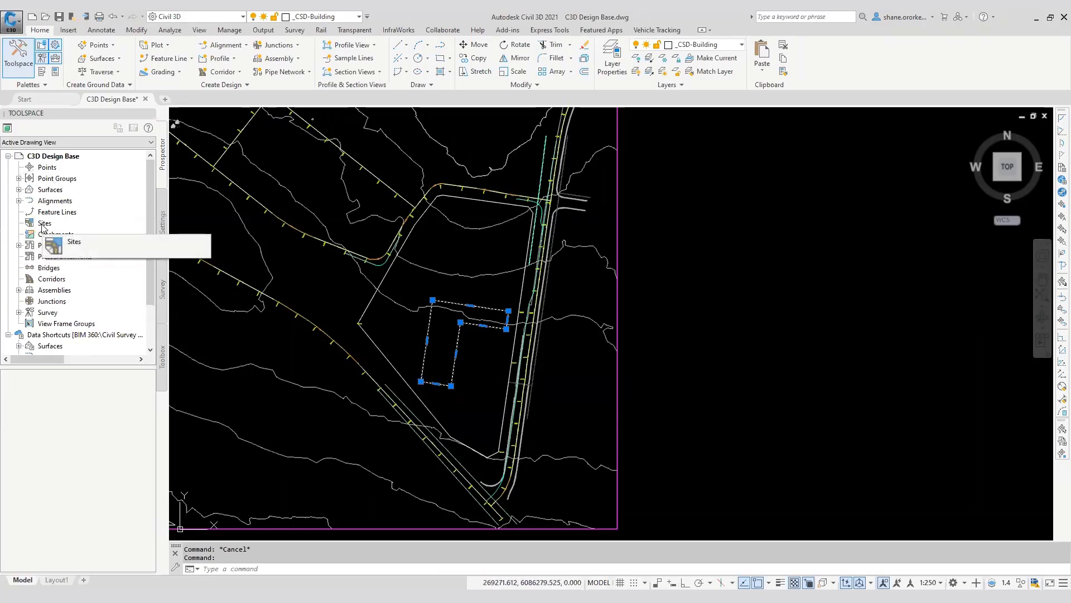
List the drawing's surfaces and review the available feature line and grading creation commands
{"action": "left_click", "coordinate": [18, 189]}
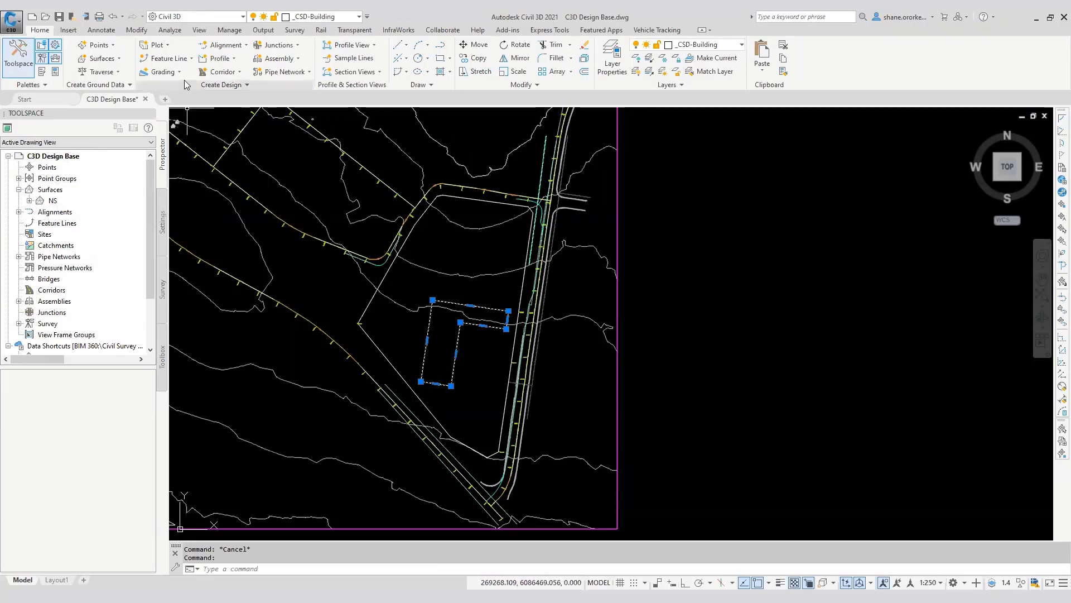
{"action": "left_click", "coordinate": [187, 61]}
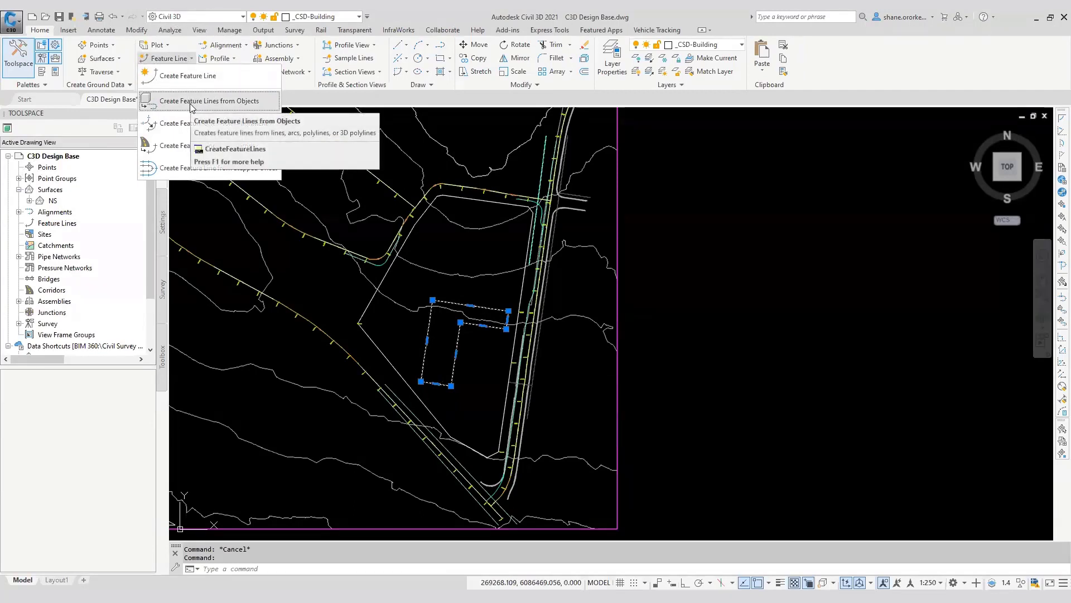
{"action": "left_click", "coordinate": [136, 149]}
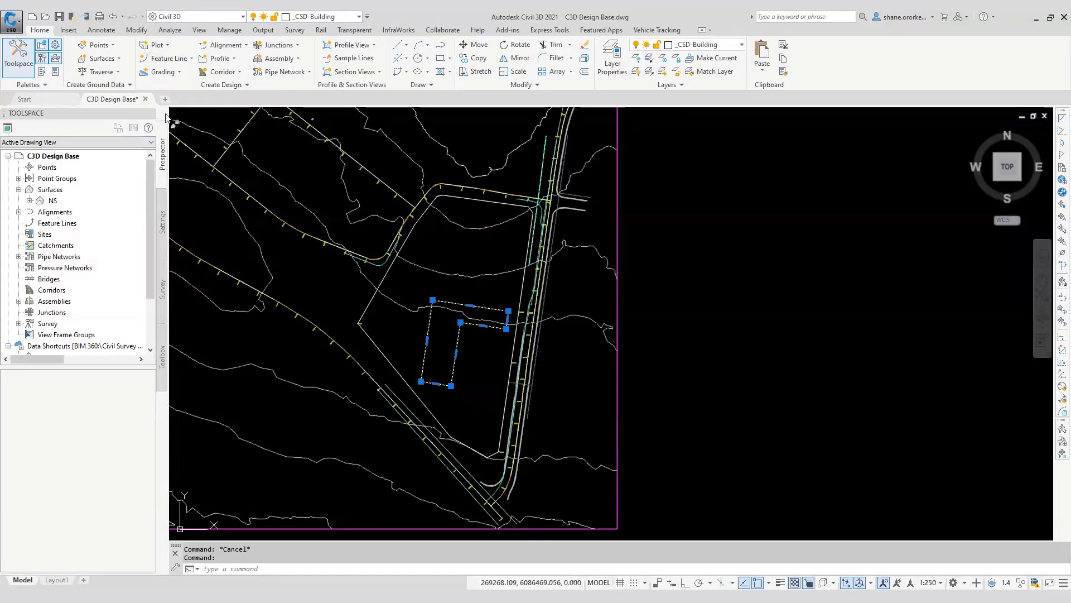
{"action": "left_click", "coordinate": [190, 59]}
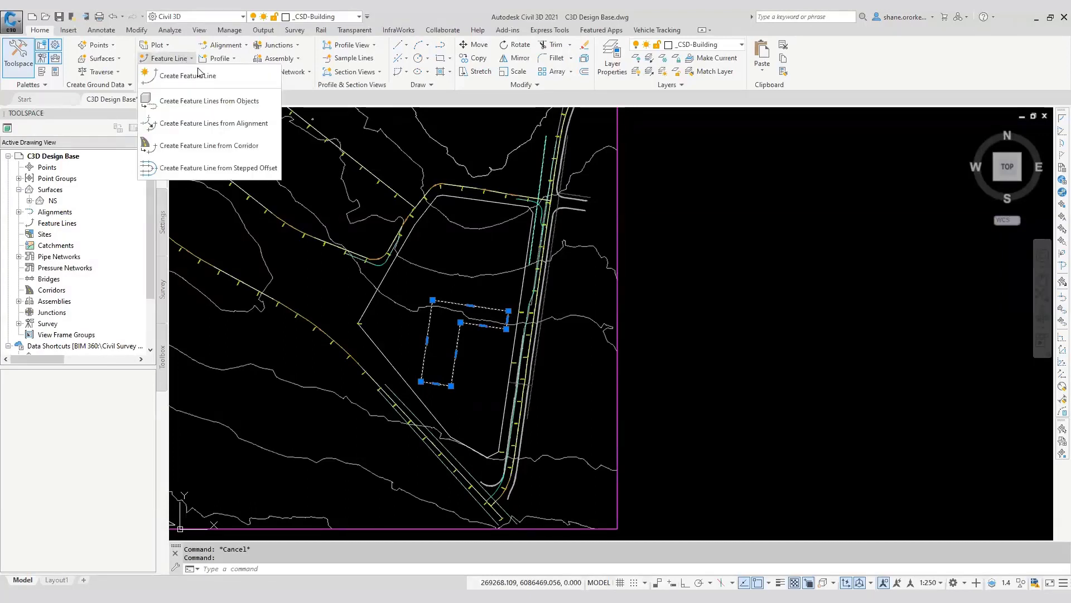
{"action": "left_click", "coordinate": [190, 103]}
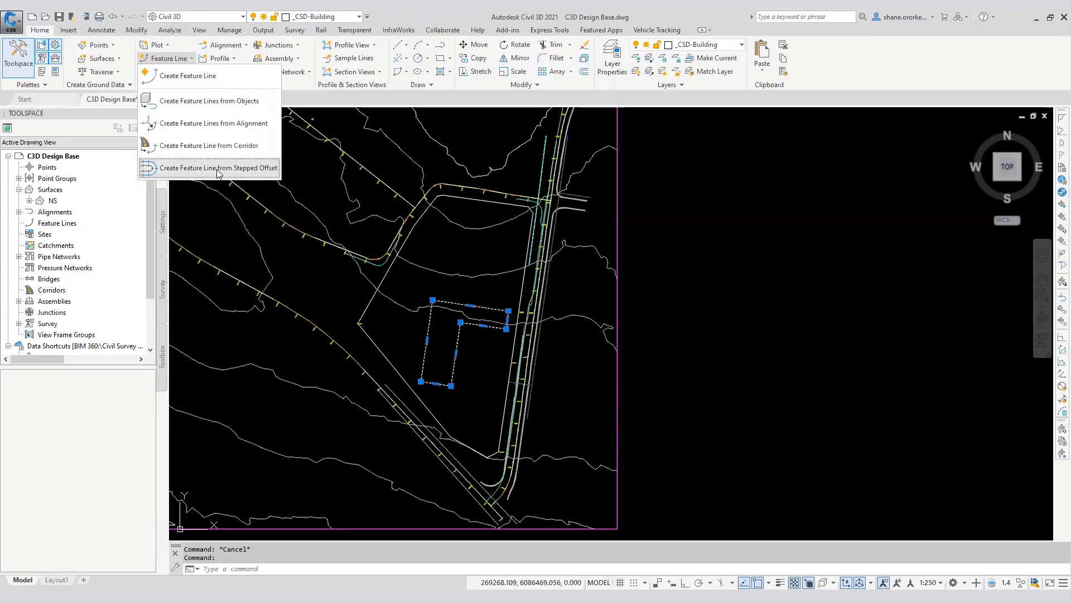
{"action": "left_click", "coordinate": [218, 173]}
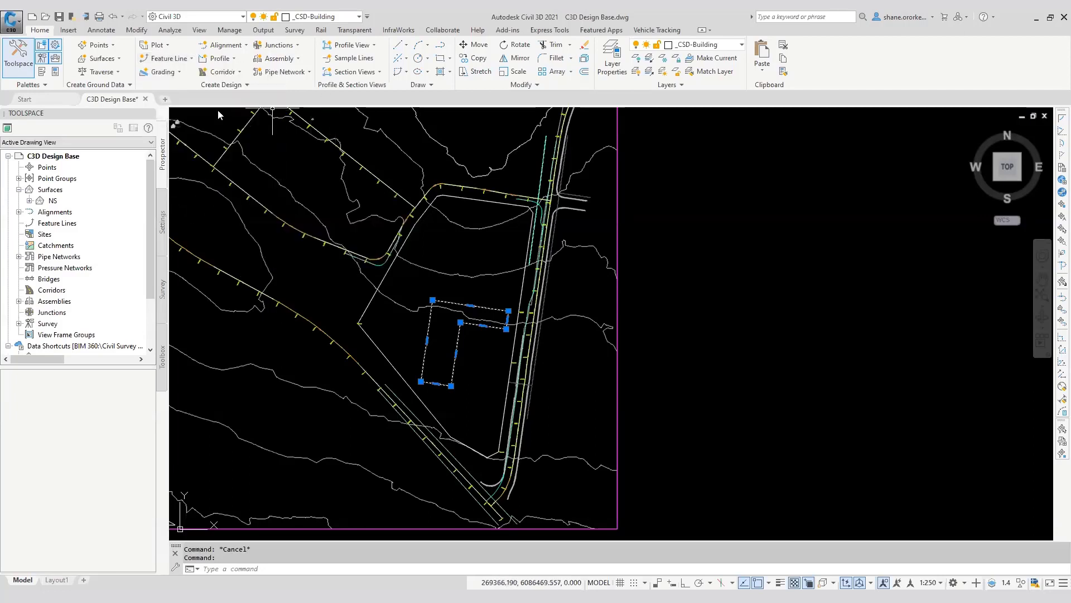
{"action": "left_click", "coordinate": [156, 75]}
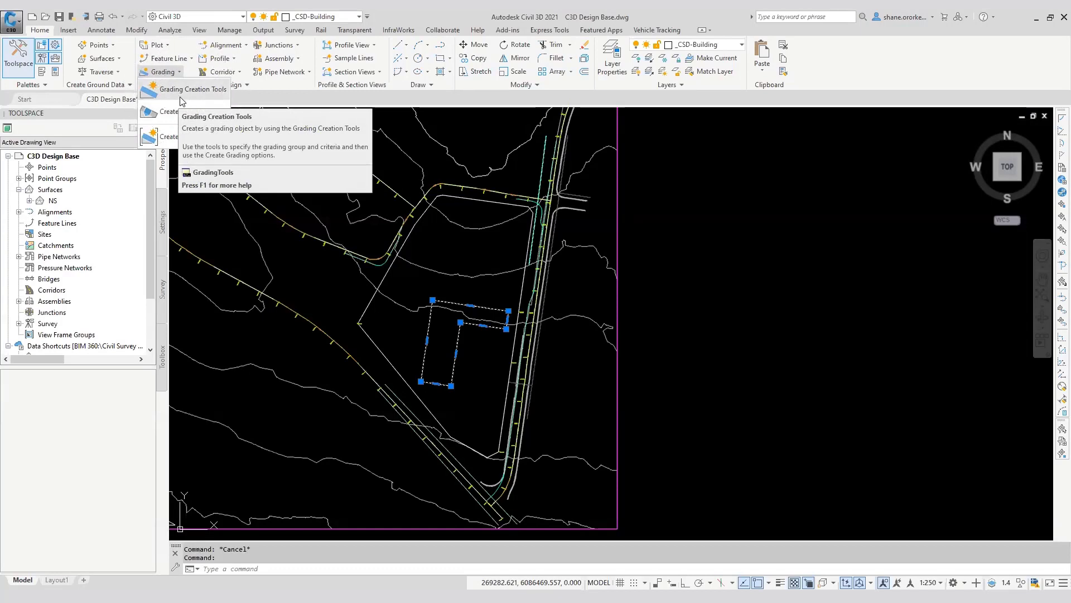
{"action": "key", "text": "Escape"}
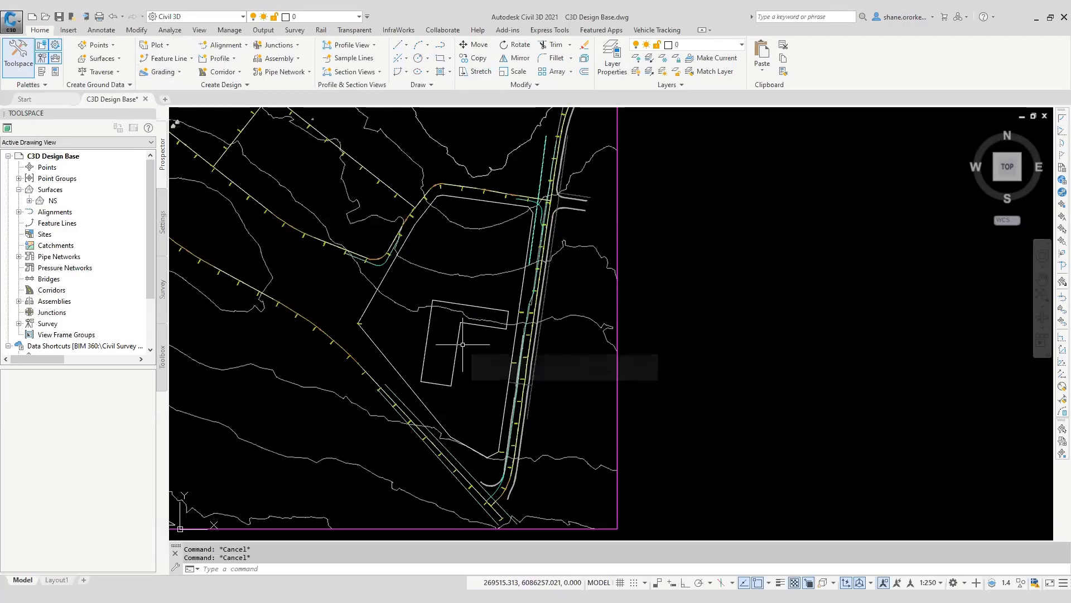
{"action": "scroll", "coordinate": [491, 363], "scroll_direction": "up", "scroll_amount": 3}
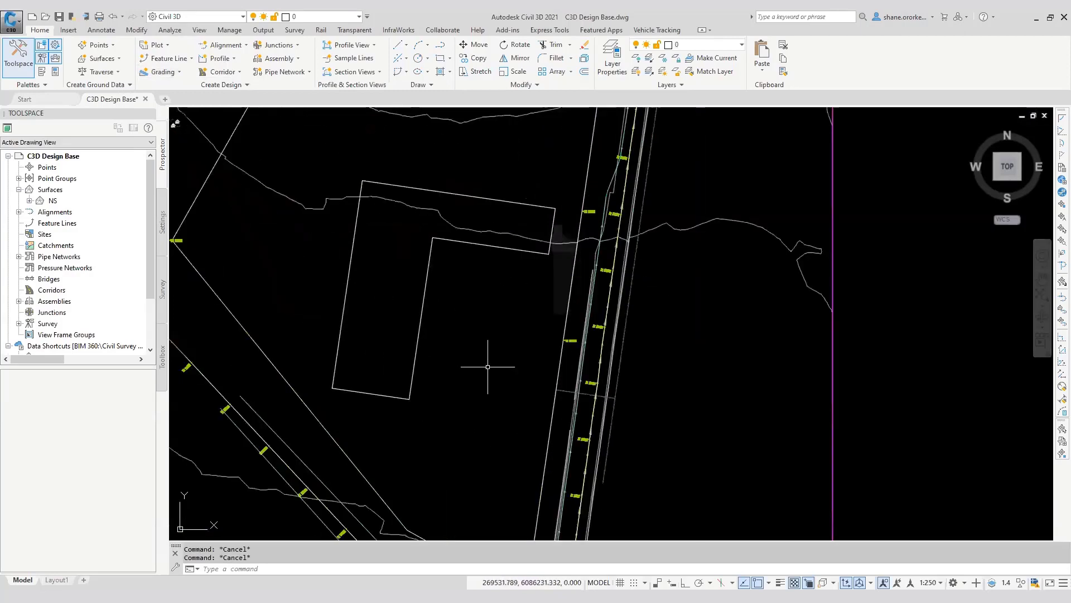
{"action": "middle_click_drag", "start_coordinate": [526, 282], "coordinate": [516, 350]}
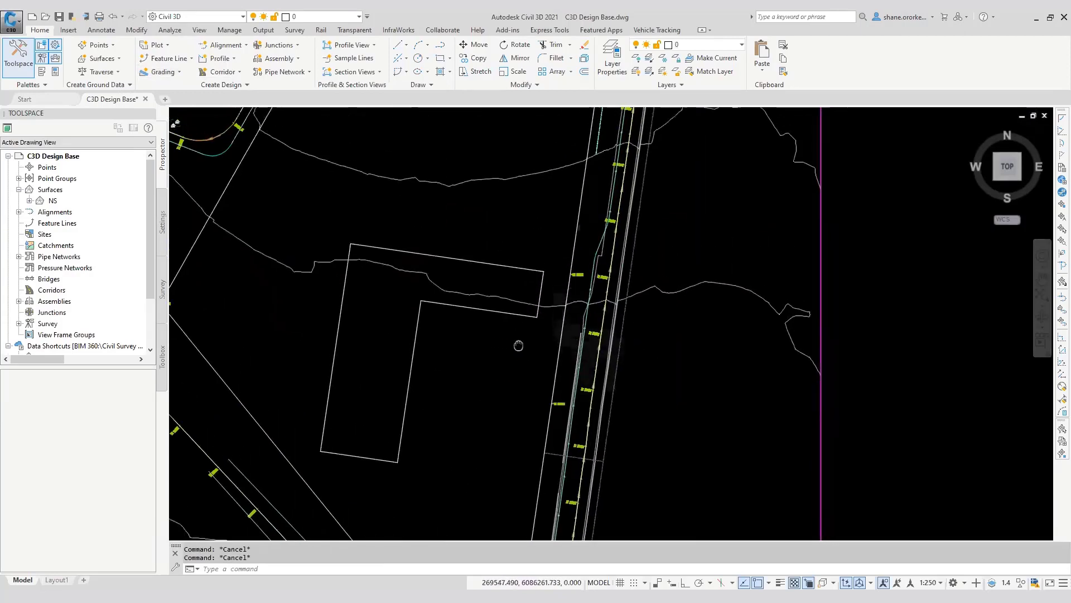
{"action": "left_click", "coordinate": [569, 257]}
{"action": "scroll", "coordinate": [519, 286], "scroll_direction": "down", "scroll_amount": 2}
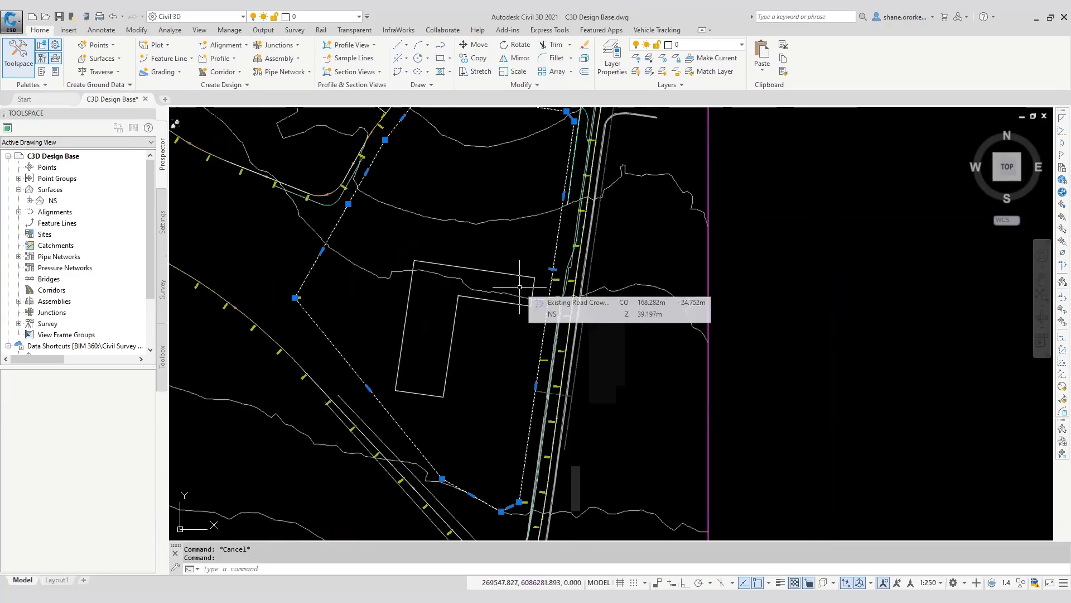
{"action": "key", "text": "Escape"}
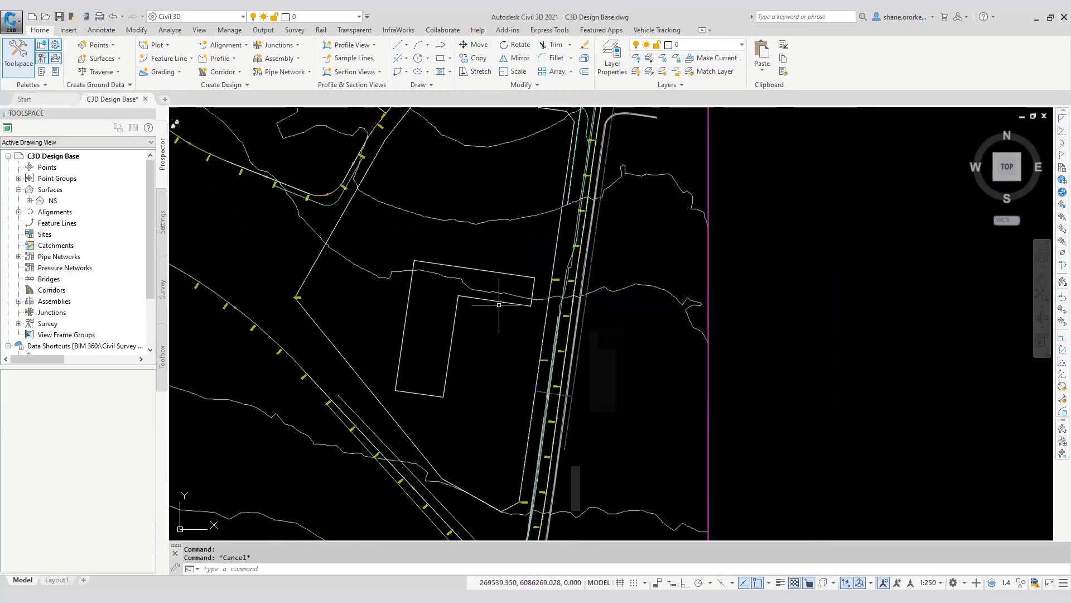
Start creating a feature line from the L-shaped building outline in Site 1, naming it Building Pad1
{"action": "left_click", "coordinate": [495, 299]}
{"action": "mouse_move", "coordinate": [494, 302]}
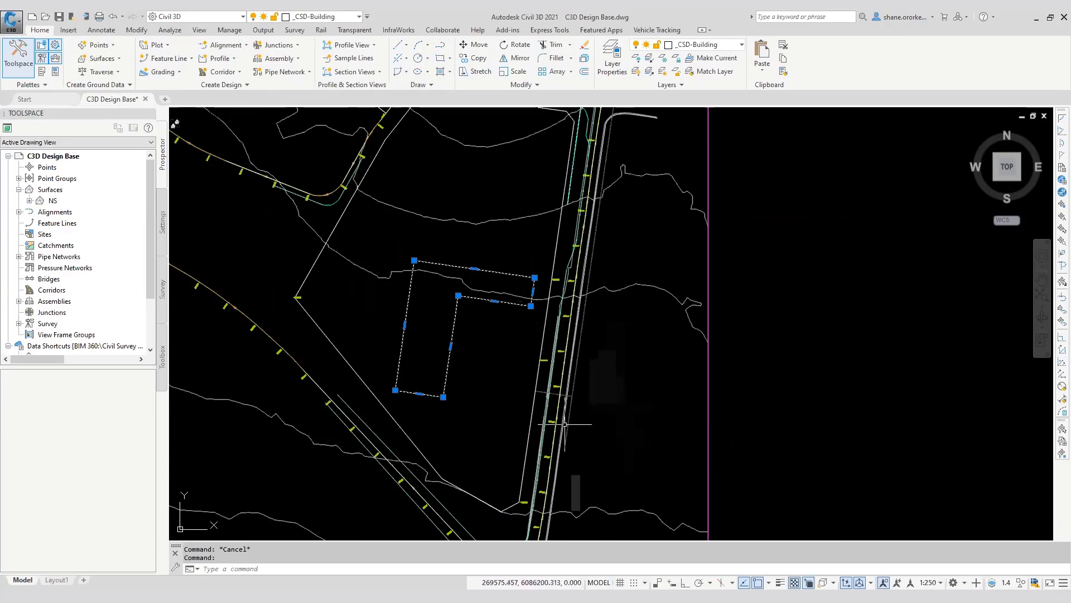
{"action": "left_click", "coordinate": [190, 59]}
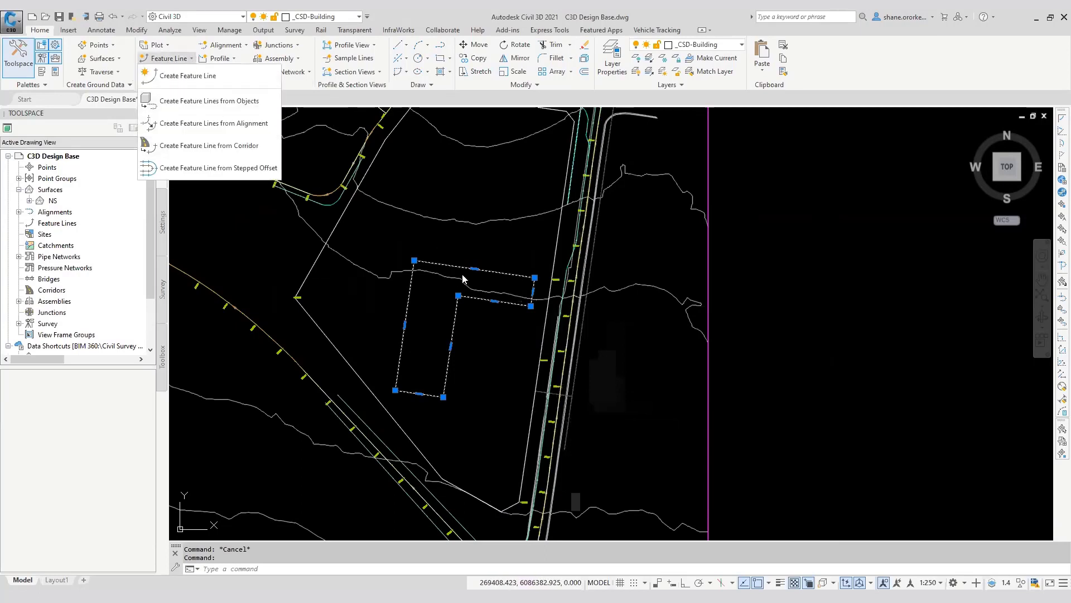
{"action": "left_click", "coordinate": [233, 103]}
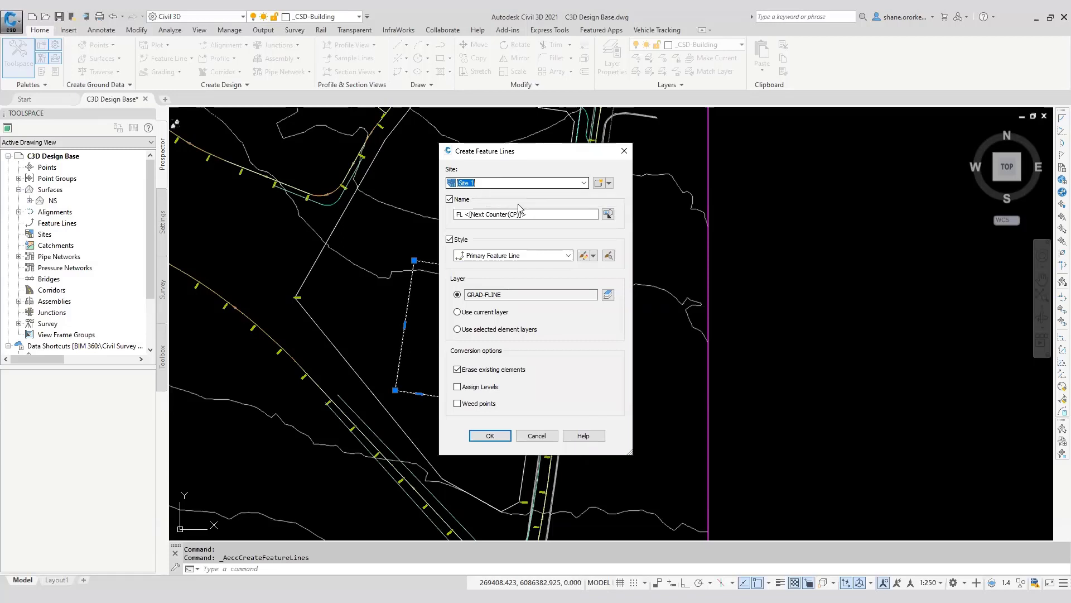
{"action": "key", "text": "Tab"}
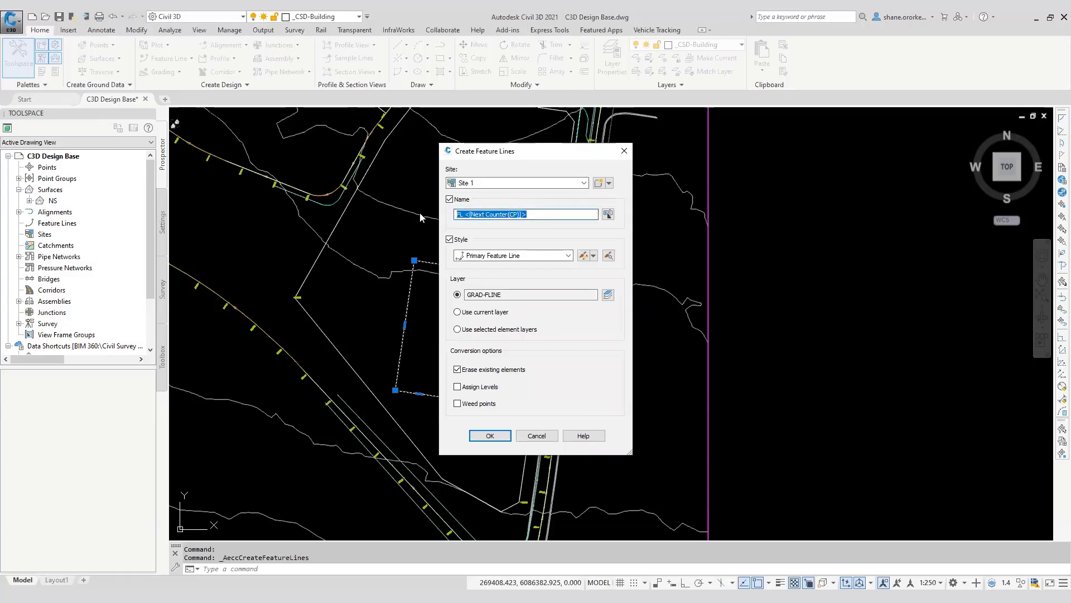
{"action": "type", "text": "Building Pad 1"}
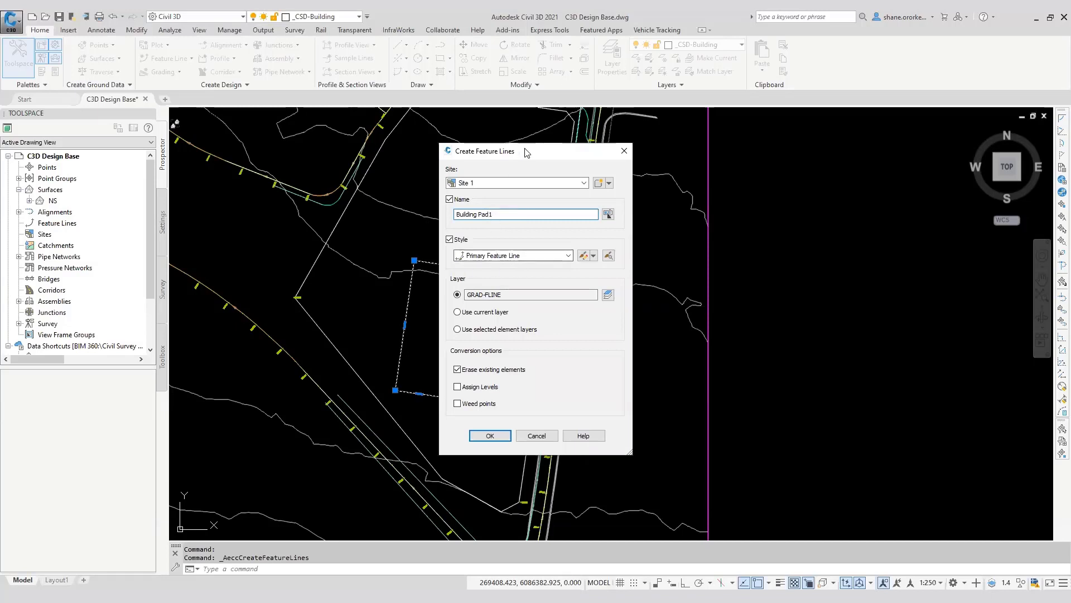
{"action": "left_click_drag", "start_coordinate": [526, 152], "coordinate": [658, 143]}
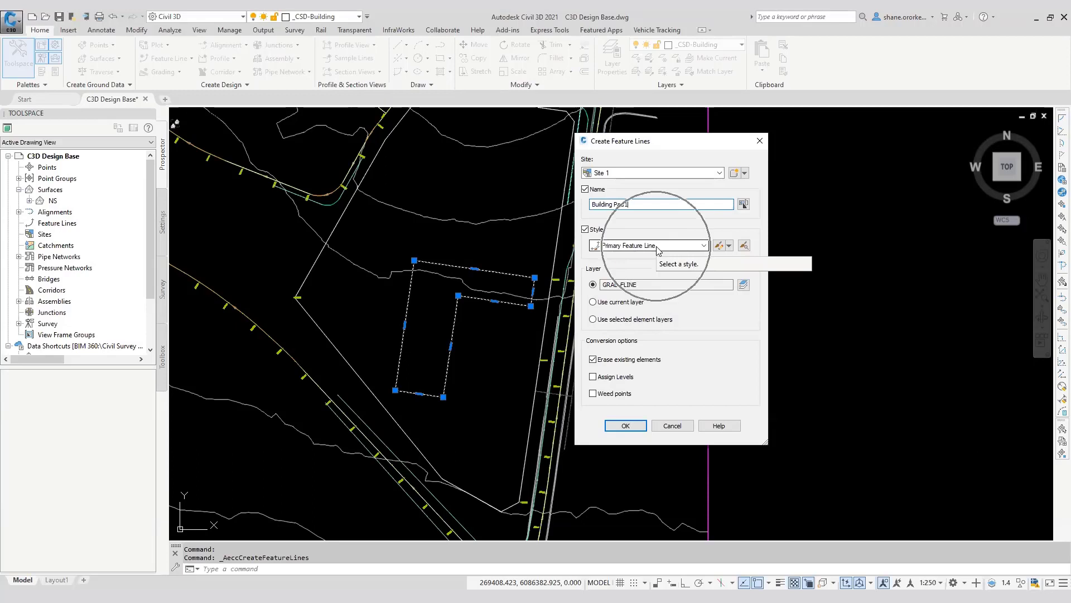
Review the profile, section and display settings of the Primary Feature Line style
{"action": "left_click", "coordinate": [719, 245]}
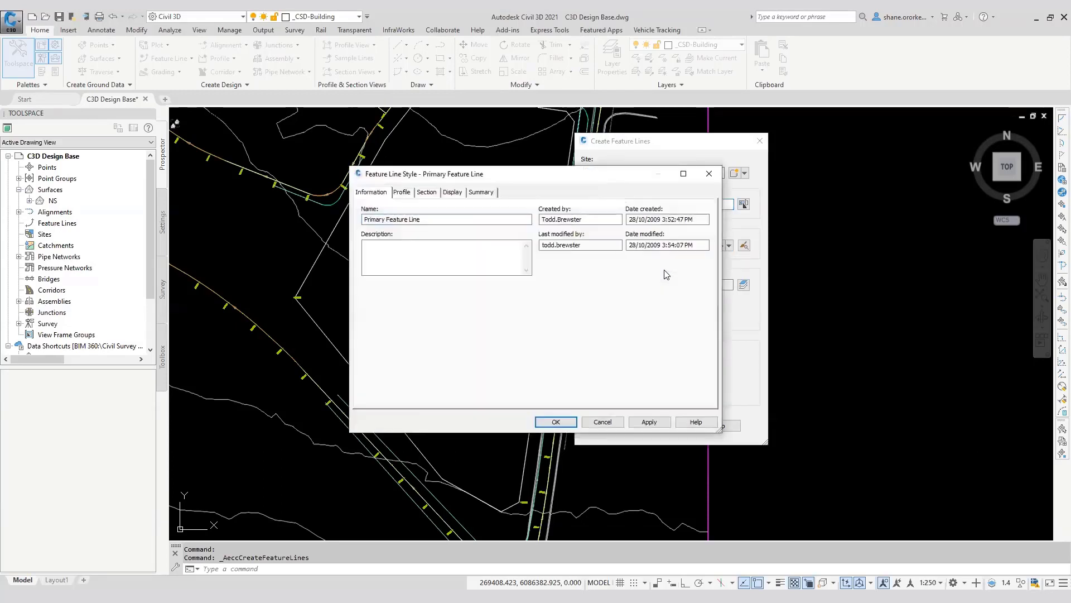
{"action": "left_click", "coordinate": [401, 192]}
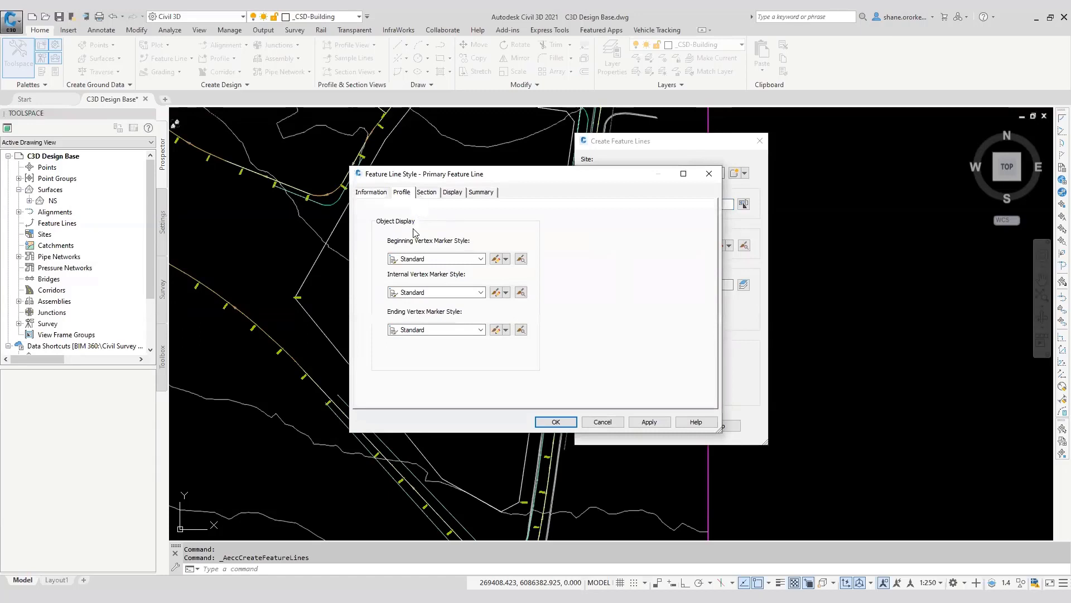
{"action": "left_click", "coordinate": [427, 192]}
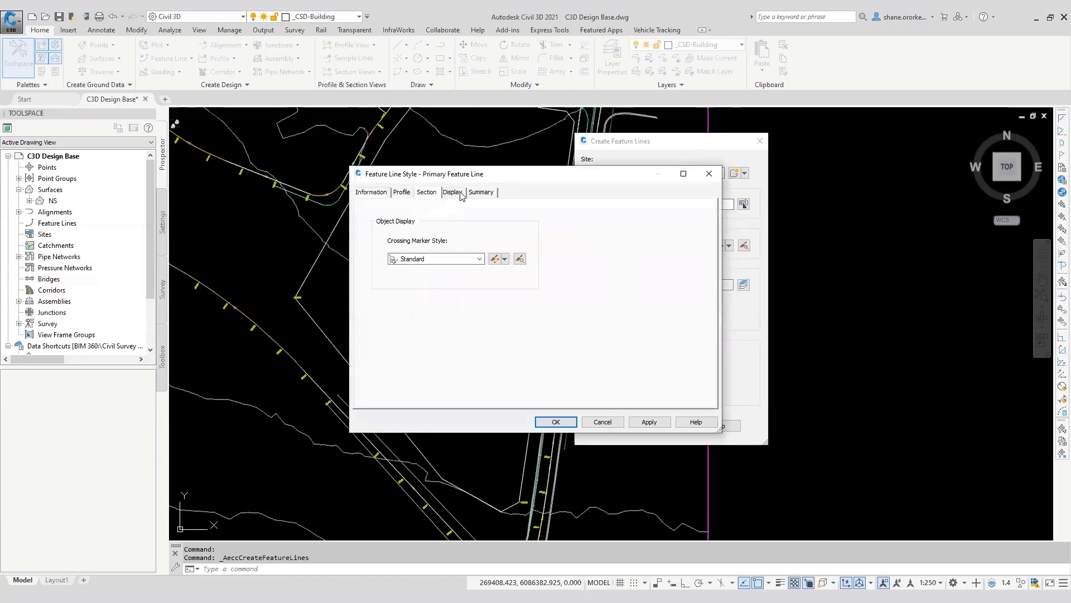
{"action": "left_click", "coordinate": [453, 192]}
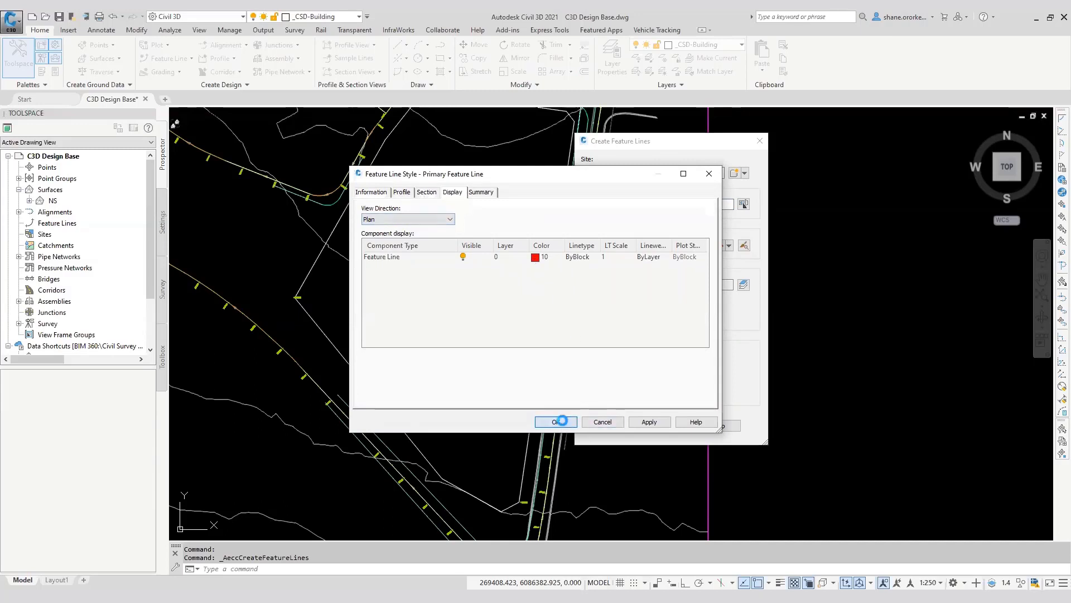
{"action": "left_click", "coordinate": [558, 423]}
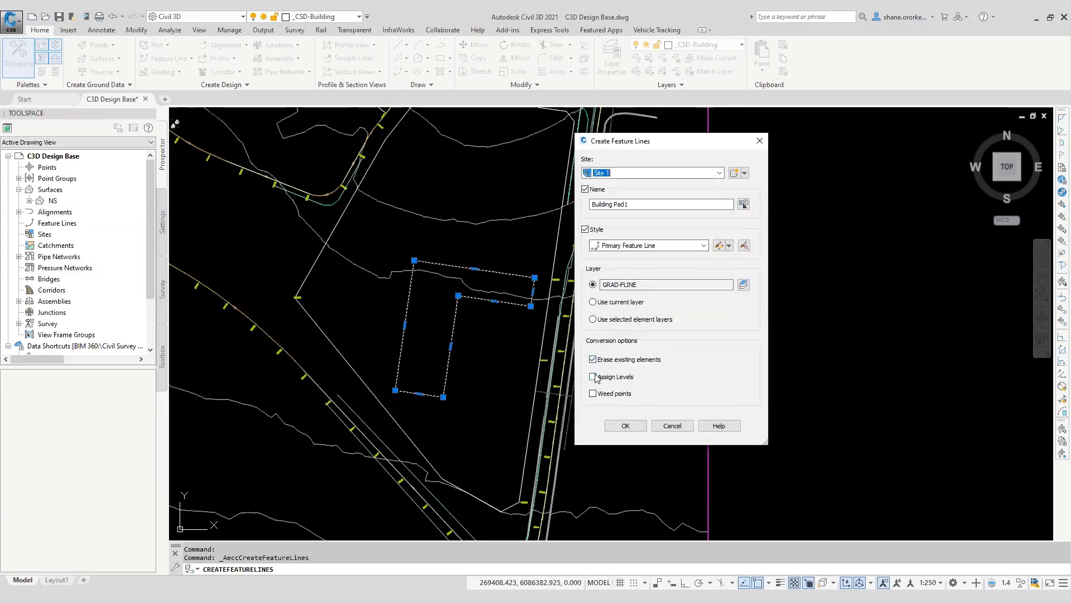
Turn on level assignment and create the feature line at a constant level of 42 m
{"action": "left_click", "coordinate": [605, 377]}
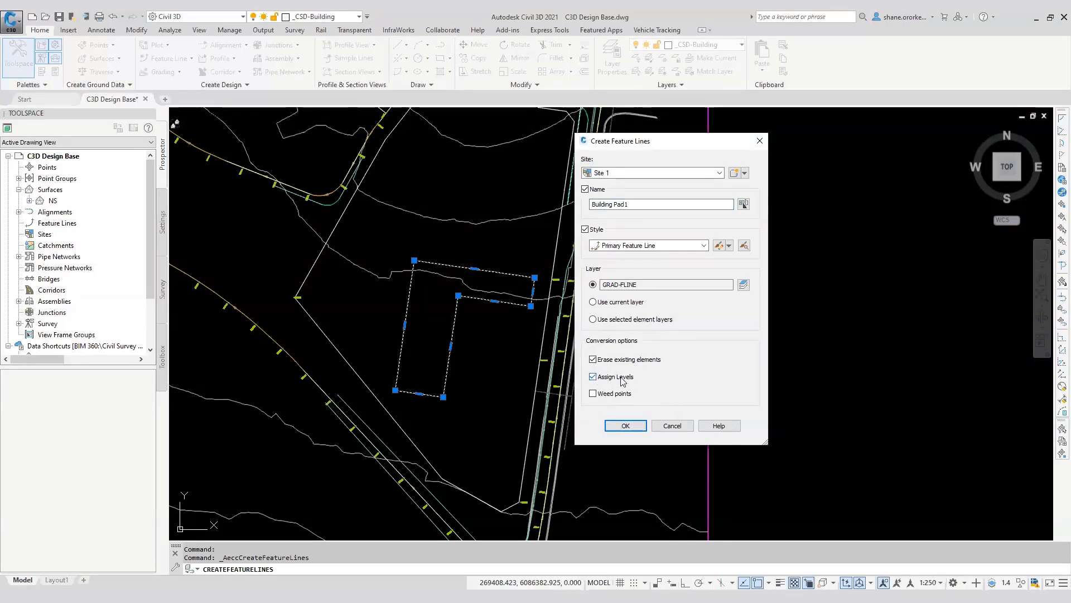
{"action": "left_click", "coordinate": [618, 427]}
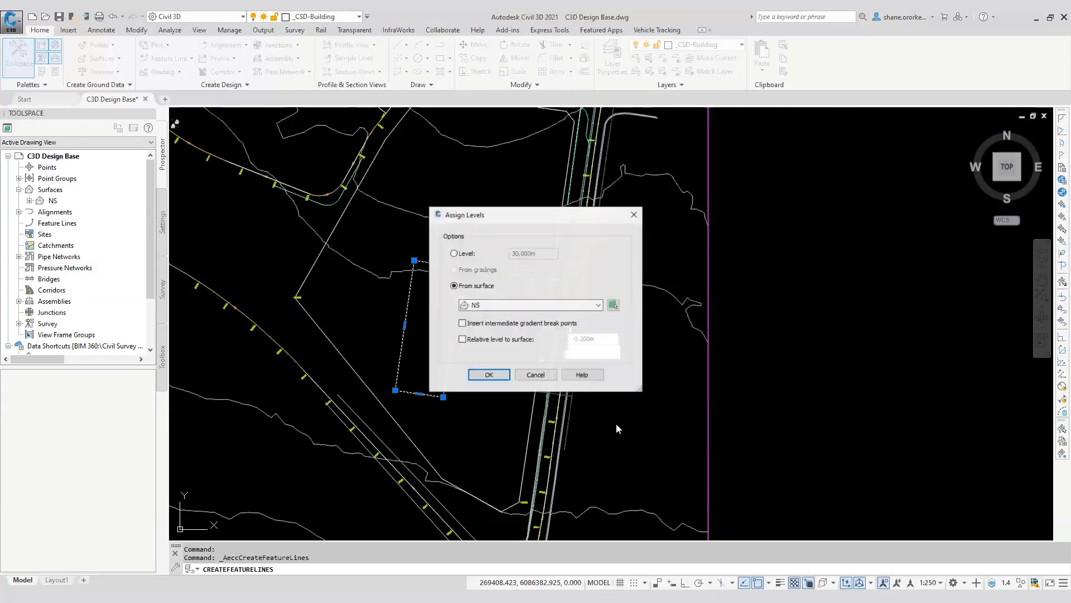
{"action": "left_click_drag", "start_coordinate": [490, 222], "coordinate": [615, 231]}
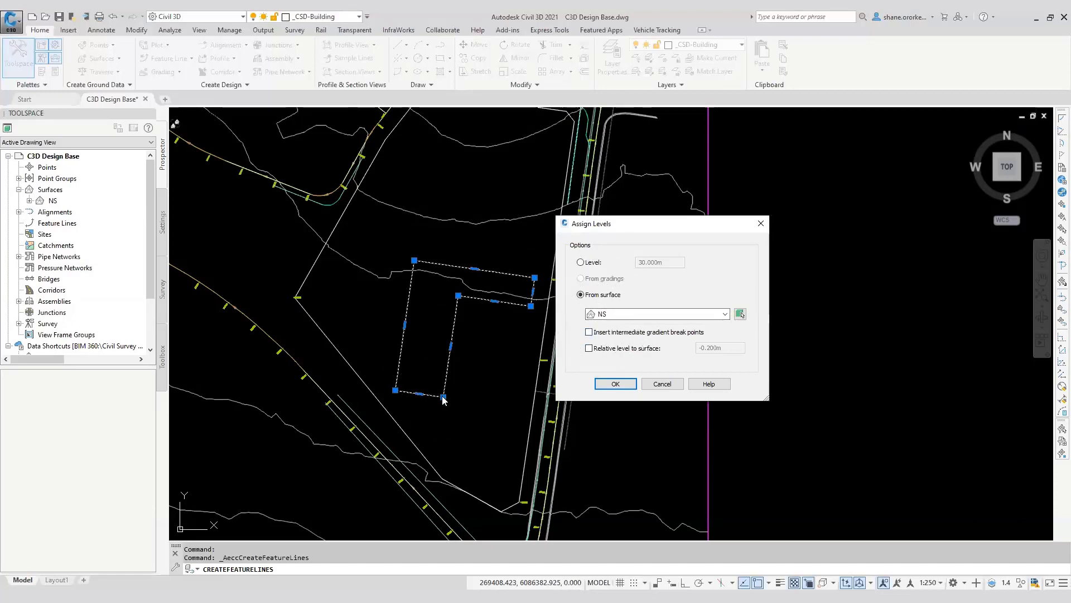
{"action": "left_click", "coordinate": [460, 296]}
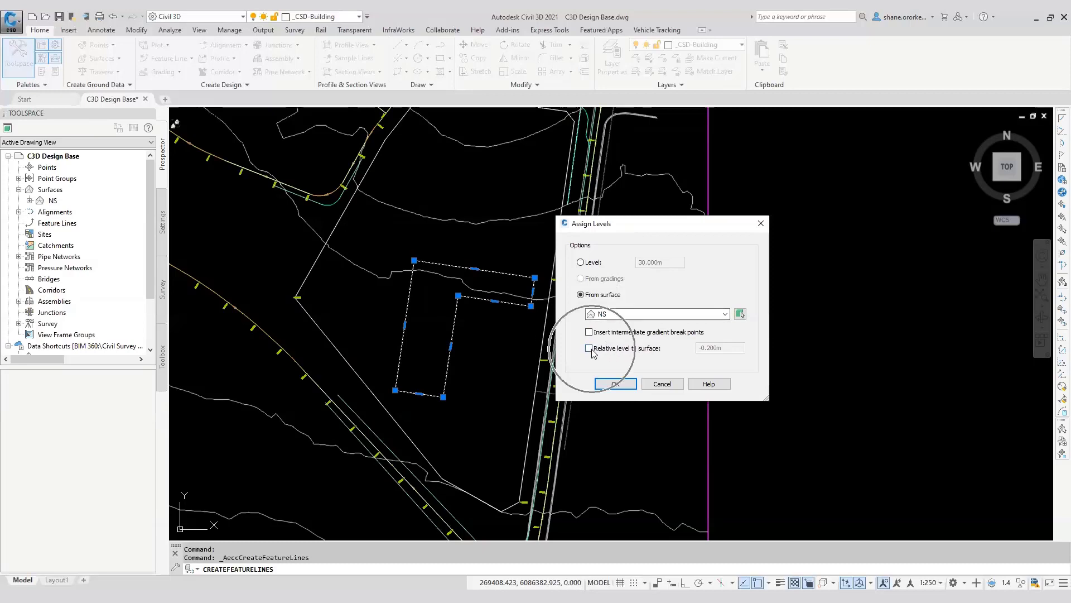
{"action": "left_click", "coordinate": [581, 263]}
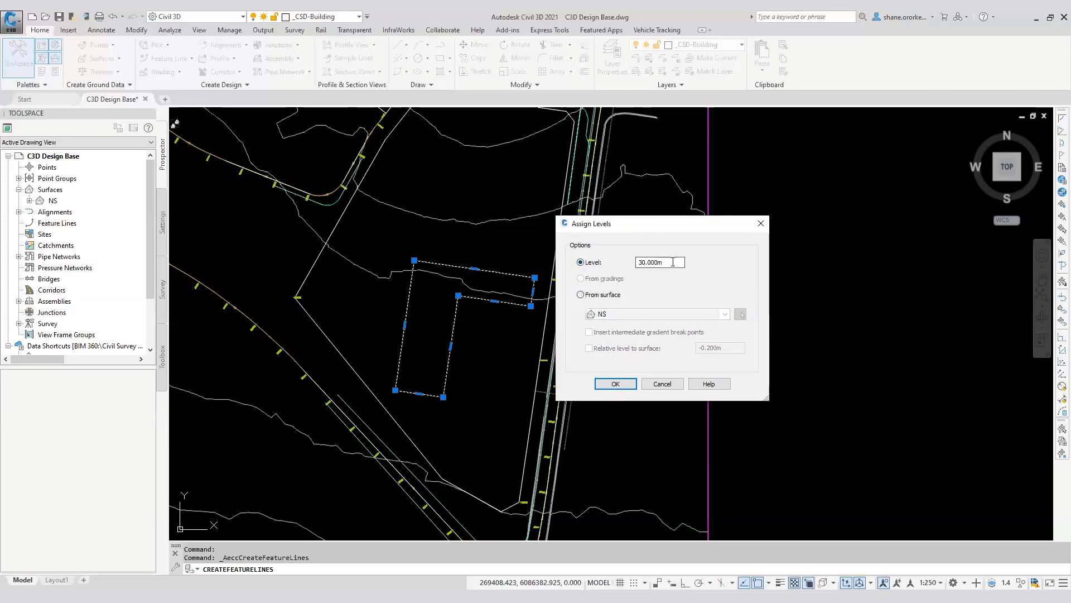
{"action": "left_click_drag", "start_coordinate": [672, 265], "coordinate": [619, 262]}
{"action": "type", "text": "42"}
{"action": "left_click", "coordinate": [615, 384]}
Try to insert an intersection point on the long western edge of the building pad feature line
{"action": "scroll", "coordinate": [494, 301], "scroll_direction": "up", "scroll_amount": 2}
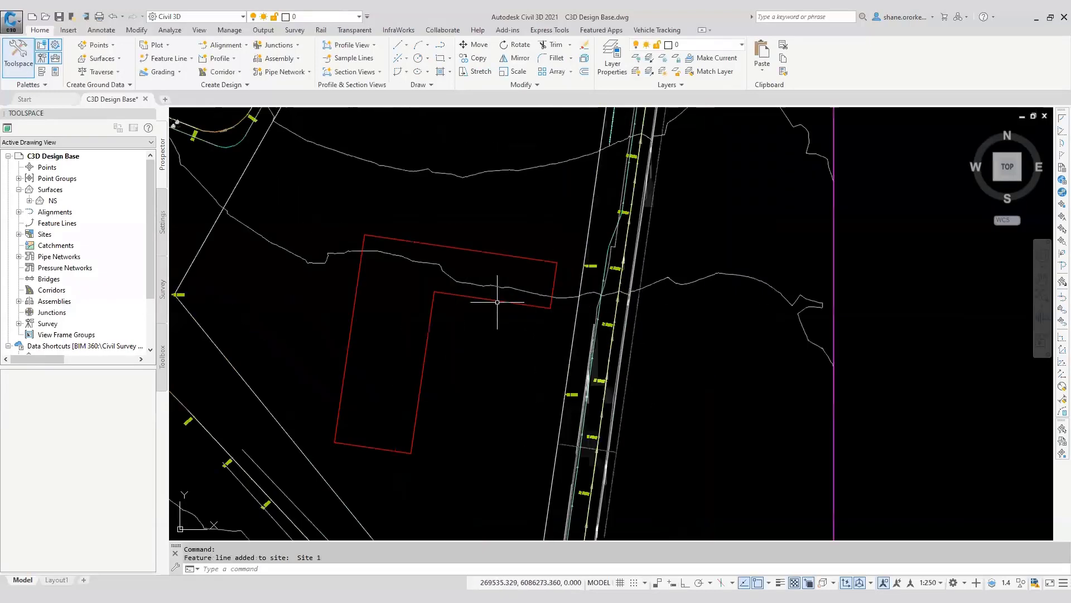
{"action": "scroll", "coordinate": [567, 254], "scroll_direction": "up", "scroll_amount": 2}
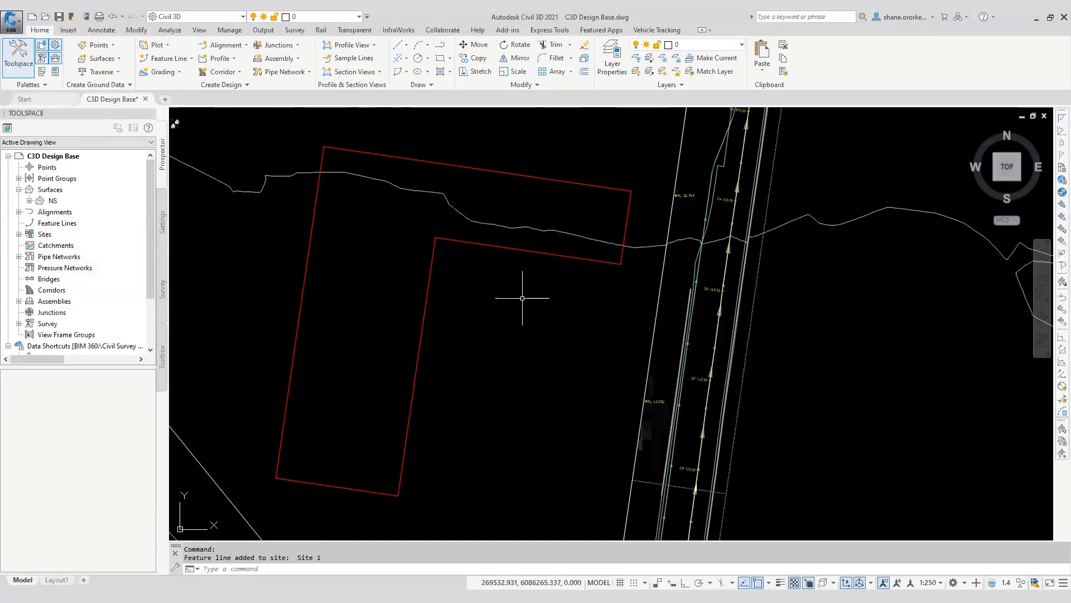
{"action": "left_click", "coordinate": [502, 248]}
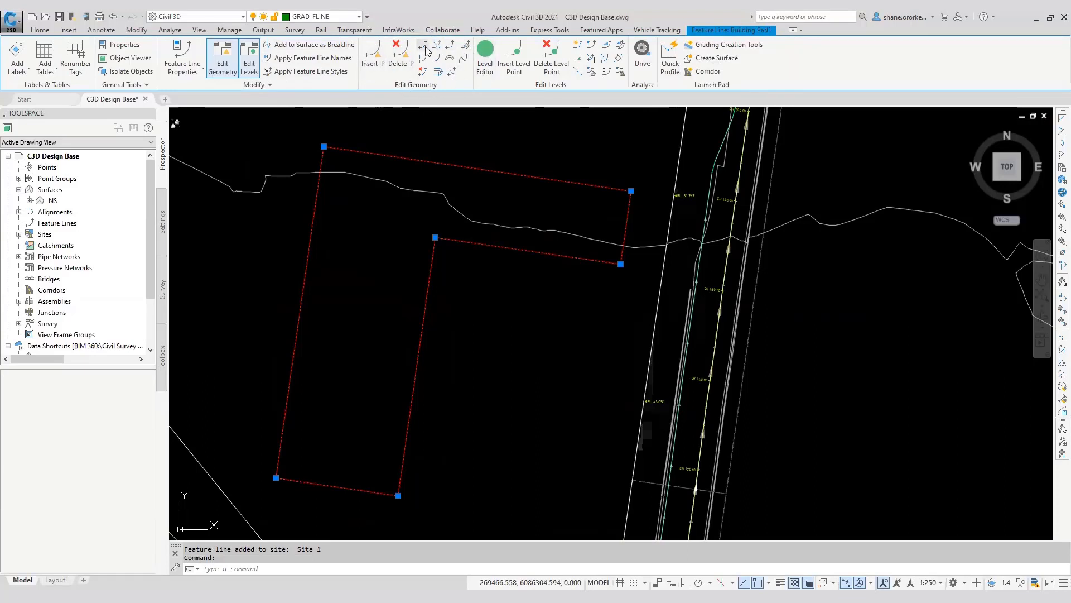
{"action": "left_click", "coordinate": [374, 61]}
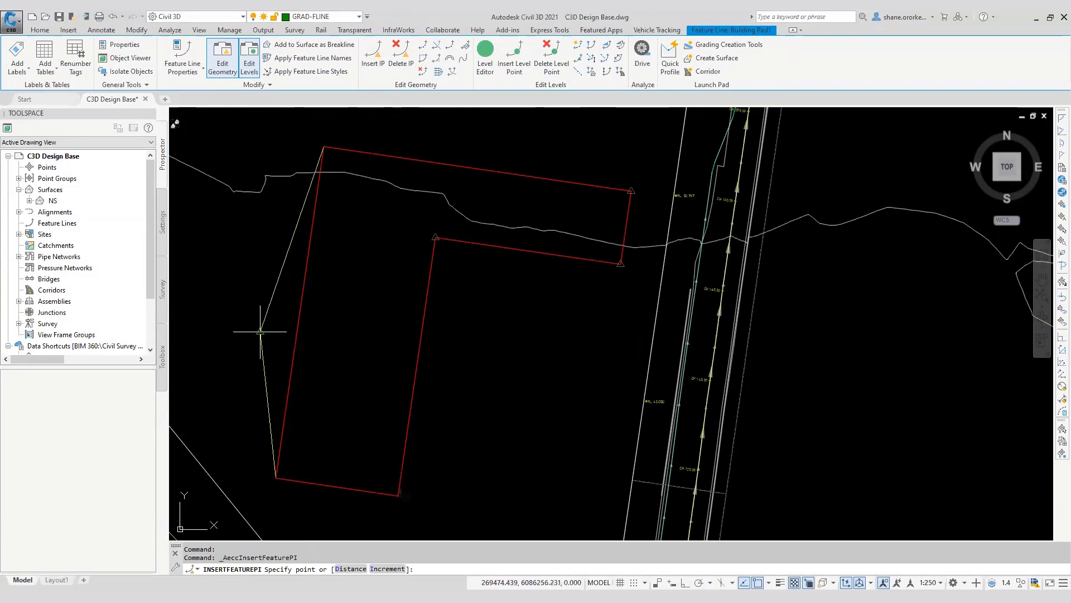
{"action": "left_click", "coordinate": [290, 364]}
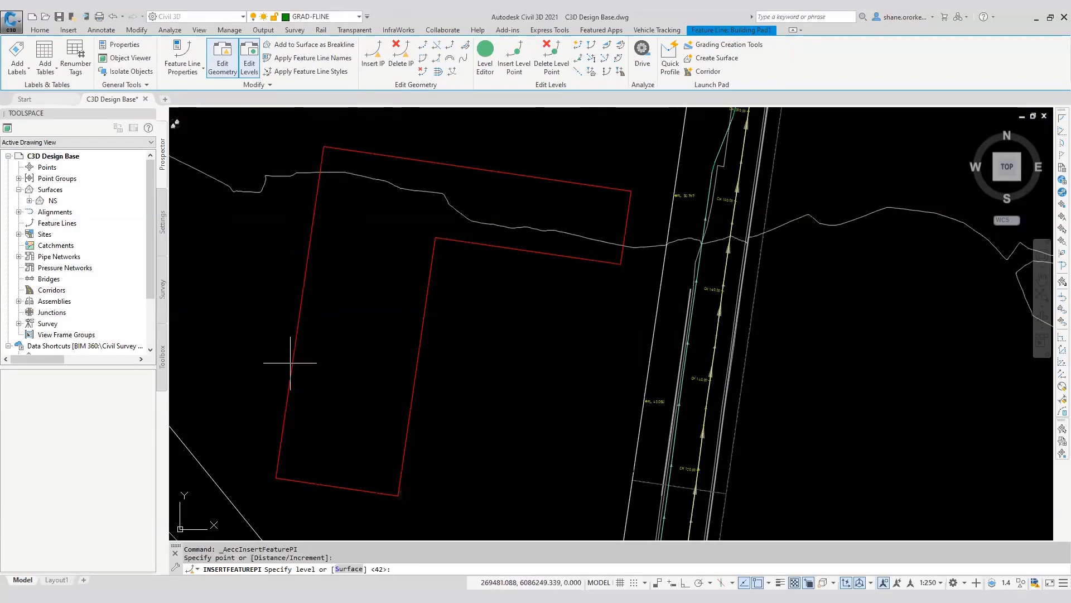
{"action": "left_click", "coordinate": [373, 58]}
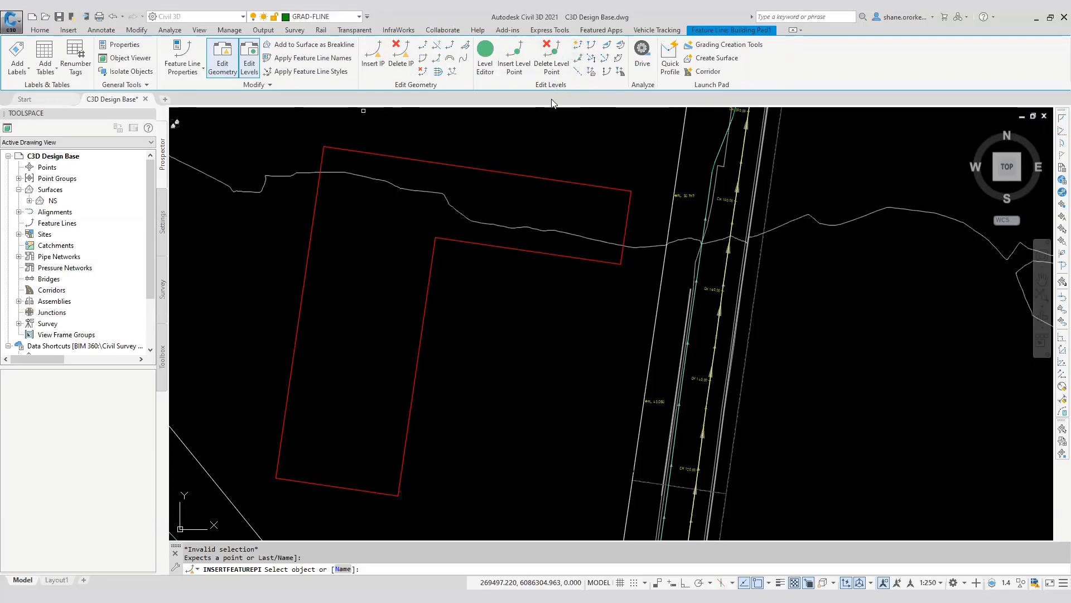
Open the level editor for the building pad feature line and position its resized window clear of the outline
{"action": "left_click", "coordinate": [484, 53]}
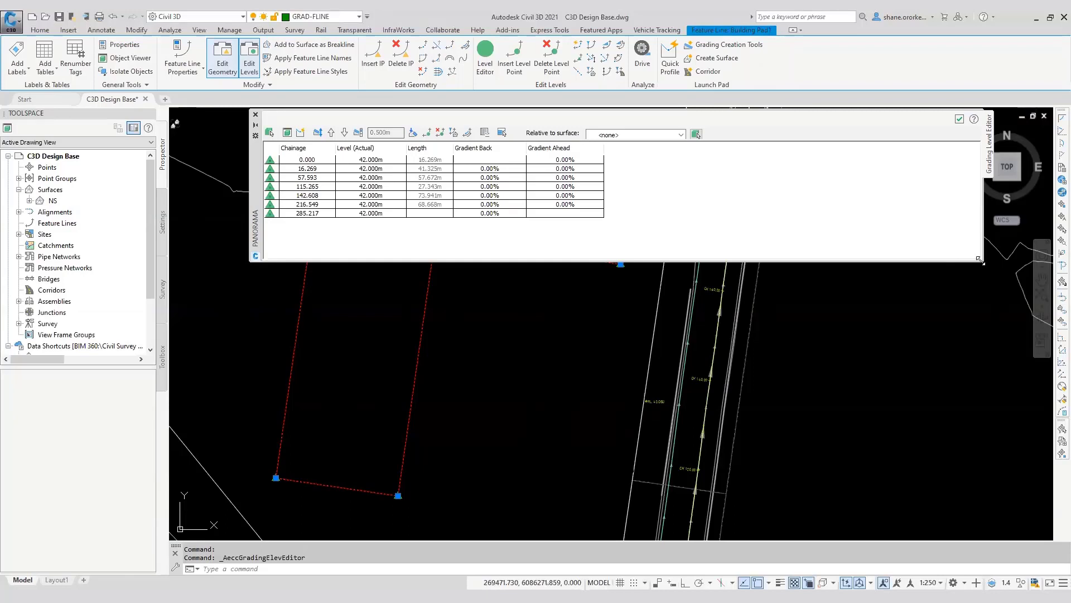
{"action": "left_click_drag", "start_coordinate": [982, 260], "coordinate": [646, 290]}
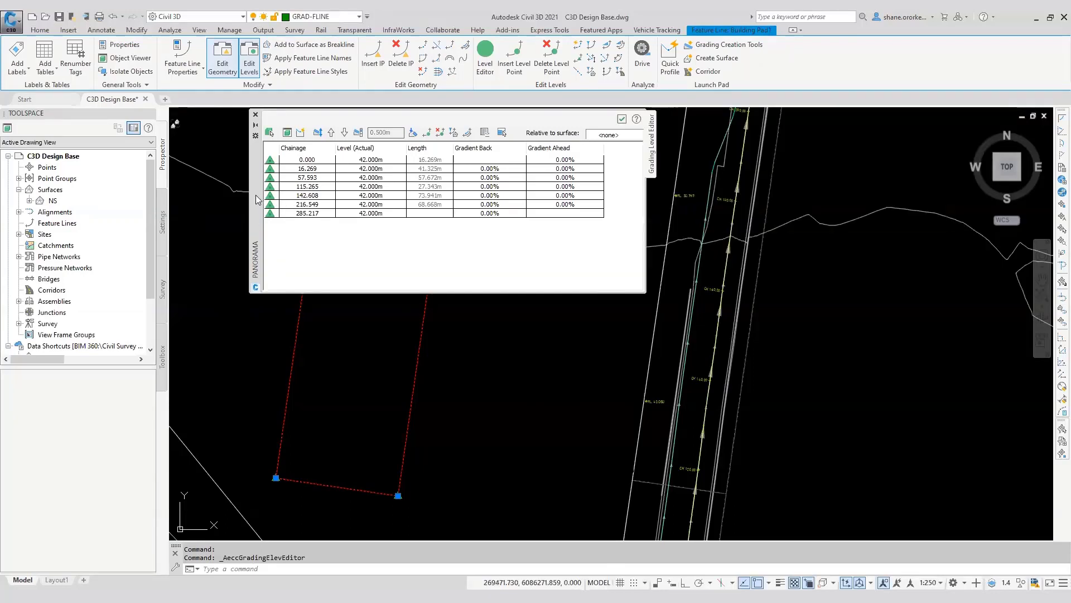
{"action": "left_click_drag", "start_coordinate": [259, 200], "coordinate": [561, 342]}
{"action": "left_click_drag", "start_coordinate": [505, 366], "coordinate": [489, 391]}
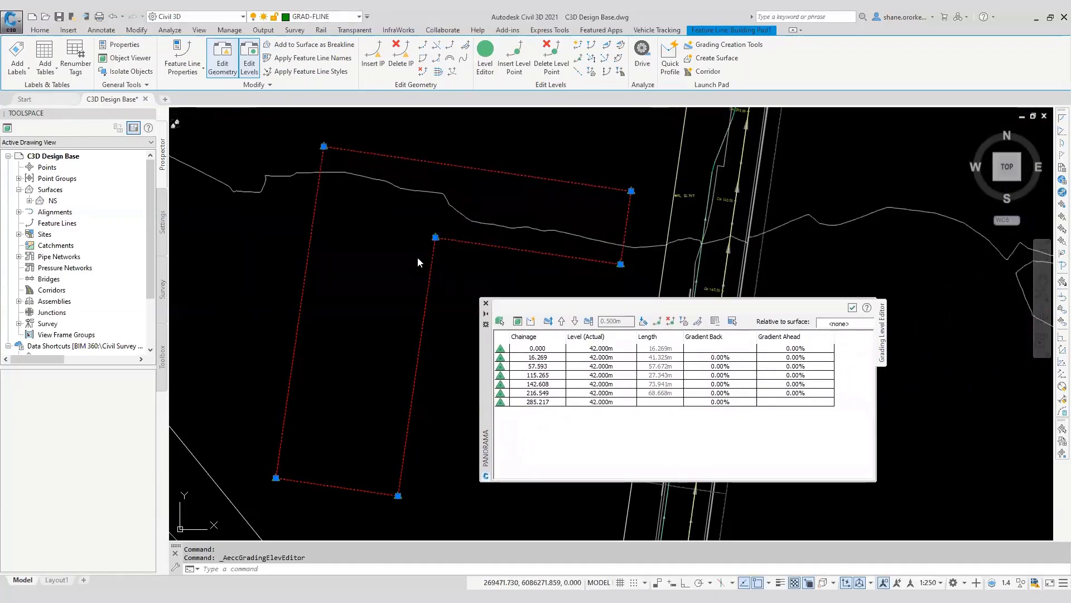
{"action": "key", "text": "Escape"}
{"action": "key", "text": "Escape"}
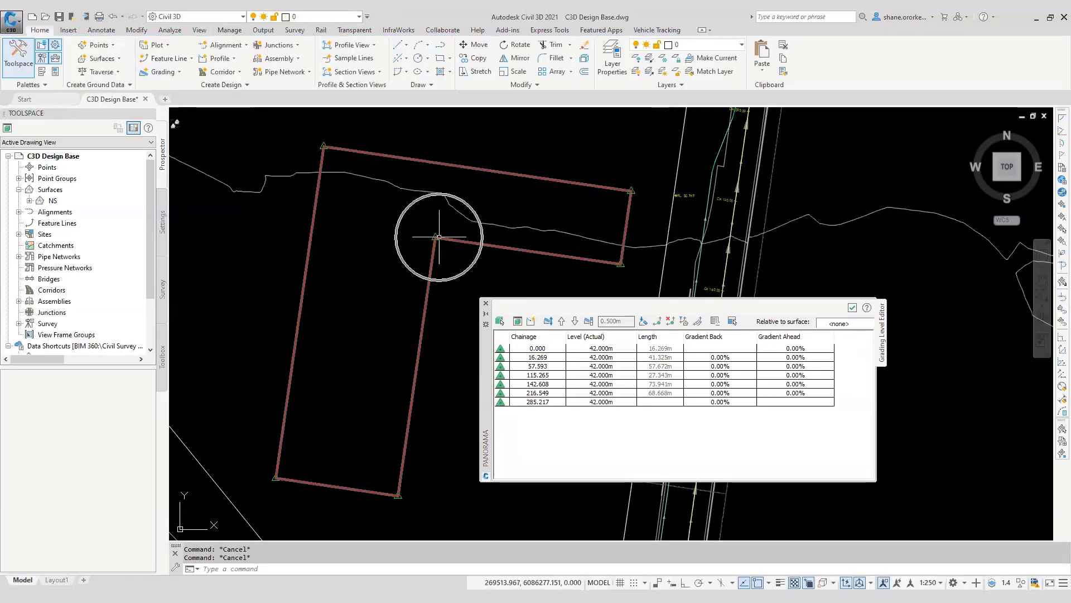
Examine which building pad corners correspond to the chainages in the level editor, from 0.000 to 115.265
{"action": "left_click", "coordinate": [538, 349]}
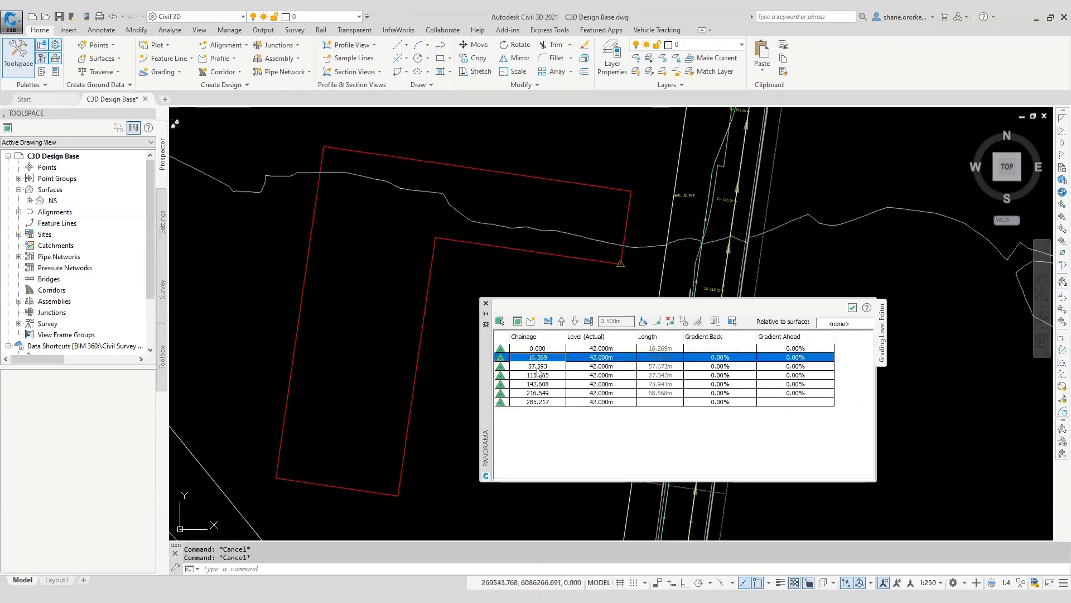
{"action": "left_click", "coordinate": [540, 367]}
{"action": "left_click", "coordinate": [540, 375]}
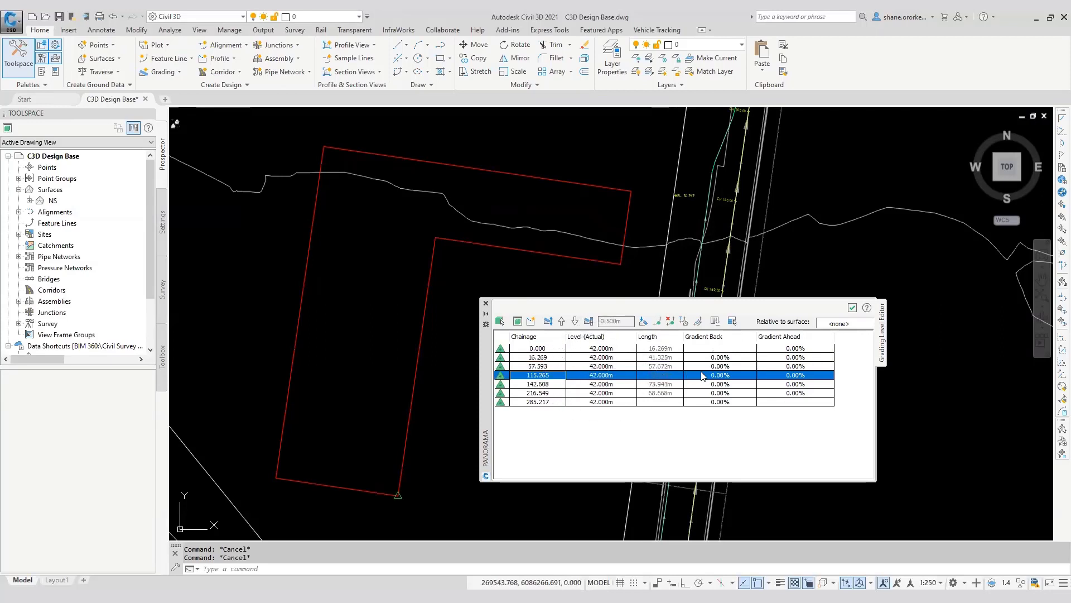
{"action": "left_click", "coordinate": [724, 375]}
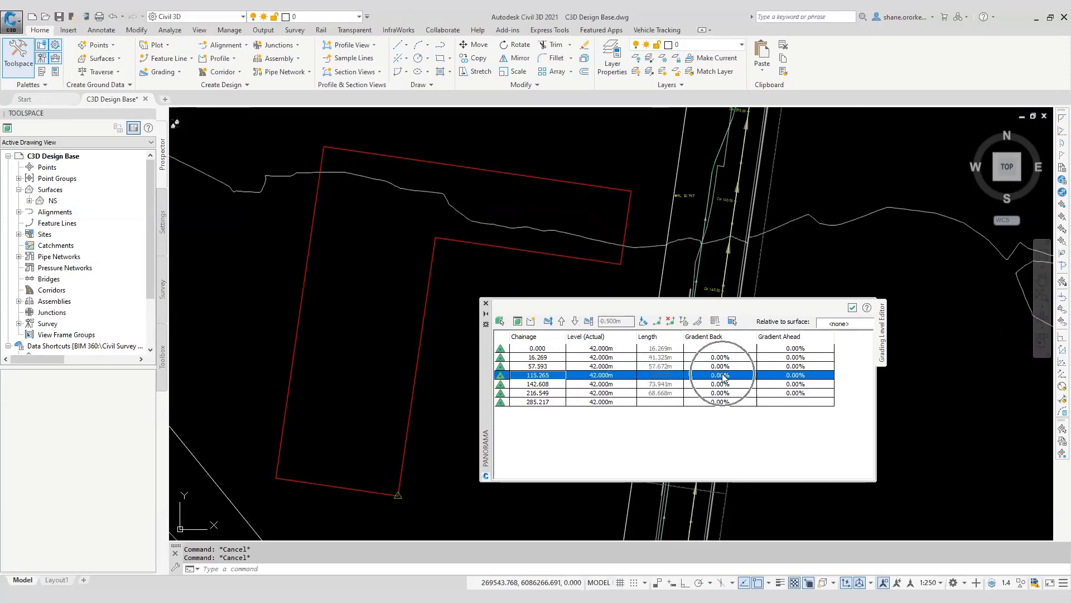
{"action": "left_click", "coordinate": [511, 466]}
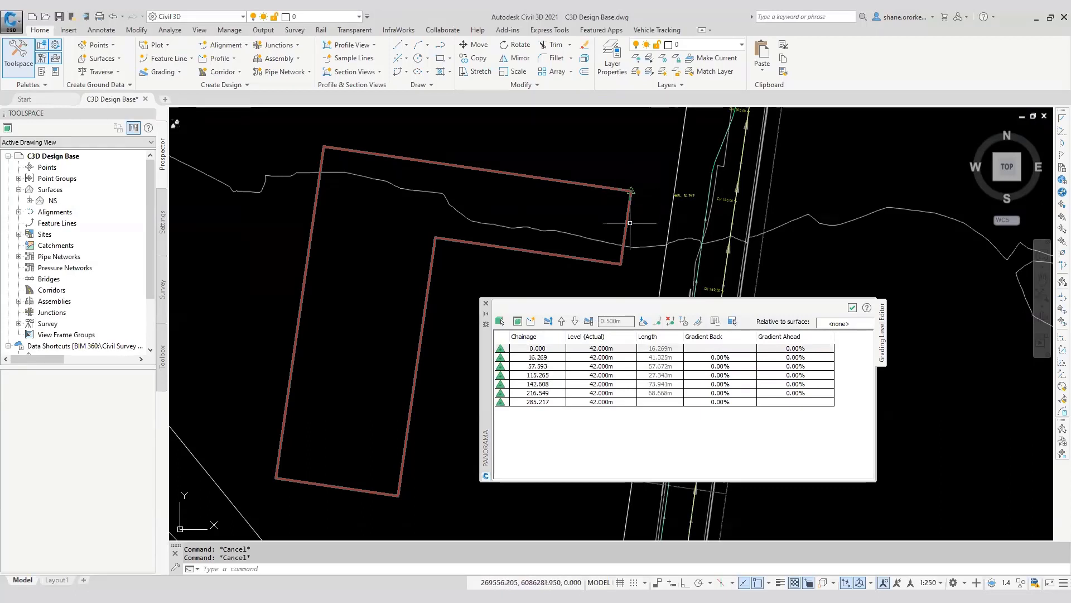
Set the gradient ahead at chainage 16.269 of the building pad feature line to -1%
{"action": "left_click", "coordinate": [600, 358]}
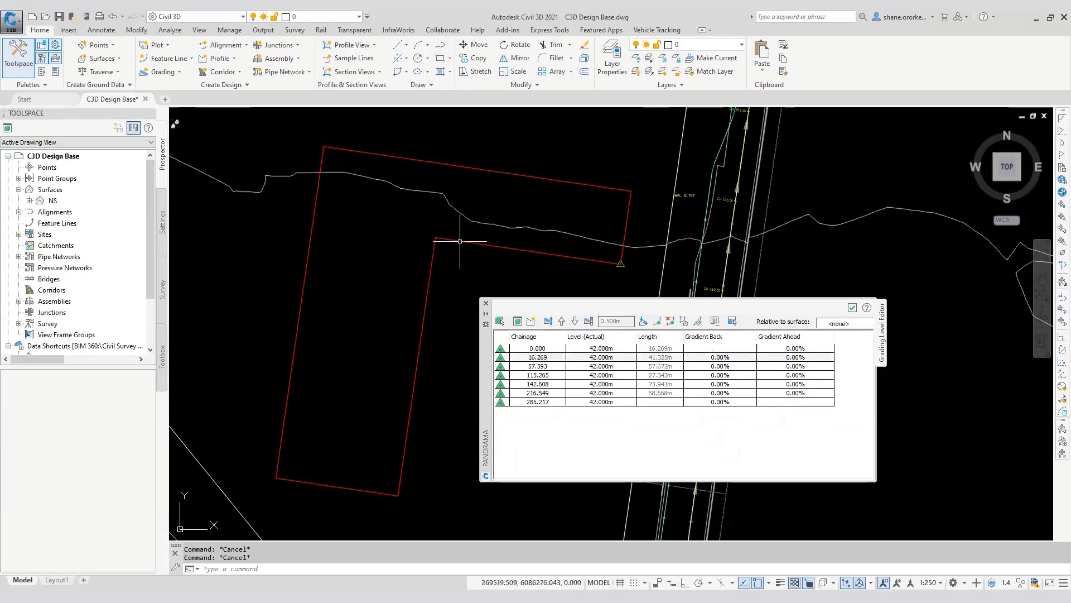
{"action": "left_click", "coordinate": [719, 357]}
{"action": "type", "text": "-"}
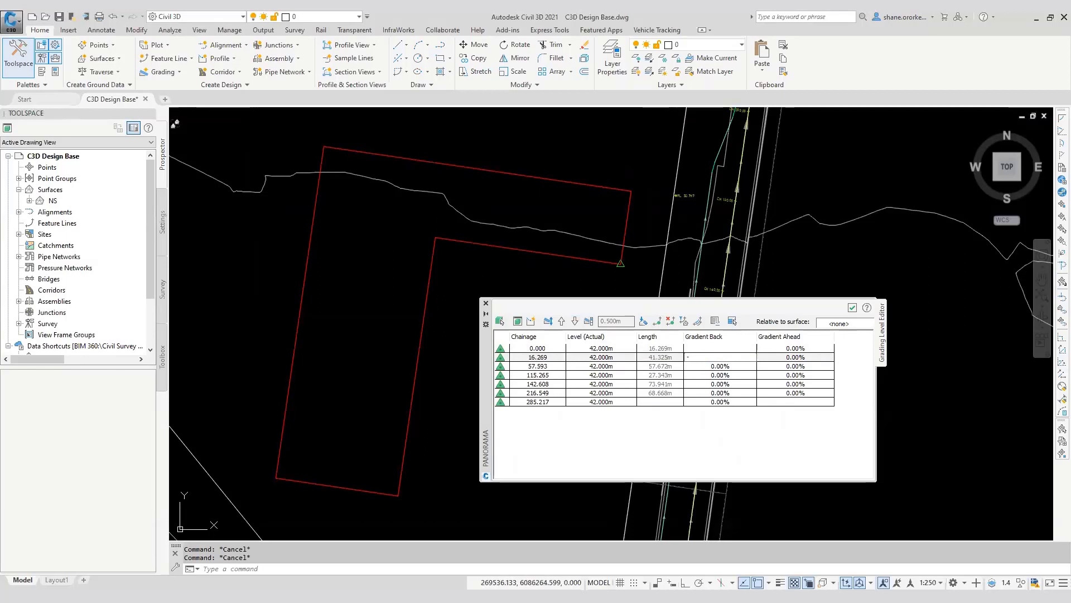
{"action": "left_click", "coordinate": [791, 356]}
{"action": "type", "text": "-1"}
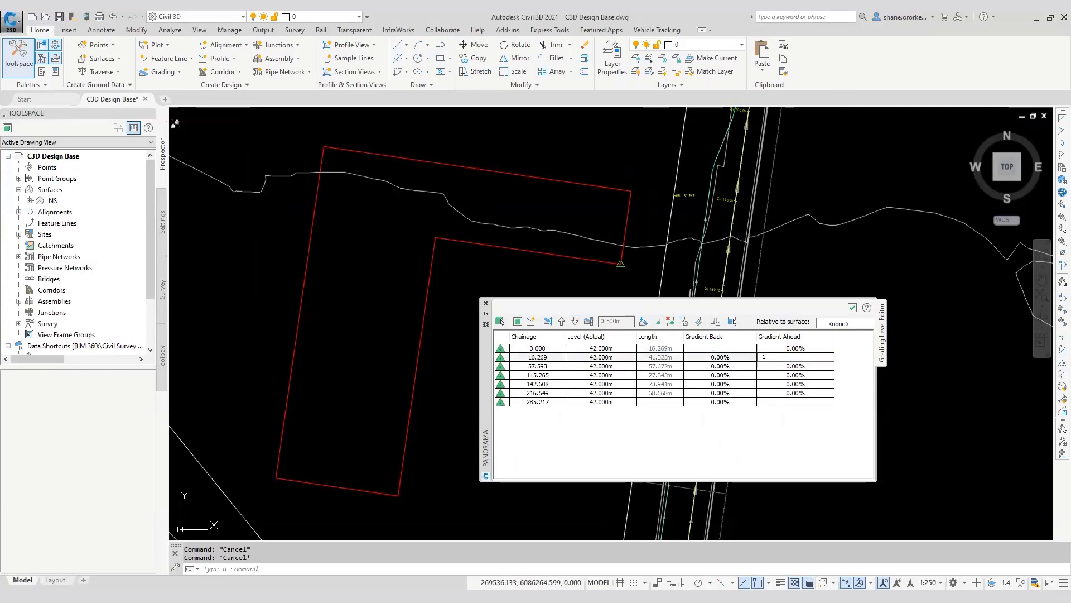
{"action": "key", "text": "Return"}
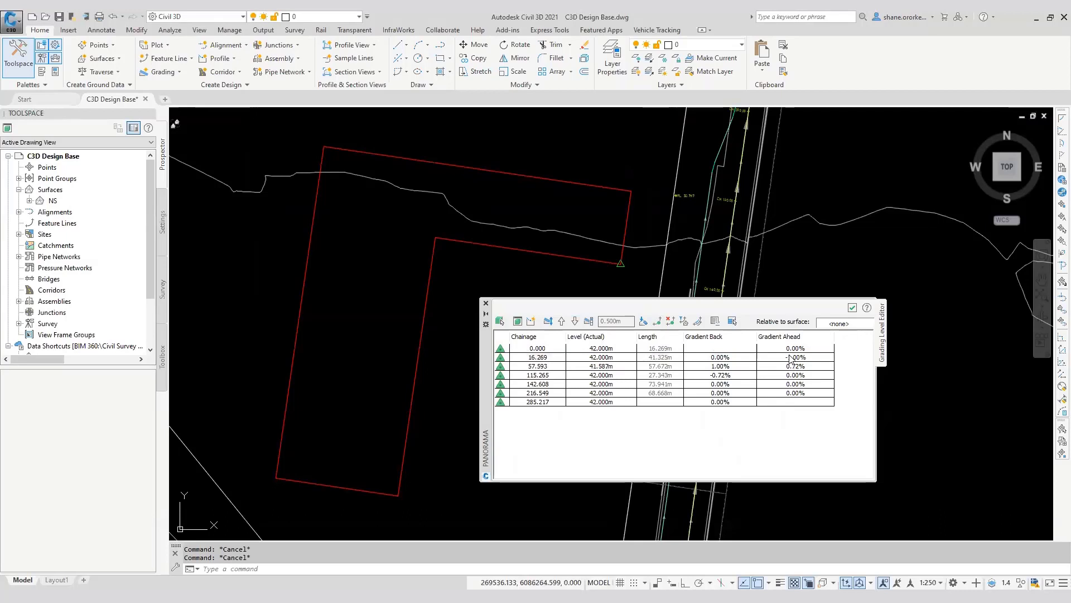
Try setting the gradient back at chainage 57.593, the pad's inner corner, to 0%
{"action": "left_click", "coordinate": [547, 368]}
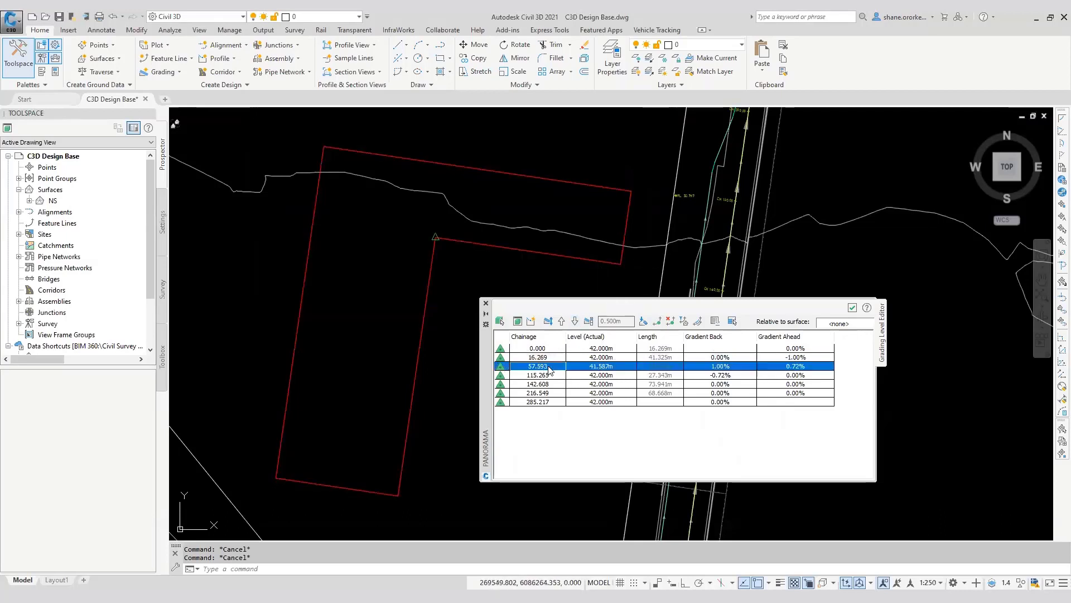
{"action": "left_click", "coordinate": [596, 369]}
{"action": "left_click", "coordinate": [717, 366]}
{"action": "type", "text": "0"}
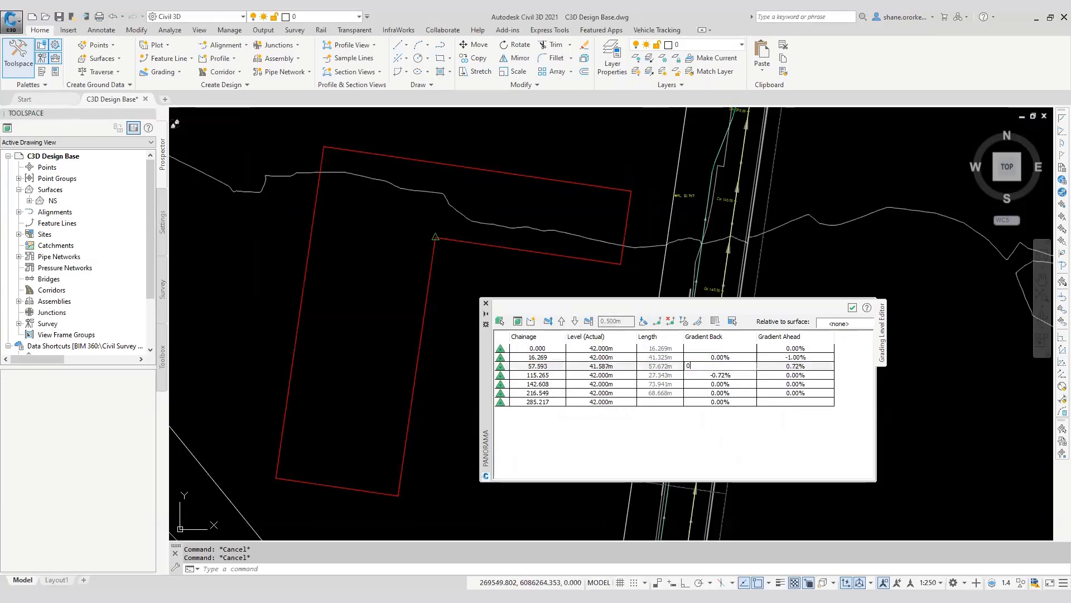
{"action": "left_click", "coordinate": [781, 367]}
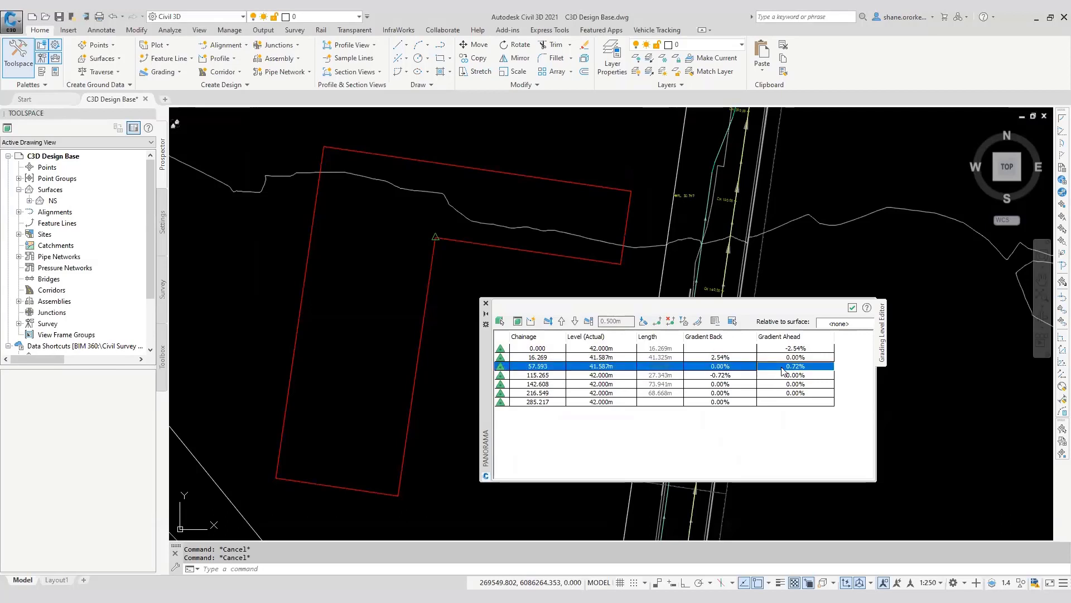
Check the levels around chainages 16.269 and 57.593, and set the gradient ahead at chainage 0.000 to 0%
{"action": "left_click", "coordinate": [782, 367]}
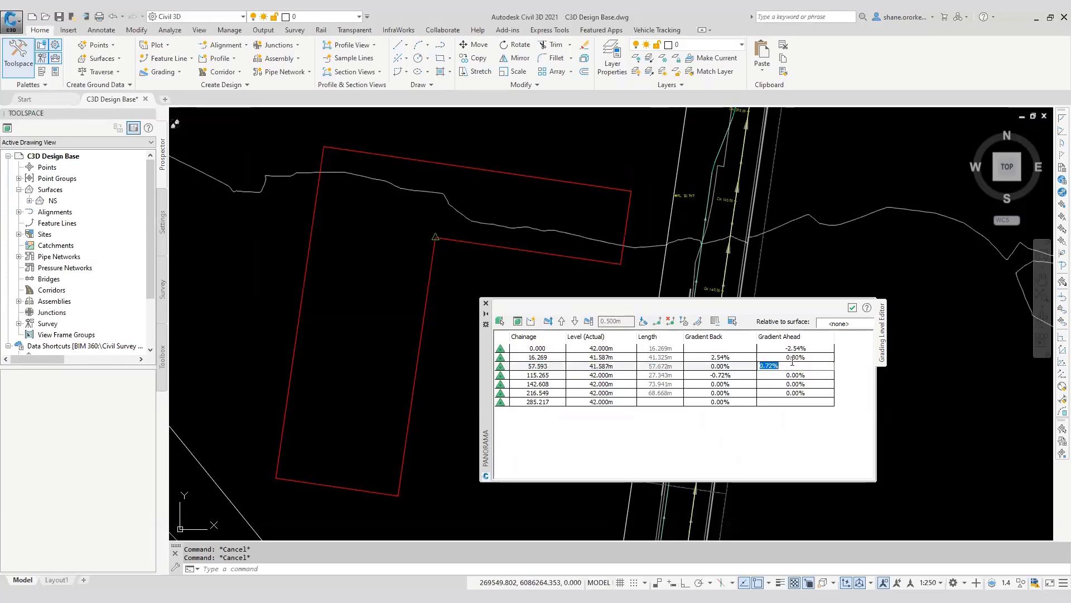
{"action": "key", "text": "Up"}
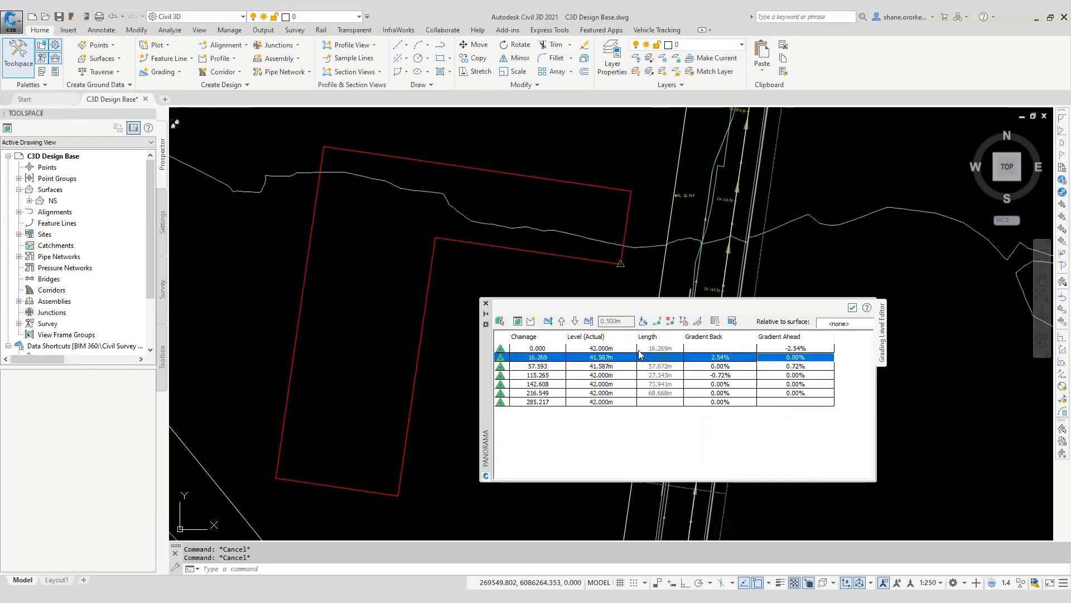
{"action": "left_click", "coordinate": [610, 370]}
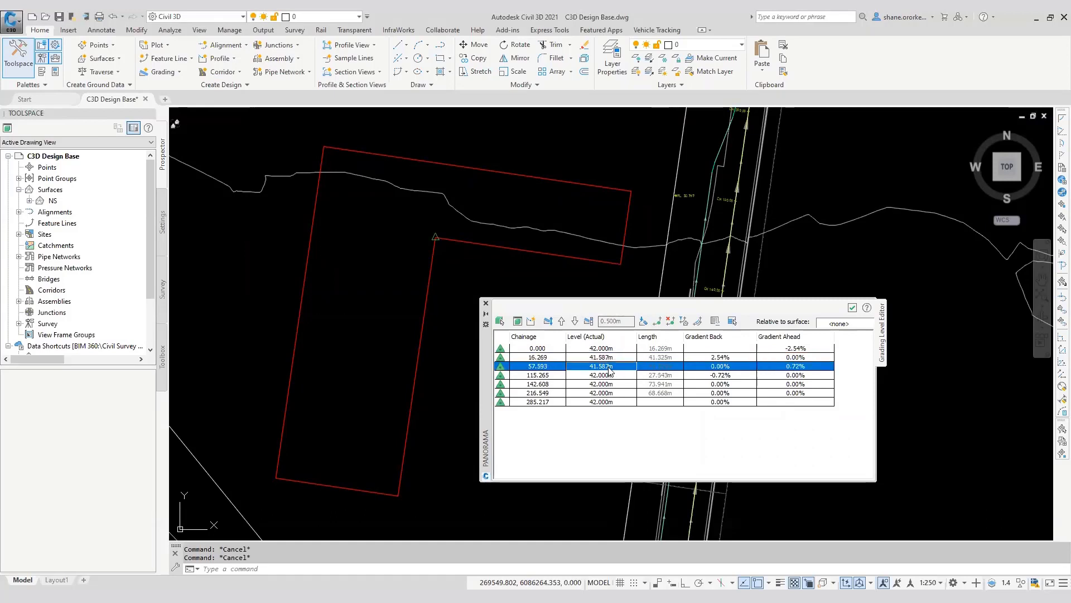
{"action": "left_click", "coordinate": [799, 358]}
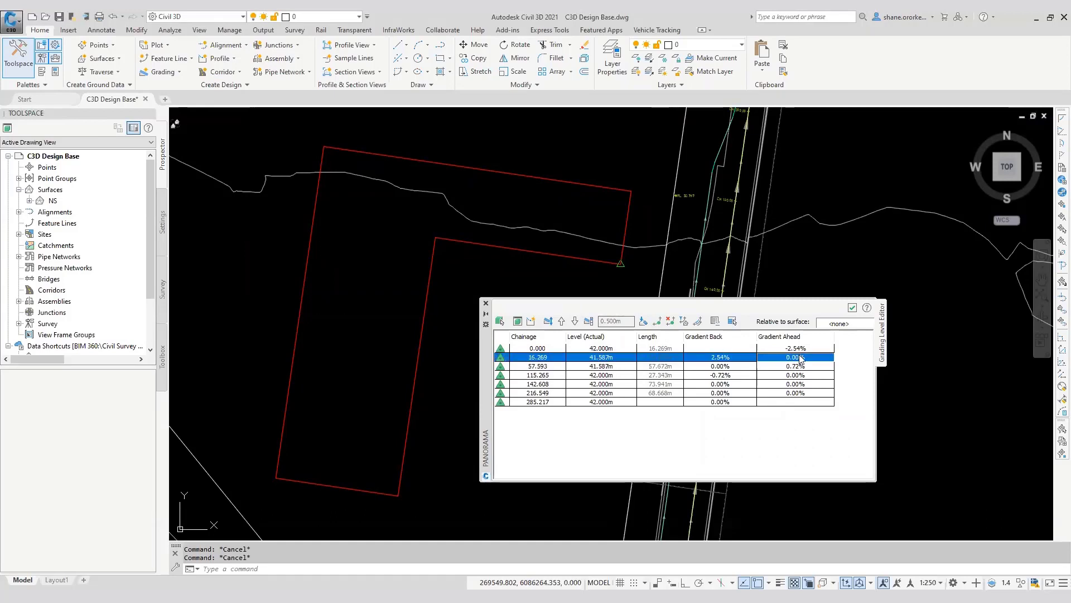
{"action": "left_click", "coordinate": [803, 349]}
{"action": "left_click", "coordinate": [804, 349]}
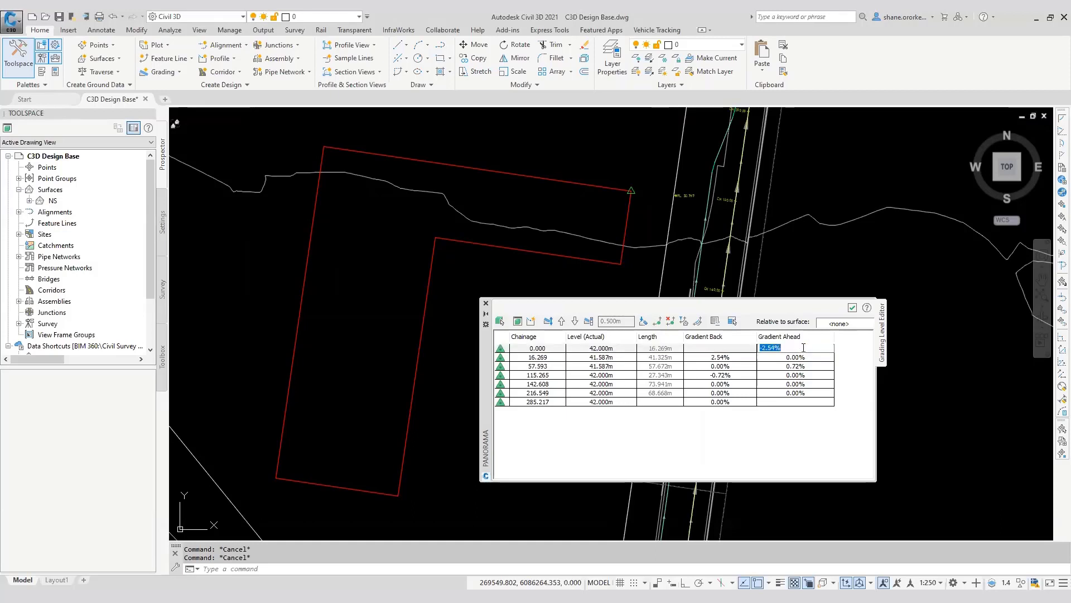
{"action": "type", "text": "0"}
{"action": "key", "text": "Return"}
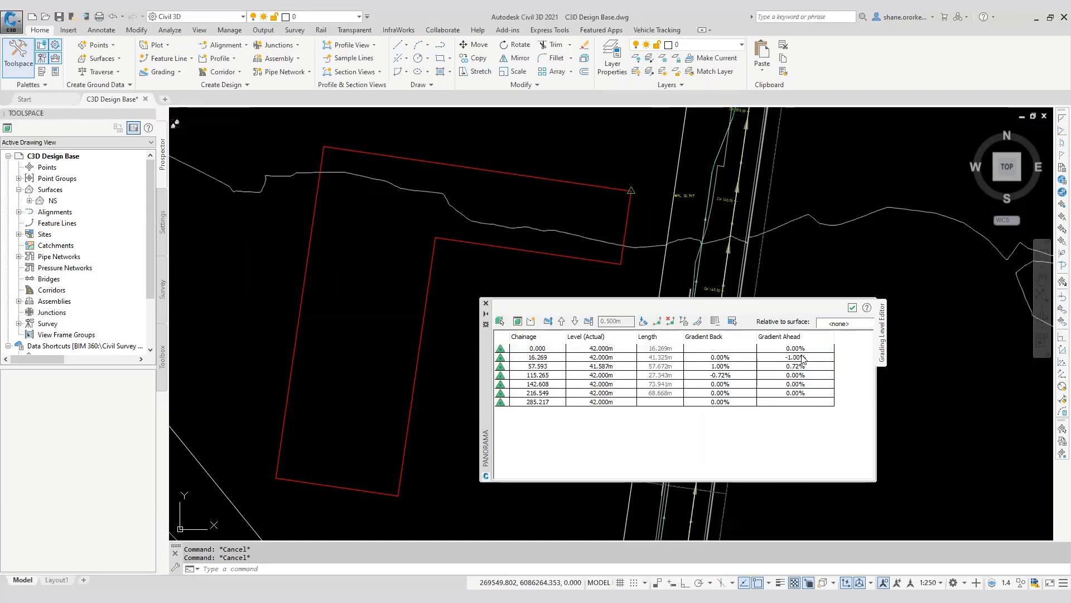
Set the gradient ahead at chainage 57.593, the pad's inner corner, to 0%
{"action": "left_click", "coordinate": [803, 358]}
{"action": "left_click", "coordinate": [802, 366]}
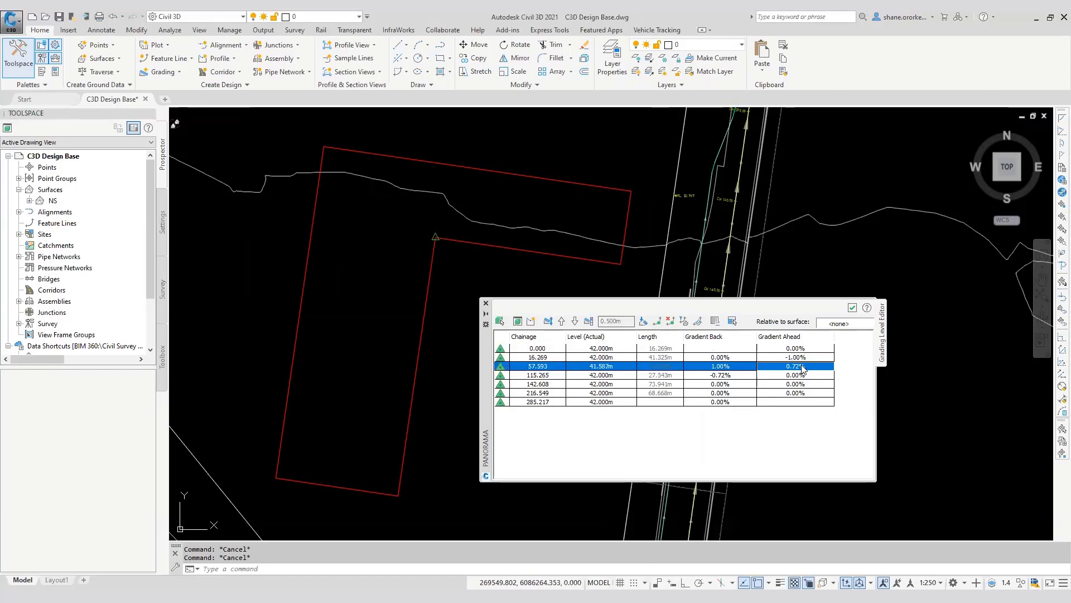
{"action": "left_click", "coordinate": [803, 367]}
{"action": "type", "text": "0"}
{"action": "key", "text": "Return"}
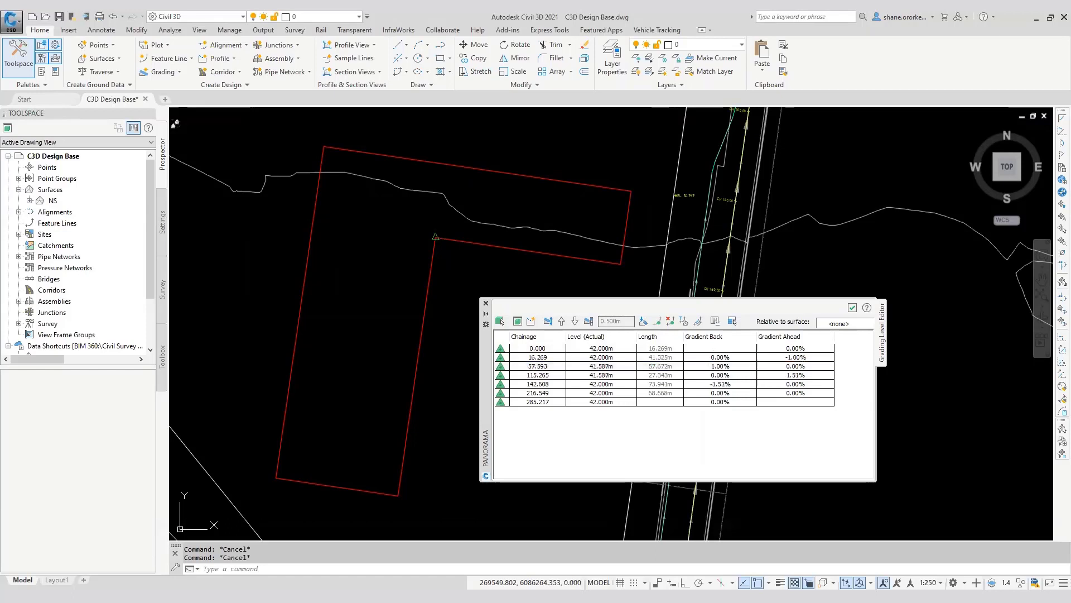
Set the gradient ahead at chainage 115.265, the pad's southeast corner, to 1%
{"action": "left_click", "coordinate": [804, 376]}
{"action": "left_click", "coordinate": [804, 376]}
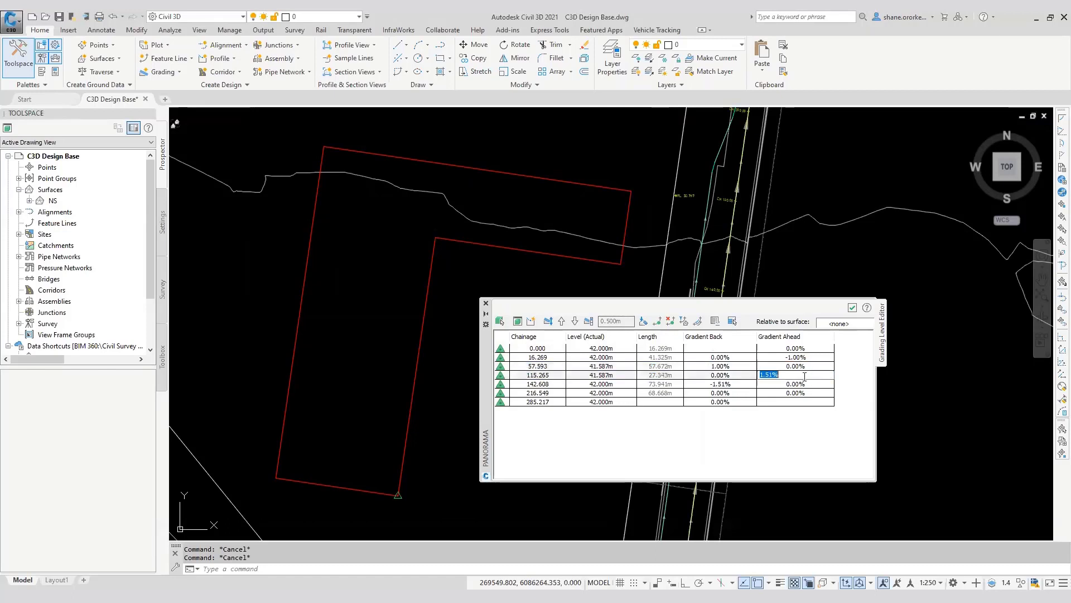
{"action": "type", "text": "1"}
{"action": "key", "text": "Return"}
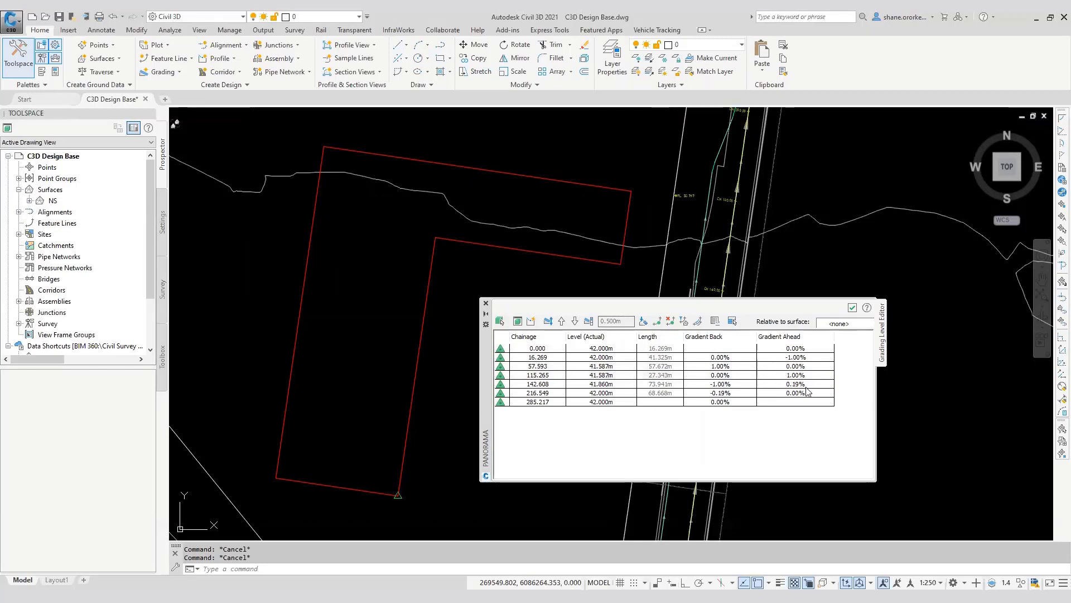
Set the gradient ahead at chainage 142.608, the pad's southwest corner, to 0%
{"action": "left_click", "coordinate": [805, 385]}
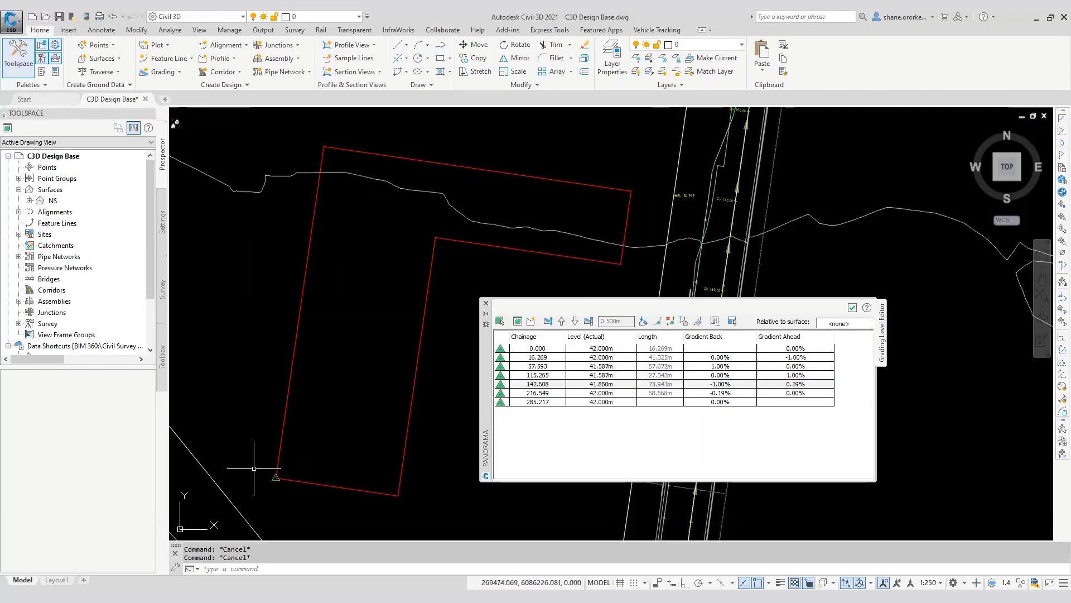
{"action": "left_click", "coordinate": [810, 384]}
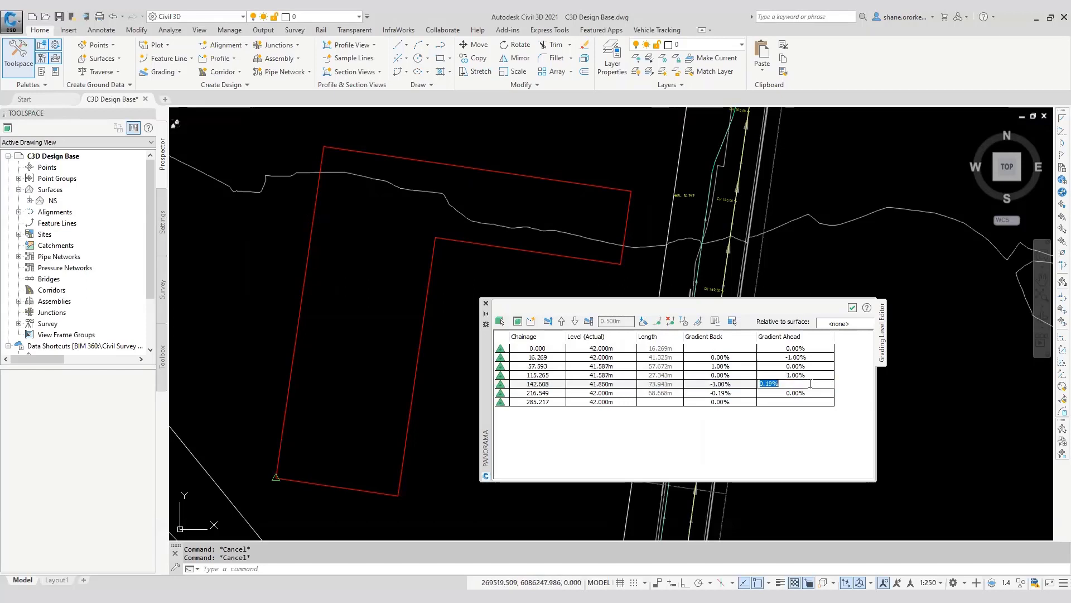
{"action": "type", "text": "0"}
{"action": "key", "text": "Return"}
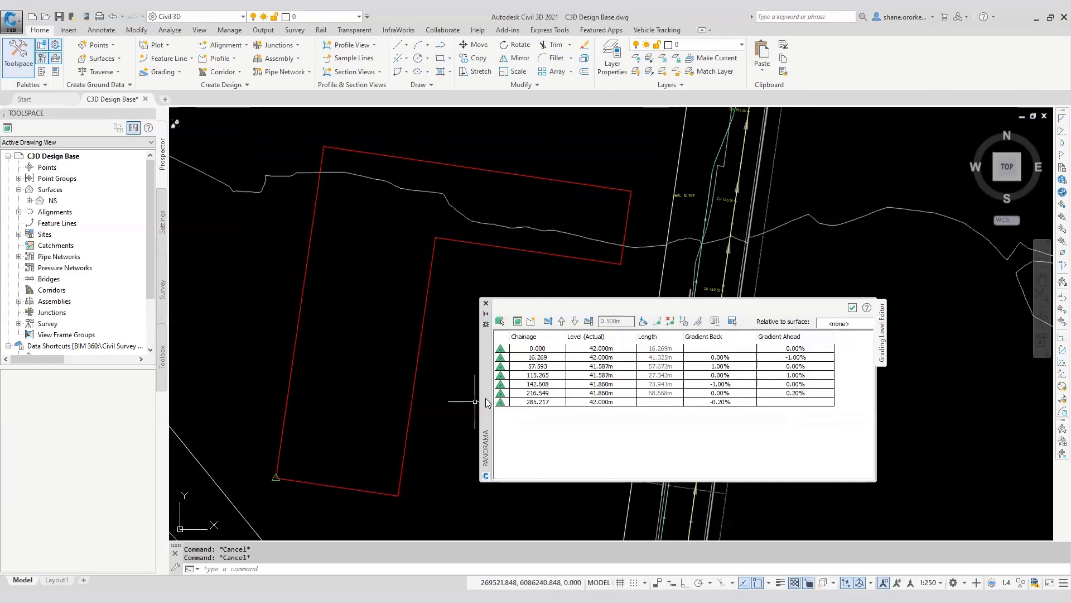
Move the level editor off the building pad and split the drawing area into two vertical viewports
{"action": "mouse_move", "coordinate": [483, 391]}
{"action": "left_mouse_down"}
{"action": "mouse_move", "coordinate": [281, 427]}
{"action": "mouse_move", "coordinate": [82, 427]}
{"action": "mouse_move", "coordinate": [39, 410]}
{"action": "left_mouse_up"}
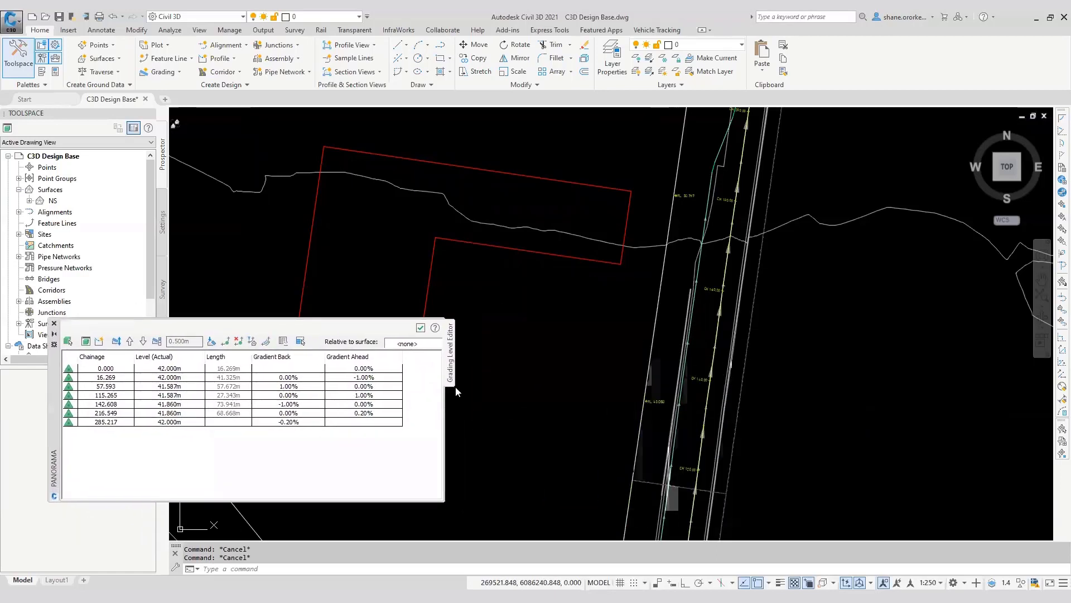
{"action": "scroll", "coordinate": [471, 362], "scroll_direction": "down", "scroll_amount": 2}
{"action": "middle_click_drag", "start_coordinate": [555, 346], "coordinate": [613, 302]}
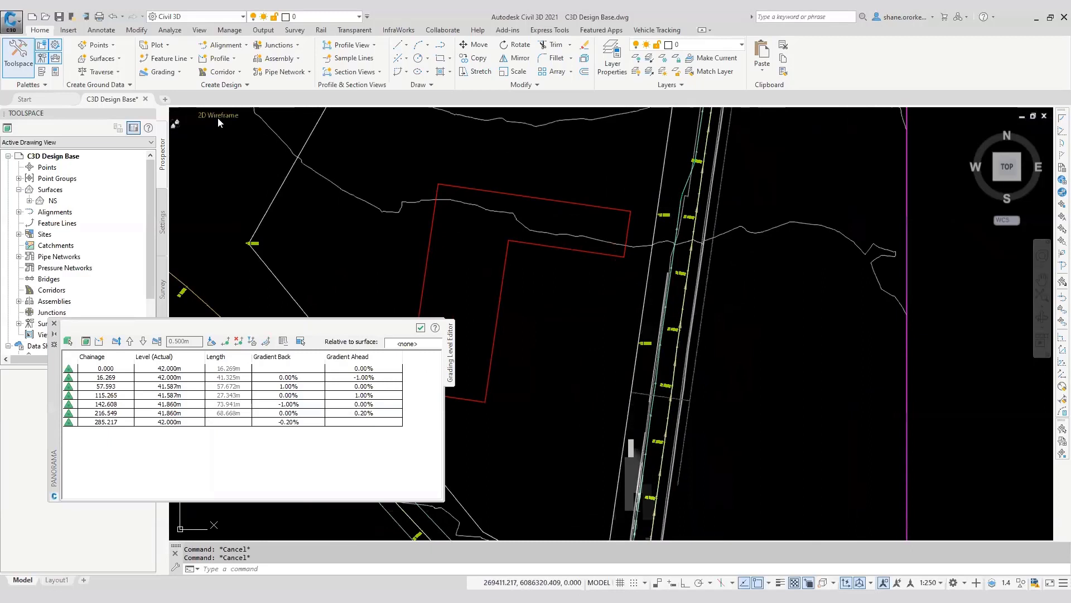
{"action": "left_click", "coordinate": [176, 118]}
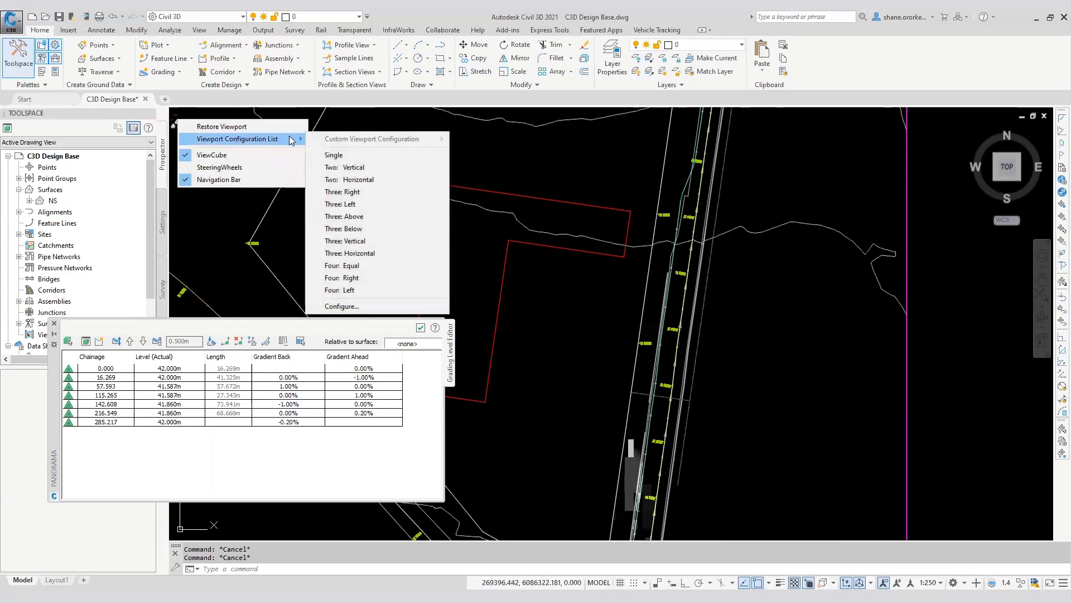
{"action": "left_click", "coordinate": [346, 166]}
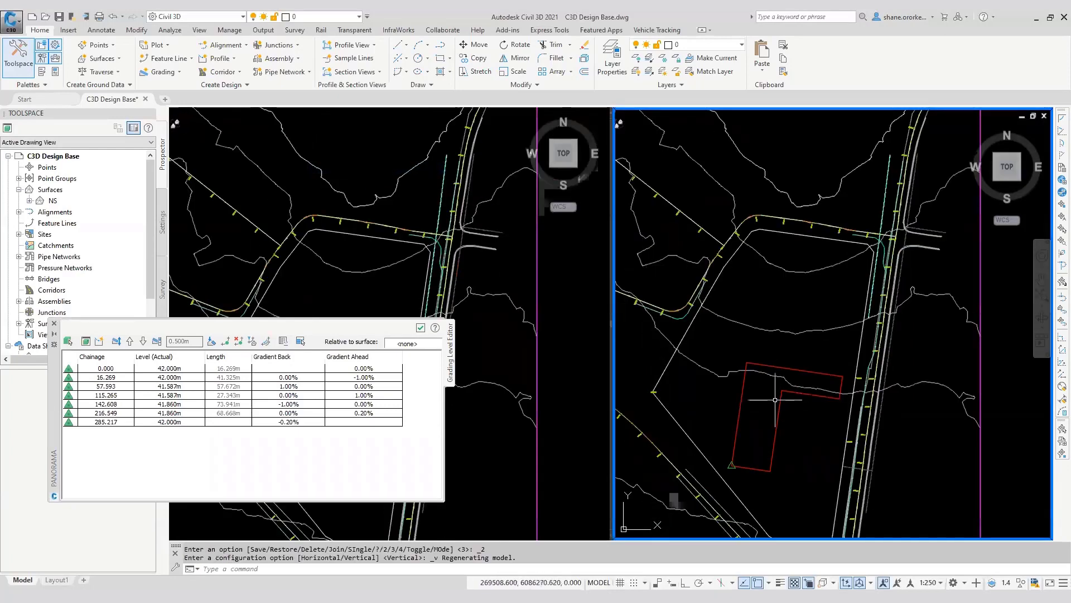
Tilt one viewport into a 3D front view and hide the NS ground surface so only the pad and linework remain
{"action": "middle_click_drag", "start_coordinate": [754, 287], "coordinate": [776, 340], "text": "shift"}
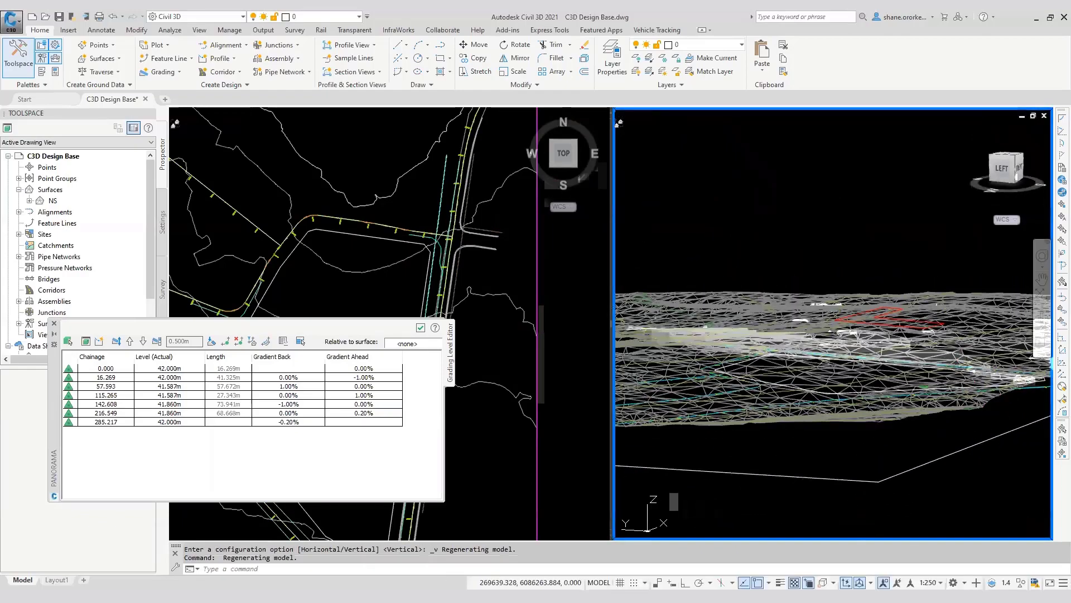
{"action": "middle_click_drag", "start_coordinate": [826, 379], "coordinate": [711, 389], "text": "shift"}
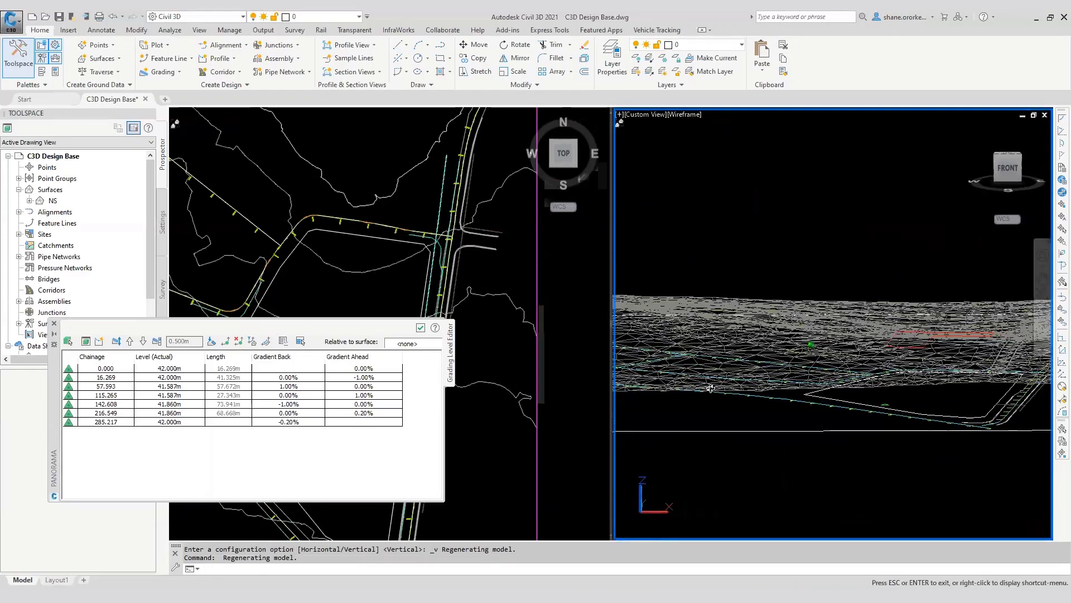
{"action": "scroll", "coordinate": [965, 296], "scroll_direction": "up", "scroll_amount": 1}
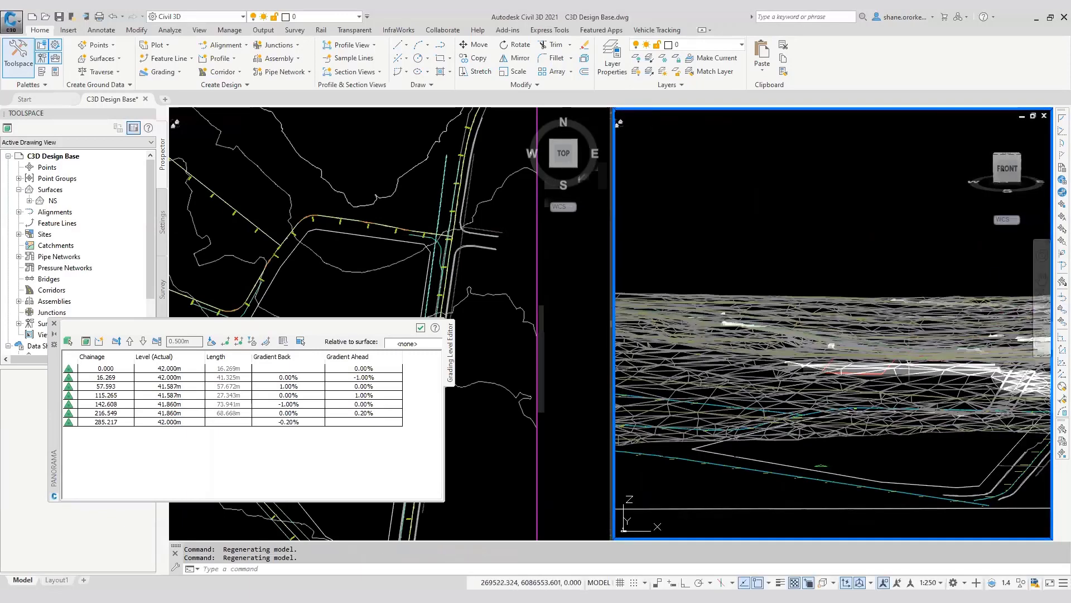
{"action": "scroll", "coordinate": [910, 370], "scroll_direction": "up", "scroll_amount": 1}
{"action": "key", "text": "Escape"}
{"action": "left_click", "coordinate": [910, 370]}
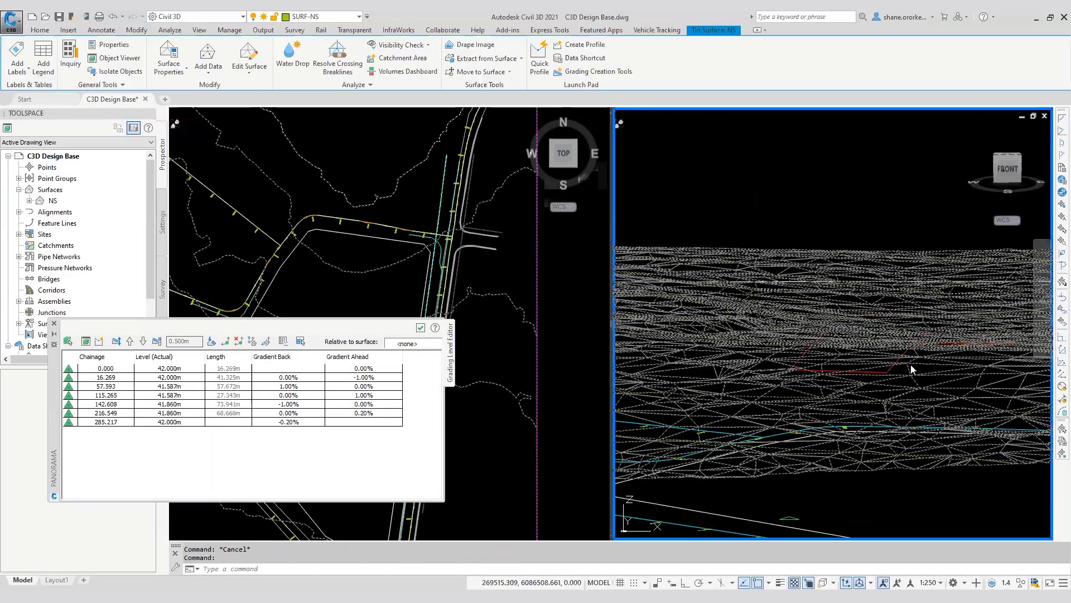
{"action": "right_click", "coordinate": [910, 369]}
{"action": "mouse_move", "coordinate": [992, 403]}
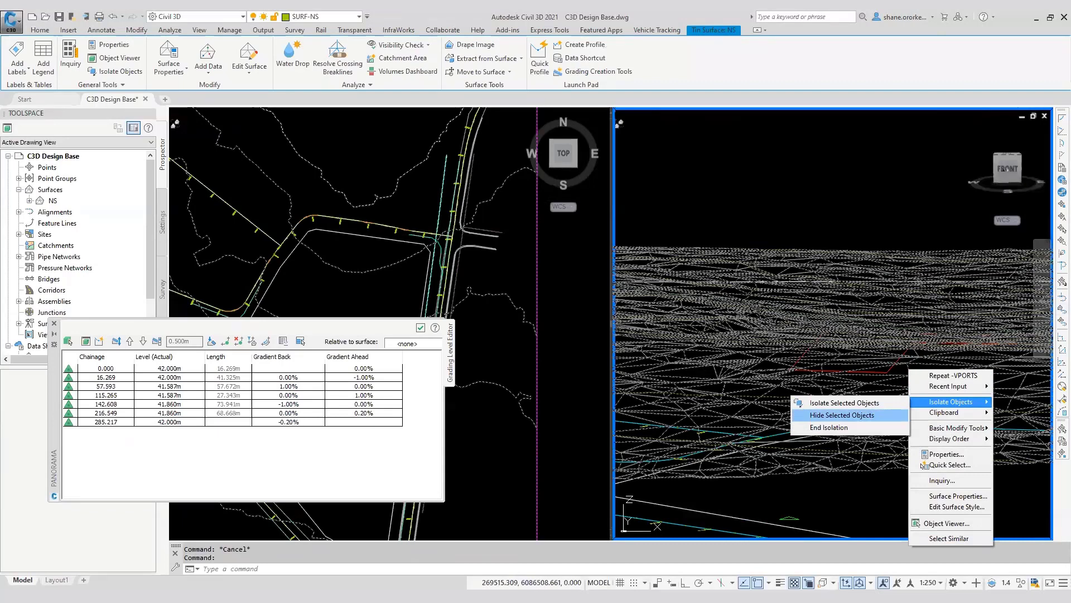
{"action": "left_click", "coordinate": [874, 415]}
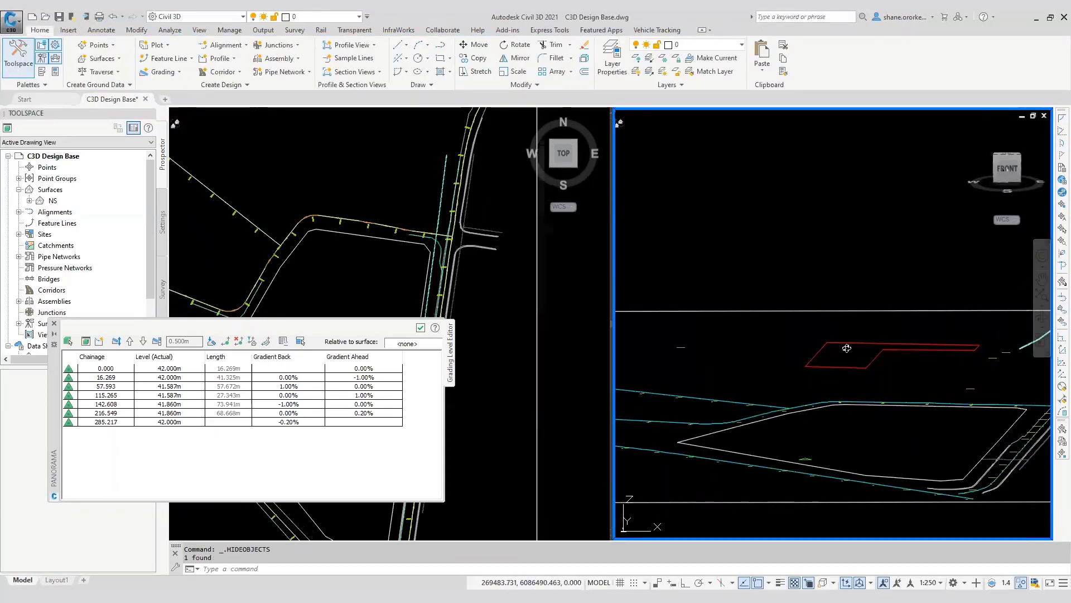
Set the pad's level at chainage 0.000 to 20 m while viewing it side-on in 3D
{"action": "middle_click_drag", "start_coordinate": [847, 348], "coordinate": [847, 334], "text": "shift"}
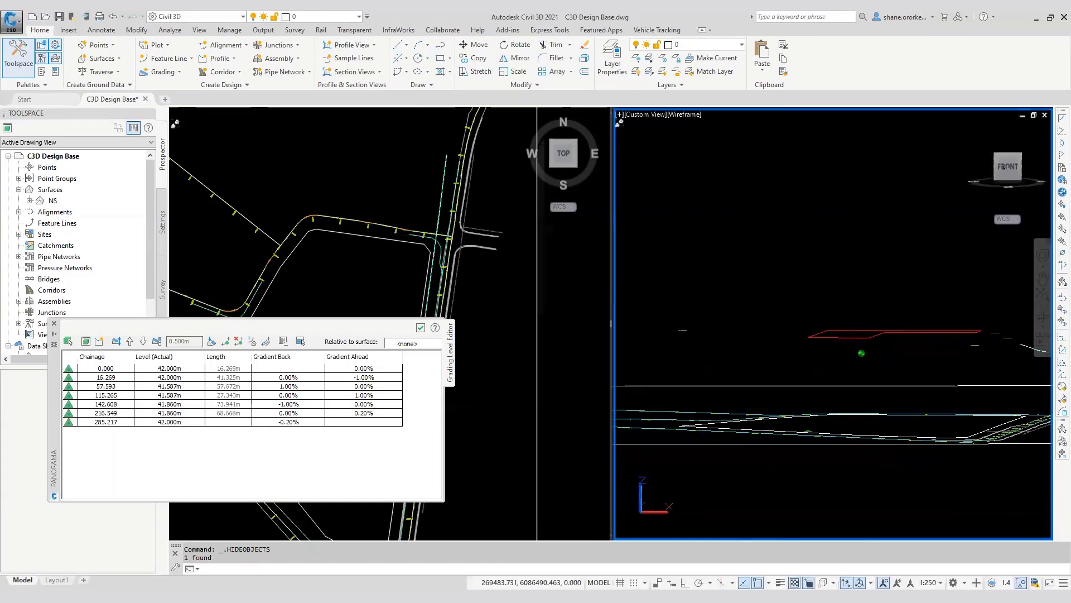
{"action": "left_click", "coordinate": [189, 369]}
{"action": "left_click", "coordinate": [188, 368]}
{"action": "type", "text": "2"}
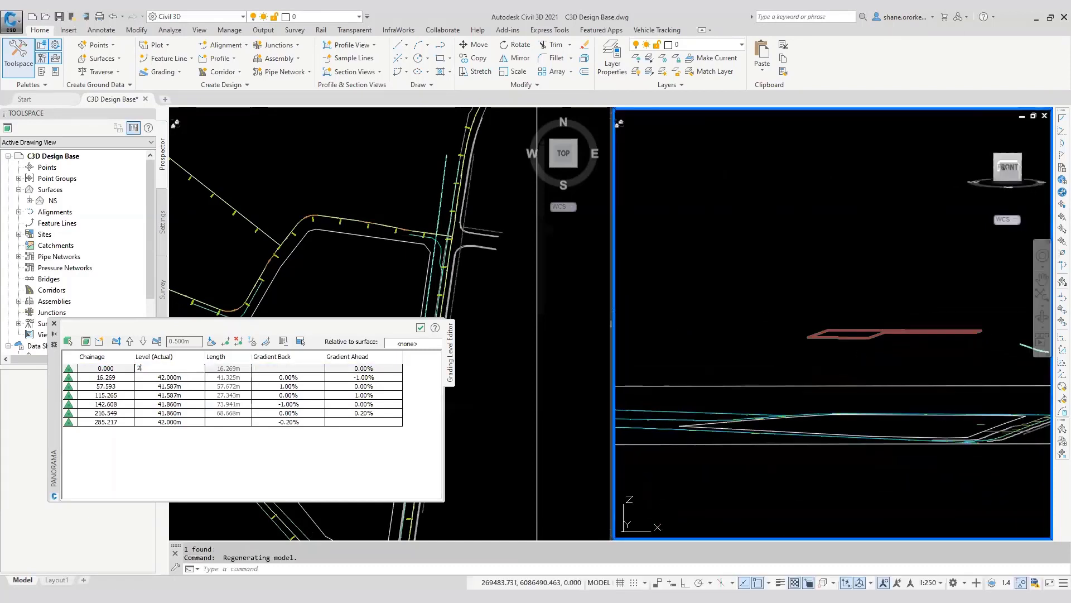
{"action": "type", "text": "0"}
{"action": "key", "text": "Return"}
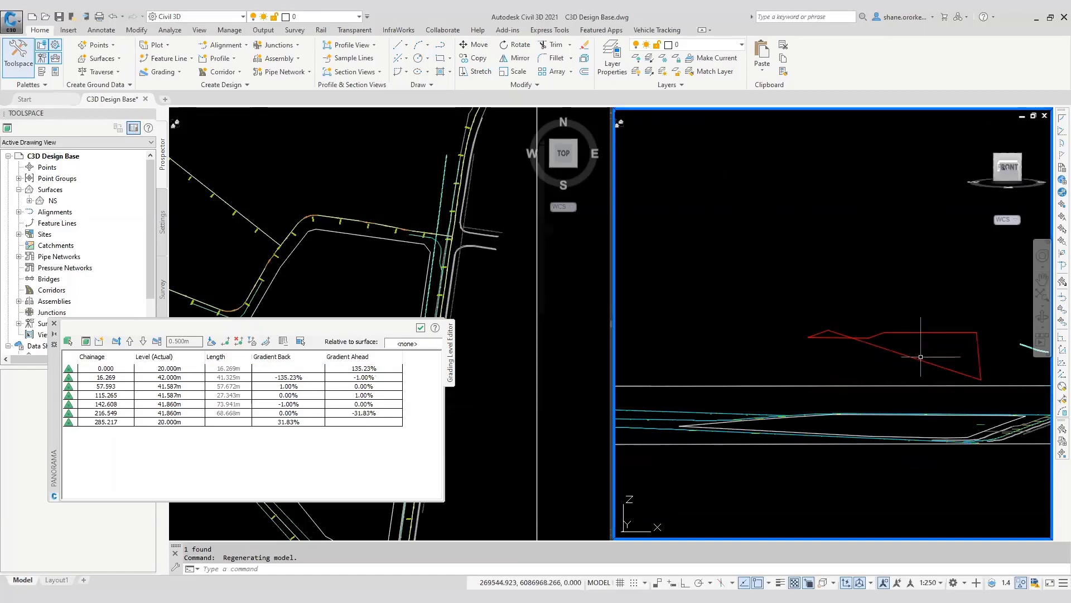
Restore the pad's level at chainage 0.000 to 42 m and view the pad from an angle in 3D
{"action": "left_click", "coordinate": [178, 368]}
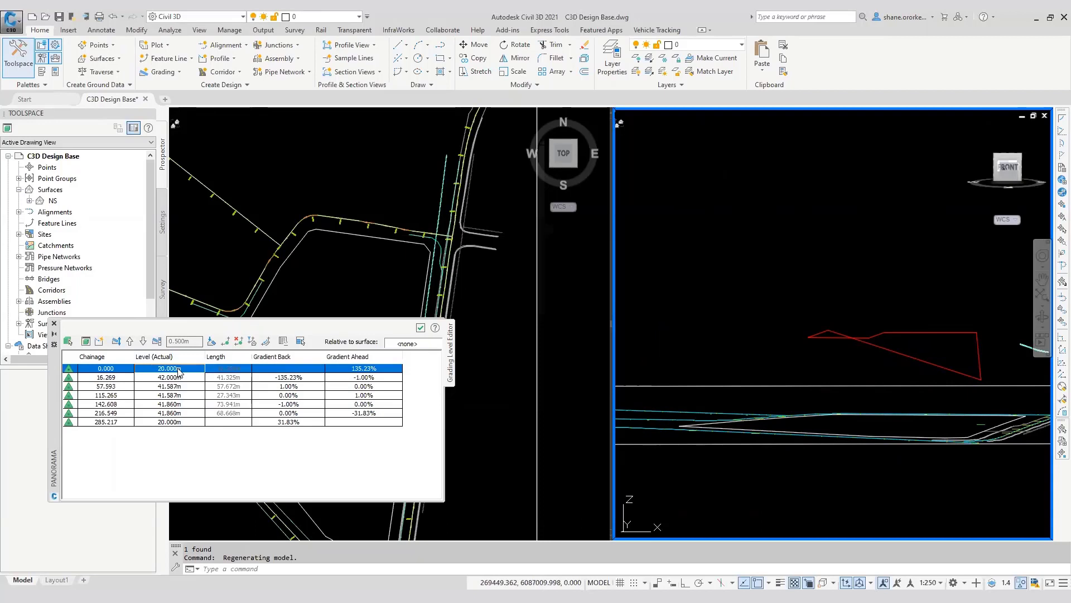
{"action": "left_click", "coordinate": [178, 370]}
{"action": "type", "text": "42"}
{"action": "key", "text": "Return"}
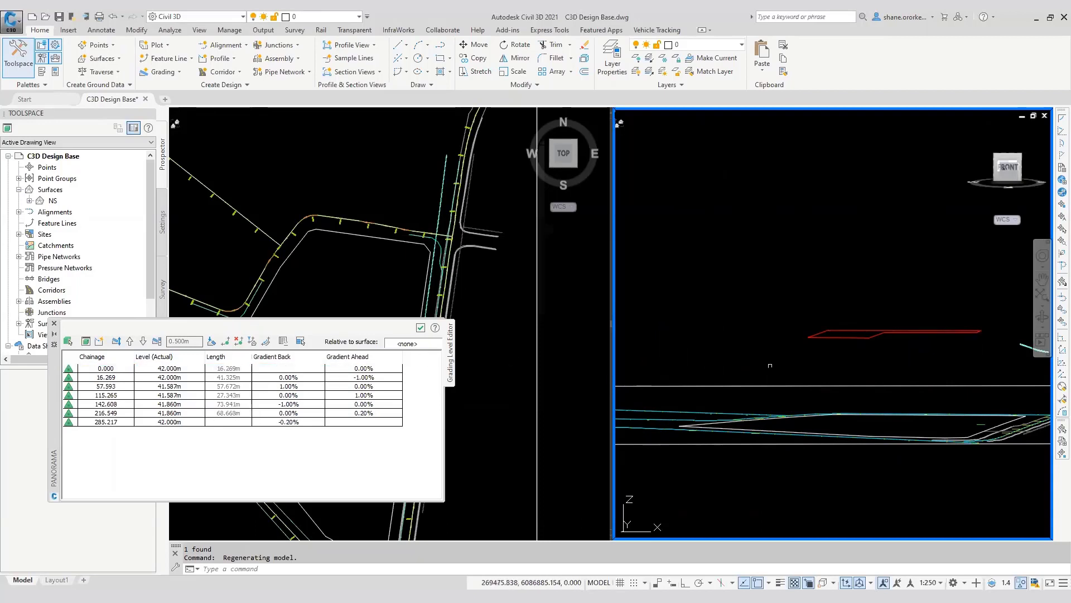
{"action": "mouse_move", "coordinate": [867, 375]}
{"action": "middle_mouse_down"}
{"action": "mouse_move", "coordinate": [852, 357]}
{"action": "mouse_move", "coordinate": [784, 377]}
{"action": "mouse_move", "coordinate": [777, 364]}
{"action": "mouse_move", "coordinate": [769, 368]}
{"action": "middle_mouse_up"}
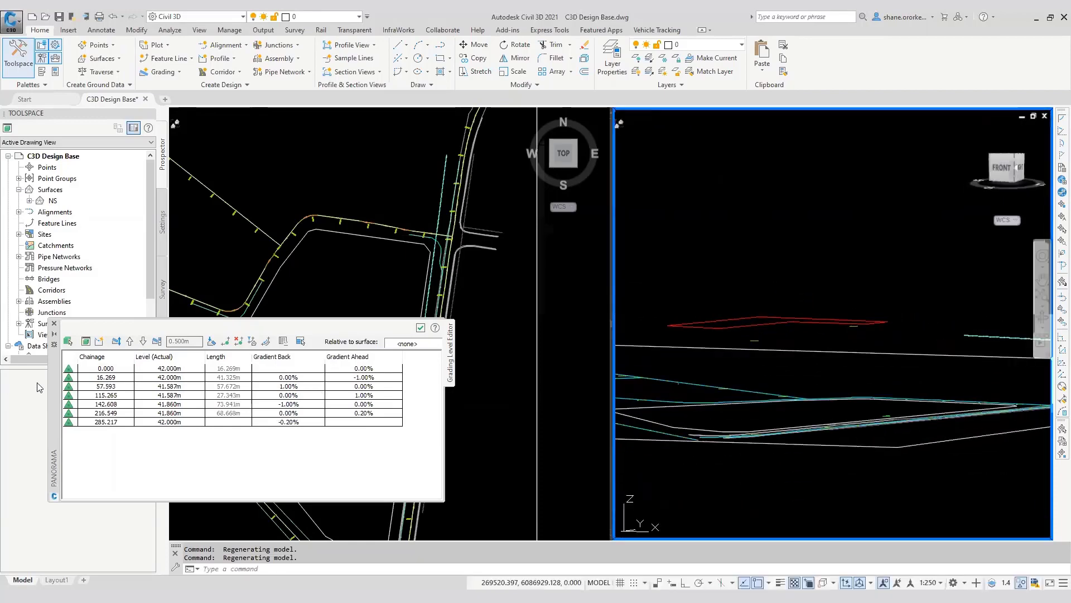
Create a quick profile of the building pad sampling surface NS, with Road (5x) view style and Design Surface 3D style, placed below the site plan
{"action": "left_click_drag", "start_coordinate": [54, 363], "coordinate": [588, 180]}
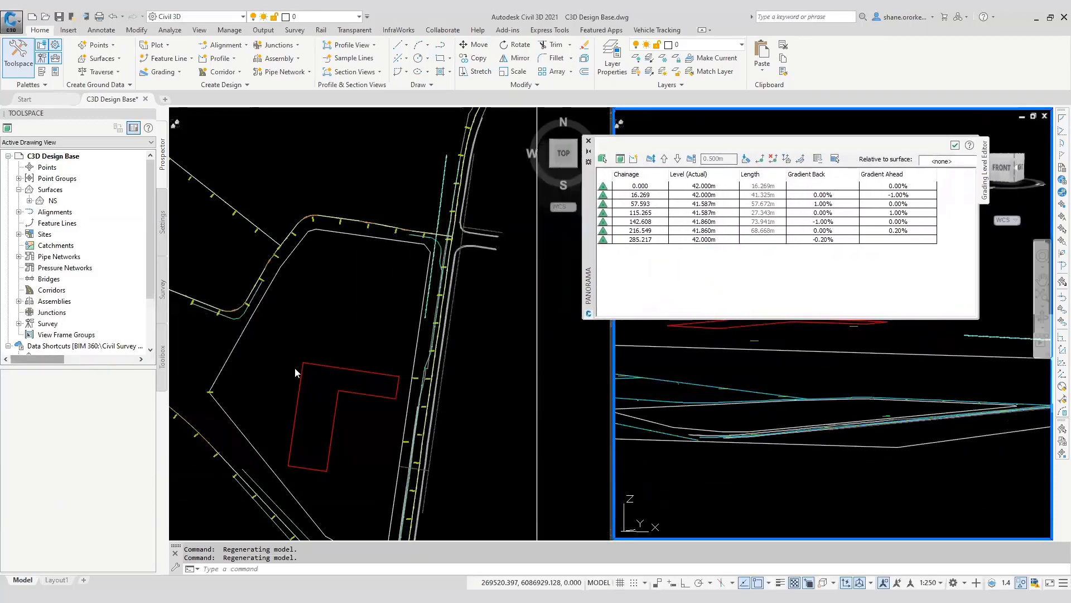
{"action": "left_click", "coordinate": [330, 366]}
{"action": "left_click", "coordinate": [331, 367]}
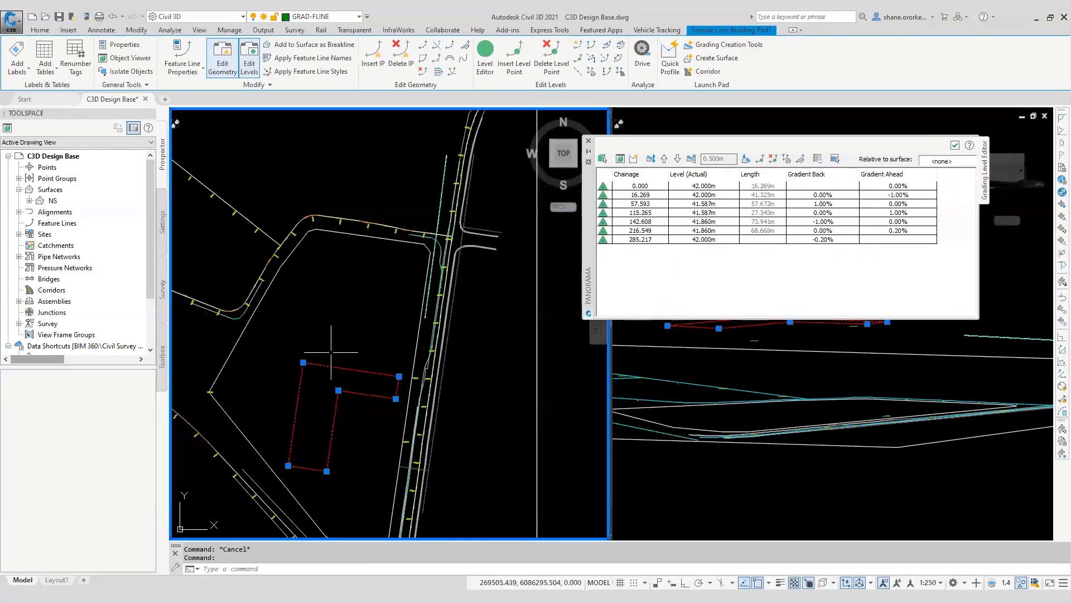
{"action": "left_click", "coordinate": [667, 56]}
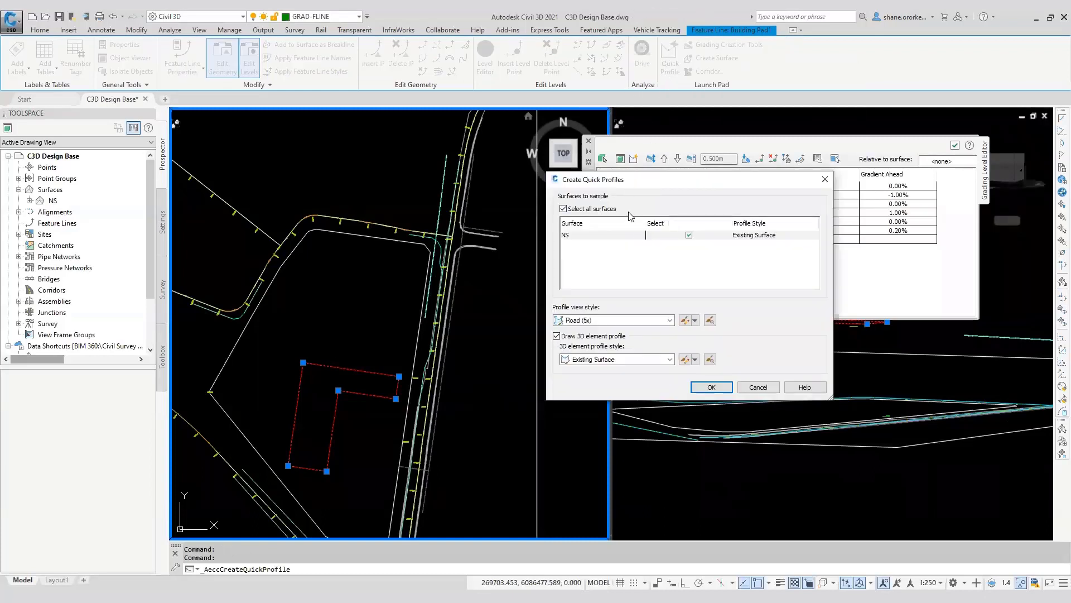
{"action": "left_click", "coordinate": [668, 360]}
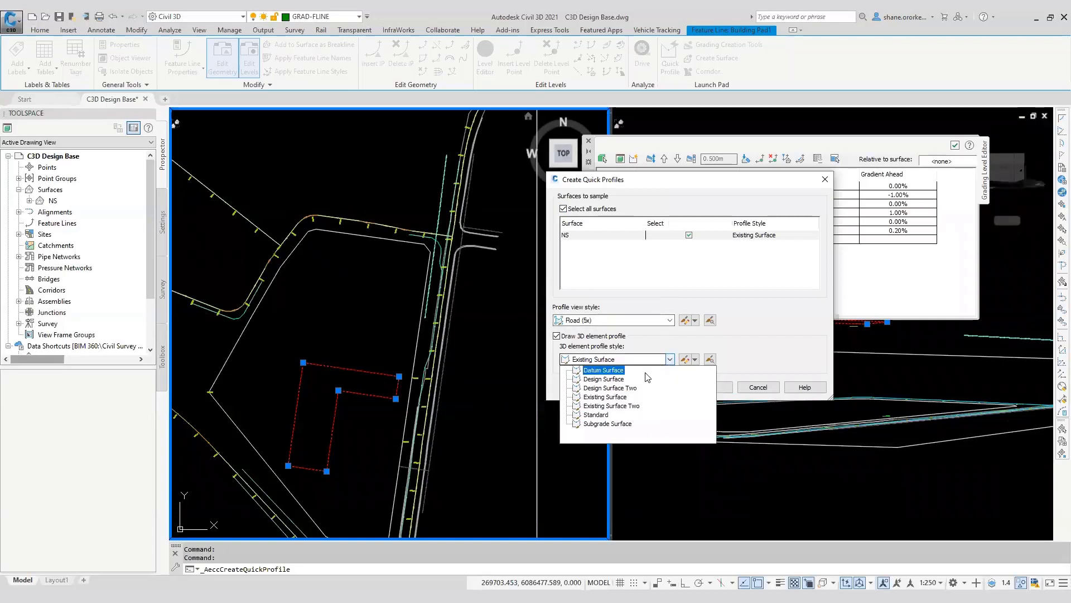
{"action": "left_click", "coordinate": [619, 379]}
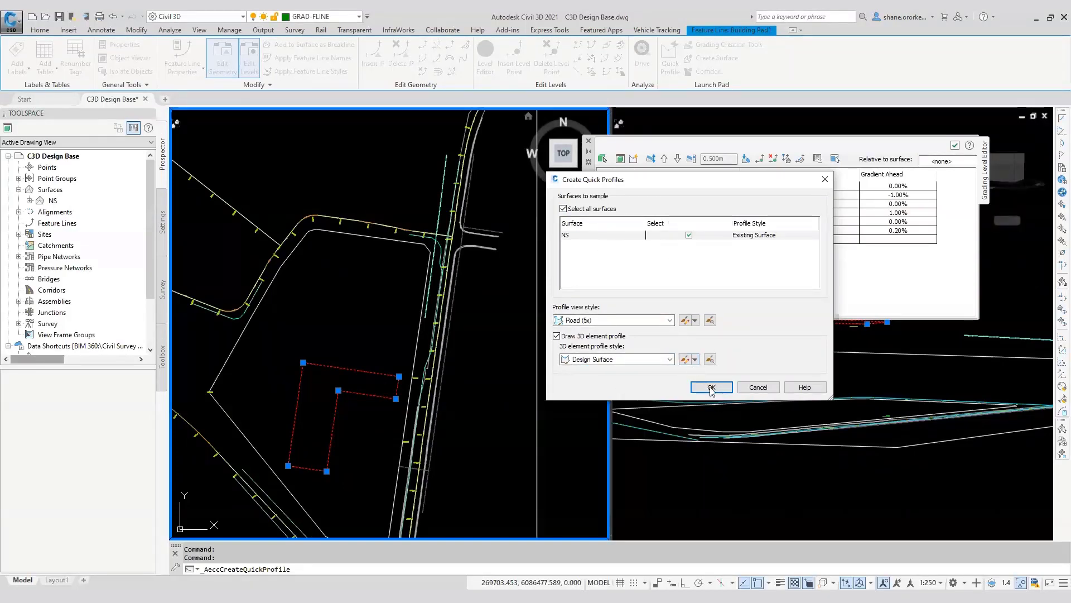
{"action": "key", "text": "Return"}
{"action": "scroll", "coordinate": [367, 278], "scroll_direction": "down", "scroll_amount": 2}
{"action": "middle_click_drag", "start_coordinate": [340, 307], "coordinate": [334, 192]}
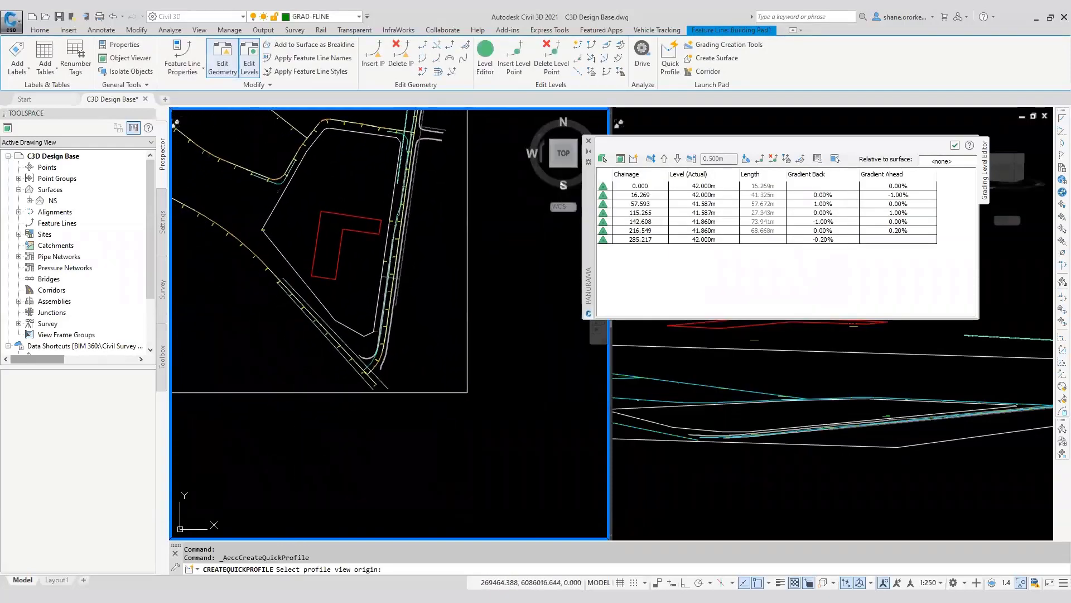
{"action": "left_click", "coordinate": [297, 458]}
Set the gradient ahead at chainage 16.269 to -10% with the pad and its quick profile both in view
{"action": "scroll", "coordinate": [346, 403], "scroll_direction": "up", "scroll_amount": 2}
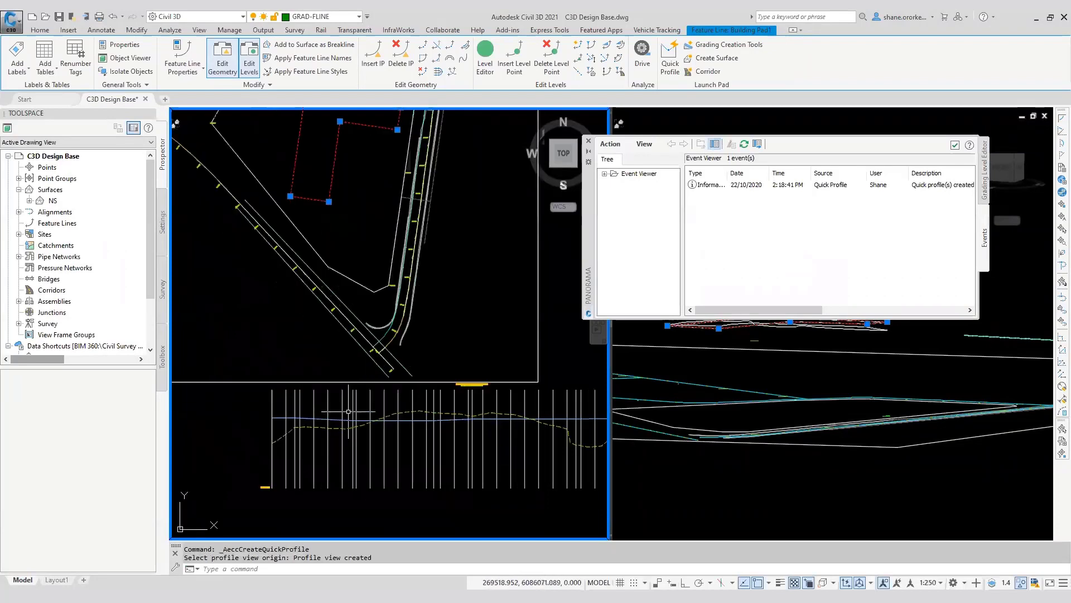
{"action": "middle_click_drag", "start_coordinate": [346, 403], "coordinate": [265, 400]}
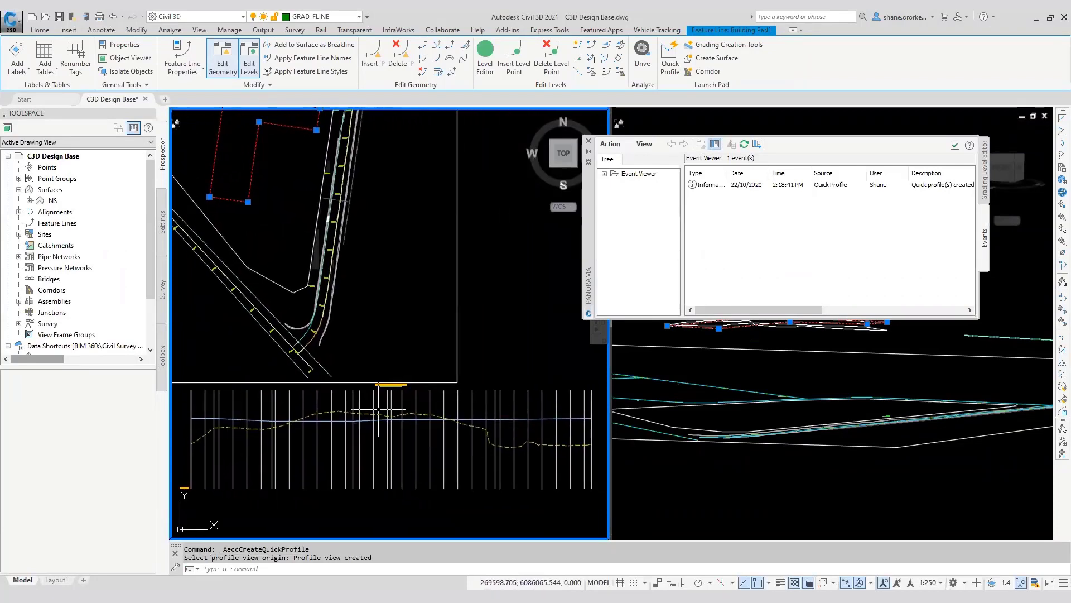
{"action": "scroll", "coordinate": [363, 327], "scroll_direction": "down", "scroll_amount": 1}
{"action": "middle_click_drag", "start_coordinate": [293, 249], "coordinate": [311, 349]}
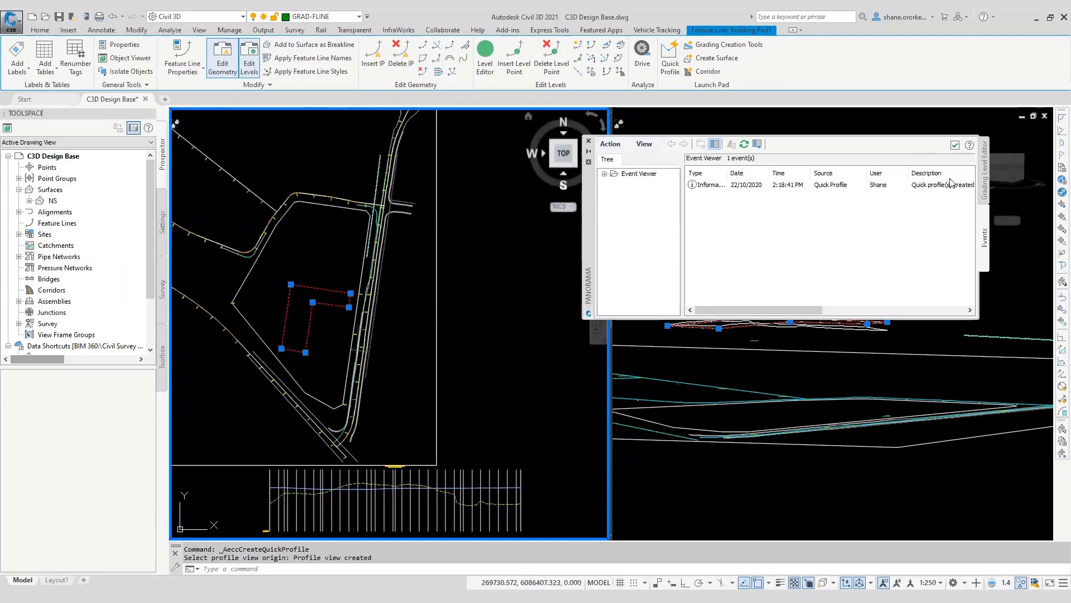
{"action": "left_click", "coordinate": [985, 173]}
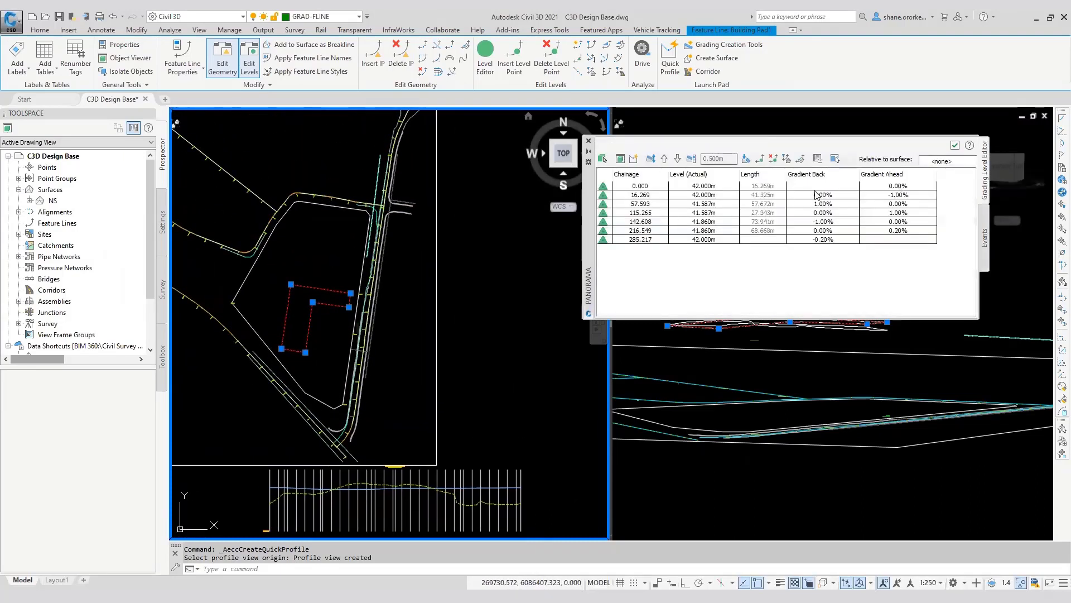
{"action": "left_click", "coordinate": [828, 204]}
{"action": "double_click", "coordinate": [904, 195]}
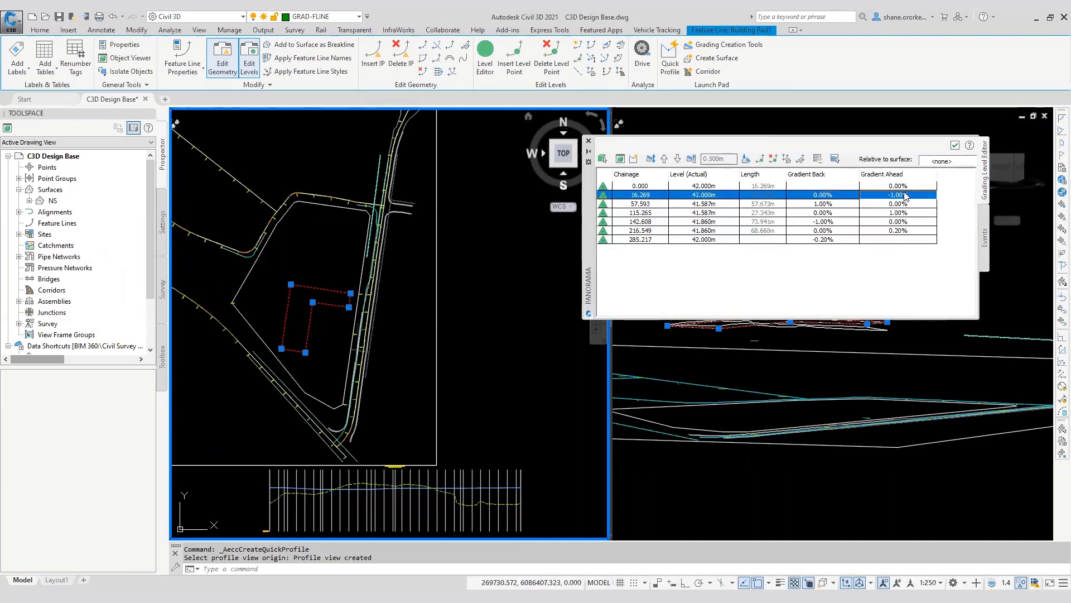
{"action": "key", "text": "Return"}
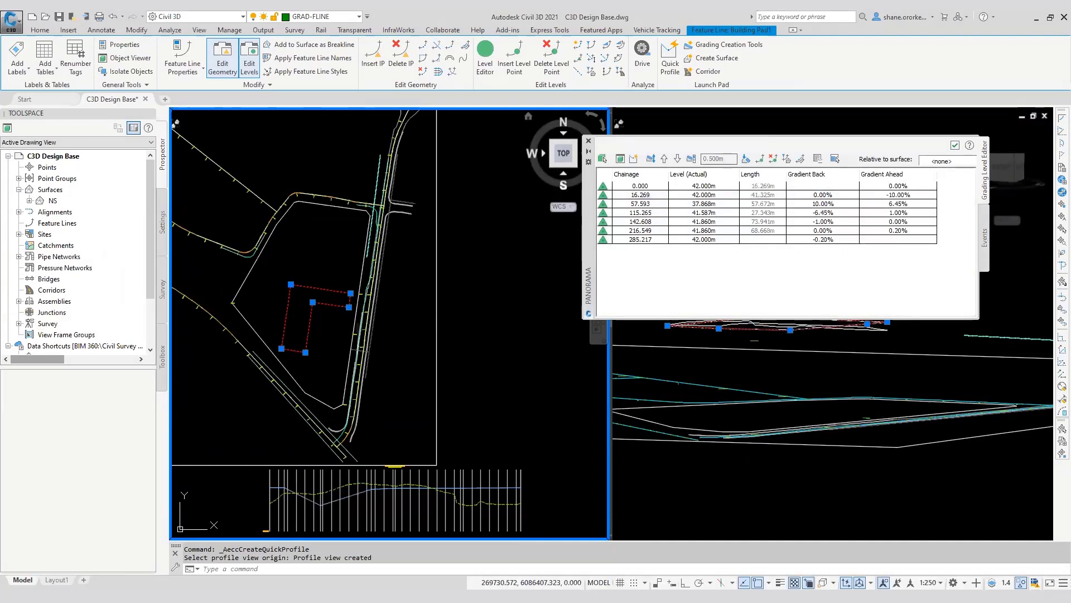
Inspect the dip in the quick profile and set the gradient ahead at chainage 16.269 back to -1%
{"action": "left_click", "coordinate": [317, 507]}
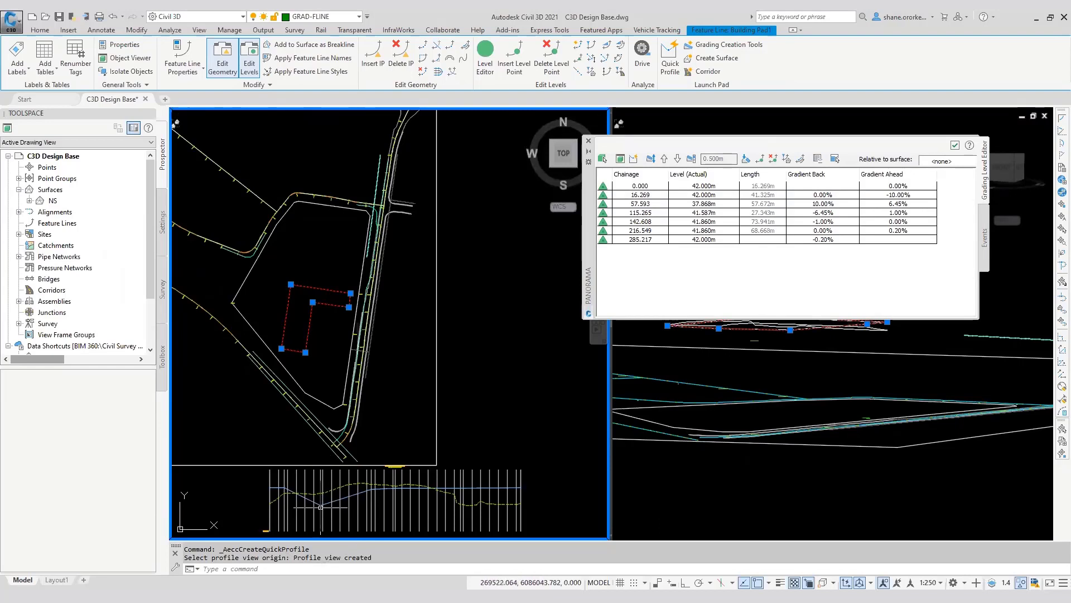
{"action": "left_click", "coordinate": [322, 505]}
{"action": "left_click", "coordinate": [789, 335]}
{"action": "left_click", "coordinate": [899, 194]}
{"action": "left_click", "coordinate": [900, 193]}
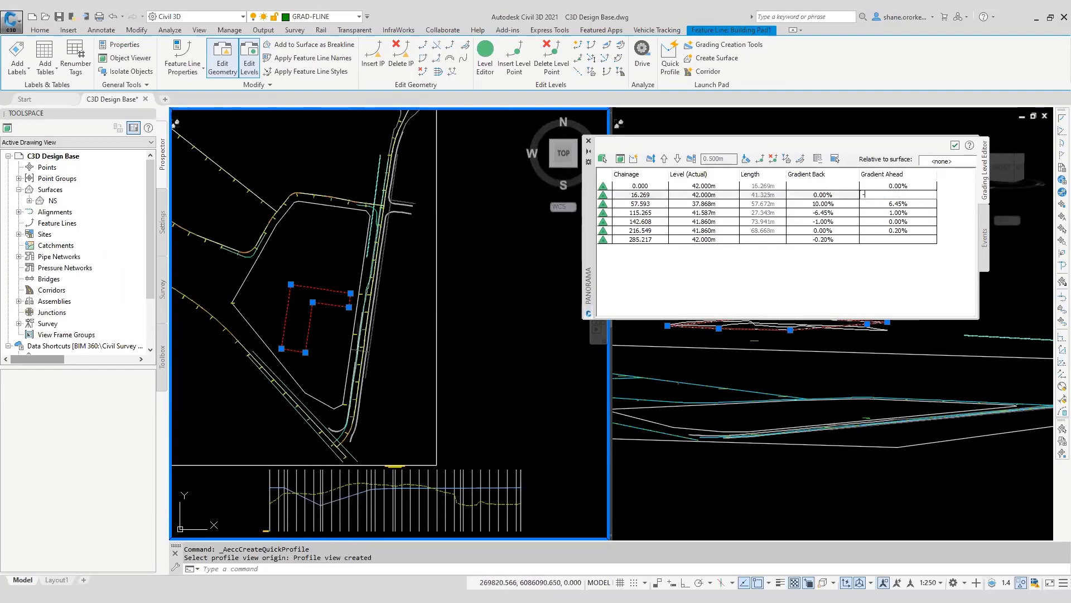
{"action": "type", "text": "-1"}
{"action": "key", "text": "Return"}
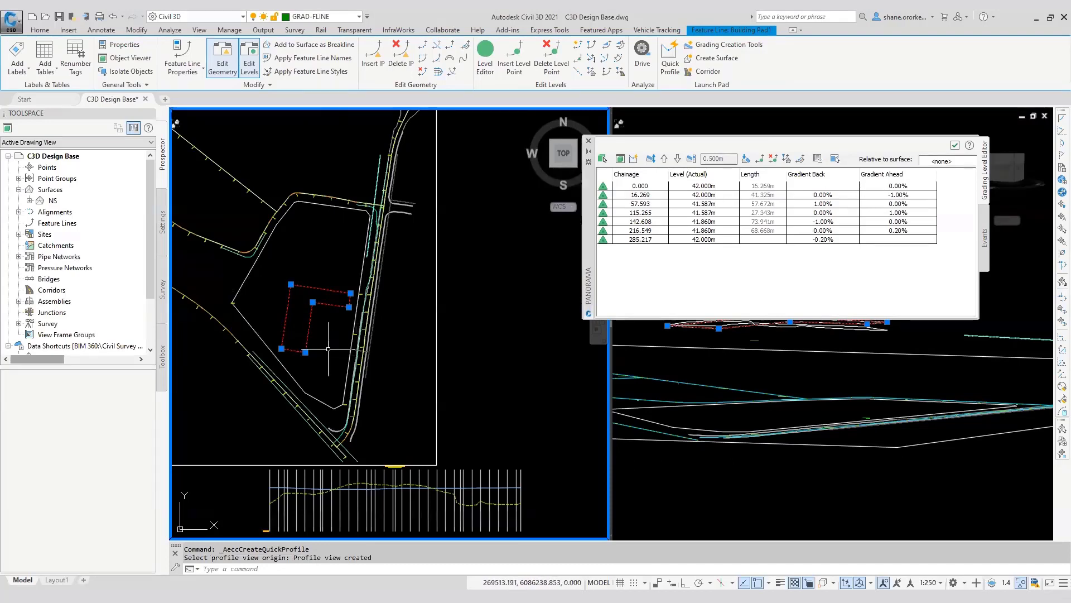
Lower all the pad's level points together by two 0.500 m increments, keeping the profile in view
{"action": "scroll", "coordinate": [379, 497], "scroll_direction": "up", "scroll_amount": 1}
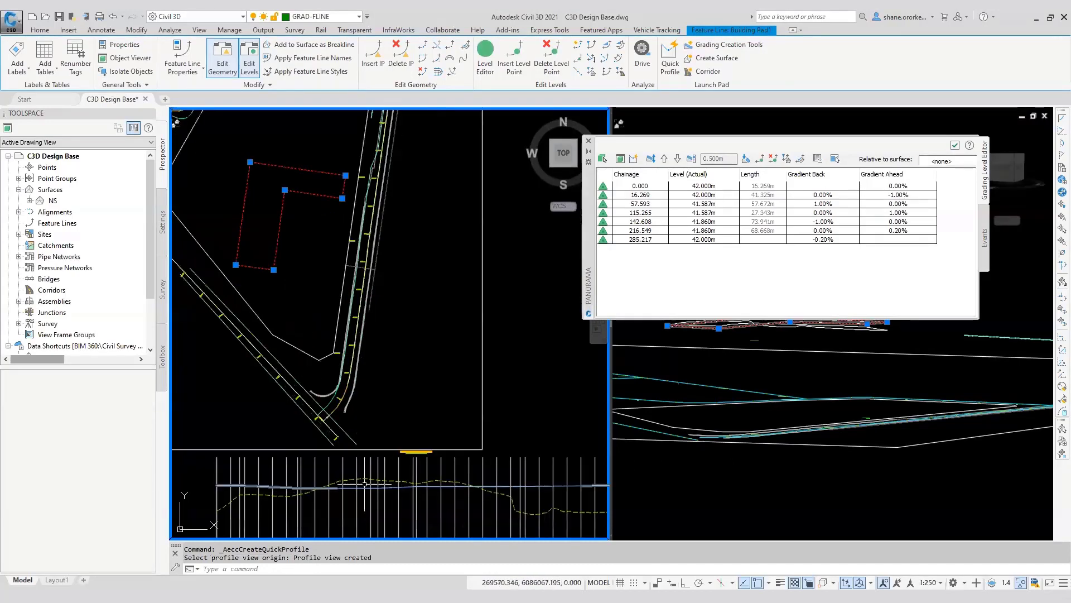
{"action": "scroll", "coordinate": [335, 474], "scroll_direction": "up", "scroll_amount": 1}
{"action": "middle_click_drag", "start_coordinate": [324, 469], "coordinate": [338, 472]}
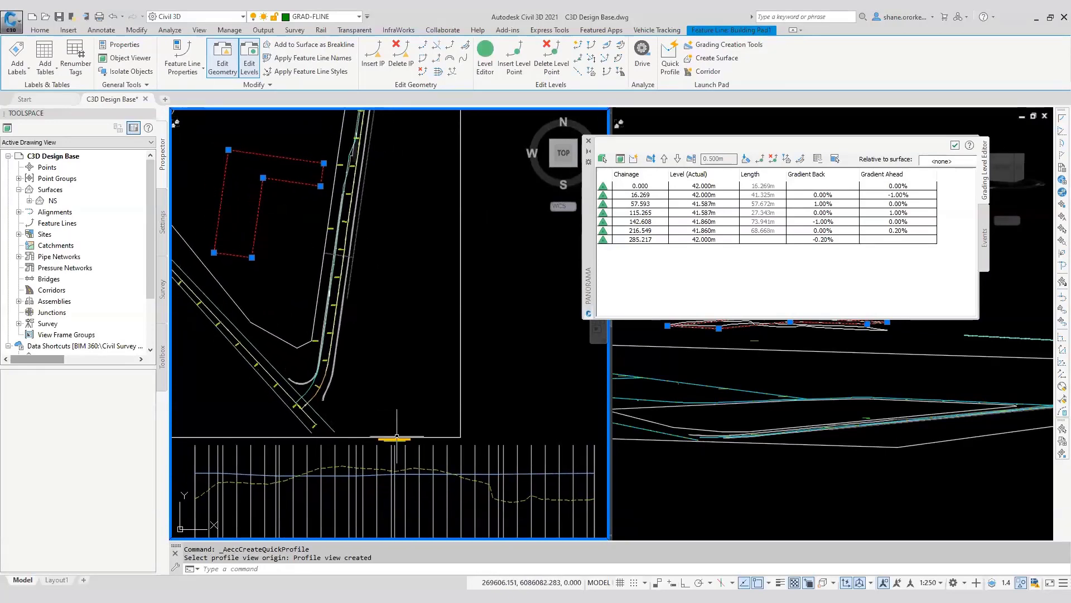
{"action": "left_click", "coordinate": [647, 187]}
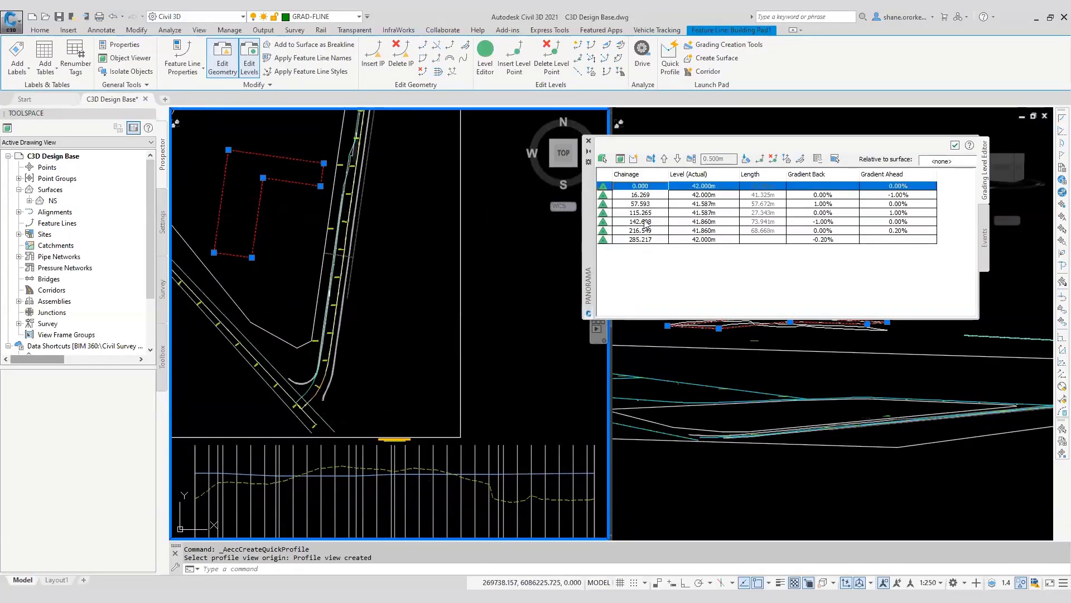
{"action": "left_click", "coordinate": [646, 240], "text": "shift"}
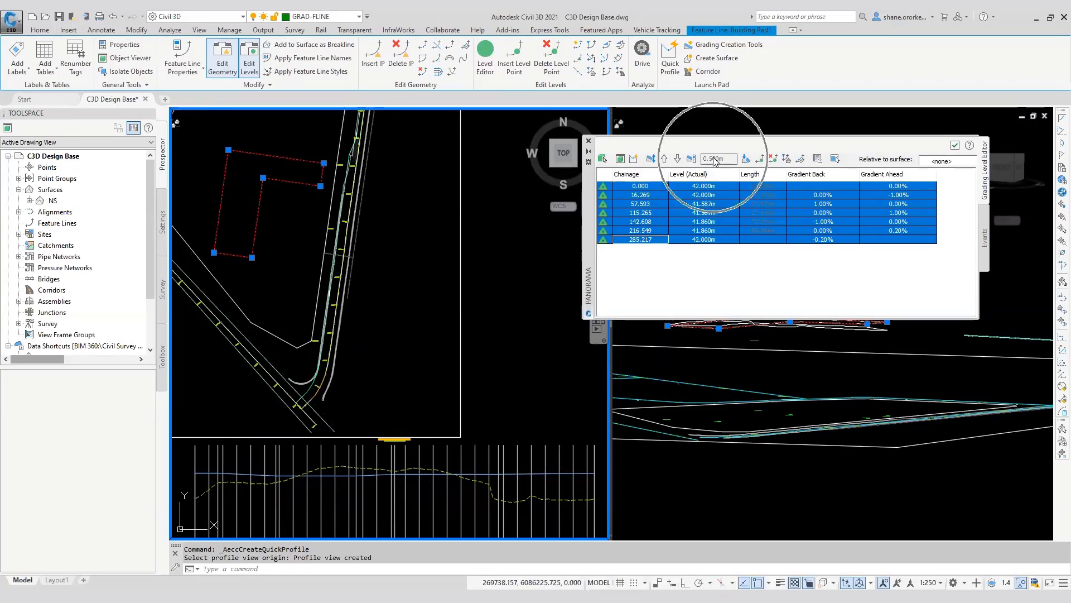
{"action": "left_click", "coordinate": [679, 159]}
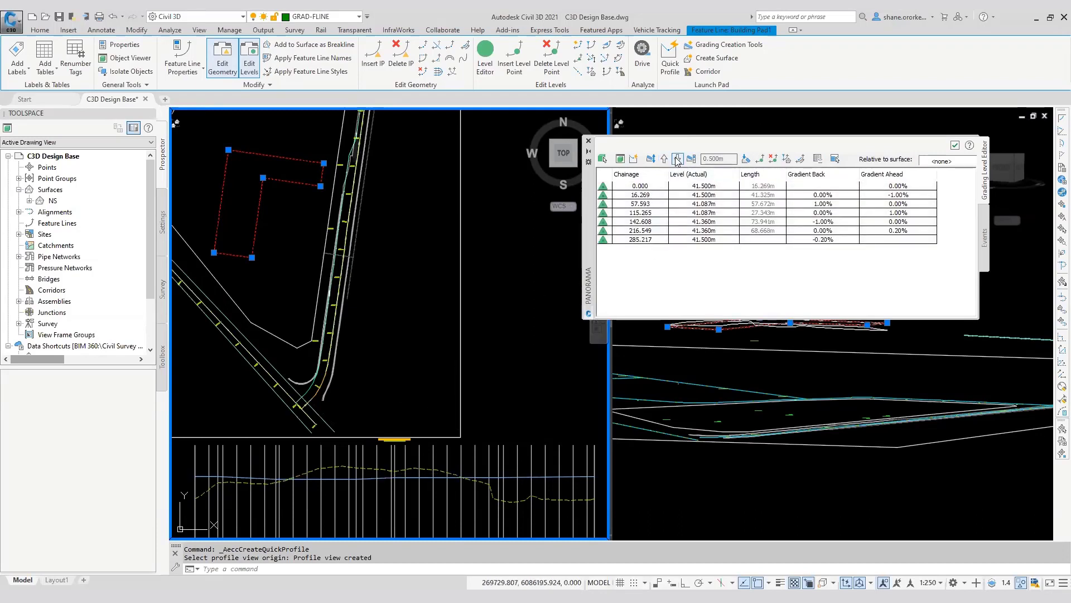
{"action": "left_click", "coordinate": [678, 160]}
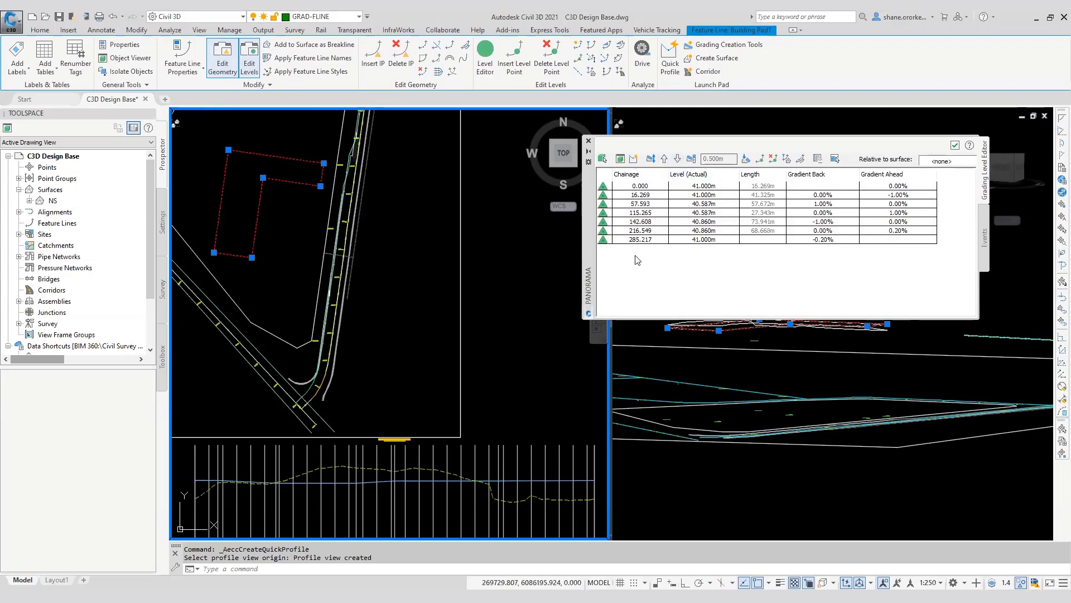
Highlight the level points from chainage 0.000 to 57.593 and look at the pad in the 3D viewport
{"action": "left_click", "coordinate": [641, 187]}
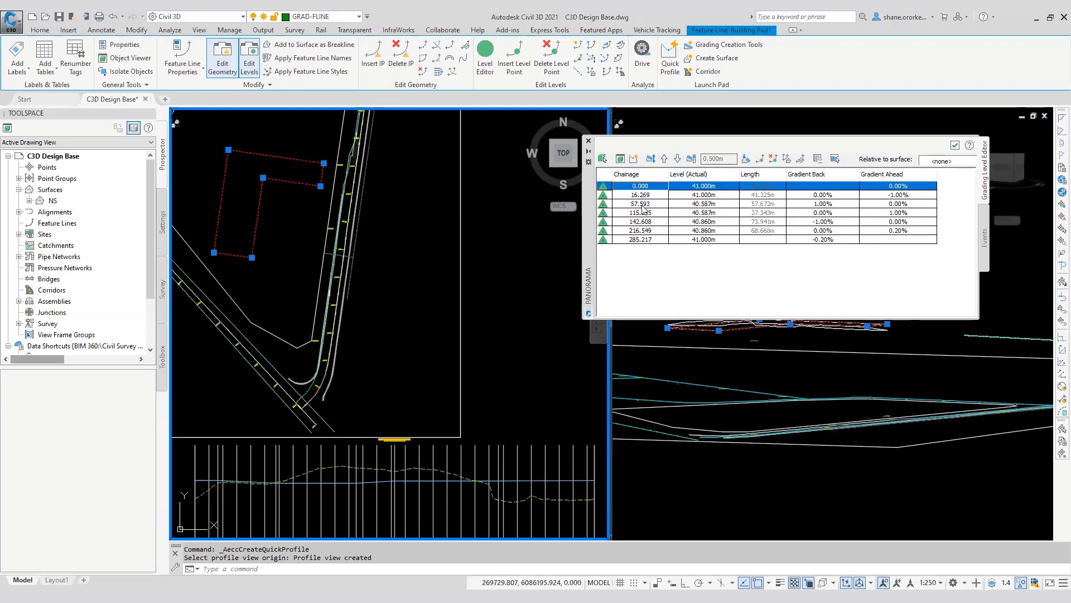
{"action": "left_click", "coordinate": [643, 204], "text": "shift"}
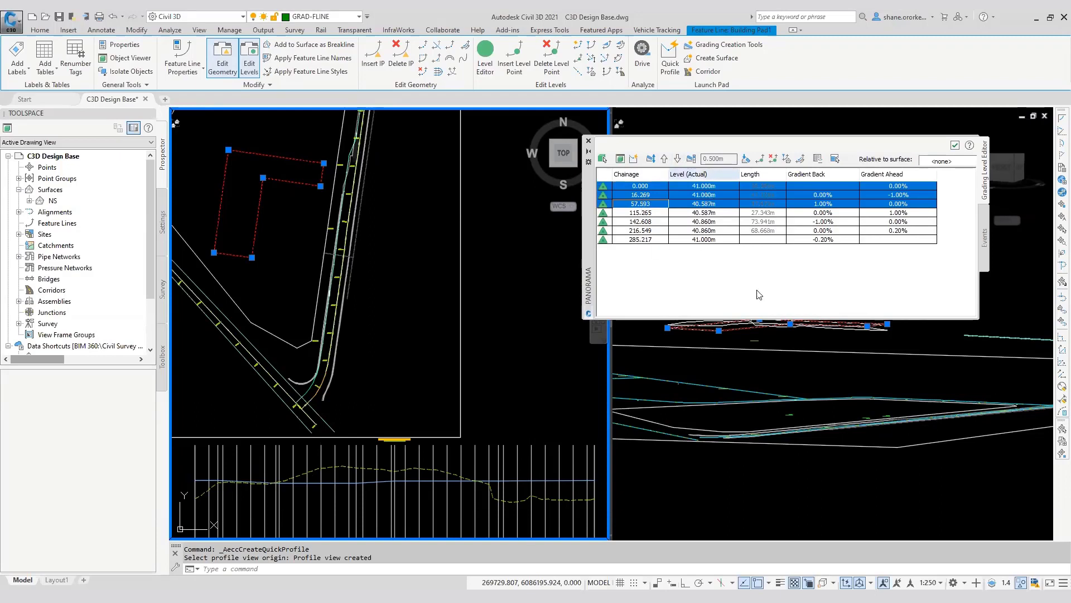
{"action": "left_click", "coordinate": [778, 367]}
{"action": "middle_click_drag", "start_coordinate": [768, 357], "coordinate": [776, 403]}
{"action": "key", "text": "Escape"}
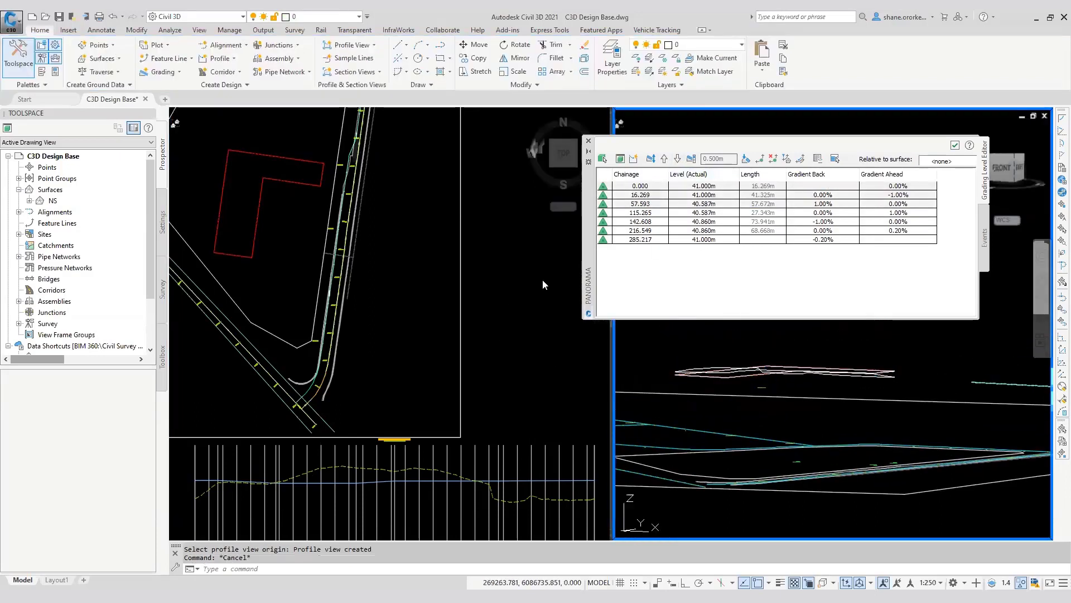
Zoom the 3D viewport to the level point at chainage 57.593
{"action": "left_click", "coordinate": [641, 196]}
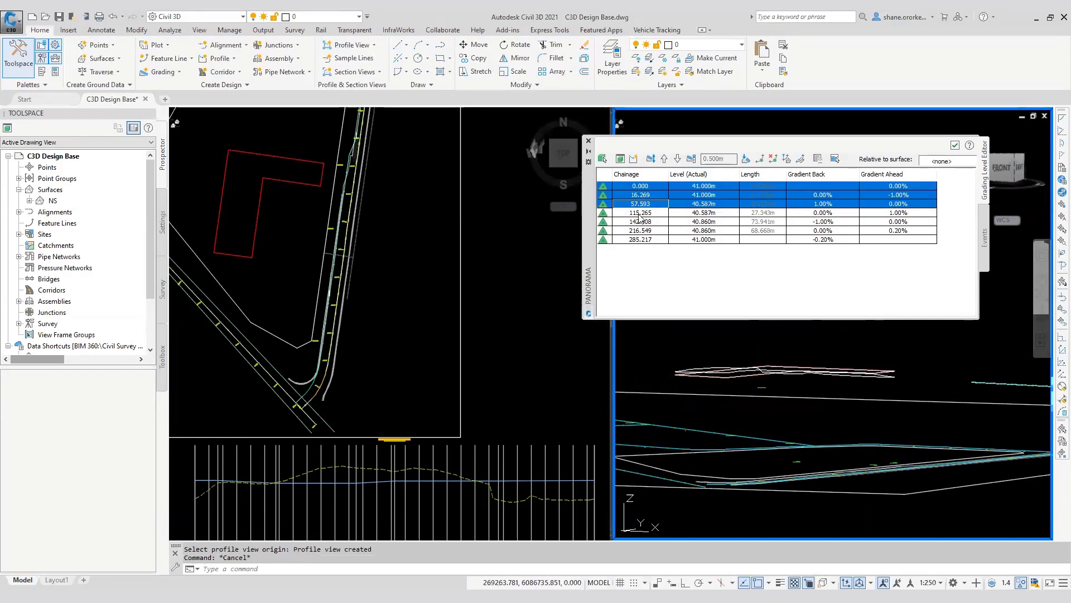
{"action": "left_click", "coordinate": [634, 213]}
{"action": "left_click", "coordinate": [635, 204]}
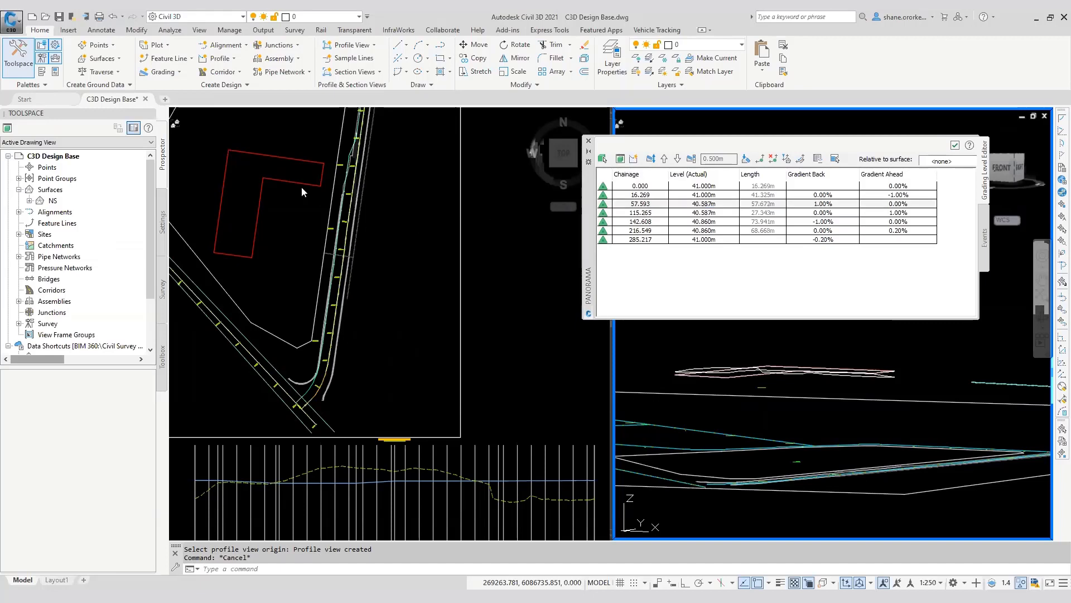
{"action": "left_click", "coordinate": [621, 161]}
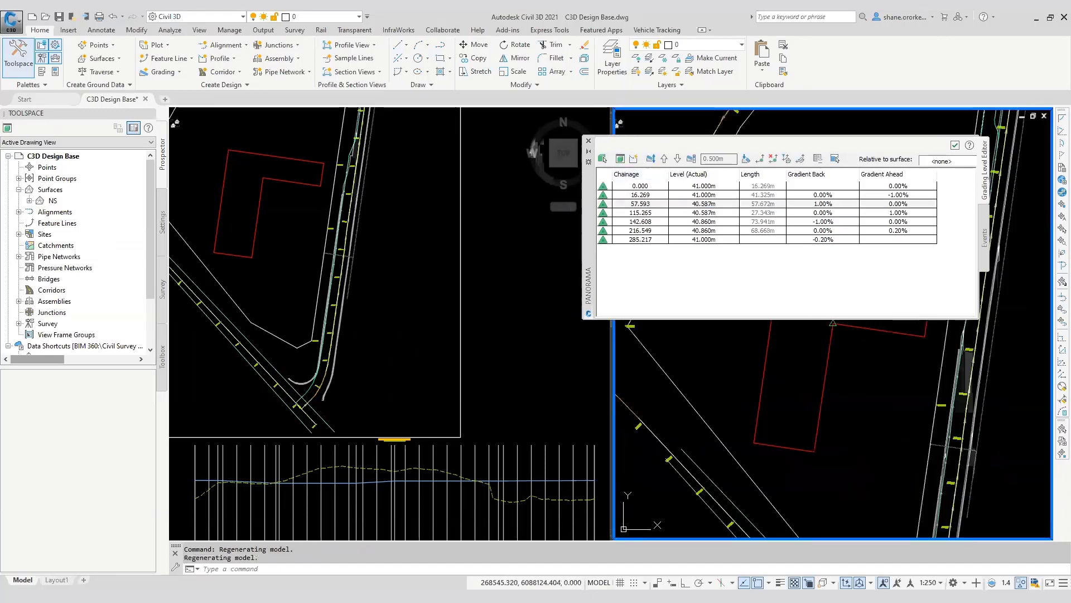
Highlight the level points at chainages 16.269 and 57.593 in turn to locate their markers on the pad outline
{"action": "left_click", "coordinate": [491, 329]}
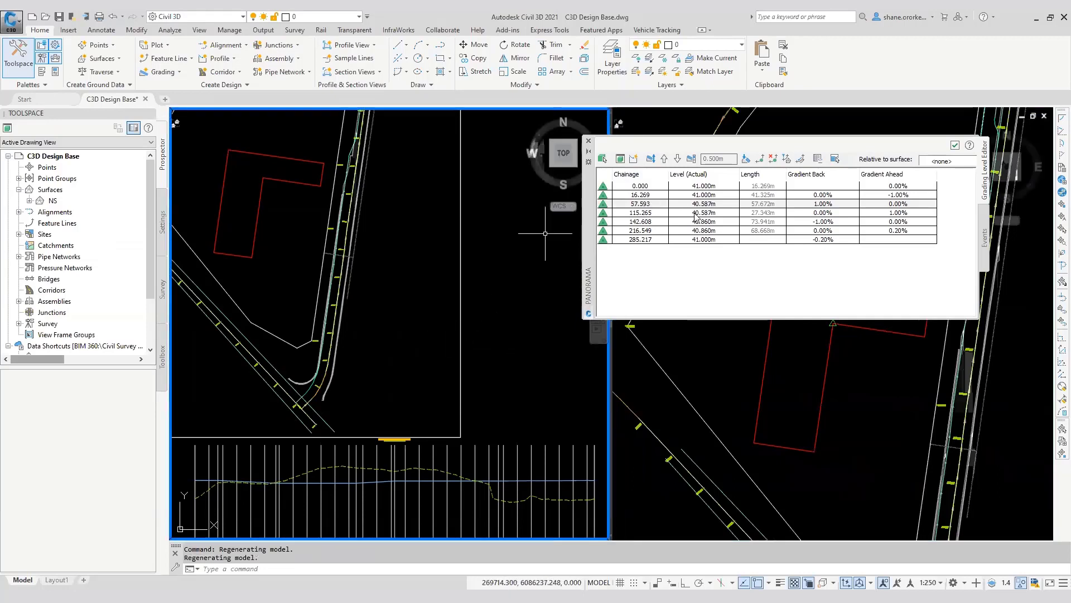
{"action": "left_click", "coordinate": [655, 204]}
{"action": "left_click", "coordinate": [640, 196]}
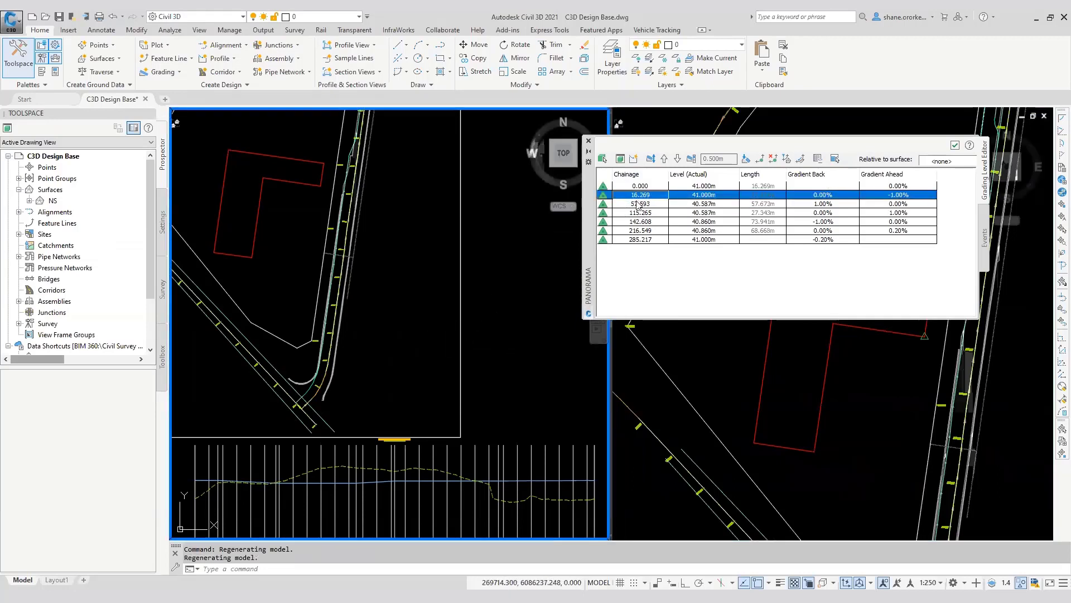
{"action": "left_click", "coordinate": [641, 205]}
{"action": "left_click", "coordinate": [530, 338]}
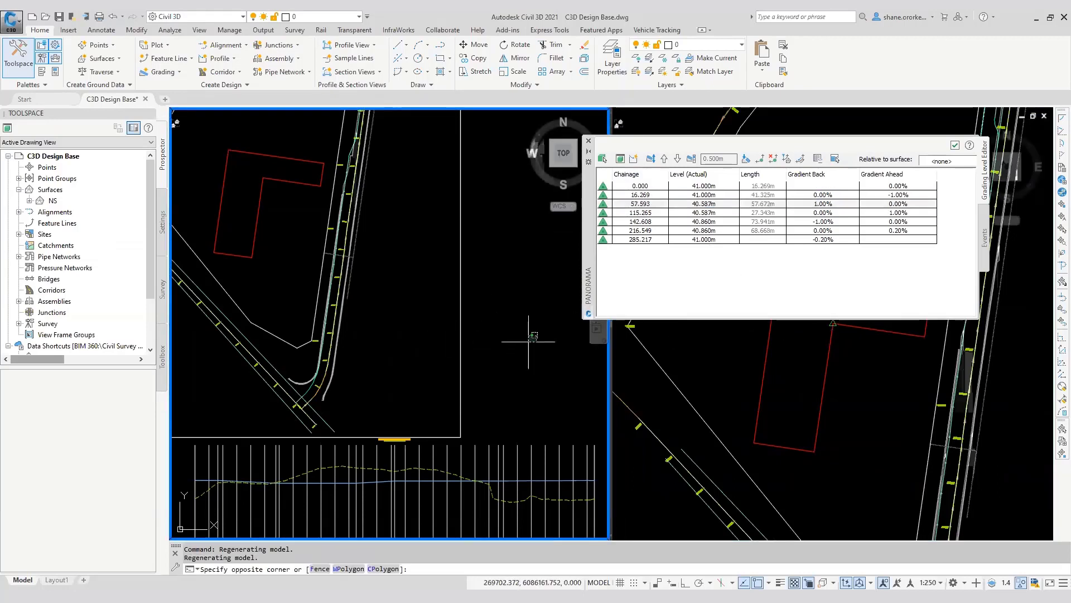
{"action": "left_click", "coordinate": [525, 350]}
{"action": "left_click", "coordinate": [531, 366]}
{"action": "middle_click_drag", "start_coordinate": [850, 333], "coordinate": [820, 375]}
{"action": "left_click", "coordinate": [828, 373]}
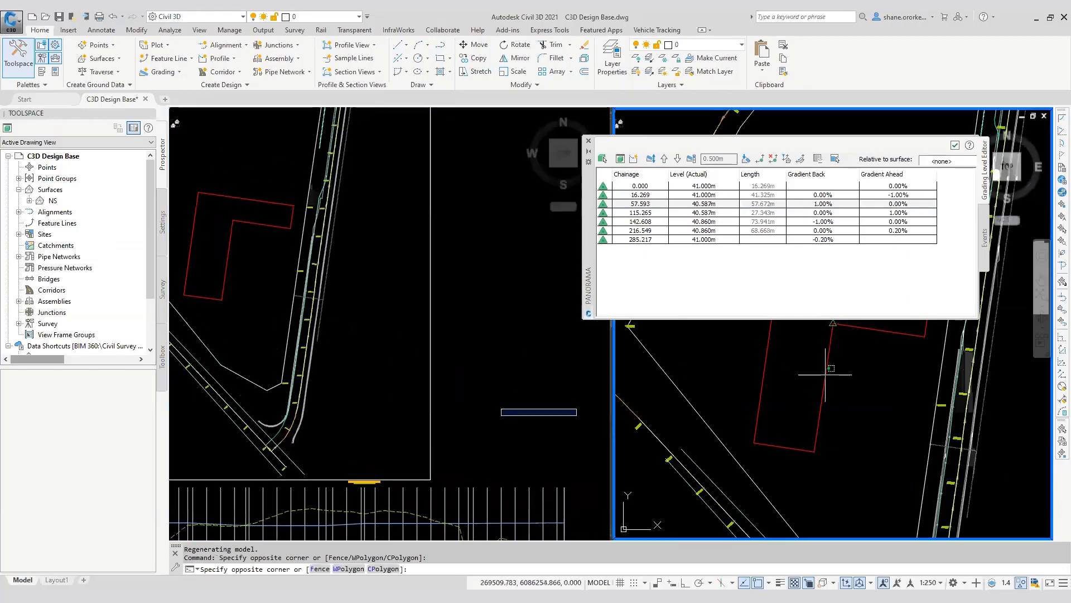
{"action": "left_click", "coordinate": [527, 365]}
{"action": "left_click", "coordinate": [423, 367]}
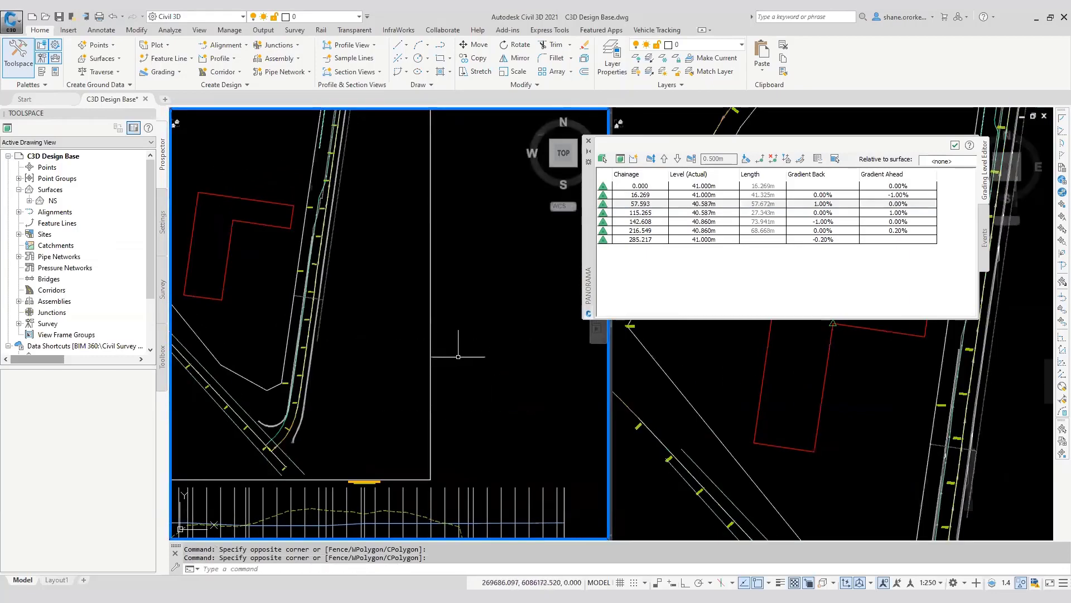
Zoom the site plan viewport to the level point at chainage 115.265
{"action": "scroll", "coordinate": [437, 273], "scroll_direction": "up", "scroll_amount": 5}
{"action": "left_click", "coordinate": [636, 204]}
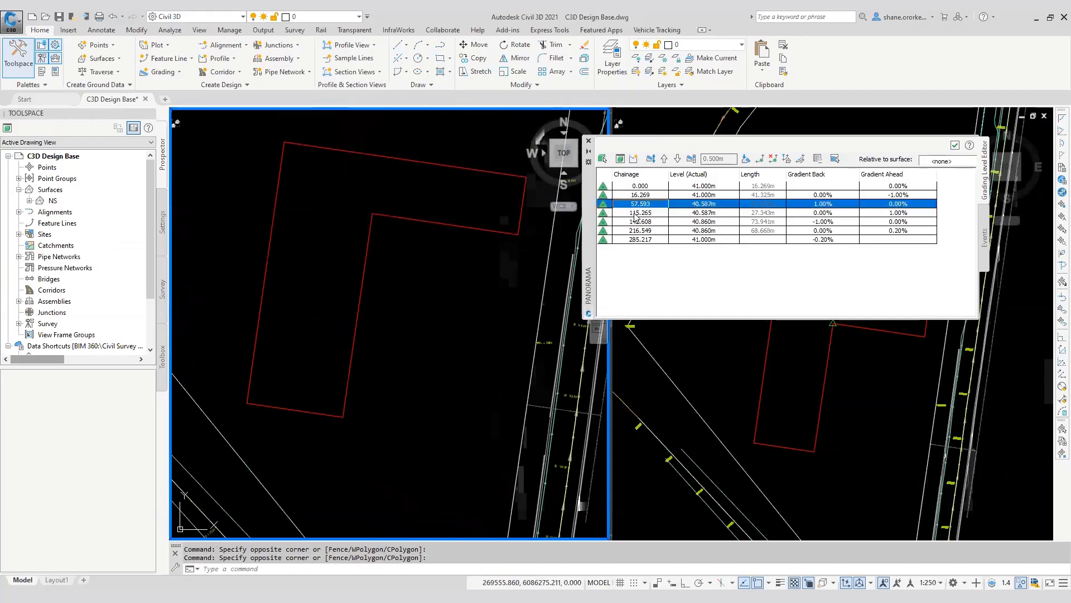
{"action": "left_click", "coordinate": [637, 213]}
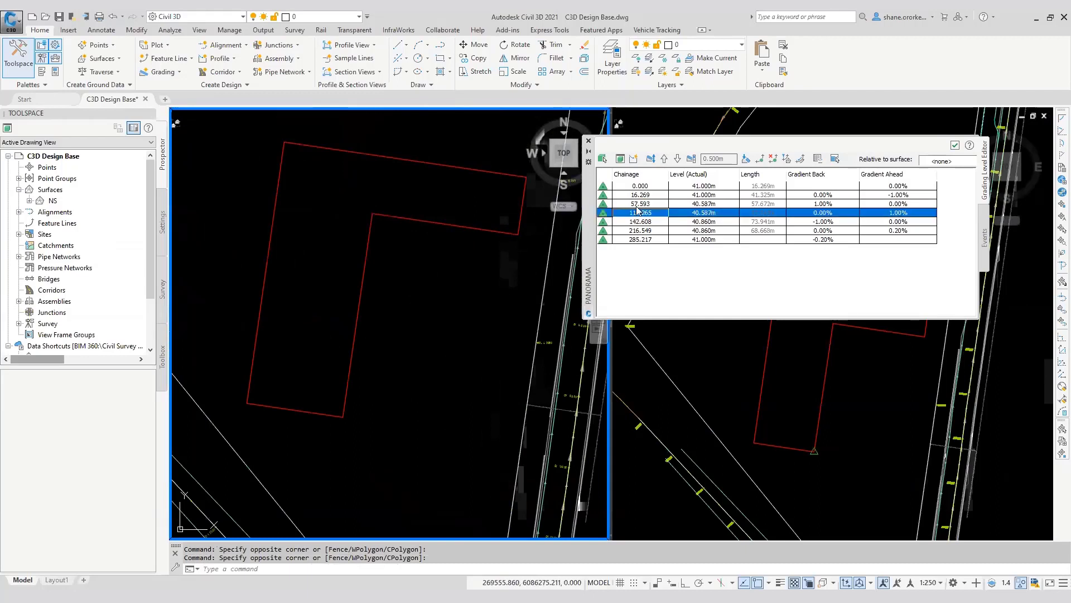
{"action": "left_click", "coordinate": [621, 159]}
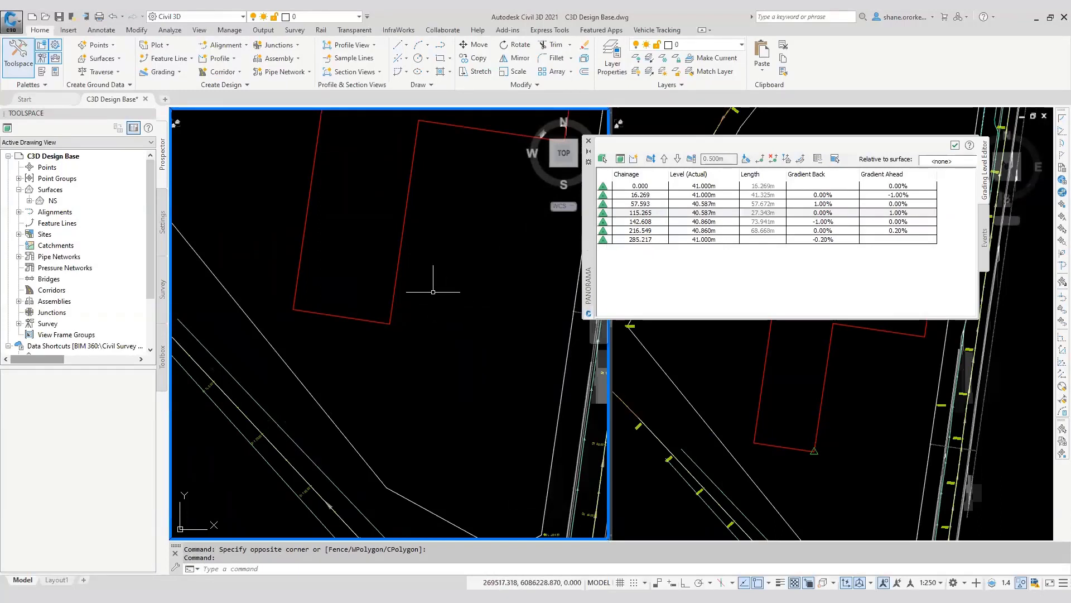
Flatten all the pad's level points to a constant level of 41.000 m
{"action": "scroll", "coordinate": [435, 298], "scroll_direction": "down", "scroll_amount": 2}
{"action": "middle_click_drag", "start_coordinate": [414, 270], "coordinate": [393, 275]}
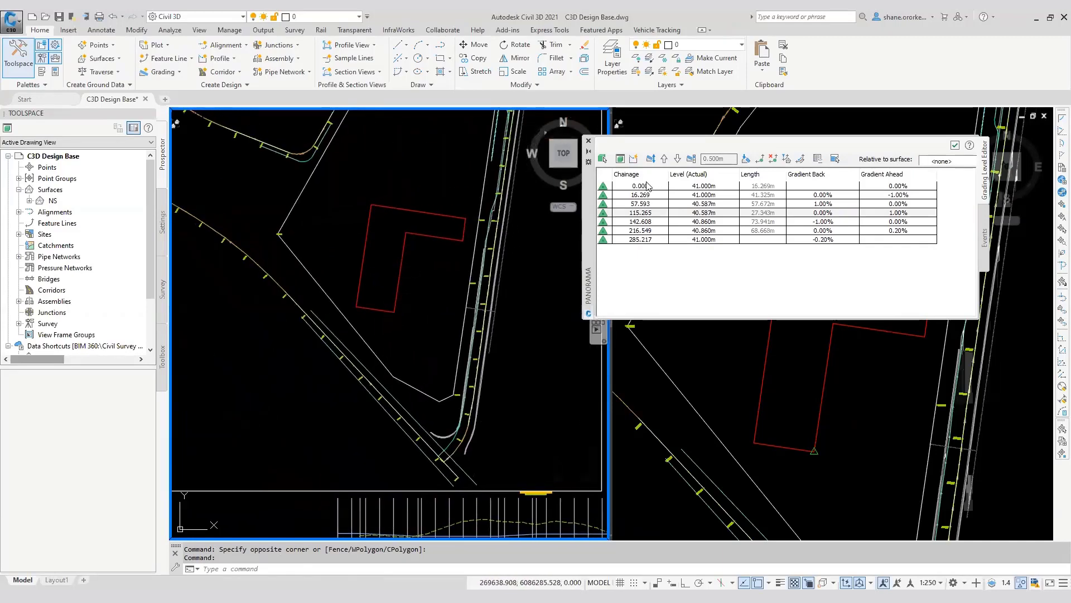
{"action": "left_click", "coordinate": [647, 186]}
{"action": "left_click", "coordinate": [644, 240], "text": "shift"}
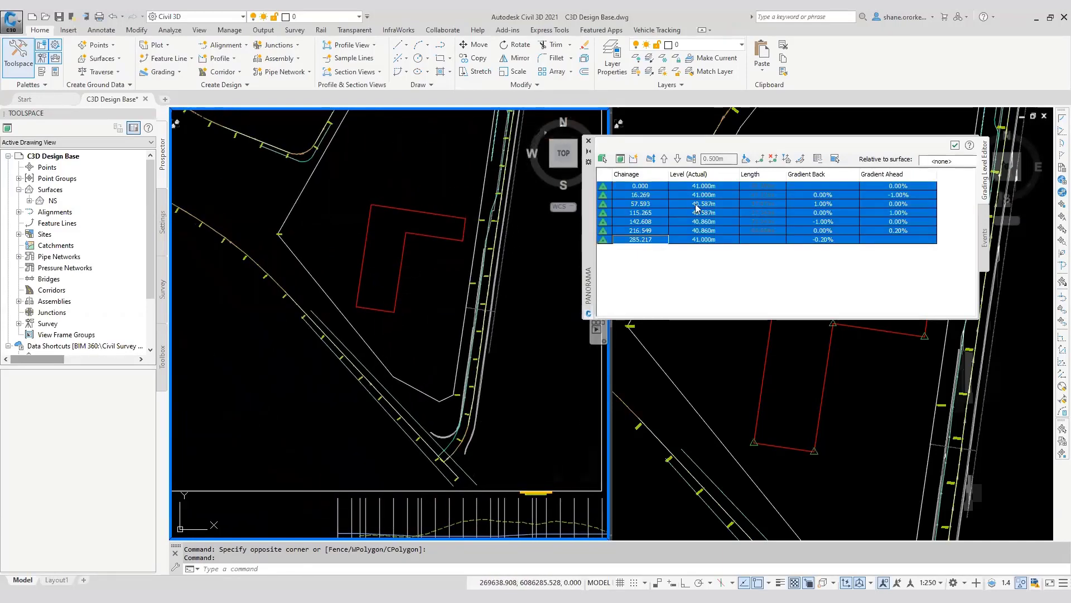
{"action": "left_click", "coordinate": [746, 159]}
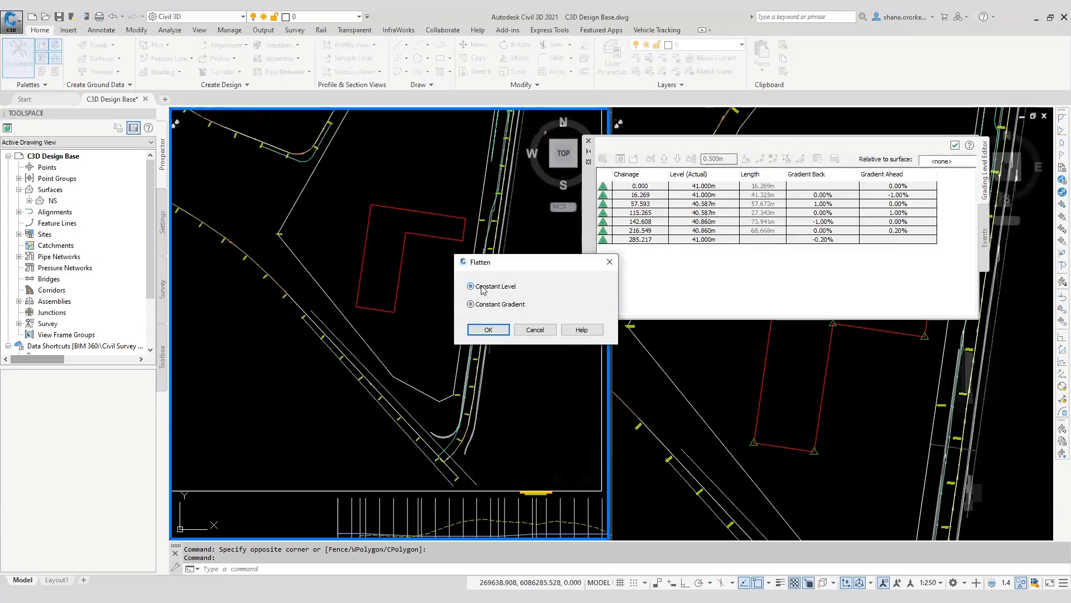
{"action": "left_click", "coordinate": [489, 329]}
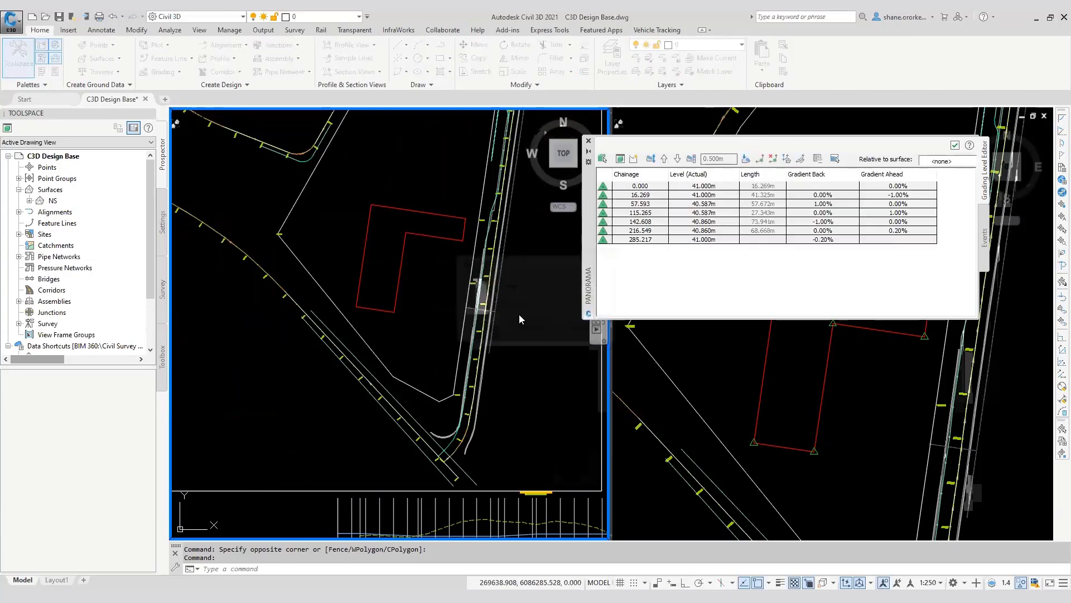
{"action": "left_click", "coordinate": [705, 190]}
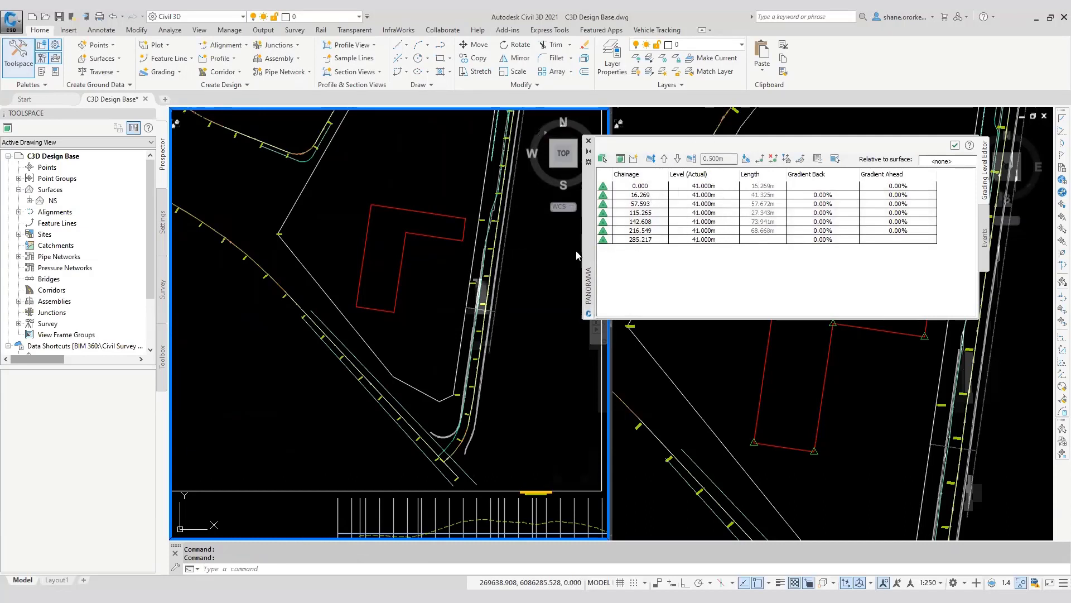
Insert a level point on the pad's long outer edge at chainage 179.579 with a level of 42 m
{"action": "scroll", "coordinate": [358, 251], "scroll_direction": "up", "scroll_amount": 2}
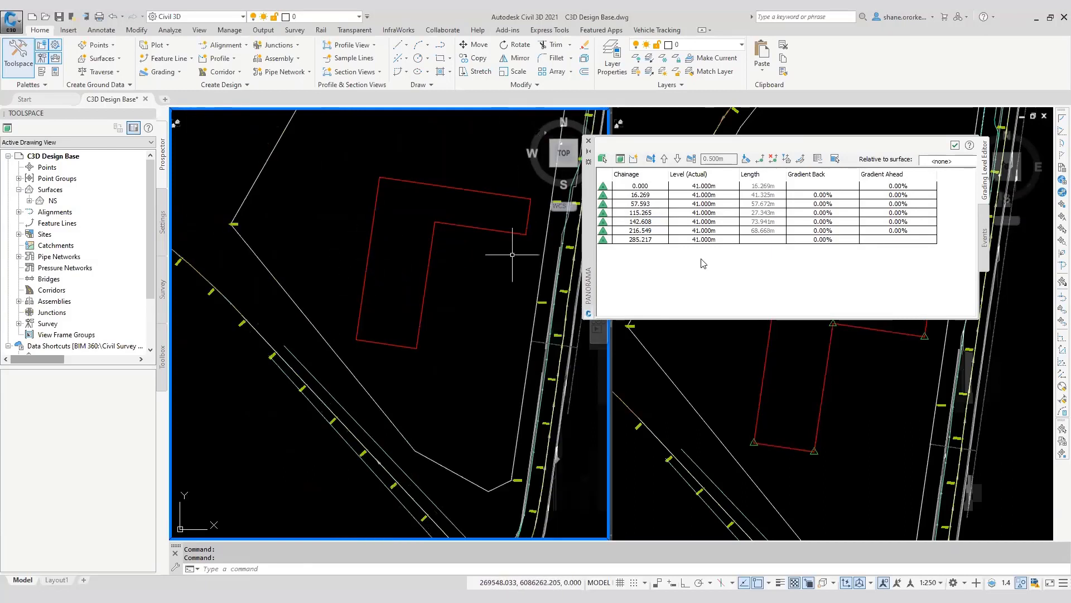
{"action": "left_click", "coordinate": [649, 226]}
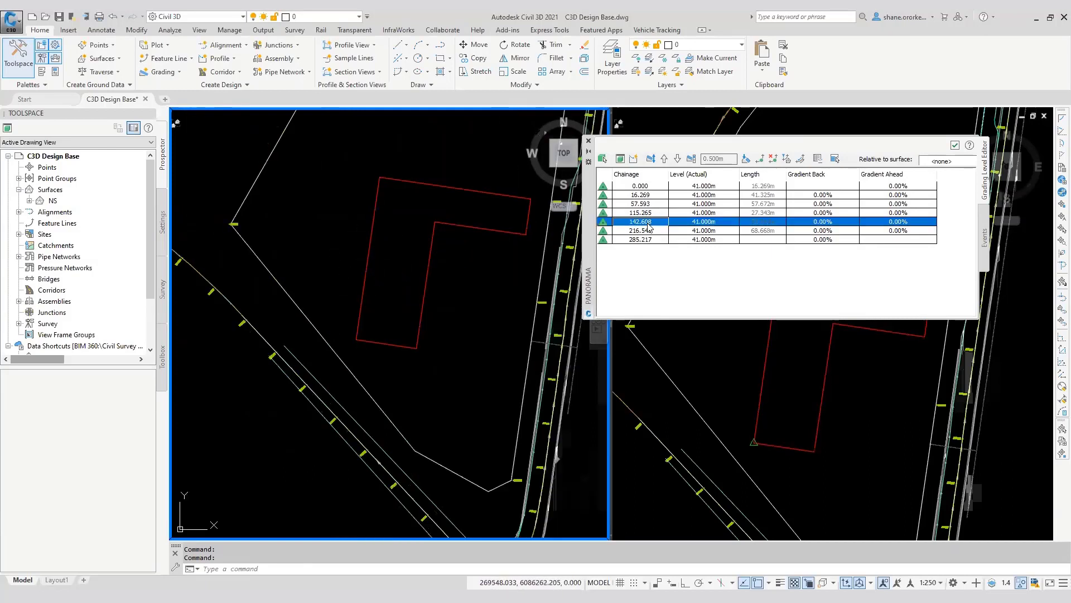
{"action": "left_click", "coordinate": [760, 159]}
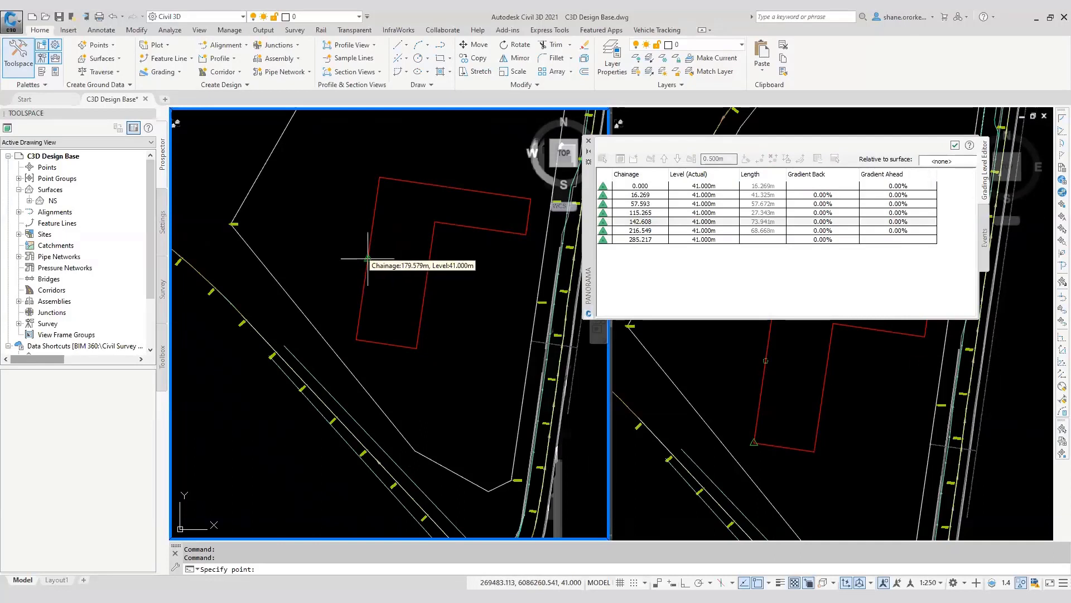
{"action": "left_click", "coordinate": [368, 258]}
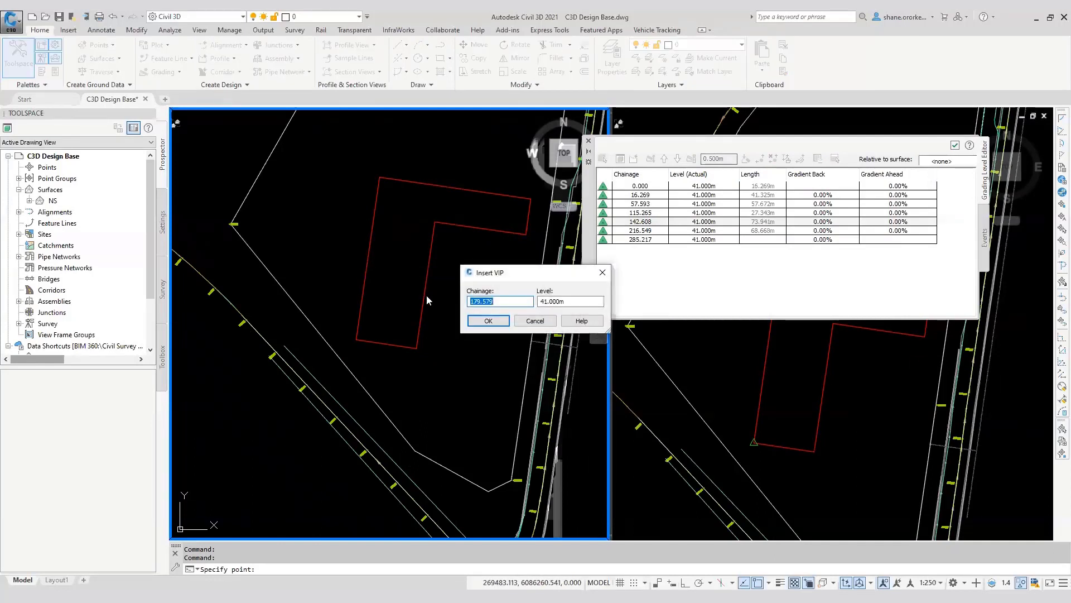
{"action": "key", "text": "Tab"}
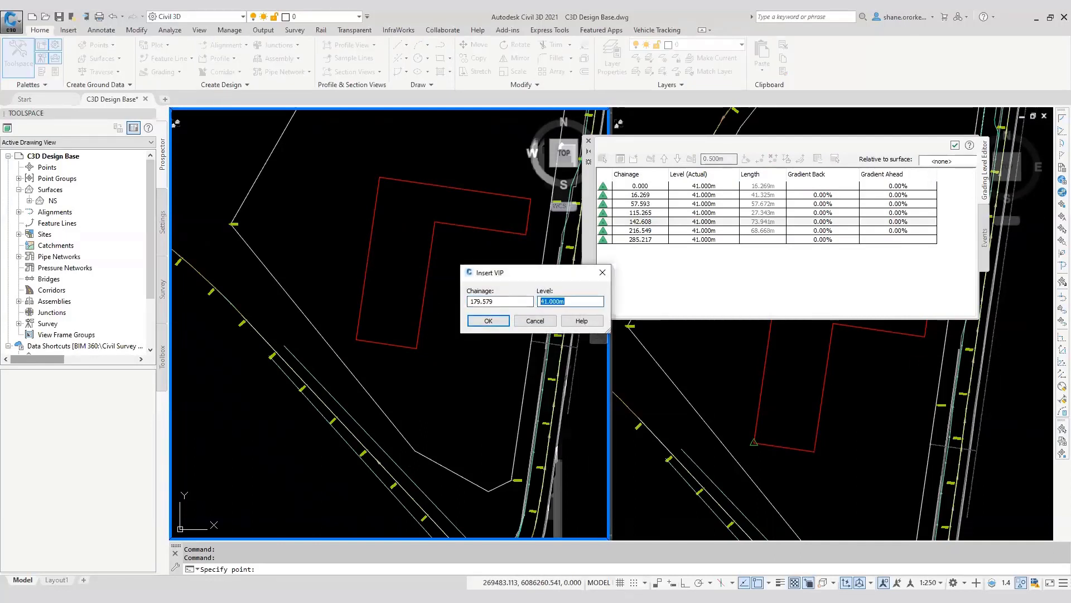
{"action": "type", "text": "42"}
{"action": "left_click", "coordinate": [489, 321]}
{"action": "left_click_drag", "start_coordinate": [586, 204], "coordinate": [430, 171]}
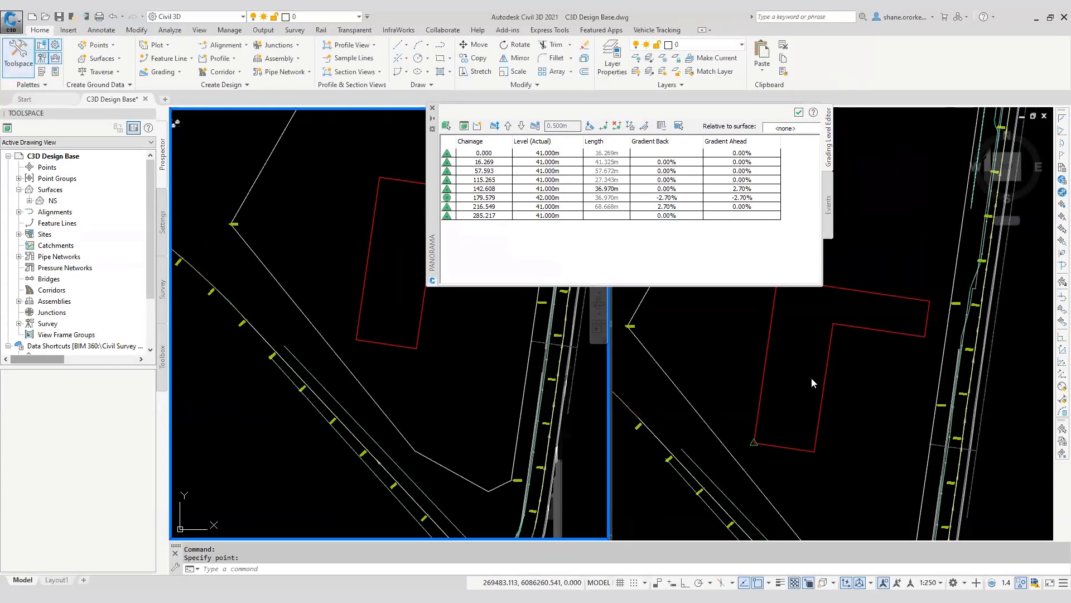
{"action": "mouse_move", "coordinate": [812, 379]}
{"action": "middle_mouse_down", "text": "shift"}
{"action": "mouse_move", "coordinate": [808, 337]}
{"action": "mouse_move", "coordinate": [820, 382]}
{"action": "middle_mouse_up", "text": "shift"}
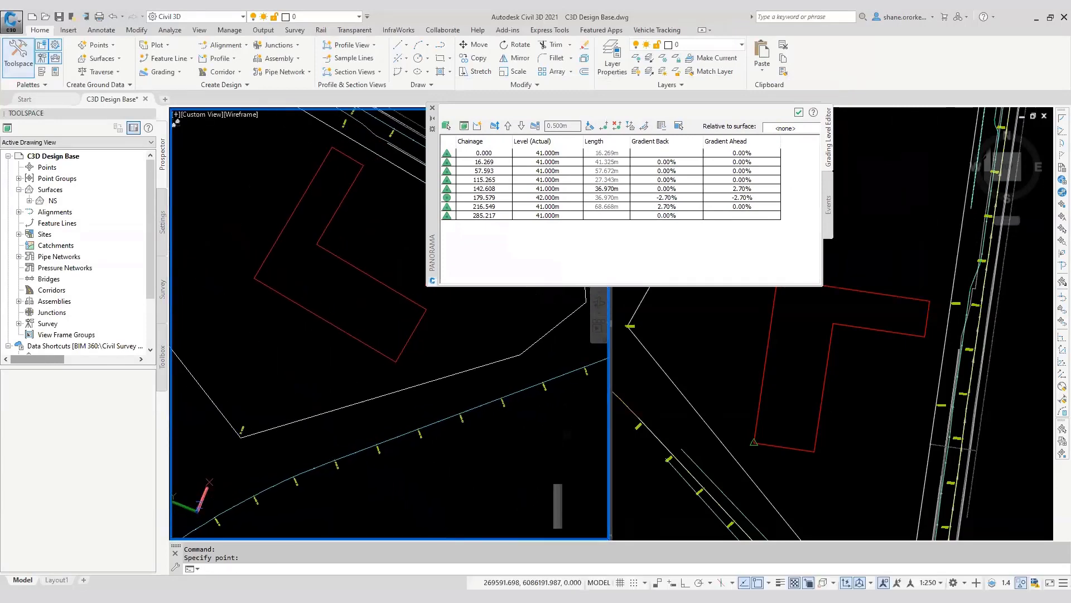
{"action": "left_click", "coordinate": [369, 430]}
{"action": "key", "text": "Escape"}
{"action": "key", "text": "Escape"}
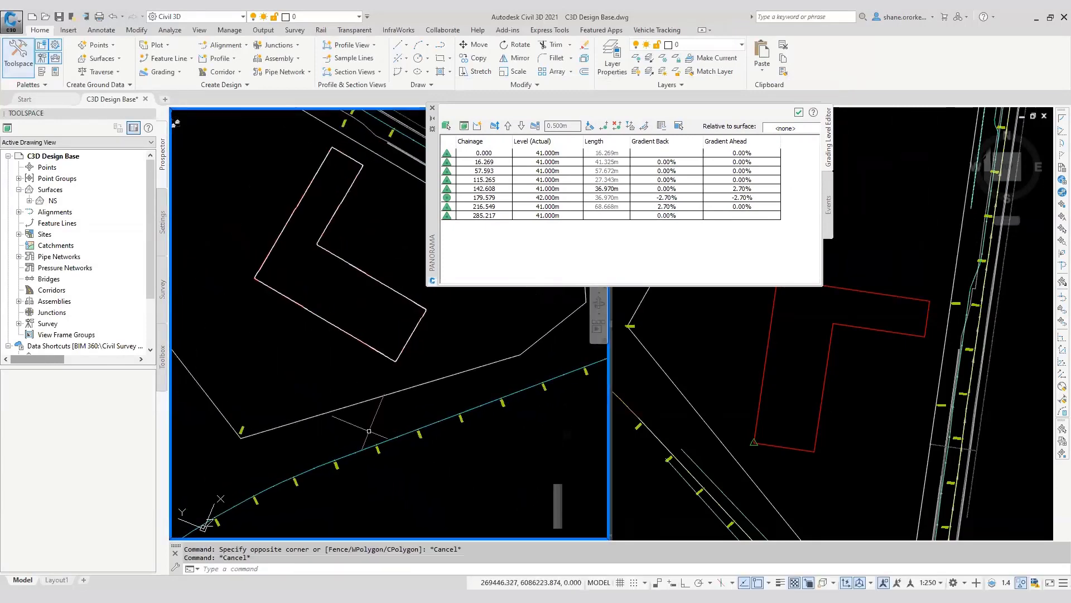
{"action": "type", "text": "plan"}
{"action": "key", "text": "Return"}
{"action": "key", "text": "Return"}
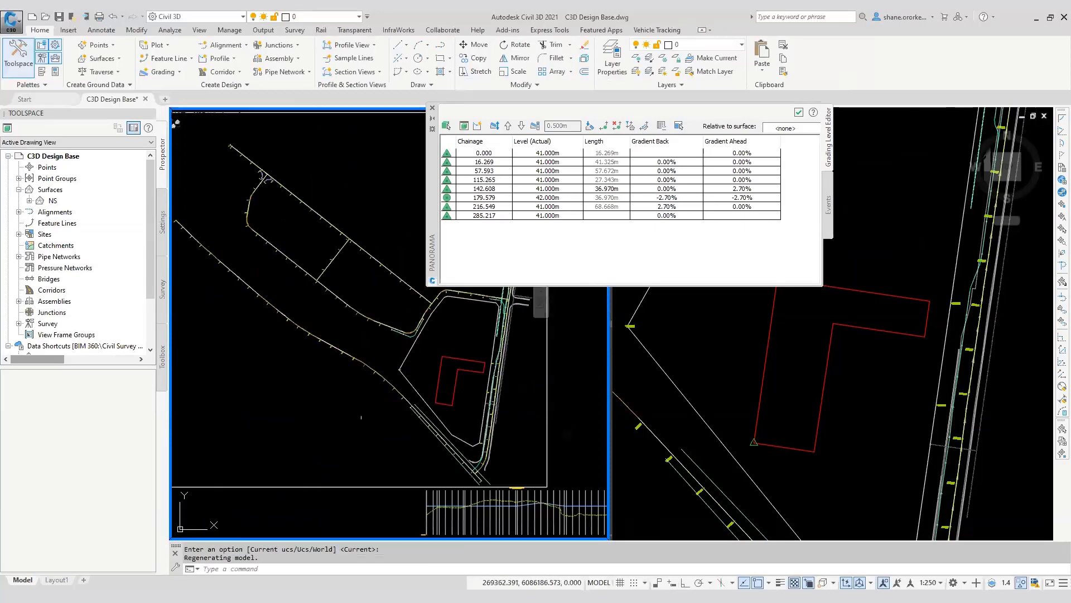
{"action": "middle_click_drag", "start_coordinate": [442, 216], "coordinate": [427, 79]}
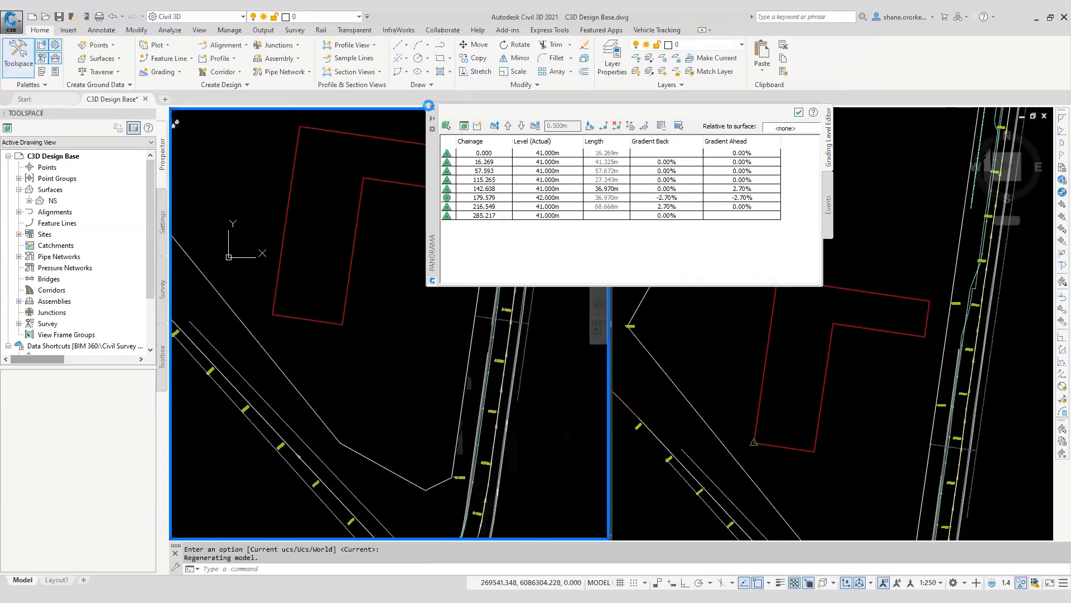
Orbit the second viewport to a low 3D side view and examine the raised point on the pad's edge
{"action": "left_click", "coordinate": [764, 352]}
{"action": "left_click", "coordinate": [797, 373]}
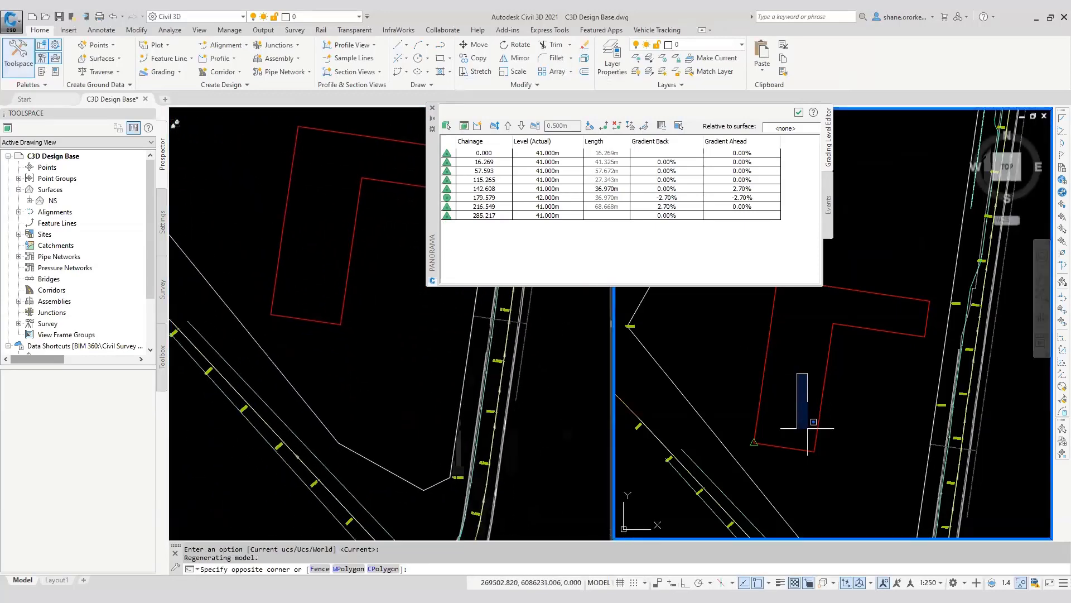
{"action": "middle_click_drag", "start_coordinate": [807, 431], "coordinate": [851, 371], "text": "shift"}
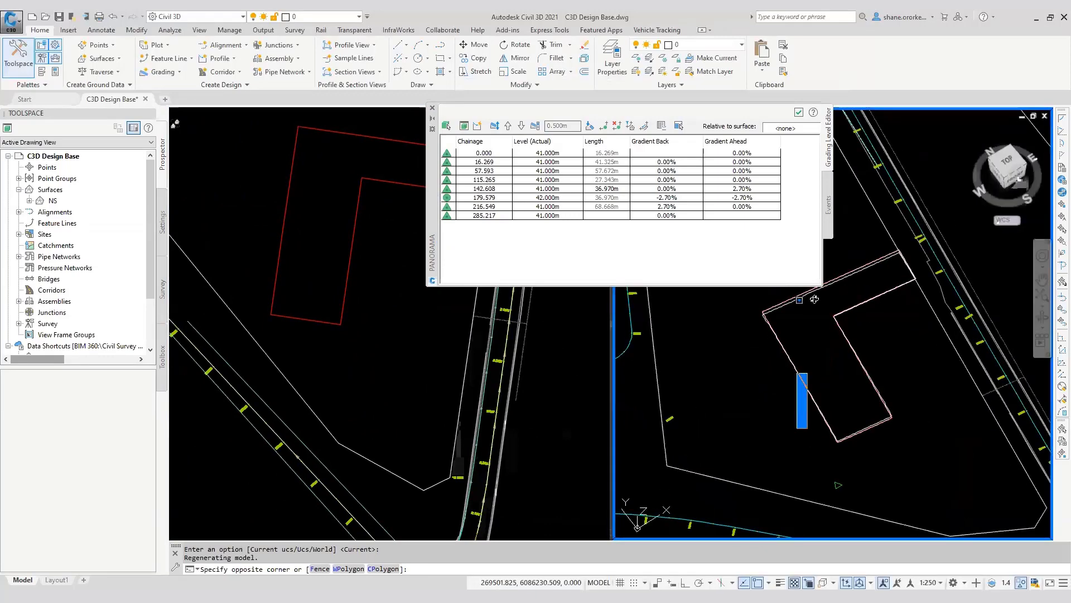
{"action": "middle_click_drag", "start_coordinate": [814, 299], "coordinate": [893, 216], "text": "shift"}
{"action": "scroll", "coordinate": [826, 335], "scroll_direction": "up", "scroll_amount": 5}
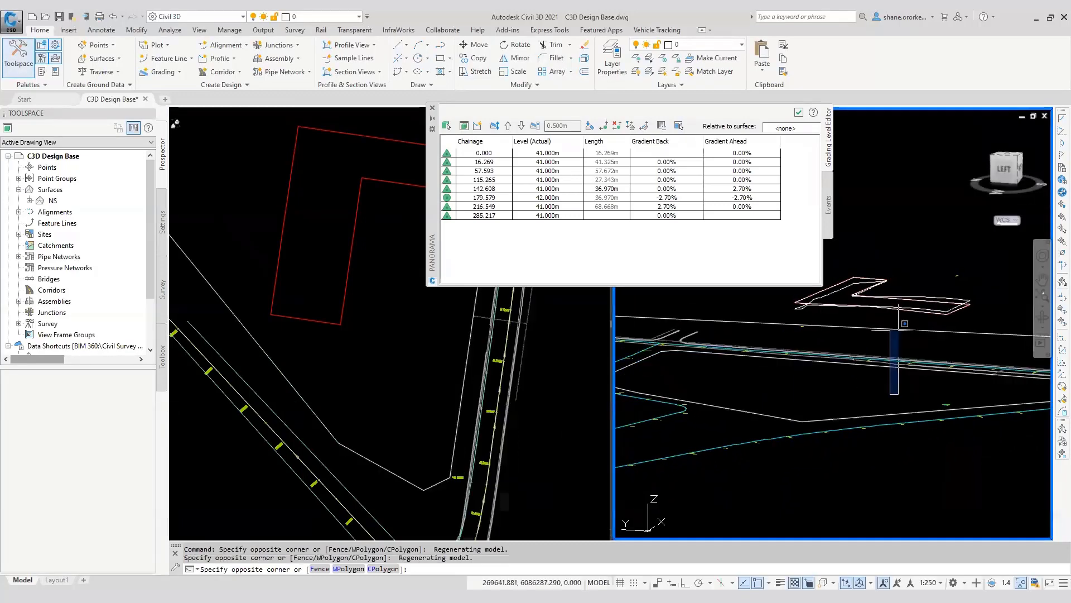
{"action": "key", "text": "Escape"}
{"action": "key", "text": "Escape"}
{"action": "key", "text": "Escape"}
{"action": "scroll", "coordinate": [870, 338], "scroll_direction": "up", "scroll_amount": 3}
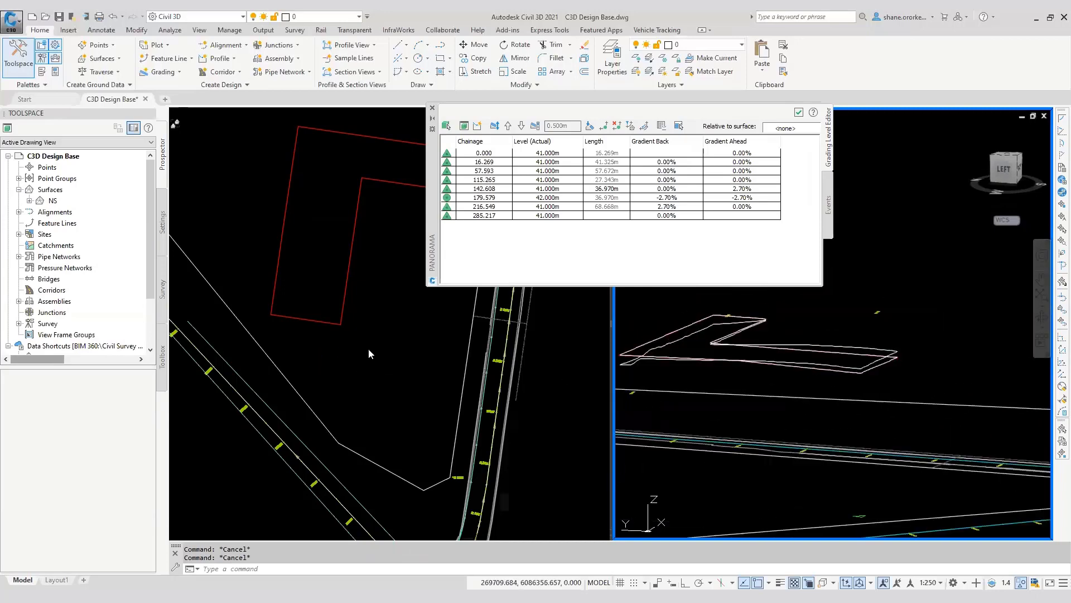
Examine the inserted high point in the quick profile below the site plan
{"action": "left_click", "coordinate": [385, 379]}
{"action": "scroll", "coordinate": [381, 379], "scroll_direction": "down", "scroll_amount": 2}
{"action": "middle_click_drag", "start_coordinate": [361, 392], "coordinate": [347, 312]}
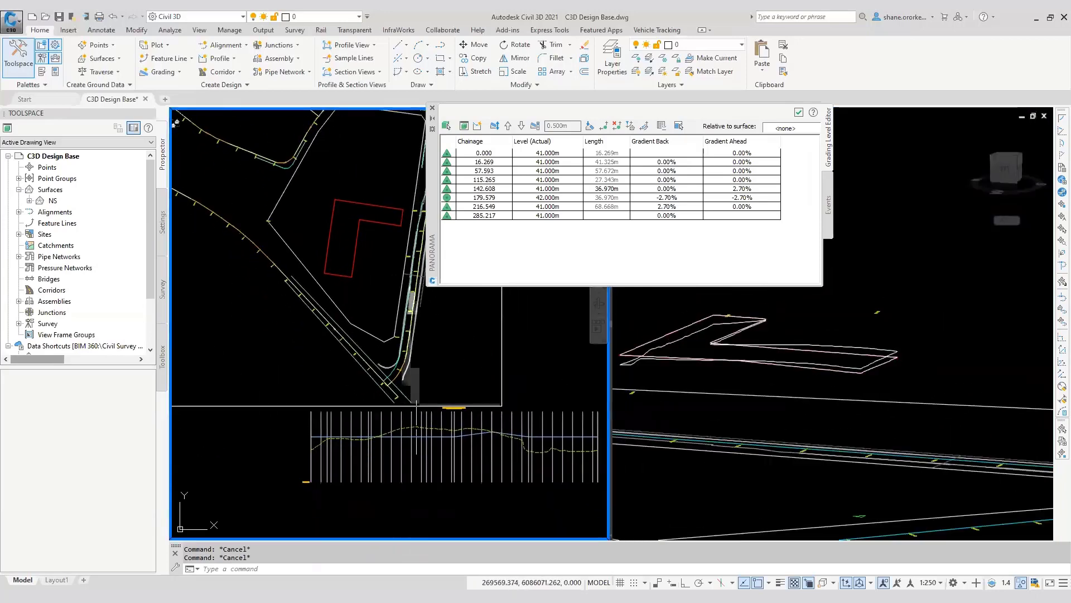
{"action": "scroll", "coordinate": [413, 425], "scroll_direction": "up", "scroll_amount": 1}
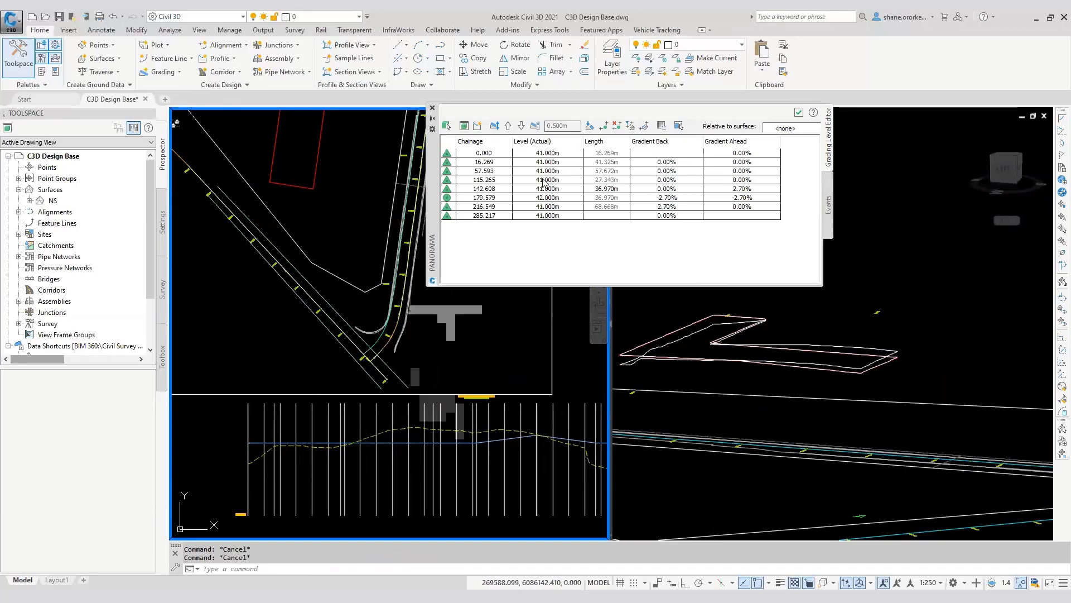
Select the Building Pad1 feature line and try stretching the level point on its long outer edge
{"action": "left_click", "coordinate": [361, 251]}
{"action": "key", "text": "Escape"}
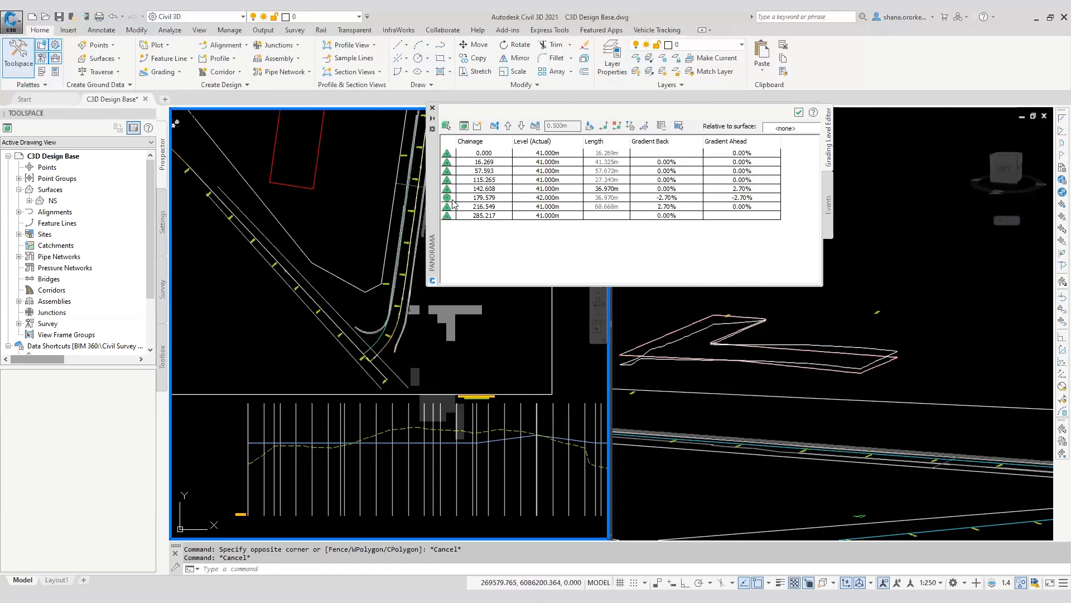
{"action": "left_click", "coordinate": [449, 198]}
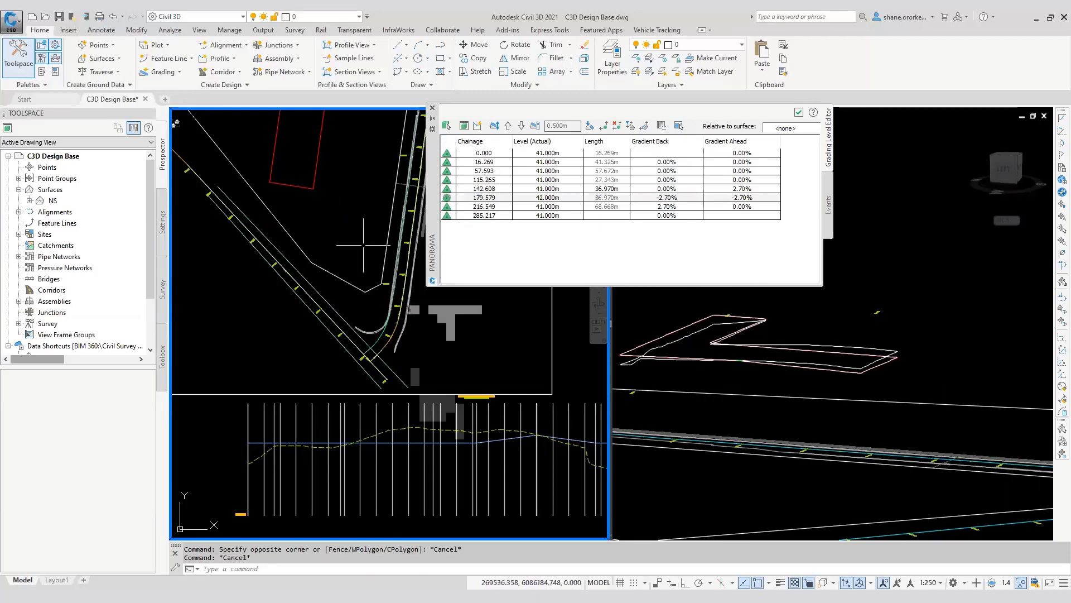
{"action": "middle_click_drag", "start_coordinate": [302, 205], "coordinate": [317, 299]}
{"action": "key", "text": "Escape"}
{"action": "left_click", "coordinate": [286, 244]}
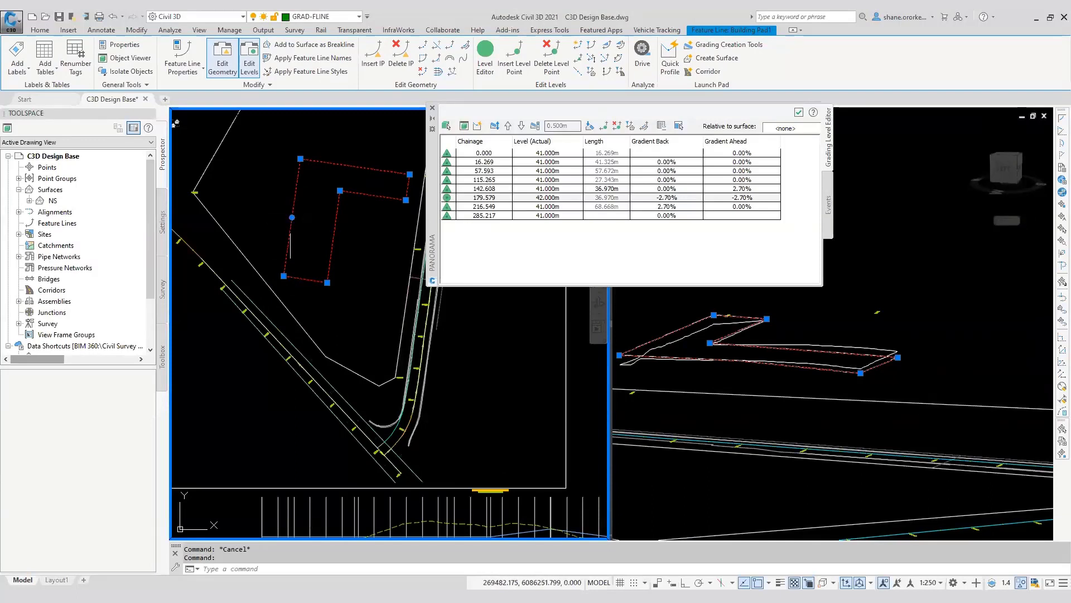
{"action": "left_click", "coordinate": [292, 217]}
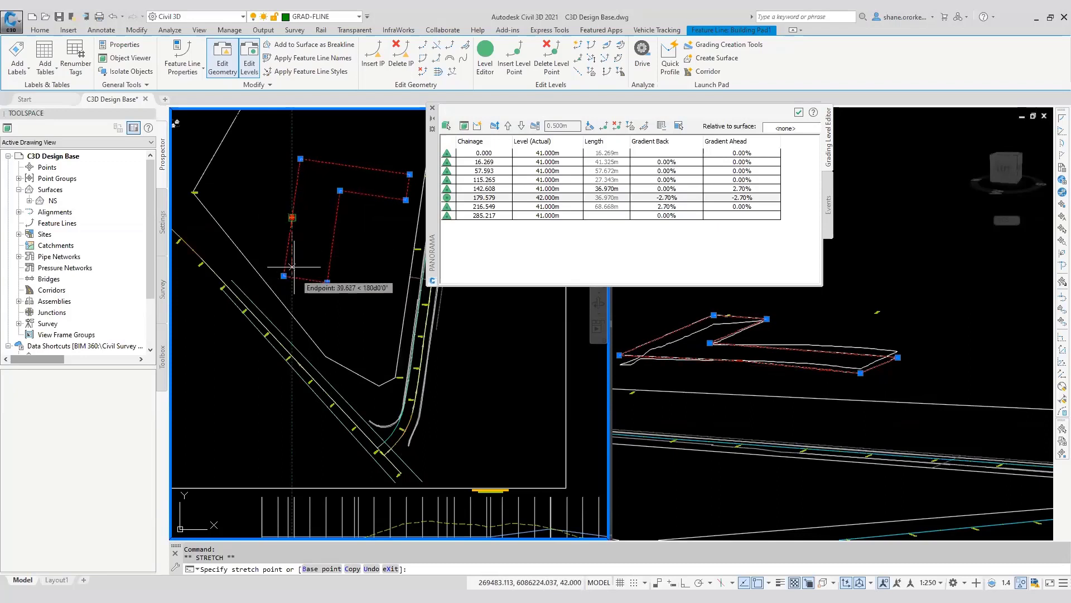
{"action": "key", "text": "Escape"}
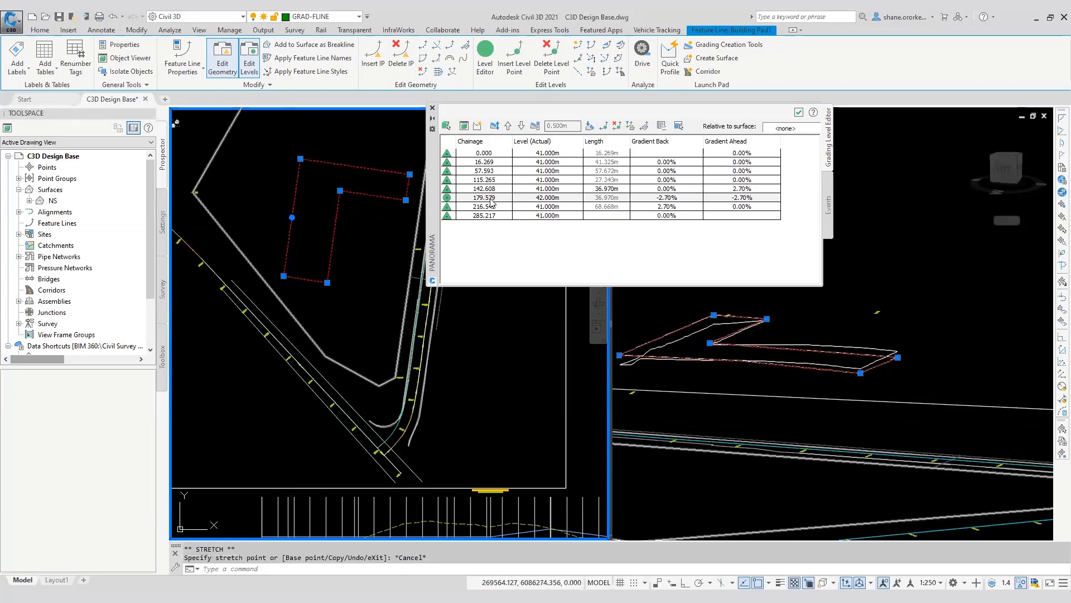
Set the level point at chainage 179.579 to 45 m and try resetting it to 41 m
{"action": "double_click", "coordinate": [533, 198]}
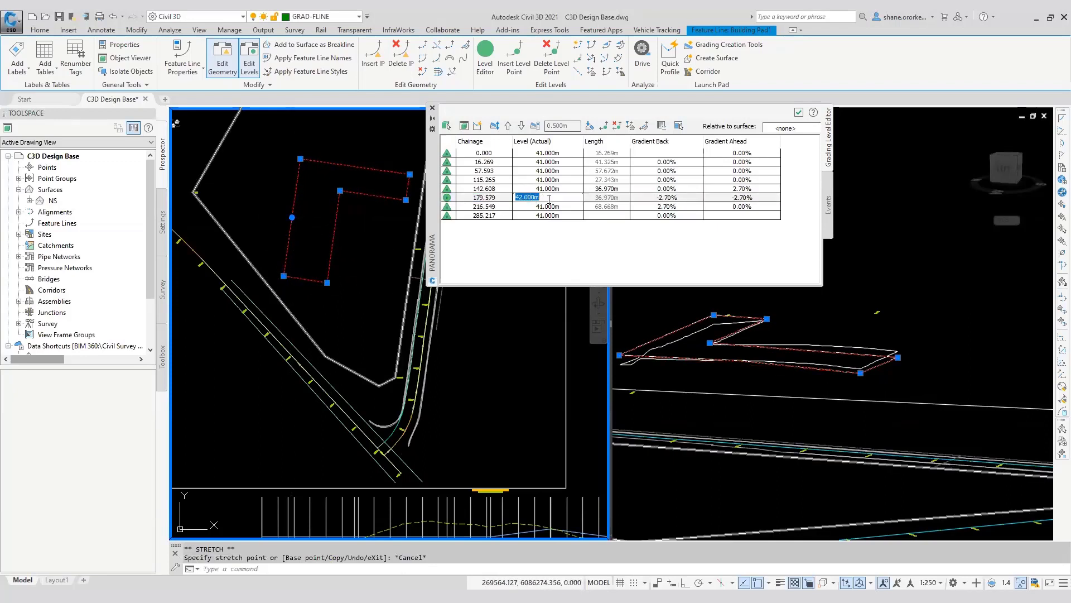
{"action": "key", "text": "Return"}
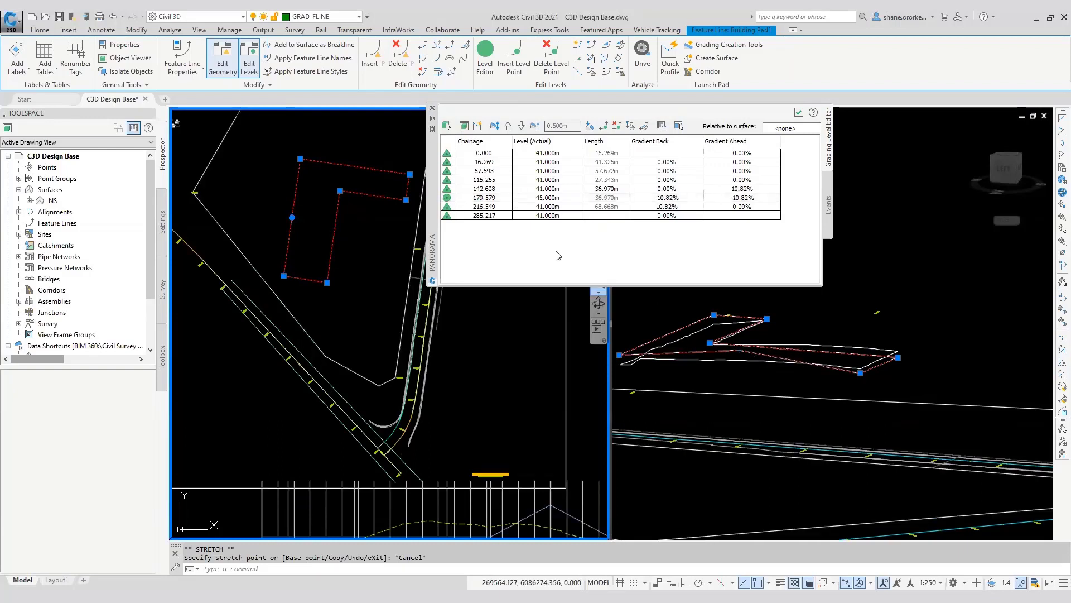
{"action": "left_click", "coordinate": [554, 201]}
{"action": "left_click", "coordinate": [555, 198]}
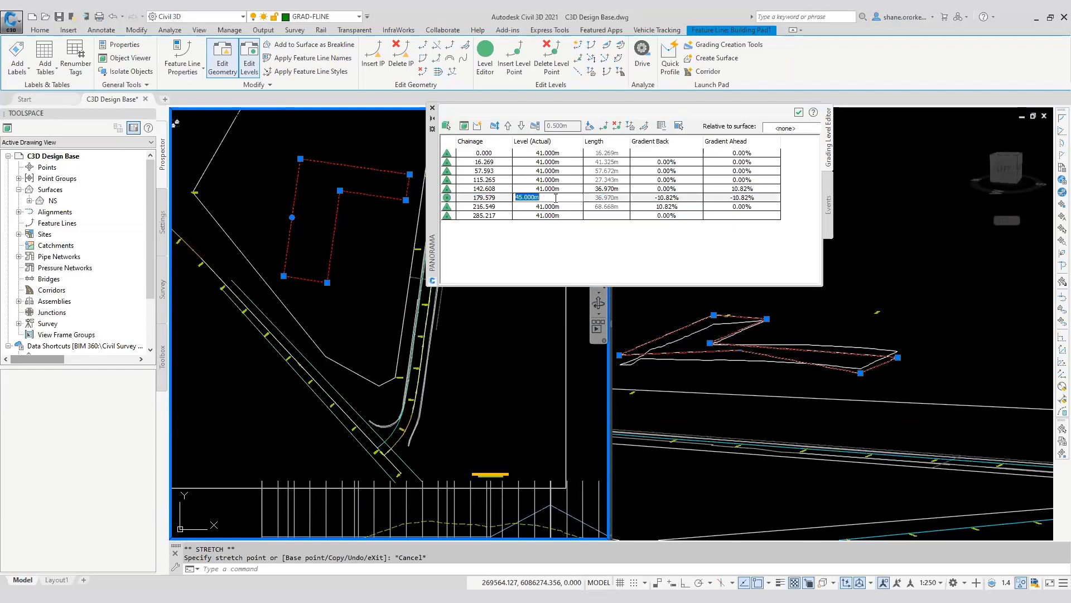
{"action": "key", "text": "Return"}
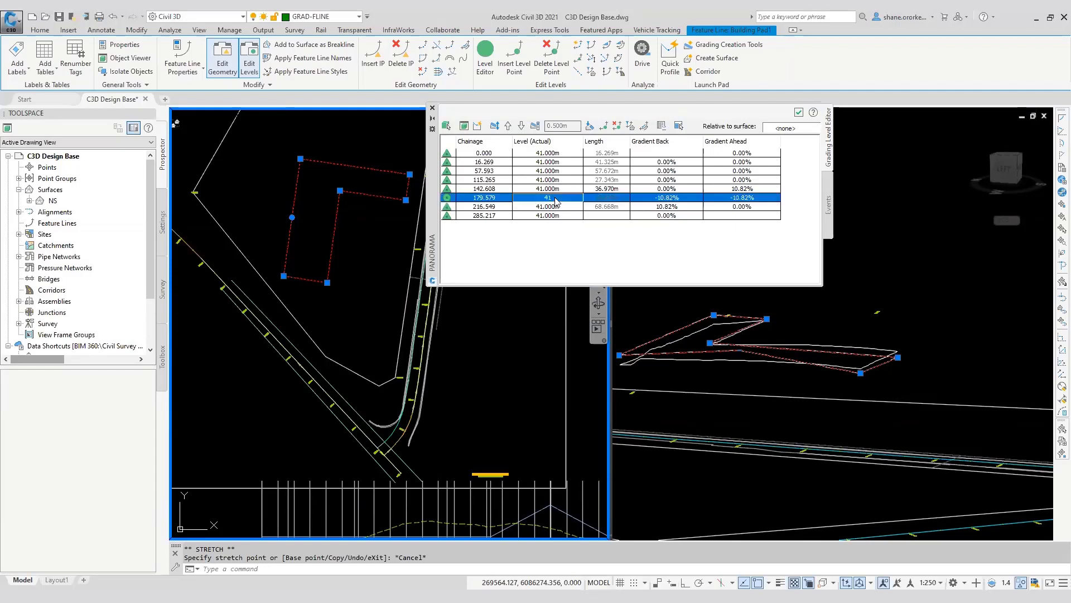
Stretch the corners of the pad's long outer edge outward, the lower by about 8 m and the upper by about 10 m
{"action": "left_click", "coordinate": [284, 276]}
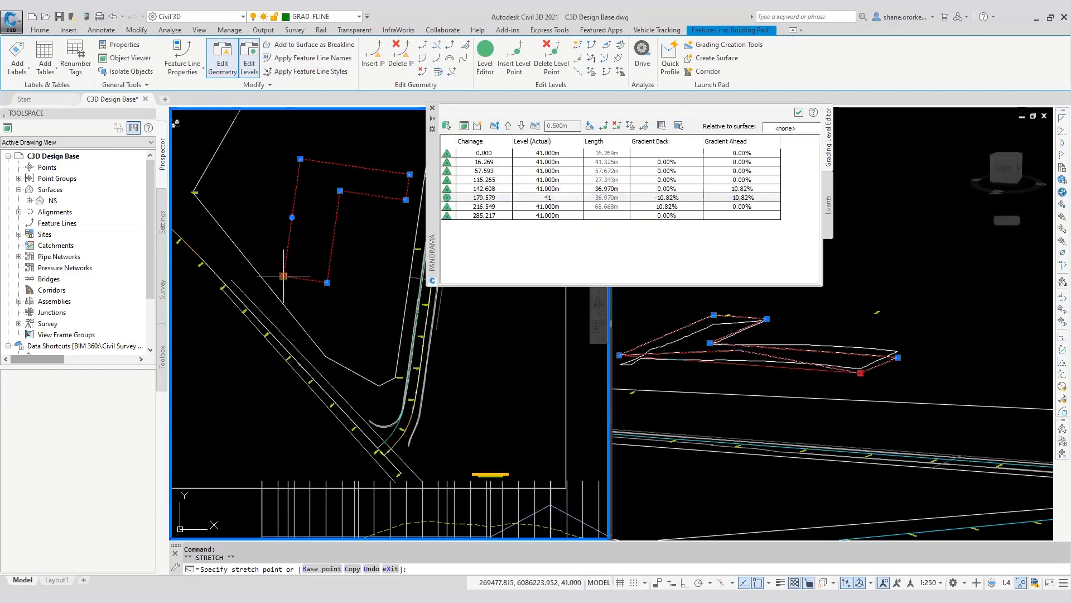
{"action": "left_click", "coordinate": [271, 274]}
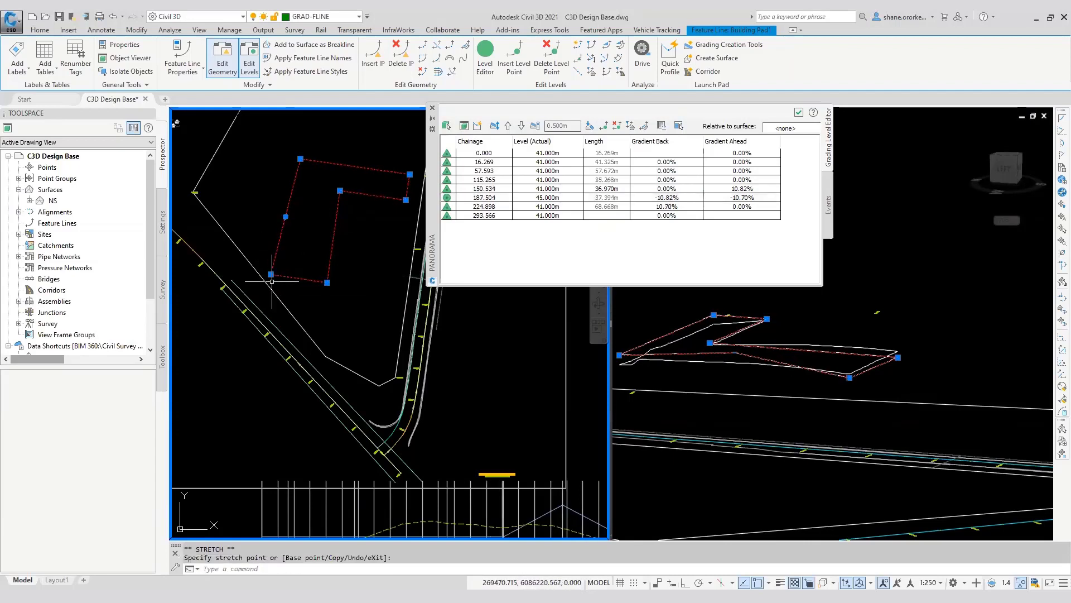
{"action": "left_click", "coordinate": [283, 157]}
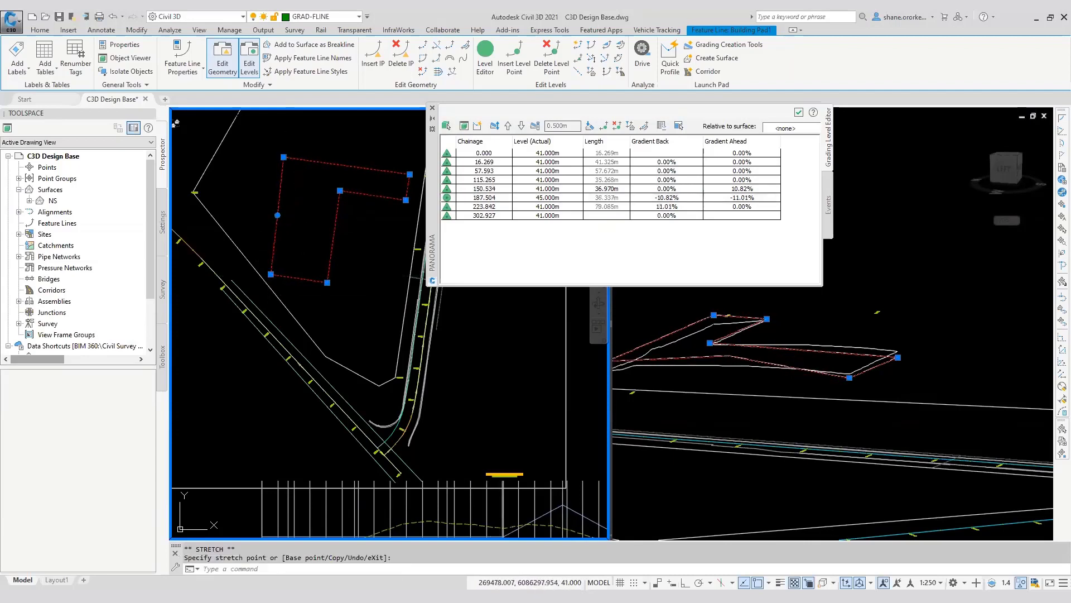
Examine the reshaped pad edge in the 3D view, close the level editor and clear the selection
{"action": "left_click", "coordinate": [781, 373]}
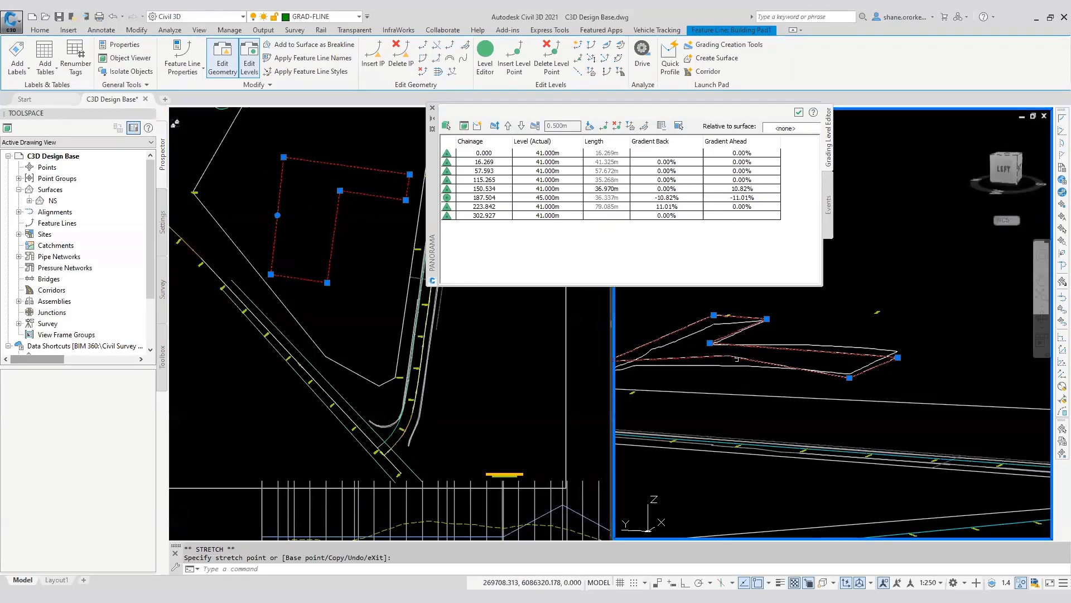
{"action": "mouse_move", "coordinate": [862, 379]}
{"action": "middle_mouse_down", "text": "shift"}
{"action": "mouse_move", "coordinate": [762, 397]}
{"action": "mouse_move", "coordinate": [777, 369]}
{"action": "mouse_move", "coordinate": [847, 357]}
{"action": "middle_mouse_up", "text": "shift"}
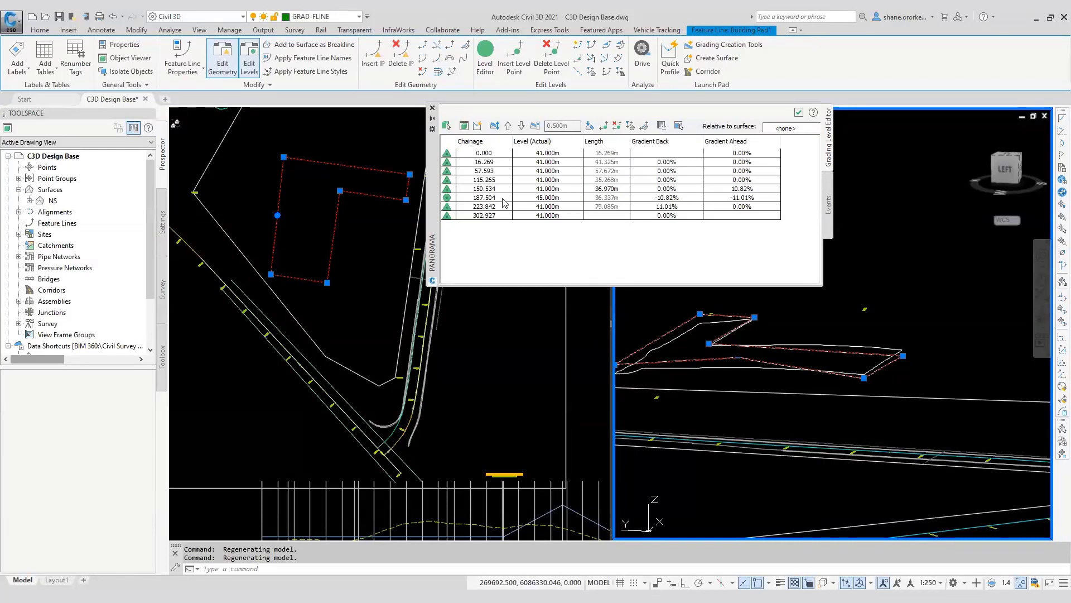
{"action": "left_click", "coordinate": [799, 114]}
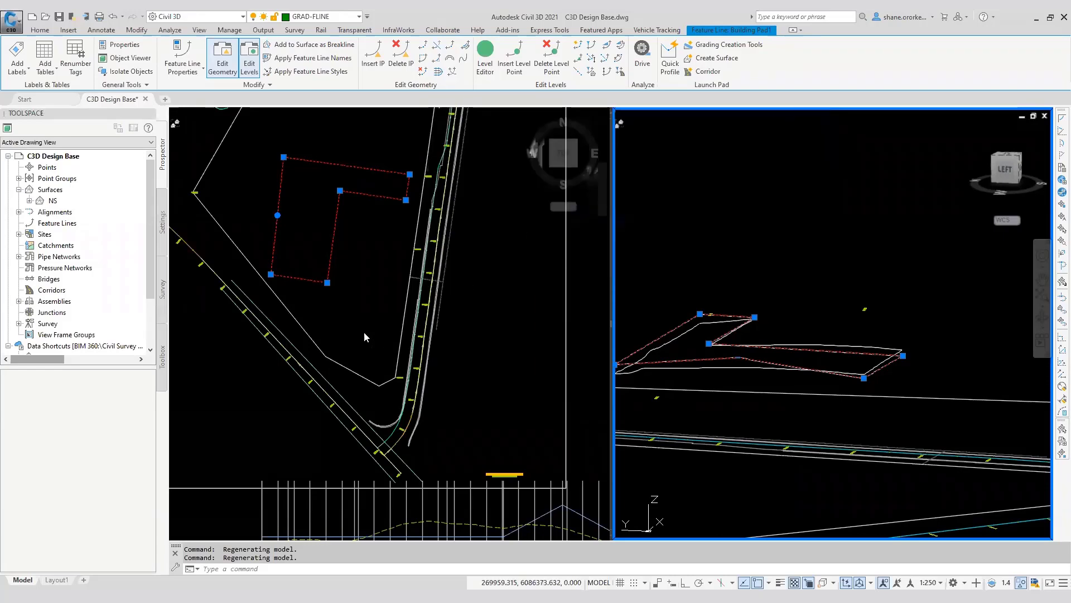
{"action": "key", "text": "Escape"}
{"action": "key", "text": "Escape"}
{"action": "key", "text": "Escape"}
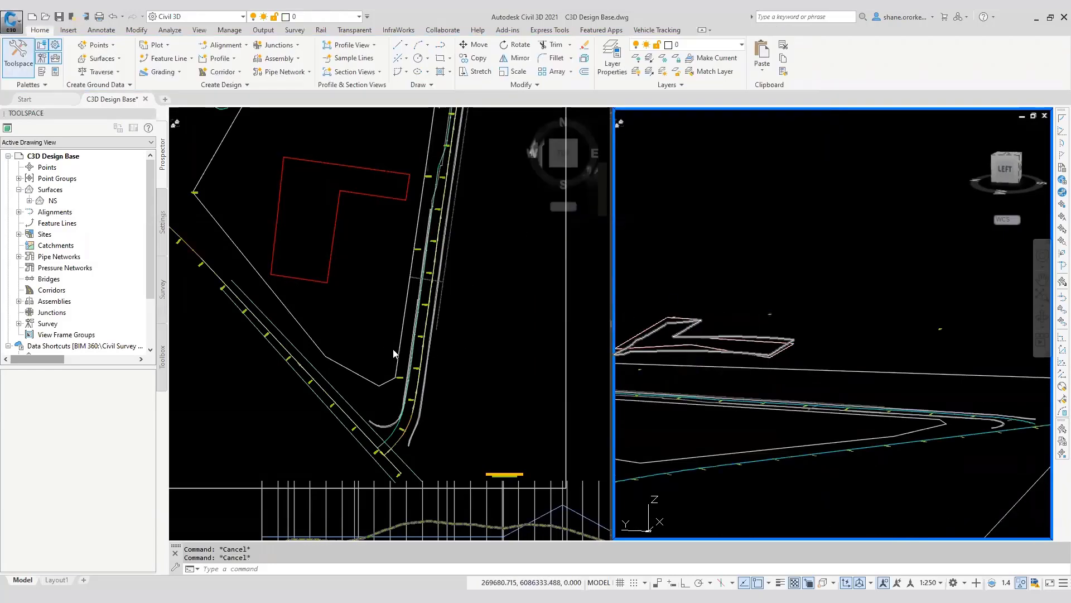
Create a feature line named Limit of Works in Site 1 from the site boundary polyline, with Assign Levels enabled
{"action": "left_click", "coordinate": [340, 302]}
{"action": "scroll", "coordinate": [346, 306], "scroll_direction": "down", "scroll_amount": 2}
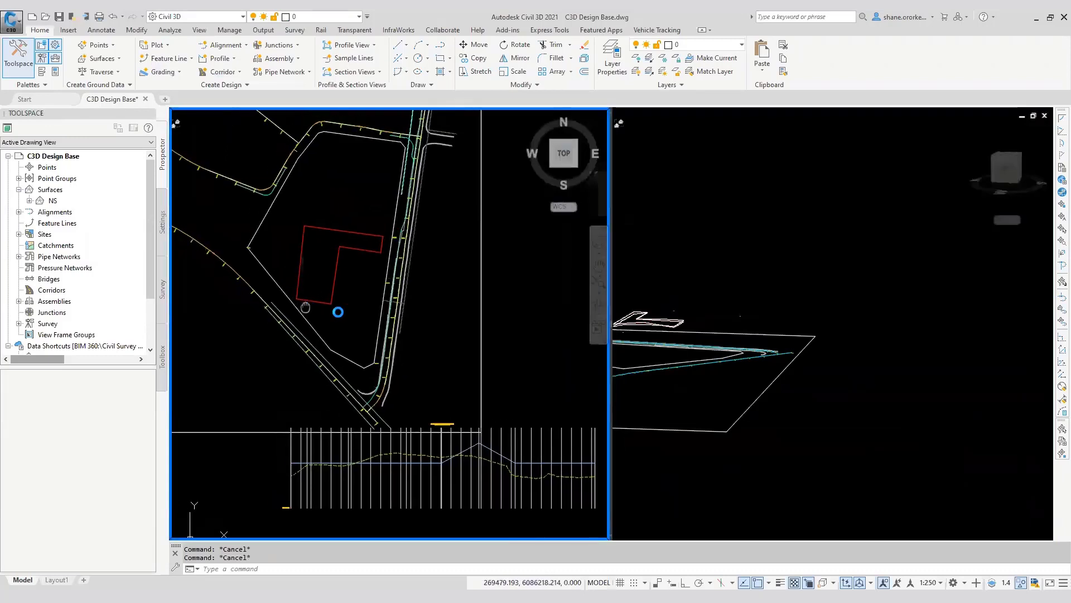
{"action": "middle_click_drag", "start_coordinate": [268, 276], "coordinate": [336, 297]}
{"action": "left_click", "coordinate": [336, 296]}
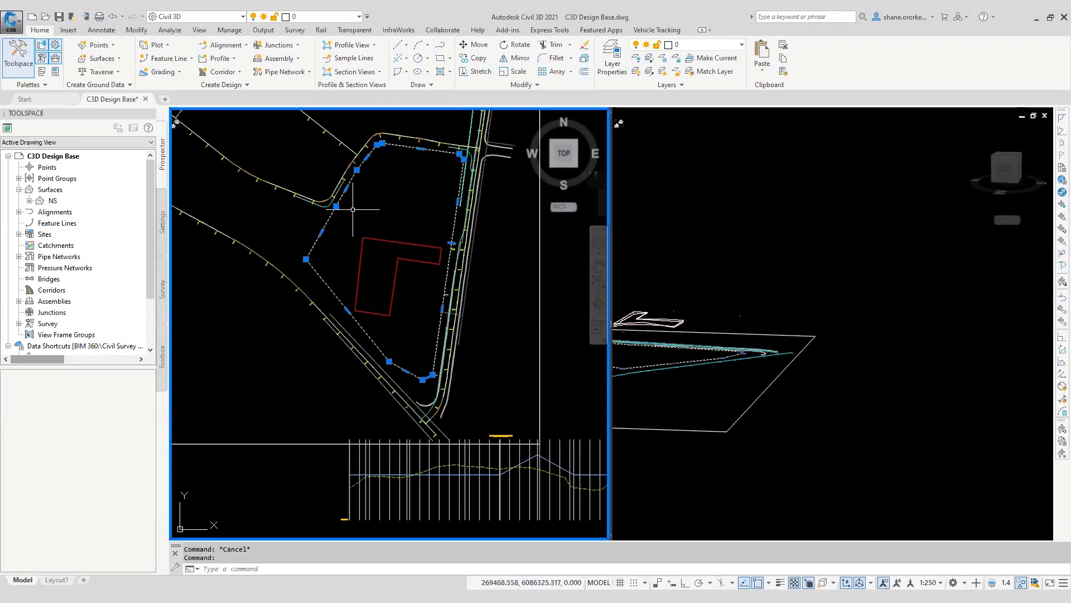
{"action": "left_click", "coordinate": [177, 60]}
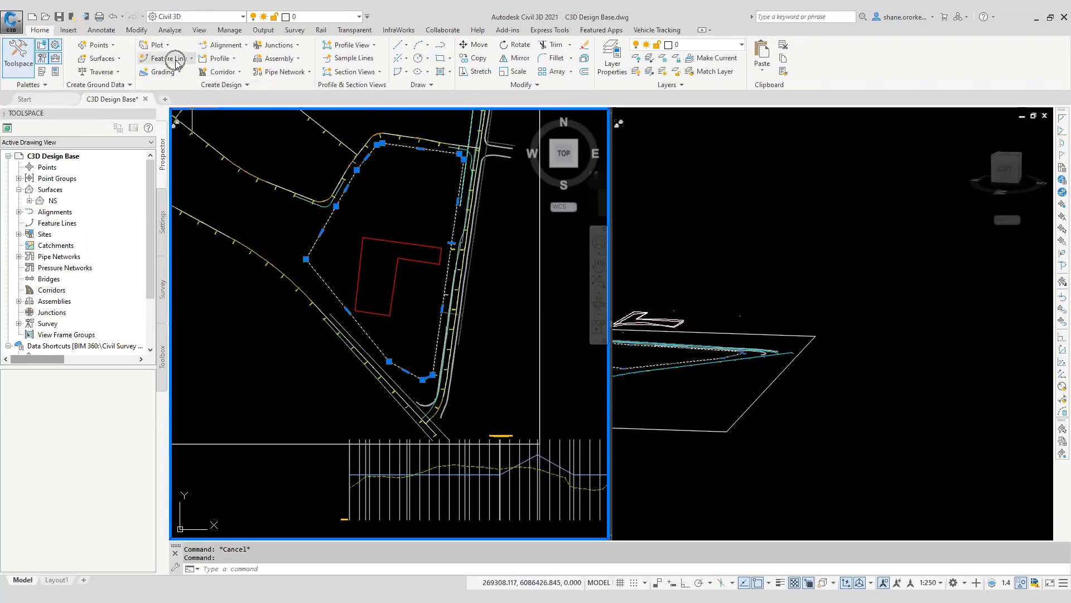
{"action": "left_click", "coordinate": [212, 102]}
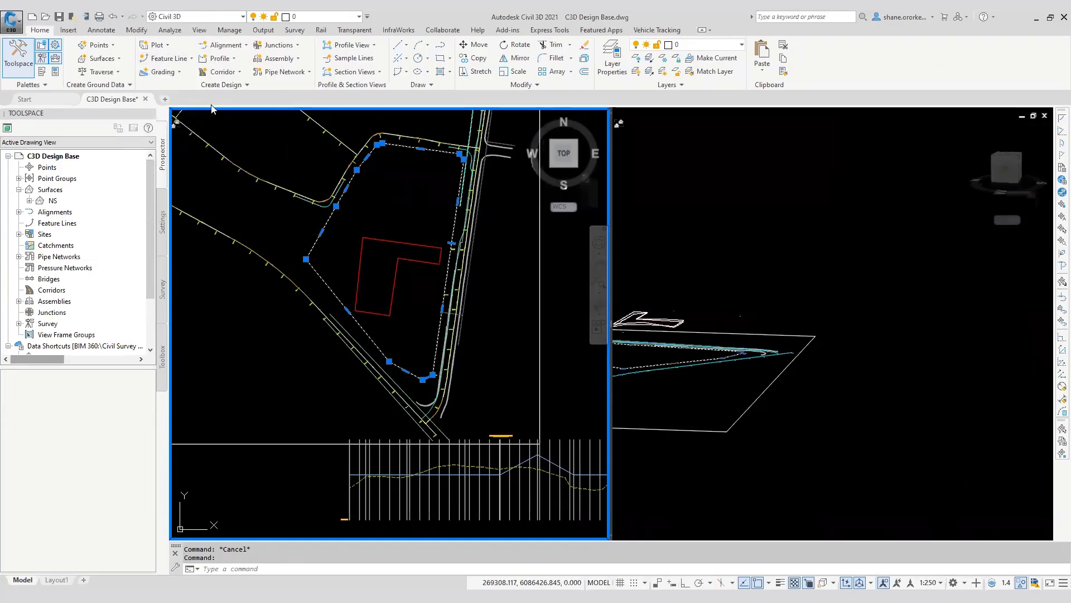
{"action": "key", "text": "ctrl"}
{"action": "key", "text": "ctrl"}
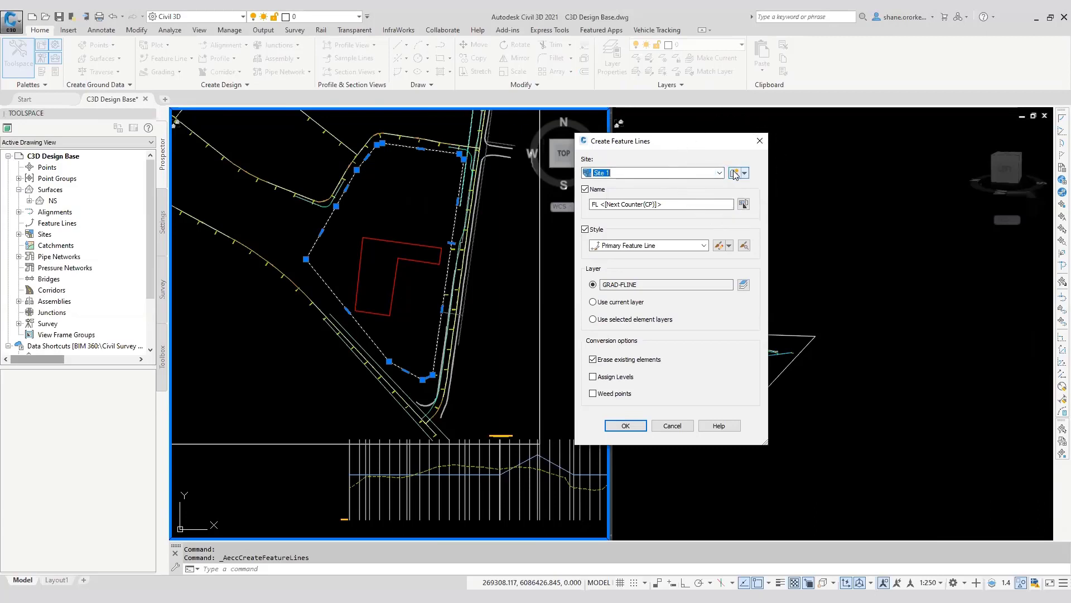
{"action": "left_click", "coordinate": [670, 207]}
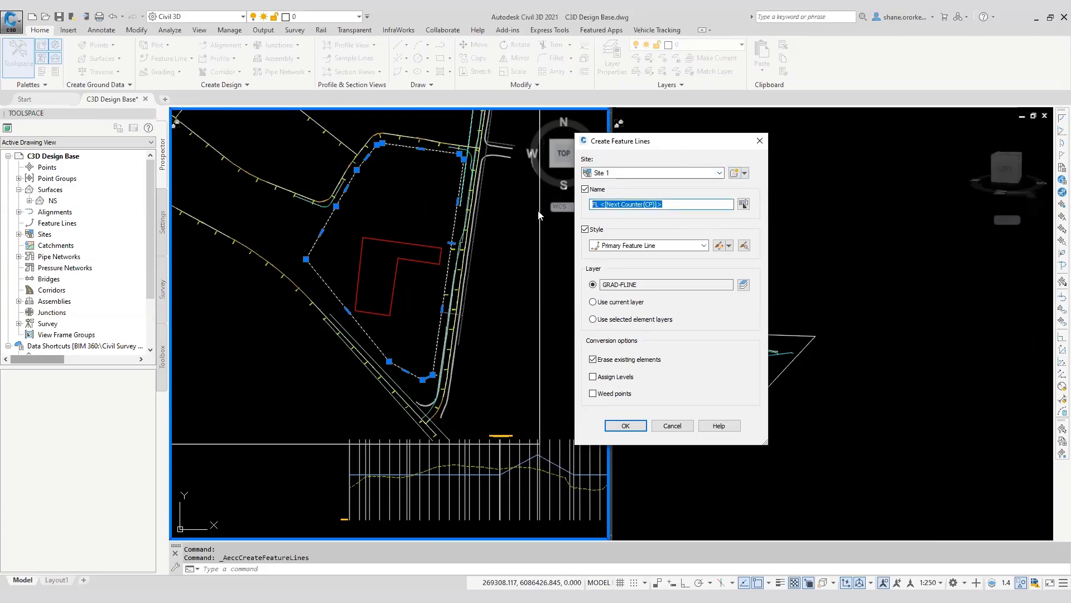
{"action": "type", "text": "Limit of Works"}
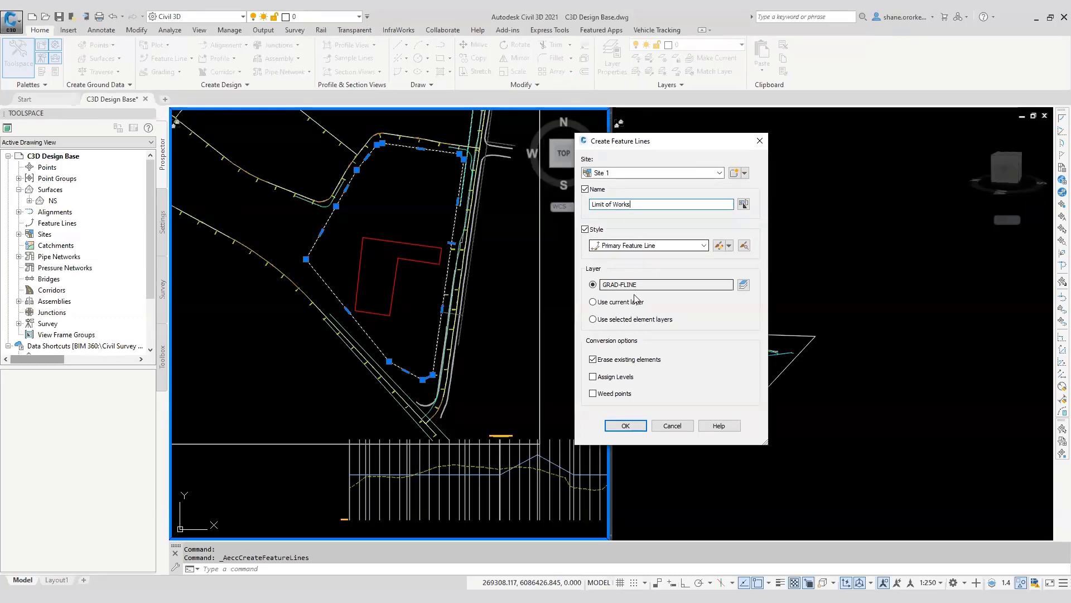
{"action": "left_click", "coordinate": [623, 425]}
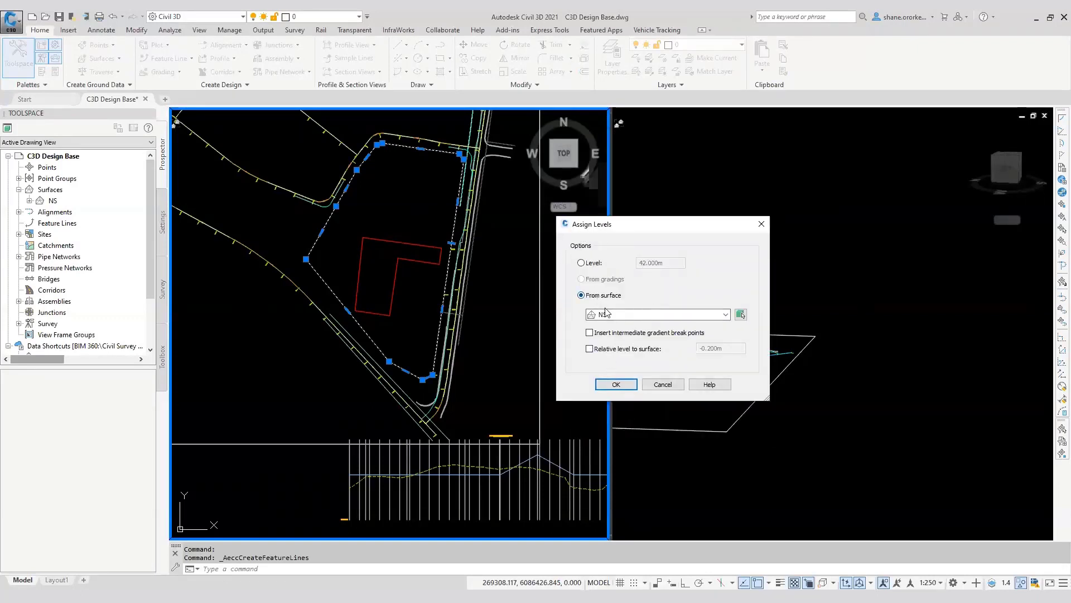
Assign the boundary feature line's levels from surface NS at a relative level of 0.000 m, without intermediate gradient break points
{"action": "left_click", "coordinate": [603, 350]}
{"action": "left_click_drag", "start_coordinate": [737, 347], "coordinate": [662, 353]}
{"action": "left_click", "coordinate": [614, 384]}
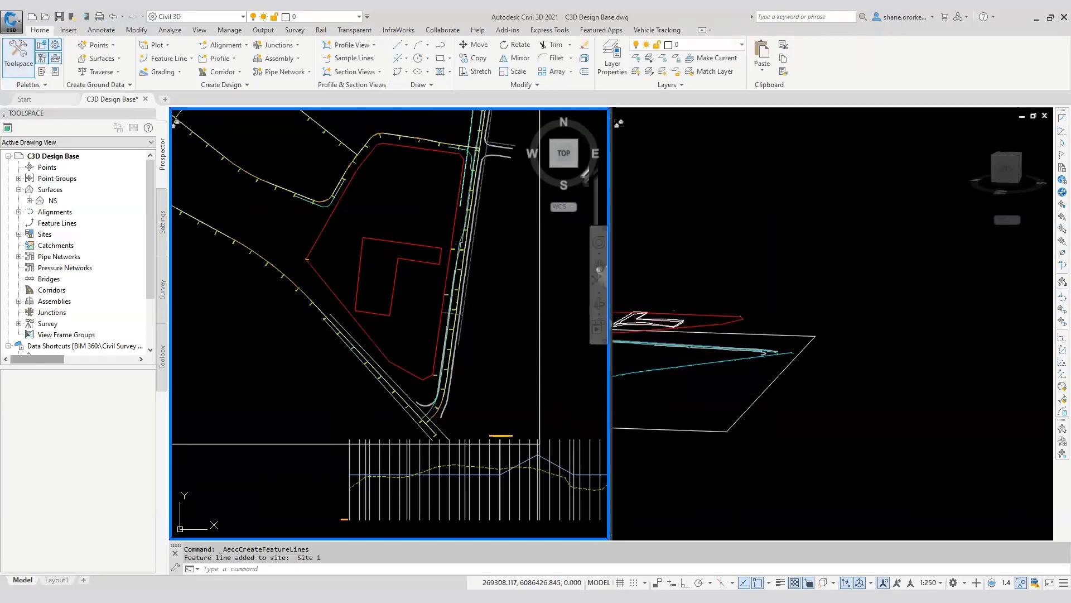
Select the Limit of Works feature line to check its points, and undo its creation
{"action": "left_click", "coordinate": [404, 367]}
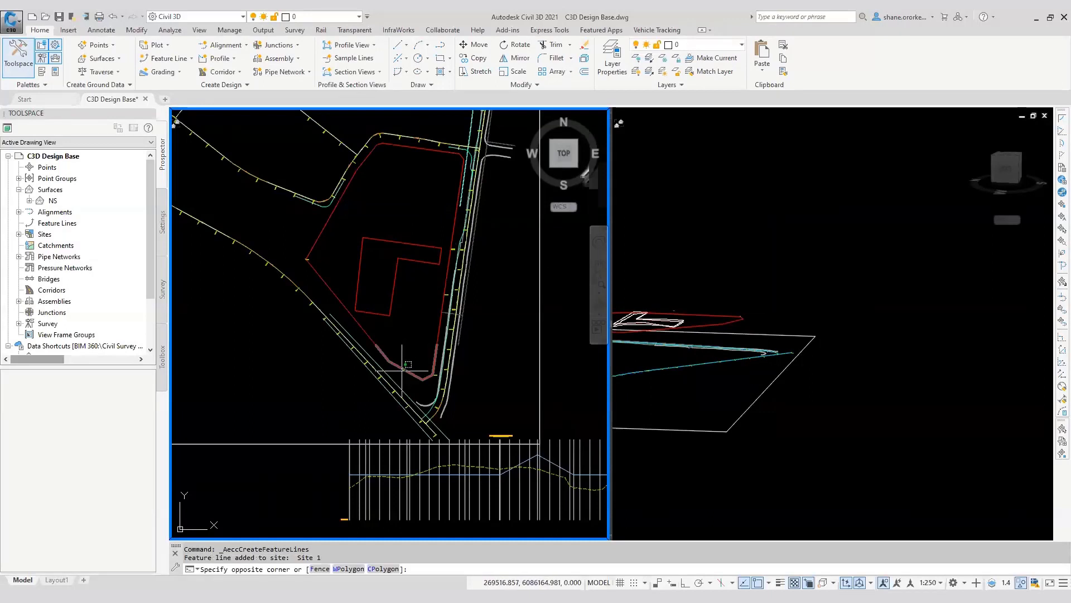
{"action": "key", "text": "Escape"}
{"action": "left_click", "coordinate": [404, 369]}
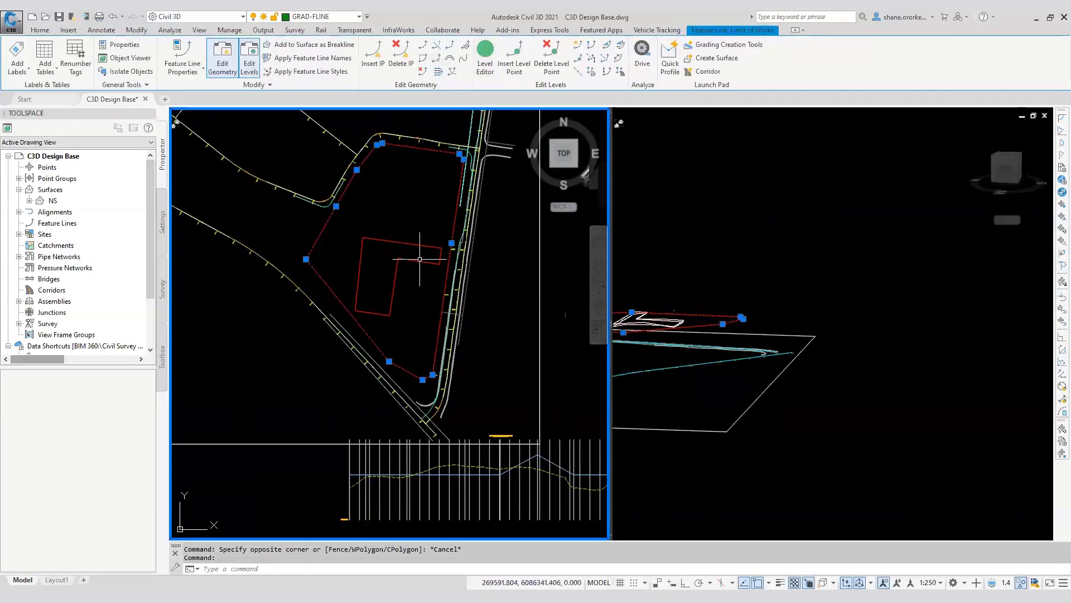
{"action": "key", "text": "ctrl+z"}
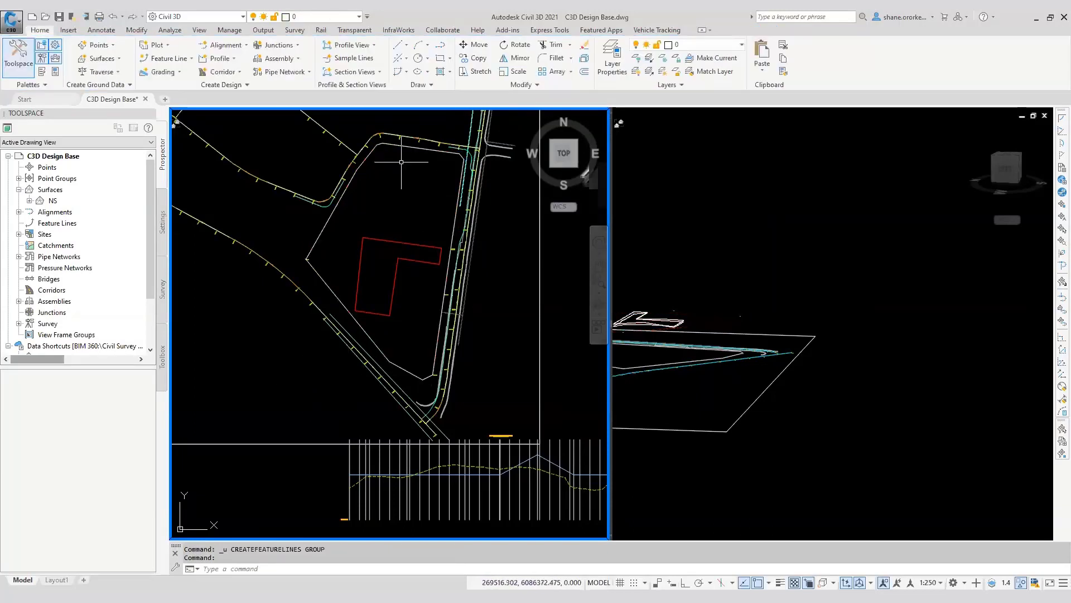
Convert the site boundary polyline to a feature line in Site 1 with the default name and Assign Levels enabled
{"action": "left_click", "coordinate": [187, 61]}
{"action": "left_click", "coordinate": [200, 101]}
{"action": "left_click", "coordinate": [405, 361]}
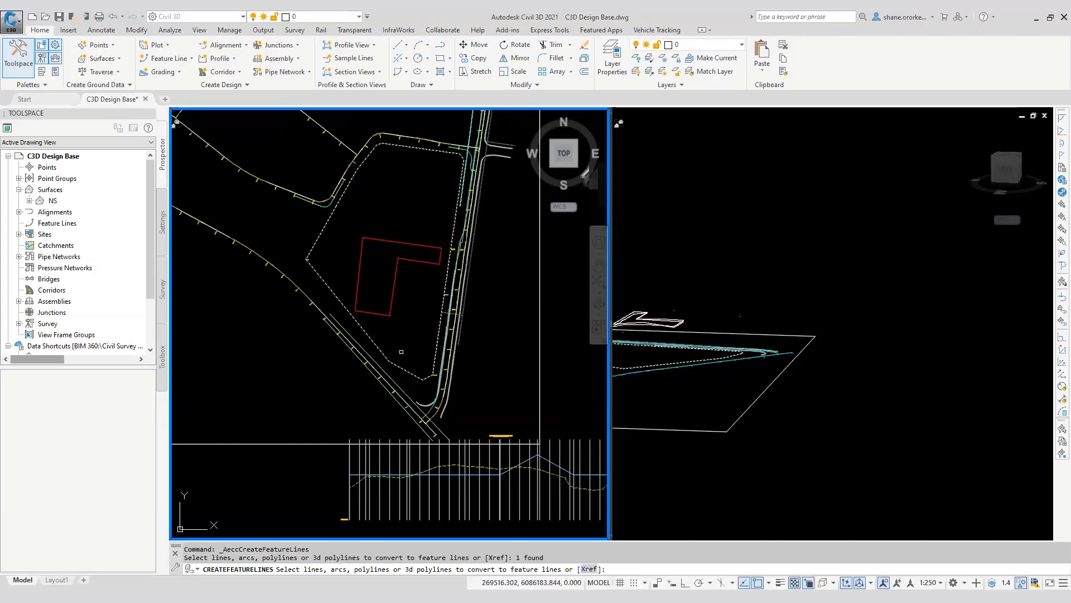
{"action": "key", "text": "Return"}
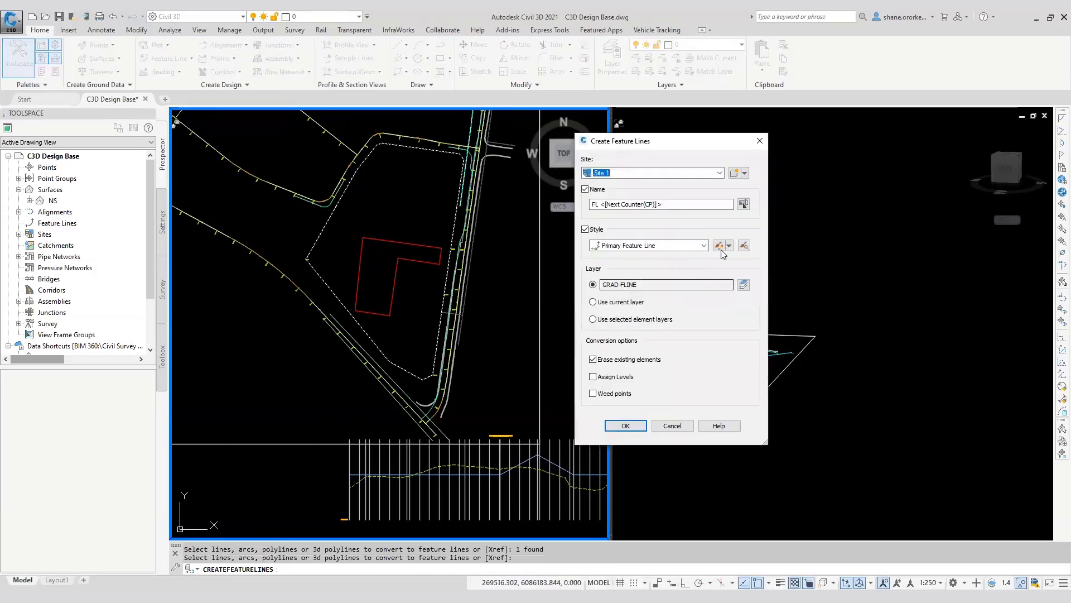
{"action": "left_click", "coordinate": [593, 376]}
{"action": "left_click", "coordinate": [625, 425]}
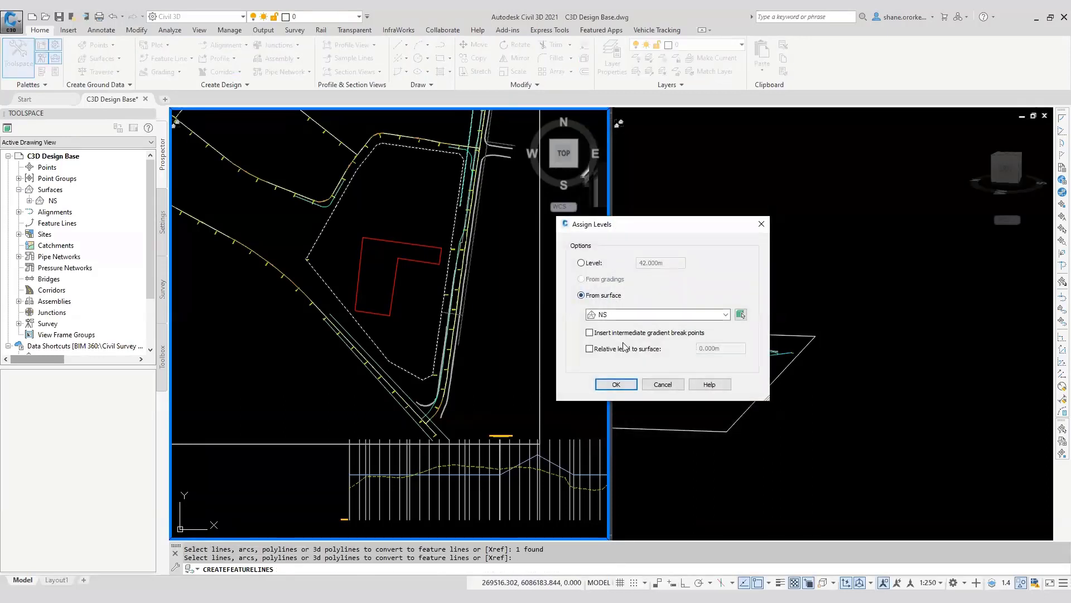
Assign the levels relative to surface NS at 0.000 m, with intermediate gradient break points inserted
{"action": "left_click", "coordinate": [600, 351]}
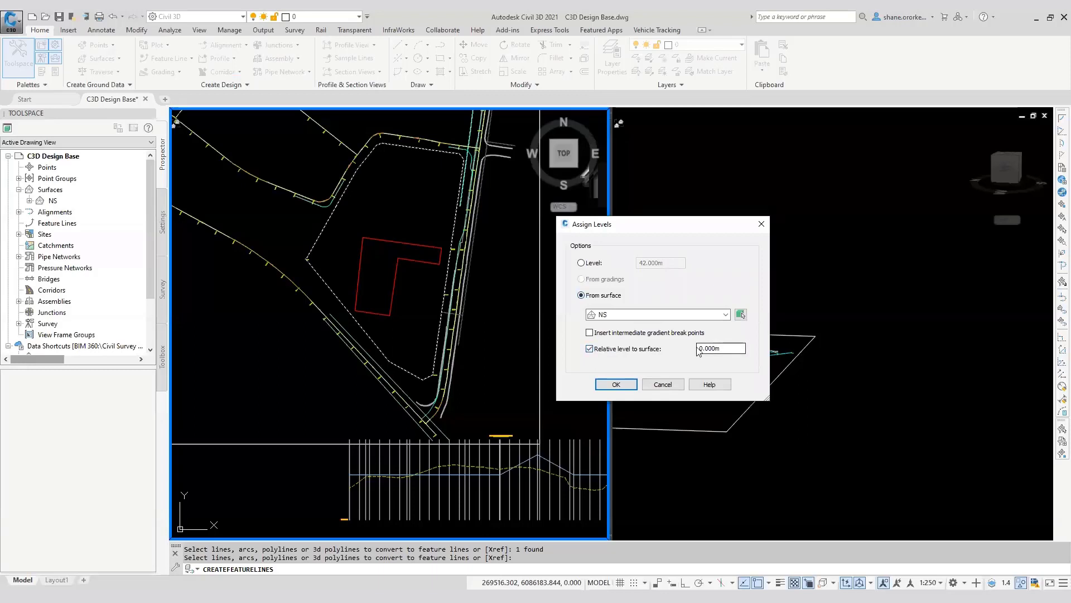
{"action": "left_click", "coordinate": [590, 333]}
{"action": "left_click", "coordinate": [616, 383]}
Select the new boundary feature line and examine the intermediate level points near its southern corner
{"action": "left_click", "coordinate": [384, 347]}
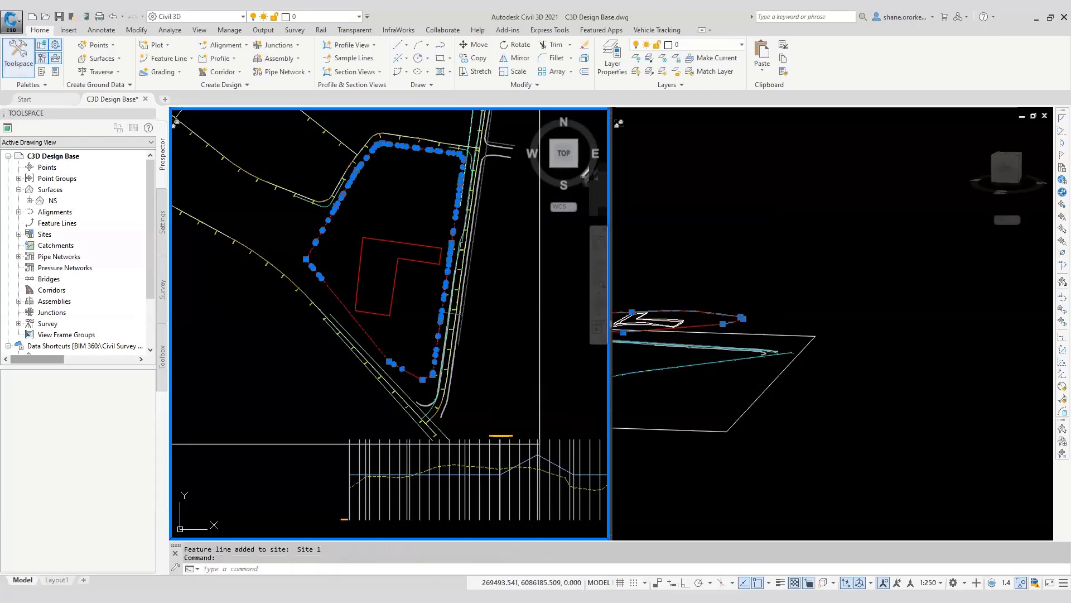
{"action": "scroll", "coordinate": [410, 380], "scroll_direction": "up", "scroll_amount": 5}
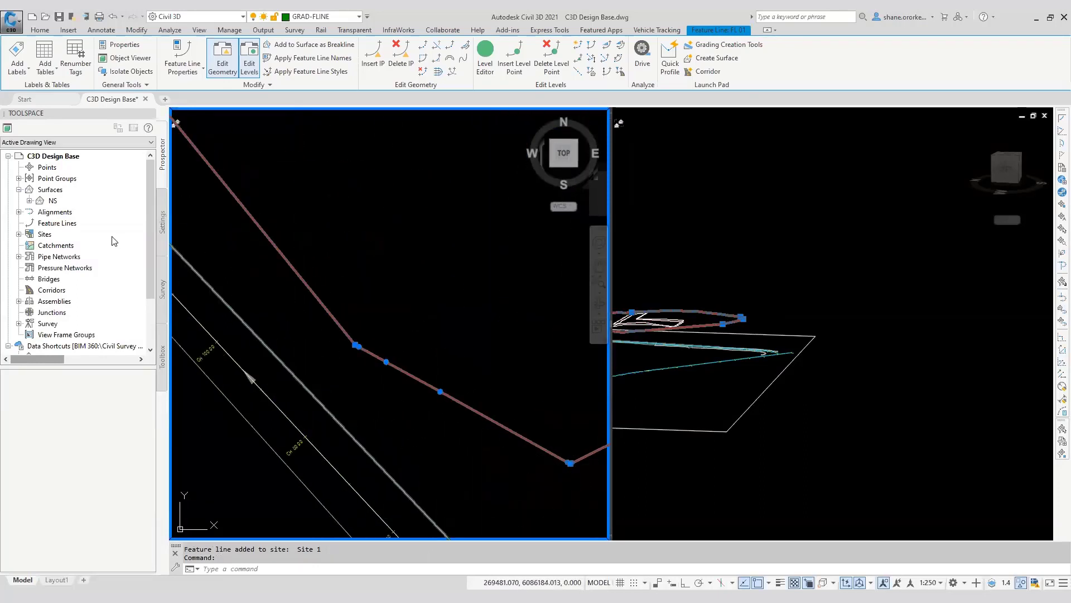
{"action": "scroll", "coordinate": [449, 365], "scroll_direction": "down", "scroll_amount": 4}
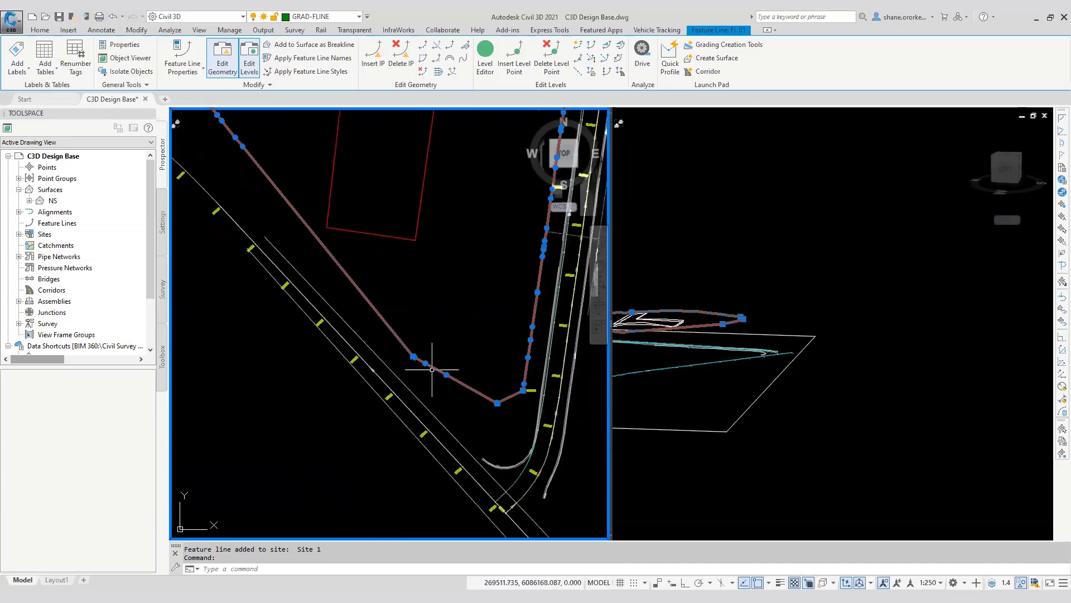
Examine the new boundary feature line's levels against the building pad and roads in the 3D view
{"action": "scroll", "coordinate": [437, 357], "scroll_direction": "down", "scroll_amount": 2}
{"action": "left_click", "coordinate": [713, 332]}
{"action": "scroll", "coordinate": [725, 334], "scroll_direction": "up", "scroll_amount": 5}
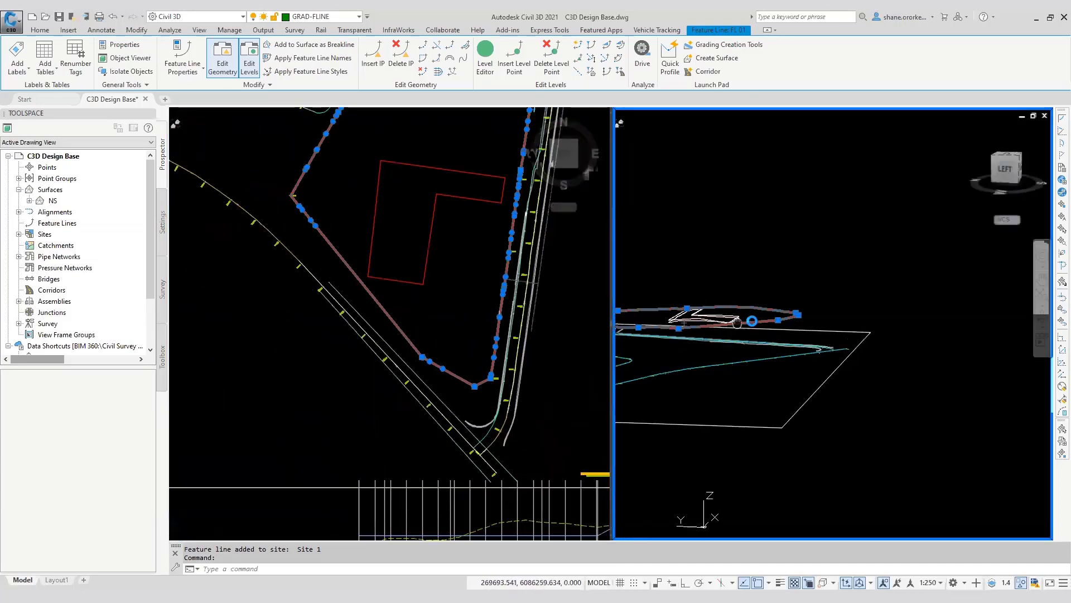
{"action": "middle_click_drag", "start_coordinate": [761, 337], "coordinate": [956, 301]}
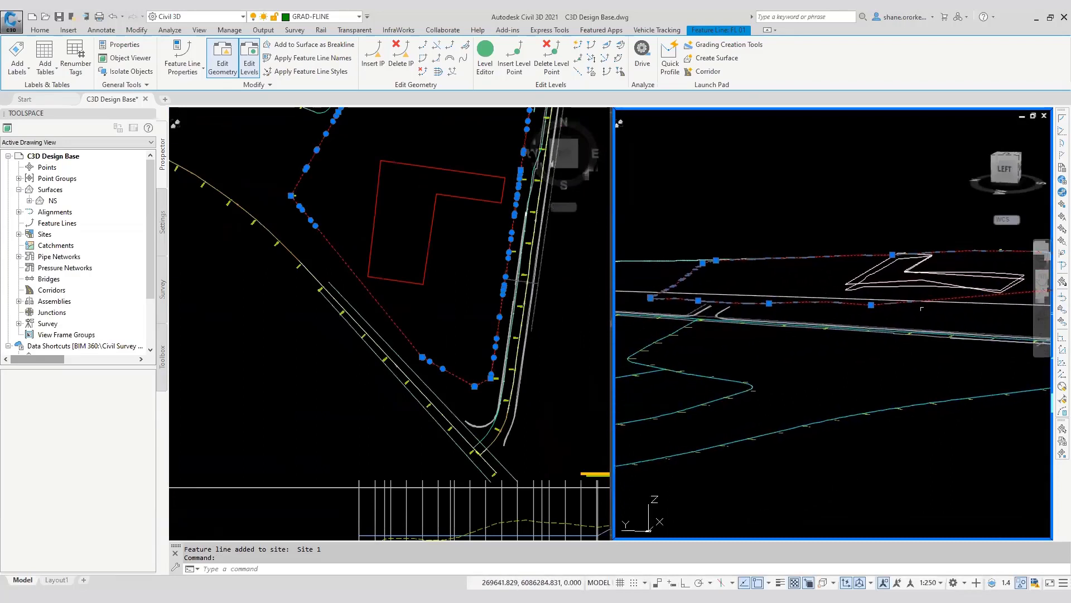
{"action": "scroll", "coordinate": [920, 305], "scroll_direction": "down", "scroll_amount": 2}
{"action": "middle_click_drag", "start_coordinate": [873, 324], "coordinate": [784, 314]}
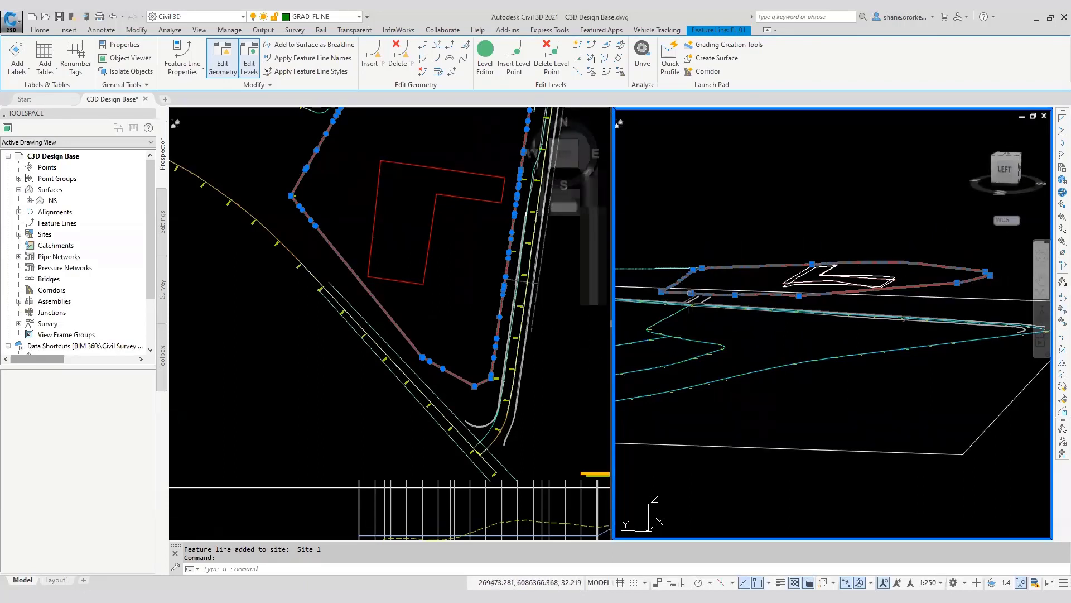
{"action": "left_click", "coordinate": [432, 321]}
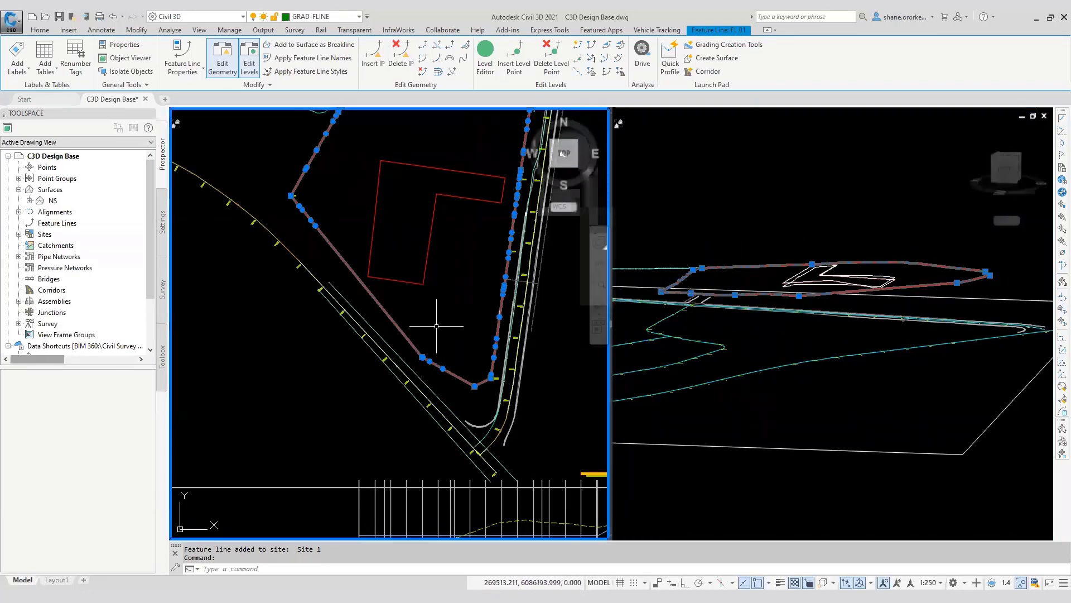
{"action": "key", "text": "Escape"}
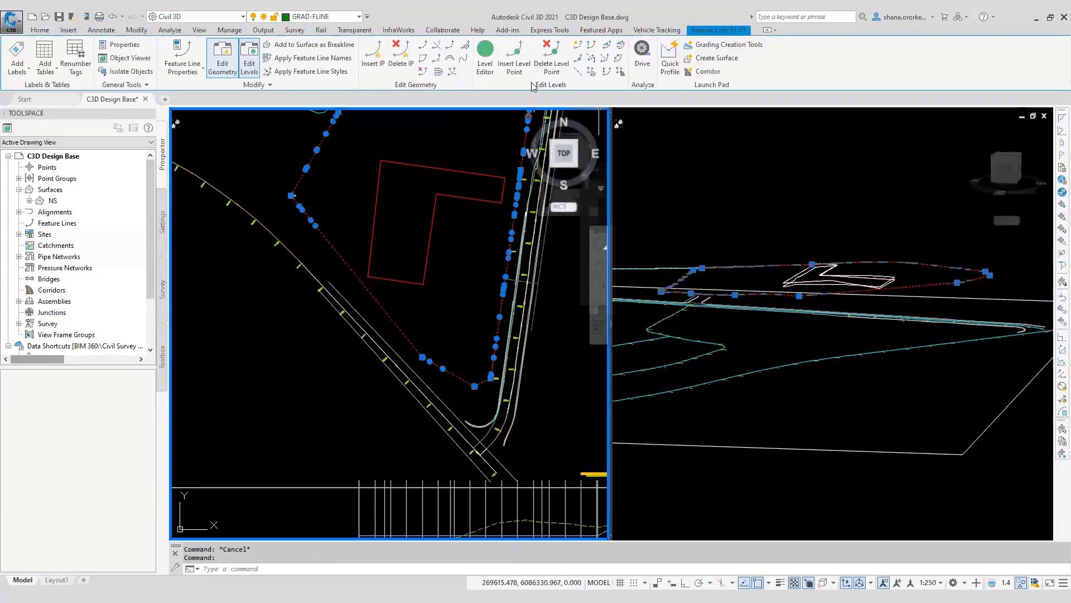
Open the Level Editor for the boundary feature line, enlarge it and review the level points back to chainage 0.000
{"action": "left_click", "coordinate": [485, 58]}
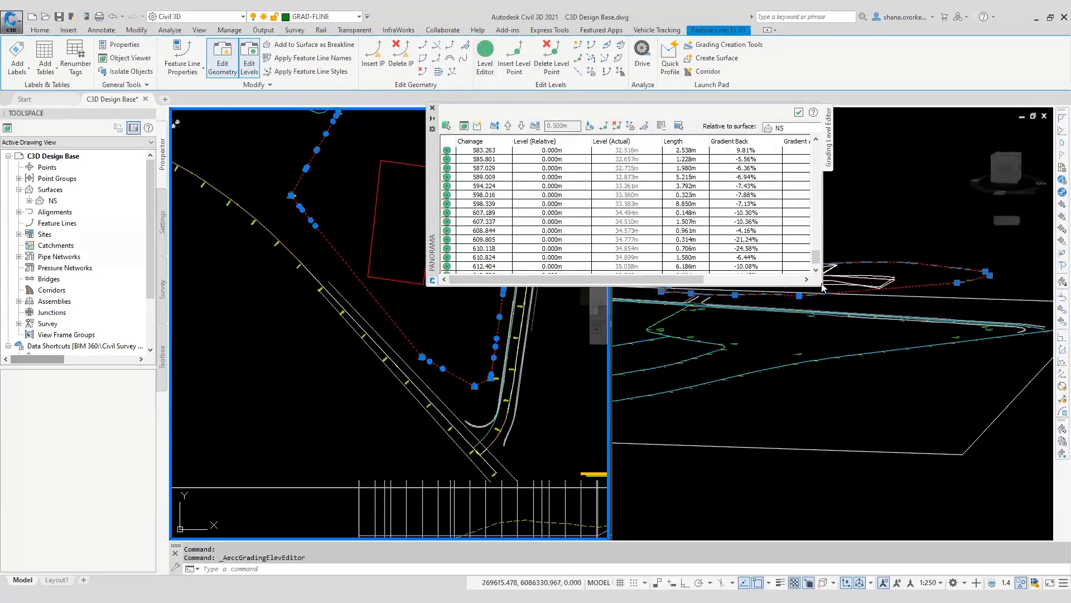
{"action": "left_click_drag", "start_coordinate": [823, 285], "coordinate": [992, 473]}
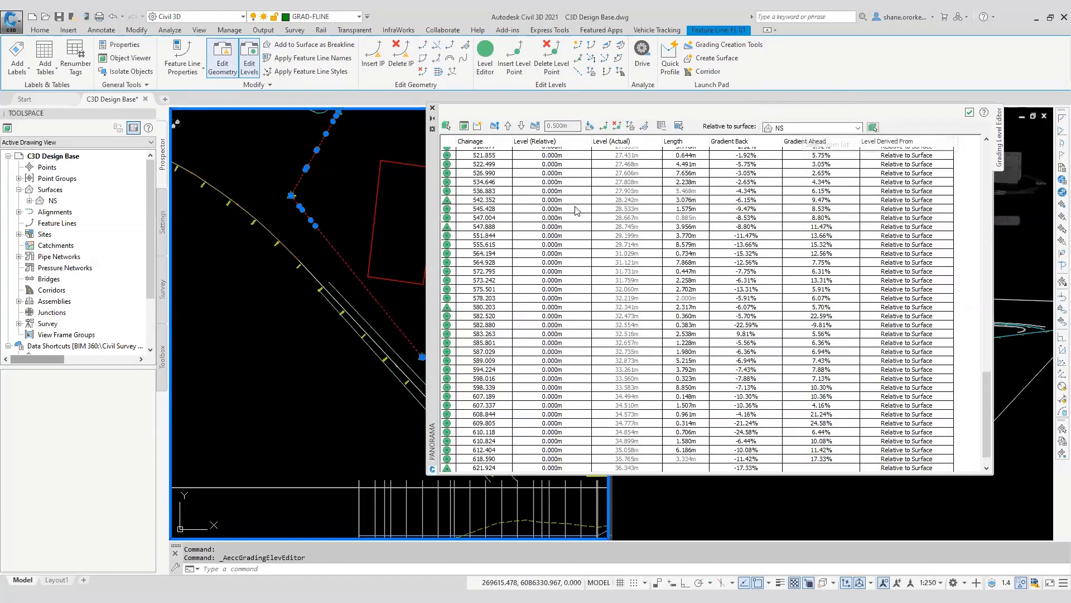
{"action": "scroll", "coordinate": [576, 210], "scroll_direction": "up", "scroll_amount": 10}
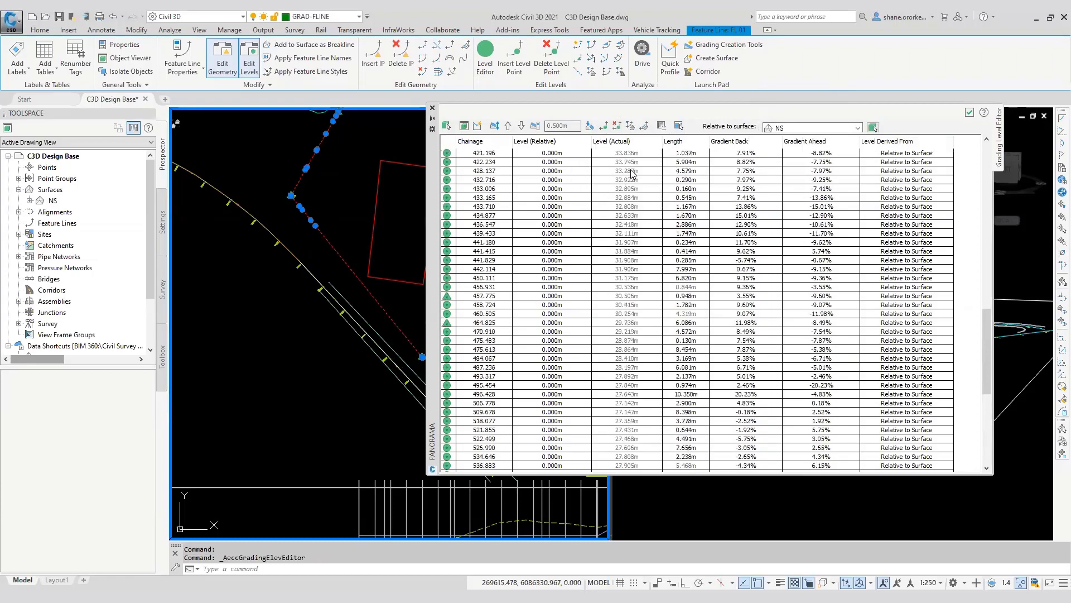
{"action": "scroll", "coordinate": [629, 177], "scroll_direction": "up", "scroll_amount": 4}
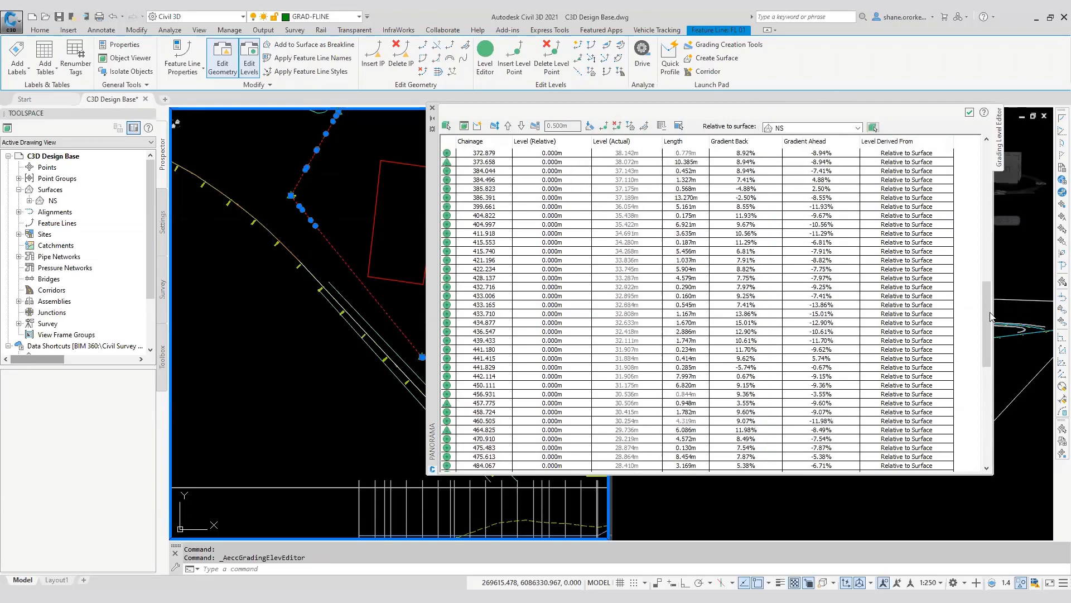
{"action": "left_click_drag", "start_coordinate": [991, 316], "coordinate": [986, 173]}
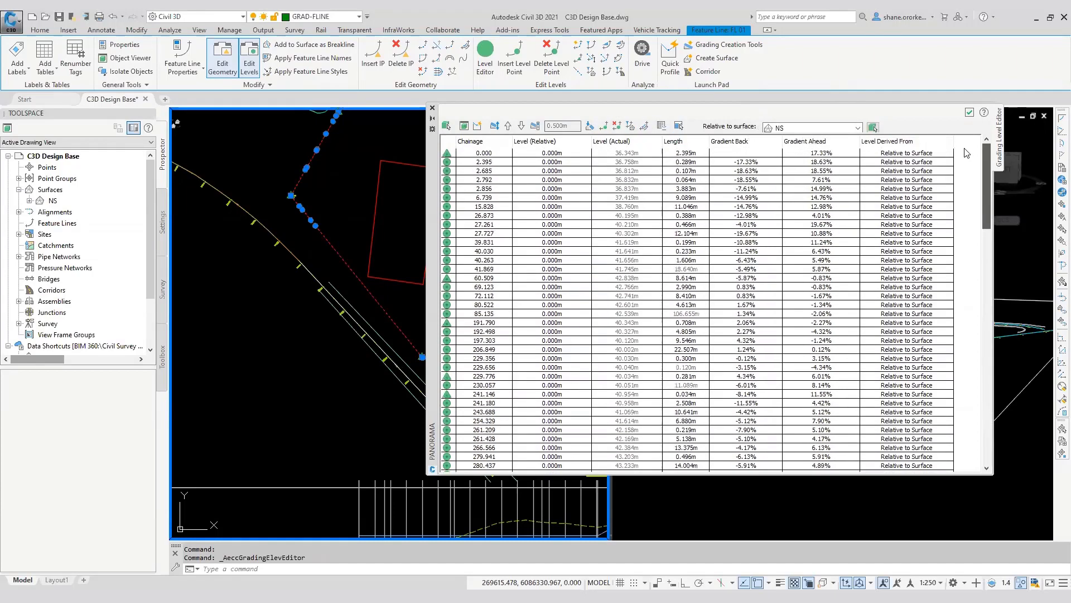
Set the relative level at chainage 0.000 of the boundary feature line to 1.000 m
{"action": "left_click", "coordinate": [551, 154]}
{"action": "left_click", "coordinate": [552, 153]}
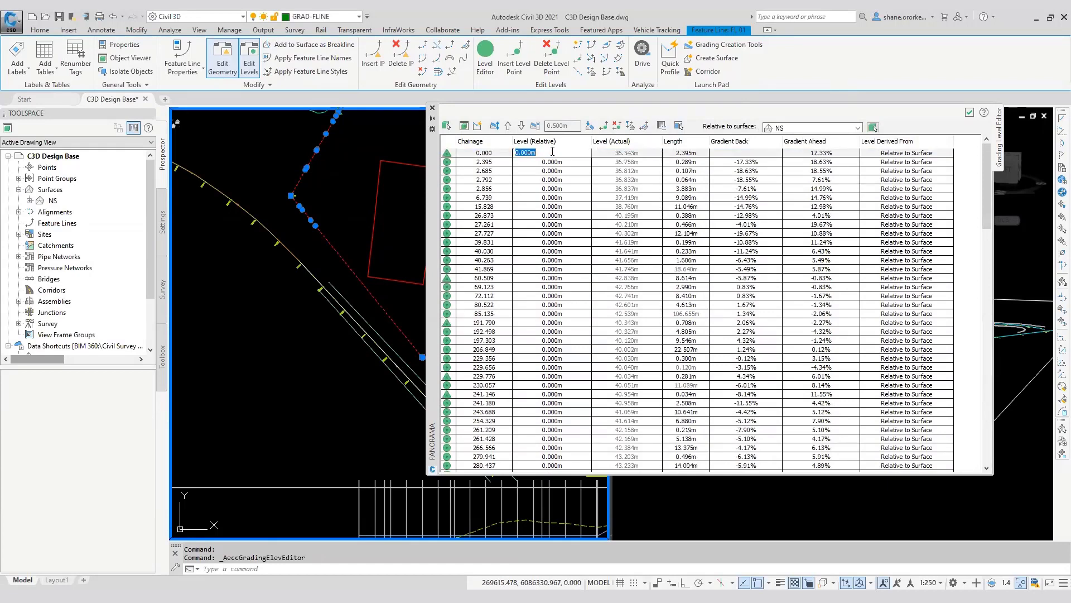
{"action": "key", "text": "Return"}
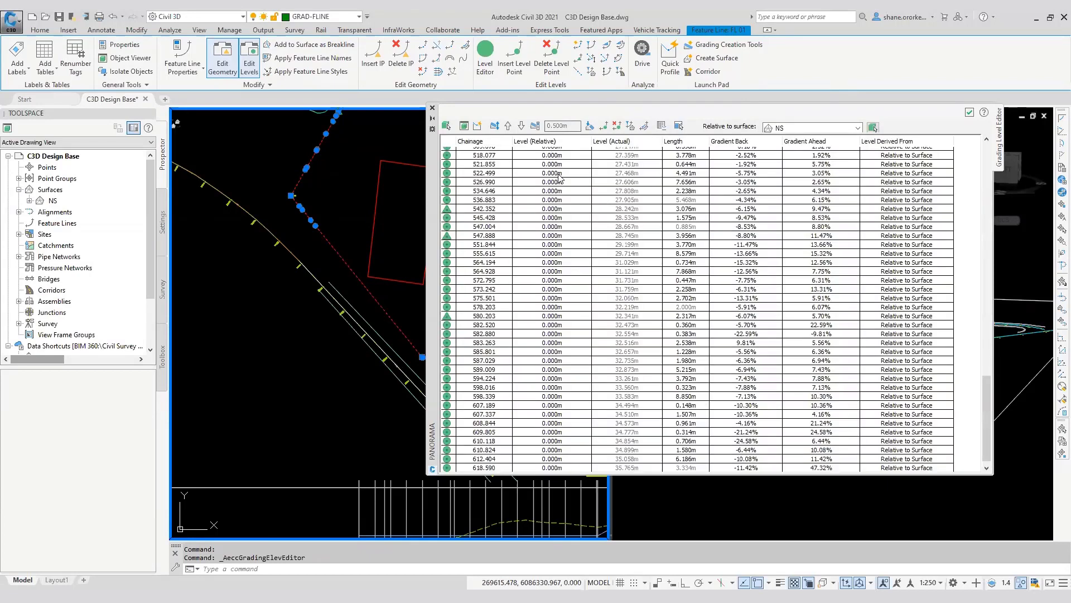
{"action": "scroll", "coordinate": [902, 304], "scroll_direction": "up", "scroll_amount": 8}
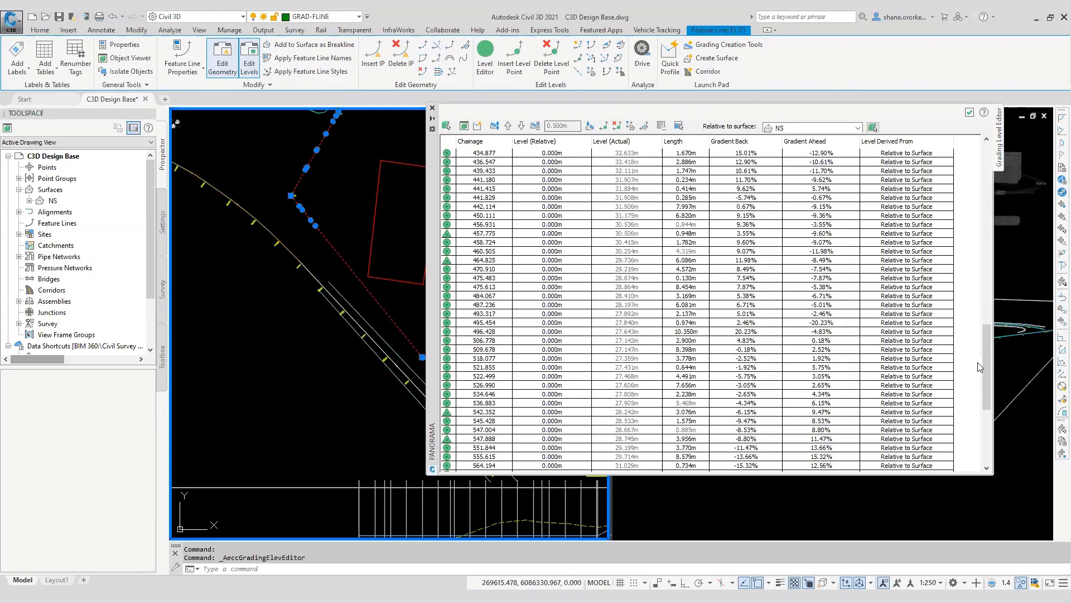
{"action": "left_click_drag", "start_coordinate": [980, 368], "coordinate": [981, 186]}
{"action": "left_click", "coordinate": [559, 157]}
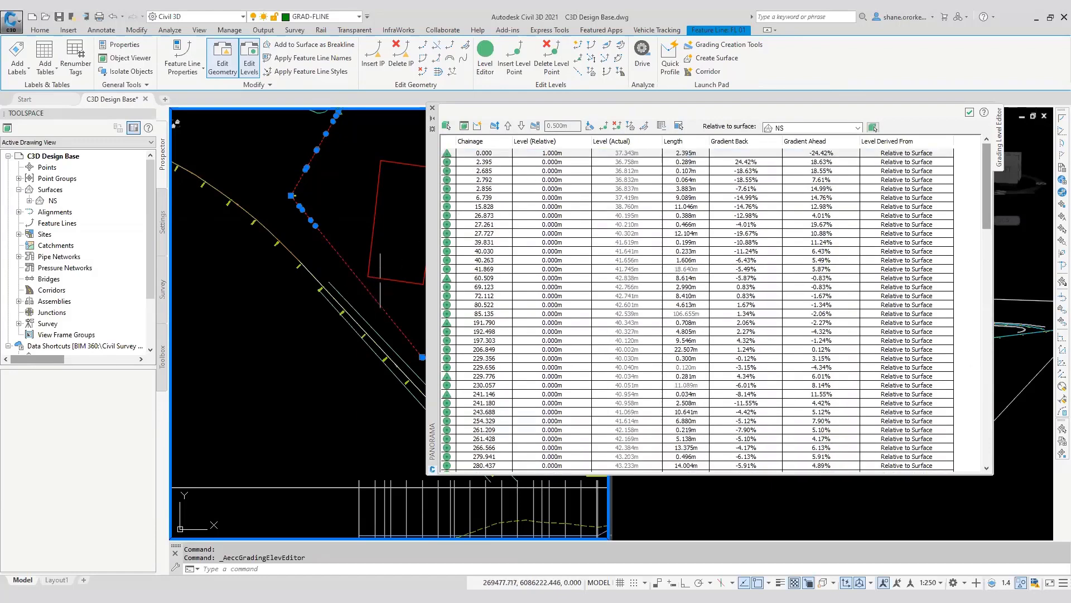
{"action": "left_click", "coordinate": [382, 281]}
{"action": "mouse_move", "coordinate": [376, 286]}
{"action": "middle_mouse_down"}
{"action": "mouse_move", "coordinate": [210, 259]}
{"action": "mouse_move", "coordinate": [198, 270]}
{"action": "middle_mouse_up"}
{"action": "key", "text": "Escape"}
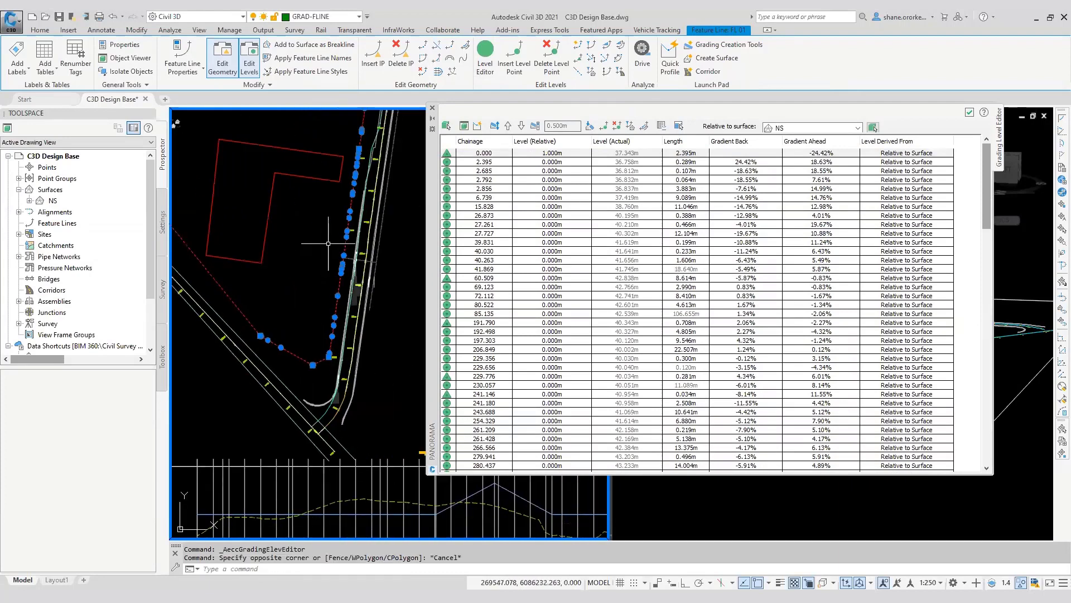
{"action": "middle_click_drag", "start_coordinate": [329, 244], "coordinate": [333, 347]}
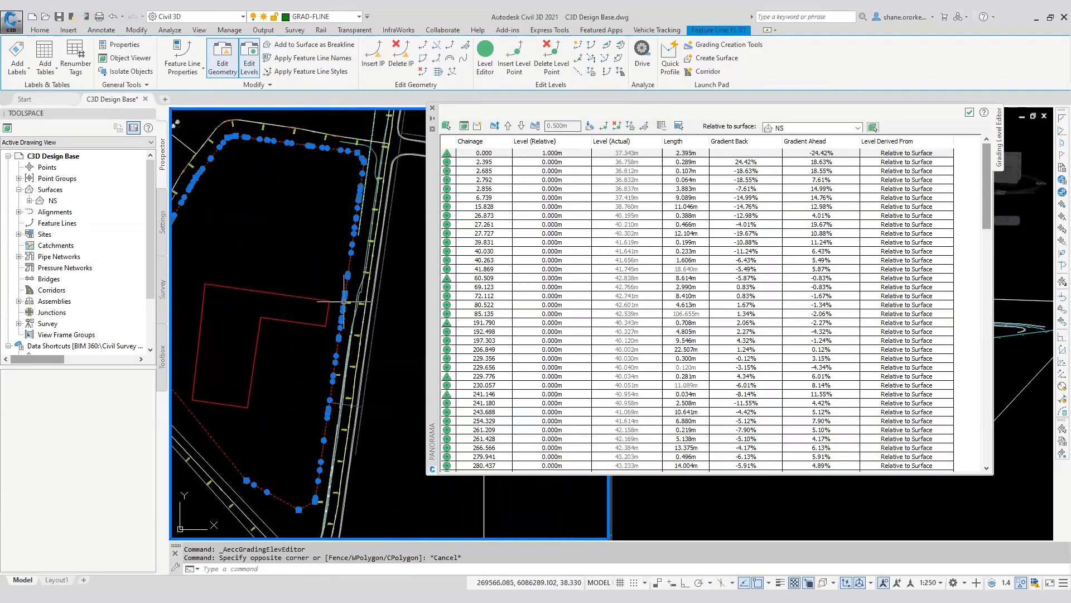
Flatten the level points from chainage 0.000 to 40.263 to a constant gradient and check their gradient values
{"action": "left_click", "coordinate": [558, 153]}
{"action": "left_click", "coordinate": [558, 152]}
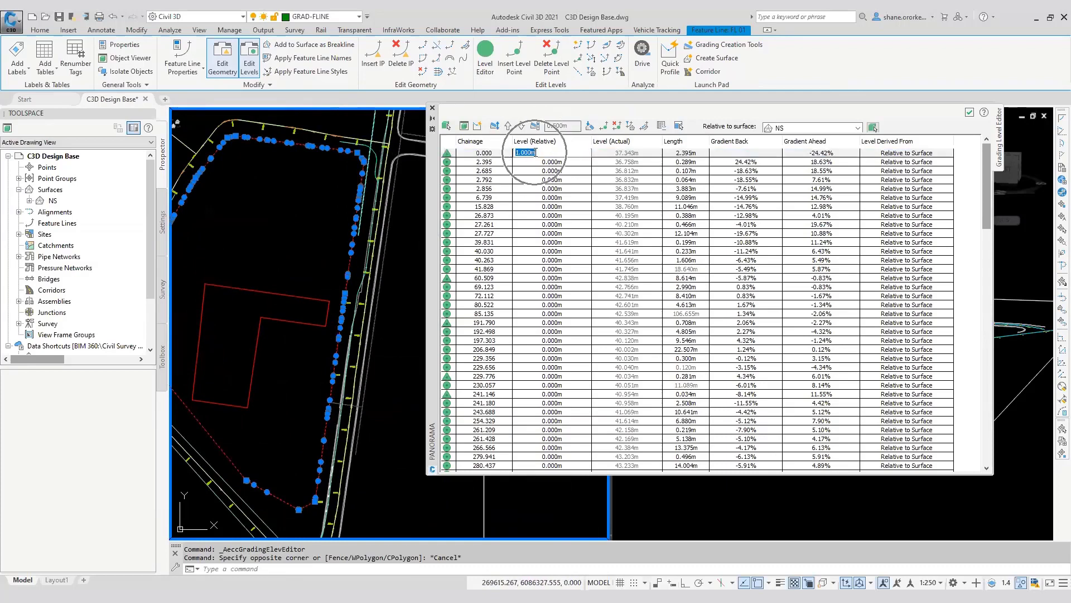
{"action": "left_click", "coordinate": [534, 260], "text": "shift"}
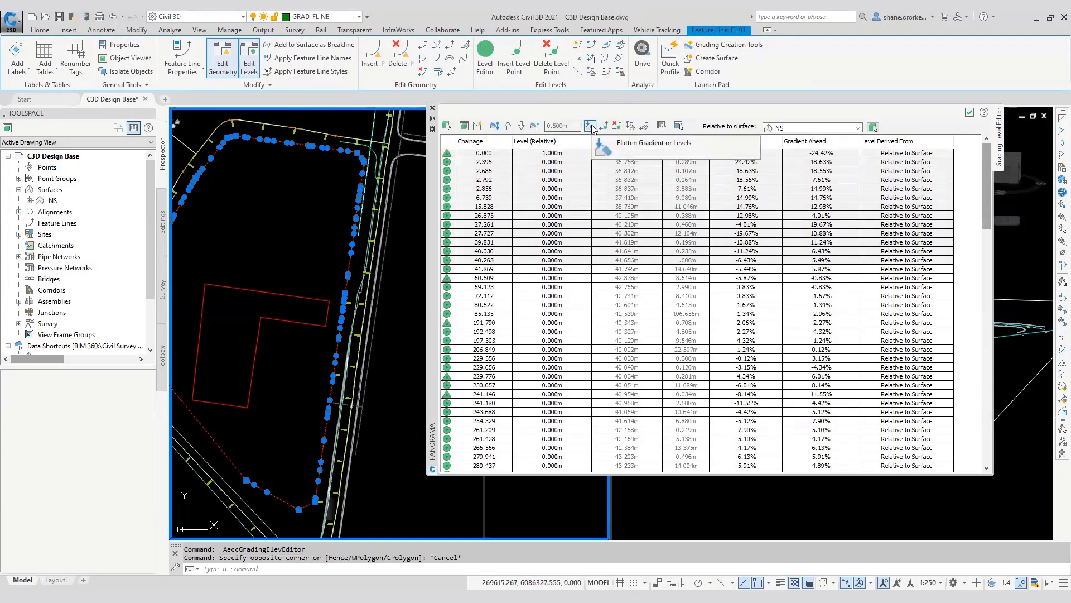
{"action": "left_click", "coordinate": [591, 126]}
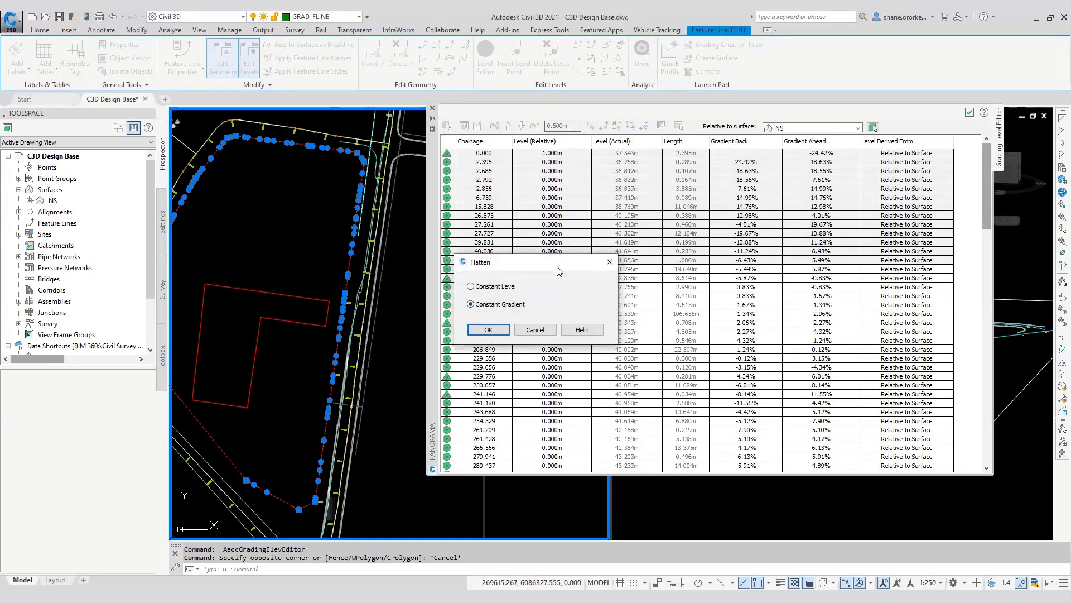
{"action": "left_click_drag", "start_coordinate": [520, 266], "coordinate": [674, 316]}
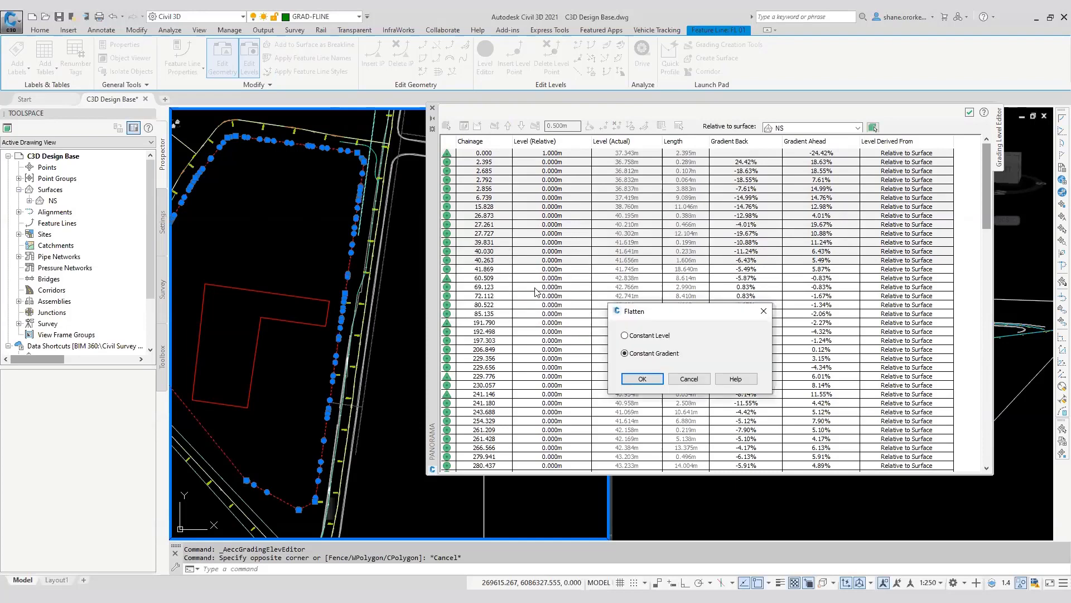
{"action": "left_click", "coordinate": [641, 379]}
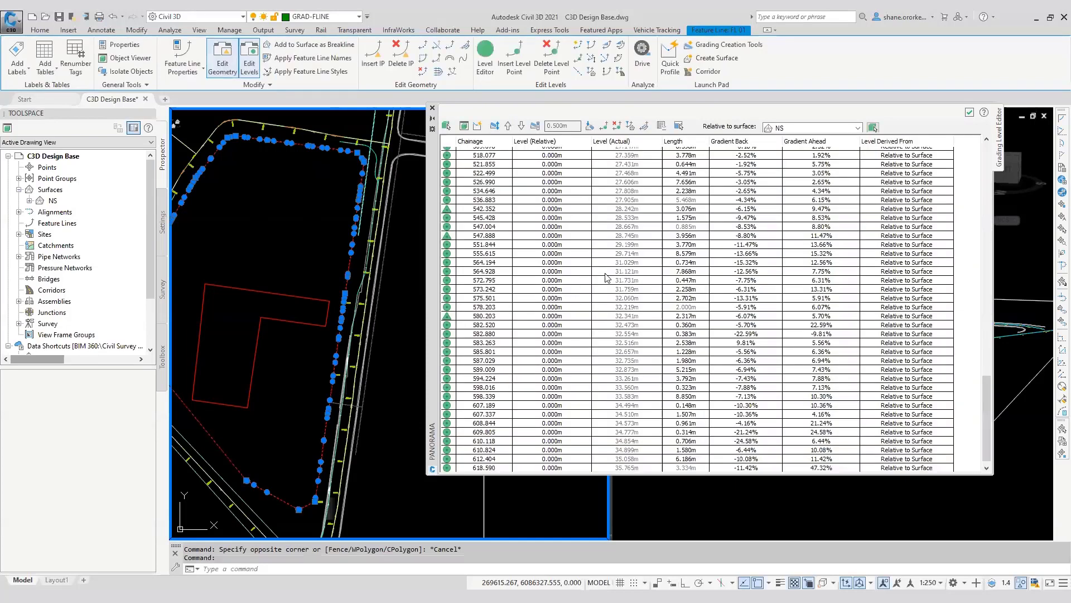
{"action": "scroll", "coordinate": [778, 307], "scroll_direction": "up", "scroll_amount": 3}
{"action": "left_click_drag", "start_coordinate": [987, 407], "coordinate": [986, 190]}
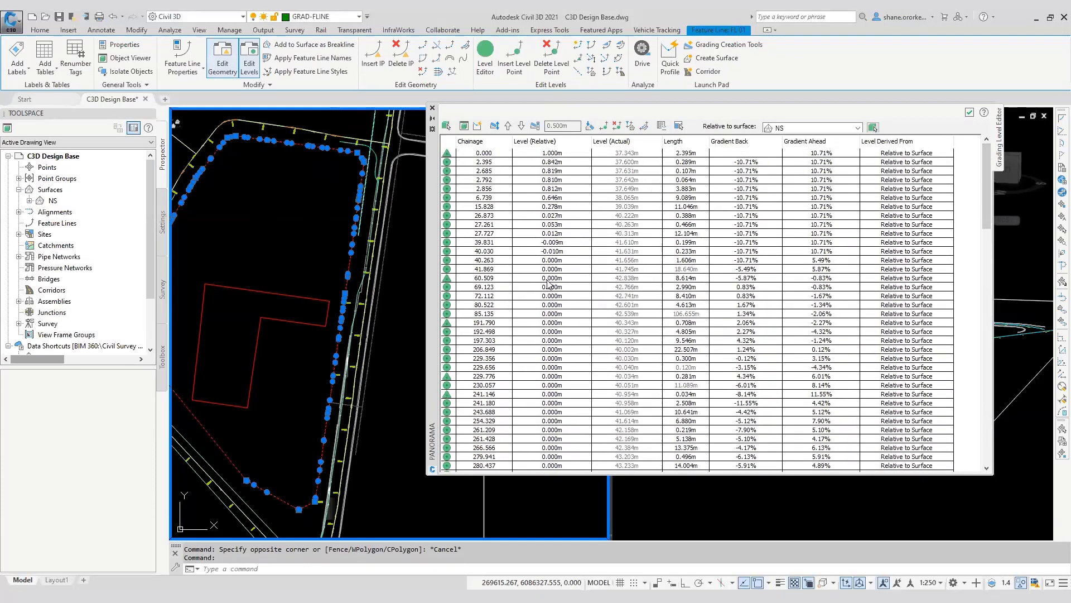
{"action": "left_click", "coordinate": [742, 162]}
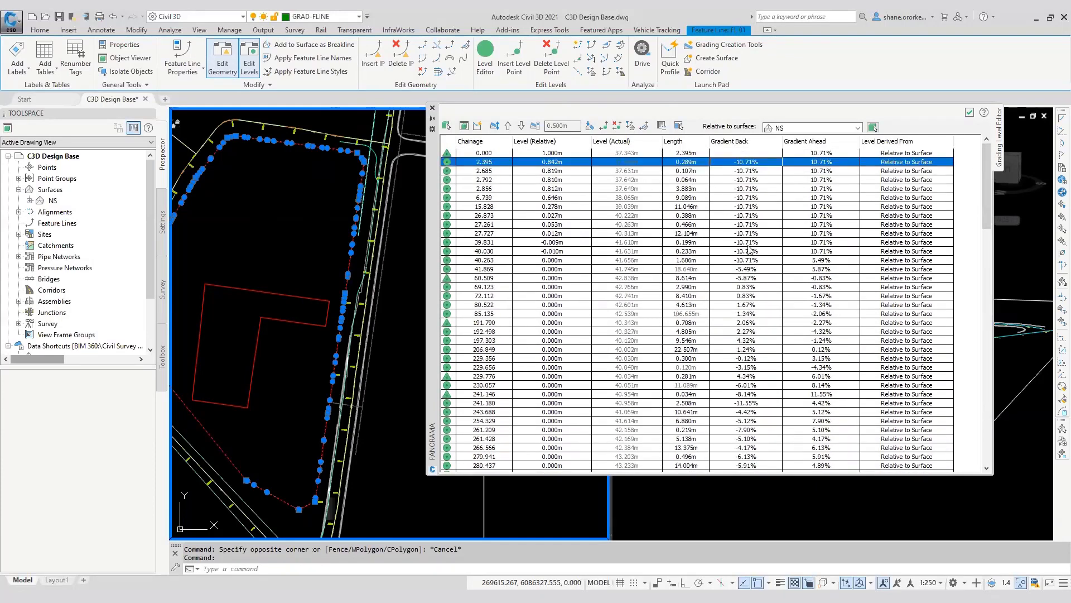
{"action": "left_click", "coordinate": [750, 260], "text": "shift"}
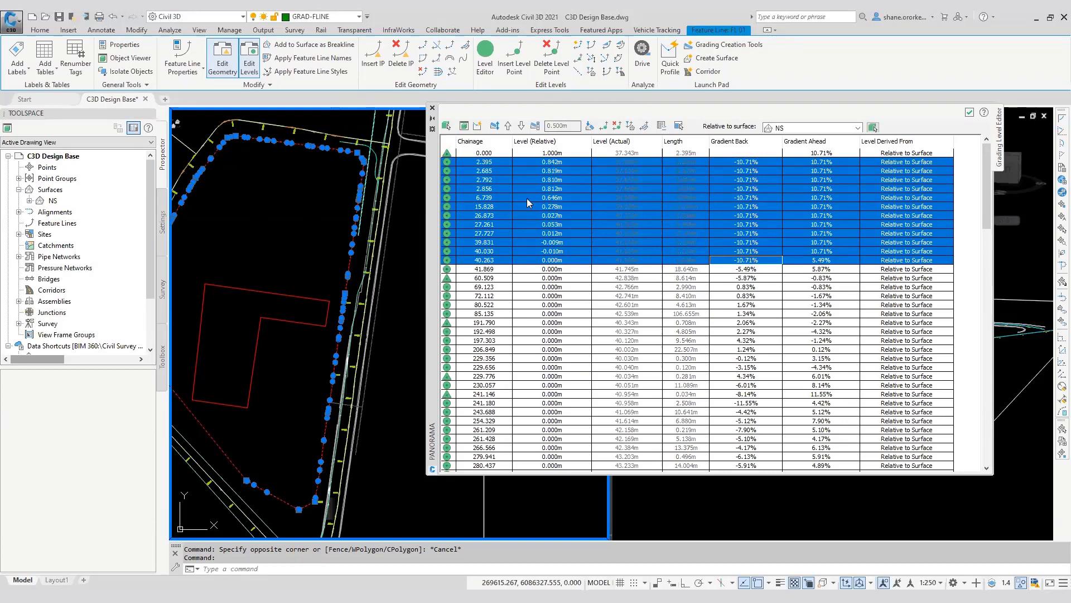
Set the relative levels from chainage 0.000 to 40.263 to 0.000 m, and close the Level Editor with the feature line deselected
{"action": "left_click", "coordinate": [554, 261]}
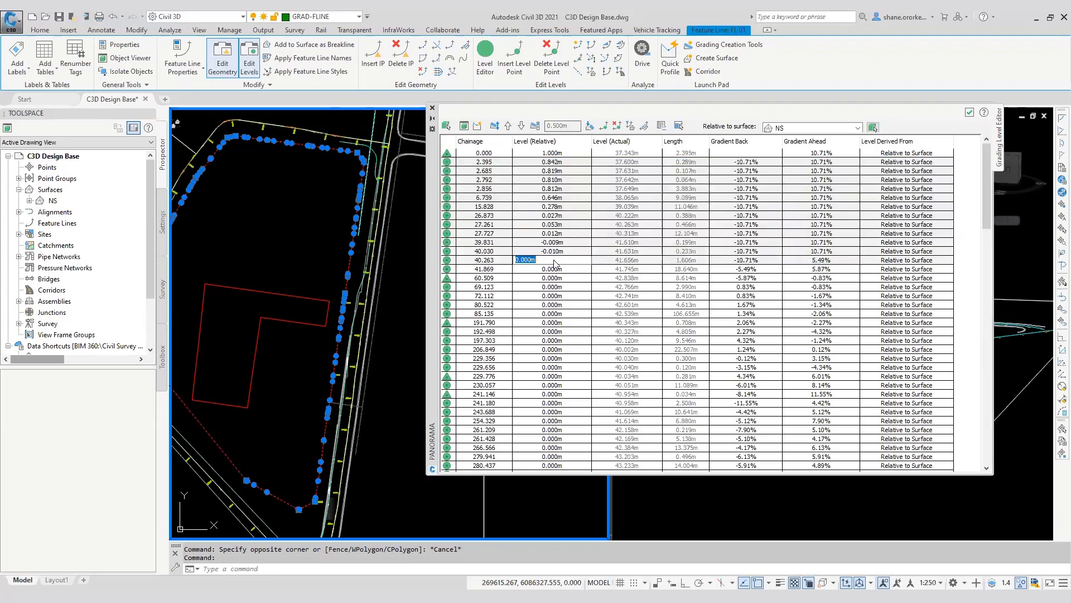
{"action": "left_click", "coordinate": [561, 154], "text": "shift"}
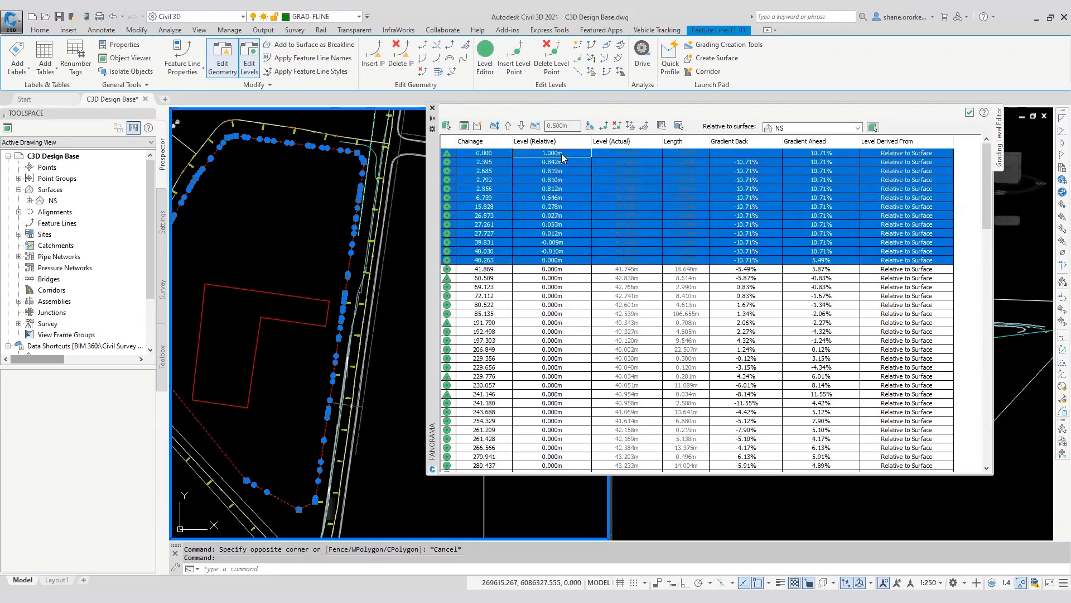
{"action": "left_click", "coordinate": [561, 154]}
{"action": "type", "text": "0"}
{"action": "key", "text": "Return"}
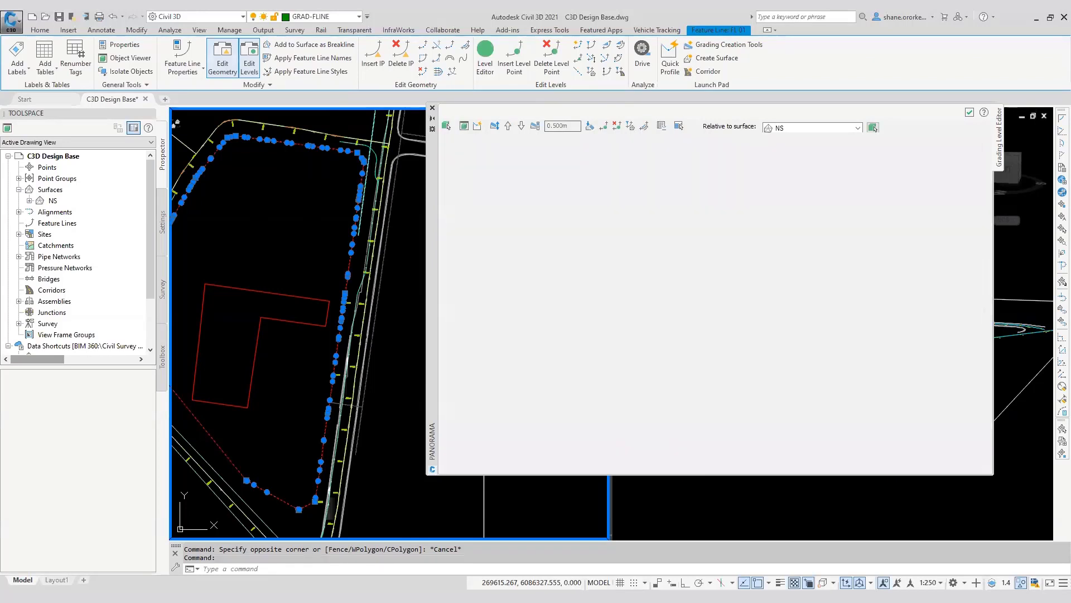
{"action": "left_click_drag", "start_coordinate": [985, 390], "coordinate": [969, 155]}
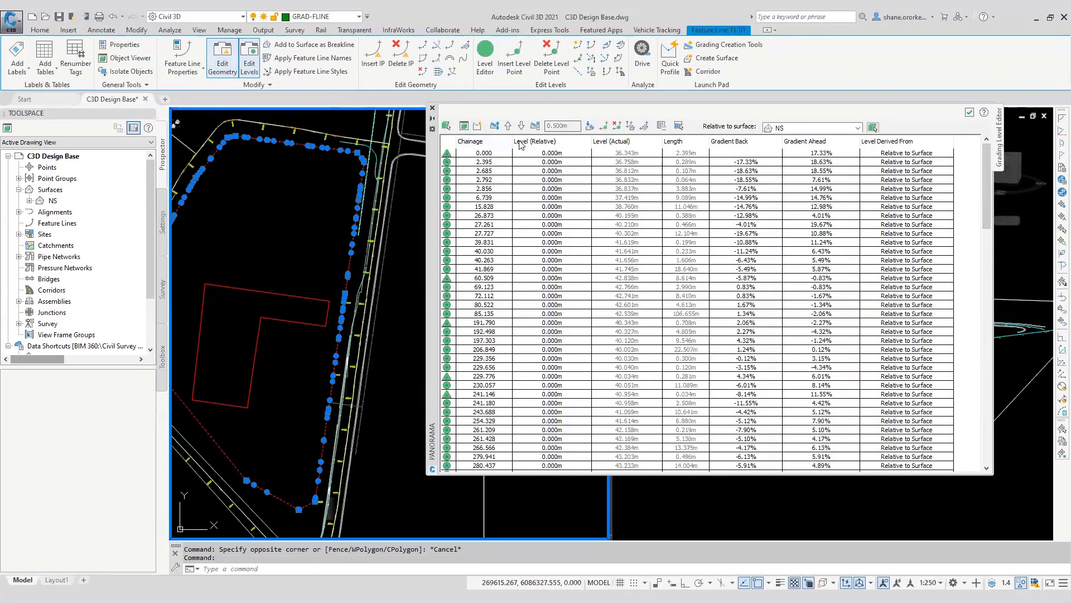
{"action": "left_click", "coordinate": [432, 108]}
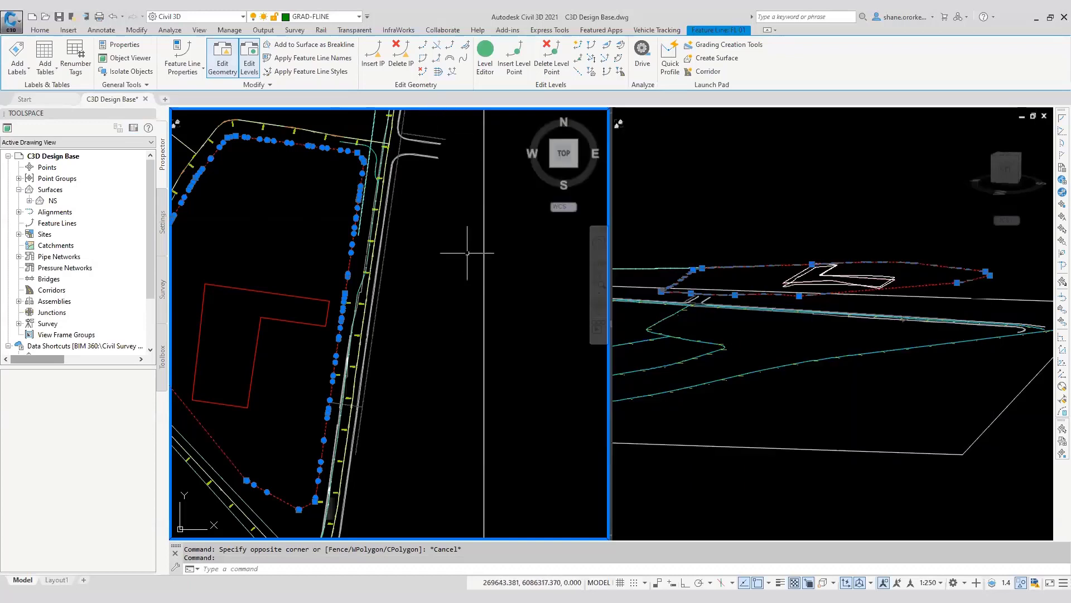
{"action": "key", "text": "Escape"}
{"action": "key", "text": "Escape"}
Create a triangulation surface named New Site with the default Contours - Design 1m style
{"action": "middle_click_drag", "start_coordinate": [336, 392], "coordinate": [500, 357]}
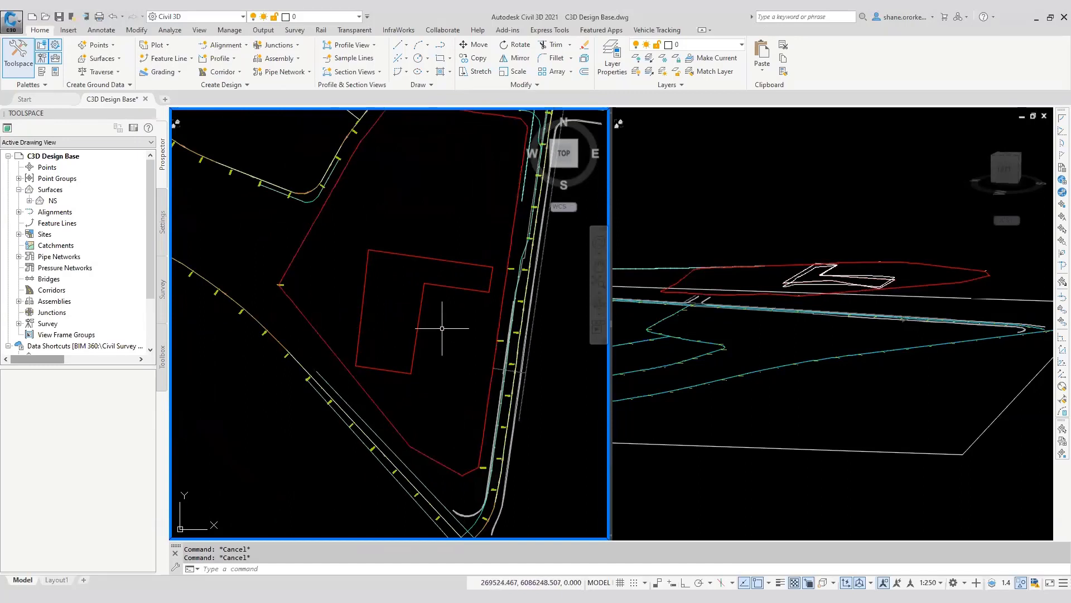
{"action": "mouse_move", "coordinate": [442, 329]}
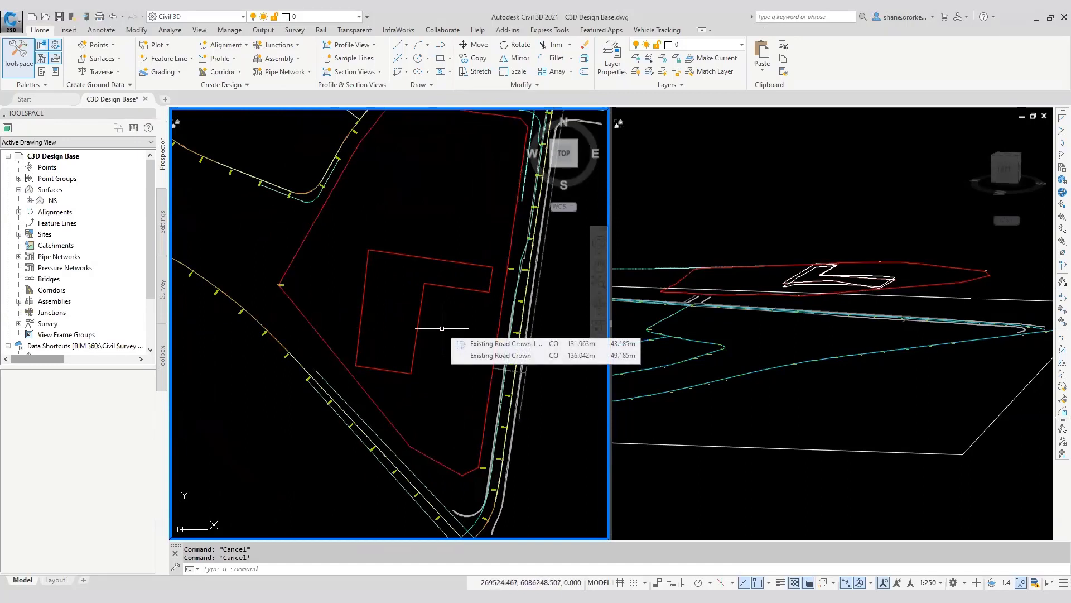
{"action": "right_click", "coordinate": [63, 192]}
{"action": "left_click", "coordinate": [78, 198]}
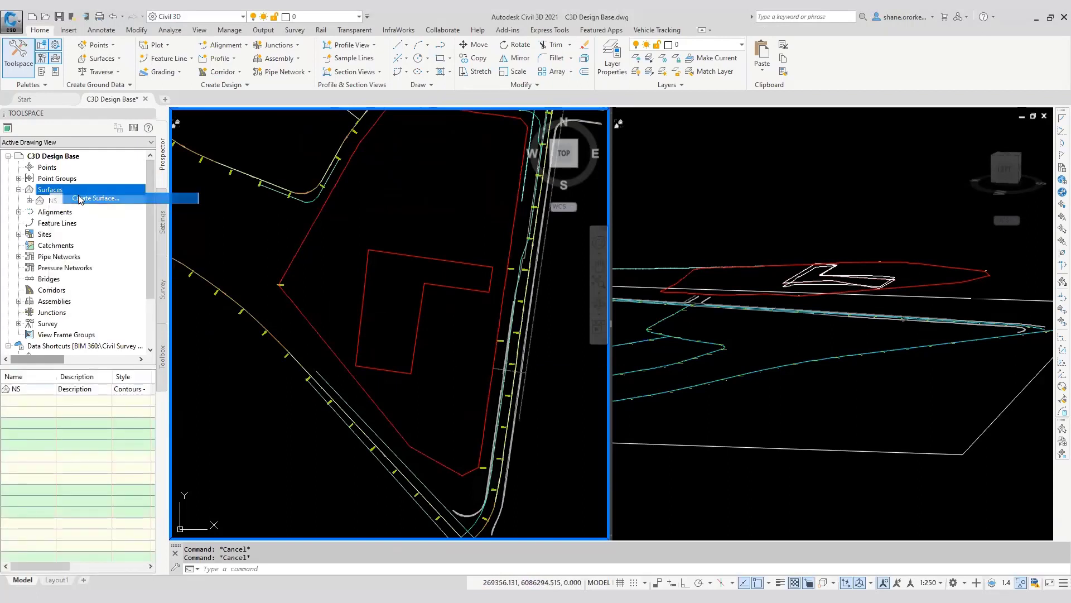
{"action": "left_click", "coordinate": [378, 272]}
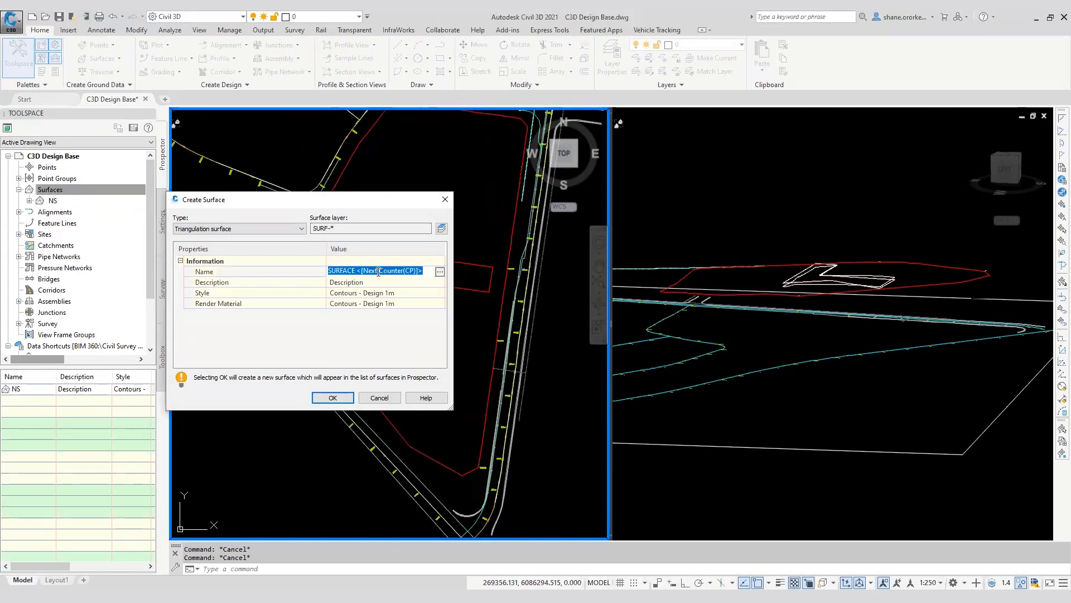
{"action": "type", "text": "New Site"}
{"action": "left_click", "coordinate": [330, 398]}
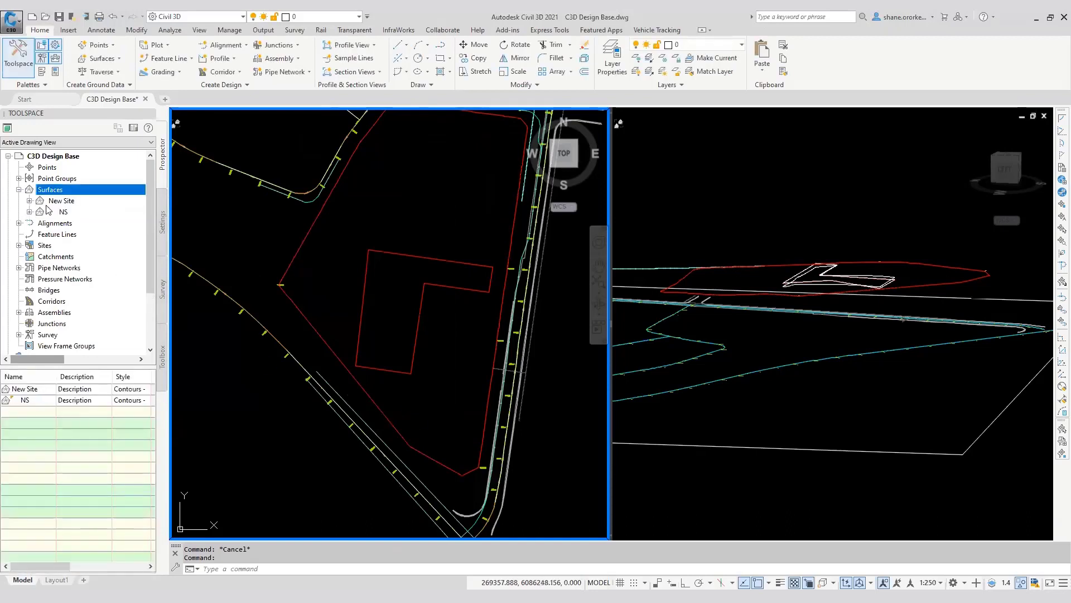
Add the building pad and boundary feature lines to the New Site surface as standard breaklines described "some features", with a 10 m supplementing distance
{"action": "left_click", "coordinate": [30, 200]}
{"action": "left_click", "coordinate": [40, 235]}
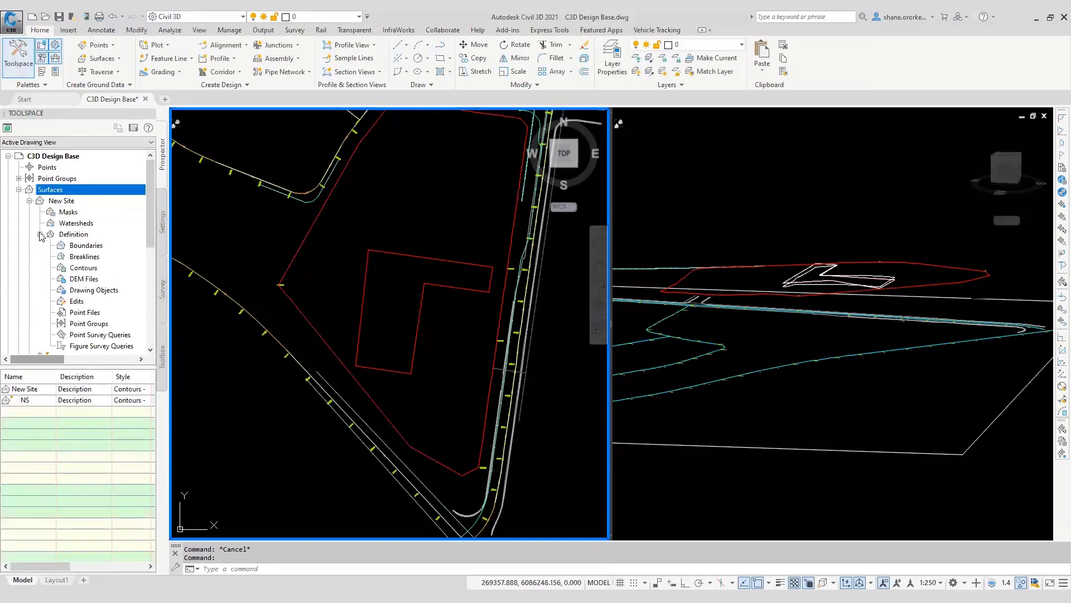
{"action": "right_click", "coordinate": [95, 258]}
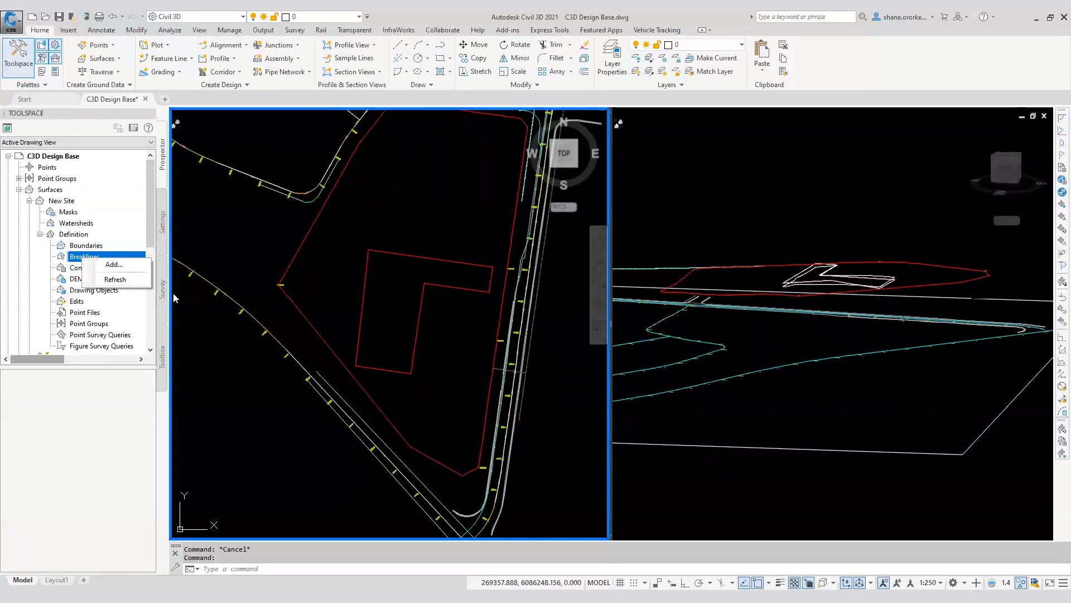
{"action": "left_click", "coordinate": [420, 312]}
{"action": "left_click", "coordinate": [375, 291]}
{"action": "left_click", "coordinate": [360, 272]}
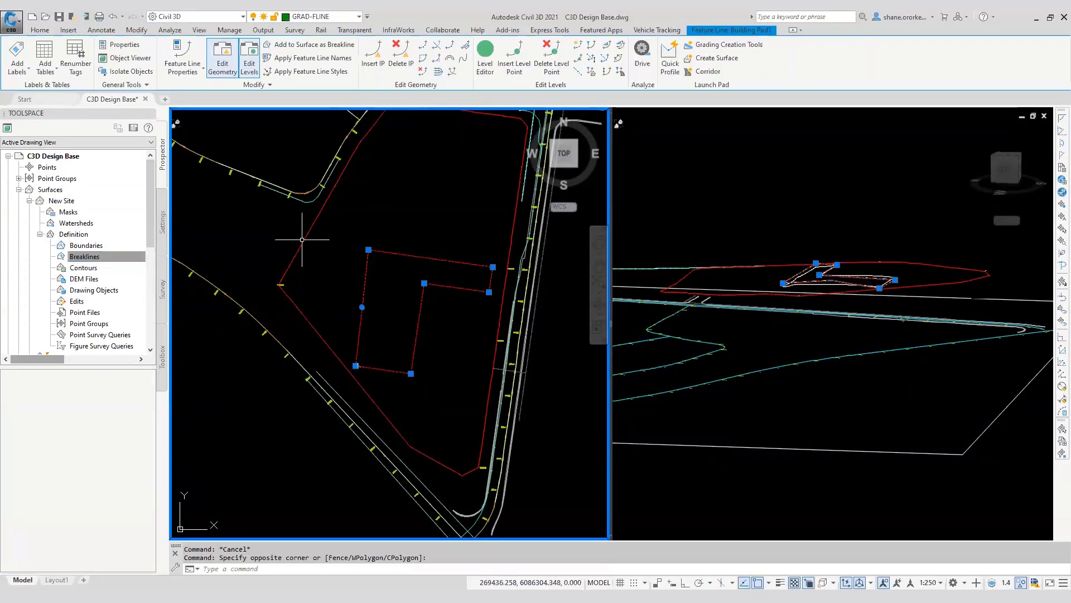
{"action": "left_click", "coordinate": [304, 242]}
{"action": "right_click", "coordinate": [330, 252]}
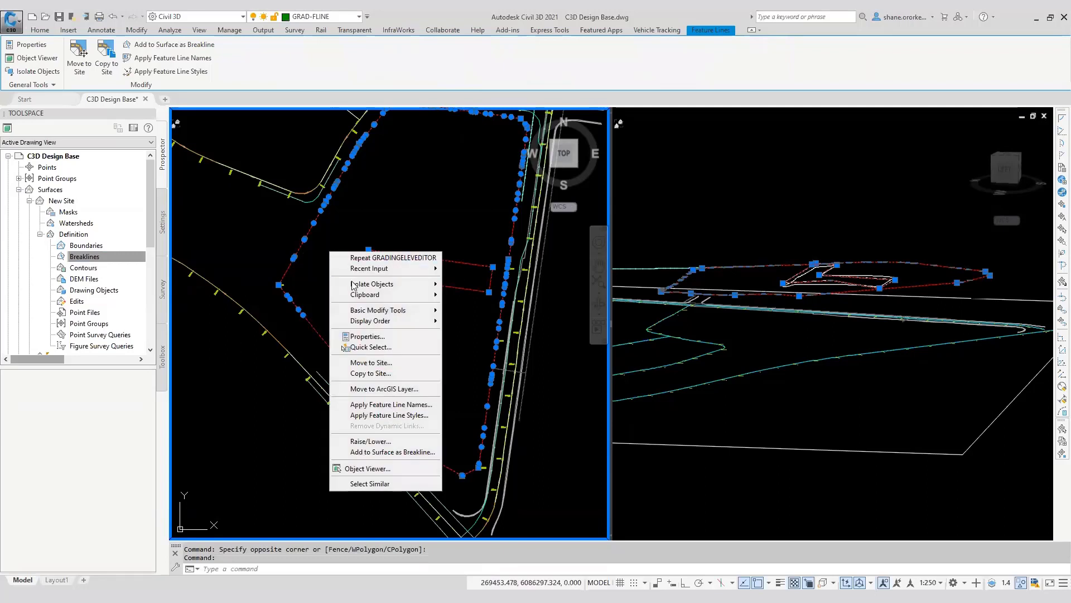
{"action": "left_click", "coordinate": [377, 453]}
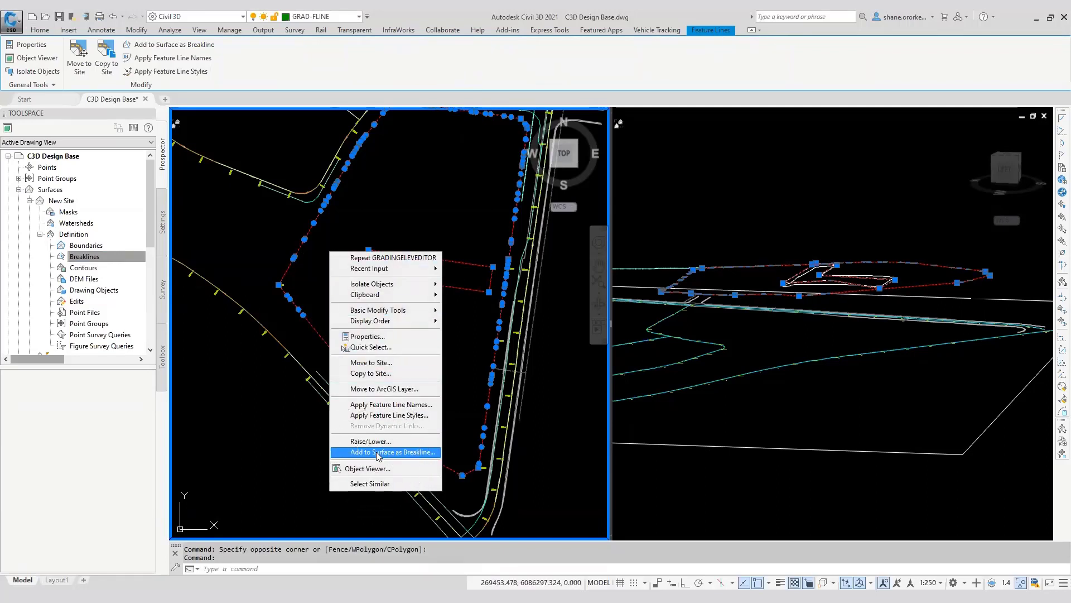
{"action": "right_click", "coordinate": [105, 257]}
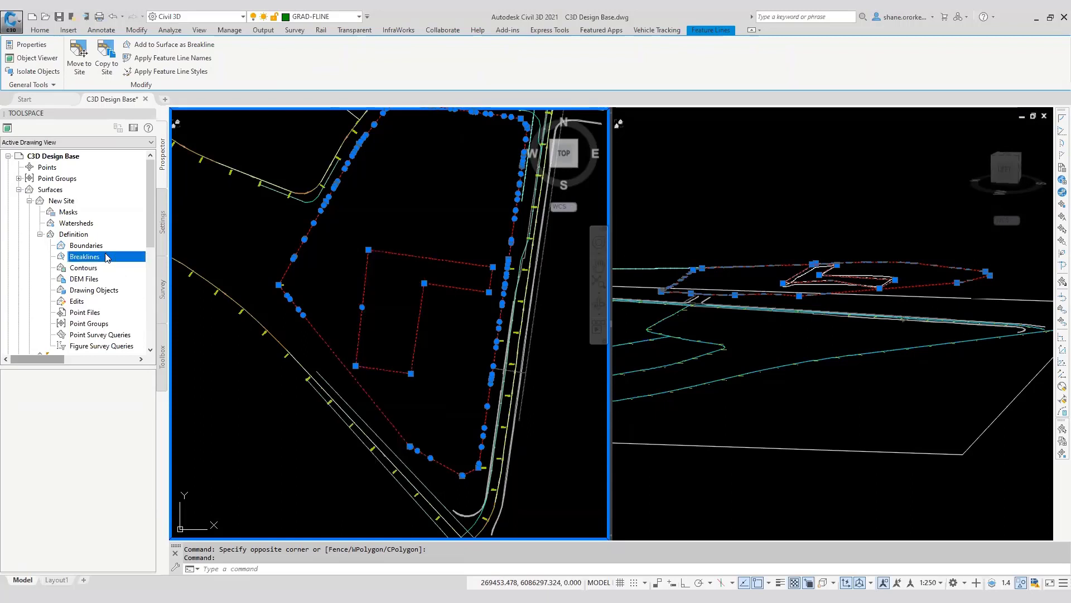
{"action": "left_click", "coordinate": [136, 260]}
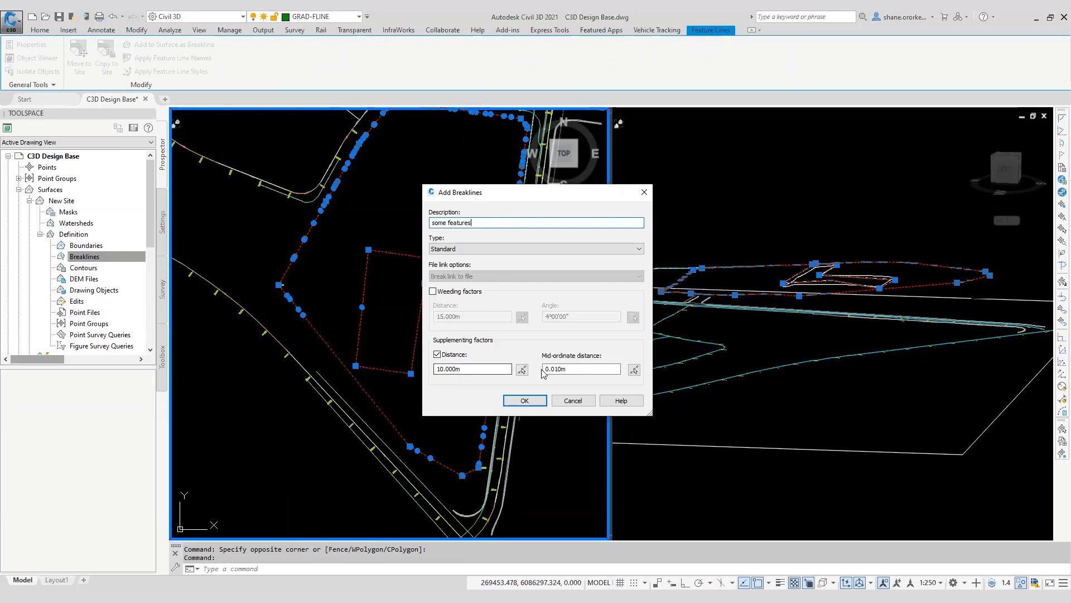
{"action": "left_click", "coordinate": [524, 401]}
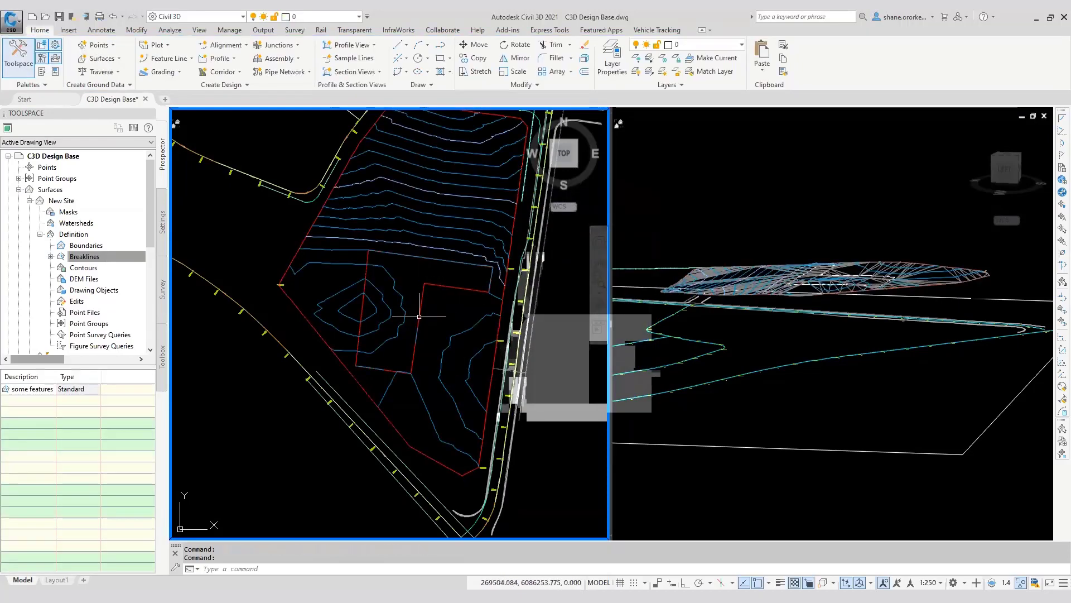
Examine the New Site surface triangulation from several sides in the 3D view
{"action": "left_click", "coordinate": [858, 298]}
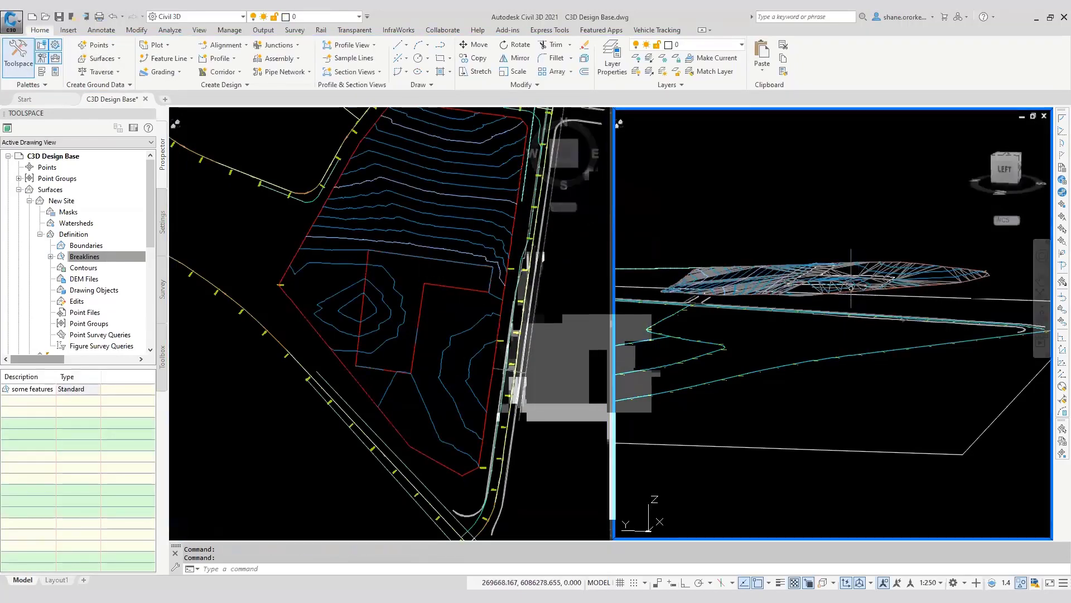
{"action": "scroll", "coordinate": [850, 288], "scroll_direction": "up", "scroll_amount": 5}
{"action": "middle_click_drag", "start_coordinate": [854, 306], "coordinate": [525, 328], "text": "shift"}
{"action": "scroll", "coordinate": [859, 293], "scroll_direction": "down", "scroll_amount": 4}
{"action": "middle_click_drag", "start_coordinate": [895, 299], "coordinate": [780, 299]}
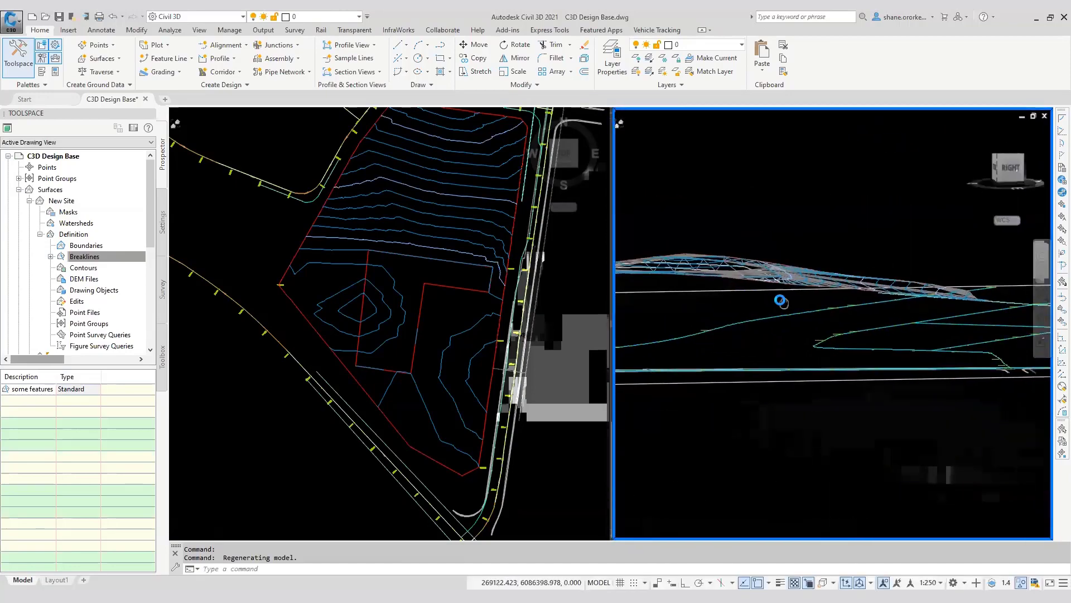
{"action": "scroll", "coordinate": [824, 304], "scroll_direction": "up", "scroll_amount": 5}
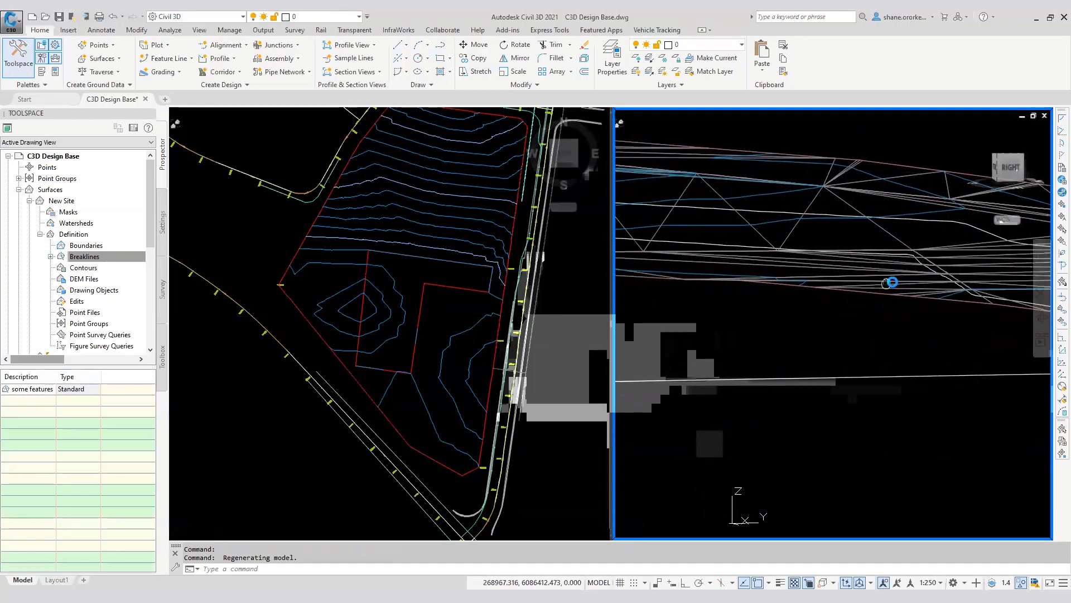
{"action": "scroll", "coordinate": [834, 303], "scroll_direction": "down", "scroll_amount": 5}
{"action": "middle_click_drag", "start_coordinate": [887, 283], "coordinate": [802, 360]}
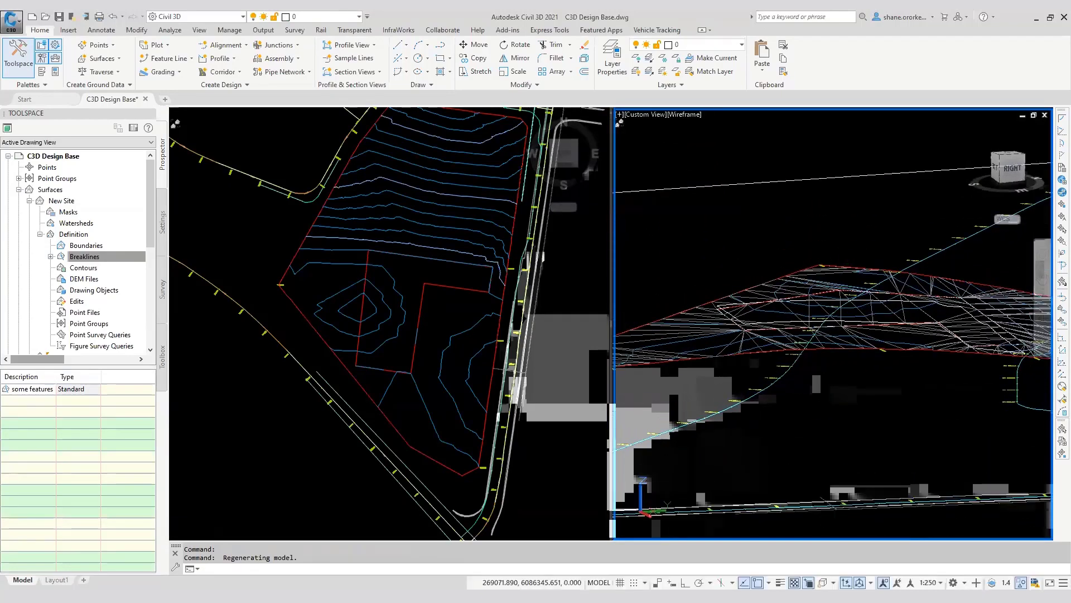
Hide the alignment crossing the surface in the 3D view, together with its chainage labels
{"action": "left_click", "coordinate": [929, 256]}
{"action": "right_click", "coordinate": [929, 257]}
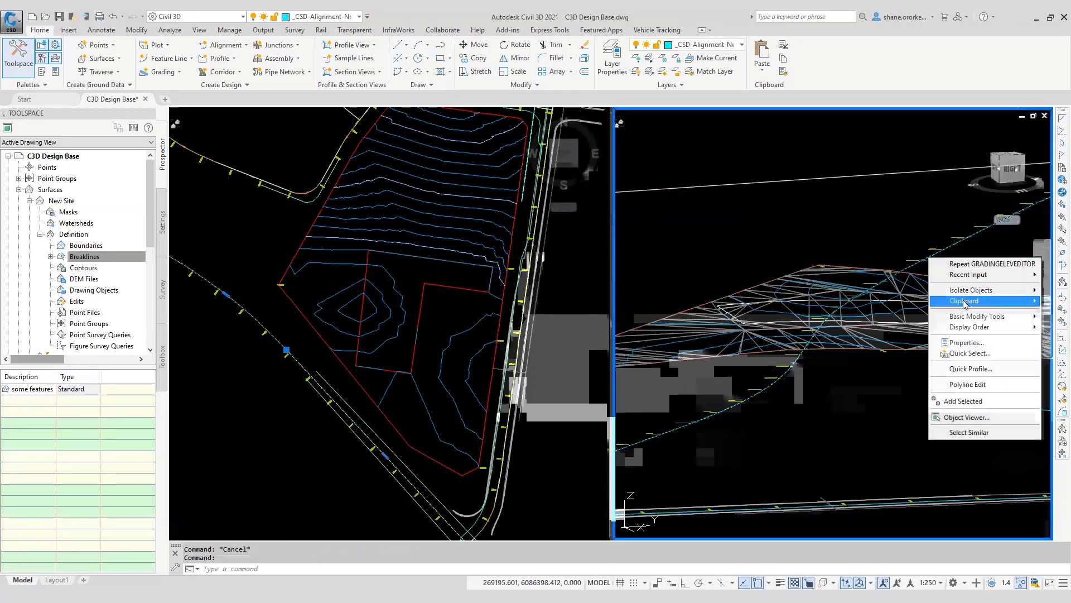
{"action": "mouse_move", "coordinate": [971, 289]}
{"action": "left_click", "coordinate": [879, 301]}
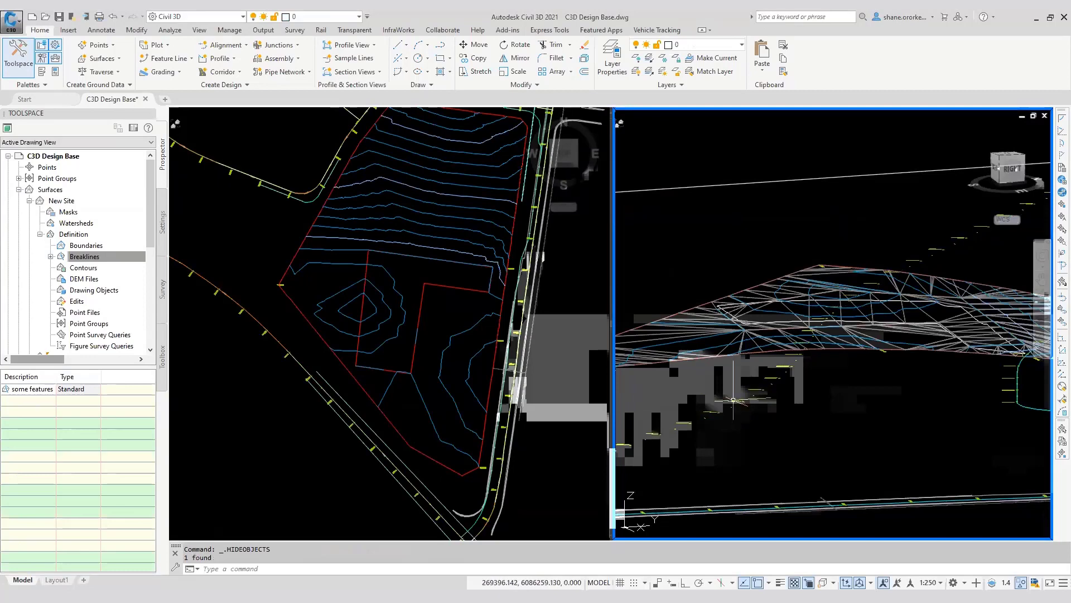
{"action": "left_click", "coordinate": [733, 399]}
{"action": "right_click", "coordinate": [733, 399]}
{"action": "mouse_move", "coordinate": [804, 211]}
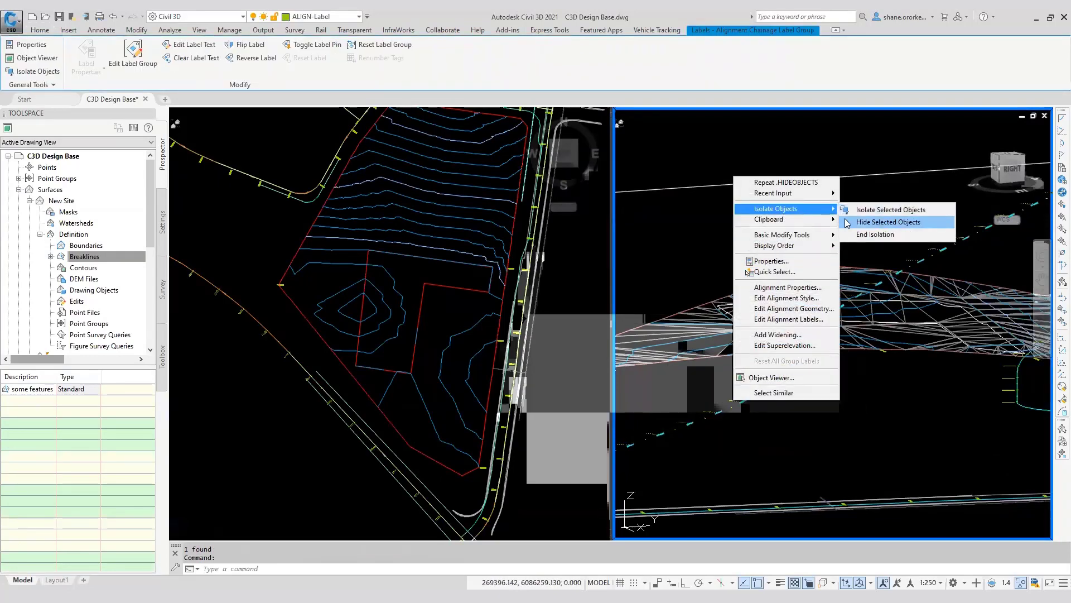
{"action": "left_click", "coordinate": [887, 221]}
Move the building pad feature line a short distance north and slightly west within the site boundary
{"action": "left_click", "coordinate": [422, 305]}
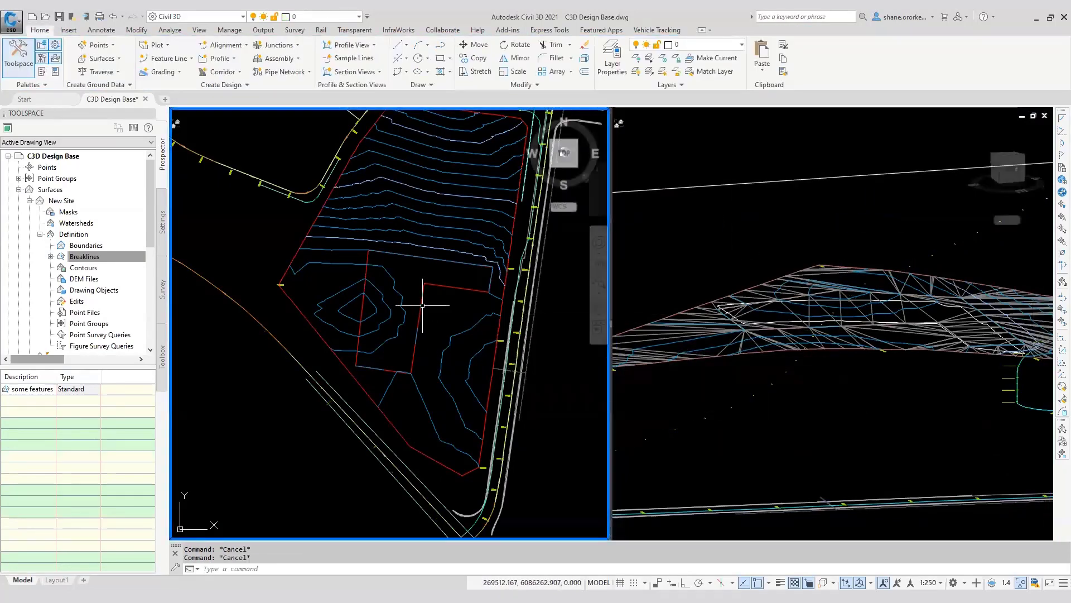
{"action": "left_click", "coordinate": [422, 306]}
{"action": "type", "text": "m"}
{"action": "key", "text": "Return"}
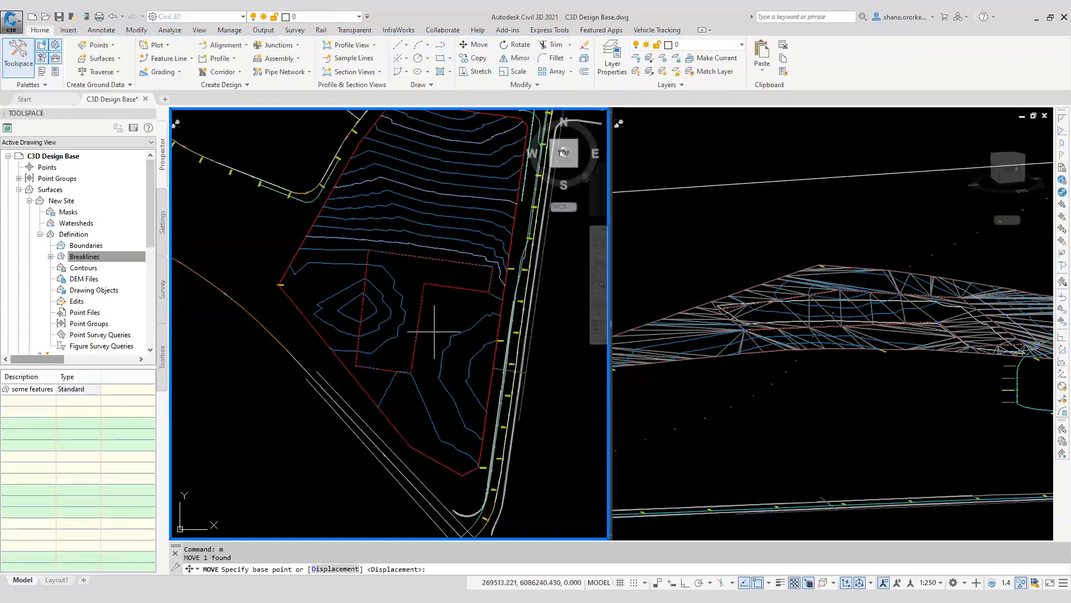
{"action": "left_click", "coordinate": [421, 313]}
{"action": "left_click", "coordinate": [408, 281]}
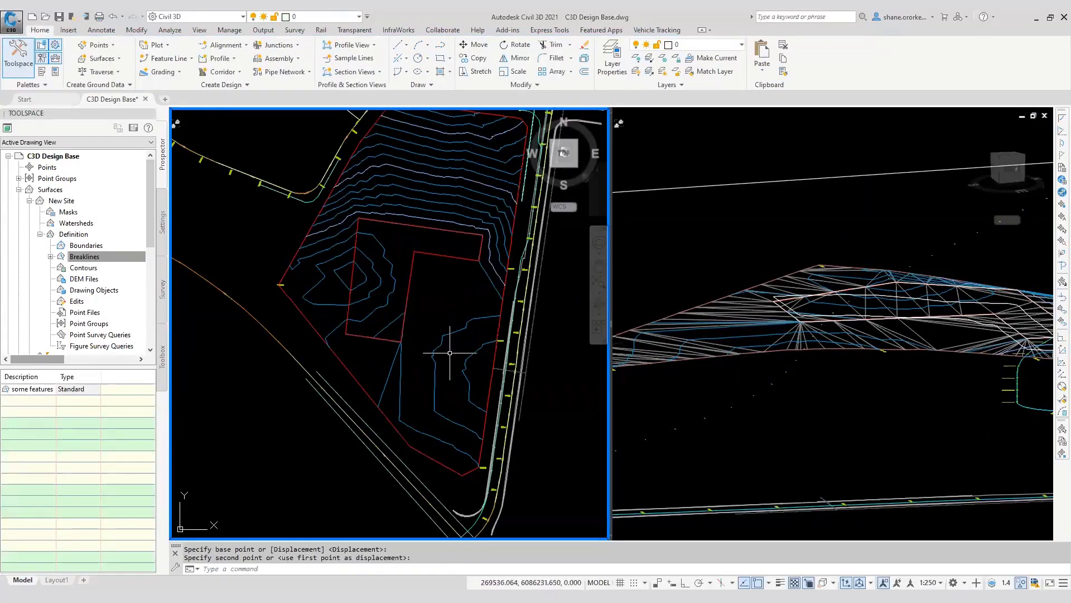
Add one-point slope labels to the New Site surface southeast and south of the building pad
{"action": "scroll", "coordinate": [449, 353], "scroll_direction": "up", "scroll_amount": 3}
{"action": "left_click", "coordinate": [431, 342]}
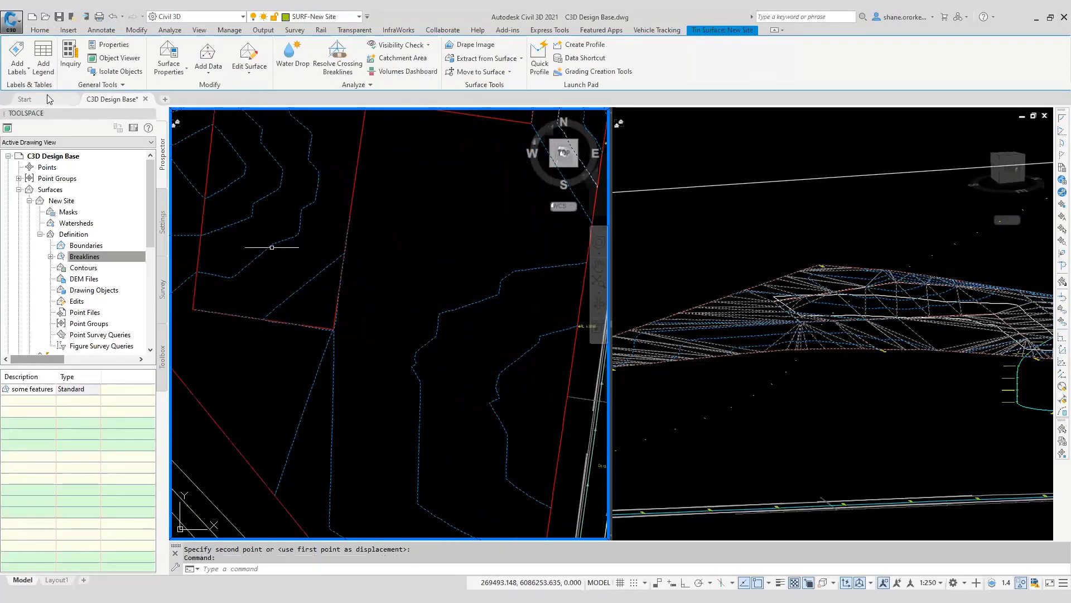
{"action": "left_click", "coordinate": [17, 59]}
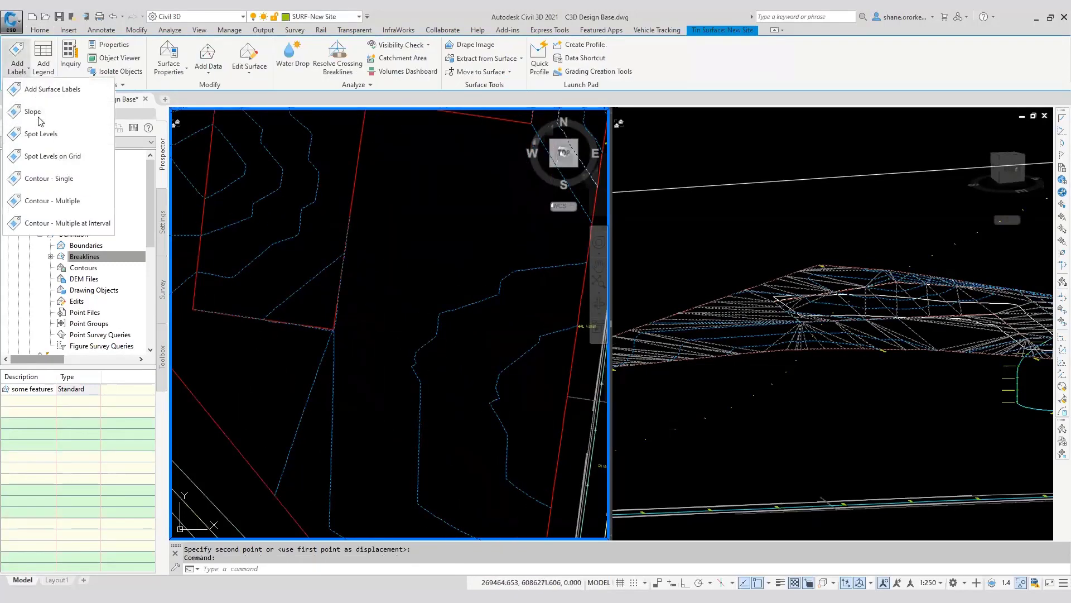
{"action": "left_click", "coordinate": [33, 112]}
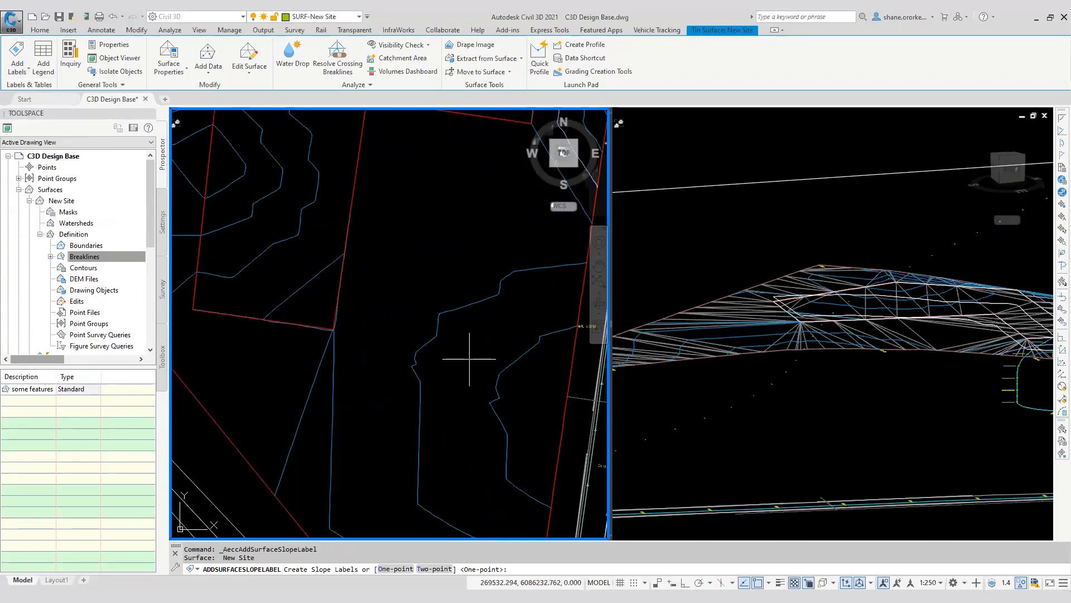
{"action": "key", "text": "Return"}
{"action": "left_click", "coordinate": [444, 349]}
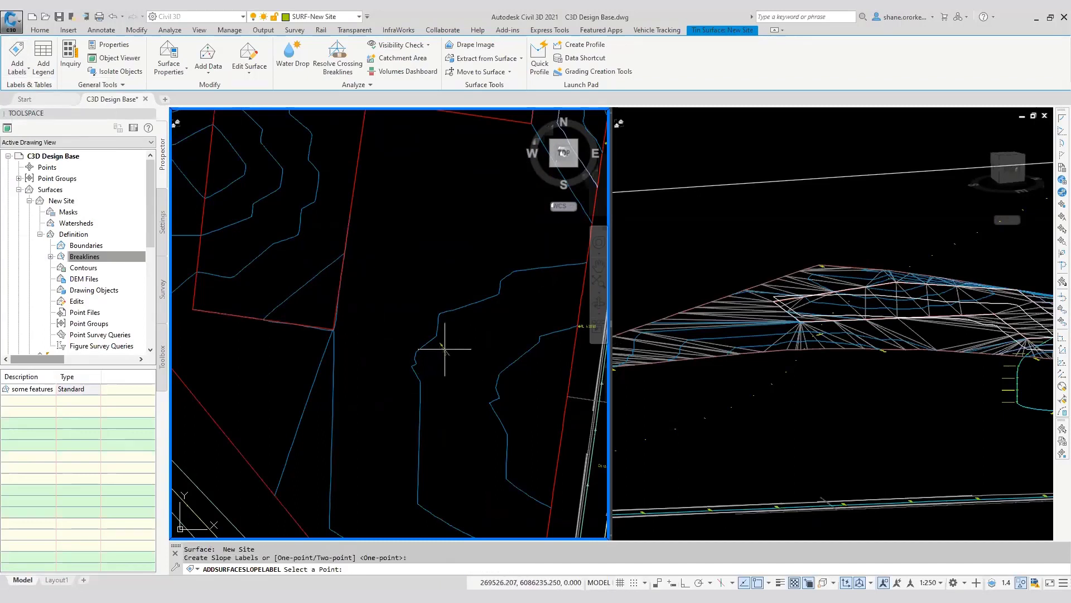
{"action": "left_click", "coordinate": [248, 400]}
Place further one-point slope labels west, northwest and north of the building pad, and check their slope values
{"action": "middle_click_drag", "start_coordinate": [255, 378], "coordinate": [321, 389]}
{"action": "scroll", "coordinate": [309, 397], "scroll_direction": "up", "scroll_amount": 3}
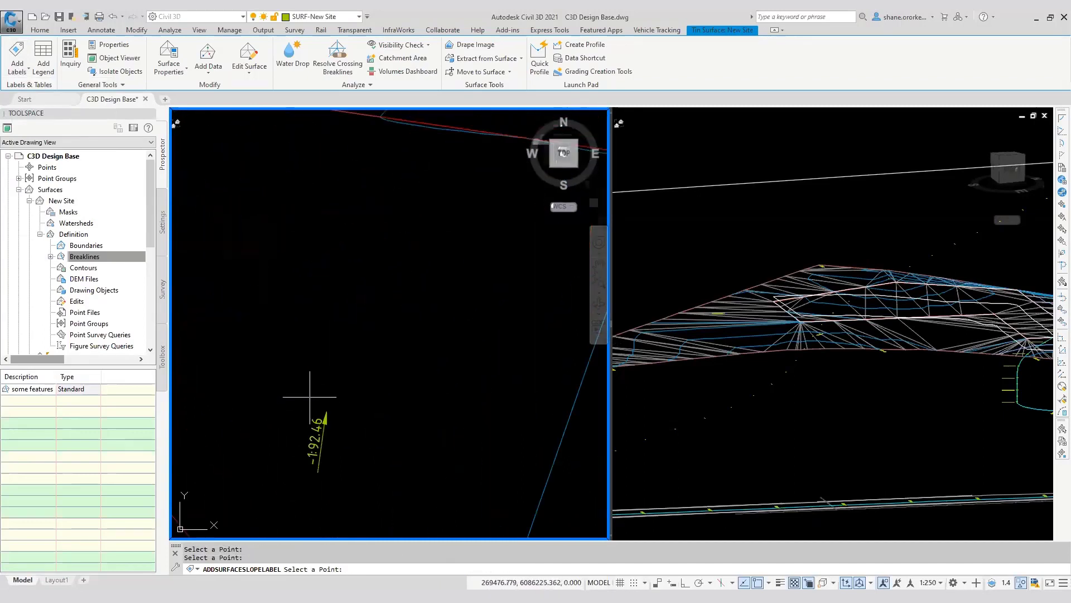
{"action": "scroll", "coordinate": [308, 393], "scroll_direction": "down", "scroll_amount": 2}
{"action": "middle_click_drag", "start_coordinate": [229, 261], "coordinate": [410, 375]}
{"action": "left_click", "coordinate": [318, 235]}
{"action": "middle_click_drag", "start_coordinate": [351, 151], "coordinate": [351, 390]}
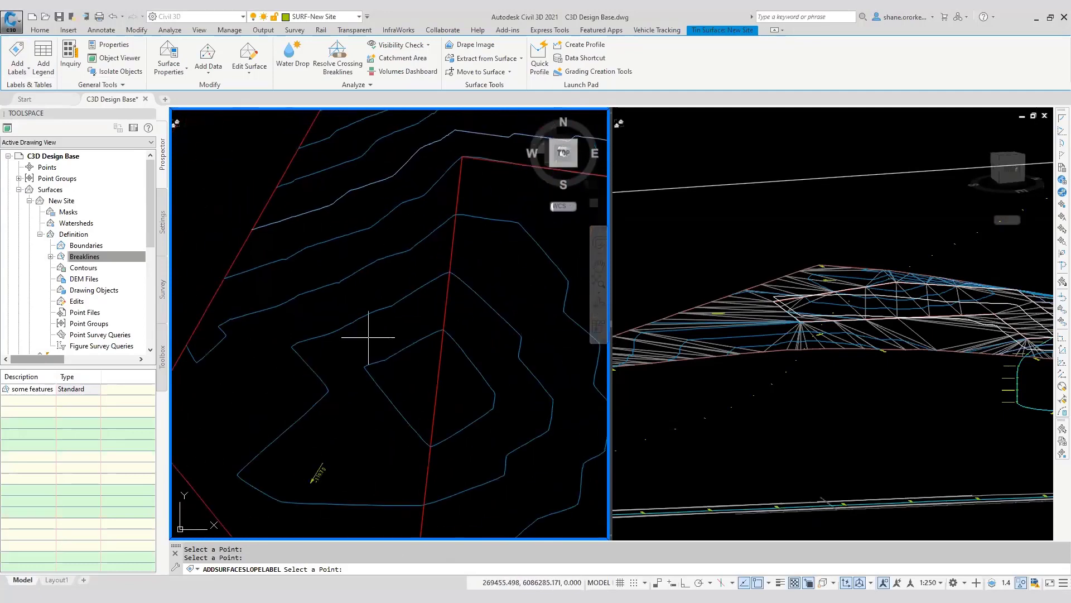
{"action": "left_click", "coordinate": [393, 208]}
{"action": "middle_click_drag", "start_coordinate": [469, 184], "coordinate": [327, 393]}
{"action": "scroll", "coordinate": [481, 276], "scroll_direction": "up", "scroll_amount": 10}
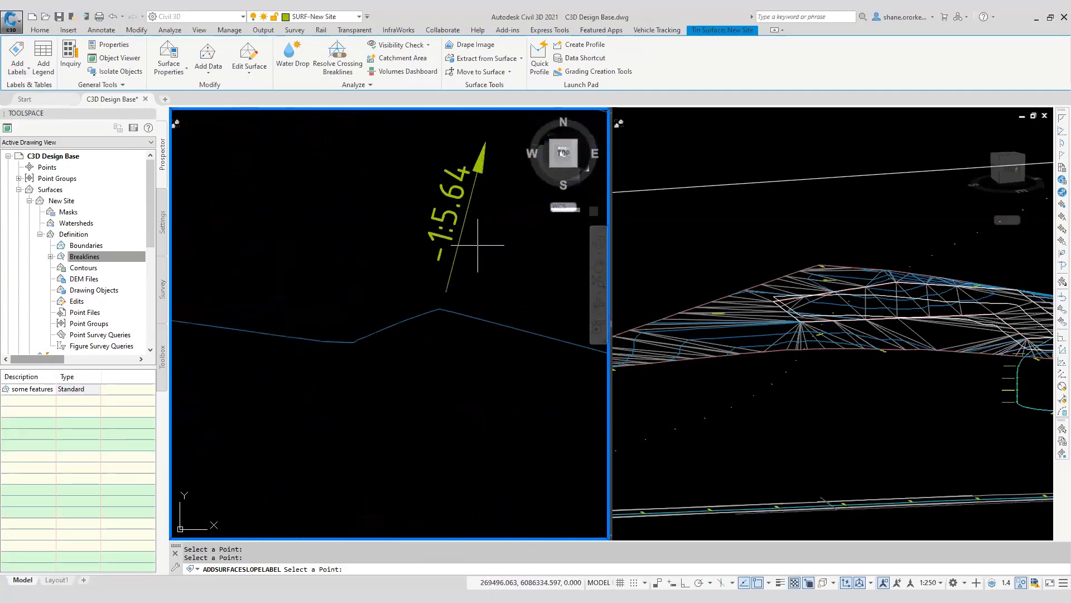
{"action": "scroll", "coordinate": [478, 244], "scroll_direction": "down", "scroll_amount": 10}
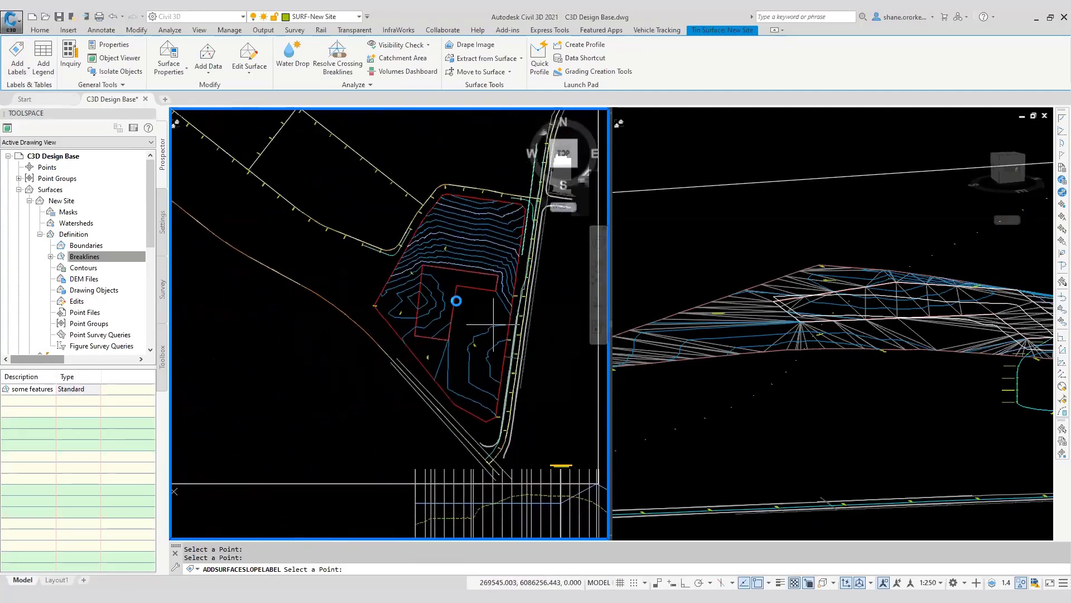
{"action": "scroll", "coordinate": [458, 325], "scroll_direction": "up", "scroll_amount": 3}
{"action": "key", "text": "Escape"}
Stretch the inner east edge of the building pad's southern leg eastward, moving both of its corners together
{"action": "left_click", "coordinate": [449, 325]}
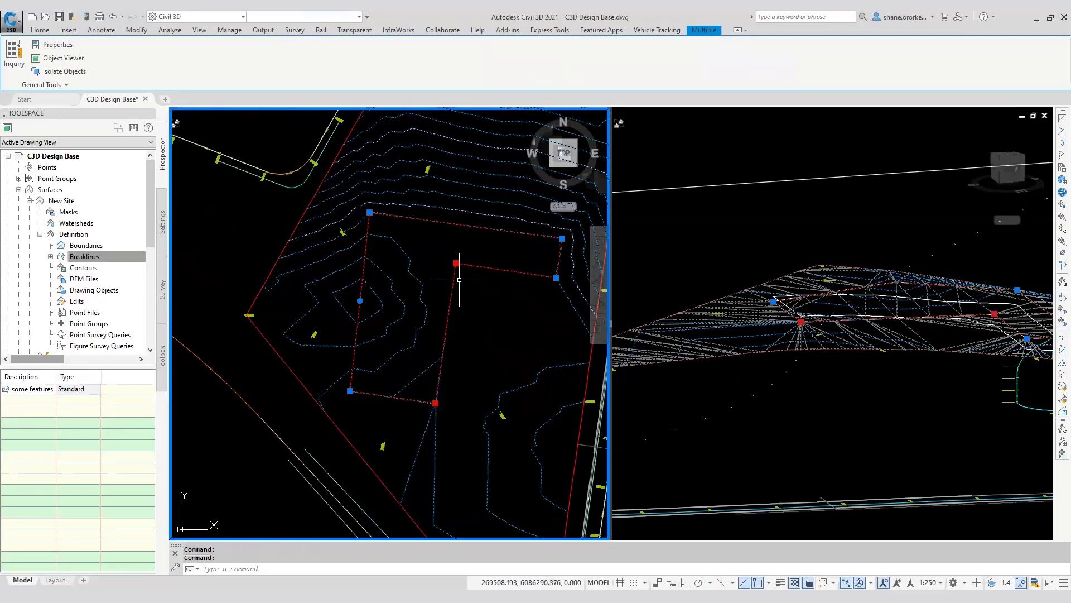
{"action": "left_click", "coordinate": [456, 260]}
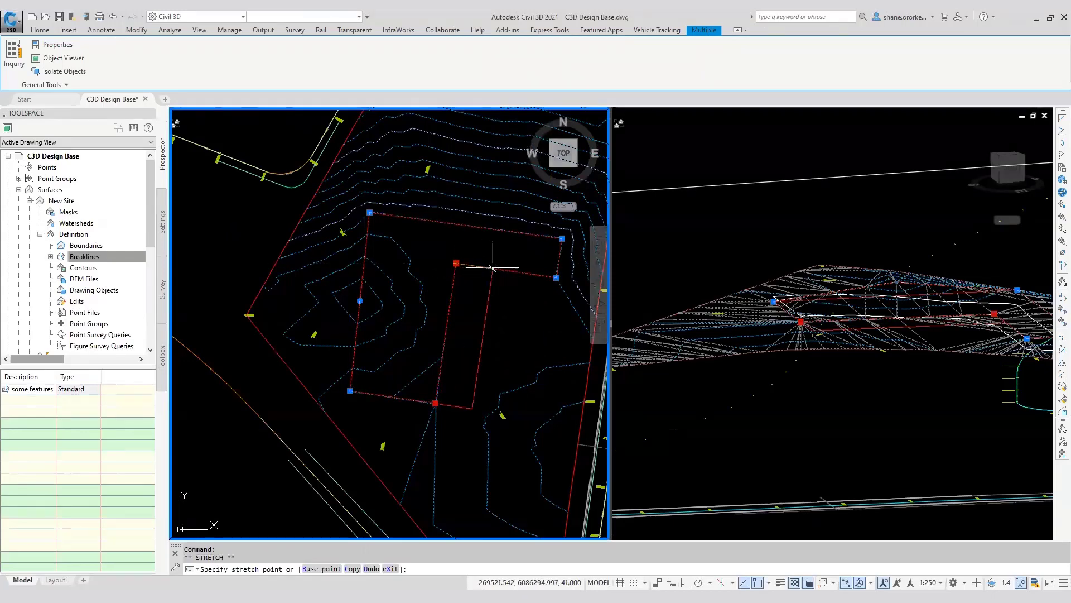
{"action": "left_click", "coordinate": [496, 269]}
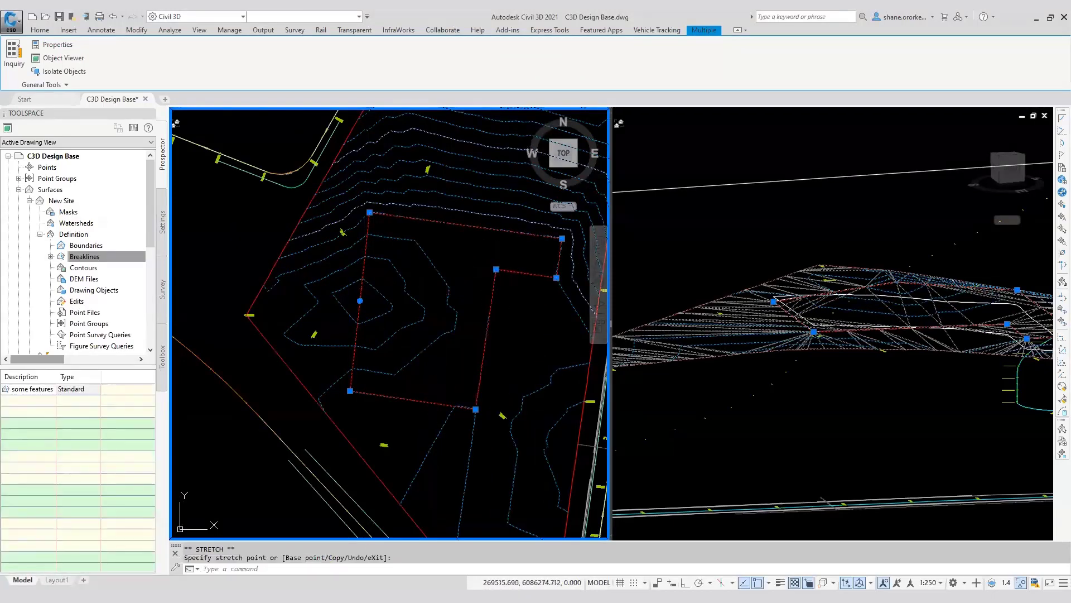
Stretch the same inner edge of the building pad back westward with both corners, and clear the selection
{"action": "left_click", "coordinate": [496, 268]}
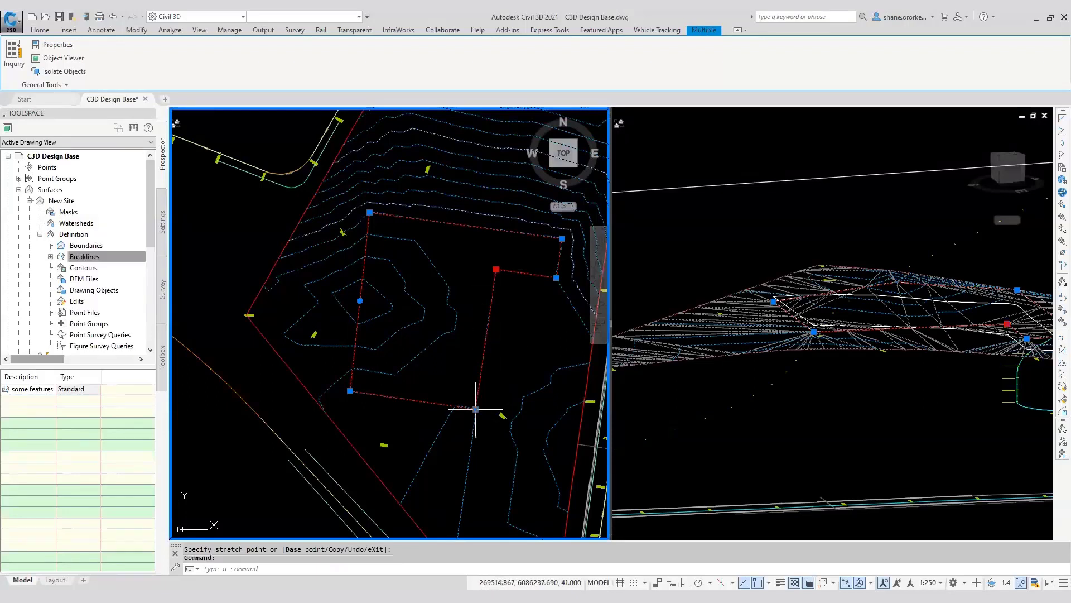
{"action": "left_click", "coordinate": [475, 409]}
{"action": "left_click", "coordinate": [475, 409]}
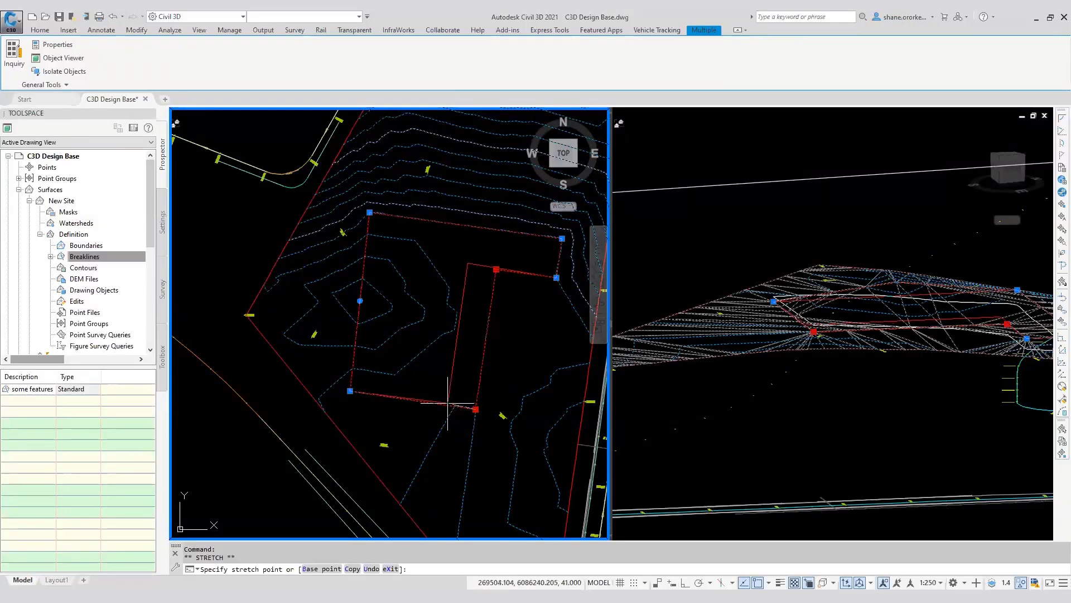
{"action": "left_click", "coordinate": [443, 404]}
{"action": "key", "text": "Escape"}
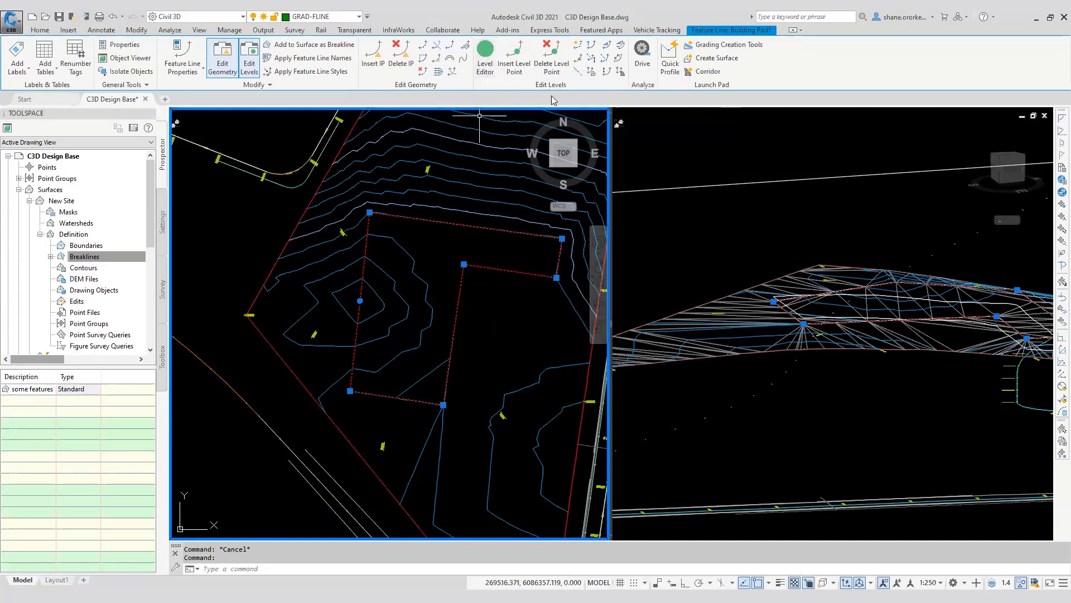
Raise the whole building pad feature line by 0.5 m
{"action": "left_click", "coordinate": [607, 73]}
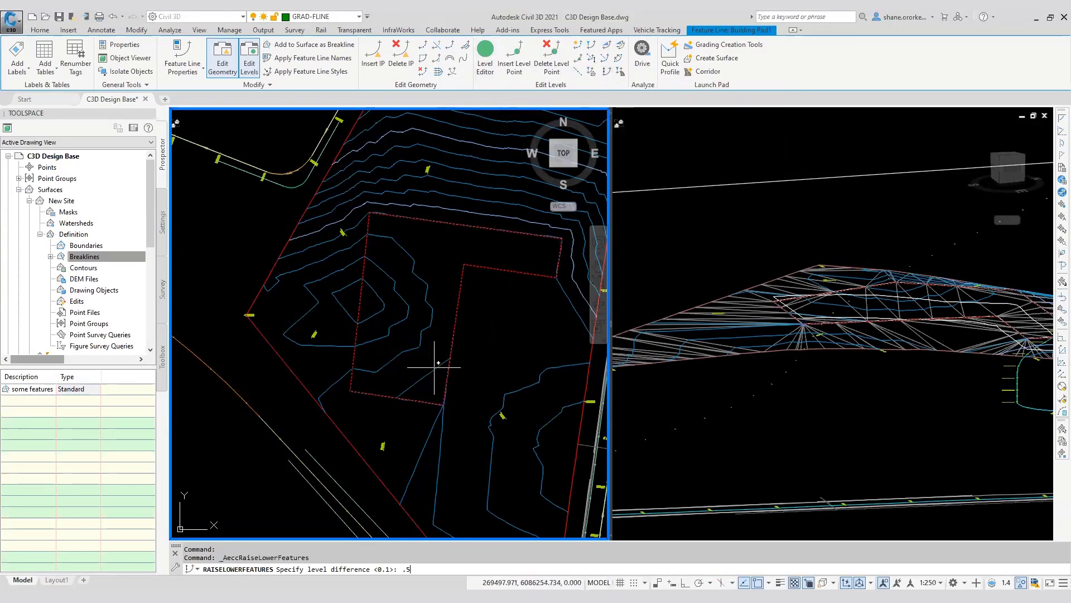
{"action": "key", "text": "Return"}
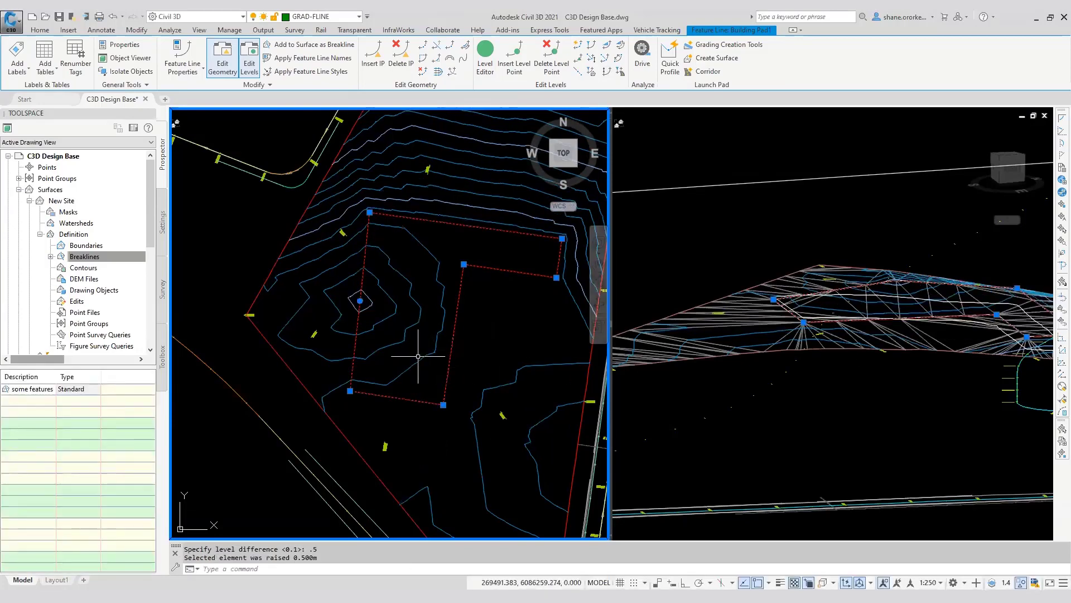
{"action": "middle_click_drag", "start_coordinate": [511, 339], "coordinate": [408, 342]}
{"action": "scroll", "coordinate": [436, 324], "scroll_direction": "up", "scroll_amount": 5}
{"action": "key", "text": "Escape"}
{"action": "key", "text": "Escape"}
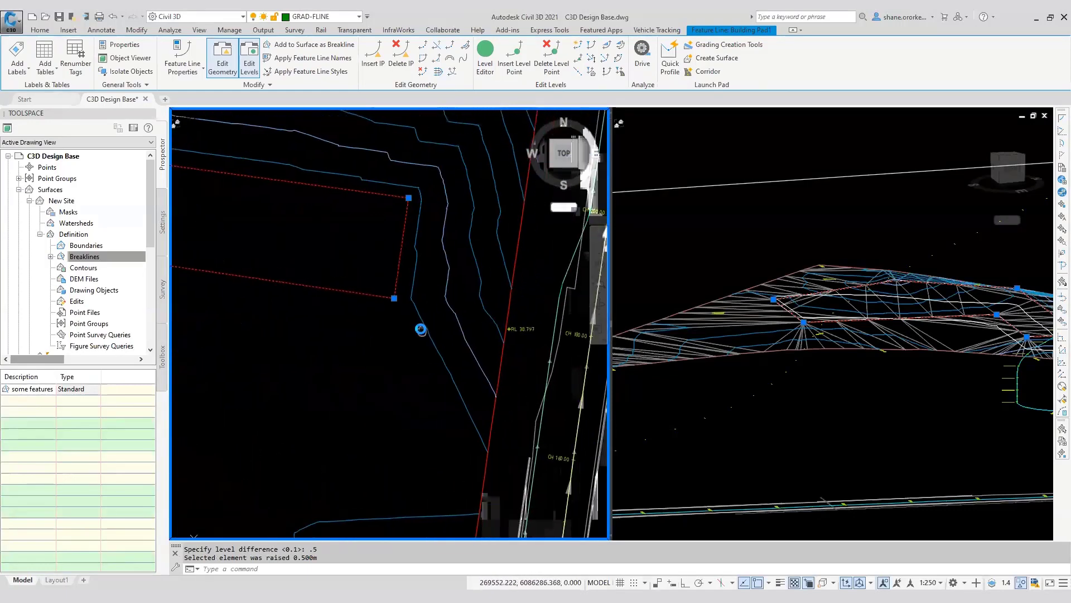
Set the level of the south corner at the building pad's east end by reference, at a 3% gradient from the site's east boundary
{"action": "left_click", "coordinate": [394, 299]}
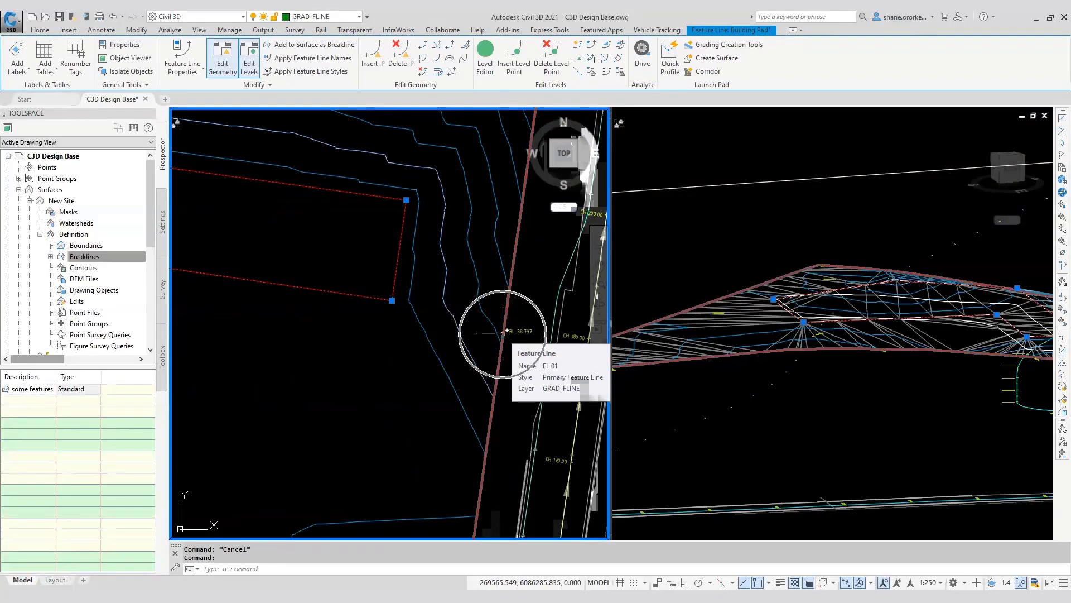
{"action": "key", "text": "Escape"}
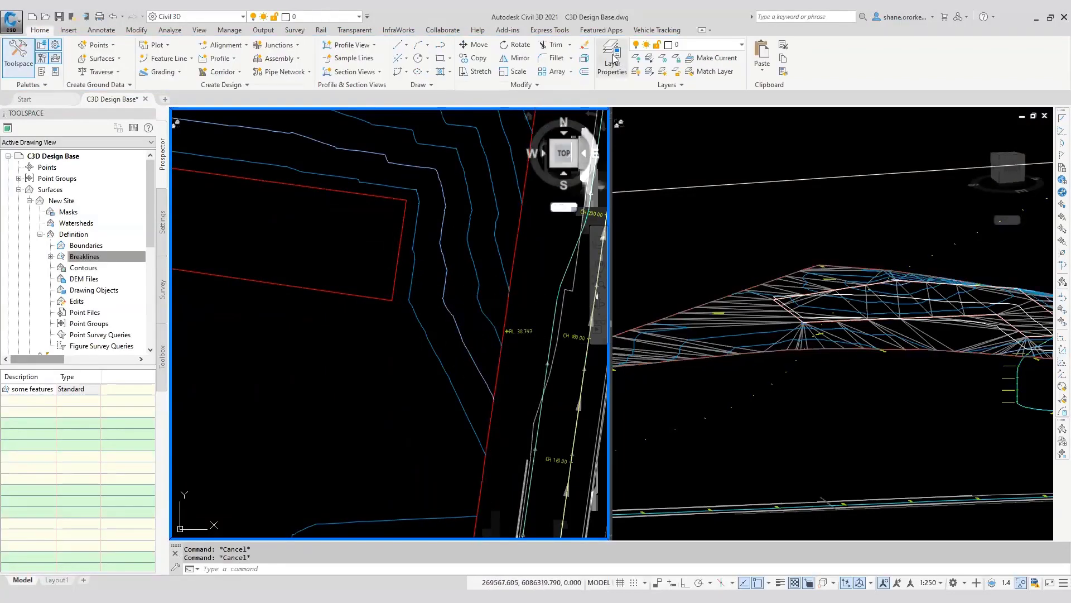
{"action": "left_click", "coordinate": [401, 239]}
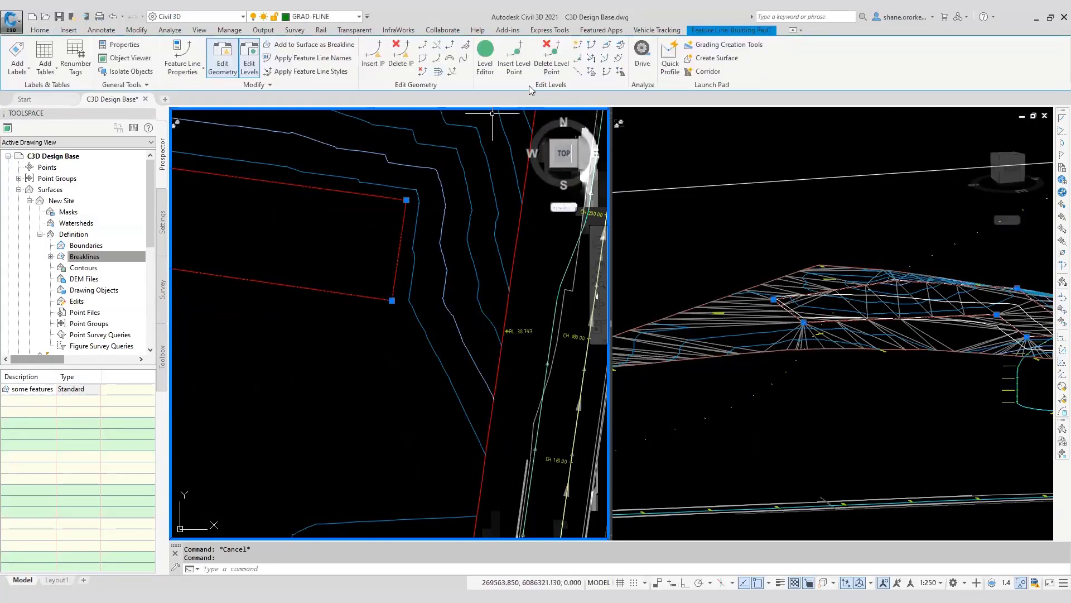
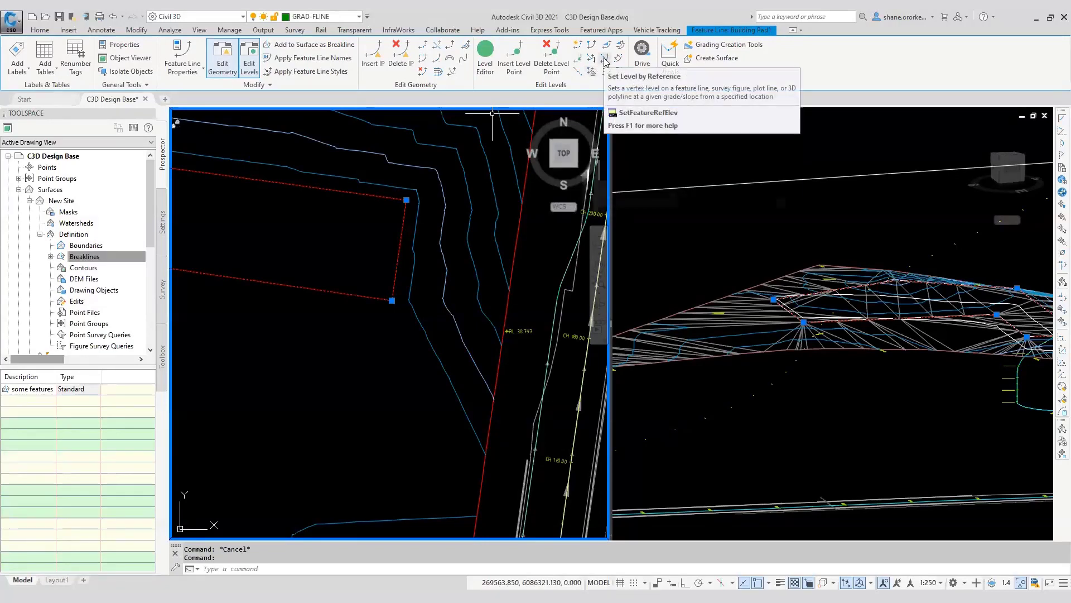
{"action": "left_click", "coordinate": [606, 60]}
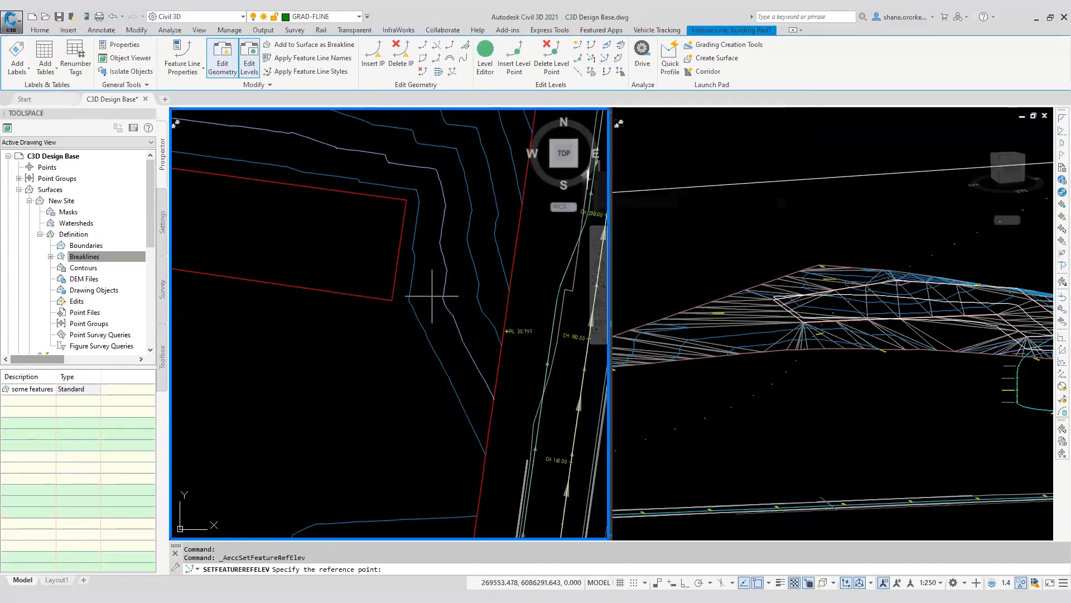
{"action": "left_click", "coordinate": [505, 321]}
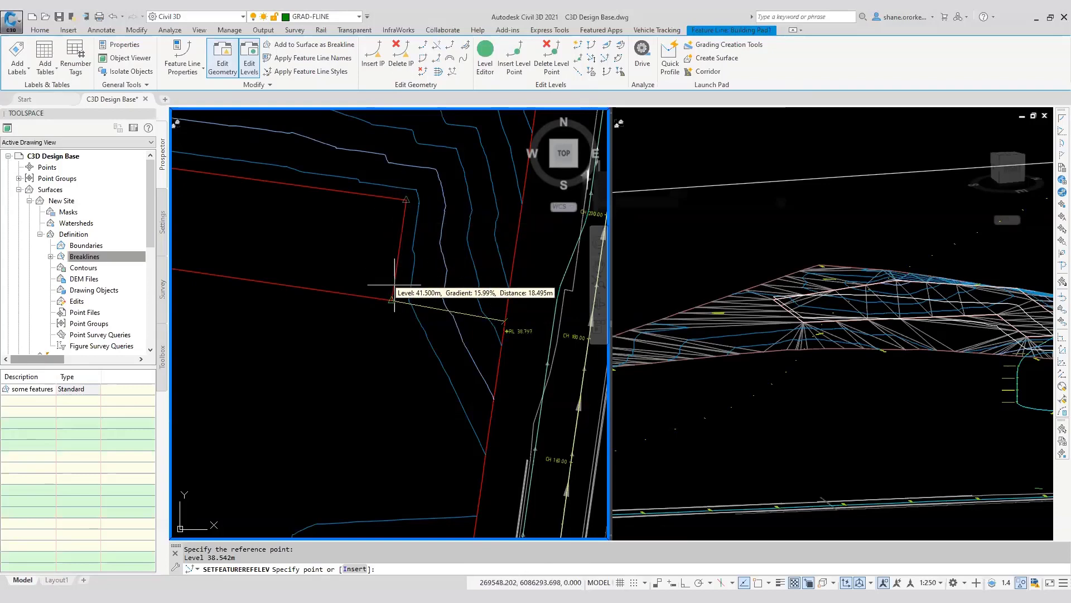
{"action": "scroll", "coordinate": [364, 309], "scroll_direction": "down", "scroll_amount": 2}
{"action": "scroll", "coordinate": [364, 310], "scroll_direction": "down", "scroll_amount": 1}
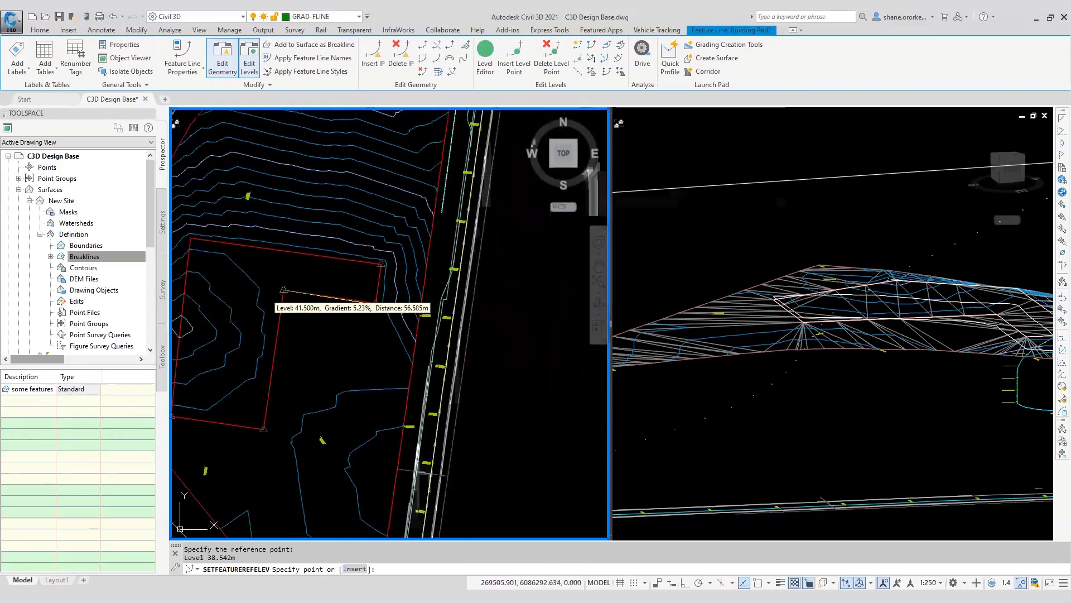
{"action": "left_click", "coordinate": [375, 302]}
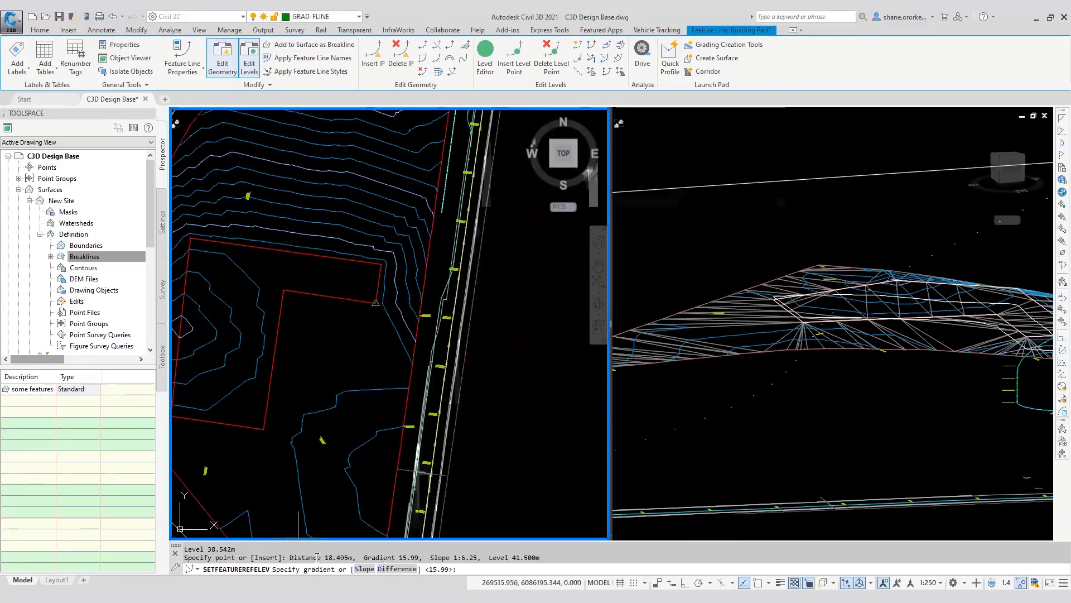
{"action": "left_click", "coordinate": [423, 316]}
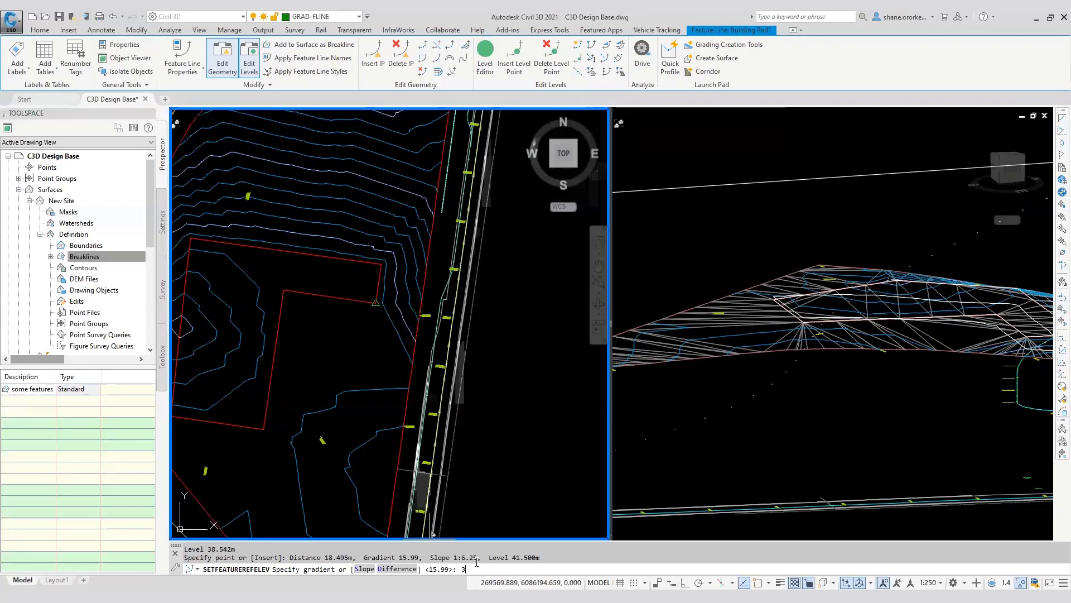
{"action": "key", "text": "Return"}
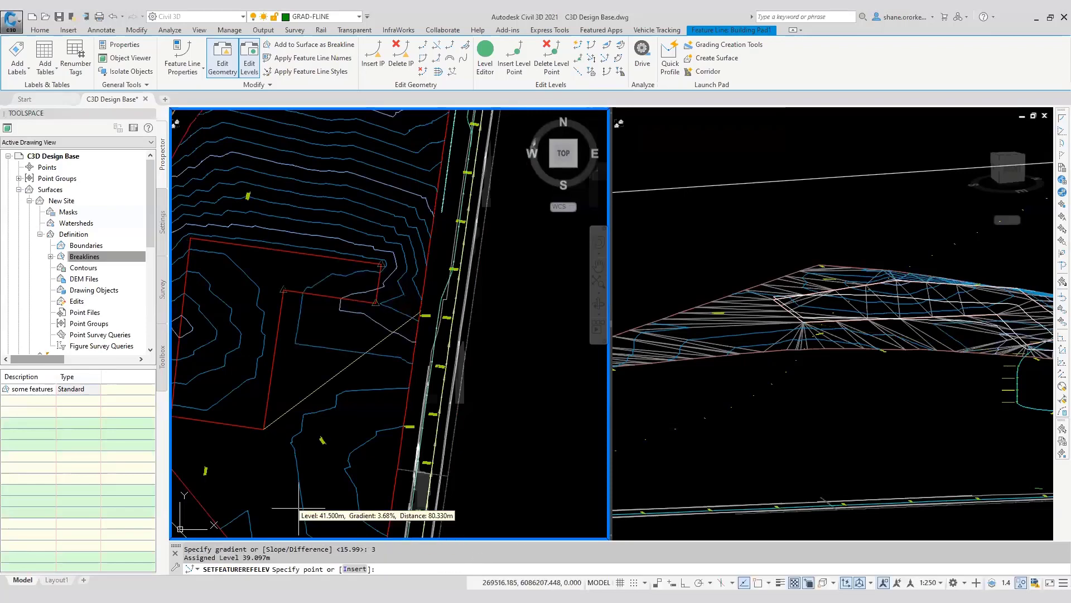
{"action": "key", "text": "Escape"}
{"action": "key", "text": "Escape"}
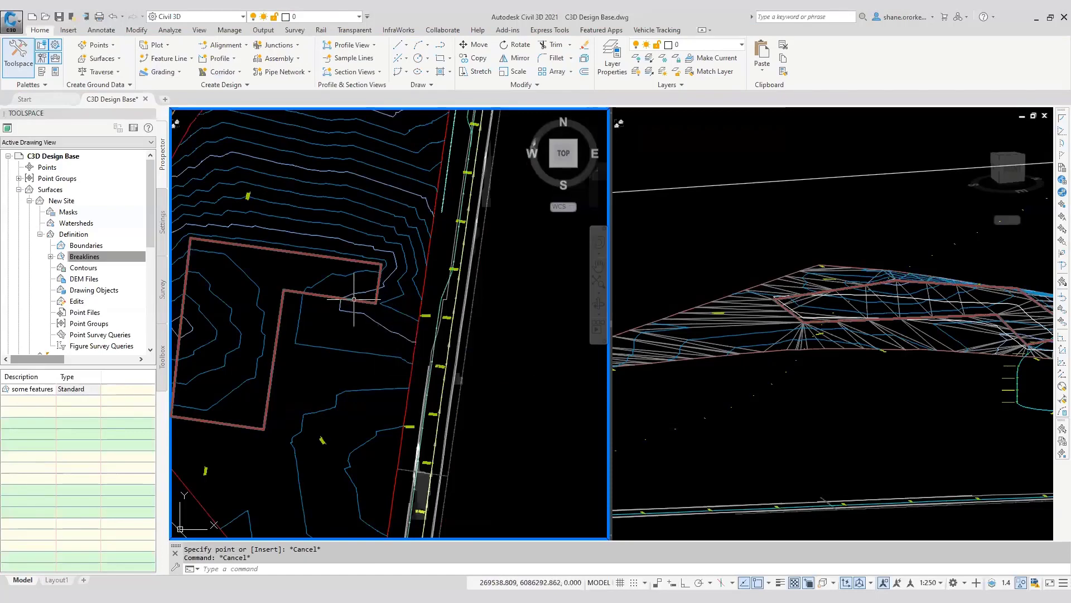
Open the building pad feature line in the Level Editor and move the table clear of the plan view
{"action": "left_click", "coordinate": [349, 311]}
{"action": "middle_click_drag", "start_coordinate": [332, 338], "coordinate": [398, 311]}
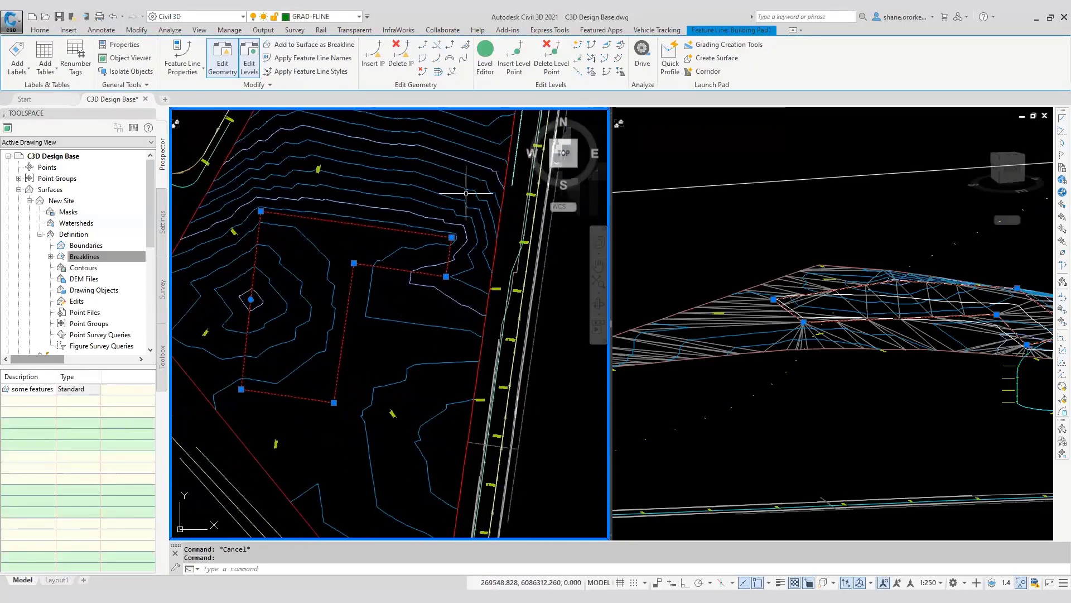
{"action": "left_click", "coordinate": [485, 56]}
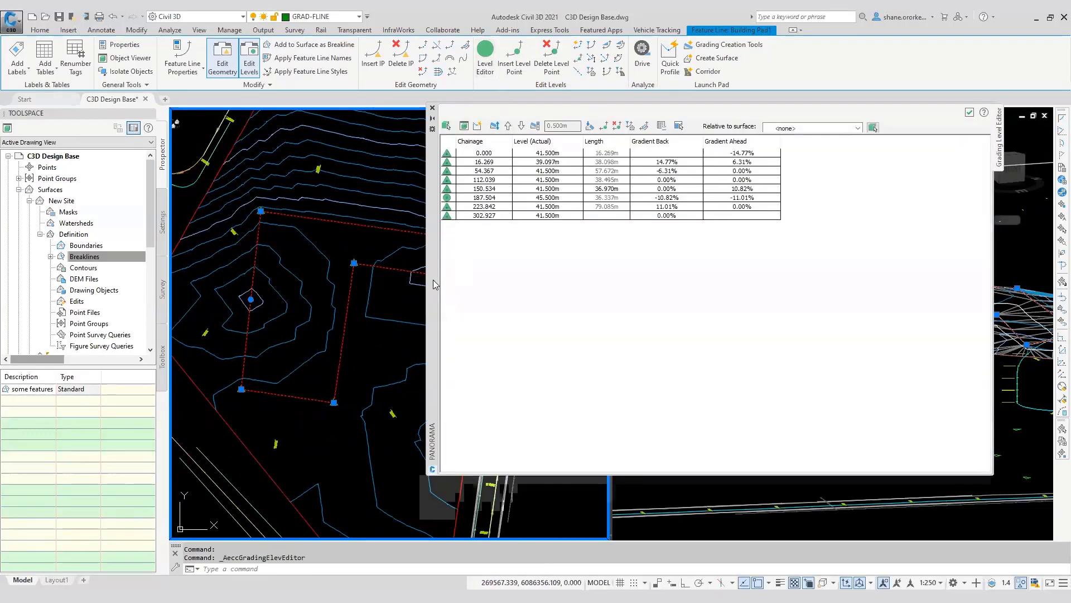
{"action": "left_click_drag", "start_coordinate": [433, 281], "coordinate": [525, 363]}
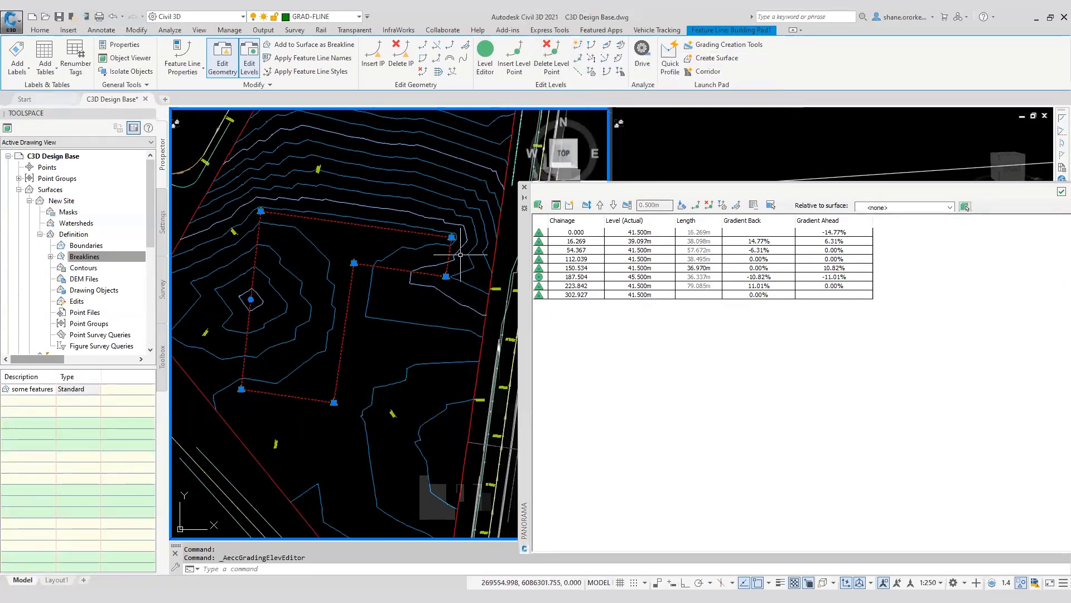
Quick-edit the gradient along the southern edge of the pad's eastern arm to 0% and accept the inner corner's level
{"action": "left_click", "coordinate": [577, 46]}
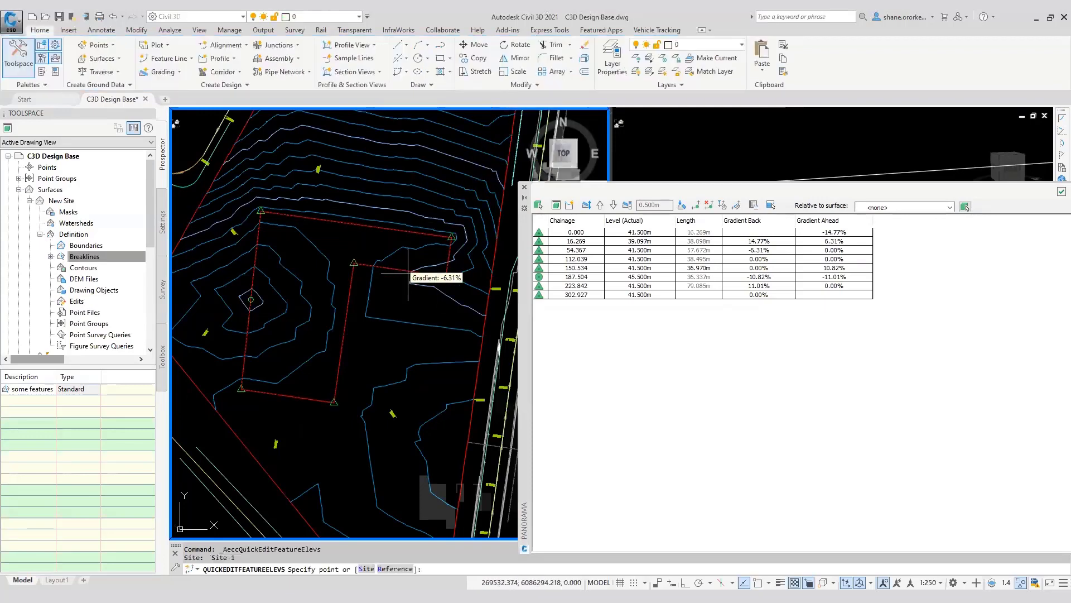
{"action": "scroll", "coordinate": [397, 286], "scroll_direction": "up", "scroll_amount": 3}
{"action": "middle_click_drag", "start_coordinate": [397, 286], "coordinate": [345, 286]}
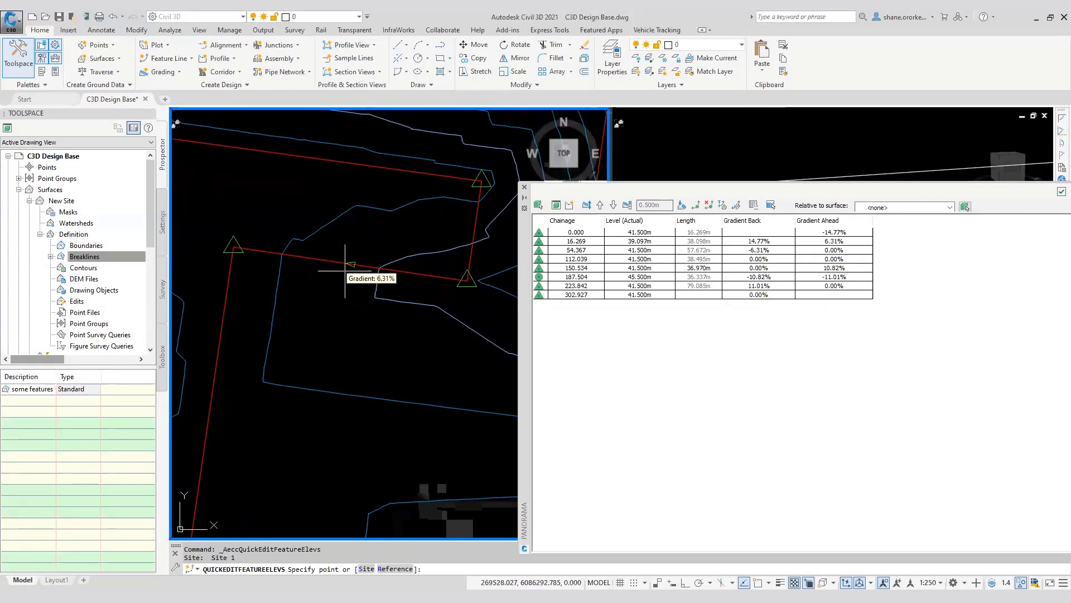
{"action": "left_click", "coordinate": [345, 270]}
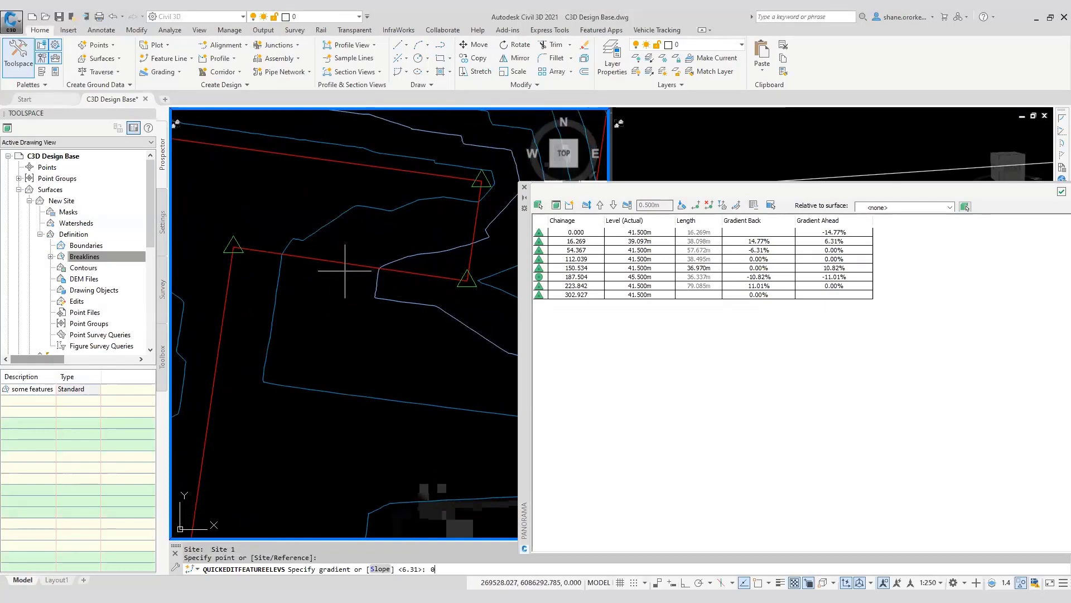
{"action": "key", "text": "Return"}
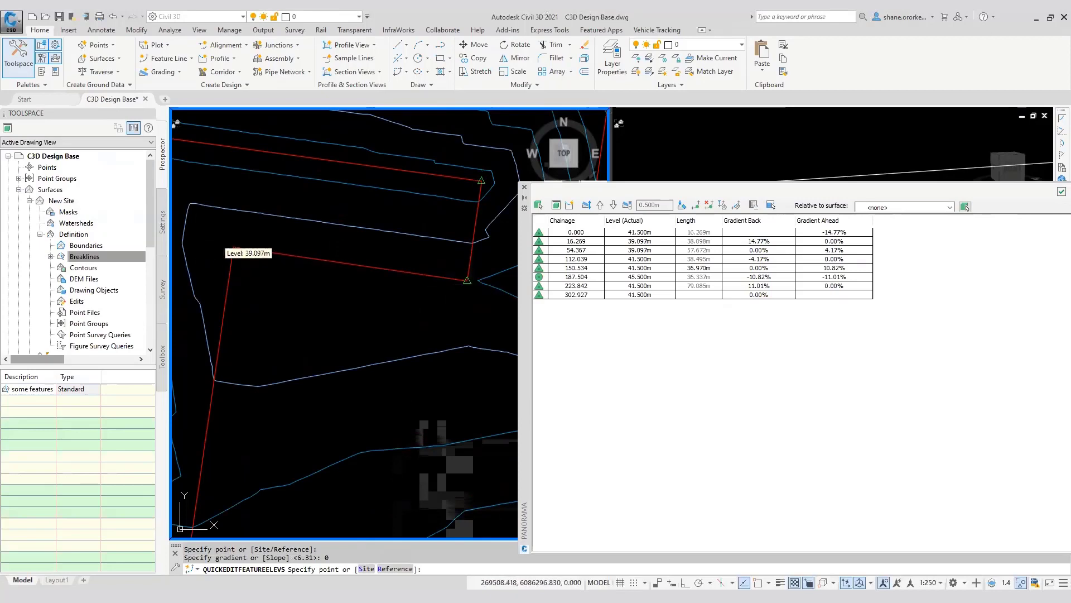
{"action": "left_click", "coordinate": [232, 246]}
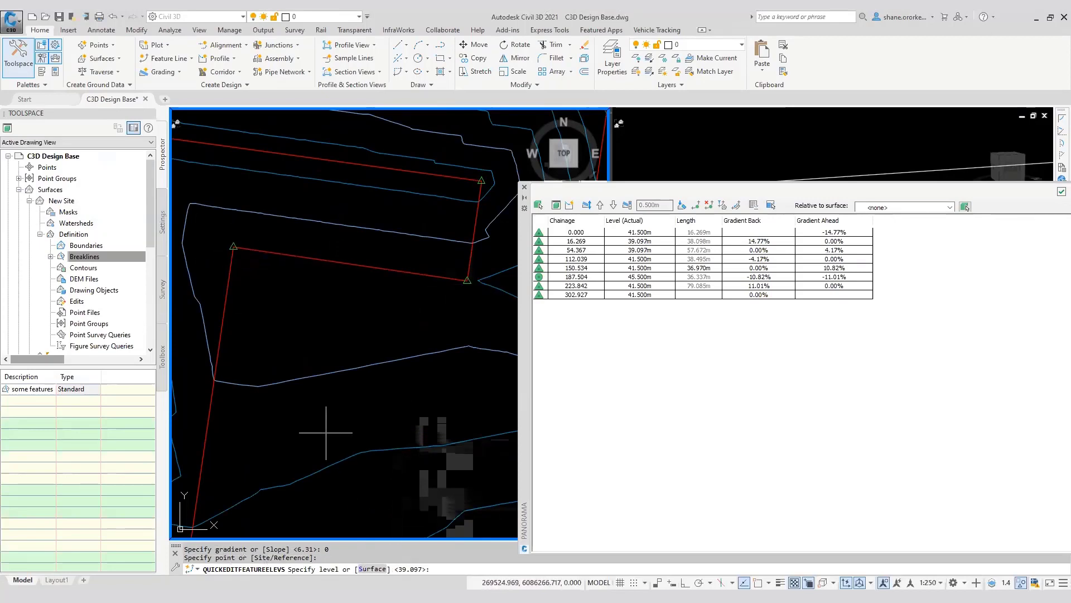
{"action": "key", "text": "Return"}
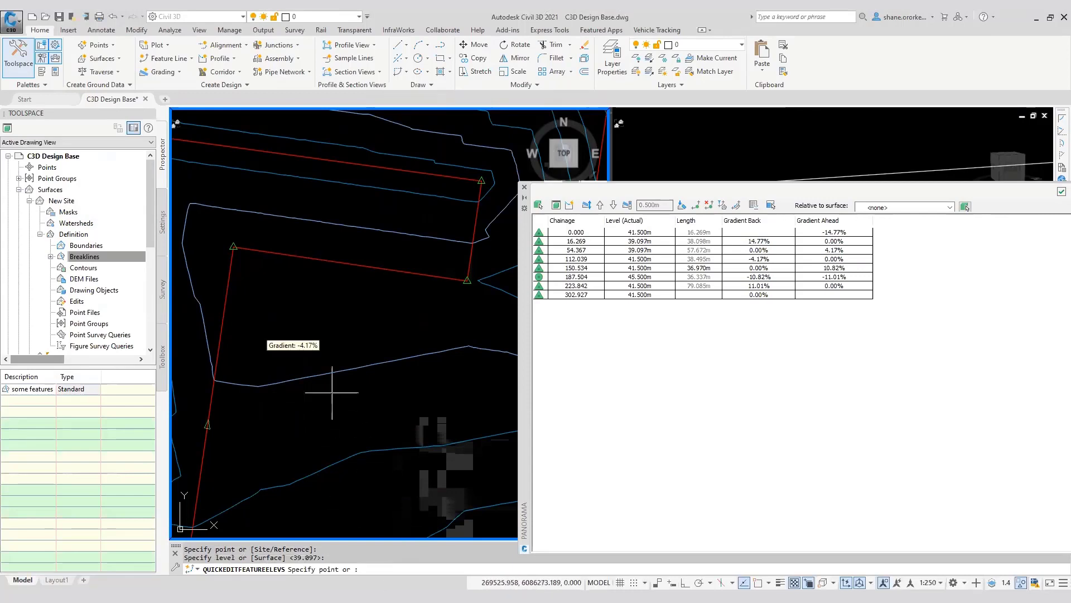
Set the gradients along the inner east edge and the south edge of the pad's southern leg to 0%
{"action": "middle_click_drag", "start_coordinate": [255, 320], "coordinate": [326, 237]}
{"action": "left_click", "coordinate": [292, 367]}
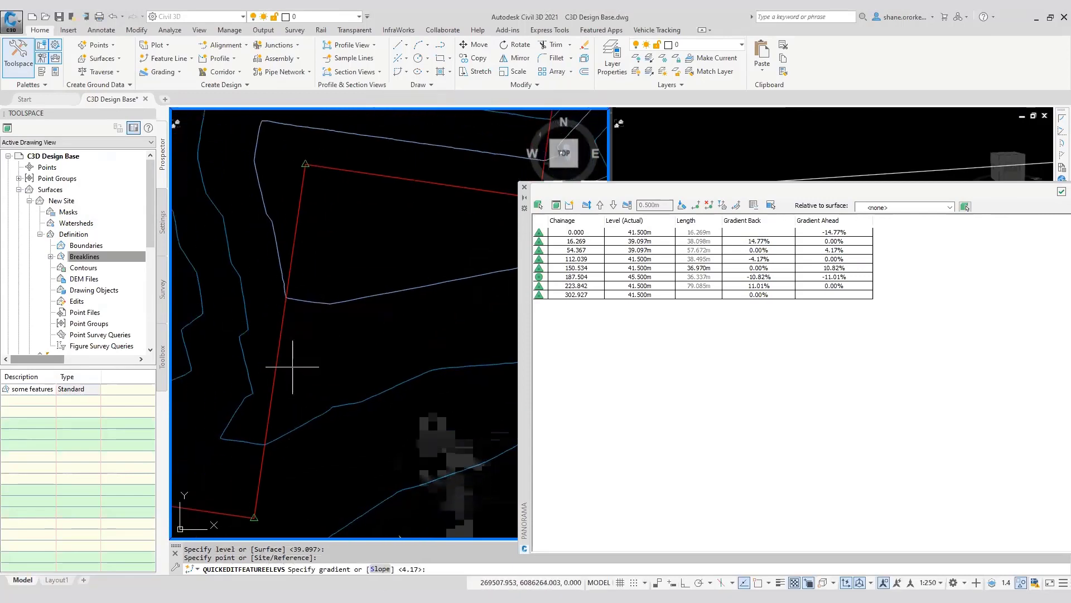
{"action": "type", "text": "0"}
{"action": "key", "text": "Return"}
{"action": "scroll", "coordinate": [245, 424], "scroll_direction": "down", "scroll_amount": 1}
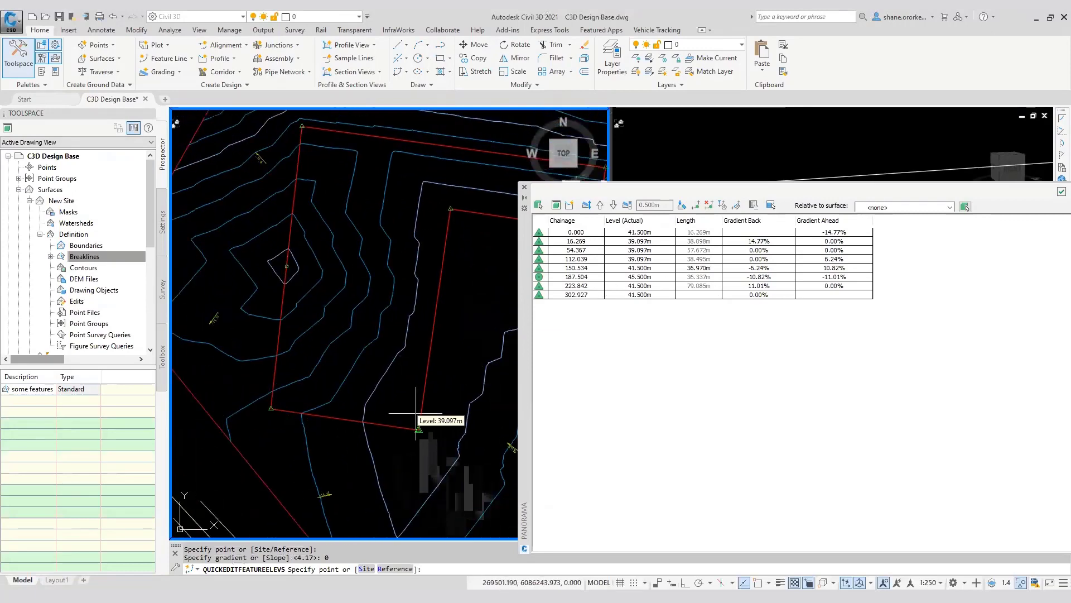
{"action": "left_click", "coordinate": [335, 415]}
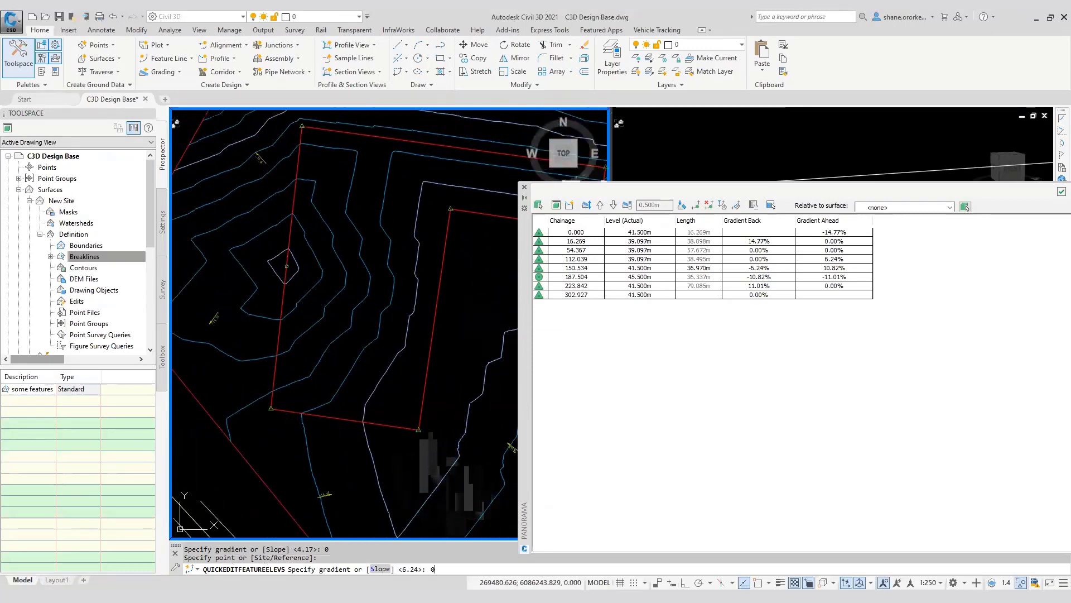
{"action": "key", "text": "Return"}
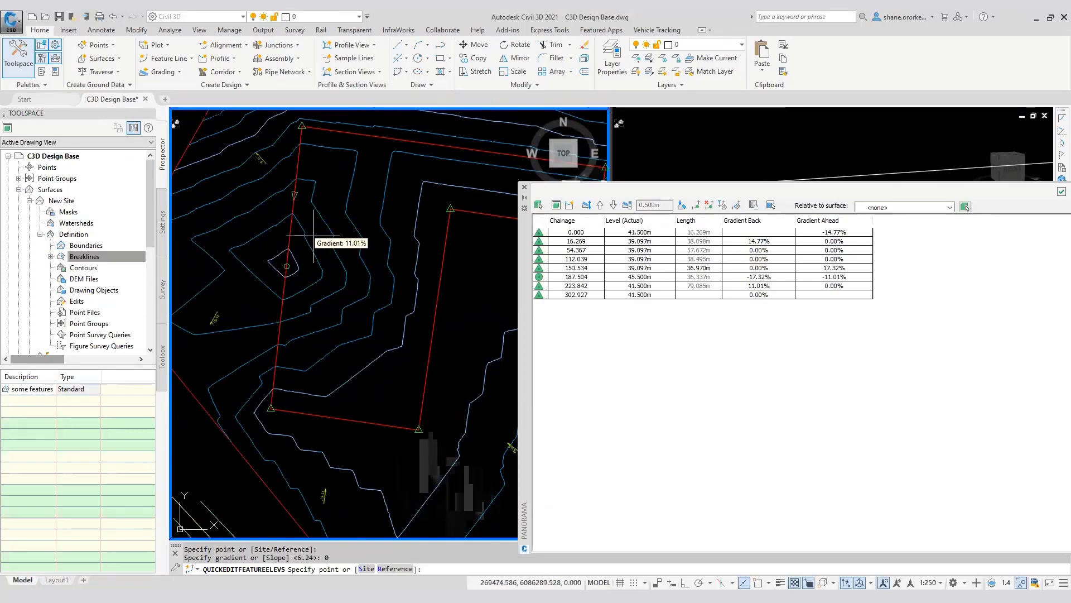
Set both segments of the building pad's west edge and its whole north edge to a 0% gradient
{"action": "left_click", "coordinate": [291, 318]}
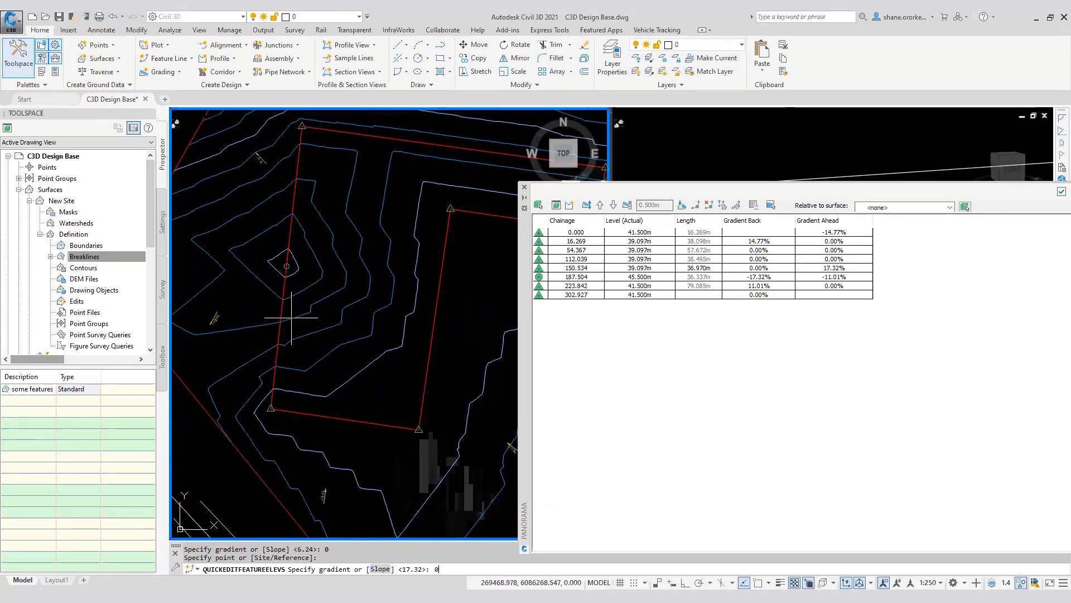
{"action": "key", "text": "Return"}
{"action": "left_click", "coordinate": [323, 190]}
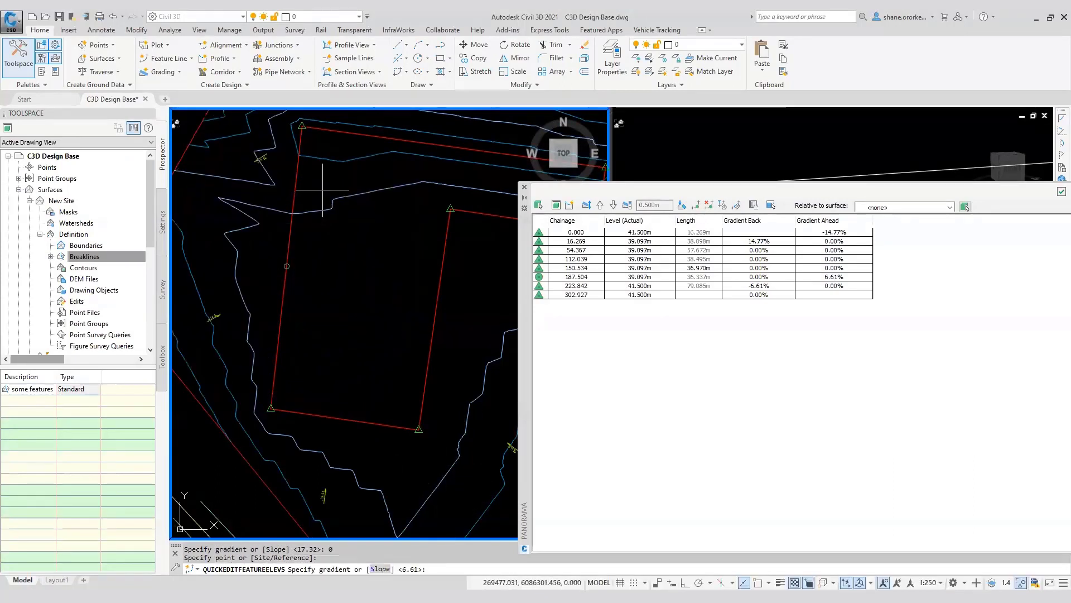
{"action": "key", "text": "Return"}
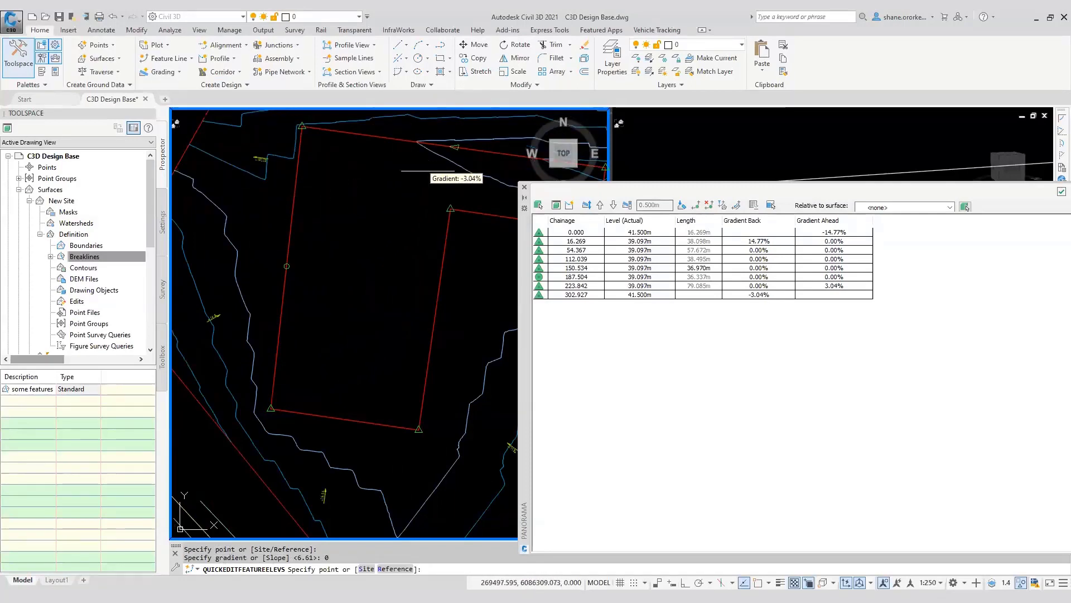
{"action": "left_click", "coordinate": [457, 175]}
{"action": "type", "text": "0"}
{"action": "key", "text": "Return"}
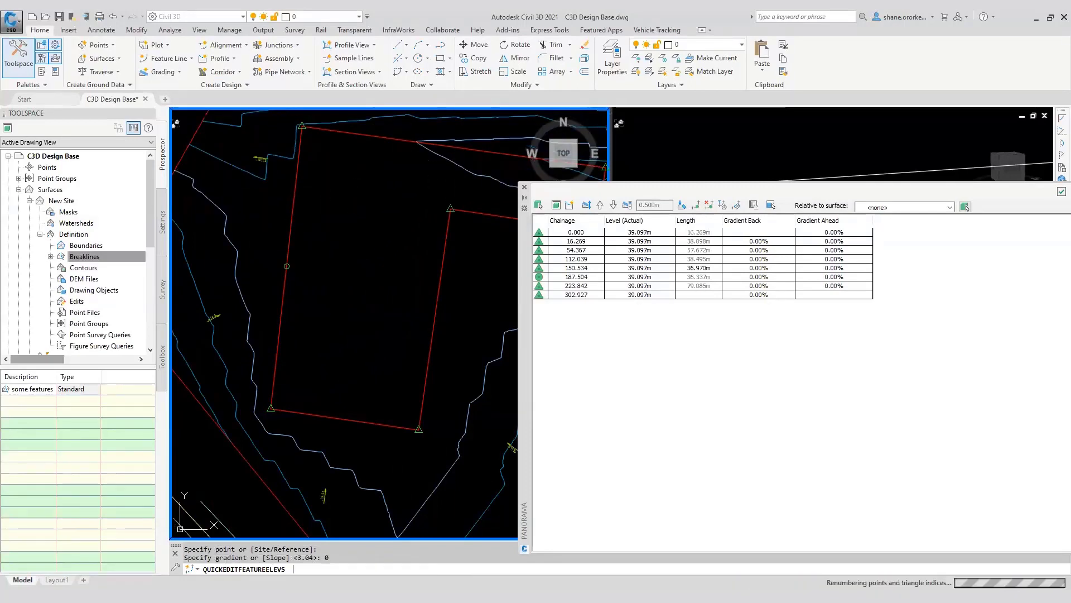
Review the levelled pad's contours and point levels, and close the Level Editor
{"action": "middle_click_drag", "start_coordinate": [354, 232], "coordinate": [287, 253]}
{"action": "scroll", "coordinate": [302, 282], "scroll_direction": "down", "scroll_amount": 3}
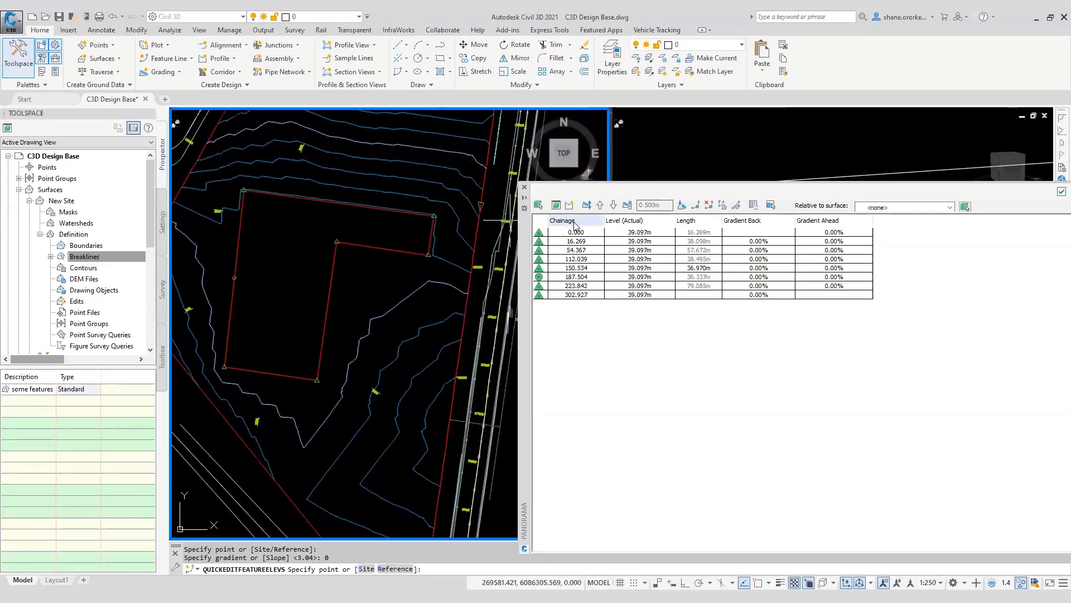
{"action": "left_click", "coordinate": [524, 188]}
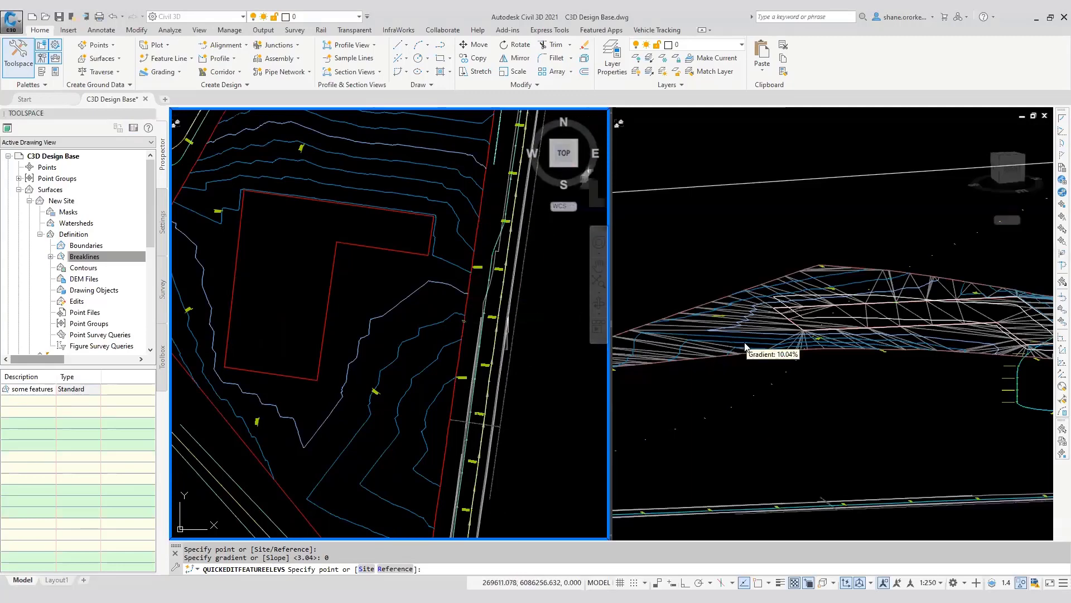
End the quick level editing and save the drawing
{"action": "scroll", "coordinate": [779, 324], "scroll_direction": "down", "scroll_amount": 1}
{"action": "scroll", "coordinate": [617, 332], "scroll_direction": "up", "scroll_amount": 1}
{"action": "scroll", "coordinate": [558, 341], "scroll_direction": "down", "scroll_amount": 1}
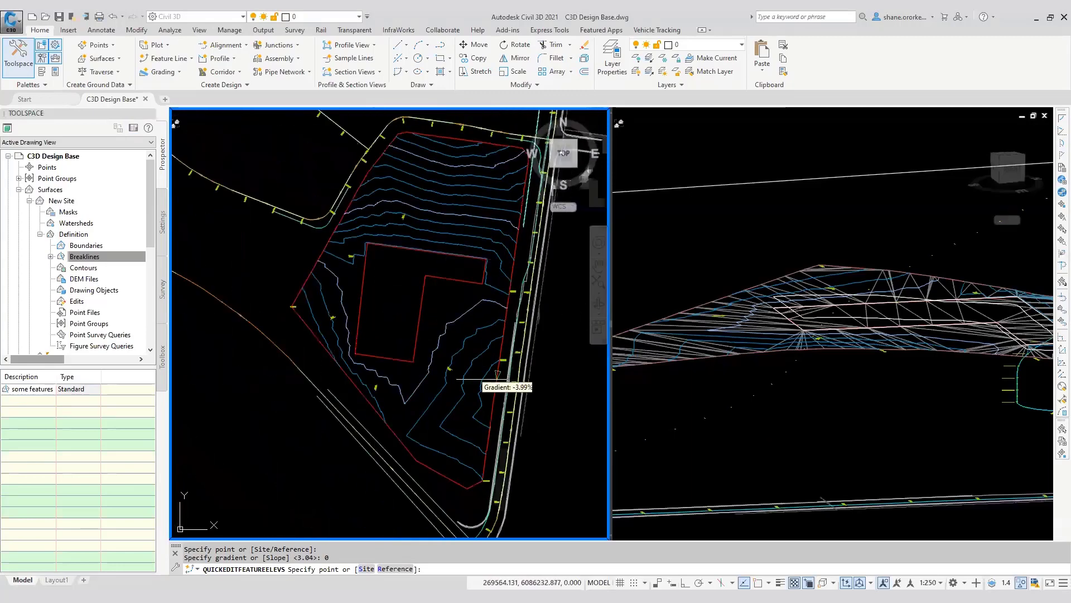
{"action": "middle_click_drag", "start_coordinate": [458, 371], "coordinate": [418, 326]}
{"action": "middle_click_drag", "start_coordinate": [475, 470], "coordinate": [426, 306]}
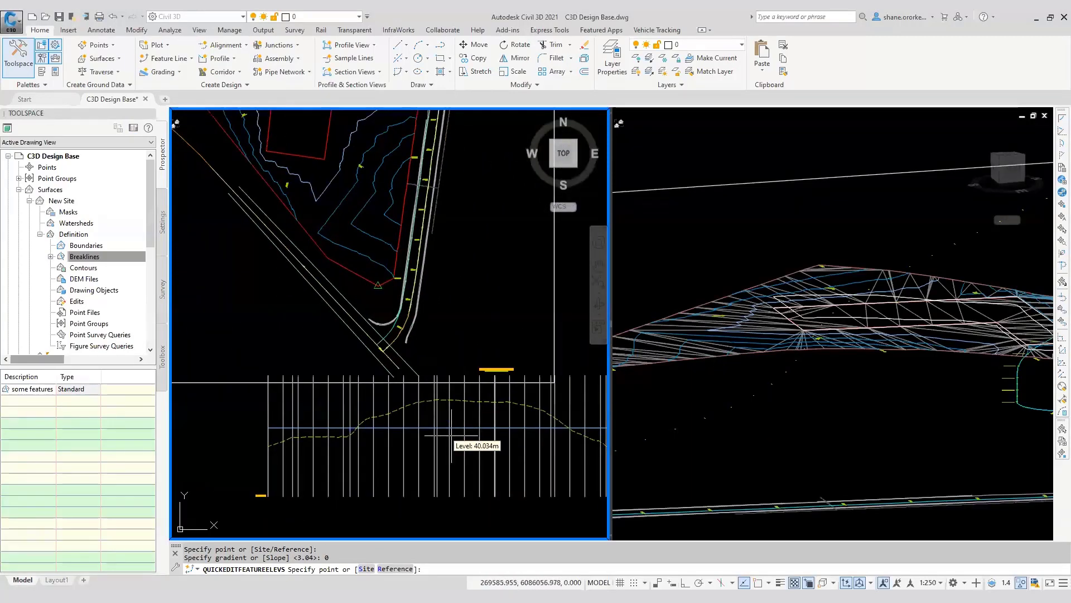
{"action": "key", "text": "Escape"}
{"action": "key", "text": "Escape"}
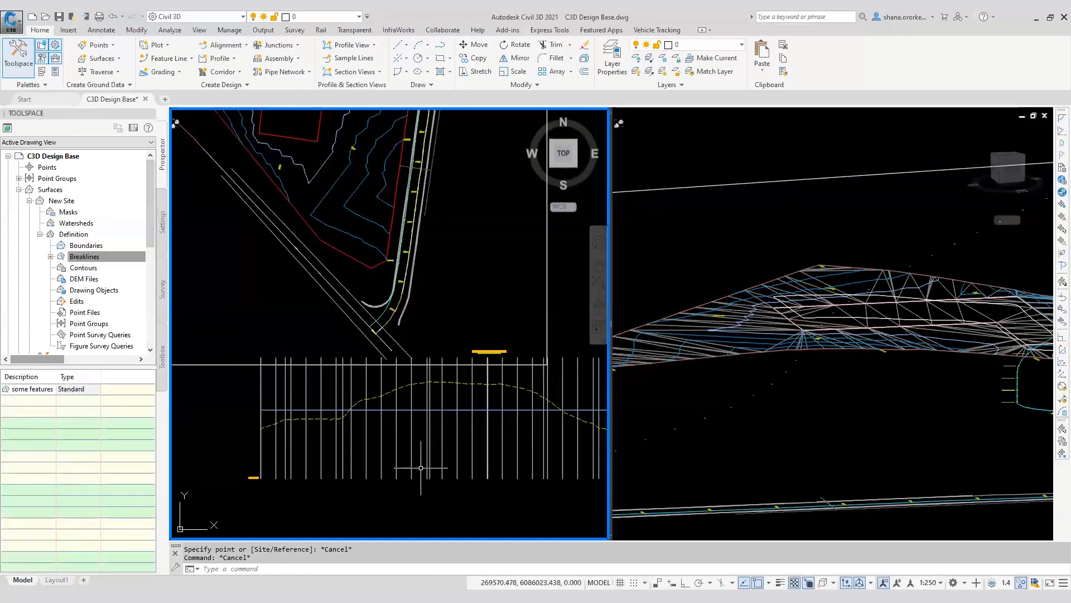
{"action": "key", "text": "Escape"}
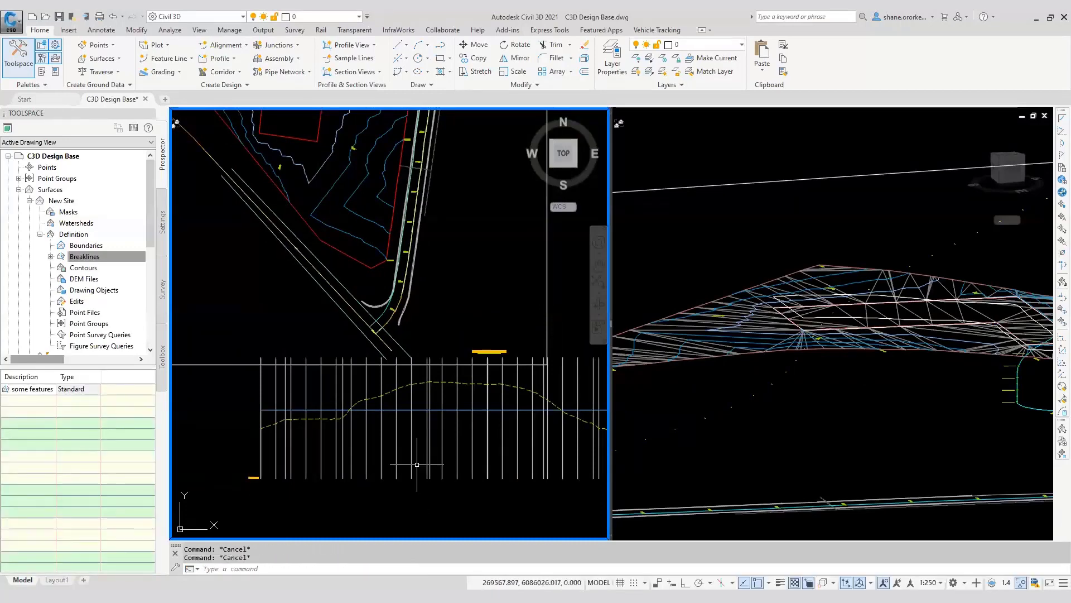
{"action": "key", "text": "ctrl+s"}
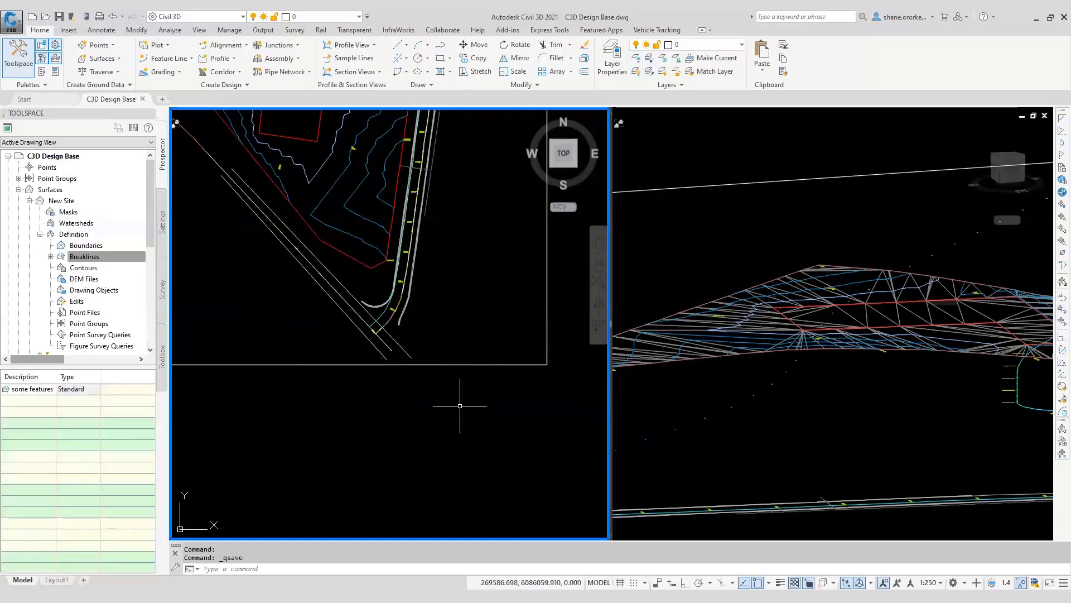
{"action": "scroll", "coordinate": [915, 301], "scroll_direction": "up", "scroll_amount": 1}
{"action": "scroll", "coordinate": [891, 337], "scroll_direction": "down", "scroll_amount": 1}
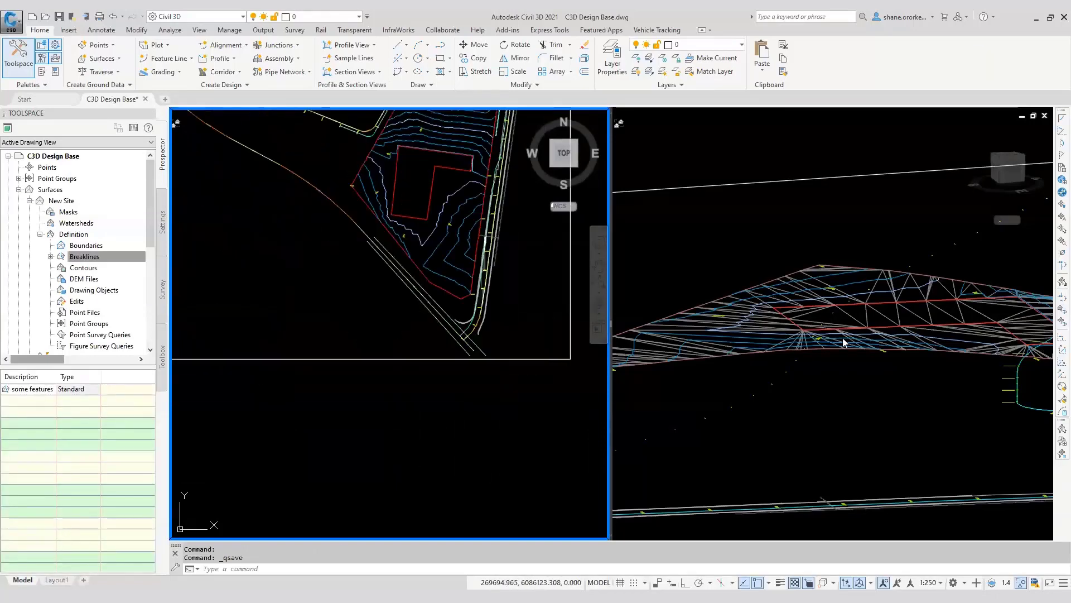
{"action": "left_click", "coordinate": [479, 224]}
{"action": "middle_click_drag", "start_coordinate": [457, 214], "coordinate": [448, 292]}
{"action": "key", "text": "Escape"}
{"action": "key", "text": "Escape"}
{"action": "key", "text": "Escape"}
{"action": "scroll", "coordinate": [420, 244], "scroll_direction": "up", "scroll_amount": 2}
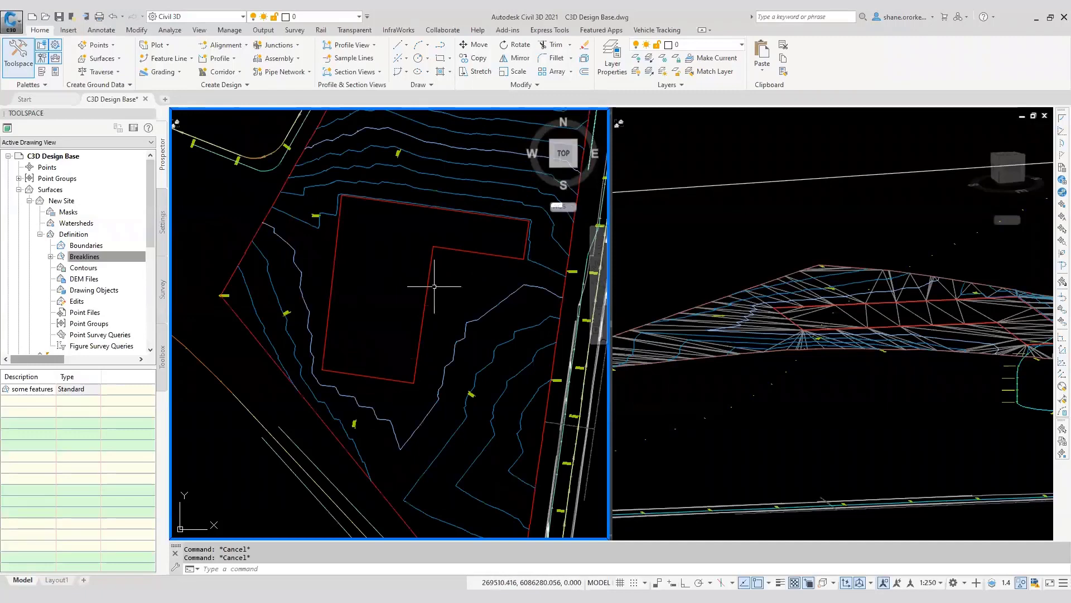
{"action": "left_click", "coordinate": [425, 313]}
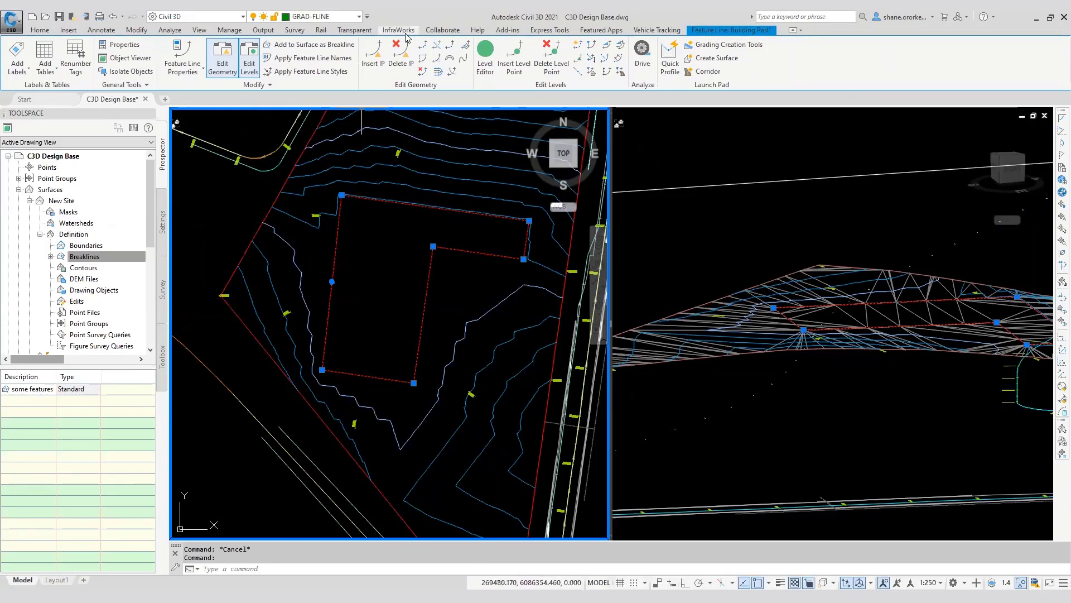
{"action": "left_click", "coordinate": [439, 73]}
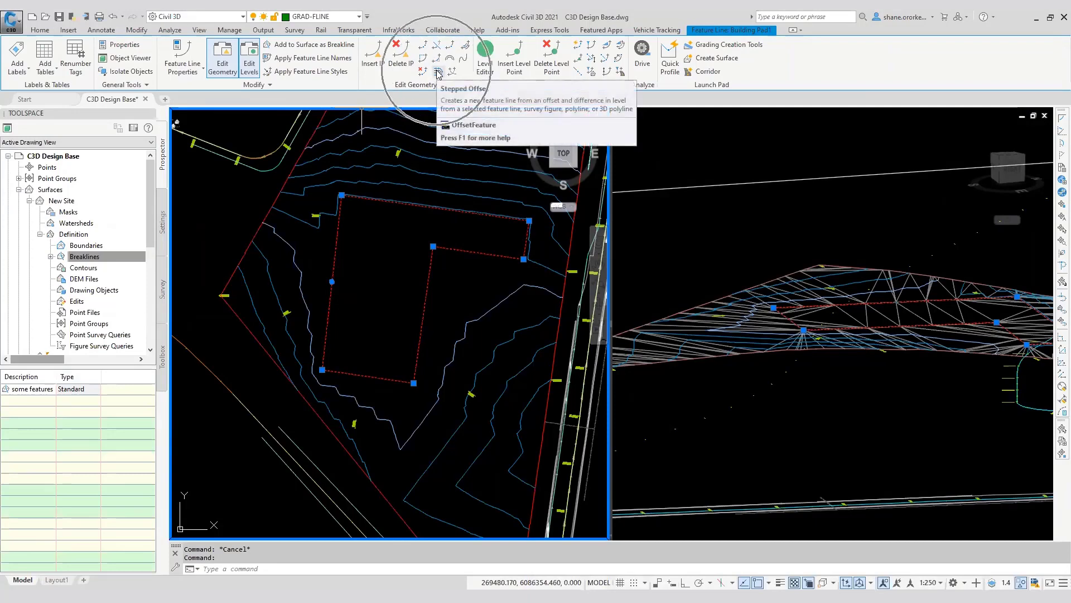
{"action": "left_click", "coordinate": [40, 30]}
{"action": "left_click", "coordinate": [192, 59]}
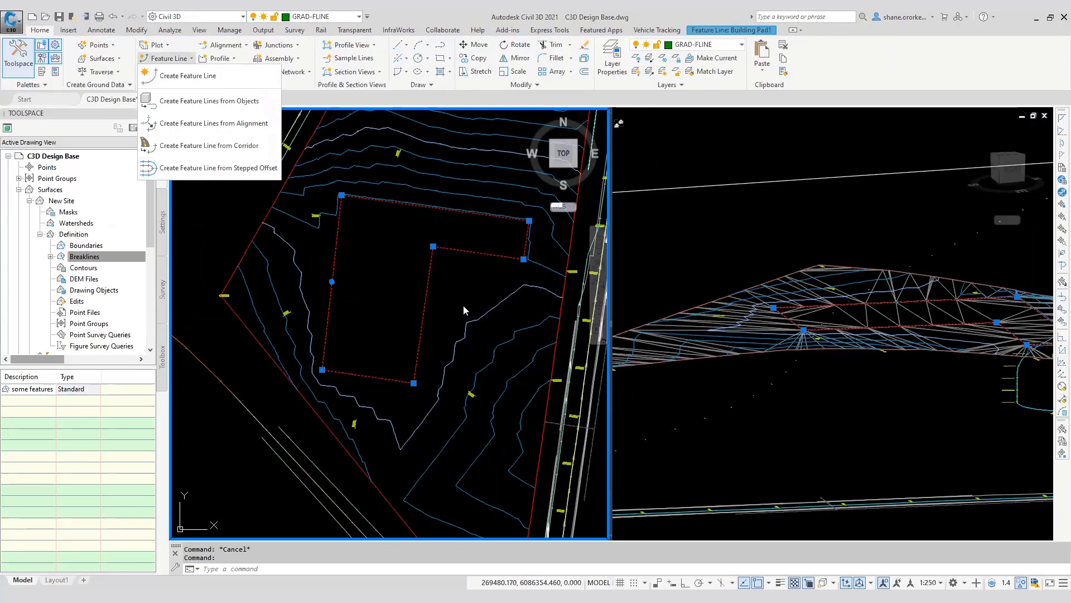
{"action": "key", "text": "Escape"}
{"action": "key", "text": "Escape"}
Create a stepped offset of the building pad feature line, 1.5 m outwards at a gradient of -2.5%
{"action": "left_click", "coordinate": [425, 298]}
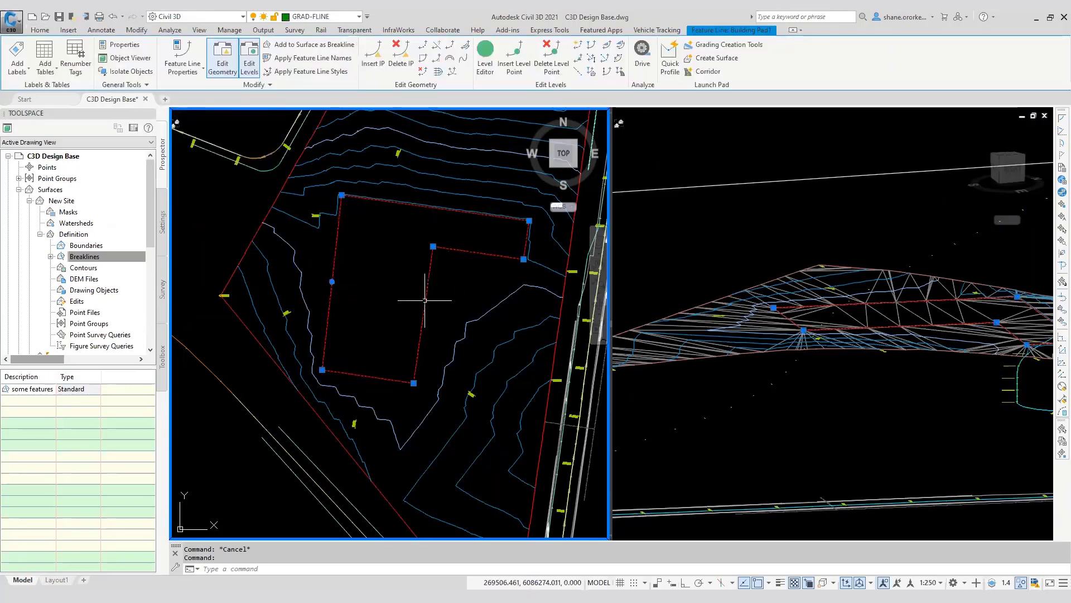
{"action": "left_click", "coordinate": [438, 72]}
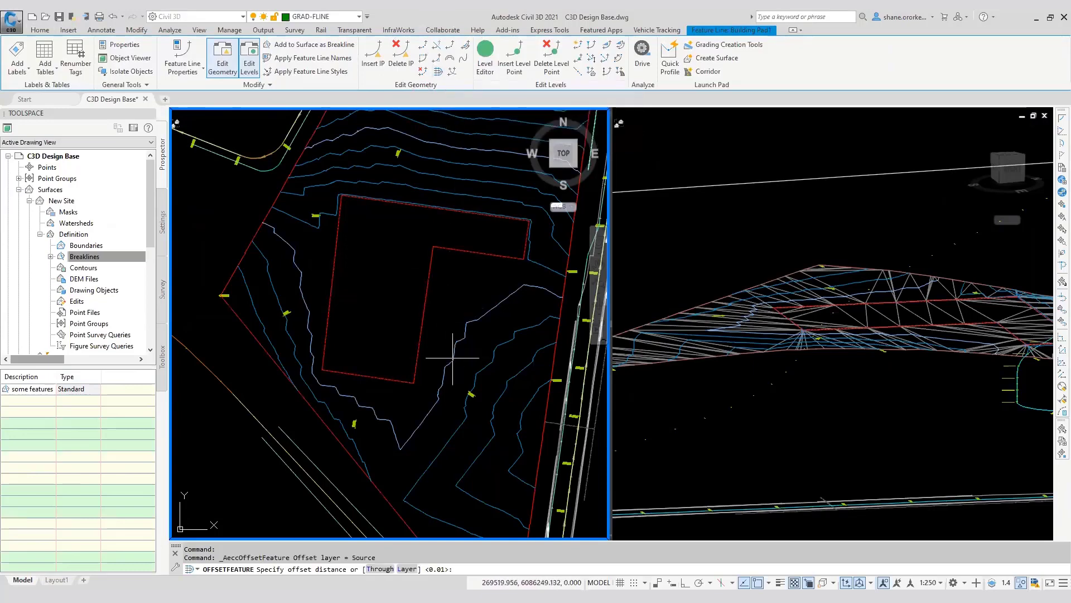
{"action": "scroll", "coordinate": [433, 325], "scroll_direction": "up", "scroll_amount": 3}
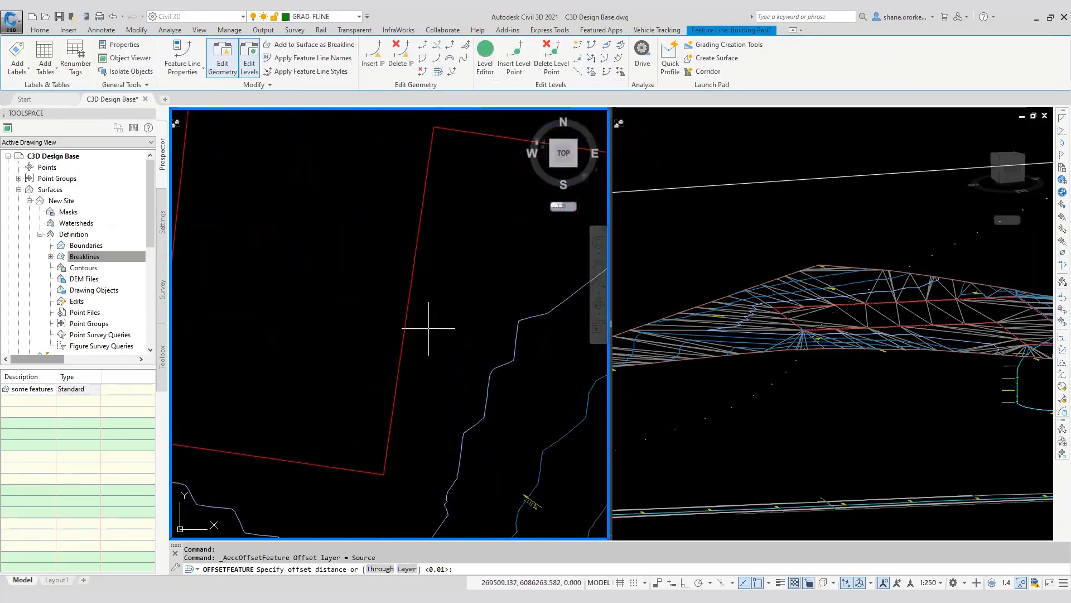
{"action": "scroll", "coordinate": [444, 340], "scroll_direction": "down", "scroll_amount": 3}
{"action": "type", "text": "1."}
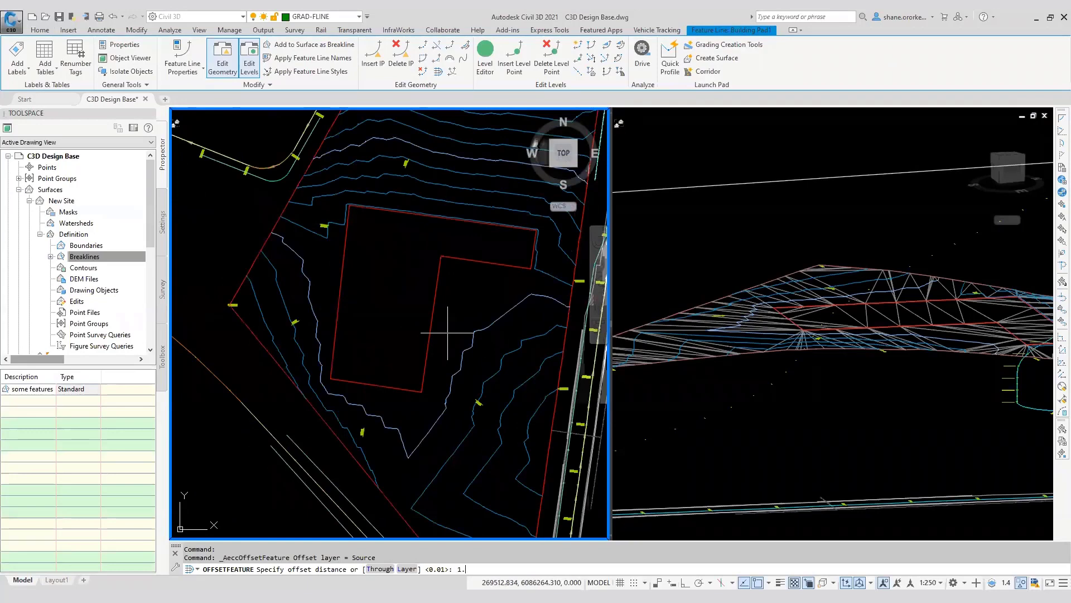
{"action": "type", "text": "5"}
{"action": "key", "text": "Return"}
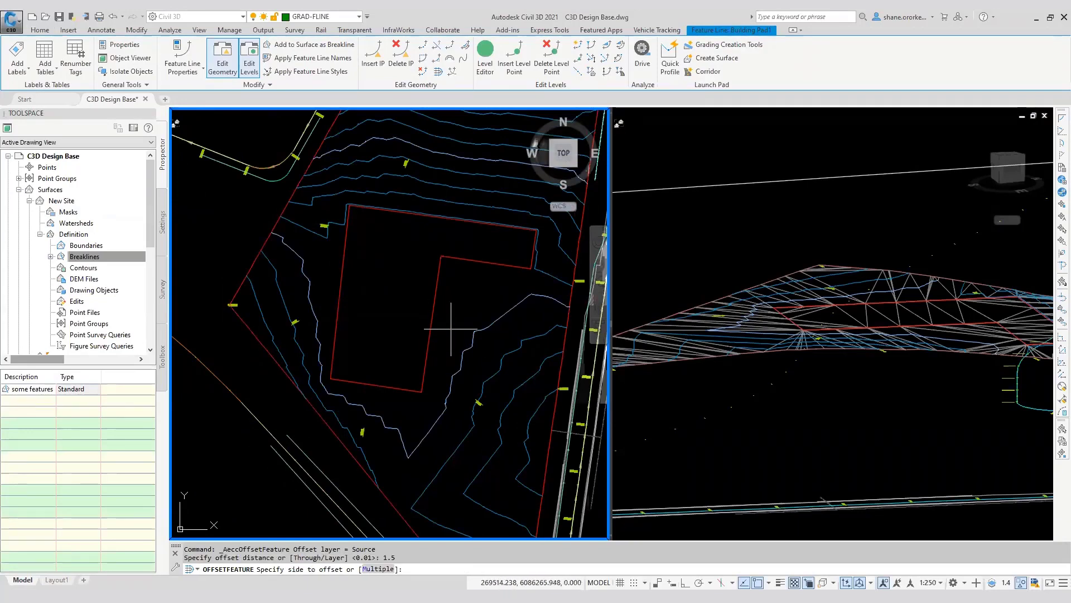
{"action": "left_click", "coordinate": [452, 329]}
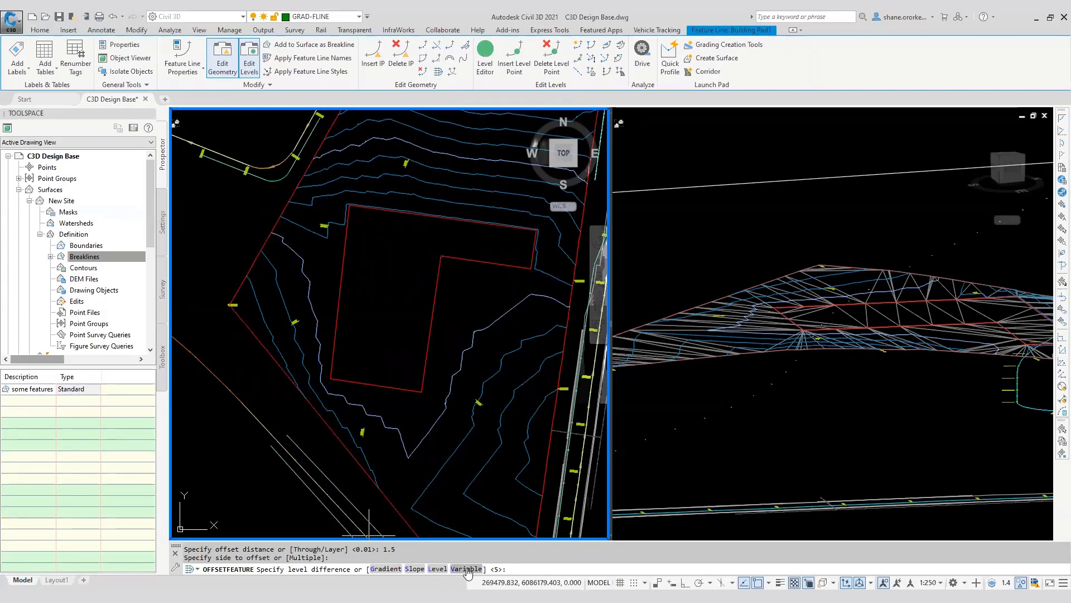
{"action": "left_click", "coordinate": [386, 569]}
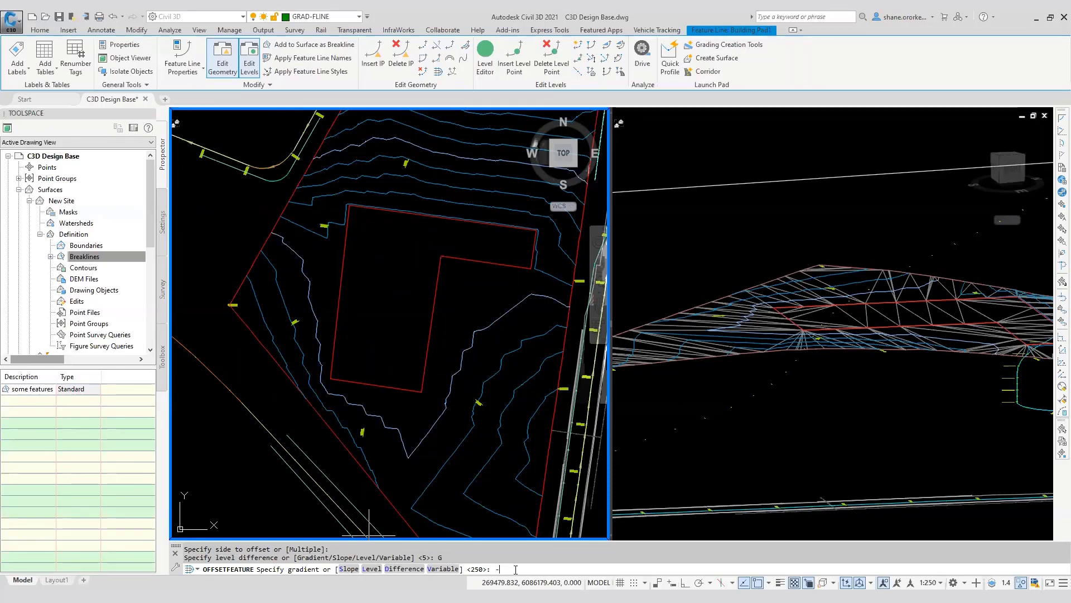
{"action": "key", "text": "Return"}
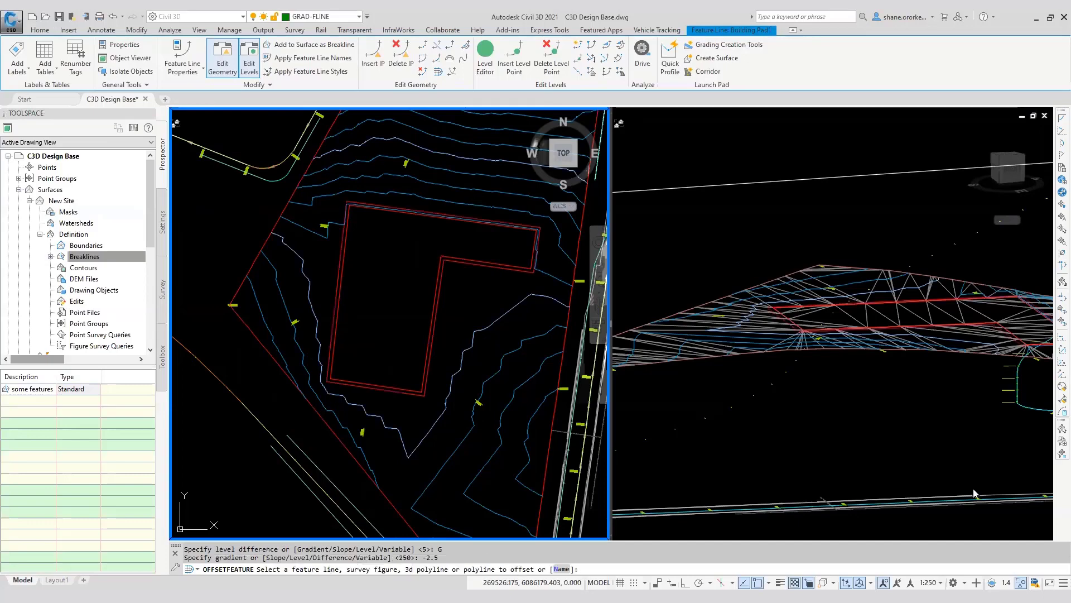
Inspect the offset feature line against the building pad in the 3D view and in plan
{"action": "left_click", "coordinate": [818, 346]}
{"action": "scroll", "coordinate": [814, 347], "scroll_direction": "up", "scroll_amount": 5}
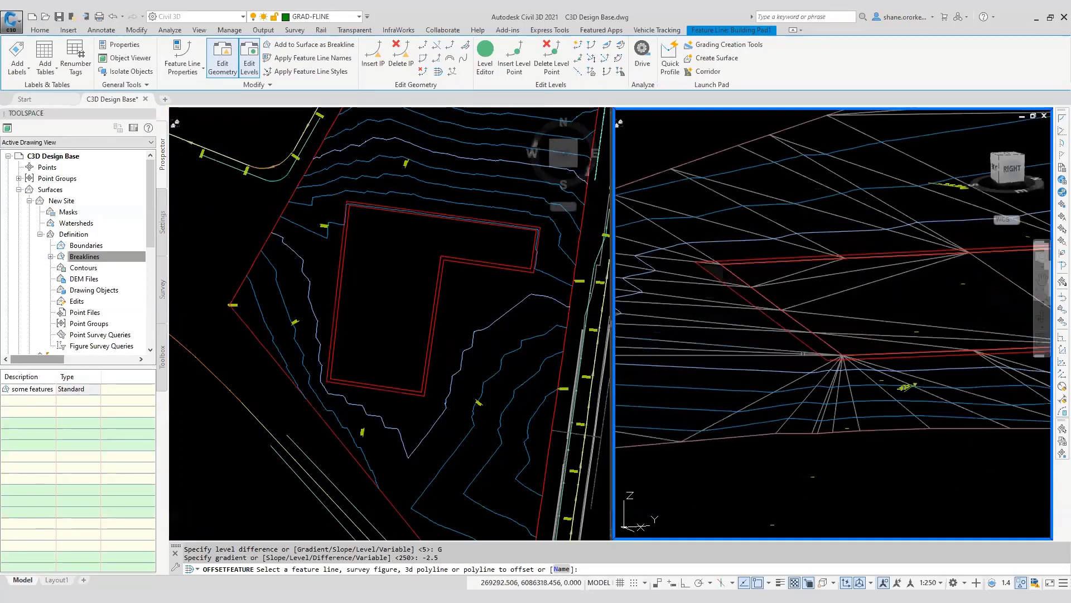
{"action": "middle_click_drag", "start_coordinate": [808, 347], "coordinate": [839, 385]}
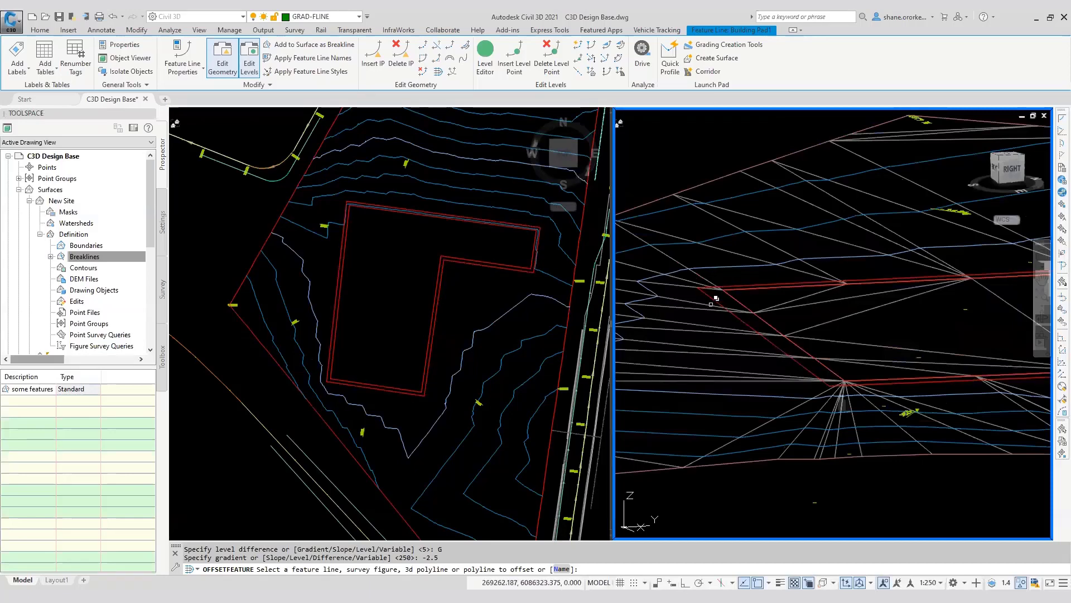
{"action": "left_click", "coordinate": [447, 345]}
{"action": "key", "text": "Escape"}
{"action": "left_click", "coordinate": [431, 345]}
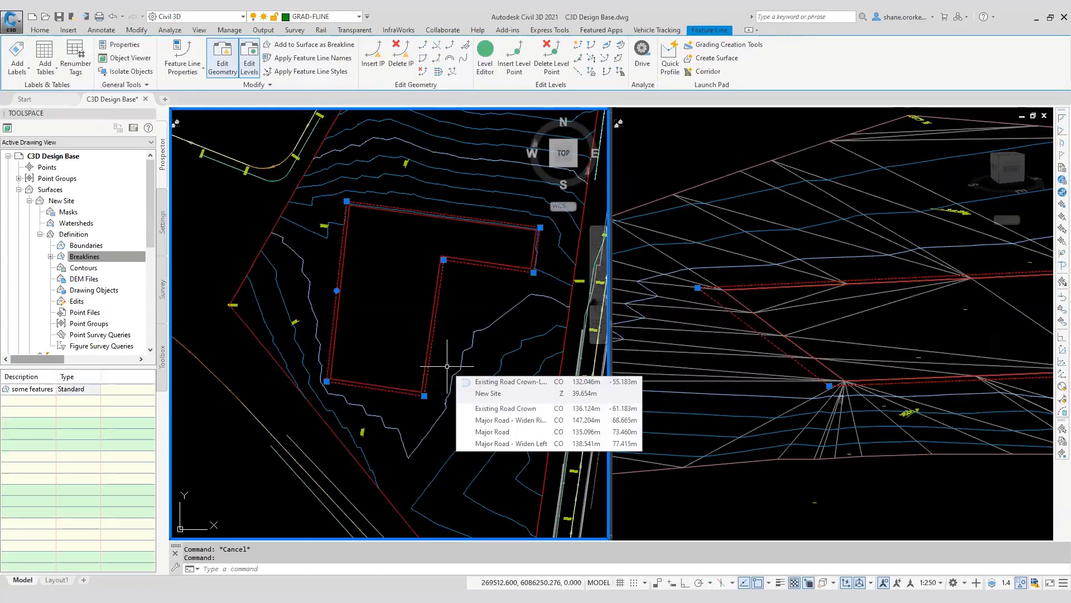
{"action": "key", "text": "Escape"}
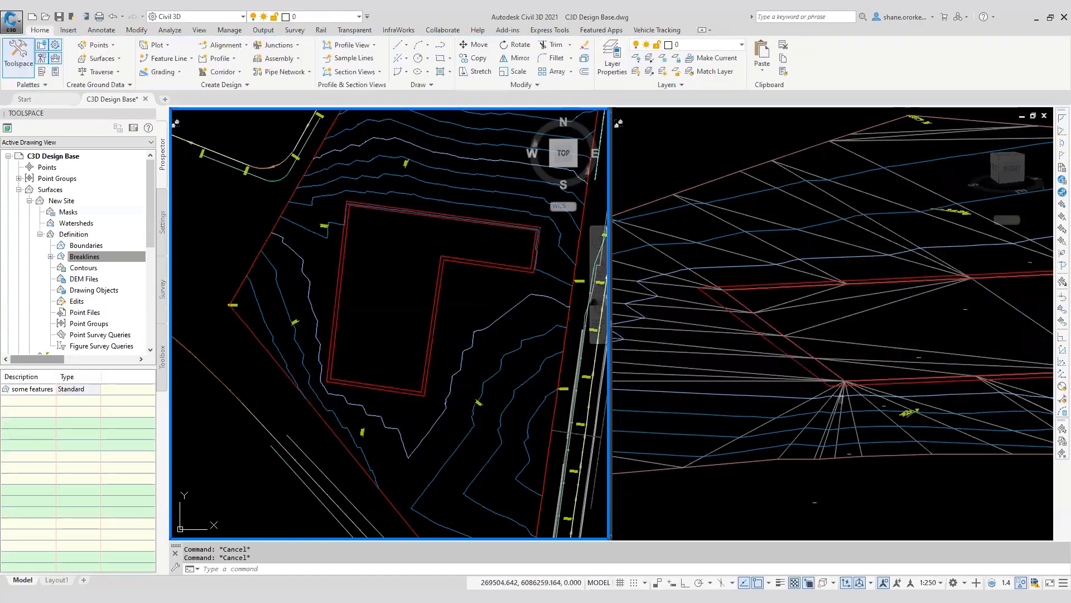
Raise the building pad feature line by 0.5 m and check it against the offset line in 3D
{"action": "left_click", "coordinate": [427, 331]}
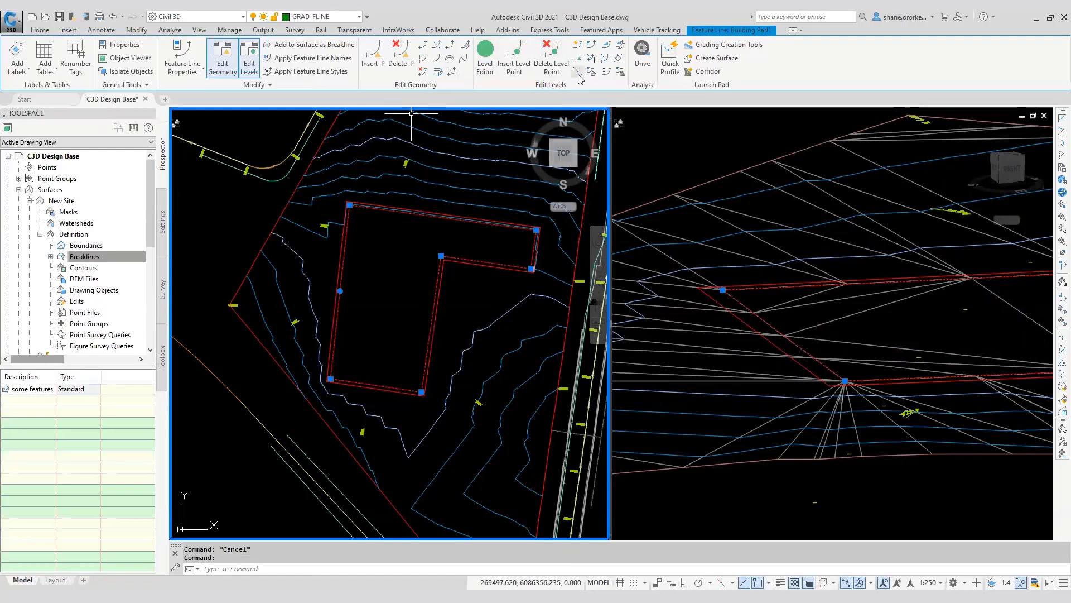
{"action": "left_click", "coordinate": [607, 73]}
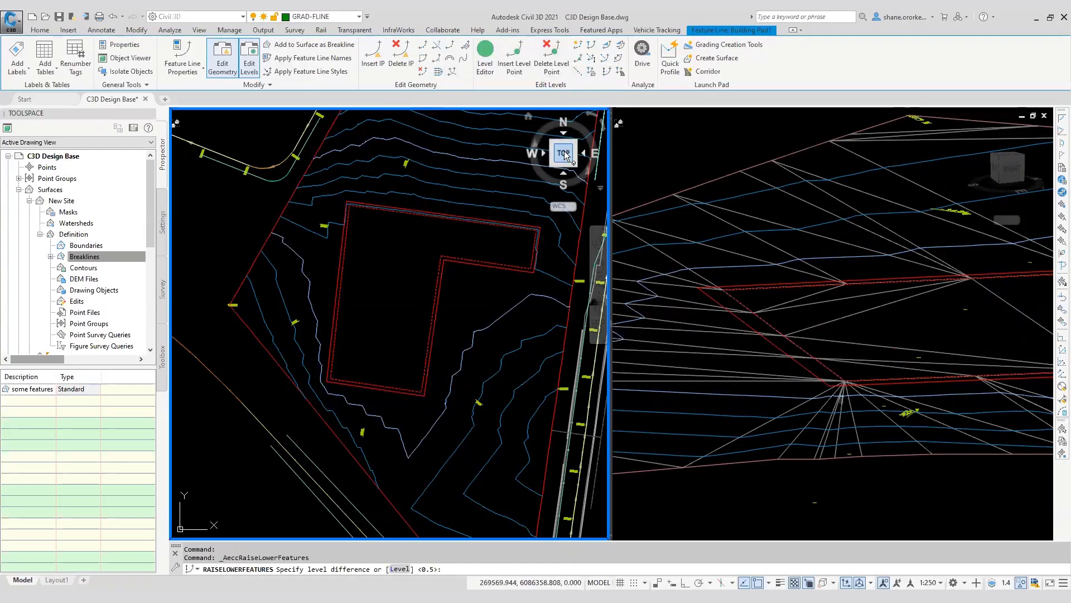
{"action": "key", "text": "Return"}
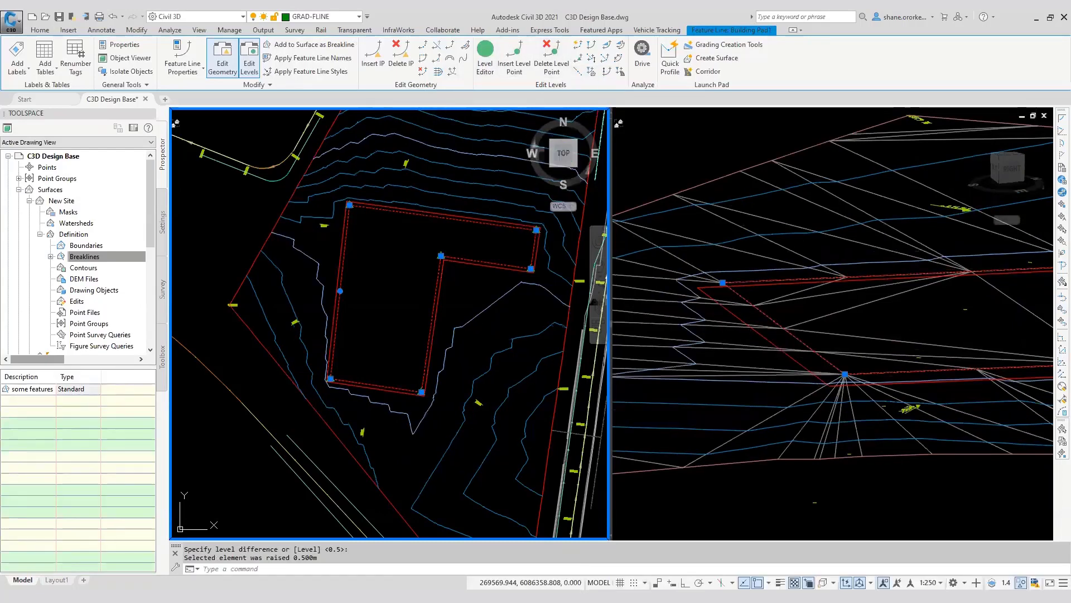
{"action": "key", "text": "Escape"}
{"action": "key", "text": "Escape"}
{"action": "left_click", "coordinate": [736, 295]}
{"action": "scroll", "coordinate": [737, 295], "scroll_direction": "up", "scroll_amount": 3}
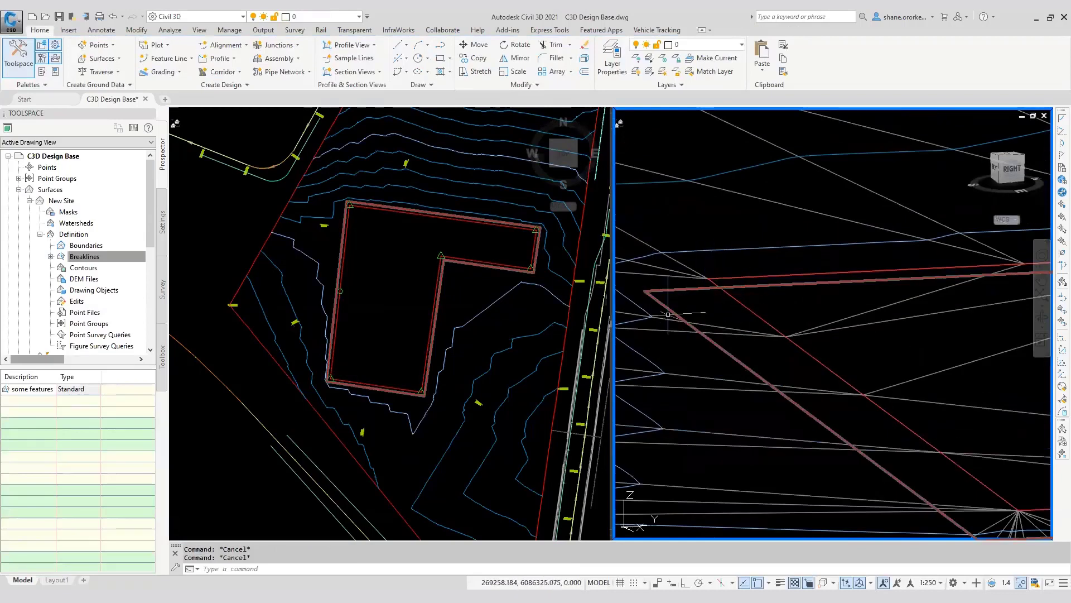
{"action": "left_click", "coordinate": [436, 343]}
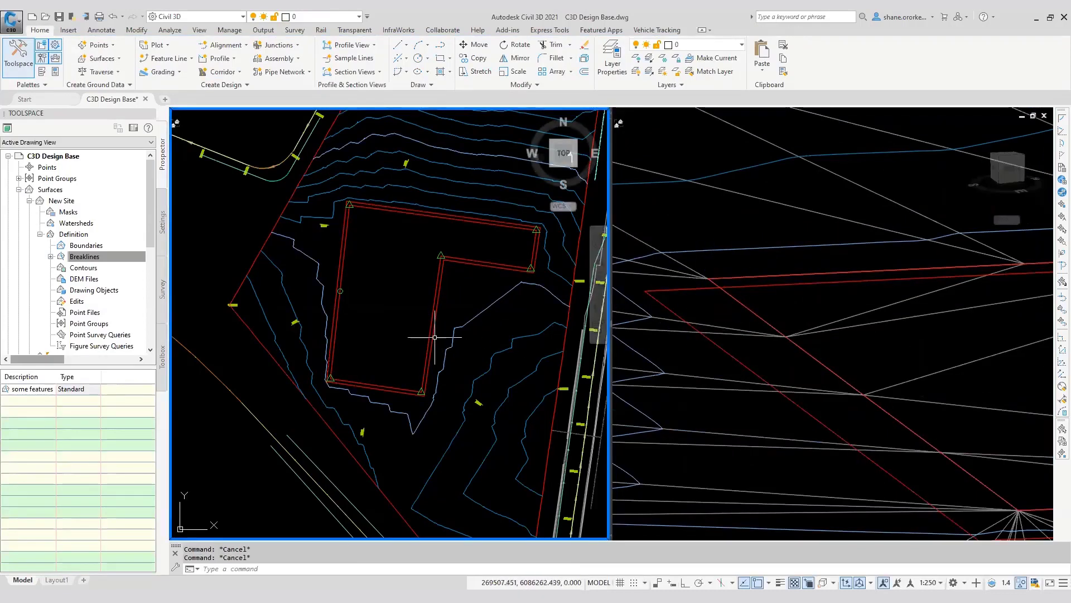
{"action": "left_click", "coordinate": [434, 336]}
{"action": "key", "text": "Escape"}
{"action": "left_click", "coordinate": [440, 307]}
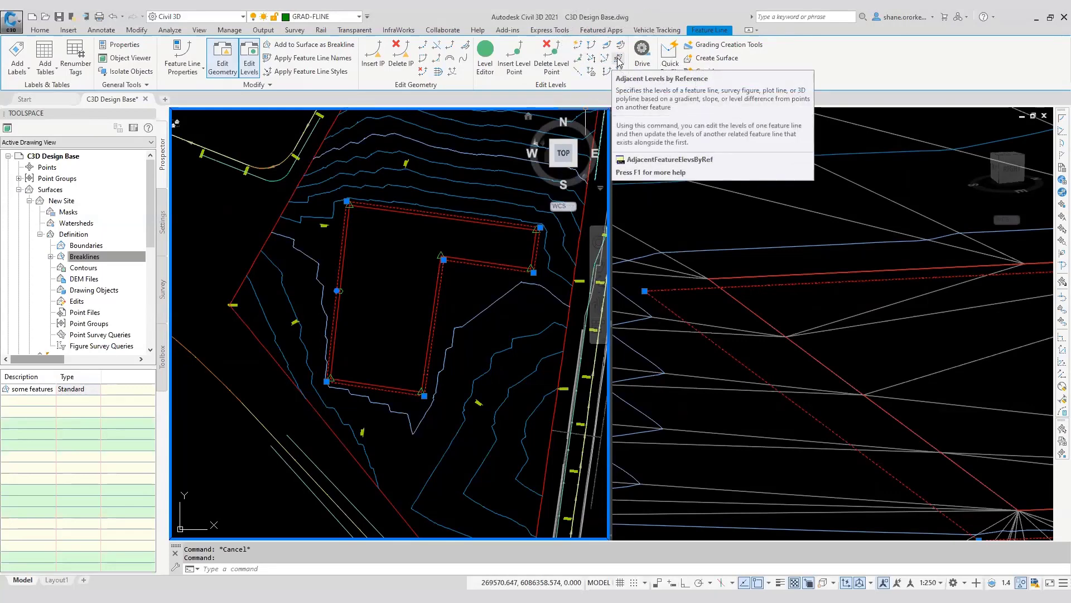
{"action": "key", "text": "Escape"}
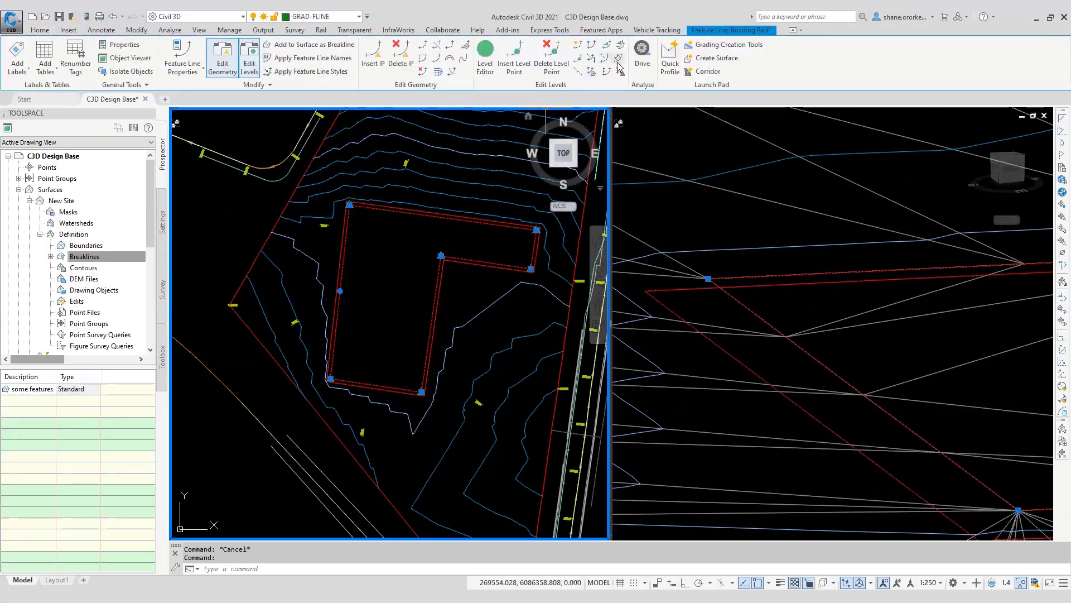
Set the offset line's levels with Adjacent Levels by Reference, using the building pad as reference and a gradient of -2.5%
{"action": "left_click", "coordinate": [617, 61]}
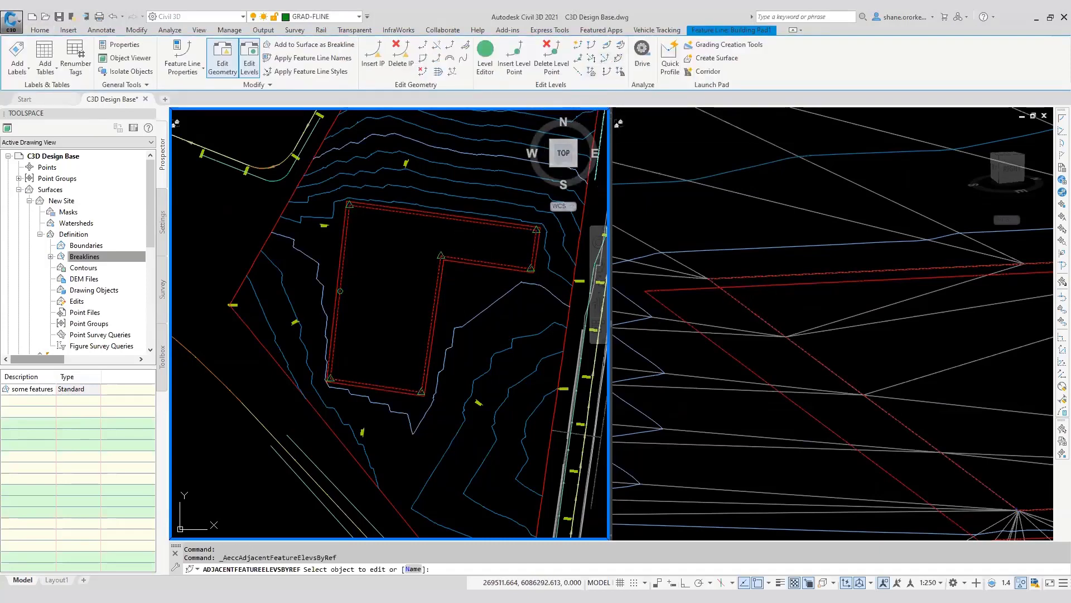
{"action": "left_click", "coordinate": [439, 309]}
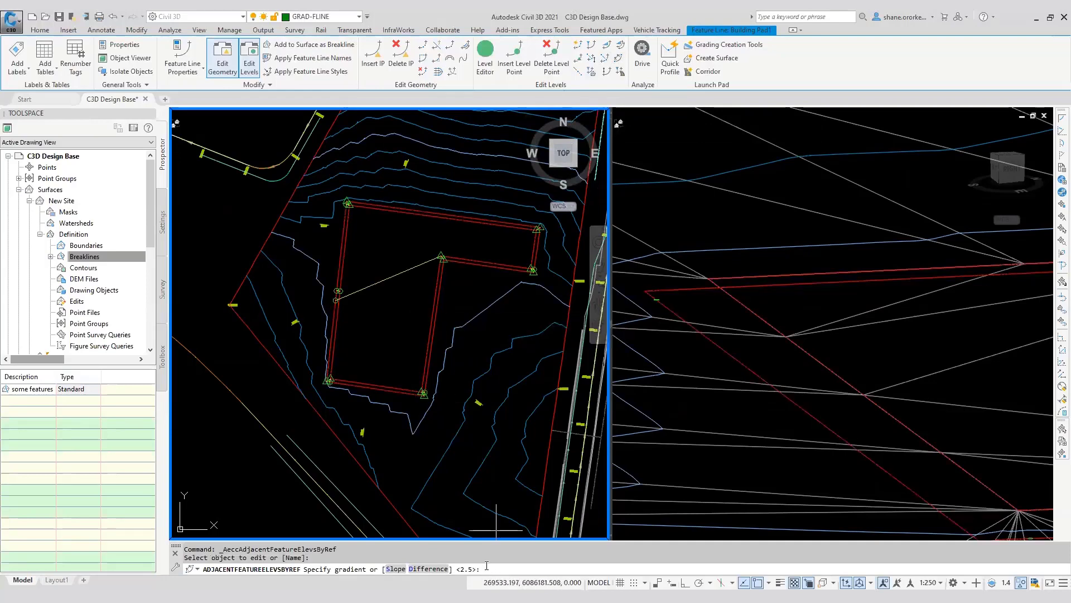
{"action": "key", "text": "Return"}
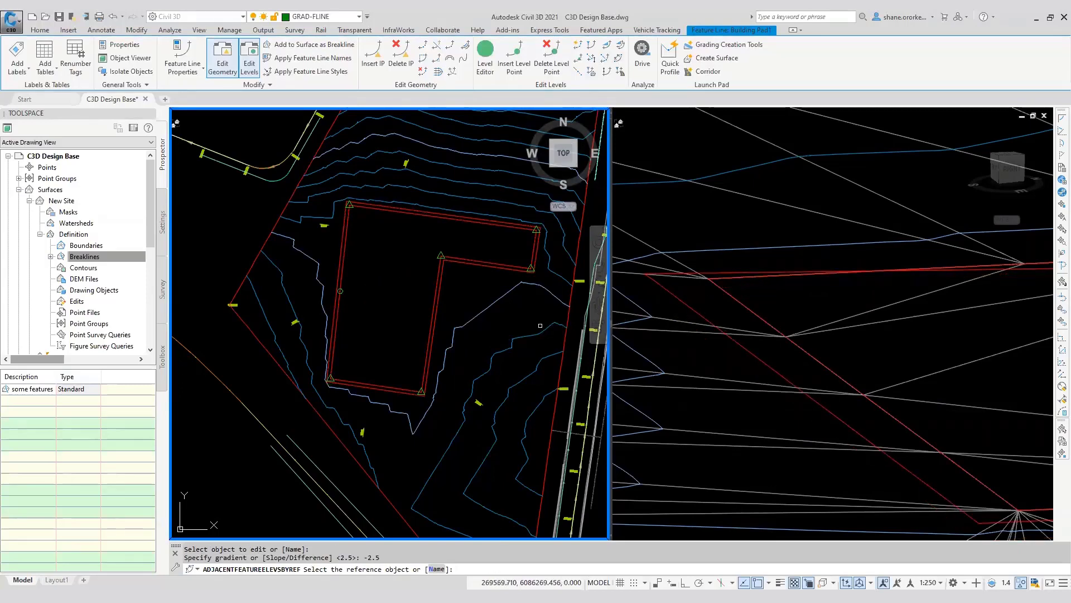
Add the offset feature line to the New Site surface as a standard breakline with a 10 m supplementing distance
{"action": "right_click", "coordinate": [80, 257]}
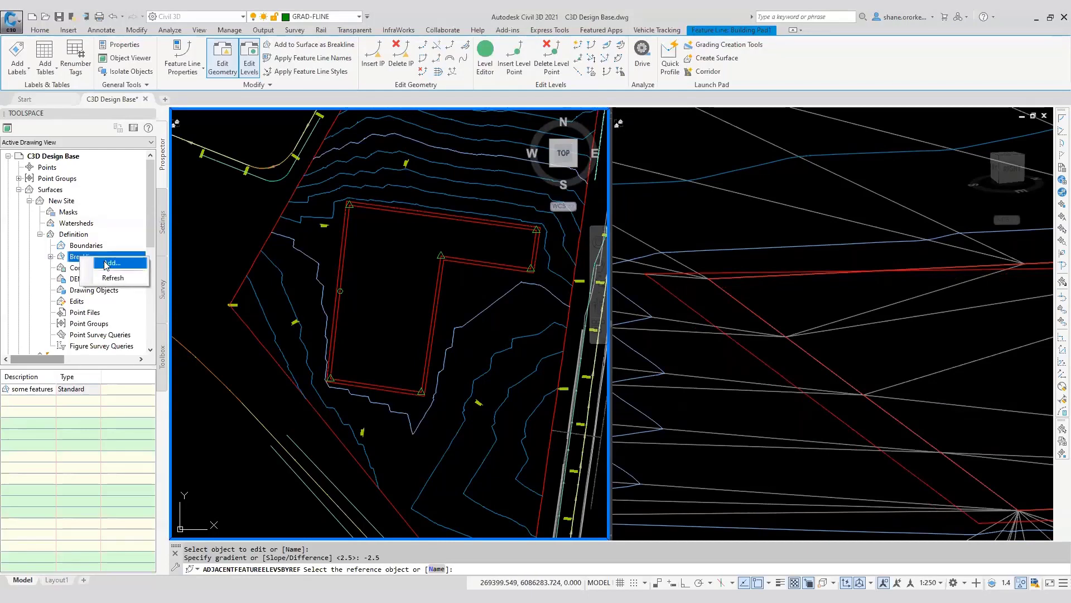
{"action": "left_click", "coordinate": [108, 262]}
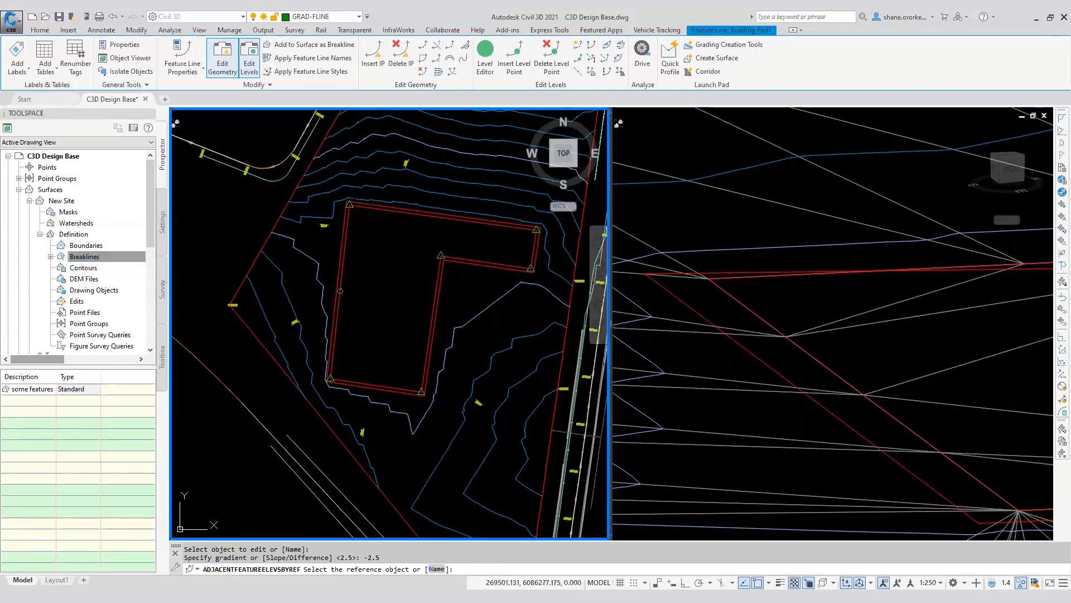
{"action": "right_click", "coordinate": [438, 313]}
{"action": "left_click", "coordinate": [498, 258]}
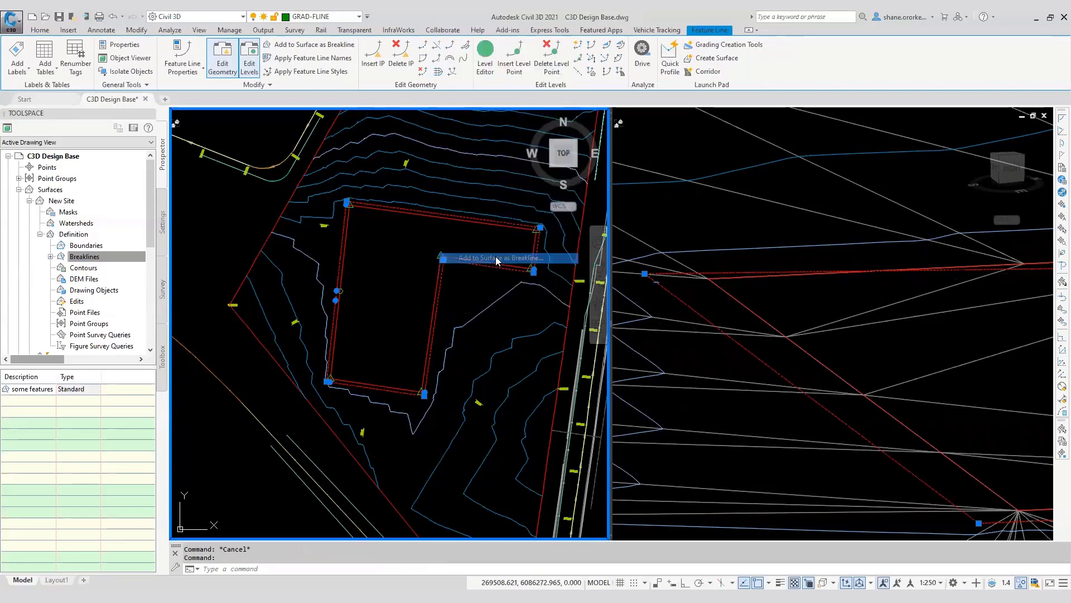
{"action": "left_click", "coordinate": [587, 299]}
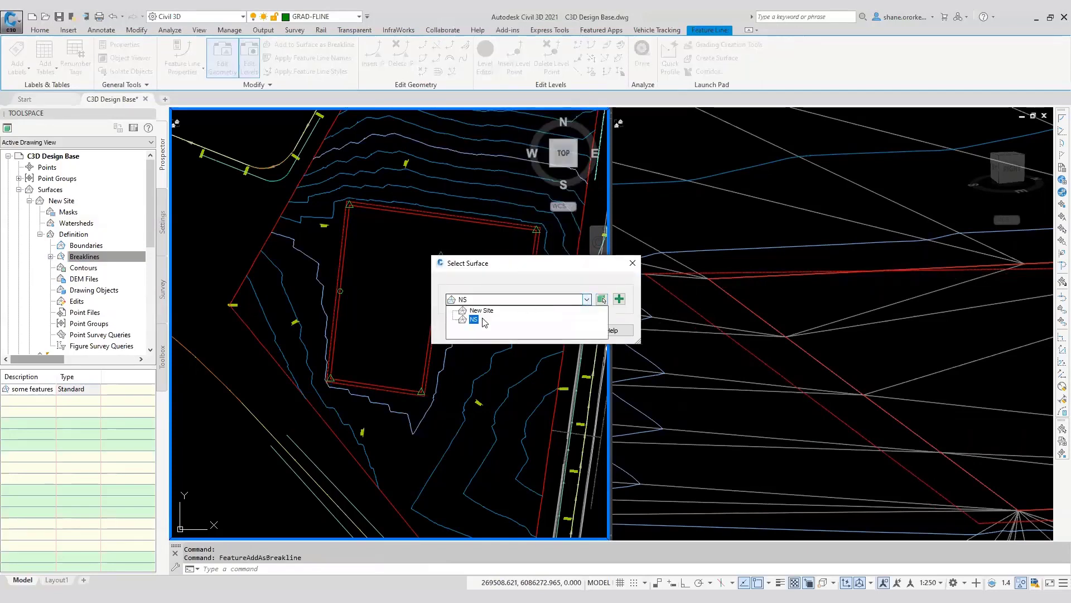
{"action": "left_click", "coordinate": [482, 310]}
{"action": "left_click", "coordinate": [518, 331]}
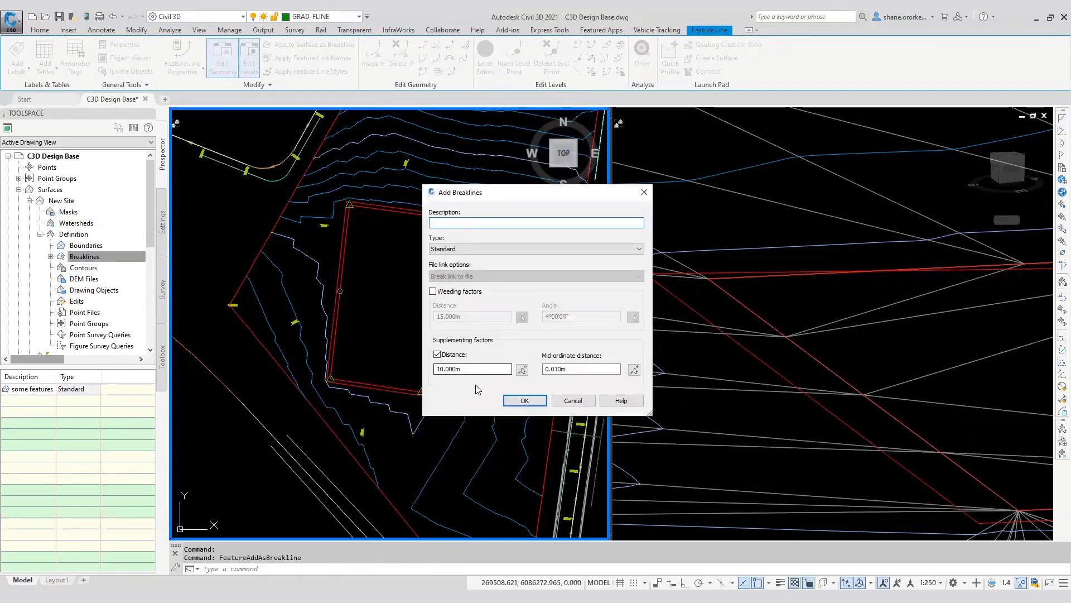
{"action": "left_click", "coordinate": [509, 400]}
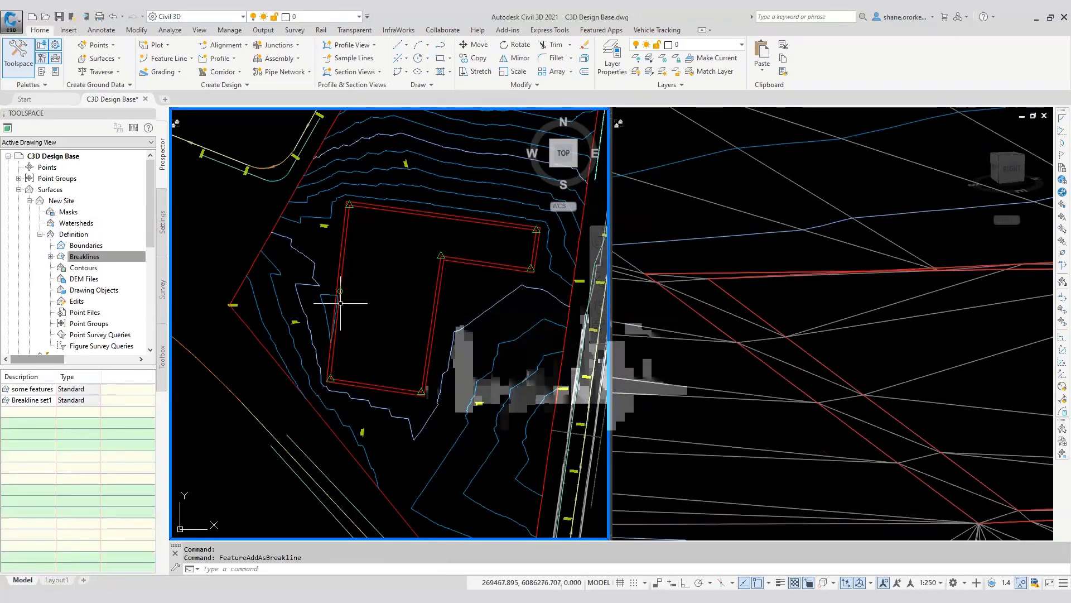
Move the building pad and its offset feature line together a short distance south-east within the site
{"action": "scroll", "coordinate": [339, 301], "scroll_direction": "up", "scroll_amount": 4}
{"action": "scroll", "coordinate": [343, 302], "scroll_direction": "down", "scroll_amount": 5}
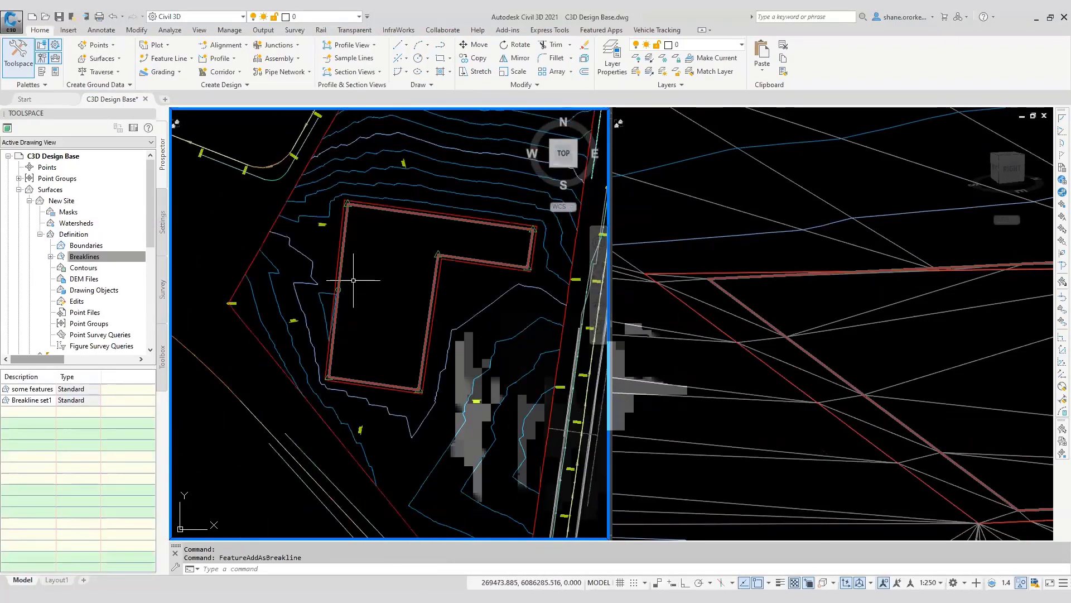
{"action": "key", "text": "Escape"}
{"action": "key", "text": "Escape"}
{"action": "left_click", "coordinate": [453, 306]}
{"action": "left_click", "coordinate": [420, 282]}
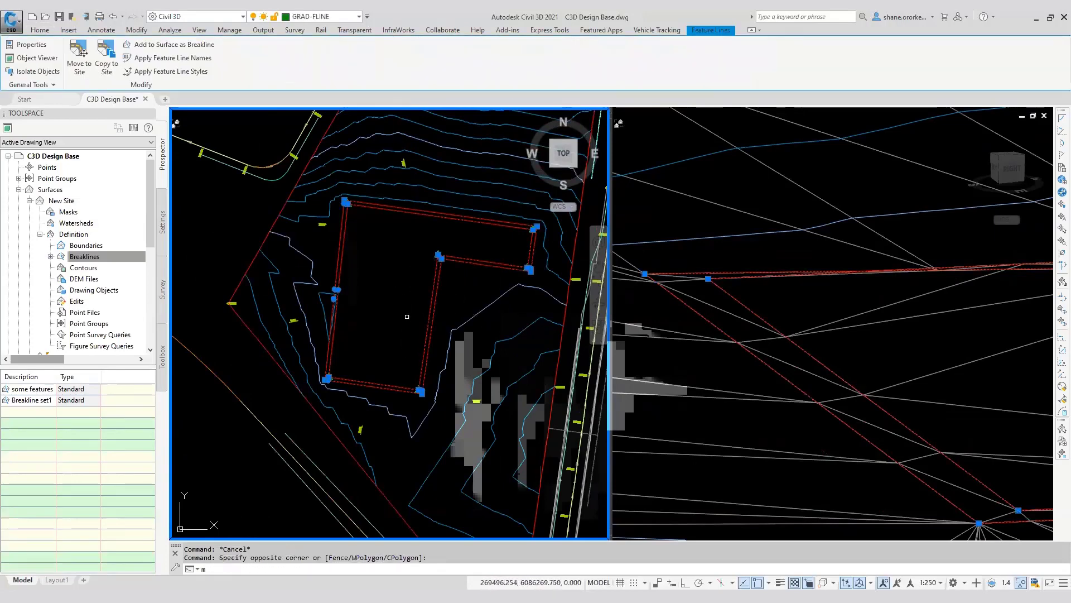
{"action": "type", "text": "m"}
{"action": "key", "text": "Return"}
{"action": "left_click", "coordinate": [392, 280]}
{"action": "left_click", "coordinate": [410, 316]}
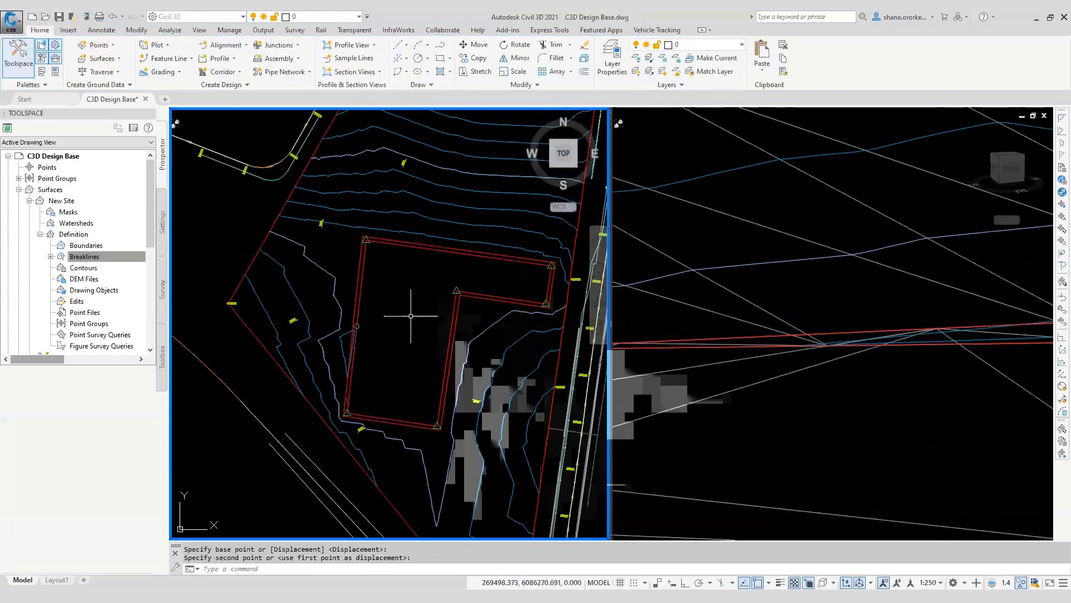
Examine the contours around the moved building pad in plan and the whole New Site surface in the 3D view
{"action": "scroll", "coordinate": [410, 340], "scroll_direction": "down", "scroll_amount": 3}
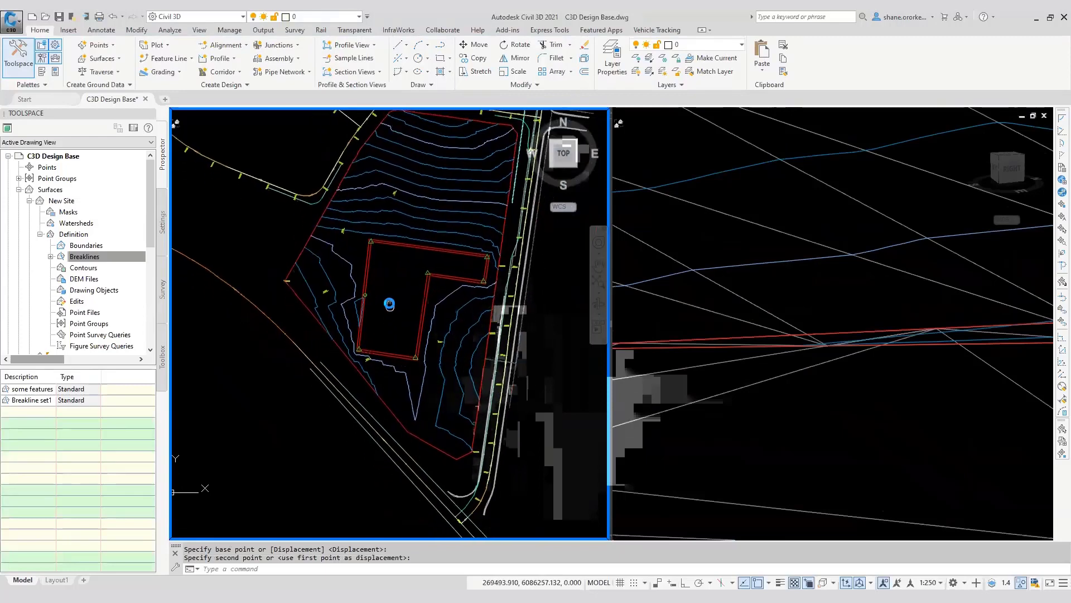
{"action": "key", "text": "Escape"}
{"action": "key", "text": "Escape"}
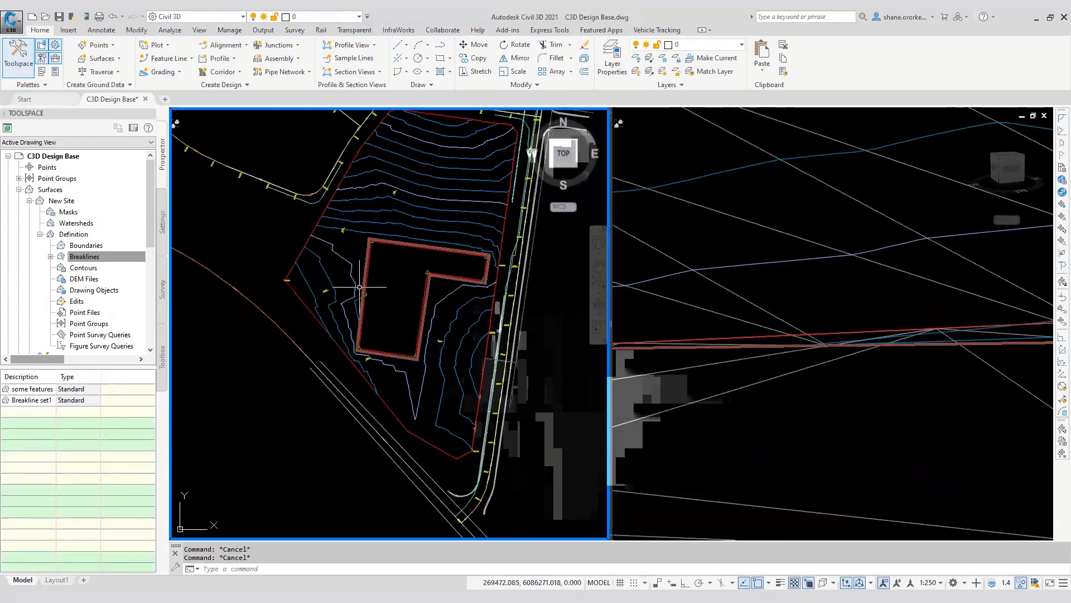
{"action": "scroll", "coordinate": [357, 285], "scroll_direction": "up", "scroll_amount": 2}
{"action": "scroll", "coordinate": [790, 282], "scroll_direction": "down", "scroll_amount": 2}
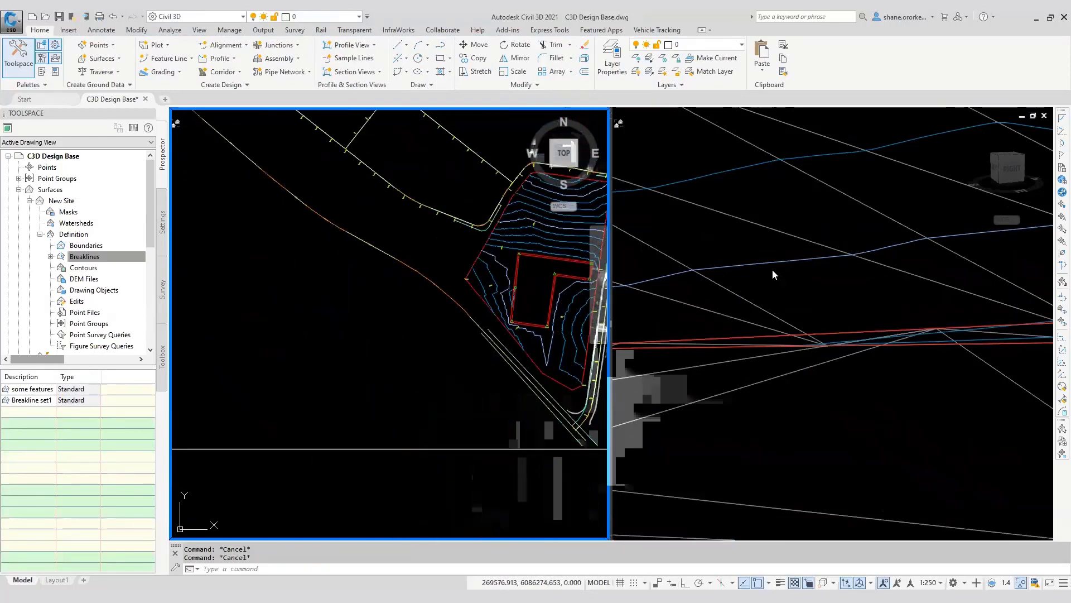
{"action": "scroll", "coordinate": [771, 268], "scroll_direction": "up", "scroll_amount": 2}
{"action": "left_click", "coordinate": [780, 274]}
{"action": "scroll", "coordinate": [790, 268], "scroll_direction": "down", "scroll_amount": 5}
{"action": "middle_click_drag", "start_coordinate": [798, 294], "coordinate": [915, 309]}
{"action": "scroll", "coordinate": [915, 309], "scroll_direction": "down", "scroll_amount": 1}
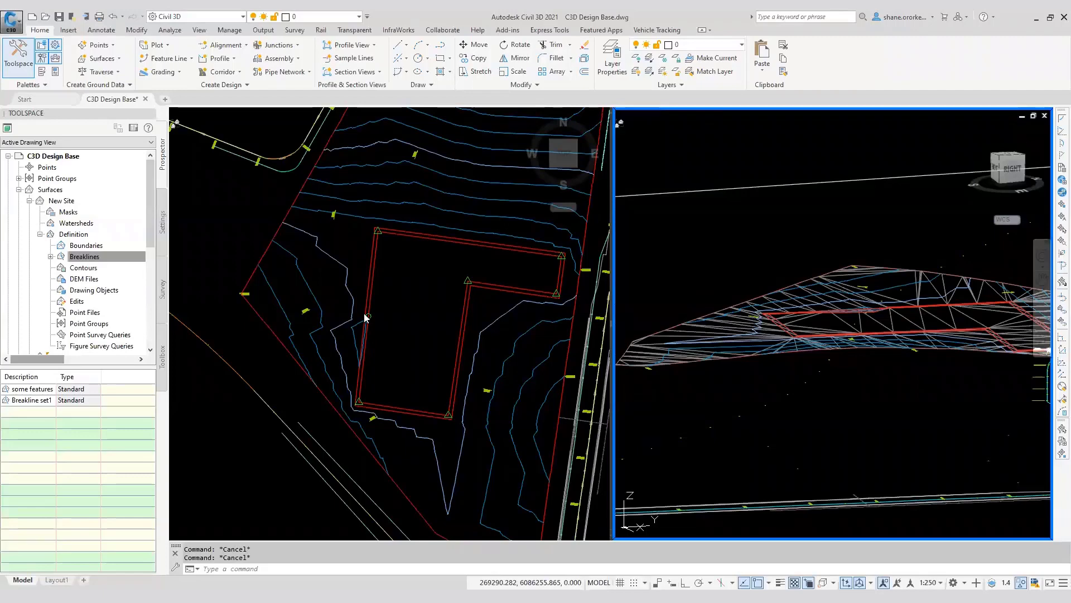
Draw a two-segment polyline in plan from the south-west site boundary to the west side of the building pad
{"action": "left_click", "coordinate": [301, 319]}
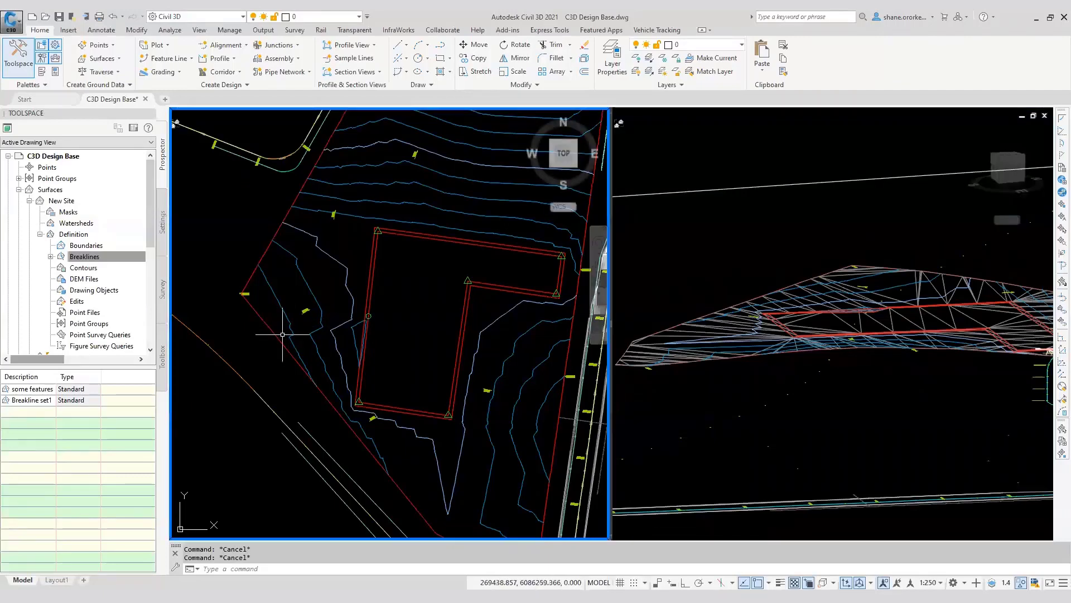
{"action": "type", "text": "pl"}
{"action": "key", "text": "Return"}
{"action": "scroll", "coordinate": [270, 351], "scroll_direction": "up", "scroll_amount": 3}
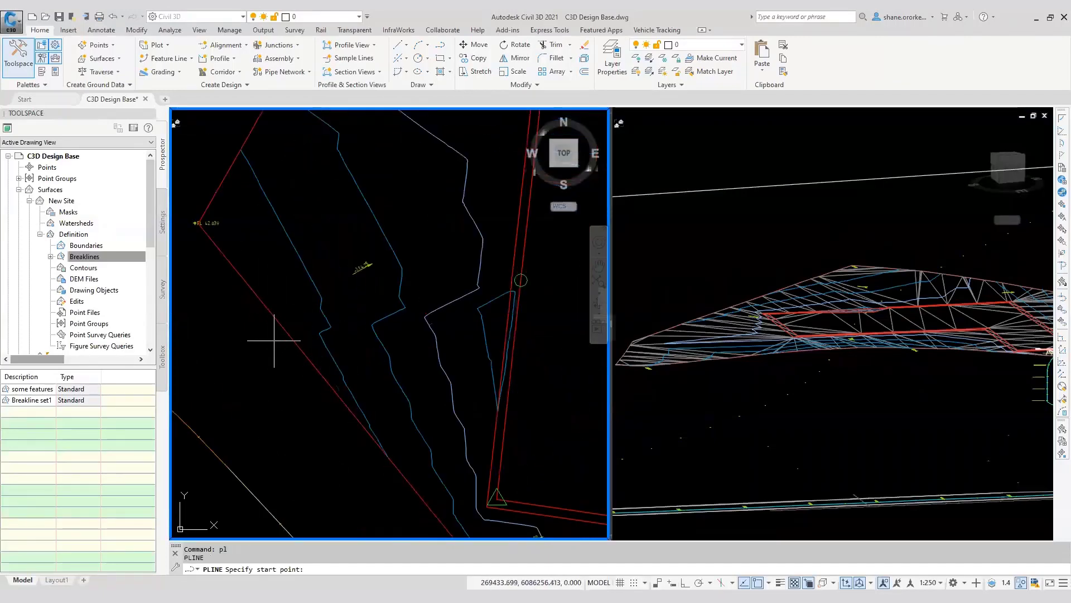
{"action": "left_click", "coordinate": [282, 327]}
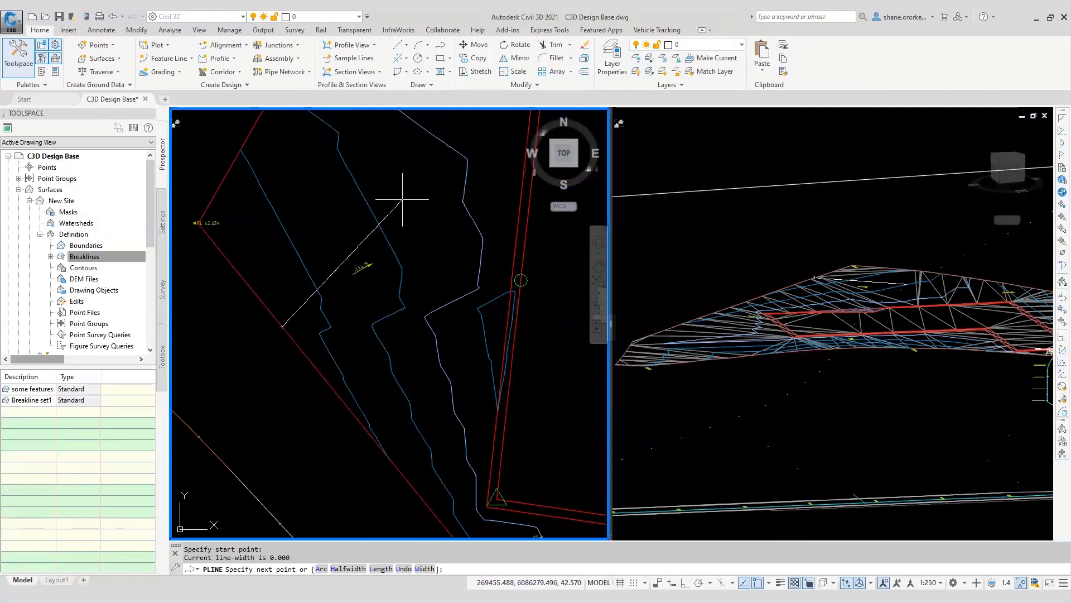
{"action": "left_click", "coordinate": [403, 178]}
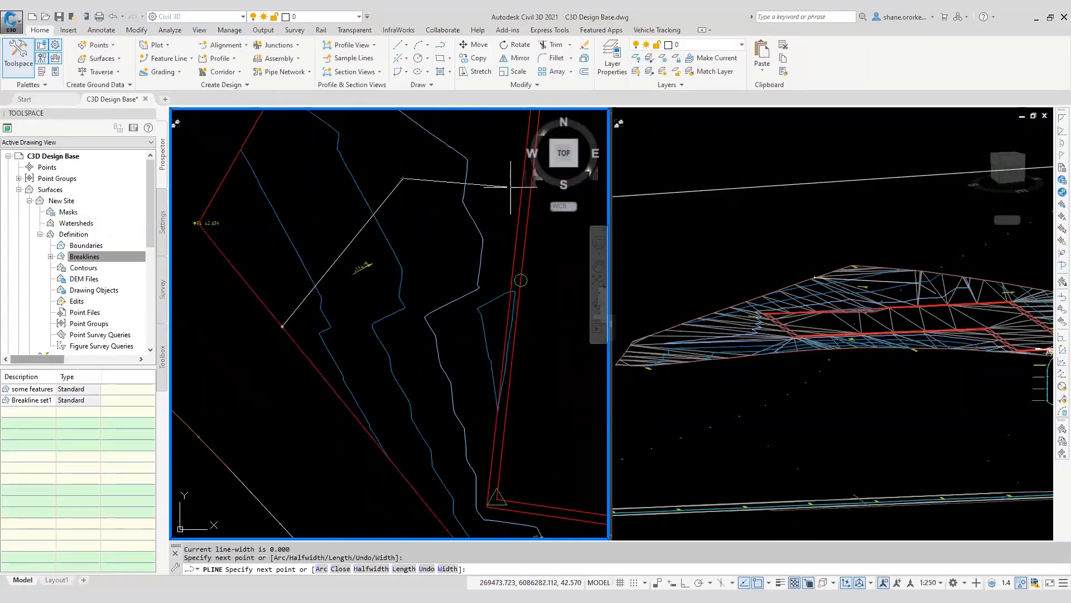
{"action": "left_click", "coordinate": [522, 191]}
{"action": "key", "text": "Return"}
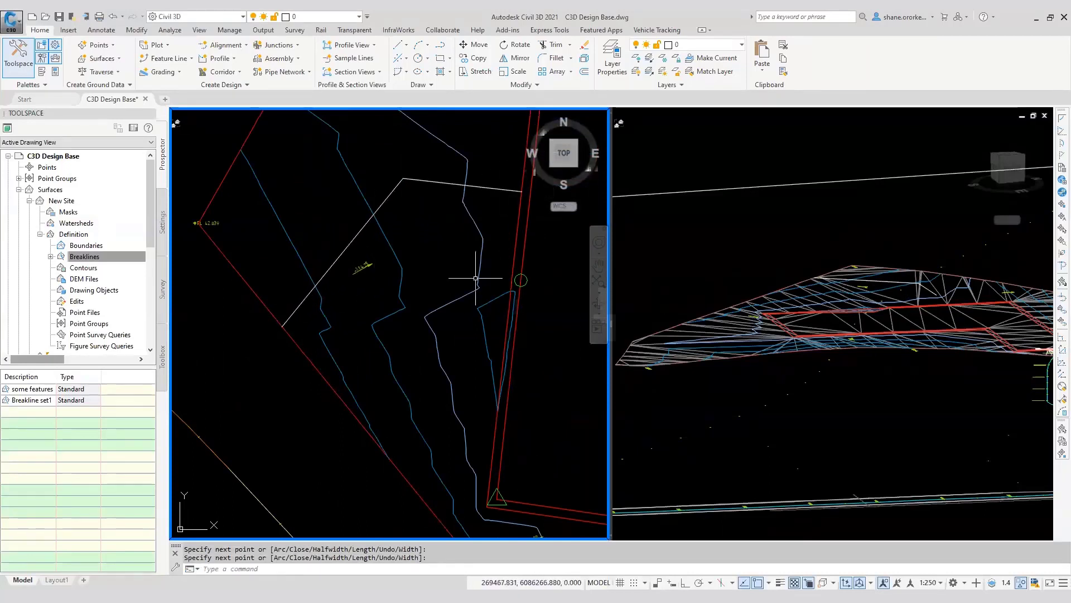
{"action": "scroll", "coordinate": [463, 271], "scroll_direction": "down", "scroll_amount": 4}
{"action": "middle_click_drag", "start_coordinate": [450, 267], "coordinate": [358, 304]}
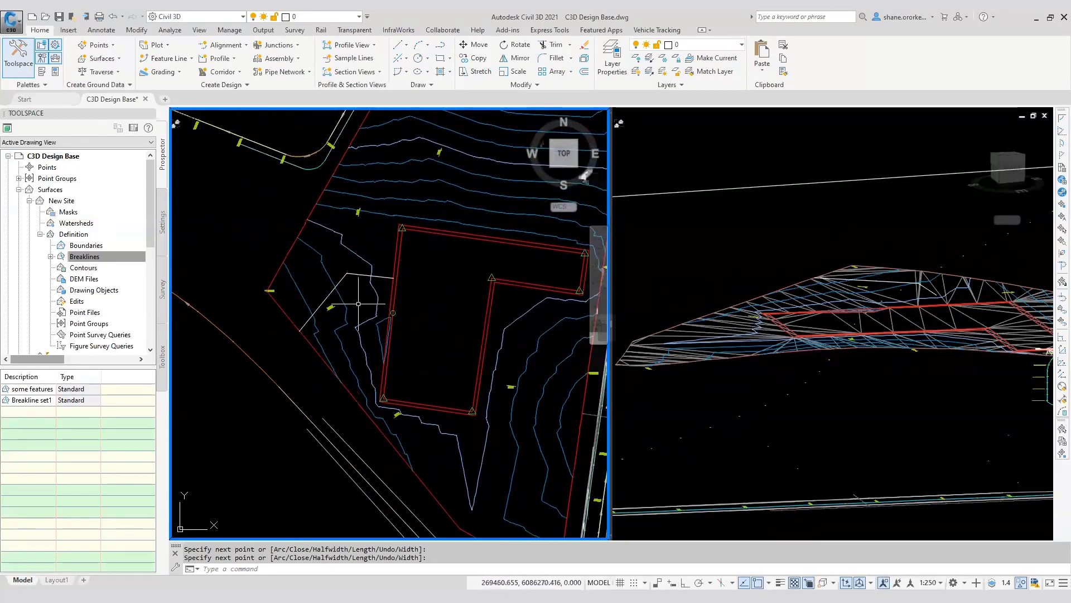
Convert the new polyline to a feature line named Footpath in Site 1 with the Primary Feature Line style, without assigning levels
{"action": "mouse_move", "coordinate": [330, 345]}
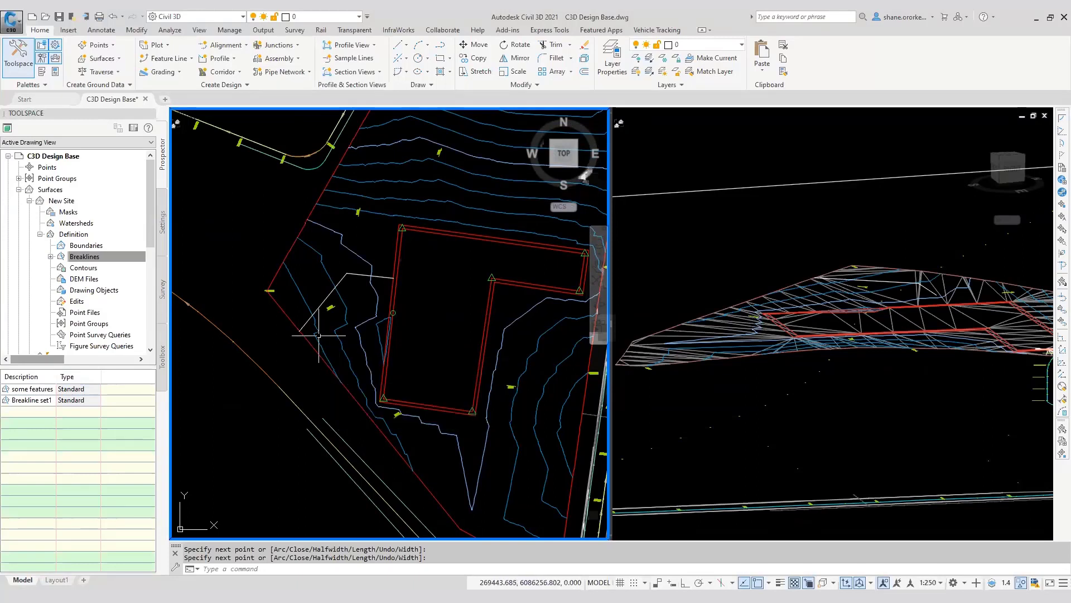
{"action": "mouse_move", "coordinate": [347, 304]}
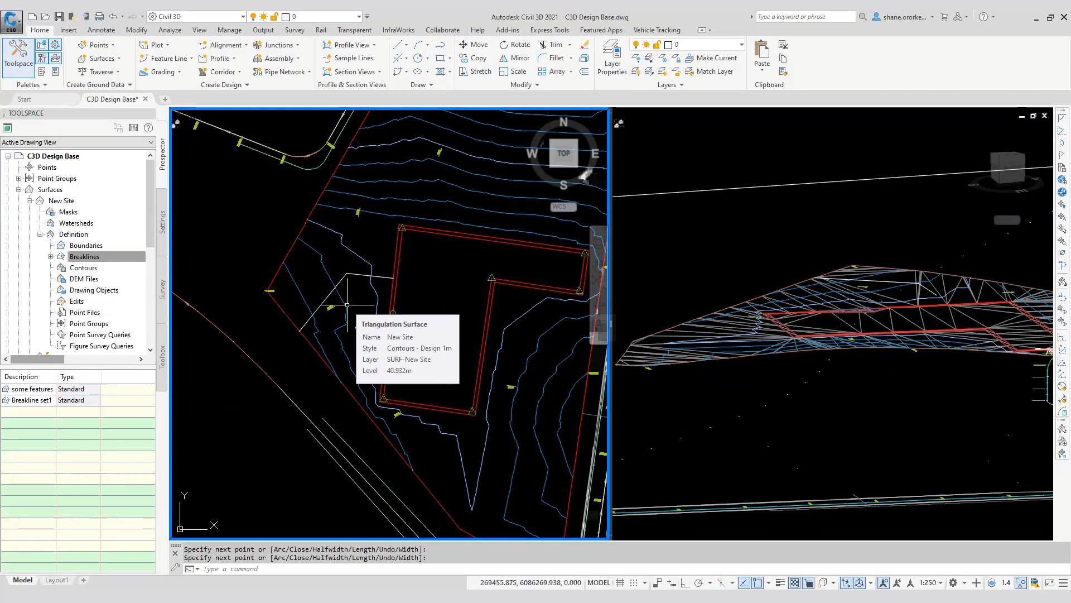
{"action": "left_click", "coordinate": [190, 59]}
{"action": "left_click", "coordinate": [213, 106]}
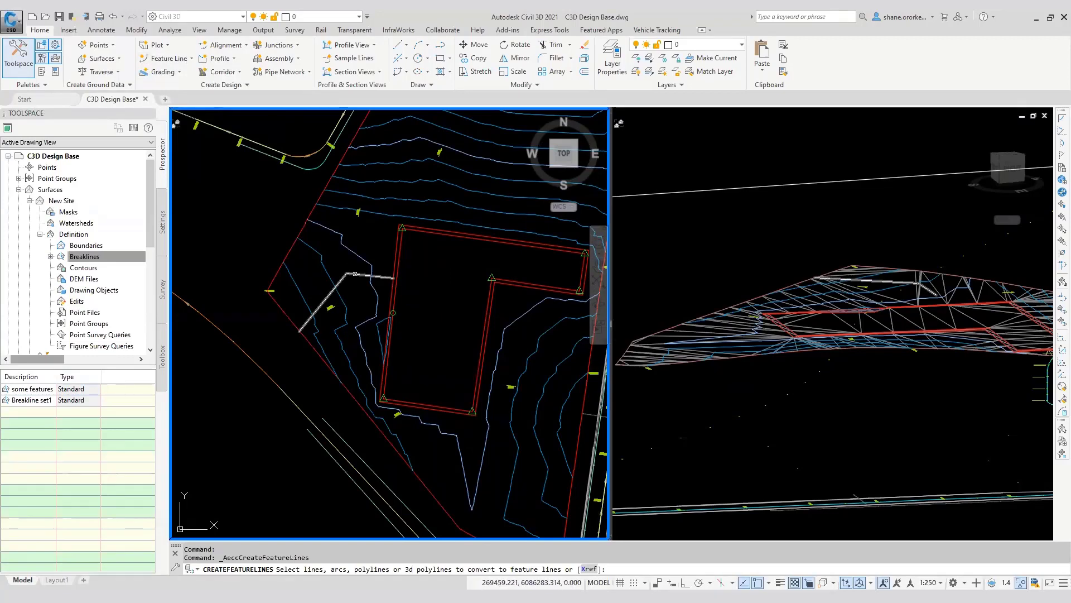
{"action": "left_click", "coordinate": [355, 274]}
{"action": "key", "text": "Return"}
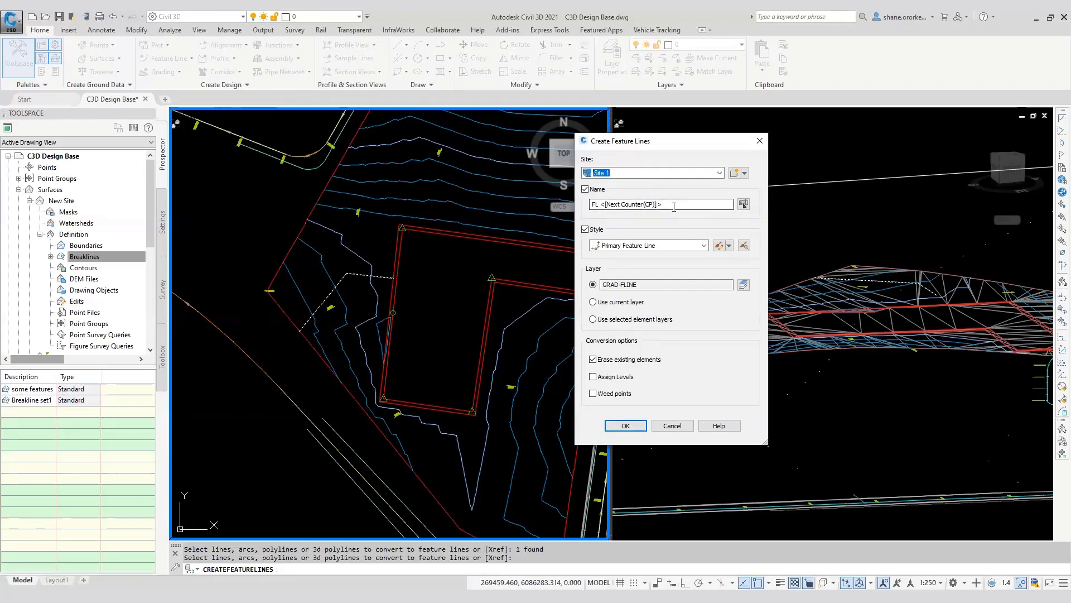
{"action": "key", "text": "Tab"}
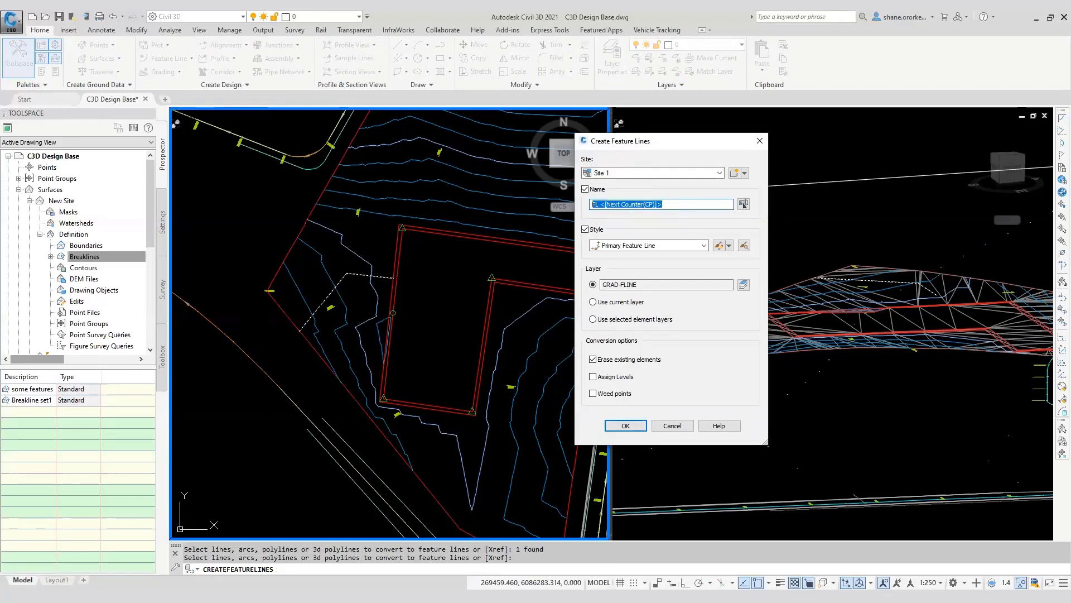
{"action": "type", "text": "Footpath"}
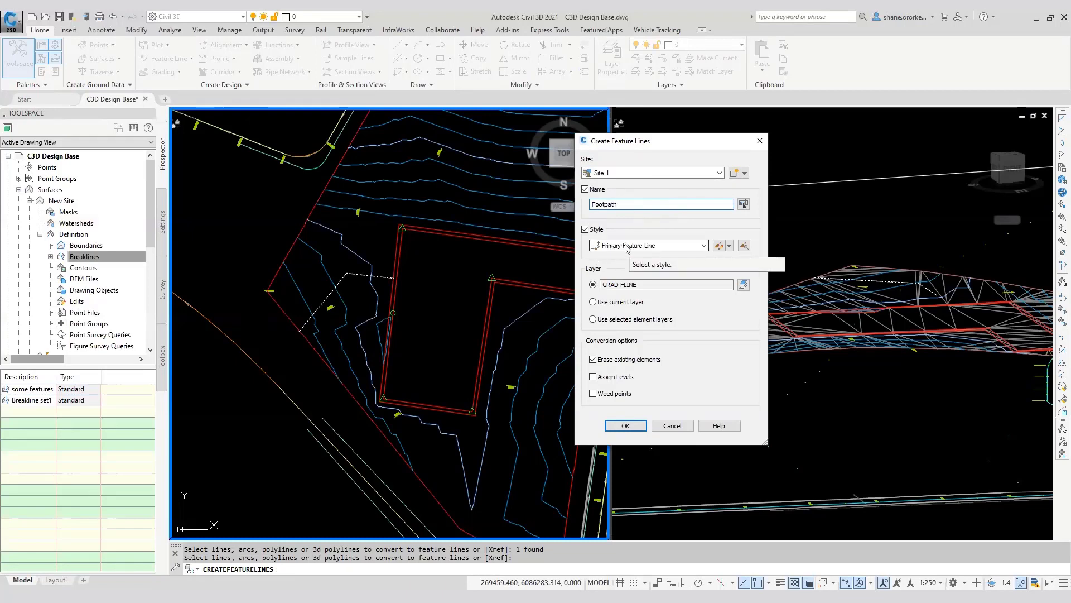
{"action": "left_click", "coordinate": [624, 426]}
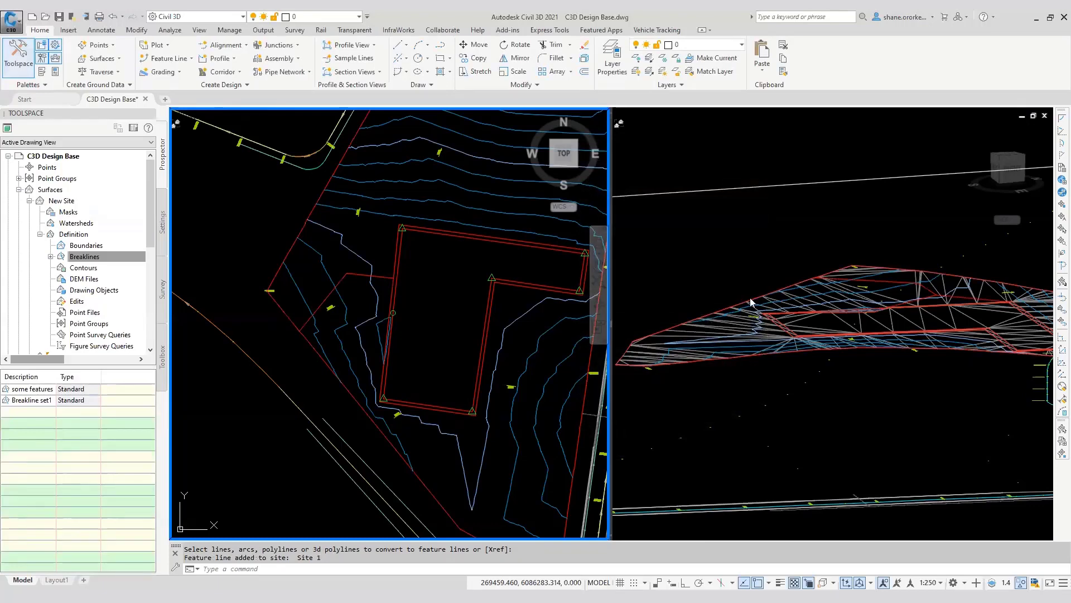
Examine the surface triangulation and the footpath feature line's crossing with the building's outer line from several 3D angles
{"action": "left_click", "coordinate": [821, 299]}
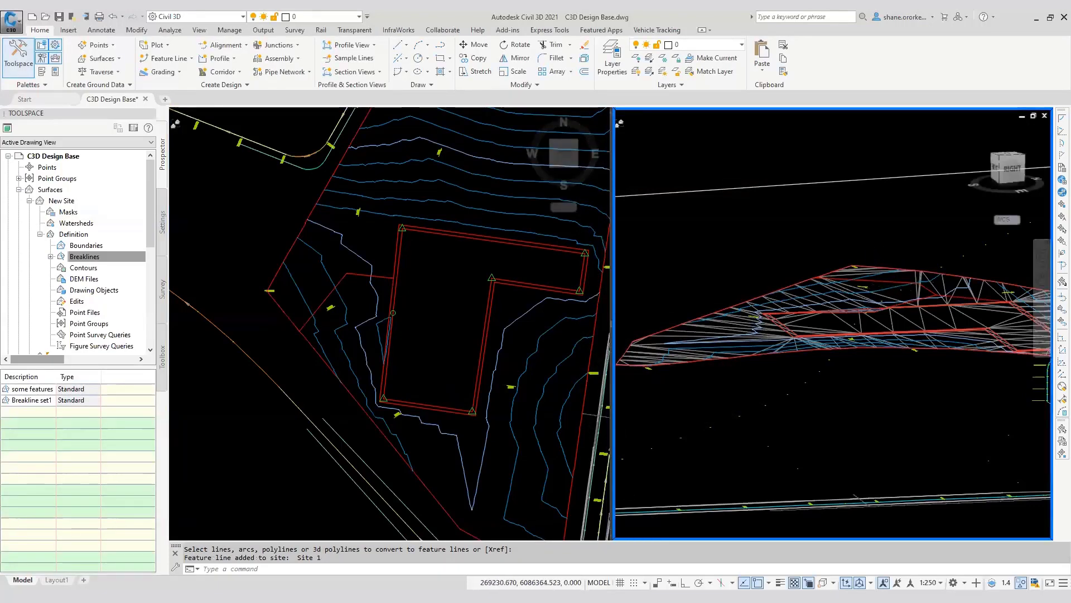
{"action": "scroll", "coordinate": [882, 280], "scroll_direction": "up", "scroll_amount": 3}
{"action": "mouse_move", "coordinate": [789, 289]}
{"action": "middle_mouse_down", "text": "shift"}
{"action": "mouse_move", "coordinate": [813, 279]}
{"action": "mouse_move", "coordinate": [807, 268]}
{"action": "mouse_move", "coordinate": [763, 301]}
{"action": "mouse_move", "coordinate": [776, 303]}
{"action": "middle_mouse_up", "text": "shift"}
{"action": "left_click", "coordinate": [780, 308]}
{"action": "left_click", "coordinate": [777, 310]}
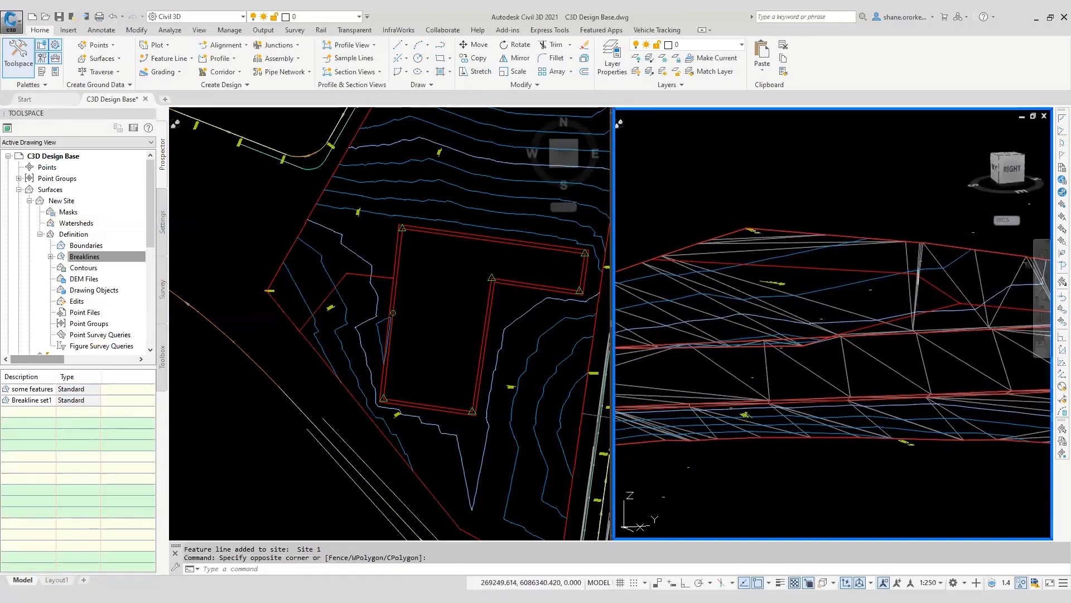
{"action": "middle_click_drag", "start_coordinate": [792, 329], "coordinate": [909, 309], "text": "shift"}
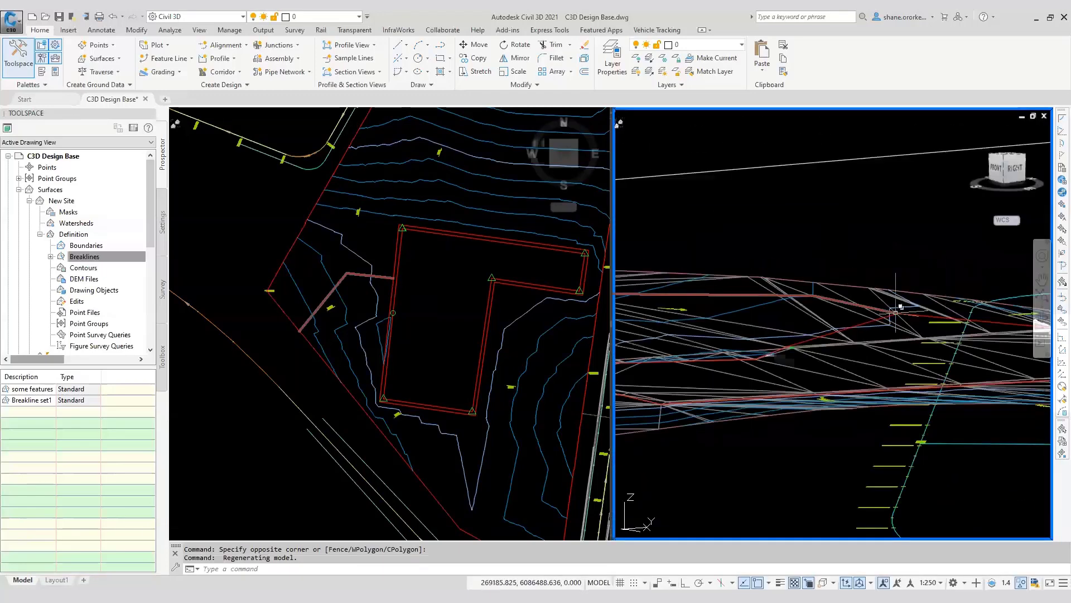
{"action": "middle_click_drag", "start_coordinate": [742, 346], "coordinate": [888, 359], "text": "shift"}
{"action": "scroll", "coordinate": [908, 343], "scroll_direction": "up", "scroll_amount": 2}
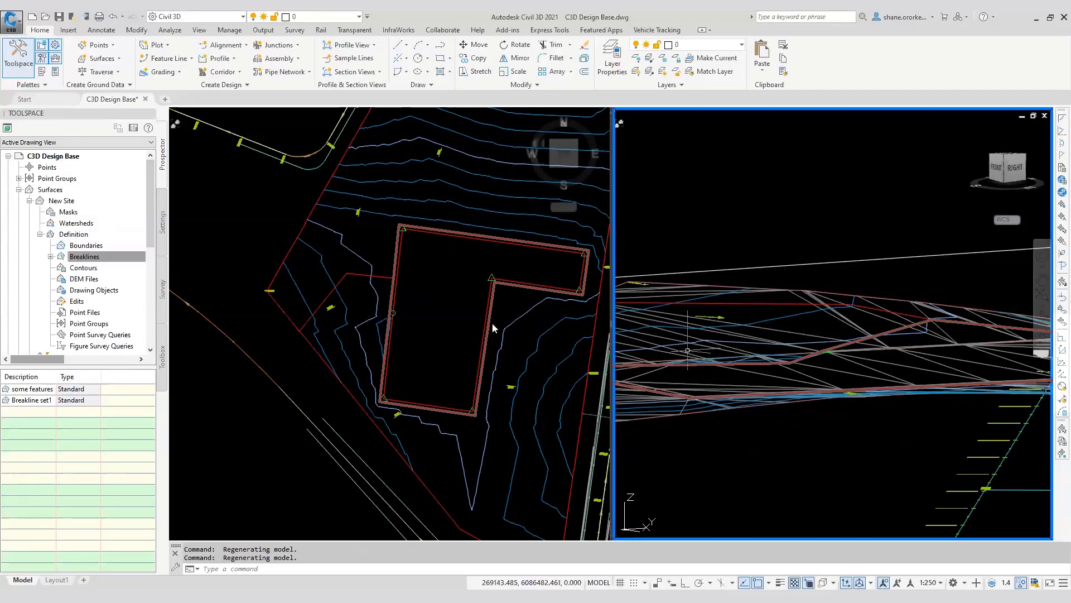
Open the Level Editor for the building's outer feature line and keep the 3D view visible above it
{"action": "left_click", "coordinate": [432, 314]}
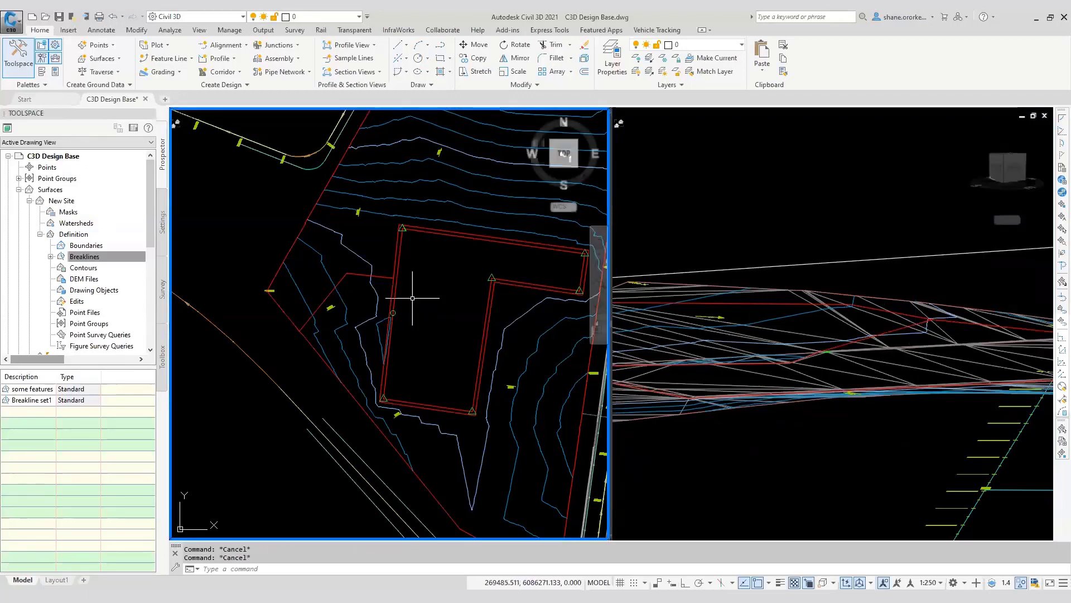
{"action": "left_click", "coordinate": [390, 316]}
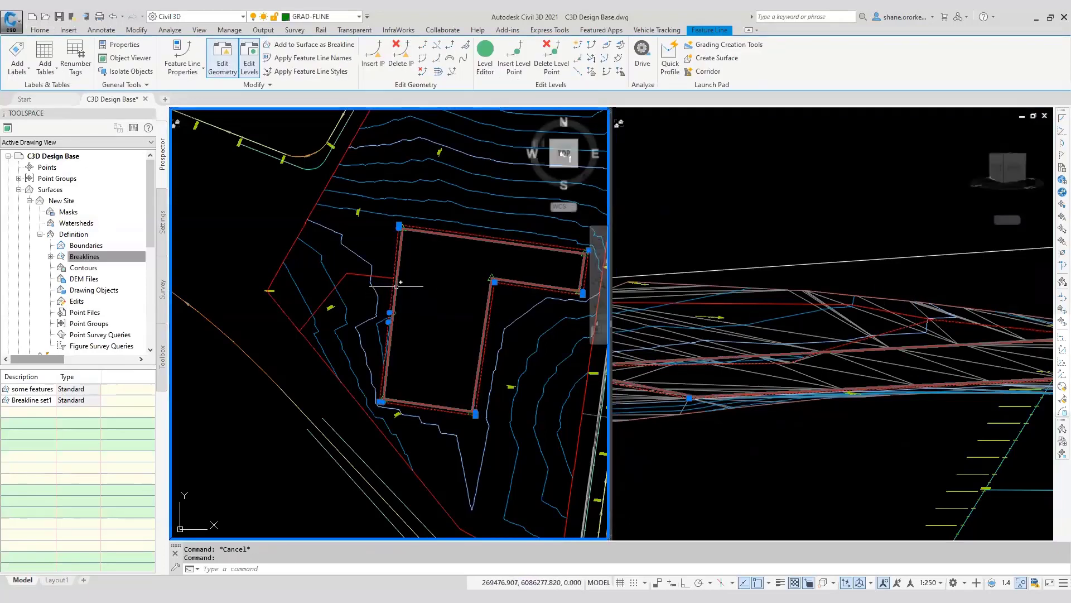
{"action": "scroll", "coordinate": [393, 279], "scroll_direction": "up", "scroll_amount": 10}
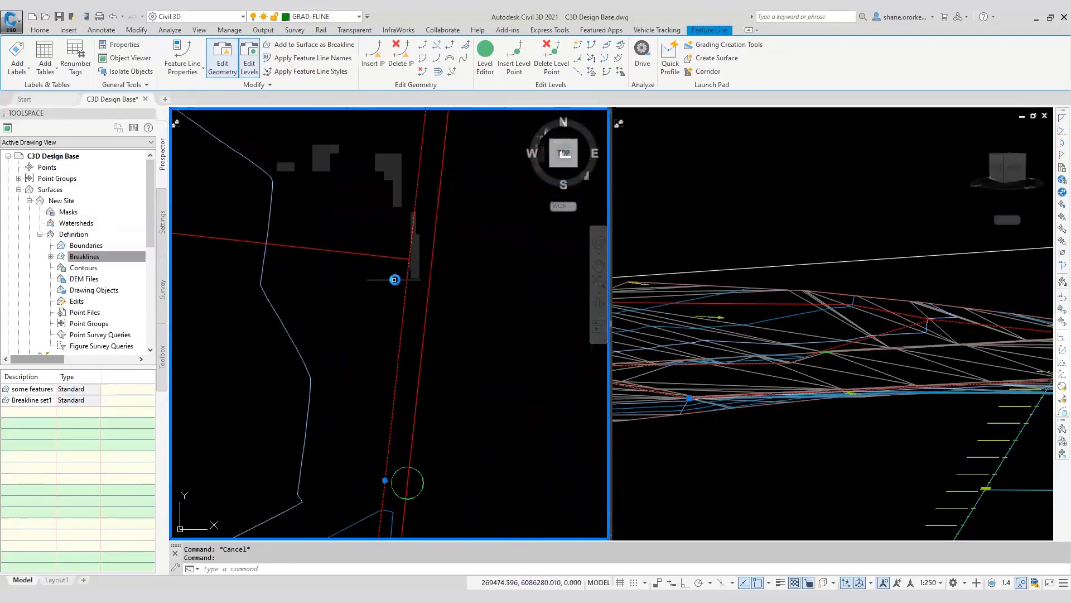
{"action": "left_click", "coordinate": [485, 53]}
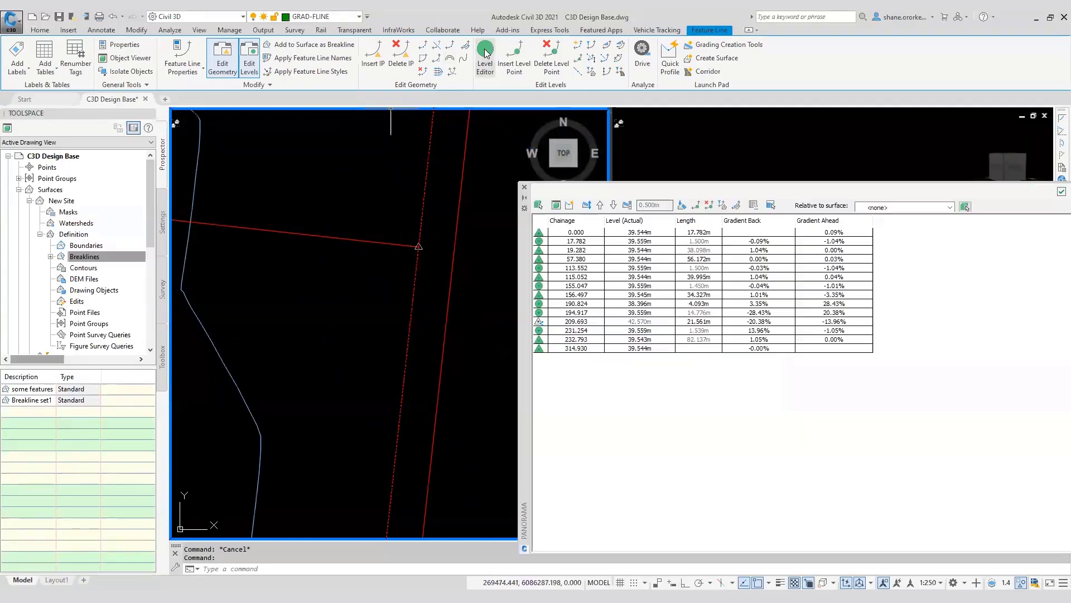
{"action": "left_click", "coordinate": [562, 322]}
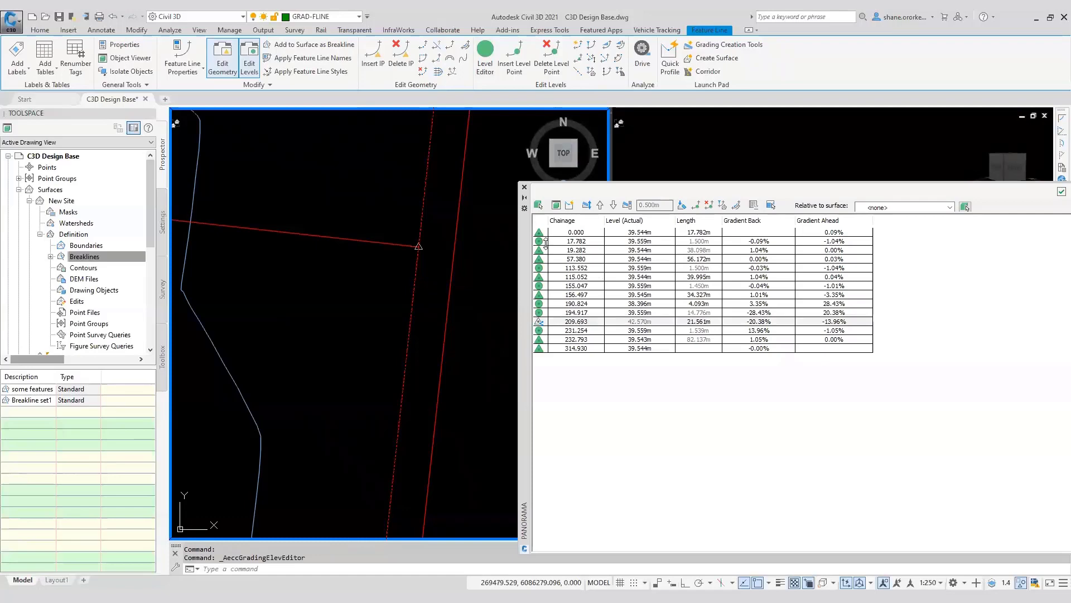
{"action": "left_click_drag", "start_coordinate": [598, 354], "coordinate": [598, 353]}
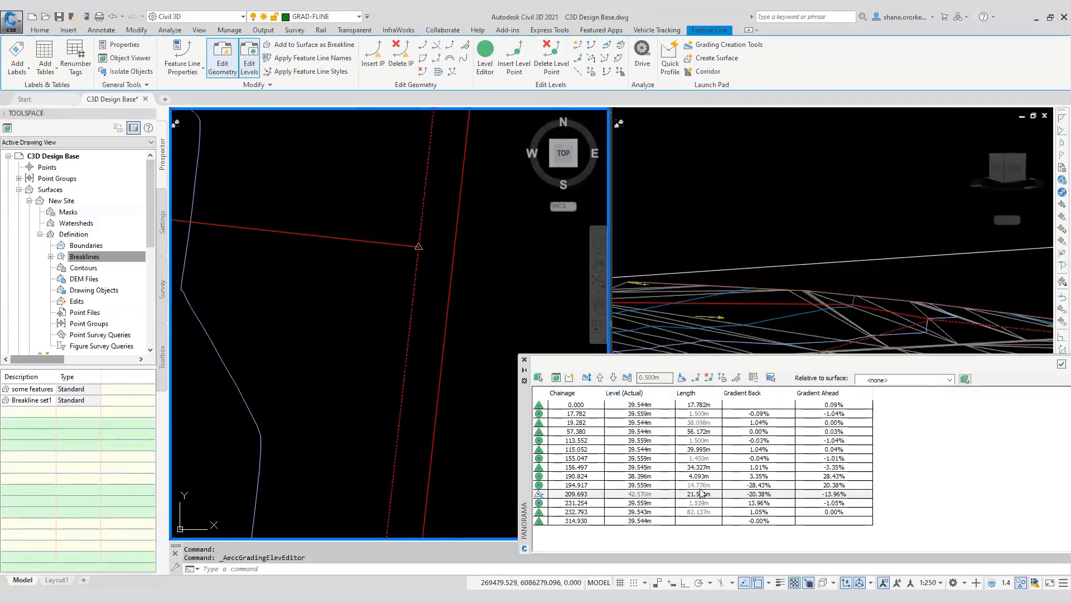
Set the outer feature line's level at chainage 194.917 to 39 m and deselect the line
{"action": "left_click", "coordinate": [658, 485]}
{"action": "left_click", "coordinate": [657, 485]}
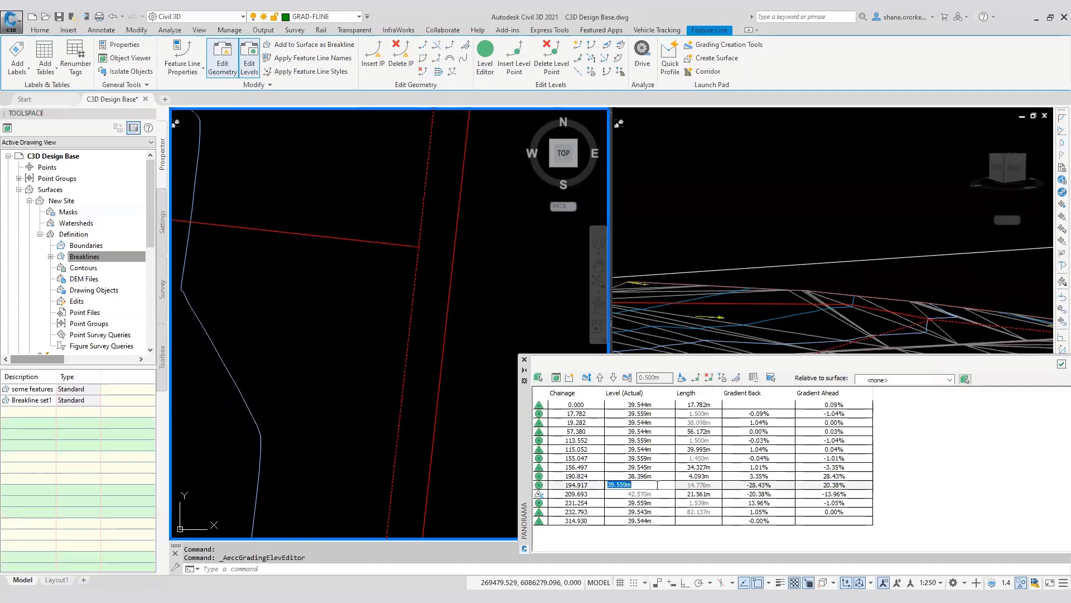
{"action": "type", "text": "39"}
{"action": "key", "text": "Return"}
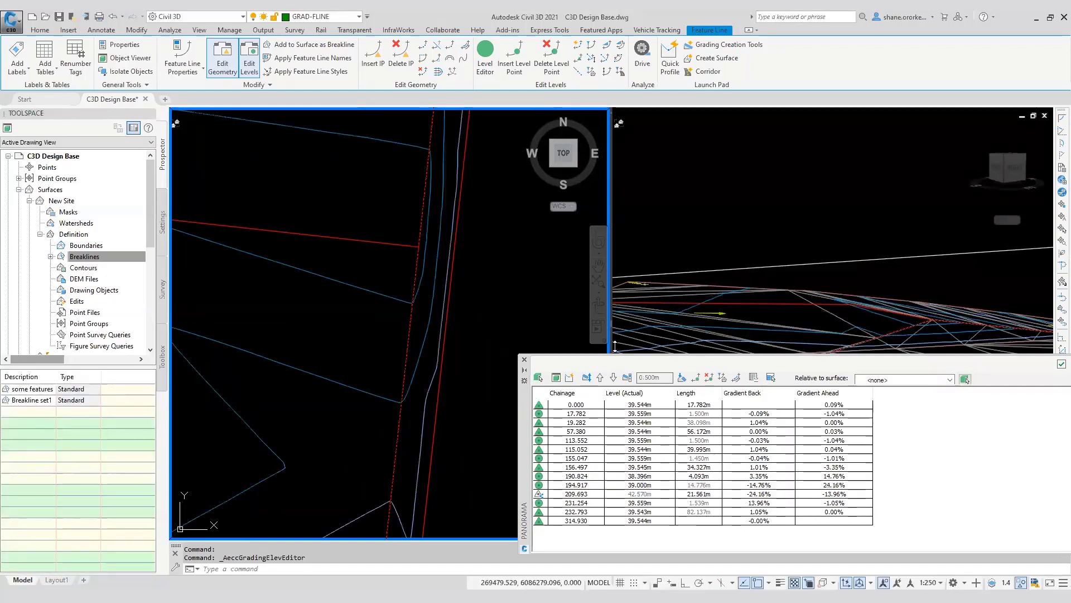
{"action": "key", "text": "Escape"}
{"action": "key", "text": "Escape"}
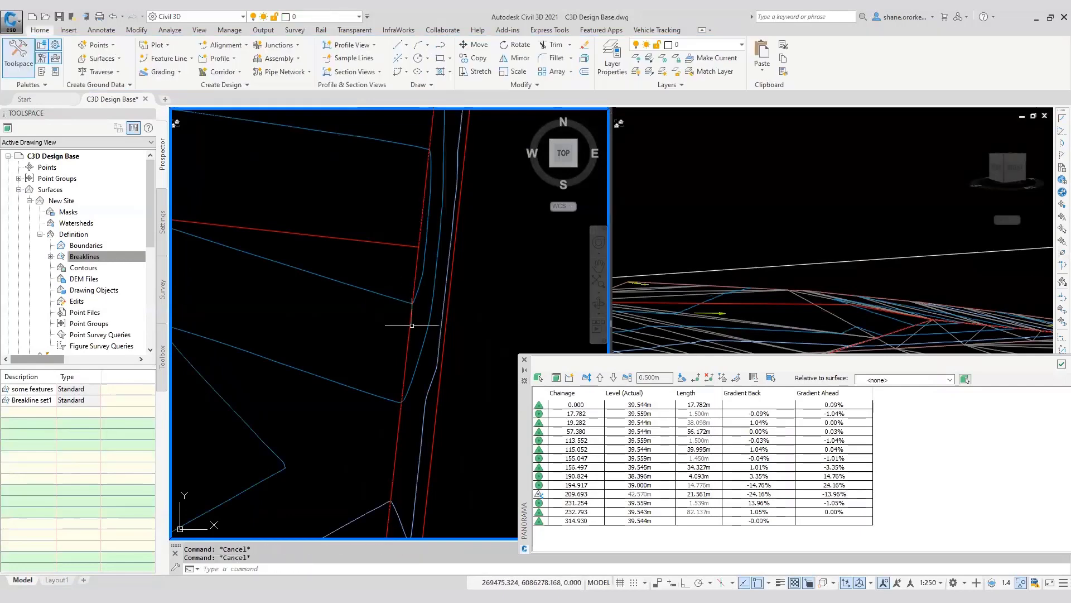
Stretch the north-west corner of the building's outer feature line about 1.3 m outward and close the Level Editor
{"action": "left_click", "coordinate": [414, 279]}
{"action": "scroll", "coordinate": [413, 254], "scroll_direction": "down", "scroll_amount": 2}
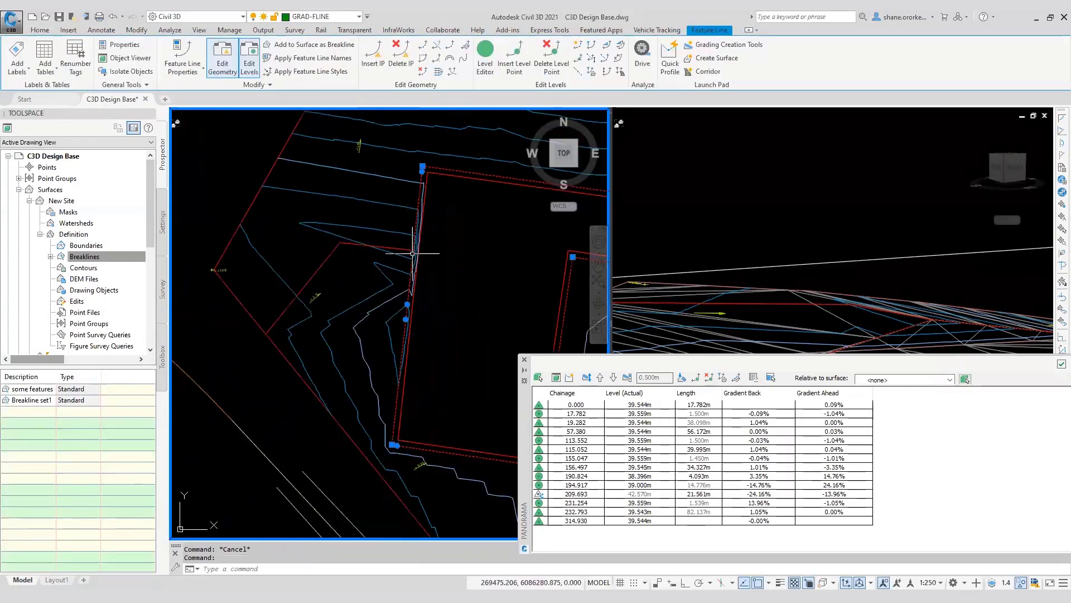
{"action": "scroll", "coordinate": [422, 169], "scroll_direction": "up", "scroll_amount": 4}
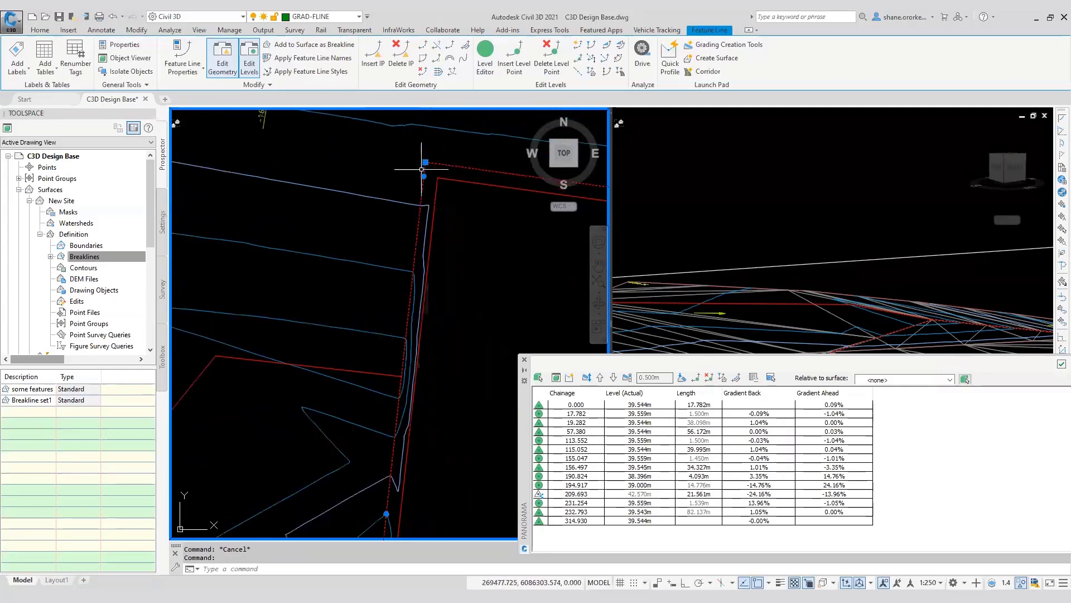
{"action": "left_click", "coordinate": [425, 162]}
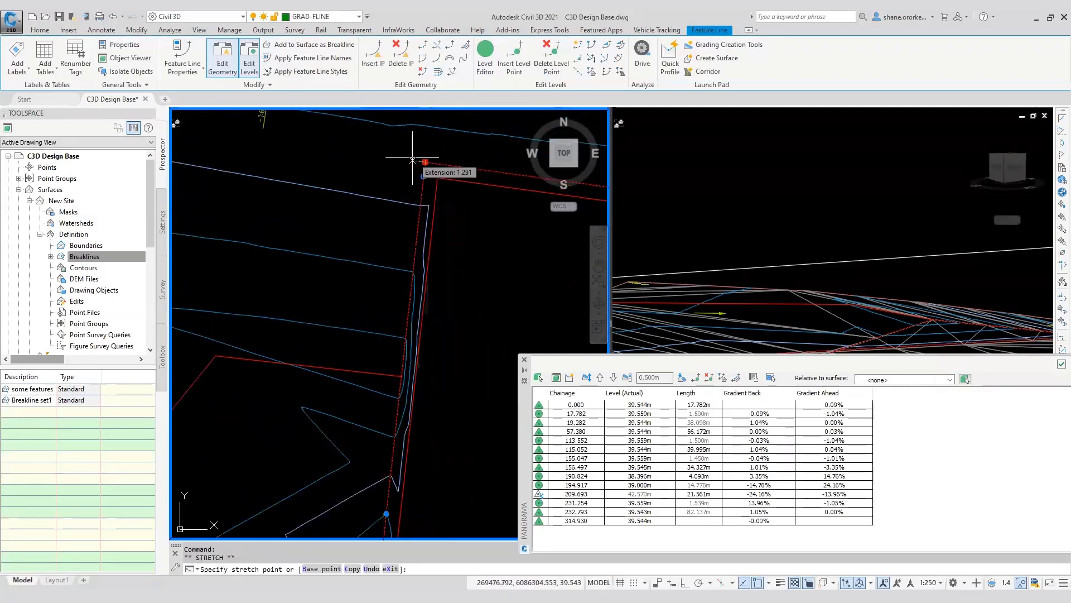
{"action": "left_click", "coordinate": [412, 161]}
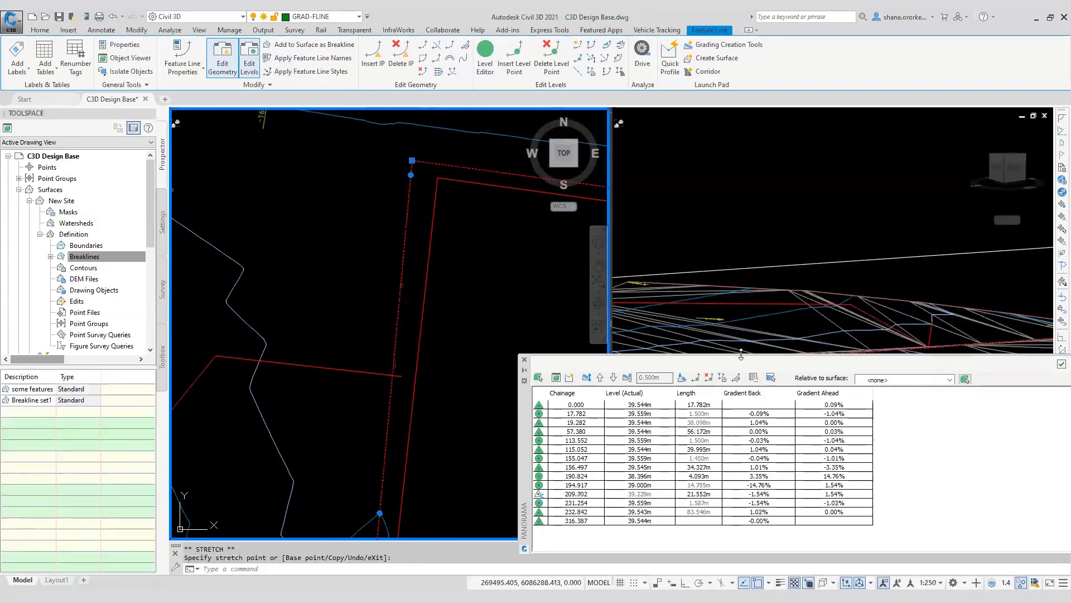
{"action": "left_click", "coordinate": [524, 359]}
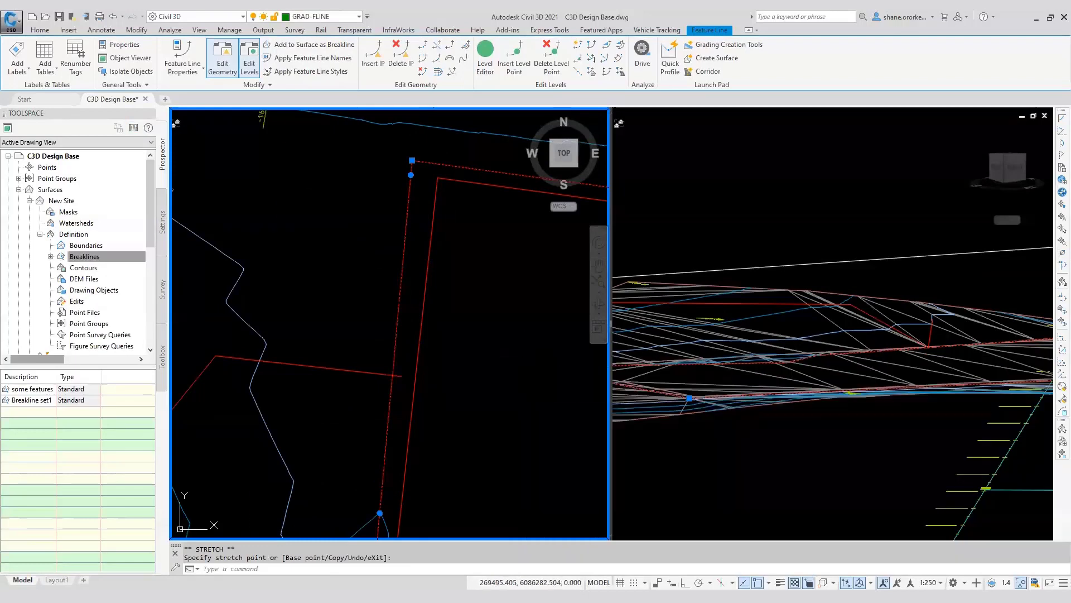
Stretch the footpath feature line's east end back onto the building's outer feature line and clear the selection
{"action": "left_click", "coordinate": [809, 361]}
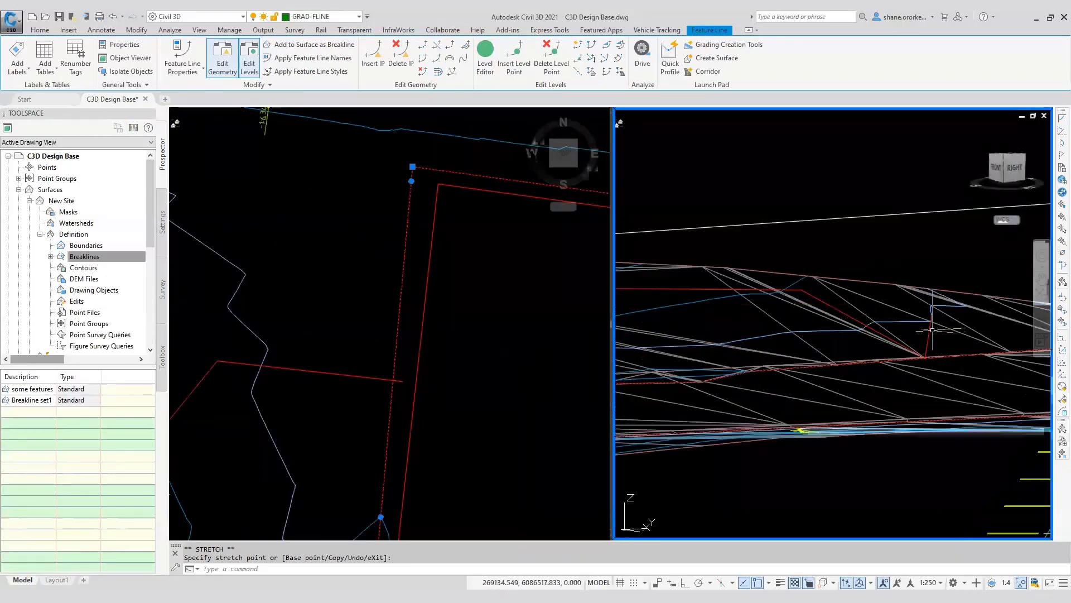
{"action": "scroll", "coordinate": [933, 330], "scroll_direction": "up", "scroll_amount": 3}
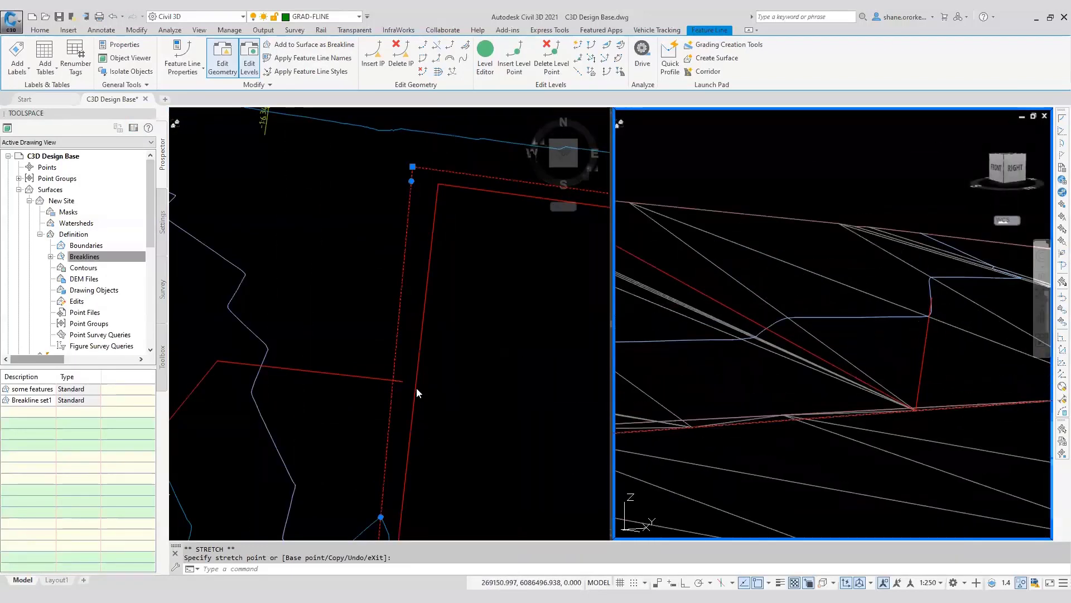
{"action": "left_click", "coordinate": [397, 381]}
{"action": "left_click", "coordinate": [402, 381]}
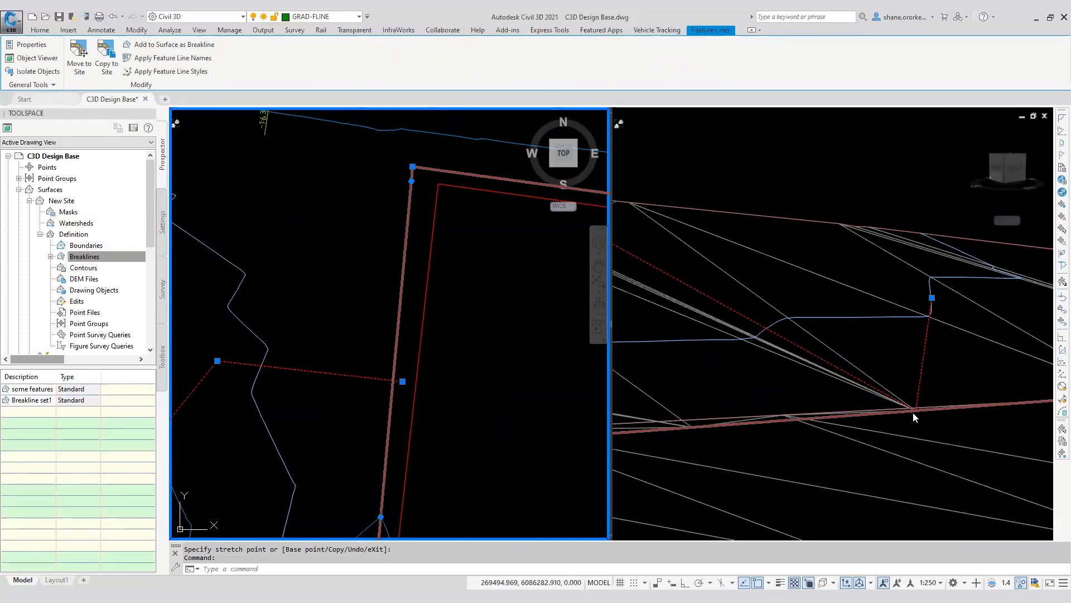
{"action": "left_click", "coordinate": [402, 381]}
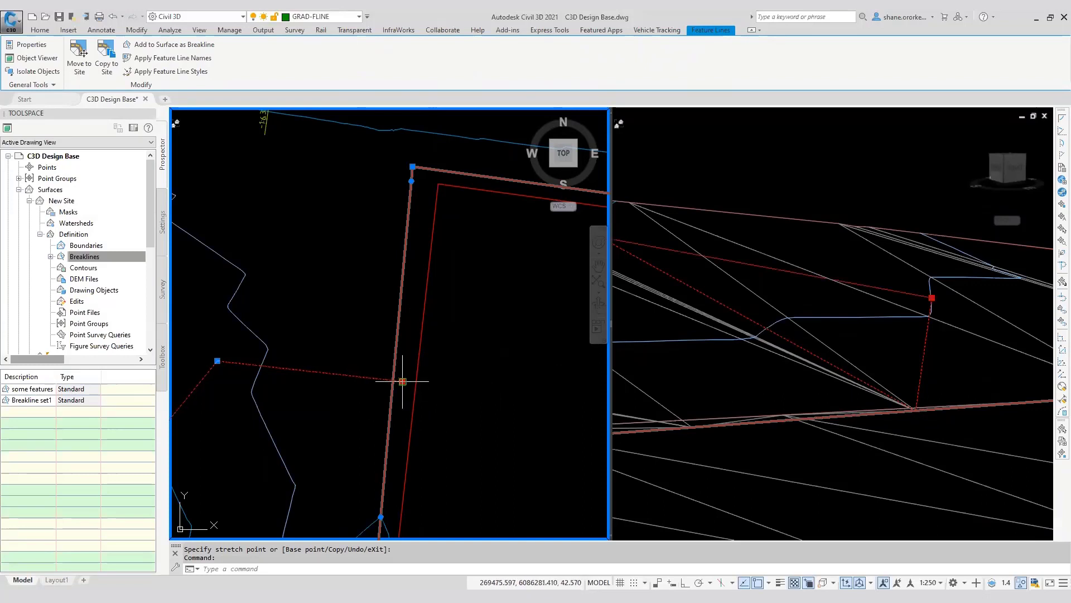
{"action": "left_click", "coordinate": [390, 380]}
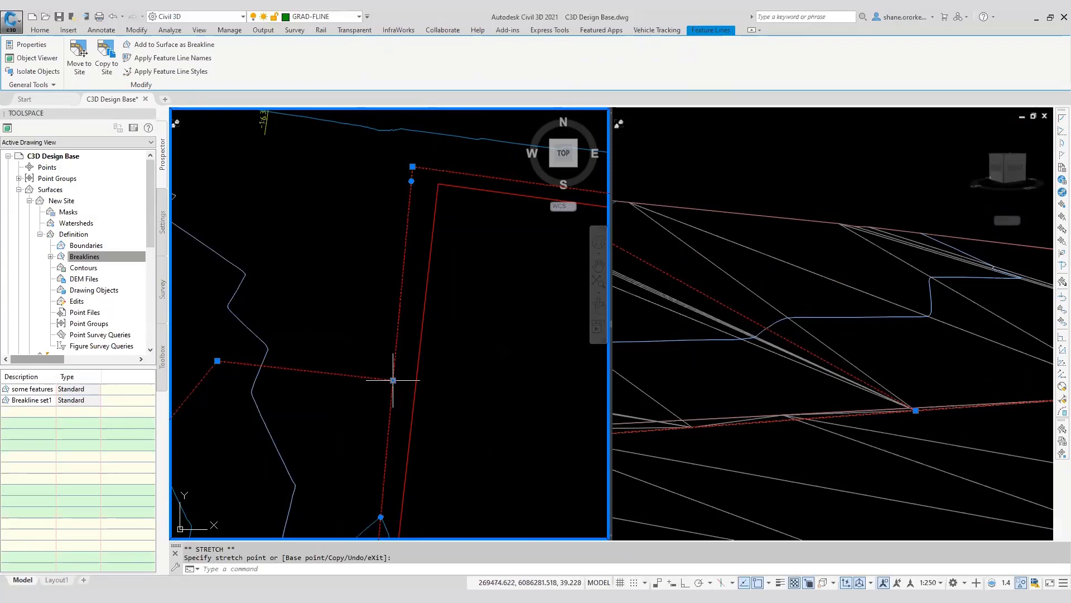
{"action": "scroll", "coordinate": [387, 382], "scroll_direction": "down", "scroll_amount": 4}
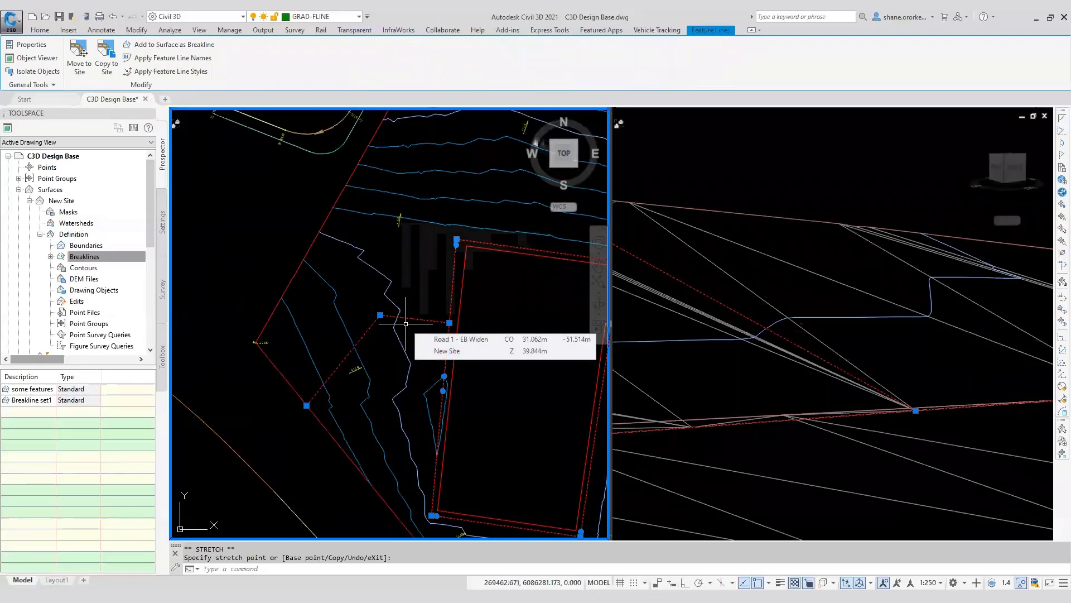
{"action": "key", "text": "Escape"}
{"action": "key", "text": "Escape"}
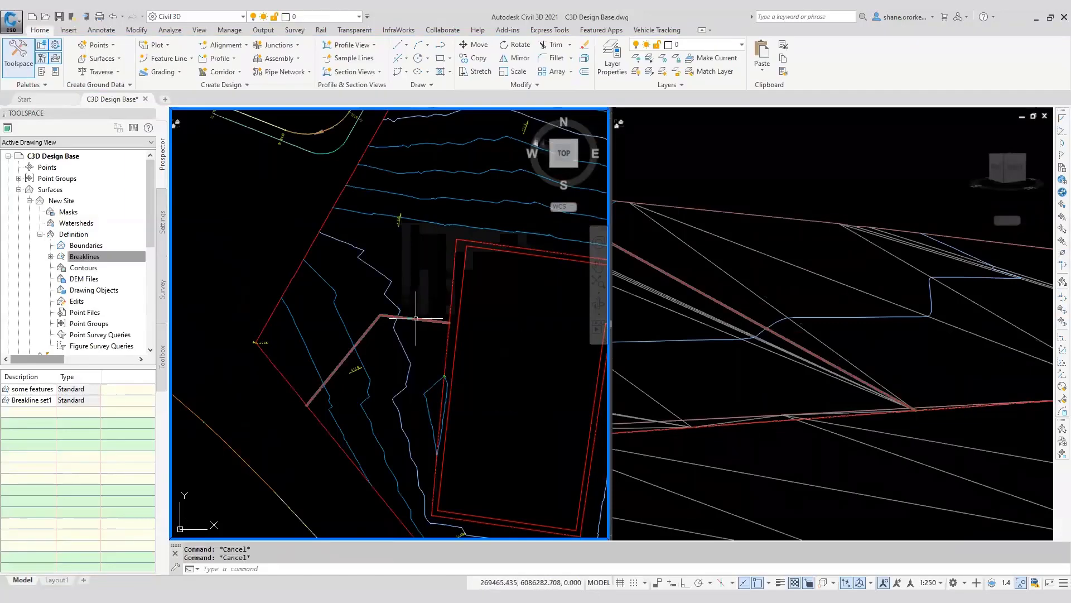
Change the Footpath feature line's style to Secondary Feature Line
{"action": "left_click", "coordinate": [419, 320]}
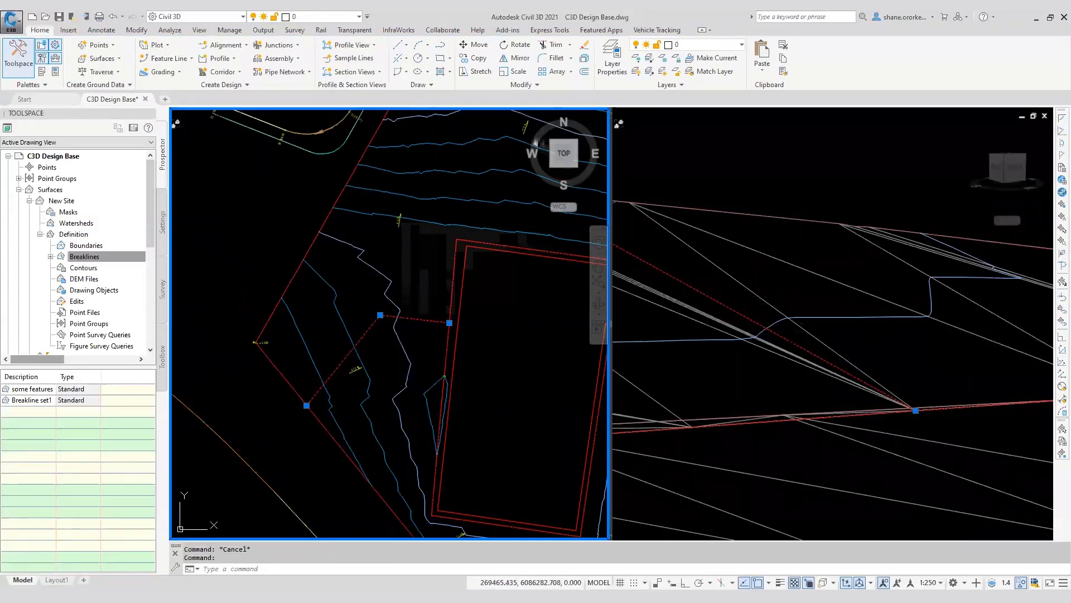
{"action": "right_click", "coordinate": [405, 312]}
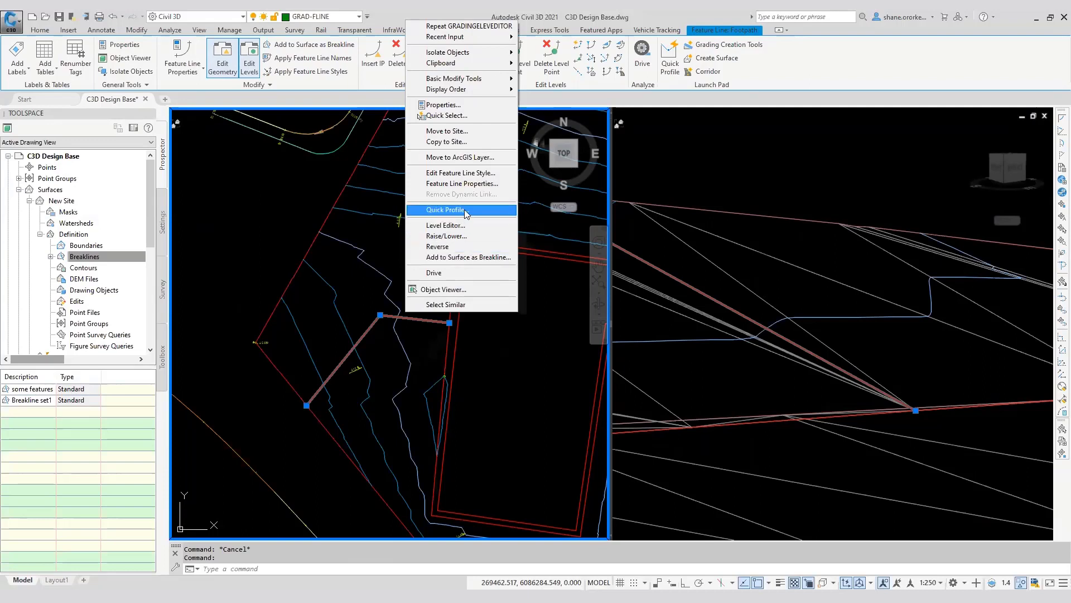
{"action": "left_click", "coordinate": [470, 185]}
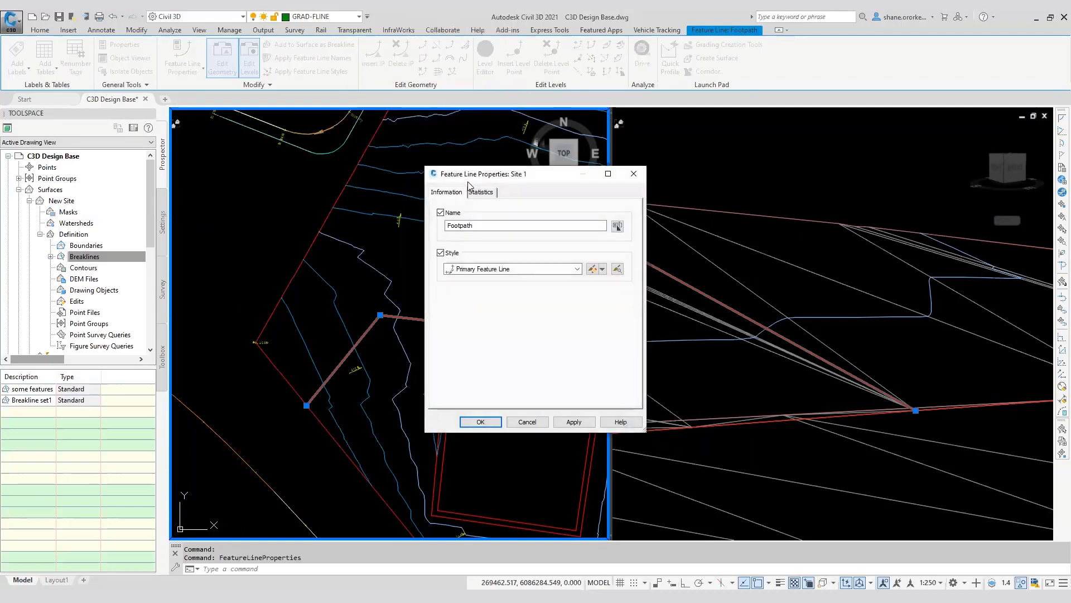
{"action": "left_click", "coordinate": [543, 271]}
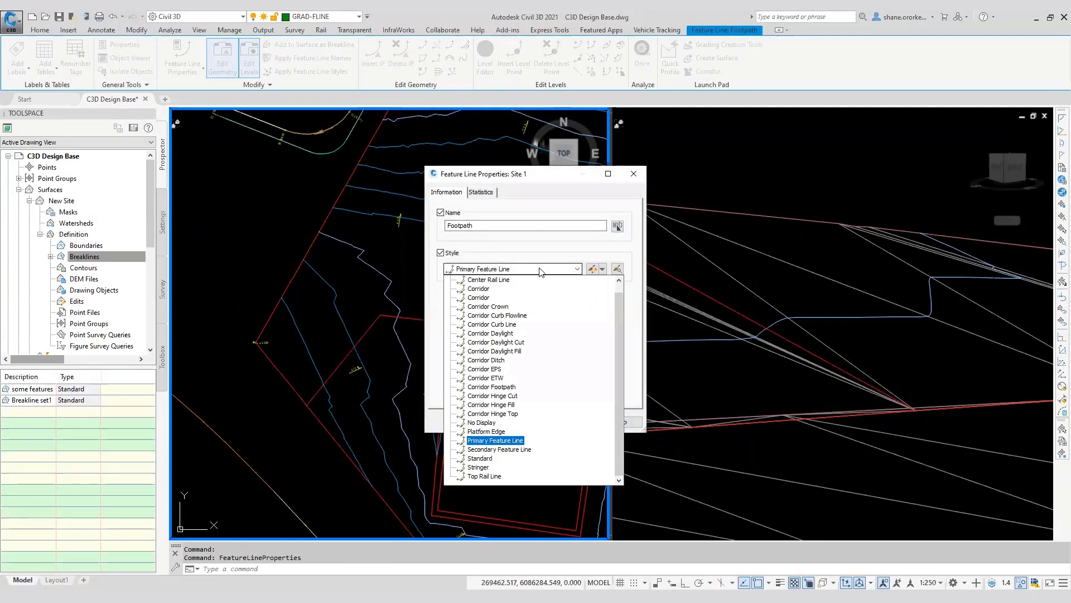
{"action": "left_click", "coordinate": [507, 452]}
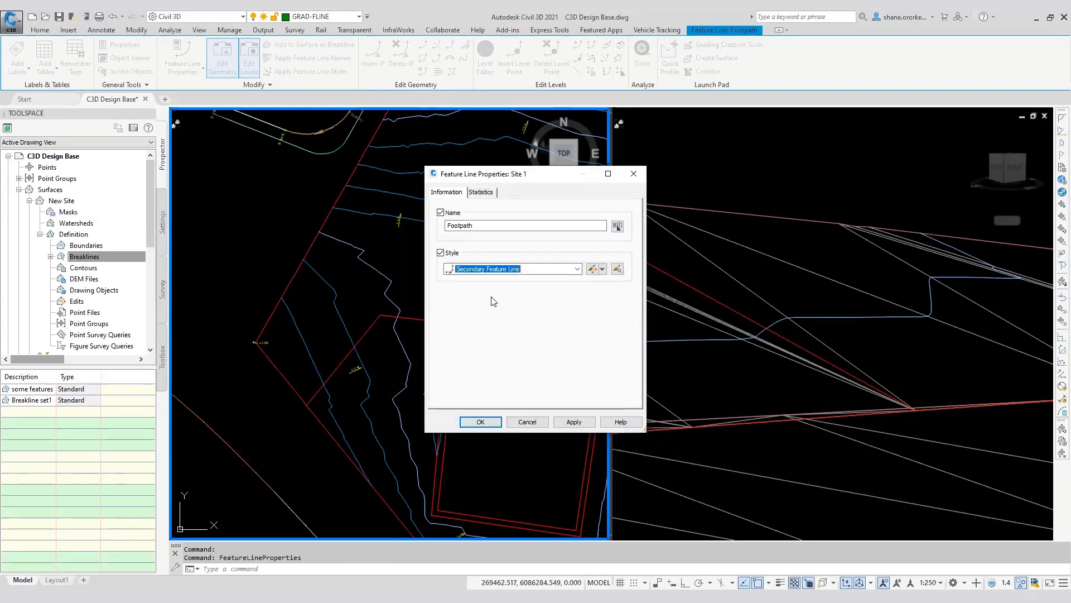
{"action": "left_click", "coordinate": [481, 422]}
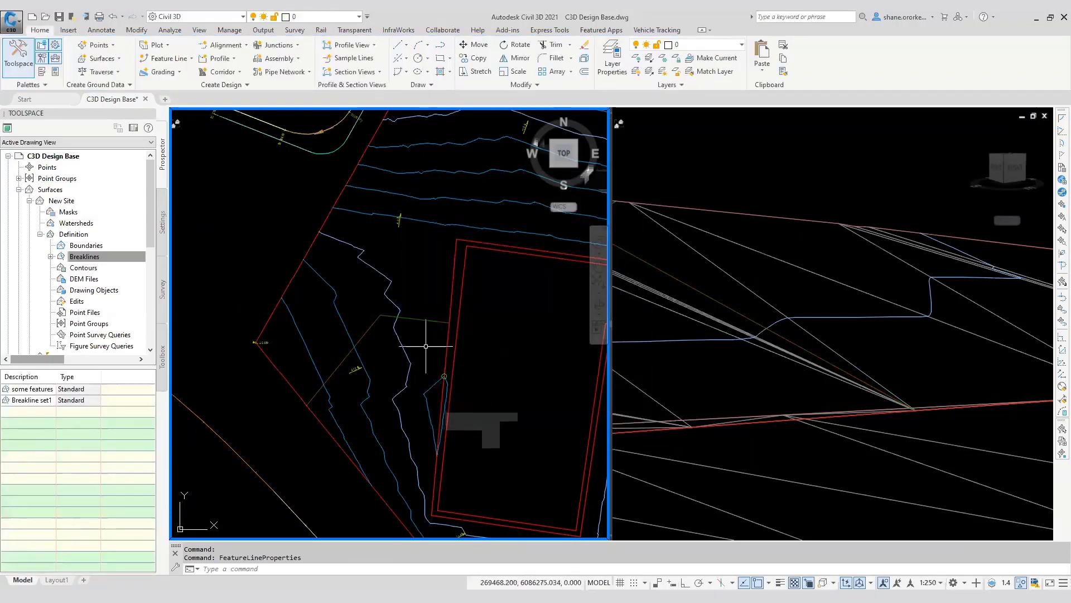
Move the footpath's east end about 7 m south along the building's outer line and shift its middle vertex south as well
{"action": "left_click", "coordinate": [424, 319]}
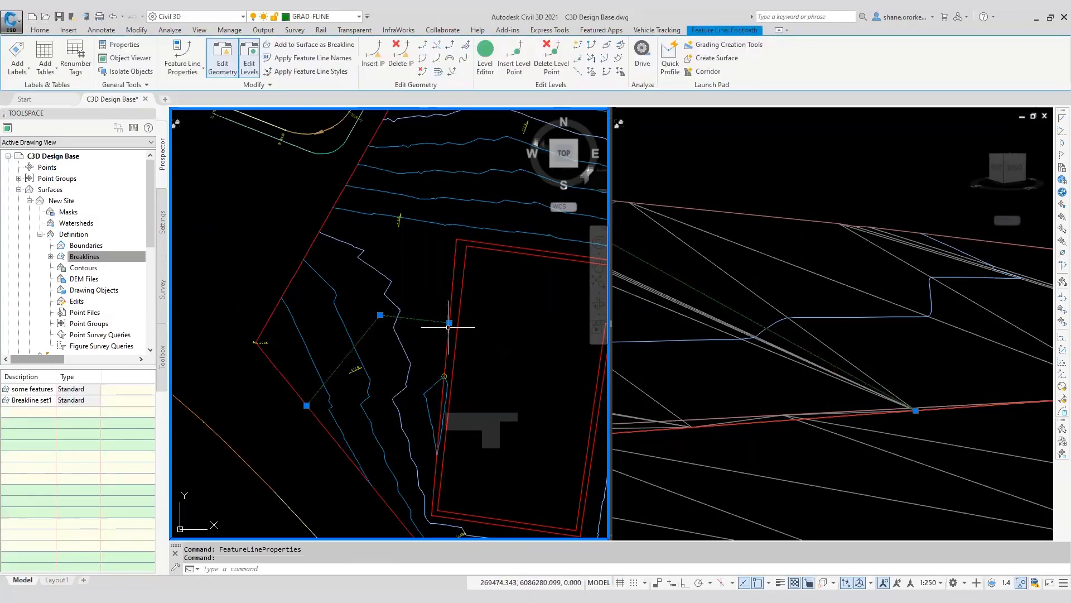
{"action": "left_click", "coordinate": [450, 322]}
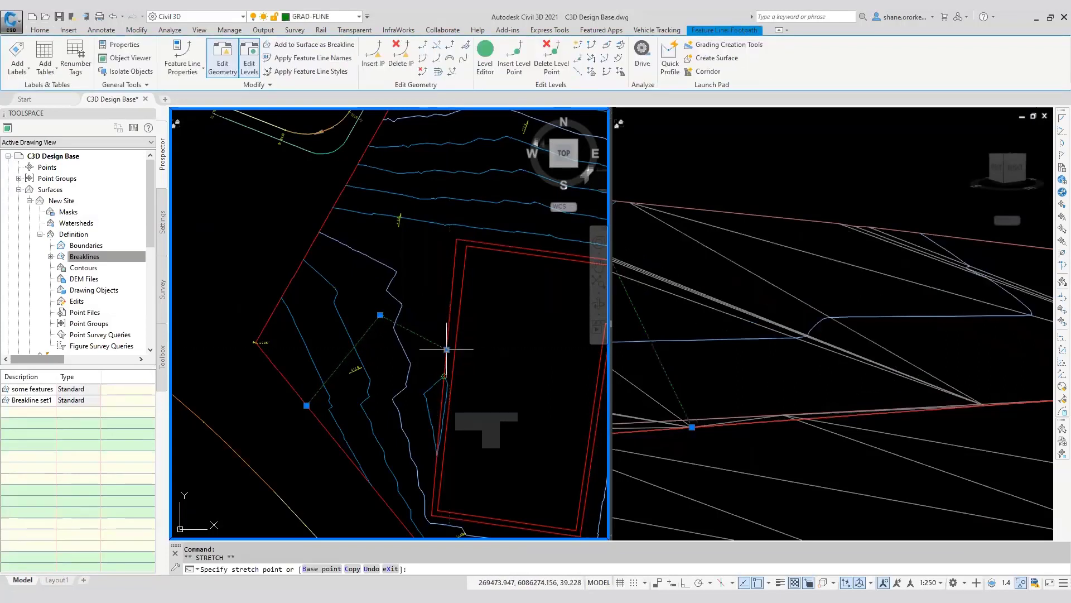
{"action": "left_click", "coordinate": [446, 350]}
{"action": "left_click", "coordinate": [380, 316]}
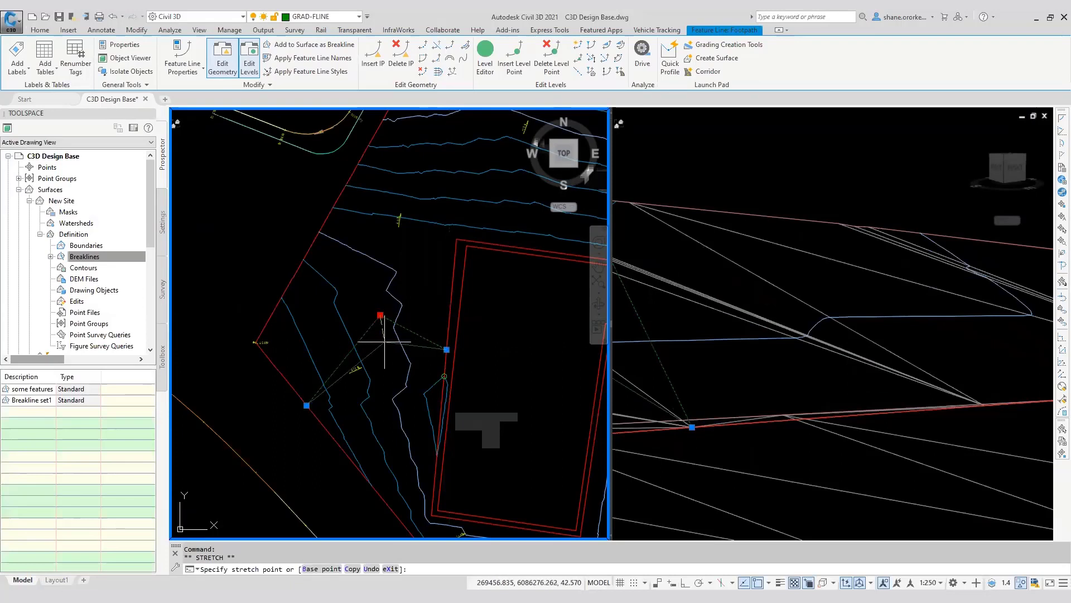
{"action": "left_click", "coordinate": [380, 339]}
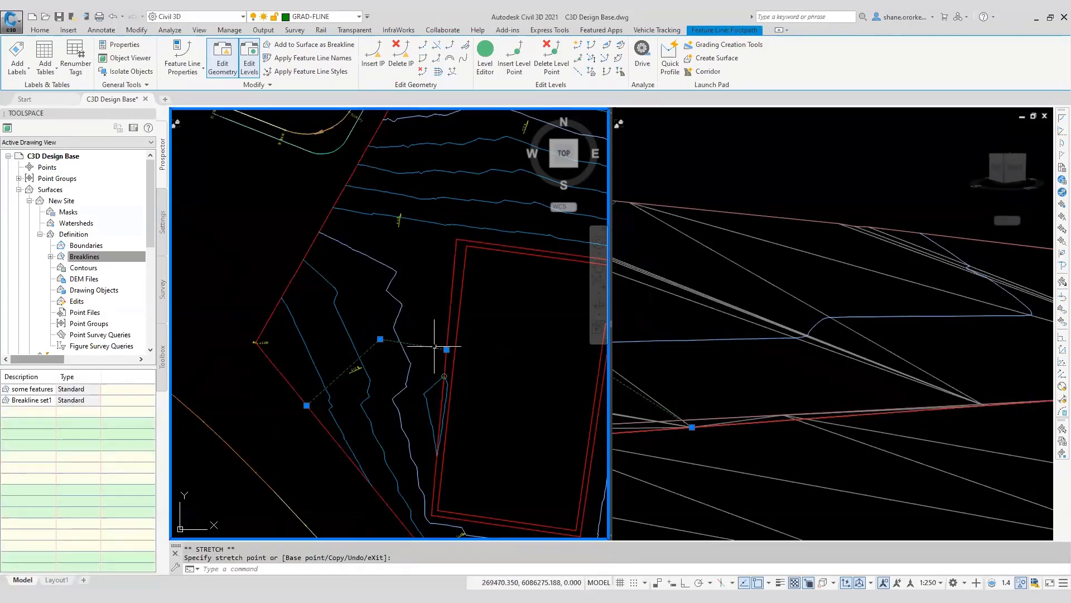
Examine the Footpath feature line's levels and gradients, including its end on the building's outer line, in the Level Editor and close it
{"action": "scroll", "coordinate": [413, 340], "scroll_direction": "up", "scroll_amount": 6}
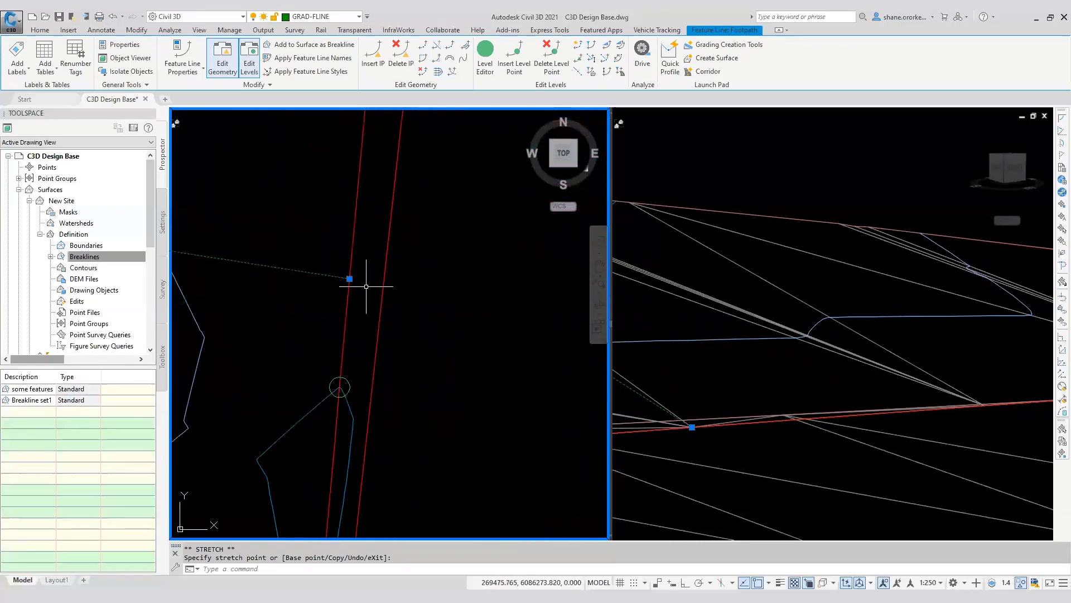
{"action": "scroll", "coordinate": [357, 289], "scroll_direction": "down", "scroll_amount": 6}
{"action": "left_click", "coordinate": [360, 259]}
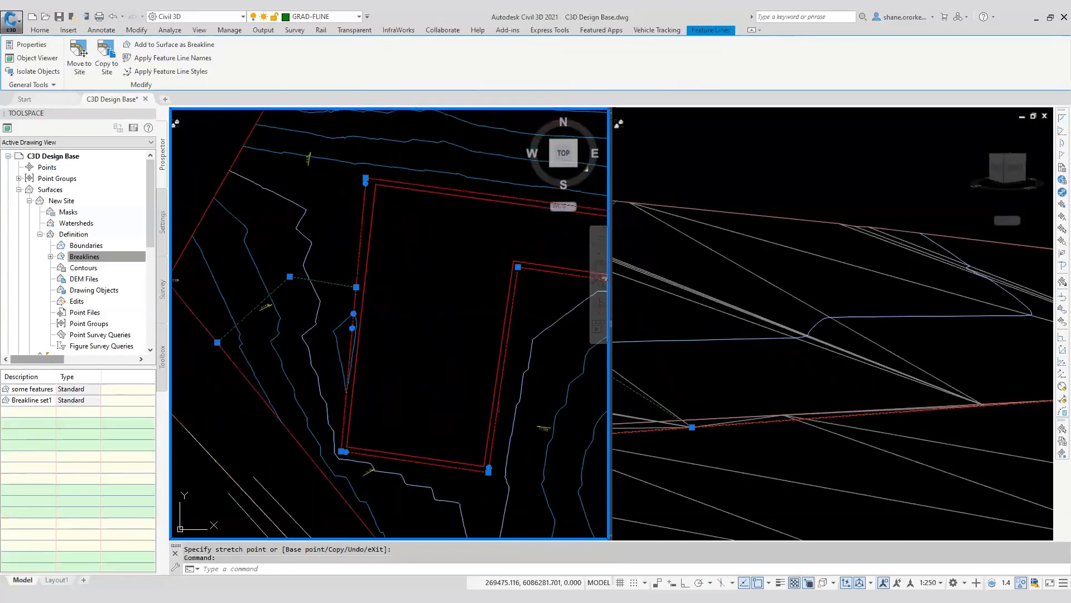
{"action": "key", "text": "Escape"}
{"action": "key", "text": "Escape"}
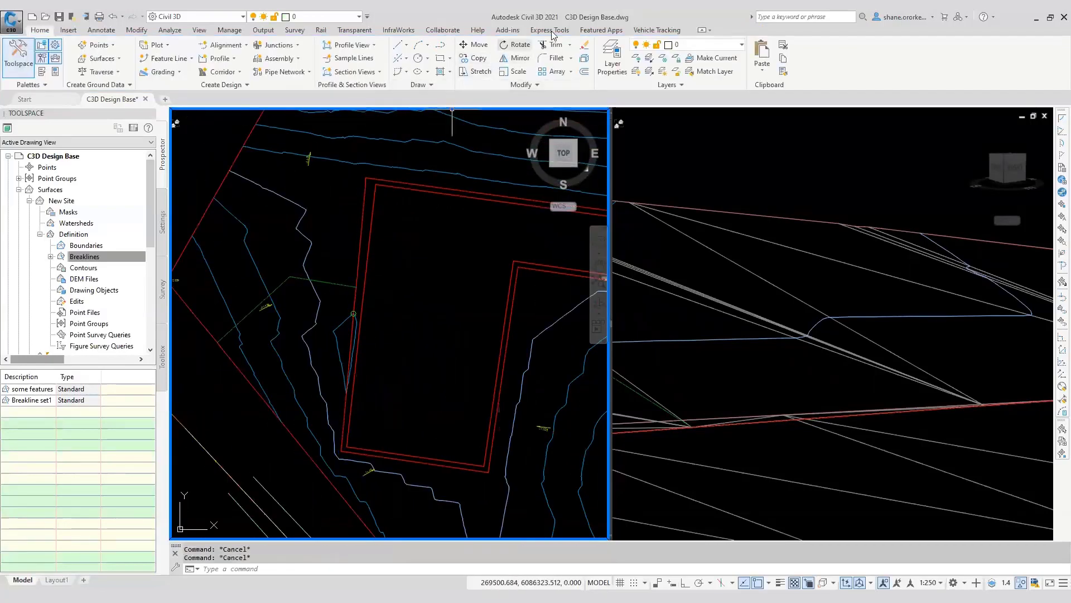
{"action": "left_click", "coordinate": [342, 286]}
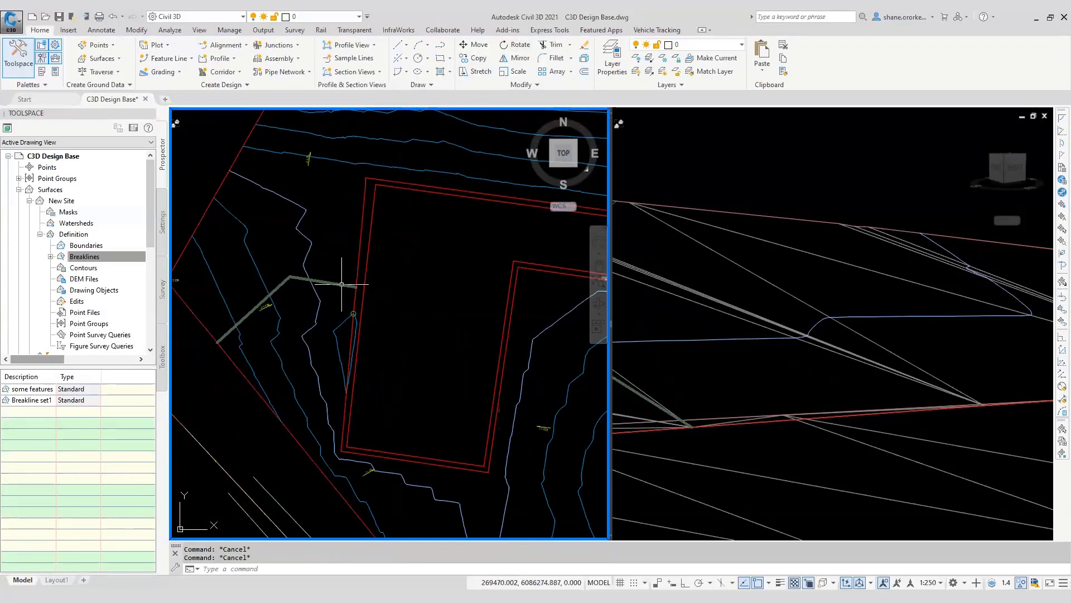
{"action": "left_click", "coordinate": [485, 50]}
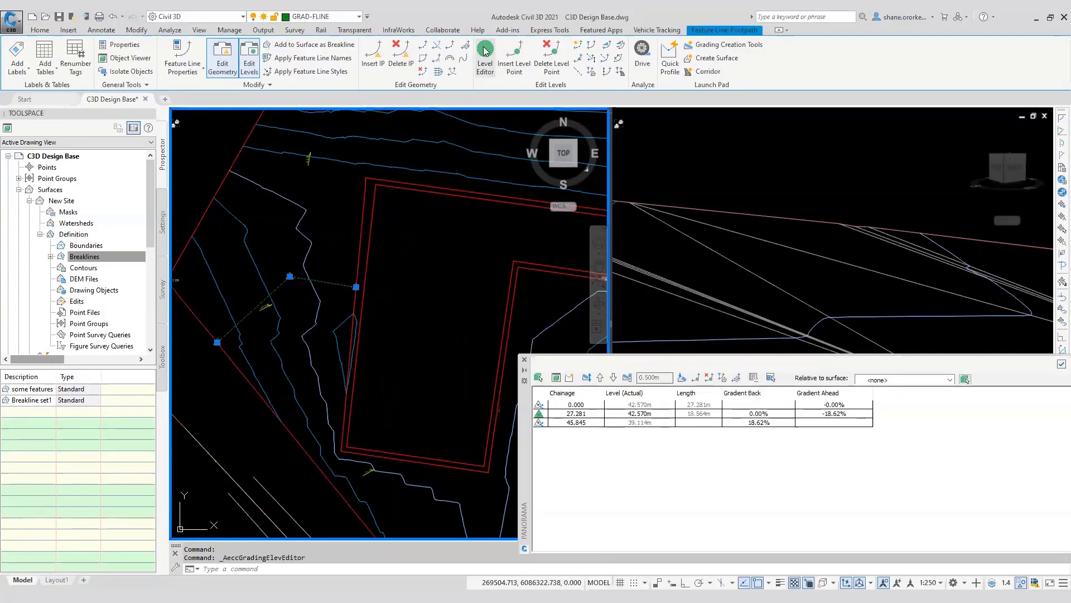
{"action": "left_click", "coordinate": [545, 422]}
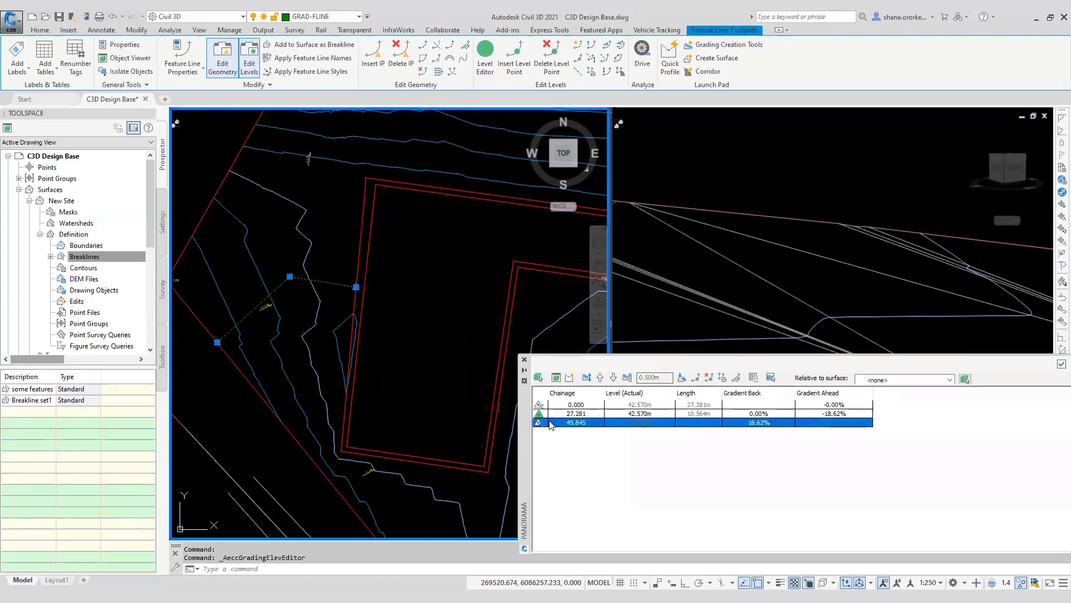
{"action": "left_click", "coordinate": [617, 405]}
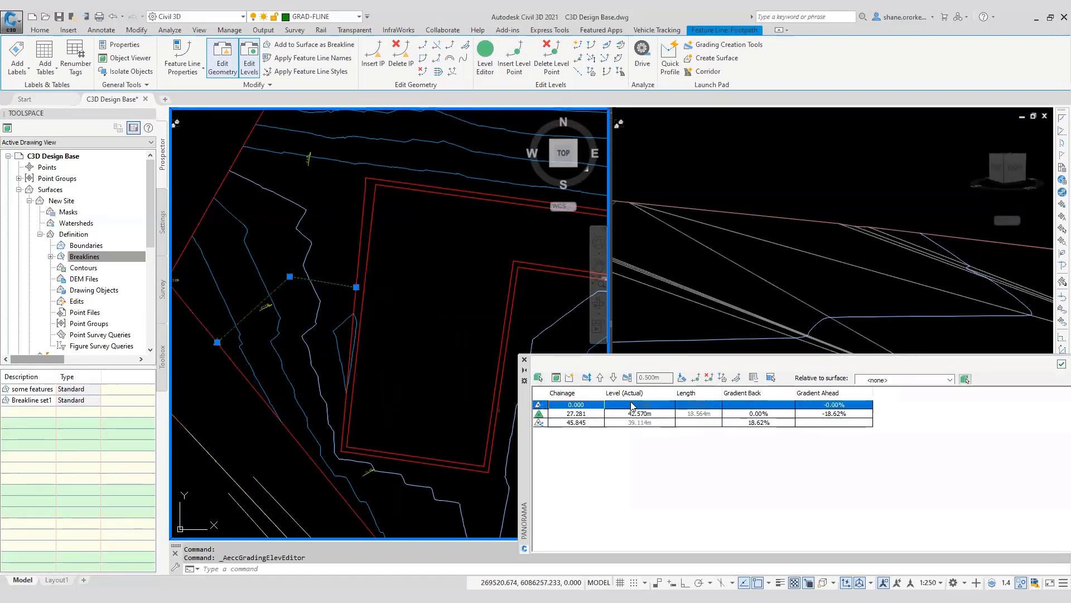
{"action": "left_click", "coordinate": [636, 423]}
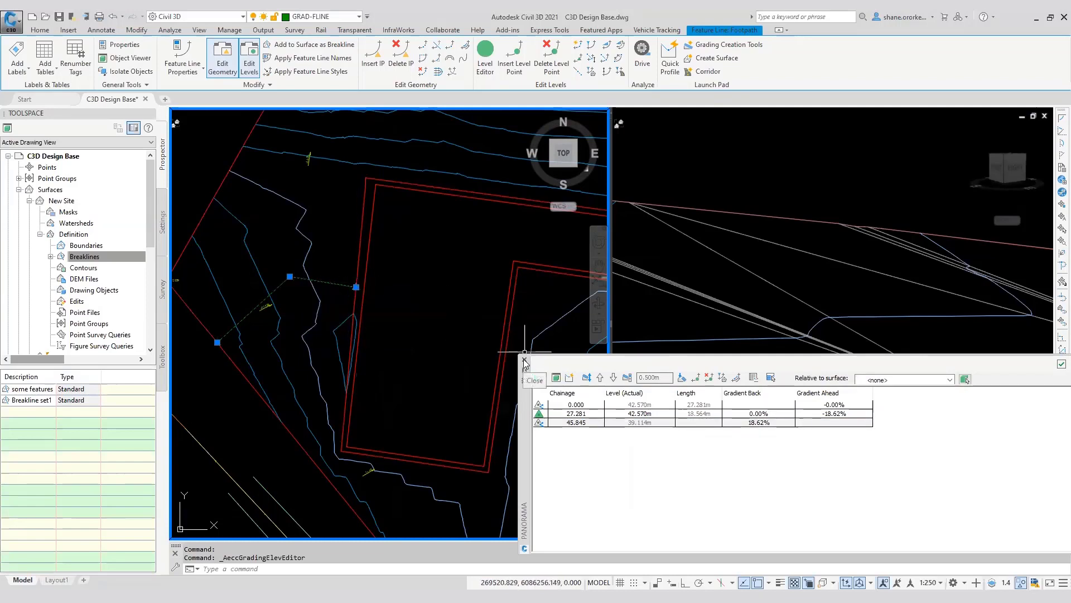
{"action": "left_click", "coordinate": [524, 362]}
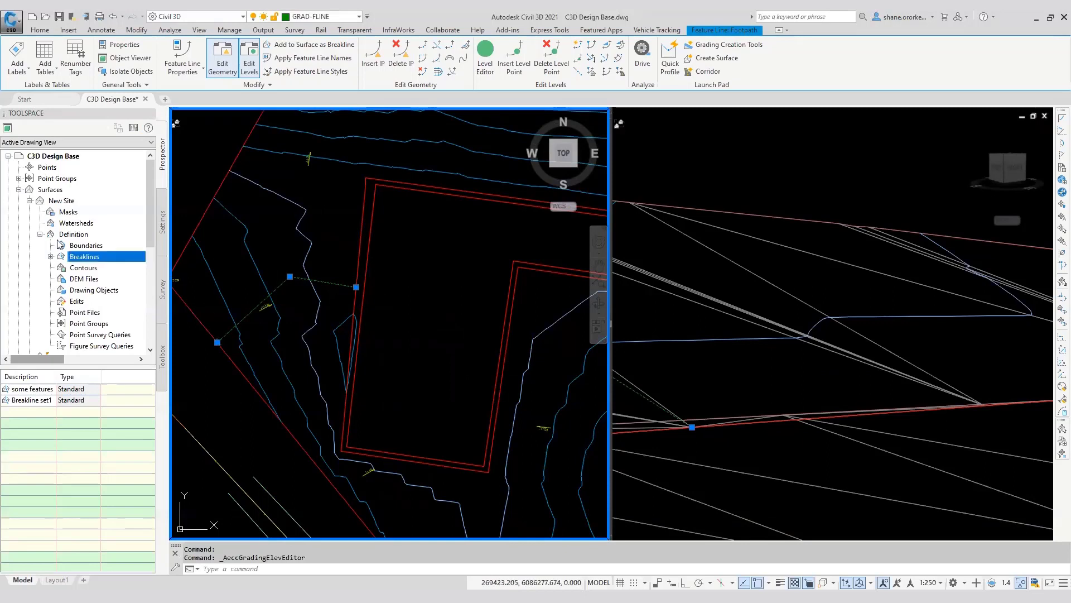
List the feature lines belonging to Site 1 in the Prospector tree and widen the list's Name column
{"action": "left_click", "coordinate": [18, 190]}
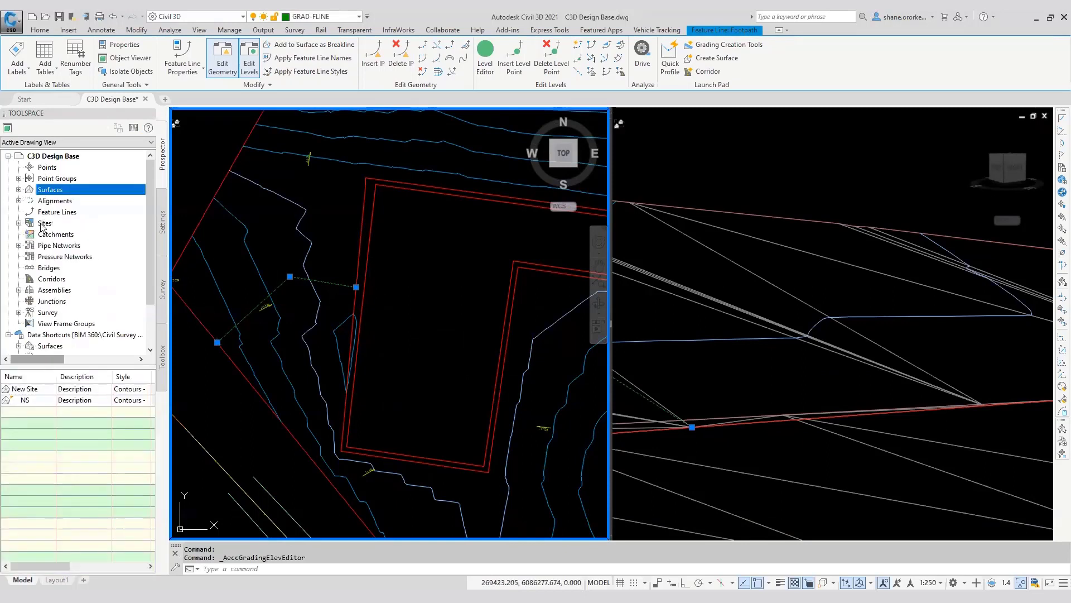
{"action": "left_click", "coordinate": [18, 223]}
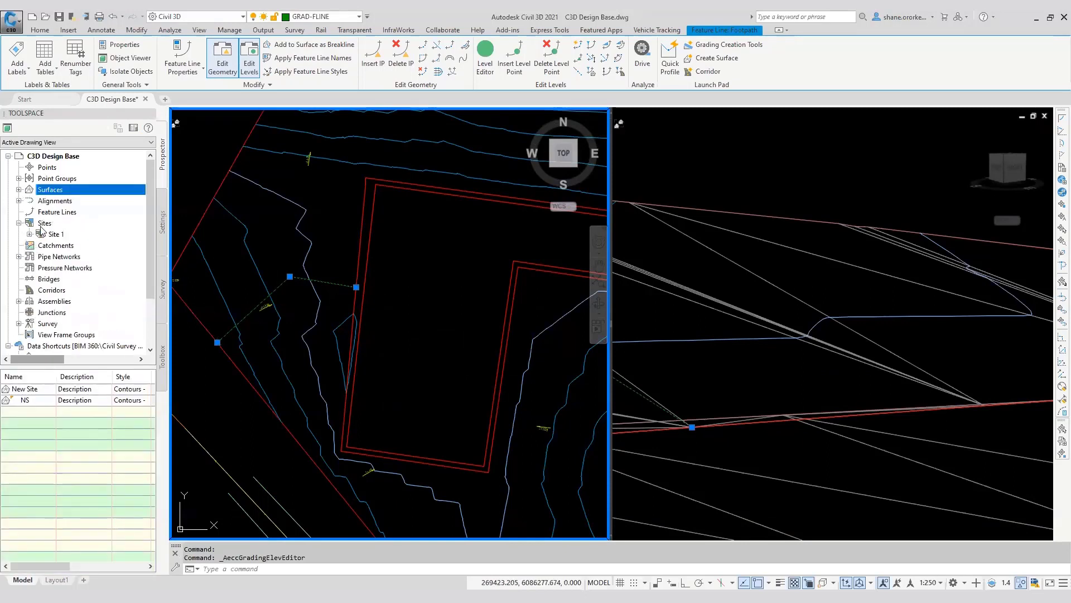
{"action": "left_click", "coordinate": [29, 234]}
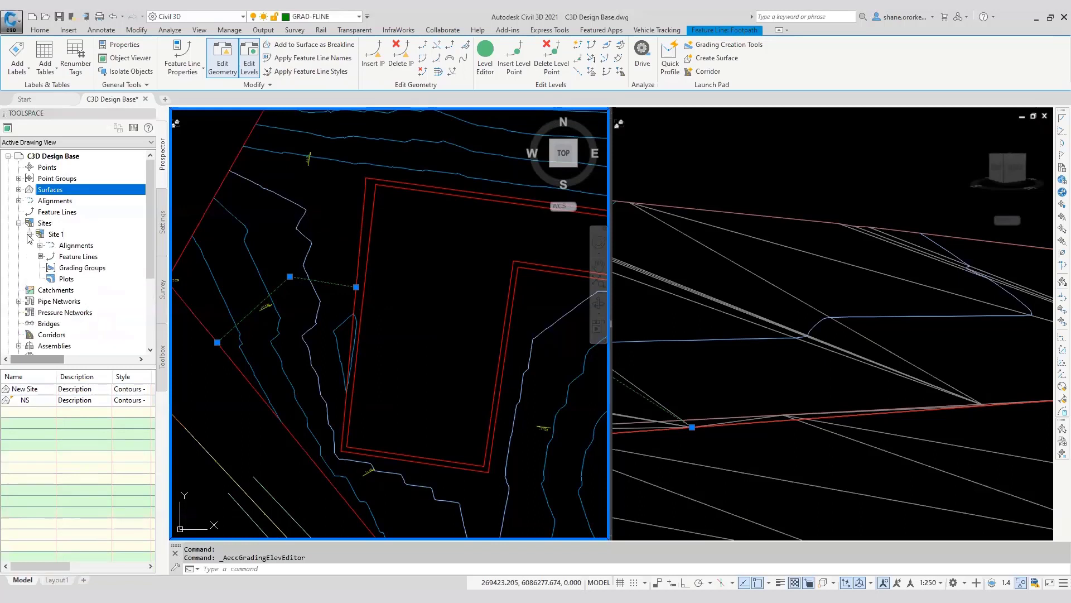
{"action": "left_click", "coordinate": [66, 257]}
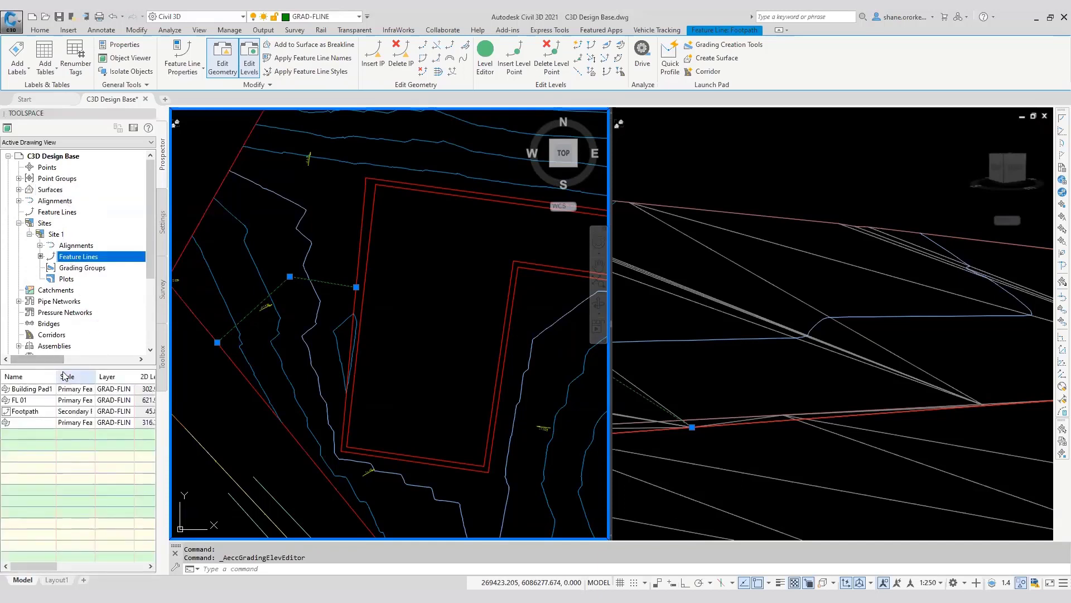
{"action": "left_click_drag", "start_coordinate": [57, 377], "coordinate": [73, 382]}
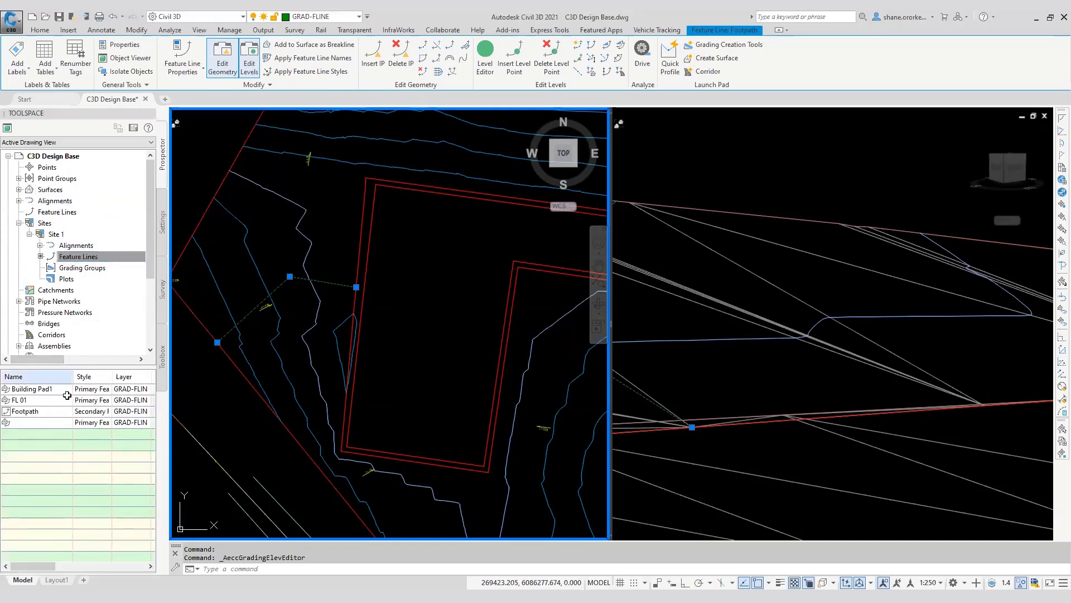
Select the unnamed feature line in the drawing and give it a name beginning "Outside building fo"
{"action": "right_click", "coordinate": [29, 422]}
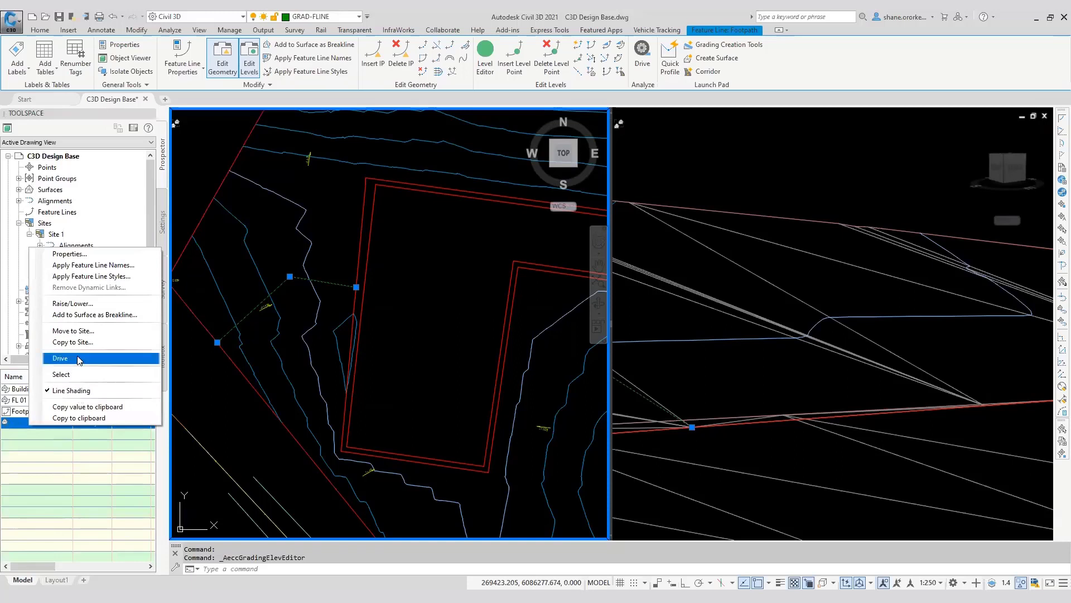
{"action": "left_click", "coordinate": [86, 374]}
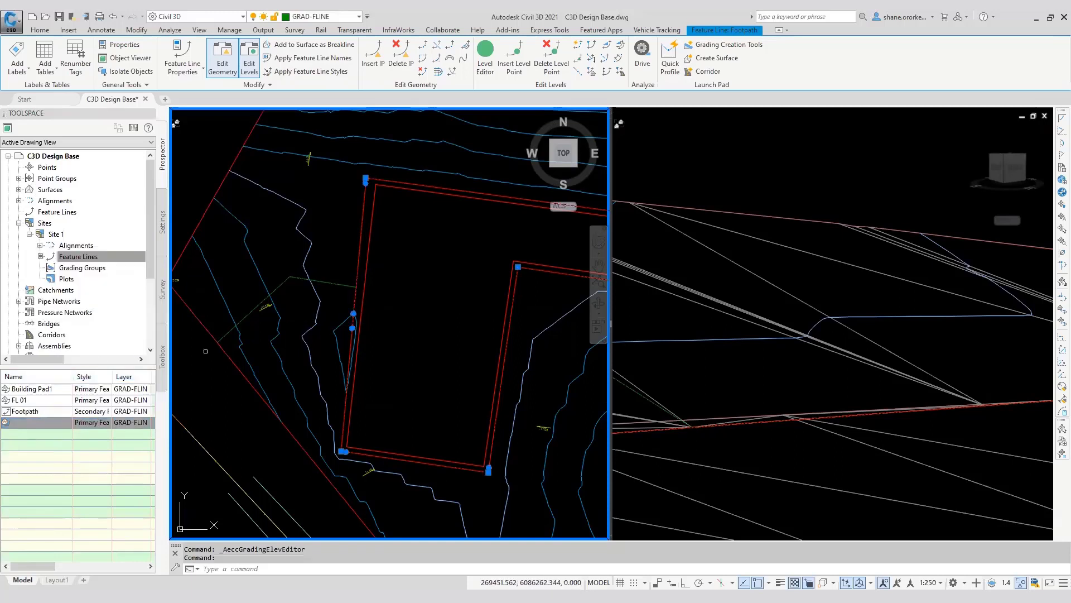
{"action": "left_click", "coordinate": [43, 423]}
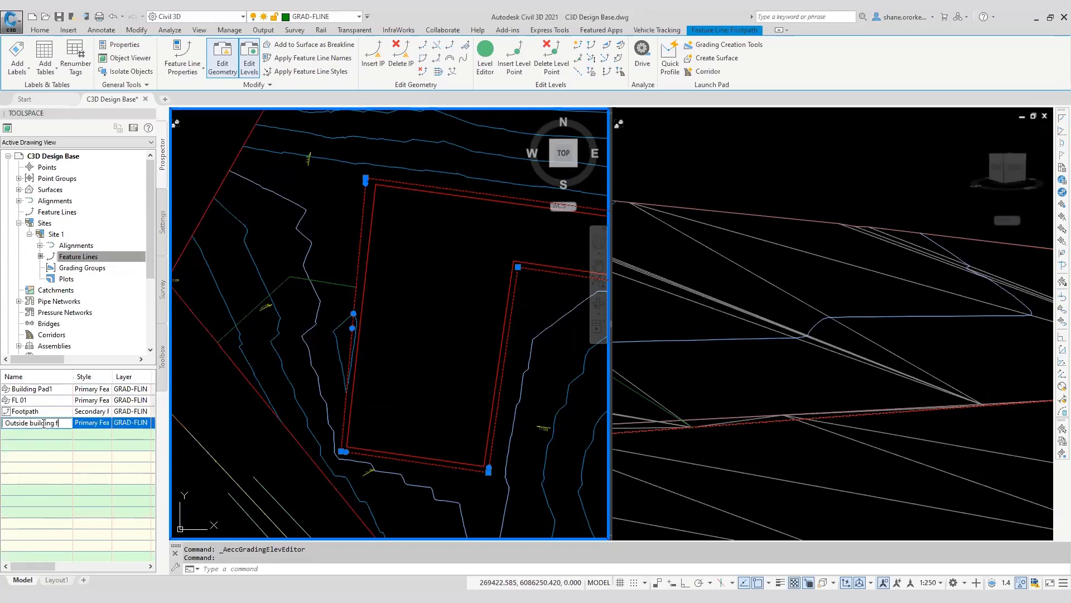
{"action": "key", "text": "Return"}
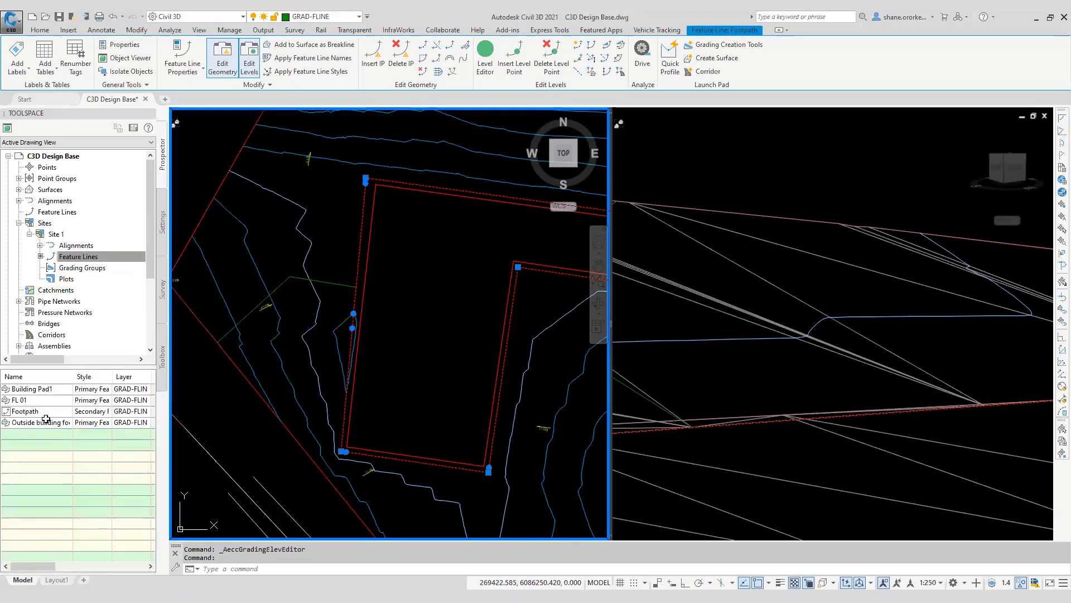
{"action": "left_click", "coordinate": [49, 412]}
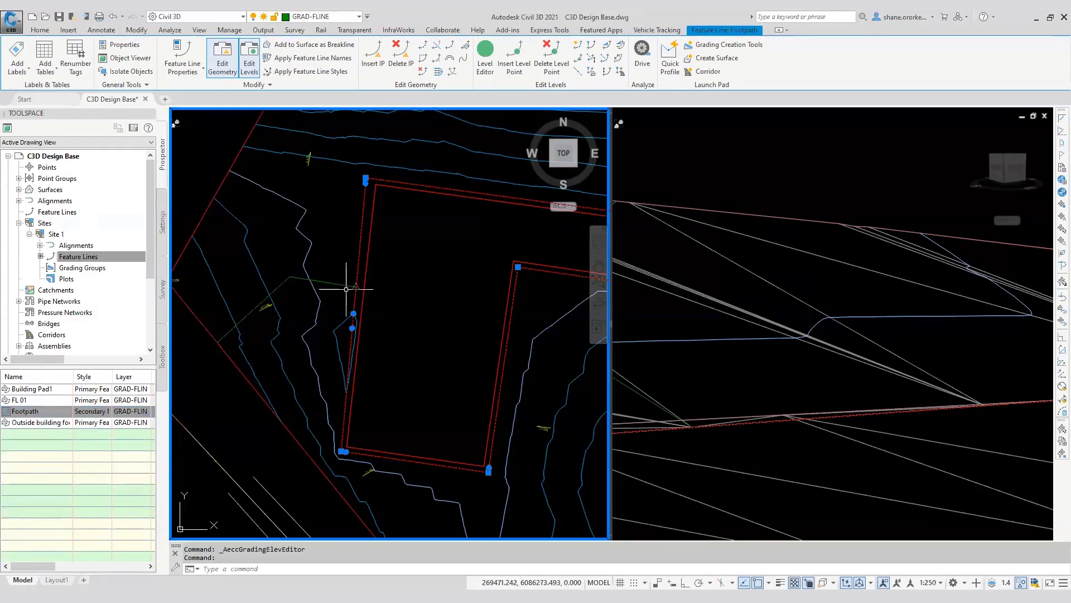
{"action": "right_click", "coordinate": [53, 238]}
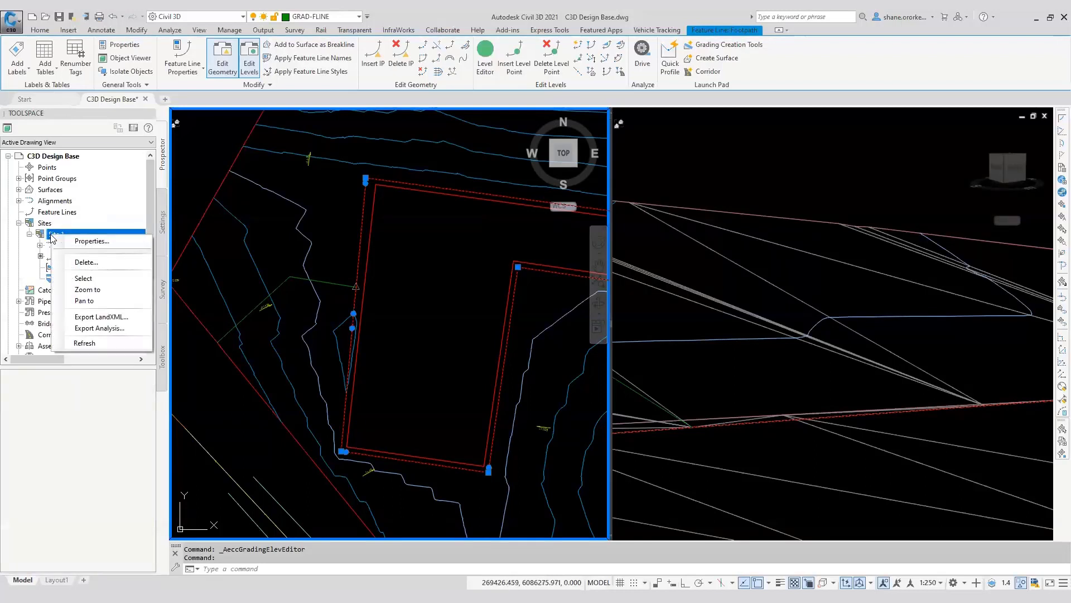
{"action": "left_click", "coordinate": [83, 241]}
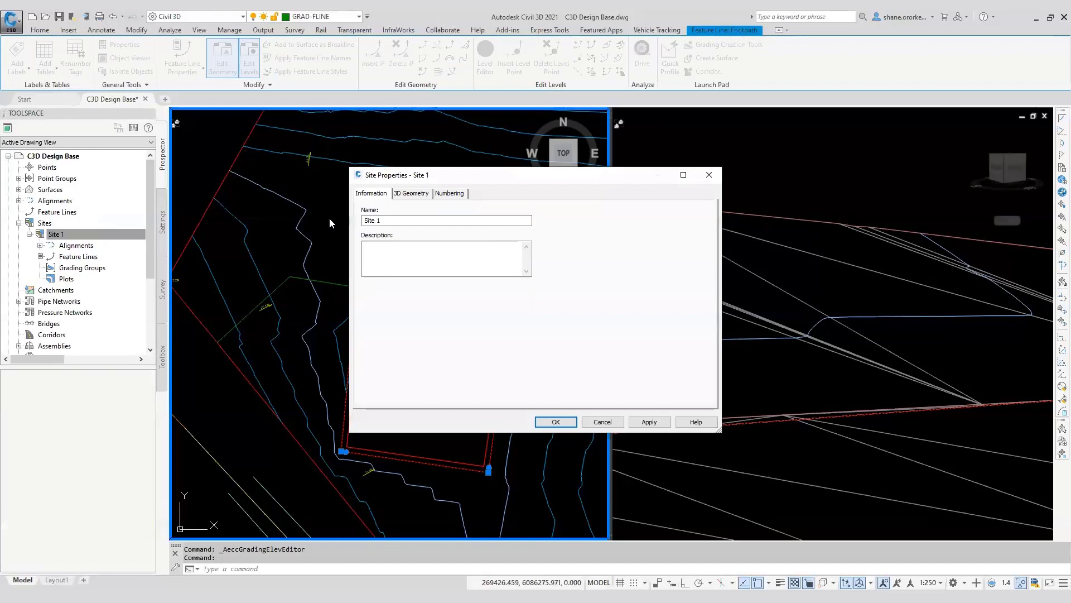
{"action": "left_click", "coordinate": [602, 421]}
Examine Site 1's feature line statistics and the style priority of Primary over Secondary Feature Line for split points, and close the properties
{"action": "right_click", "coordinate": [88, 258]}
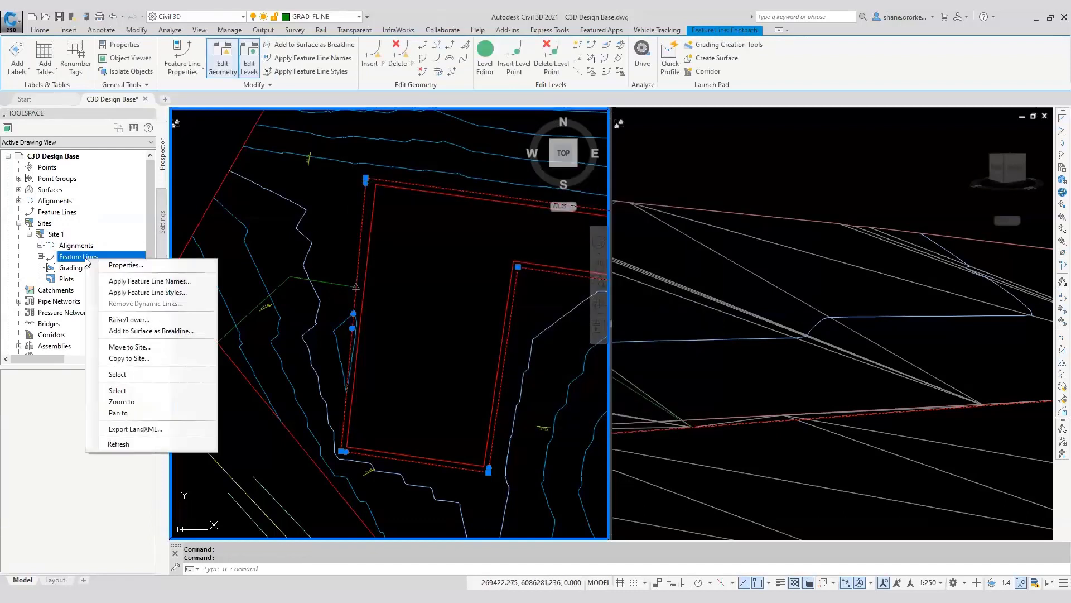
{"action": "left_click", "coordinate": [127, 267]}
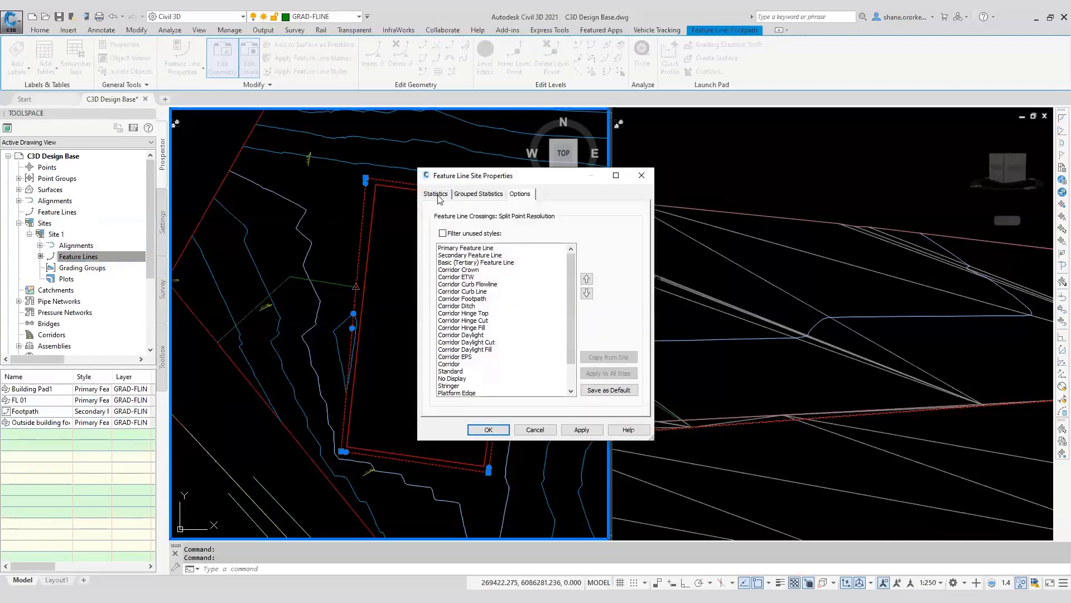
{"action": "left_click", "coordinate": [436, 194]}
{"action": "left_click", "coordinate": [484, 194]}
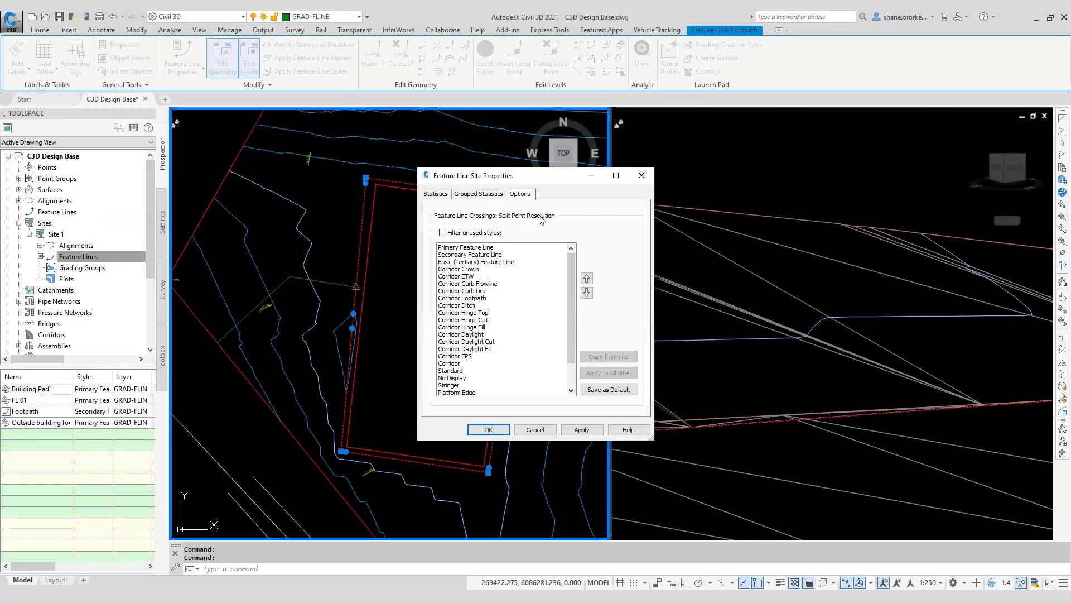
{"action": "left_click", "coordinate": [461, 249]}
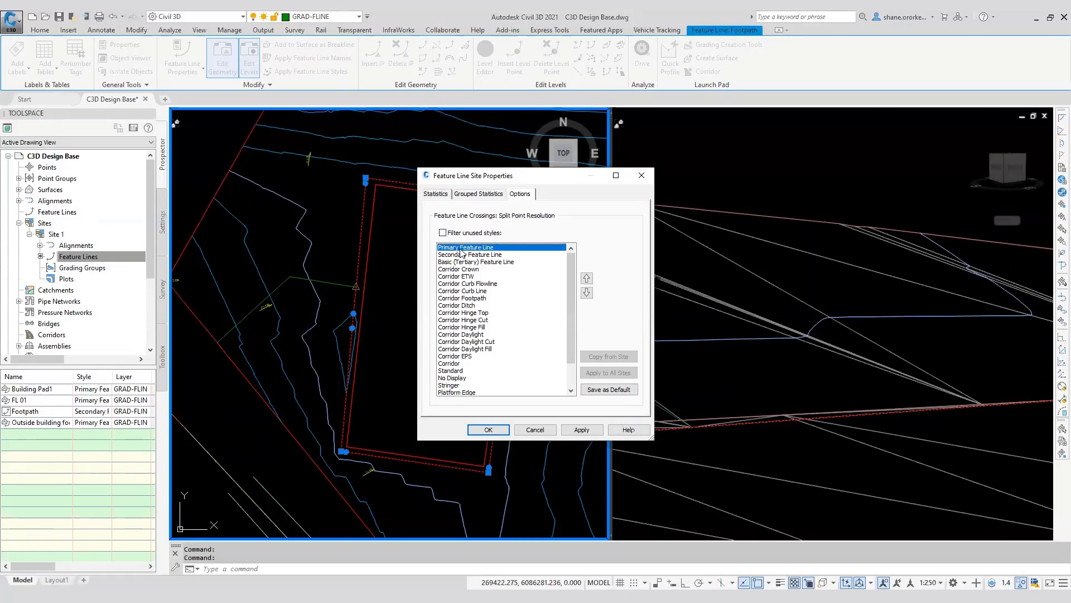
{"action": "left_click", "coordinate": [462, 255]}
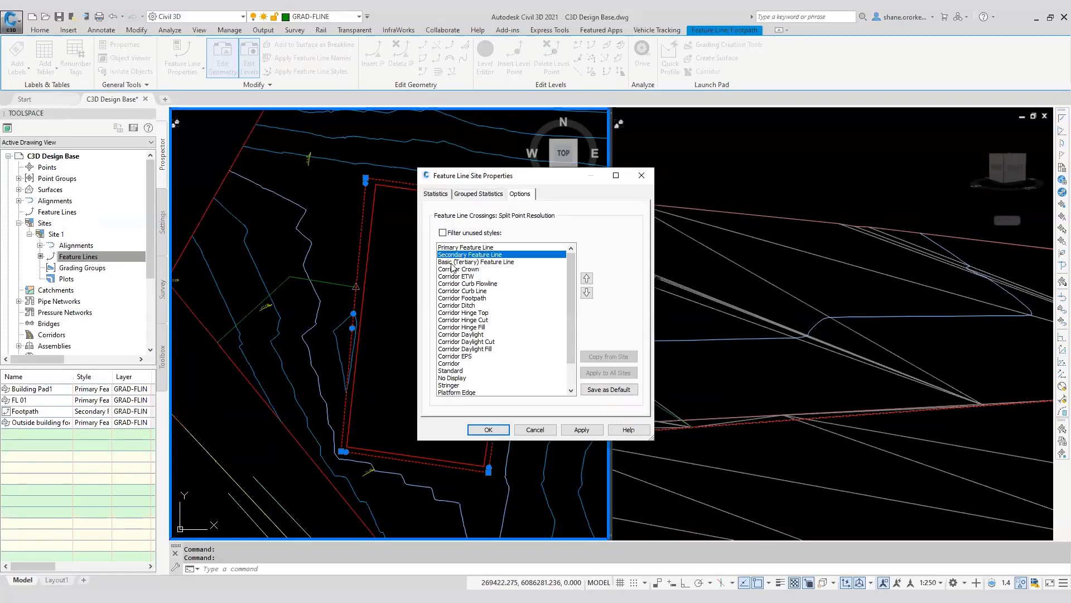
{"action": "left_click", "coordinate": [455, 249]}
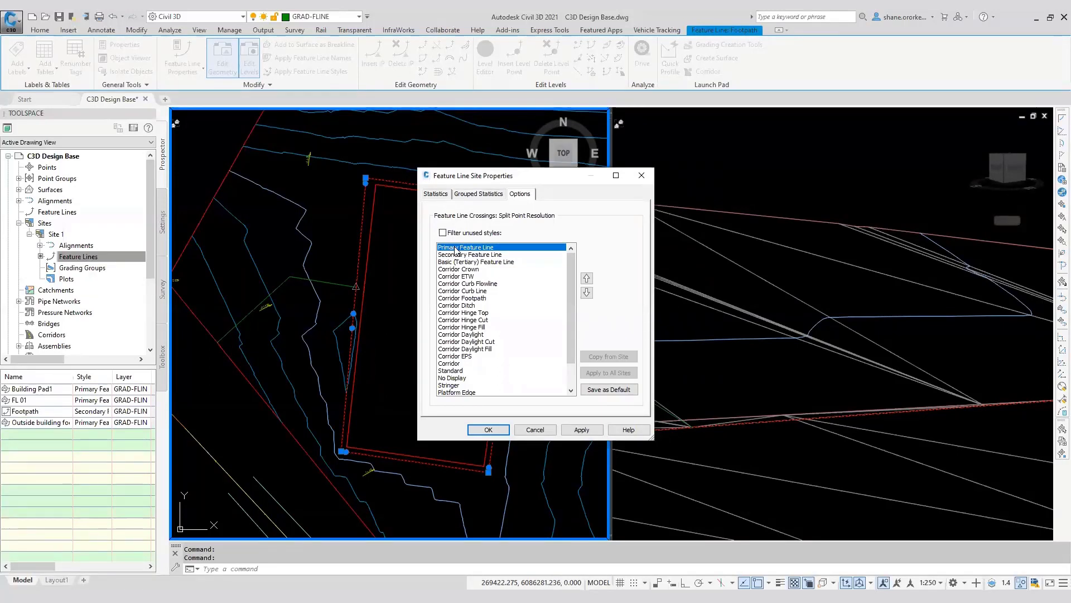
{"action": "key", "text": "ctrl"}
{"action": "left_click", "coordinate": [485, 429]}
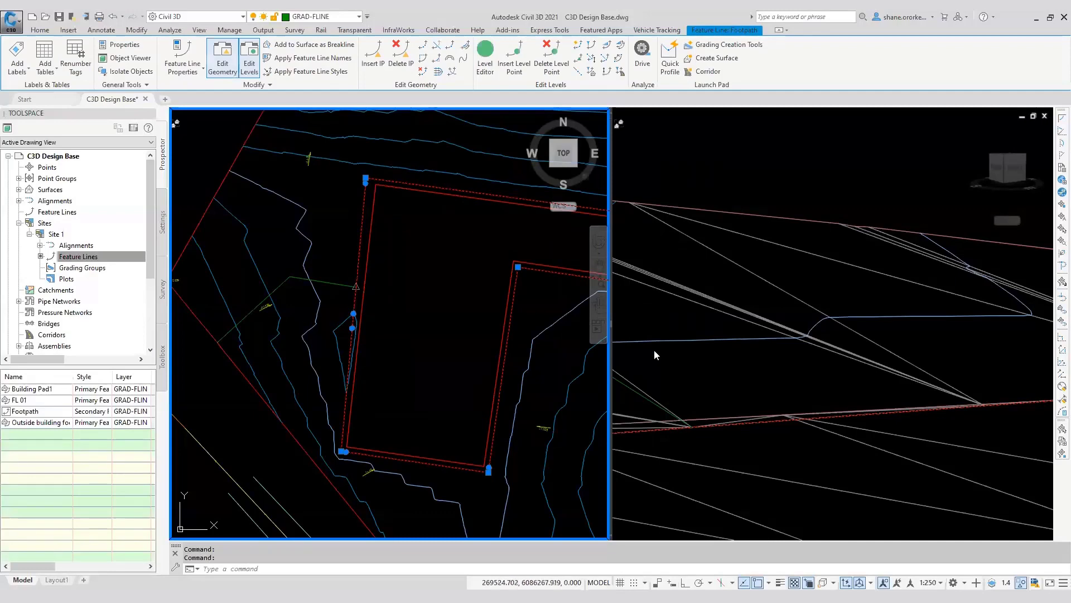
Offset the Footpath feature line 1.5 m to its north side at a gradient of -2.5
{"action": "scroll", "coordinate": [606, 363], "scroll_direction": "down", "scroll_amount": 3}
{"action": "scroll", "coordinate": [545, 311], "scroll_direction": "up", "scroll_amount": 3}
{"action": "left_click", "coordinate": [691, 344]}
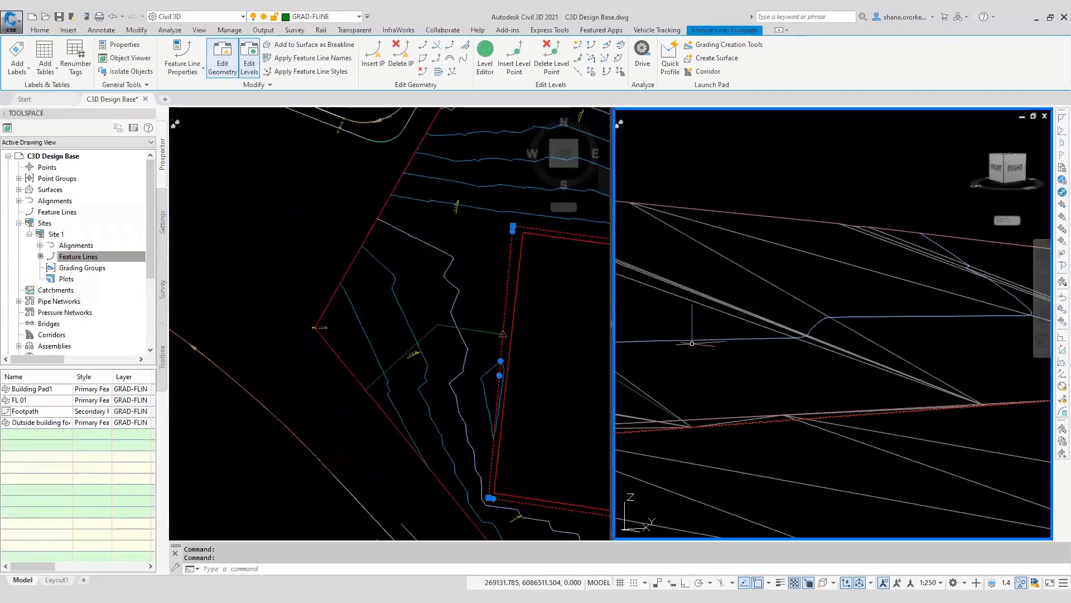
{"action": "middle_click_drag", "start_coordinate": [692, 343], "coordinate": [887, 335], "text": "shift"}
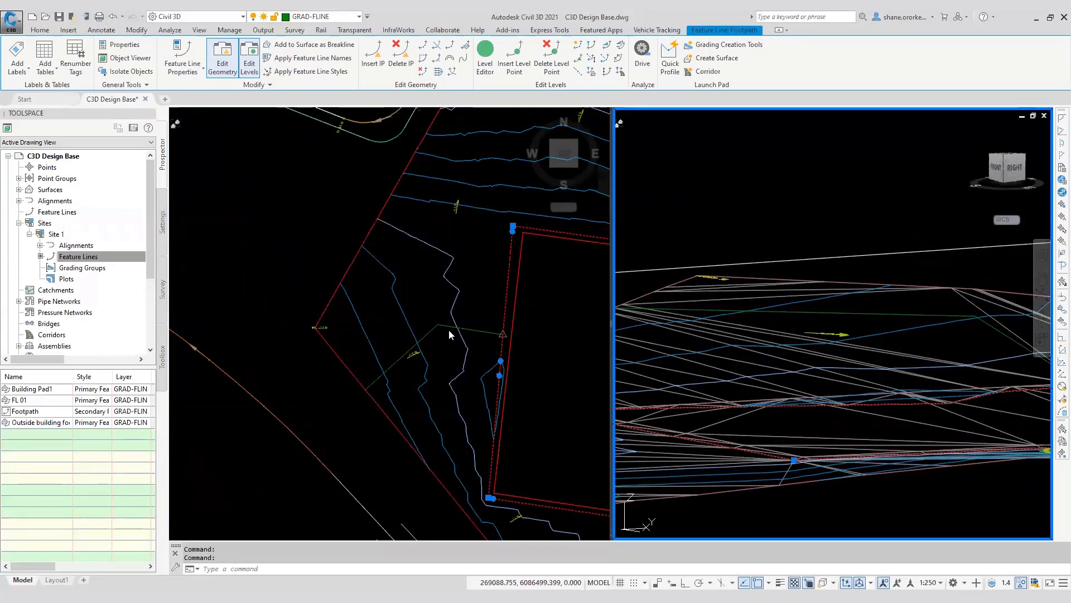
{"action": "key", "text": "Escape"}
{"action": "key", "text": "Escape"}
{"action": "left_click", "coordinate": [467, 333]}
{"action": "left_click", "coordinate": [467, 334]}
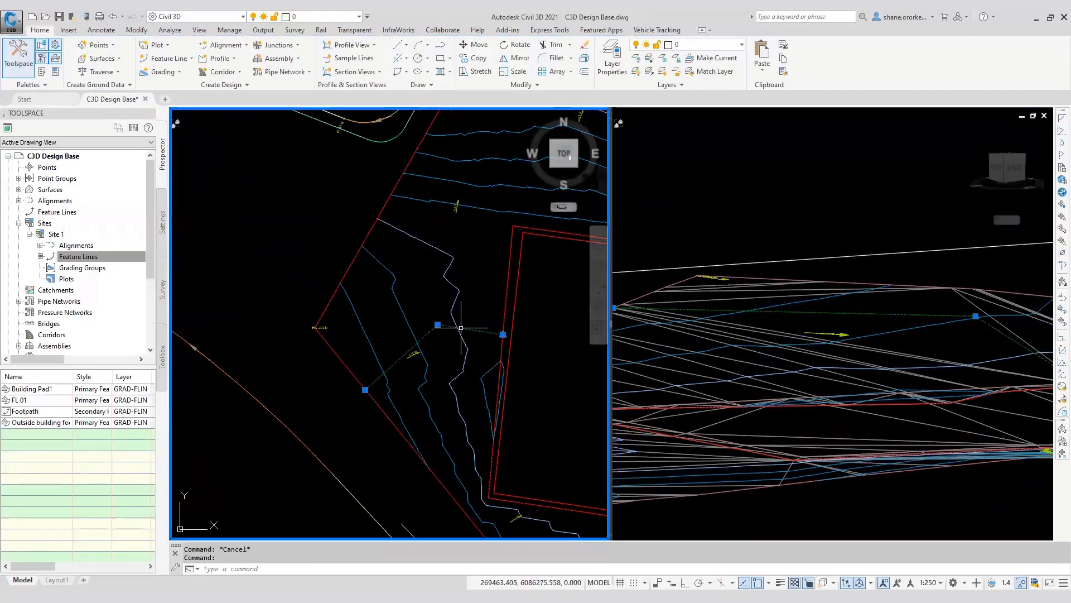
{"action": "left_click", "coordinate": [438, 72]}
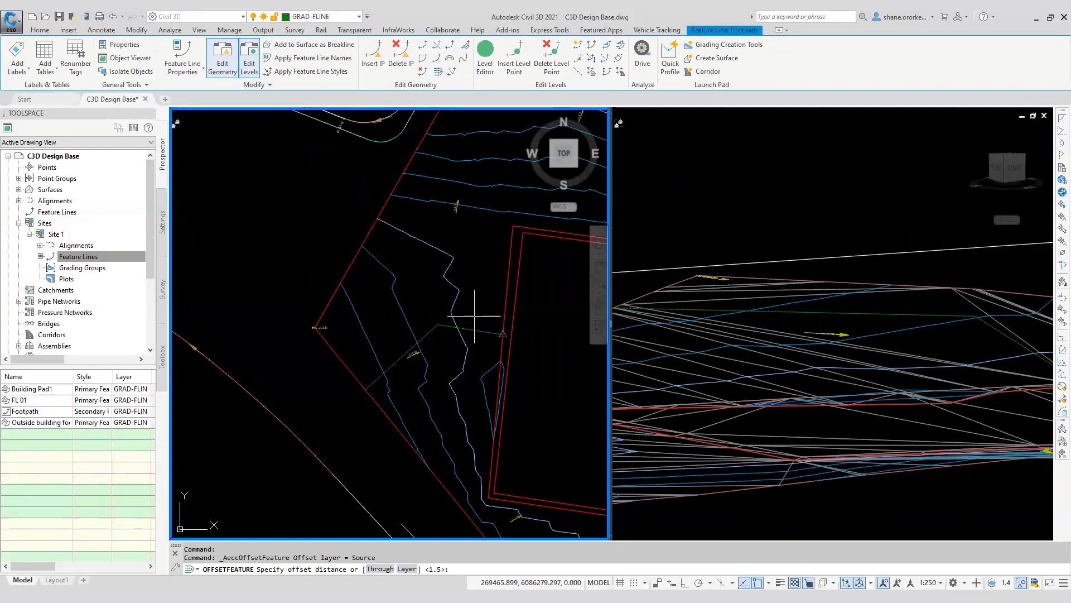
{"action": "key", "text": "Return"}
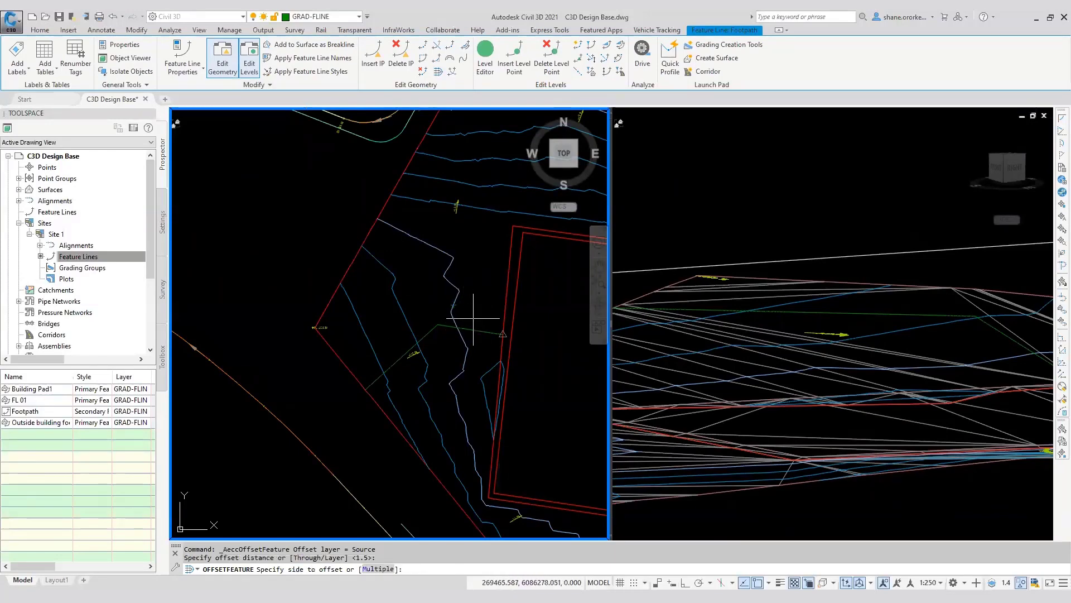
{"action": "left_click", "coordinate": [479, 311]}
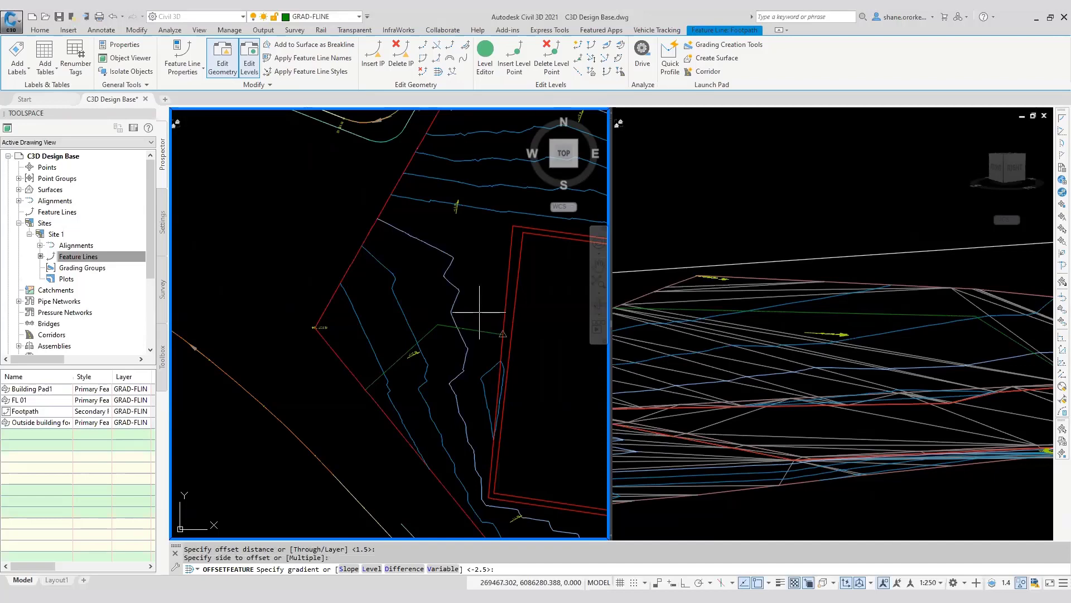
{"action": "key", "text": "Return"}
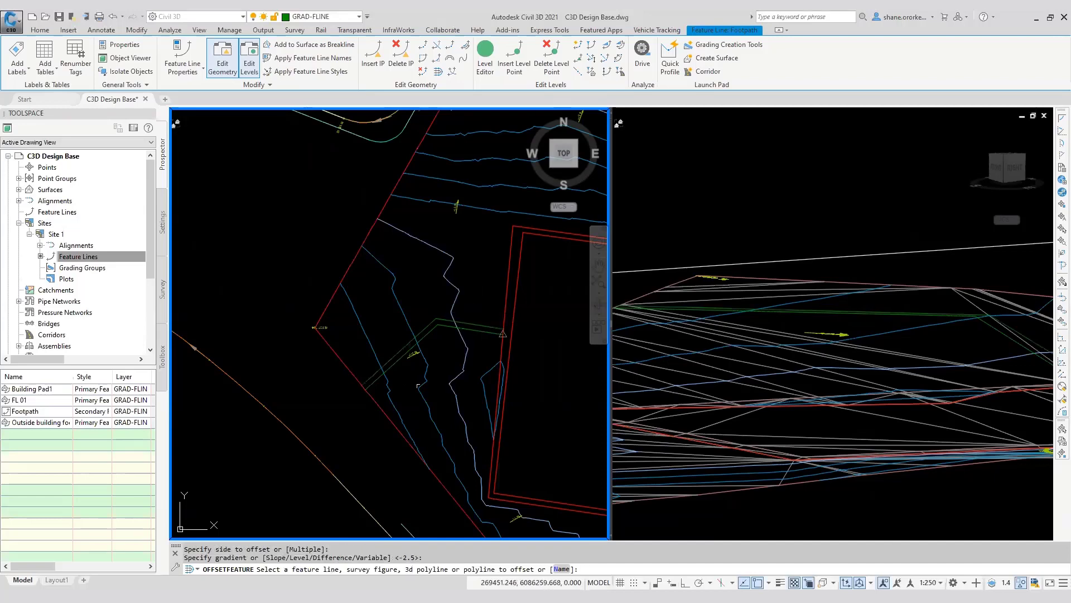
Examine both ends of the offset footpath line where they meet the site boundary and the outside building line
{"action": "key", "text": "Escape"}
{"action": "scroll", "coordinate": [363, 383], "scroll_direction": "up", "scroll_amount": 5}
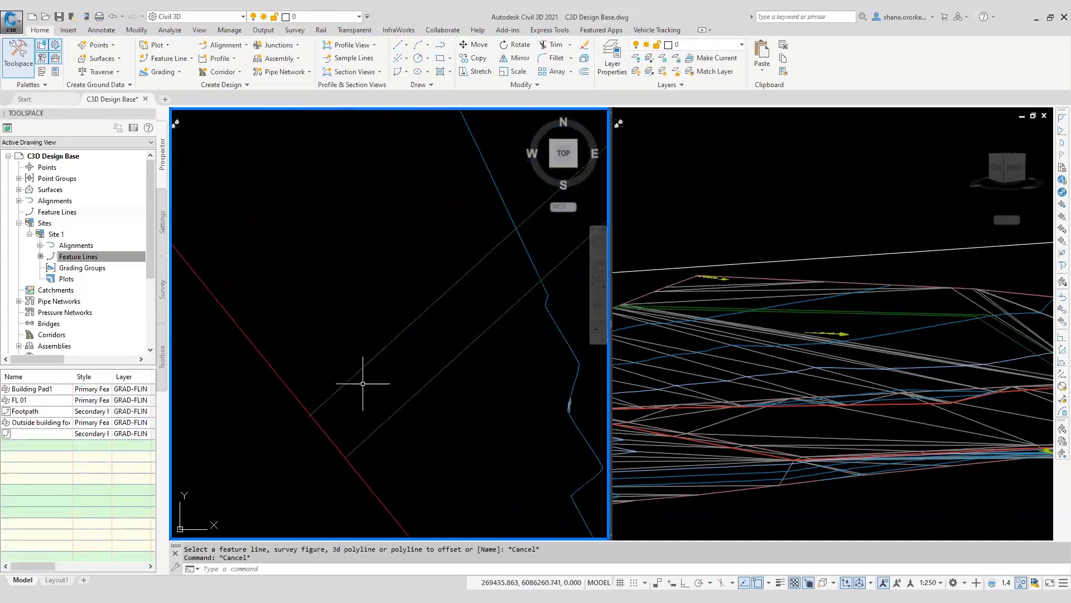
{"action": "scroll", "coordinate": [348, 383], "scroll_direction": "down", "scroll_amount": 5}
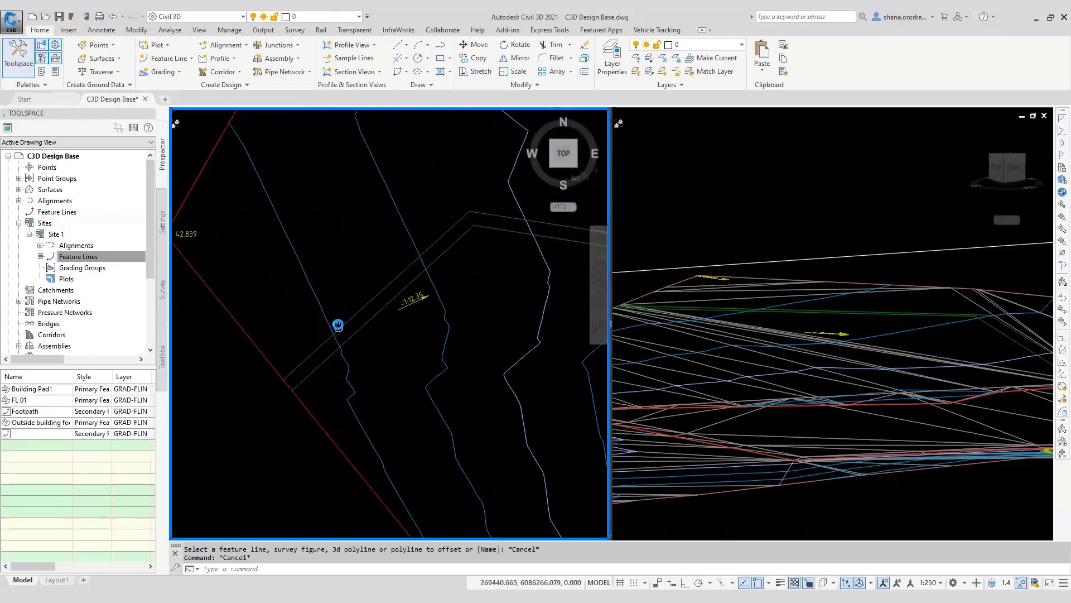
{"action": "left_click", "coordinate": [359, 308]}
{"action": "scroll", "coordinate": [279, 396], "scroll_direction": "up", "scroll_amount": 5}
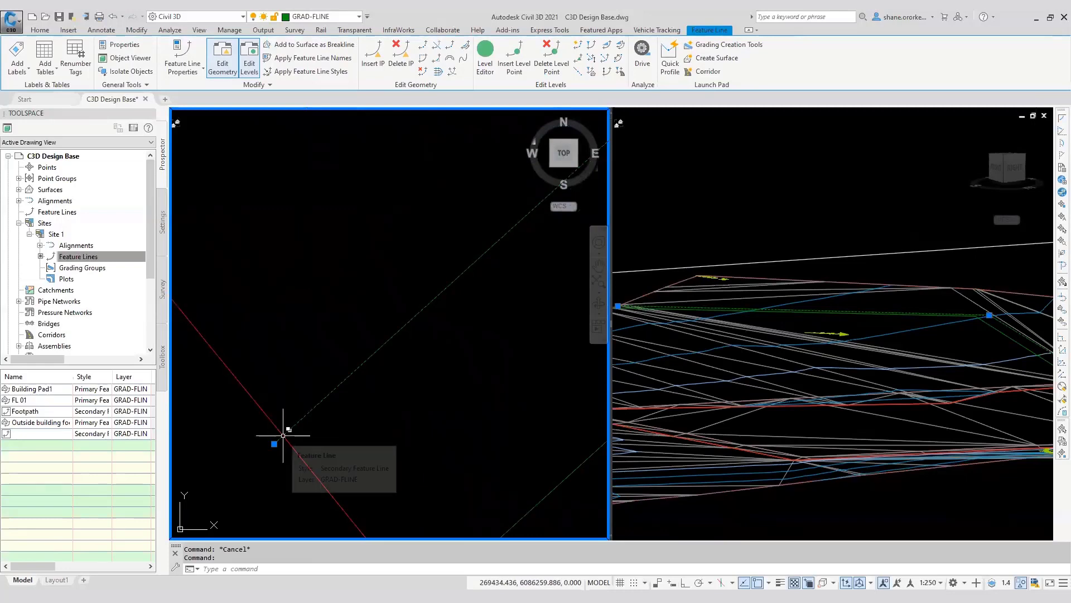
{"action": "scroll", "coordinate": [282, 433], "scroll_direction": "down", "scroll_amount": 5}
{"action": "scroll", "coordinate": [491, 310], "scroll_direction": "up", "scroll_amount": 10}
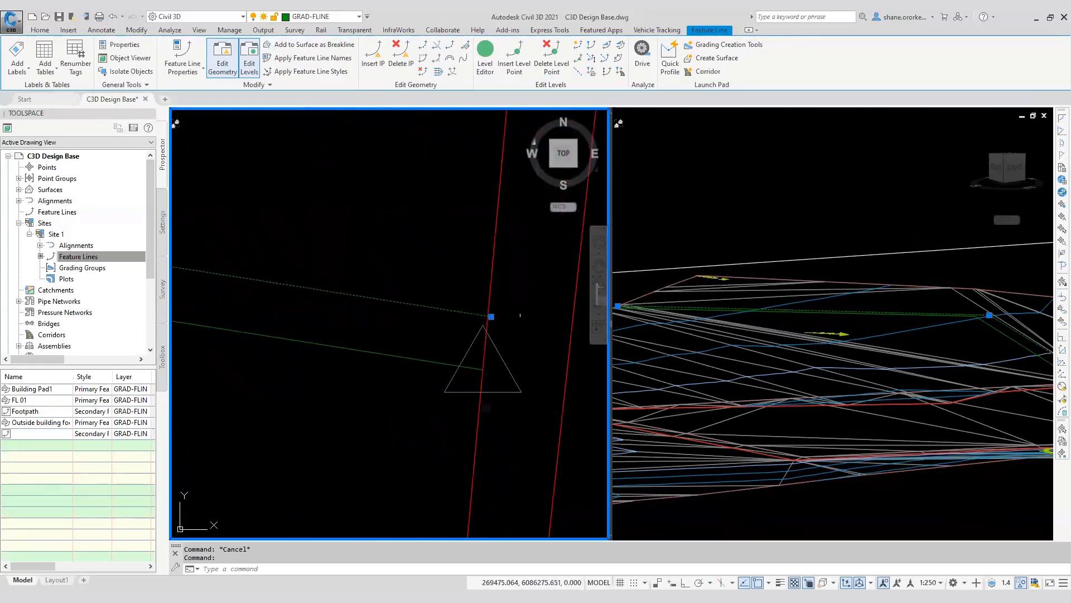
{"action": "key", "text": "Escape"}
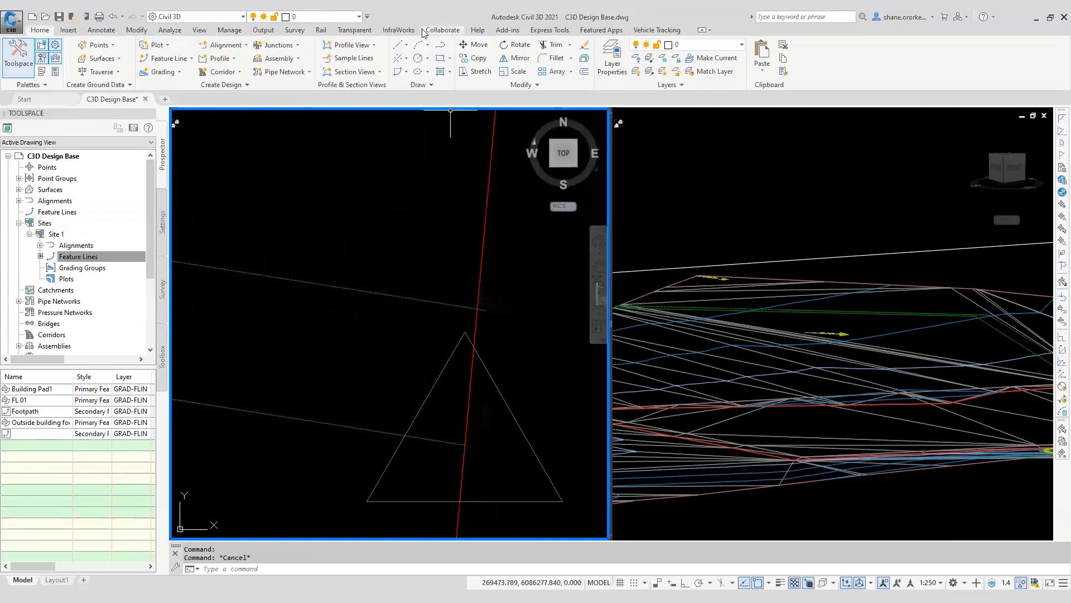
Trim both overhanging ends of the offset footpath line, using the outside building line and the southwest site boundary as cutting edges
{"action": "left_click", "coordinate": [394, 296]}
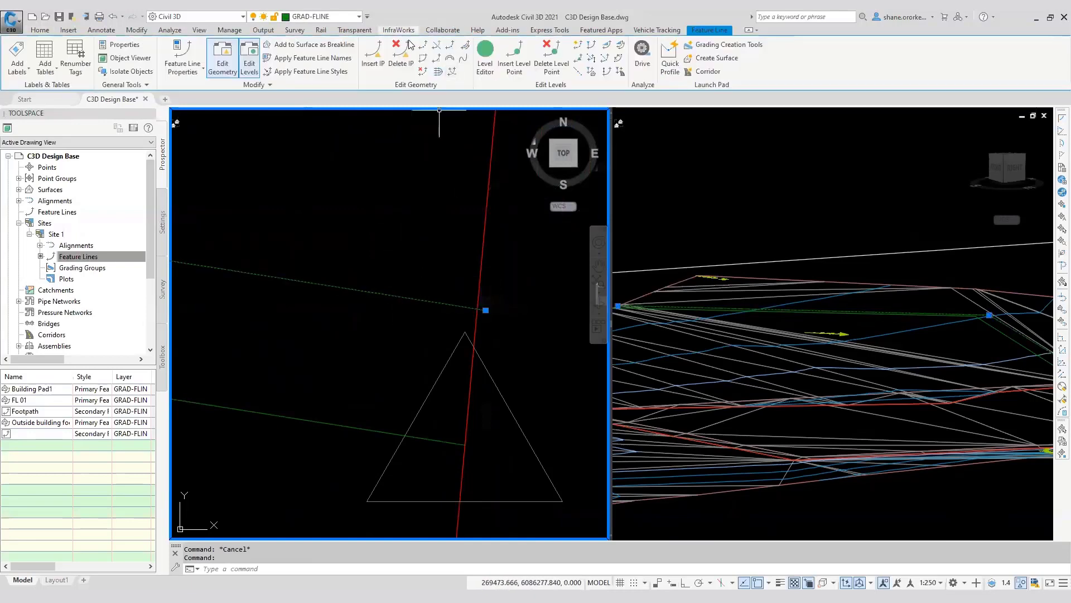
{"action": "left_click", "coordinate": [437, 47]}
{"action": "left_click", "coordinate": [492, 309]}
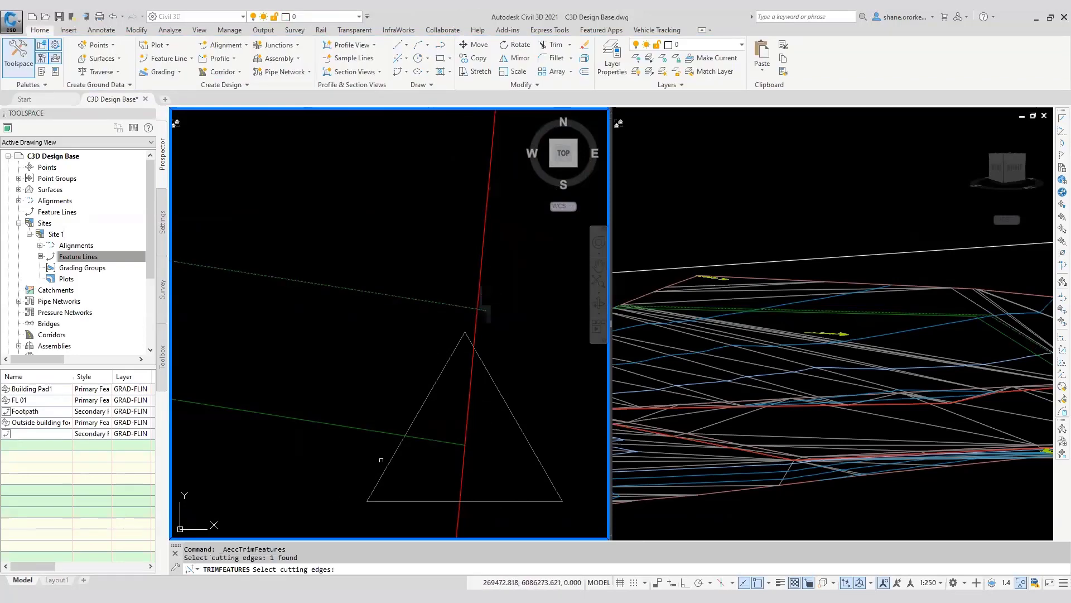
{"action": "left_click", "coordinate": [477, 274]}
{"action": "scroll", "coordinate": [291, 413], "scroll_direction": "down", "scroll_amount": 6}
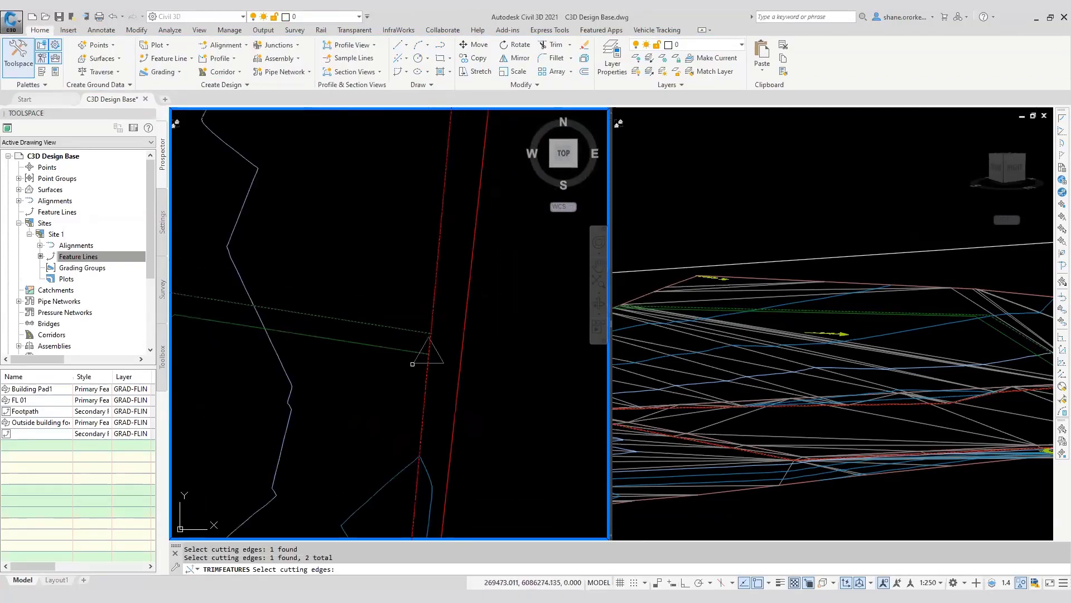
{"action": "scroll", "coordinate": [290, 414], "scroll_direction": "up", "scroll_amount": 3}
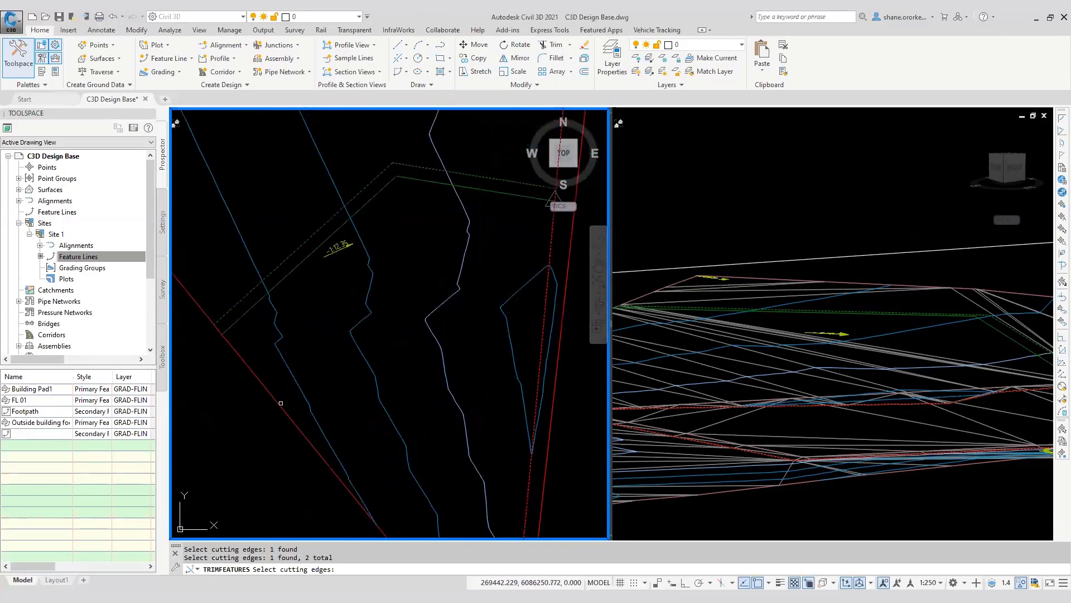
{"action": "left_click", "coordinate": [280, 403]}
{"action": "key", "text": "Return"}
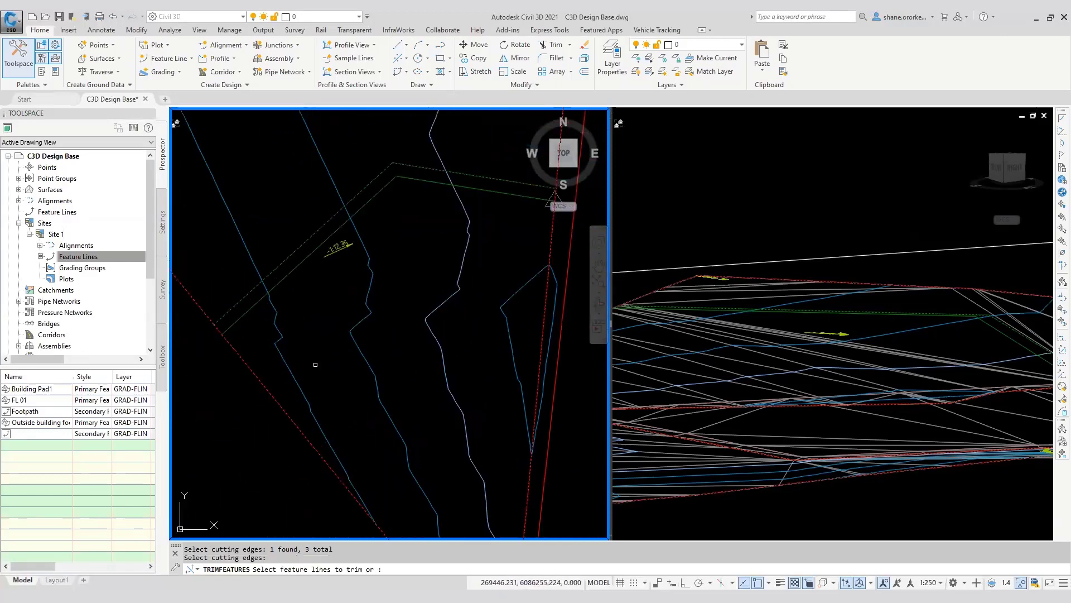
{"action": "scroll", "coordinate": [325, 375], "scroll_direction": "up", "scroll_amount": 3}
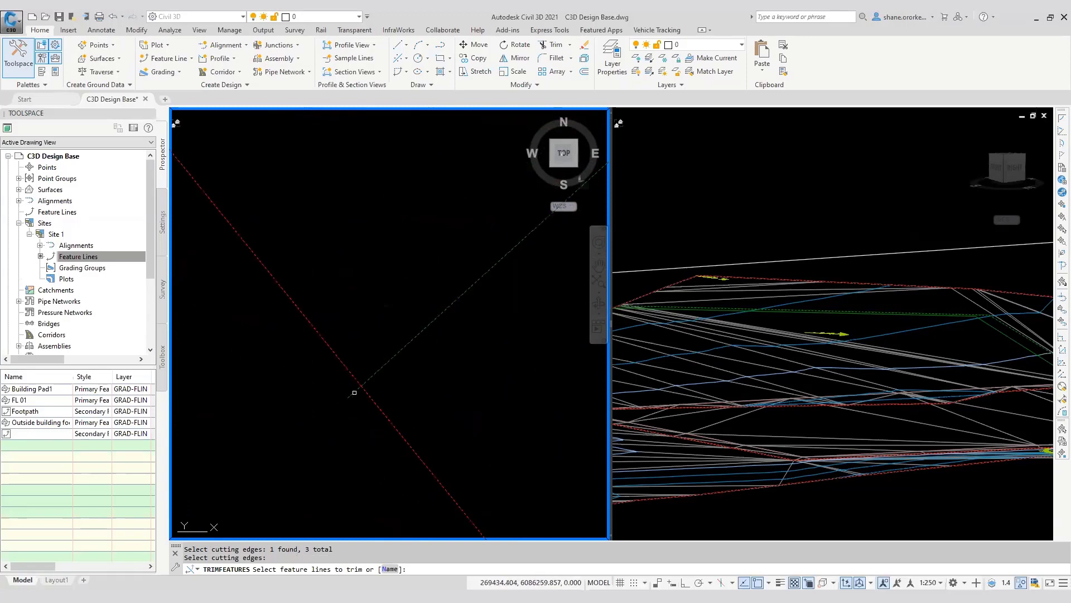
{"action": "scroll", "coordinate": [342, 375], "scroll_direction": "down", "scroll_amount": 5}
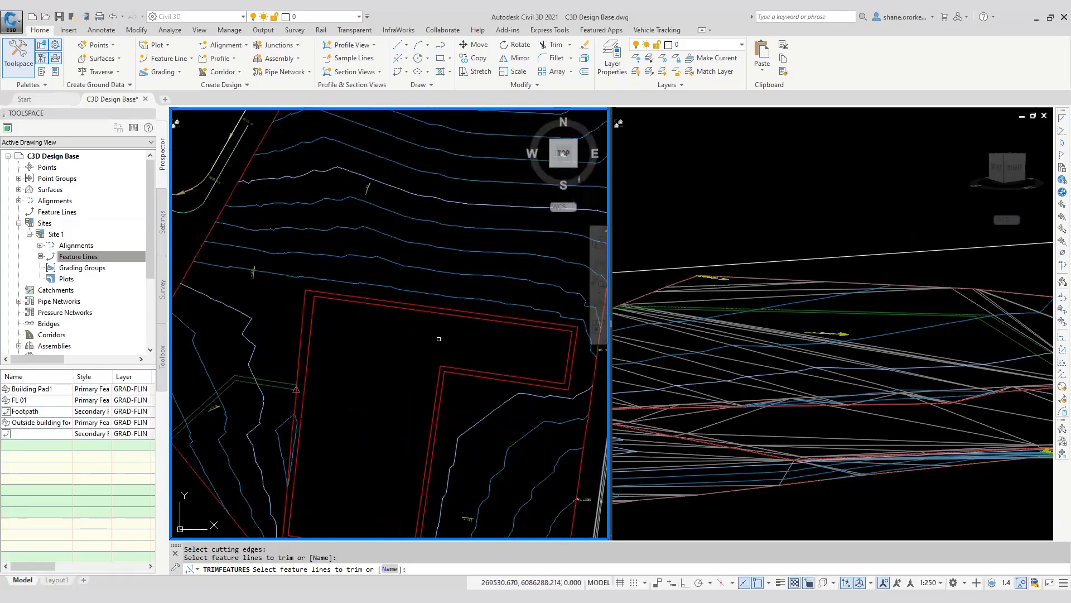
{"action": "scroll", "coordinate": [282, 382], "scroll_direction": "up", "scroll_amount": 6}
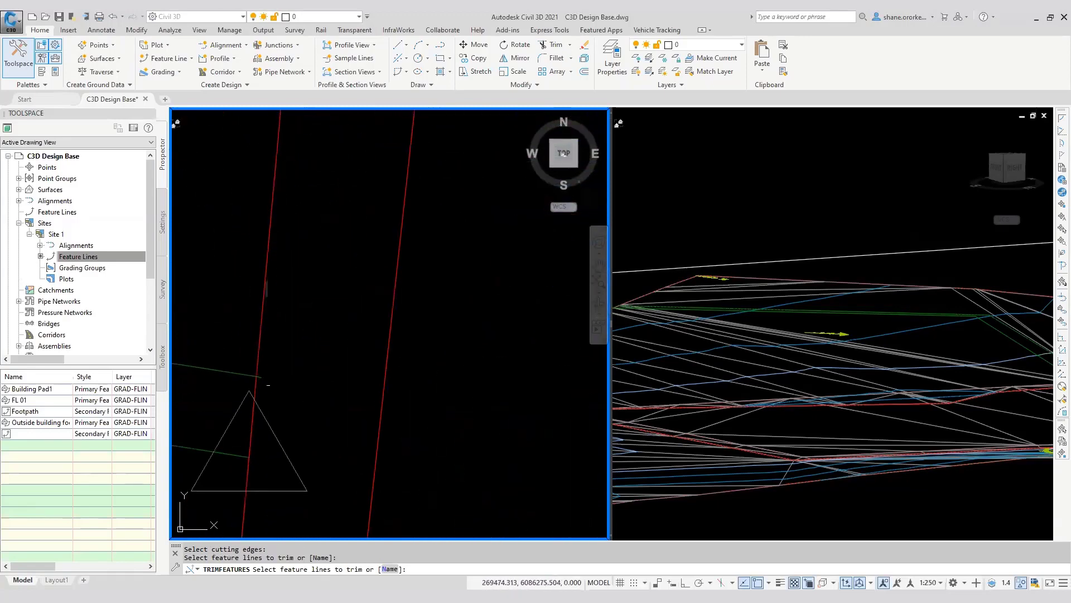
{"action": "left_click", "coordinate": [261, 377]}
{"action": "key", "text": "Return"}
Check the trimmed footpath line's ends in plan, and examine where the footpath lines meet the building in the 3D view
{"action": "left_click", "coordinate": [282, 376]}
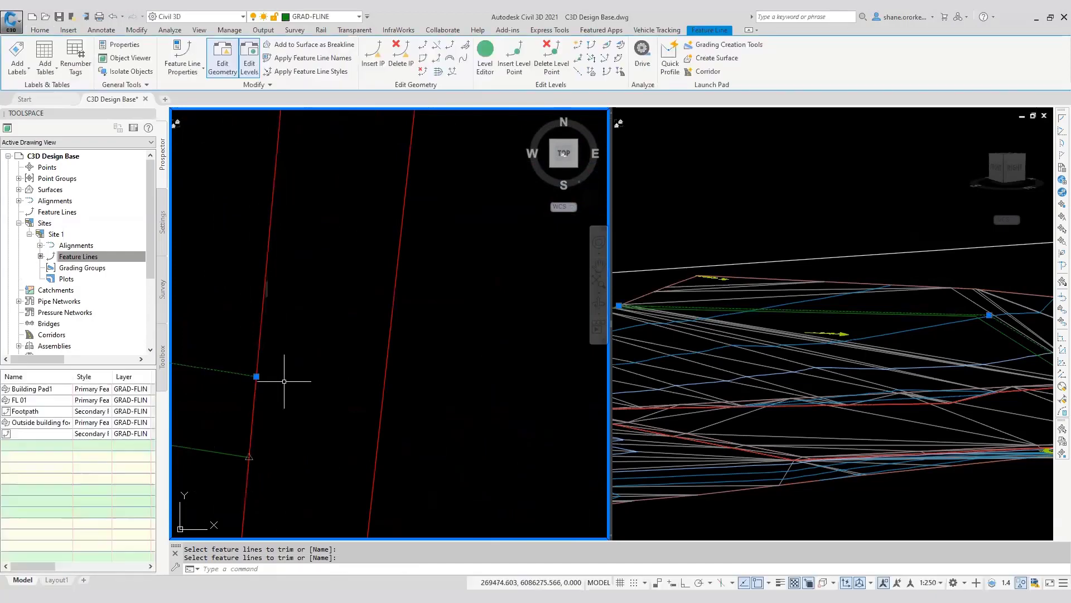
{"action": "scroll", "coordinate": [308, 368], "scroll_direction": "down", "scroll_amount": 6}
{"action": "scroll", "coordinate": [306, 353], "scroll_direction": "up", "scroll_amount": 3}
{"action": "key", "text": "Escape"}
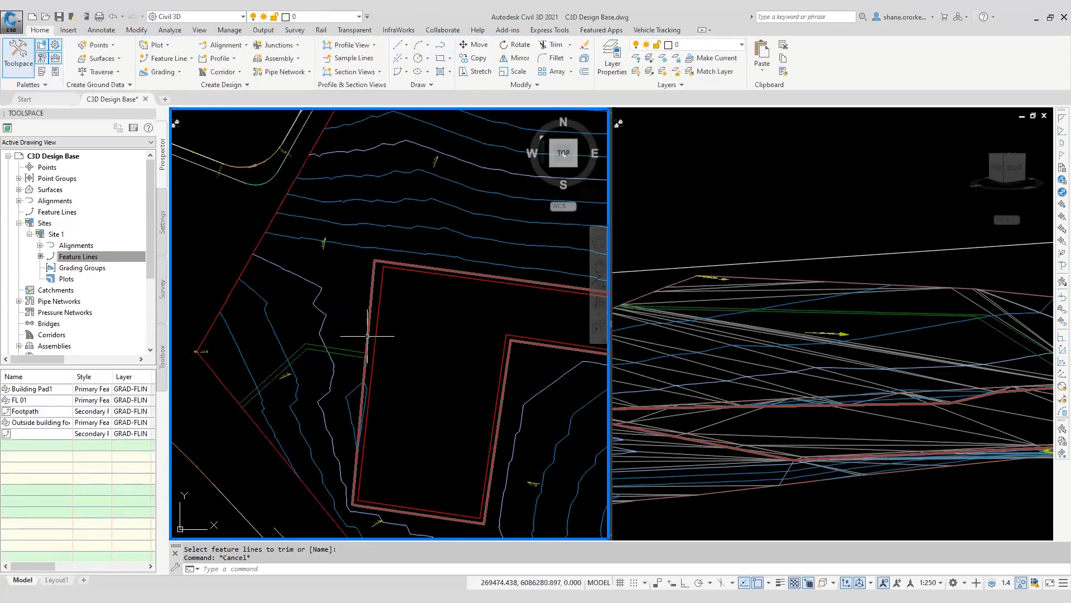
{"action": "middle_click_drag", "start_coordinate": [400, 371], "coordinate": [383, 363]}
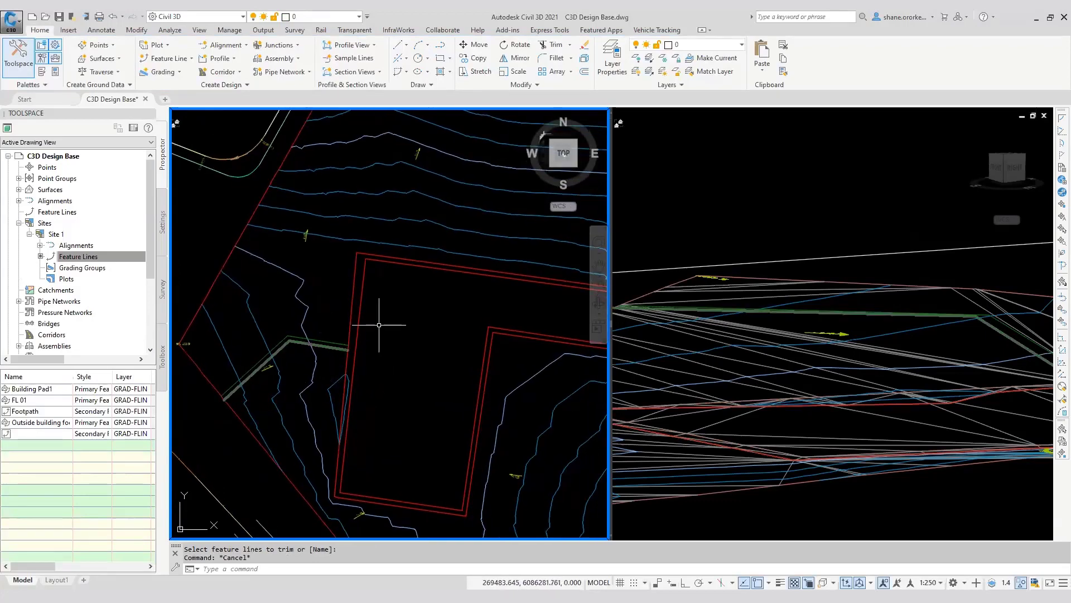
{"action": "left_click", "coordinate": [816, 334]}
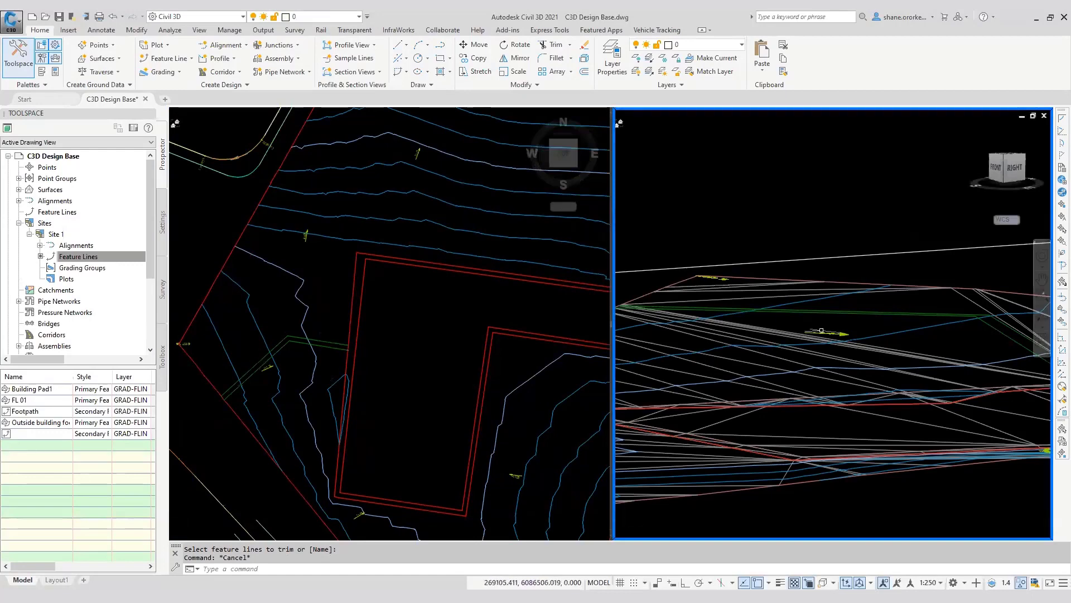
{"action": "scroll", "coordinate": [809, 335], "scroll_direction": "down", "scroll_amount": 1}
{"action": "middle_click_drag", "start_coordinate": [808, 338], "coordinate": [739, 323]}
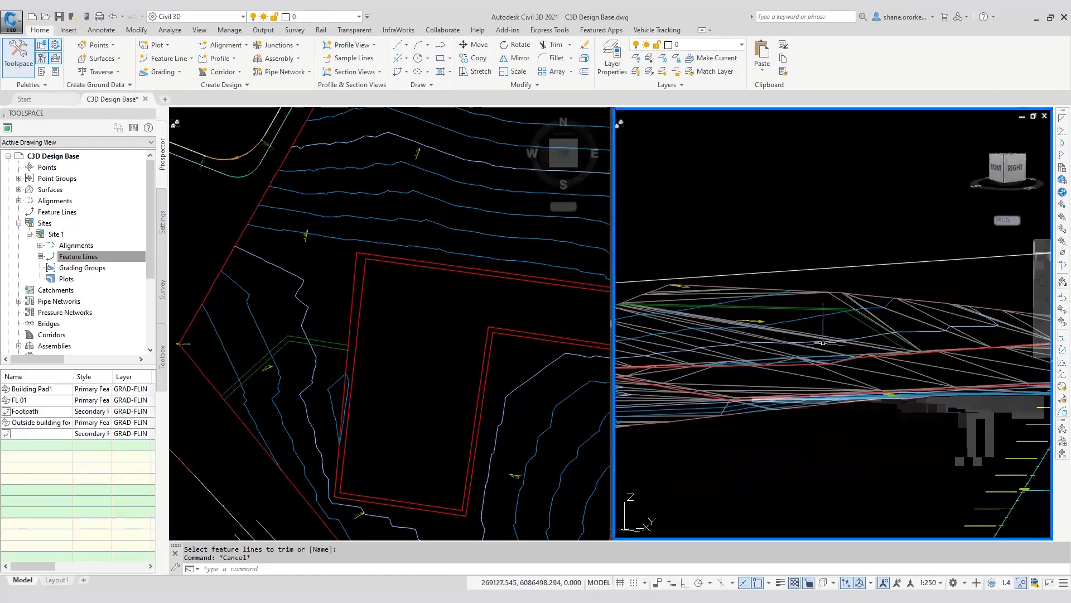
{"action": "middle_click_drag", "start_coordinate": [940, 344], "coordinate": [939, 339], "text": "shift"}
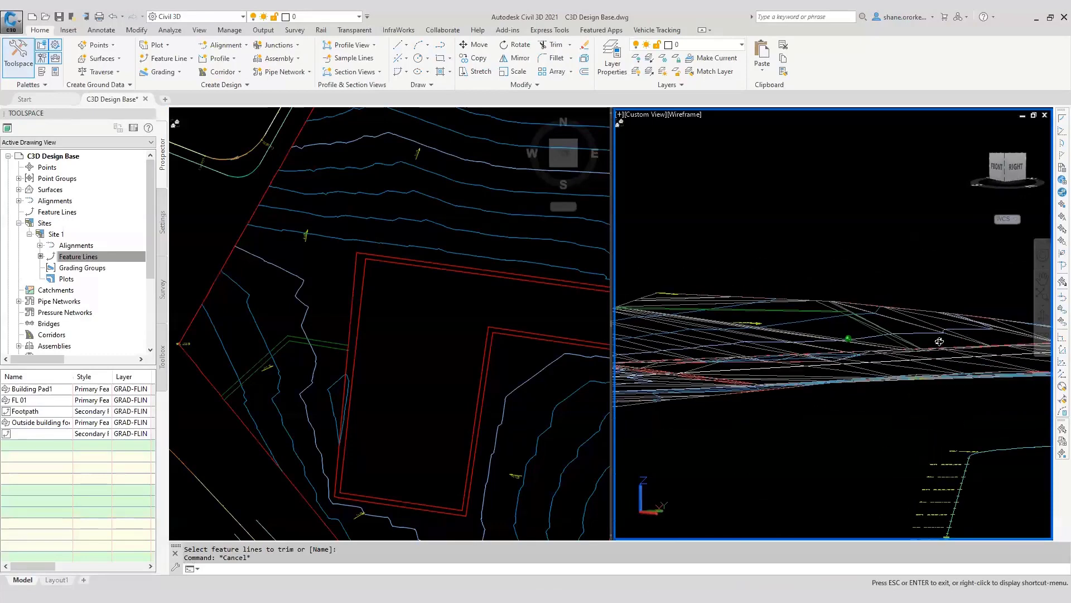
{"action": "scroll", "coordinate": [914, 347], "scroll_direction": "up", "scroll_amount": 2}
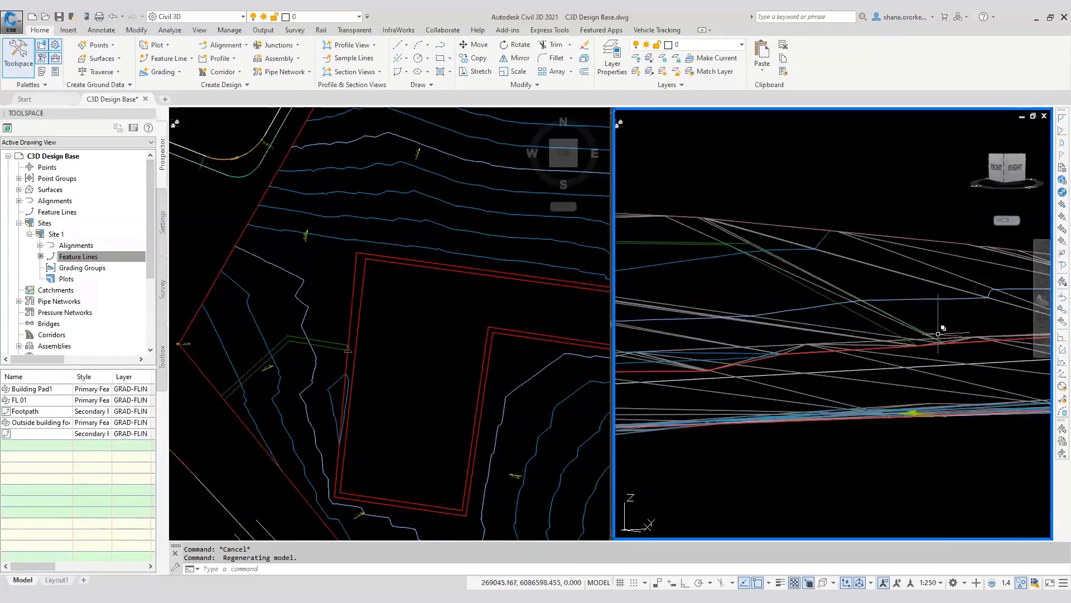
{"action": "left_click", "coordinate": [380, 321]}
{"action": "left_click", "coordinate": [382, 314]}
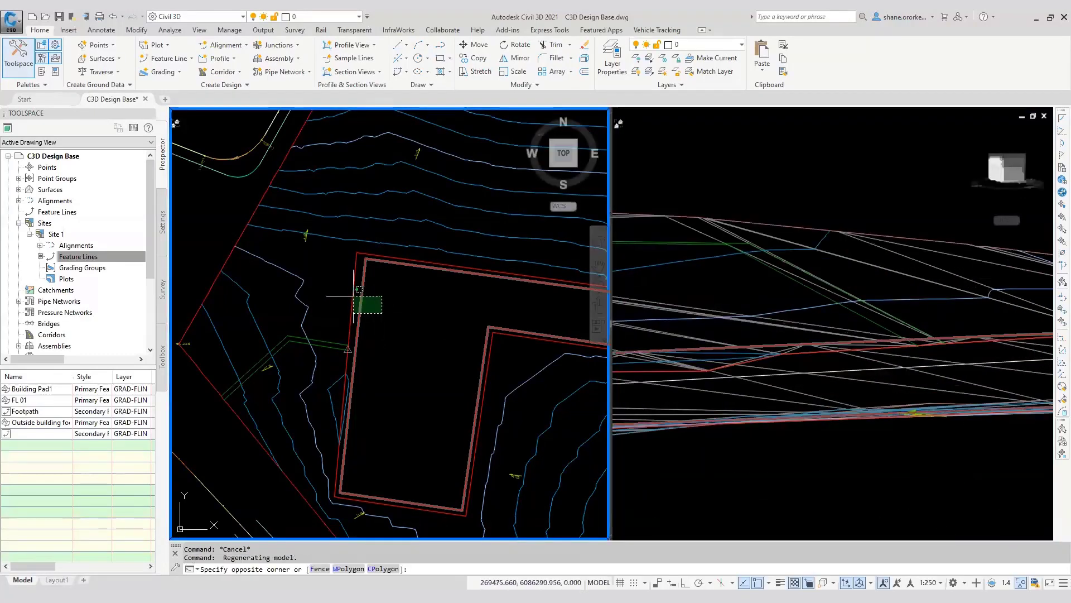
{"action": "left_click", "coordinate": [354, 289]}
{"action": "key", "text": "Escape"}
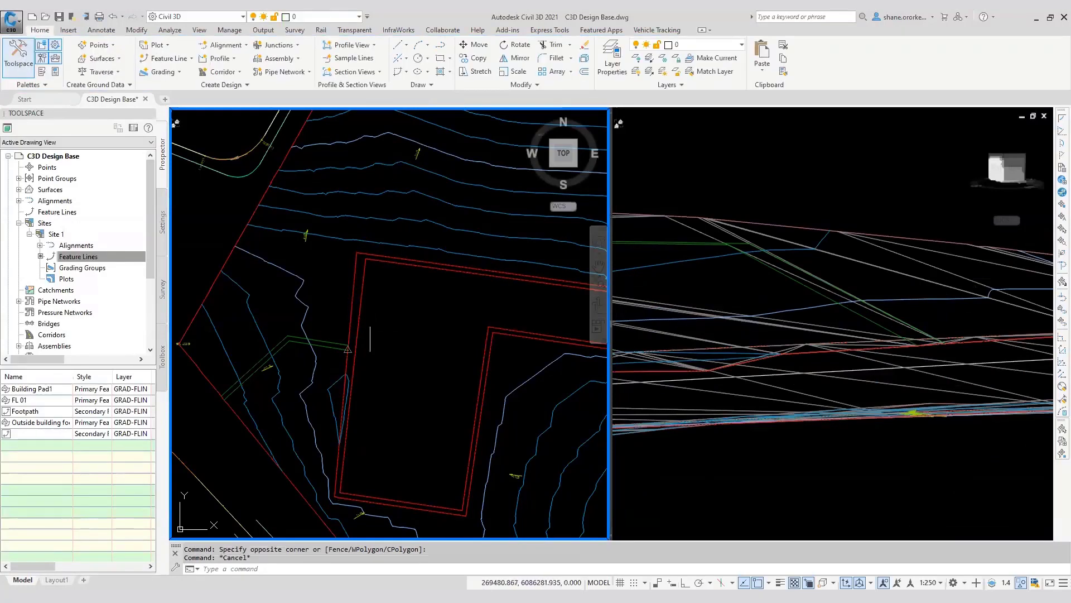
Raise the inner and outer building feature lines together by a level difference of 0.5 m
{"action": "left_click", "coordinate": [371, 322]}
{"action": "left_click", "coordinate": [350, 303]}
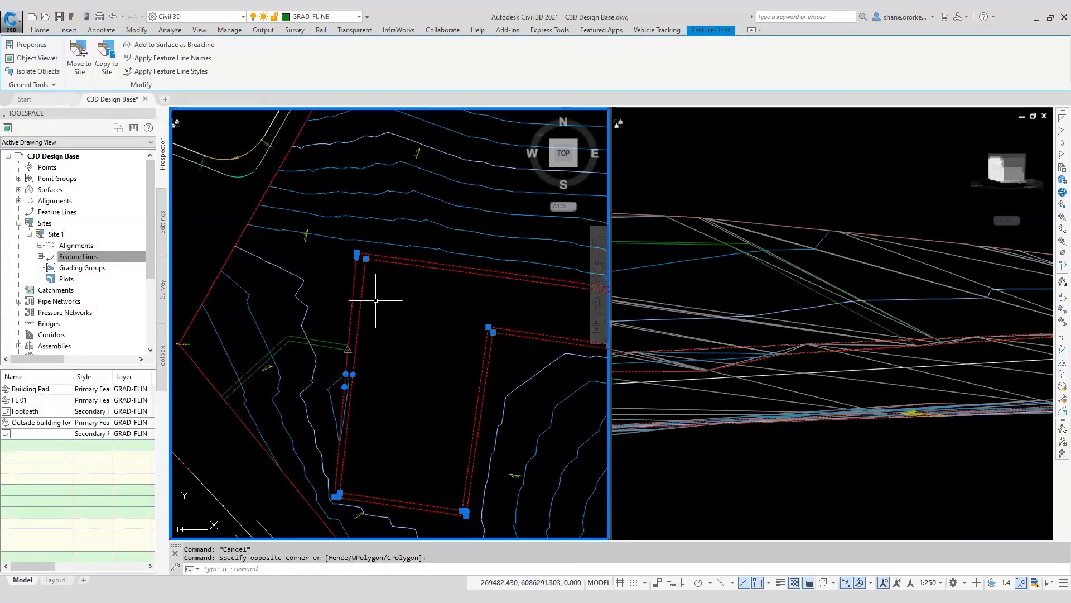
{"action": "right_click", "coordinate": [370, 325]}
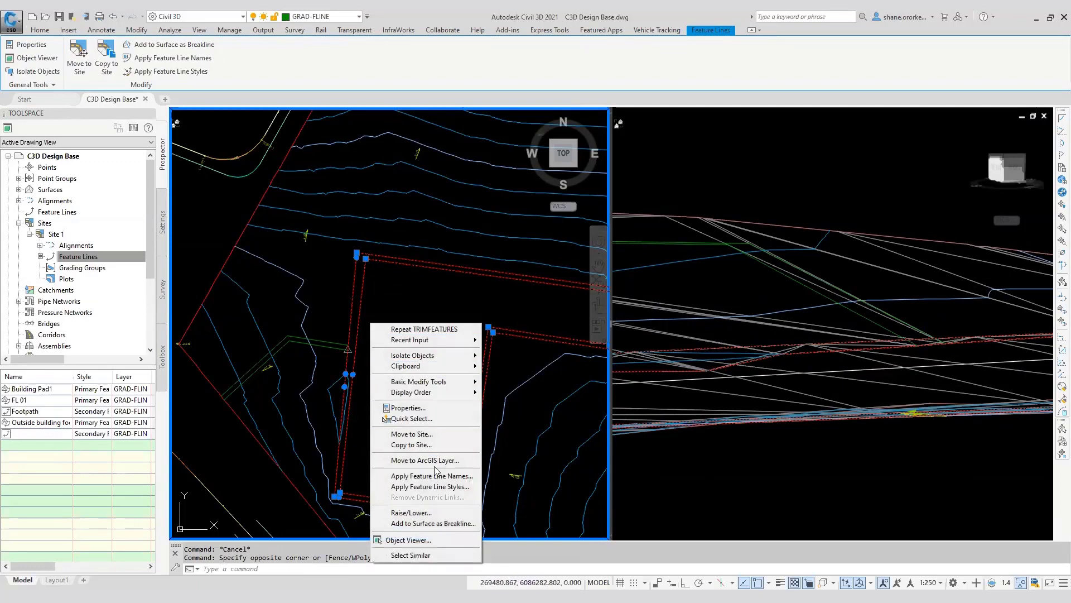
{"action": "left_click", "coordinate": [412, 512]}
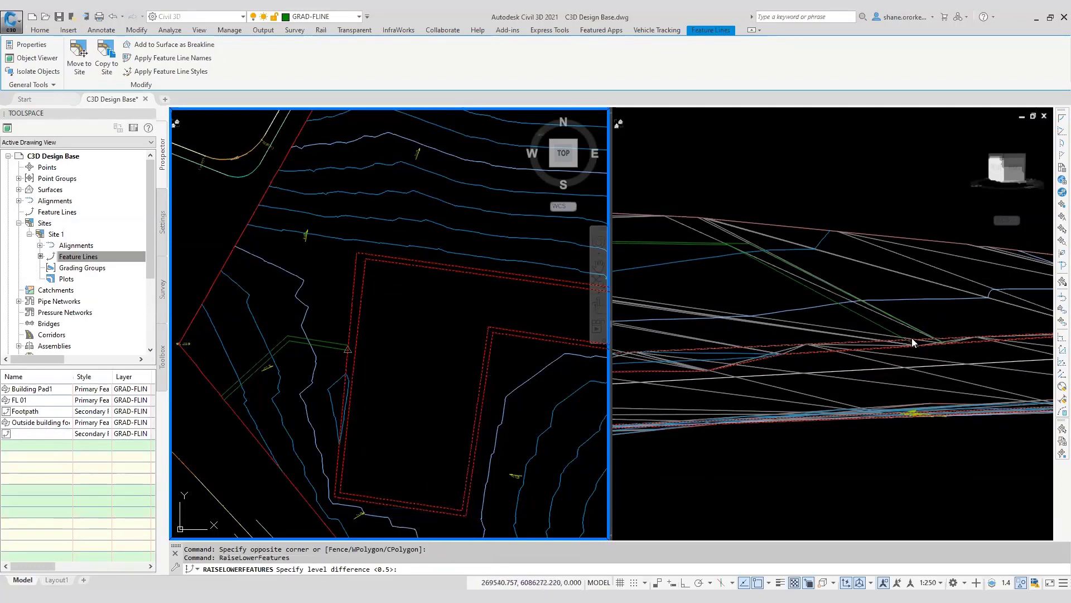
{"action": "key", "text": "Return"}
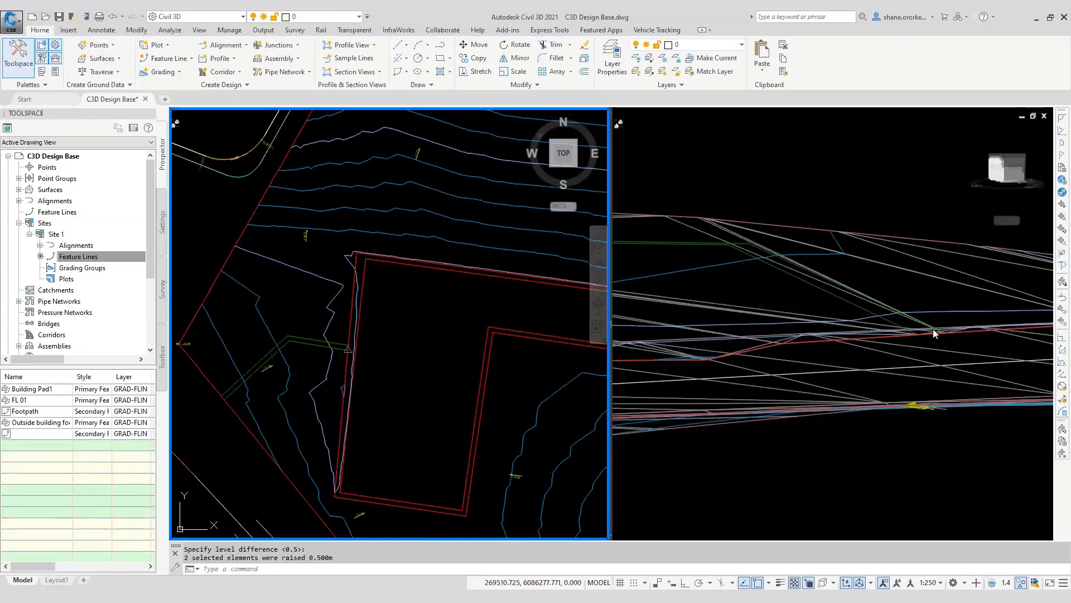
{"action": "key", "text": "Escape"}
{"action": "key", "text": "Escape"}
Add both footpath feature lines to the New Site surface definition as standard breaklines with the description "footpath"
{"action": "left_click", "coordinate": [101, 257]}
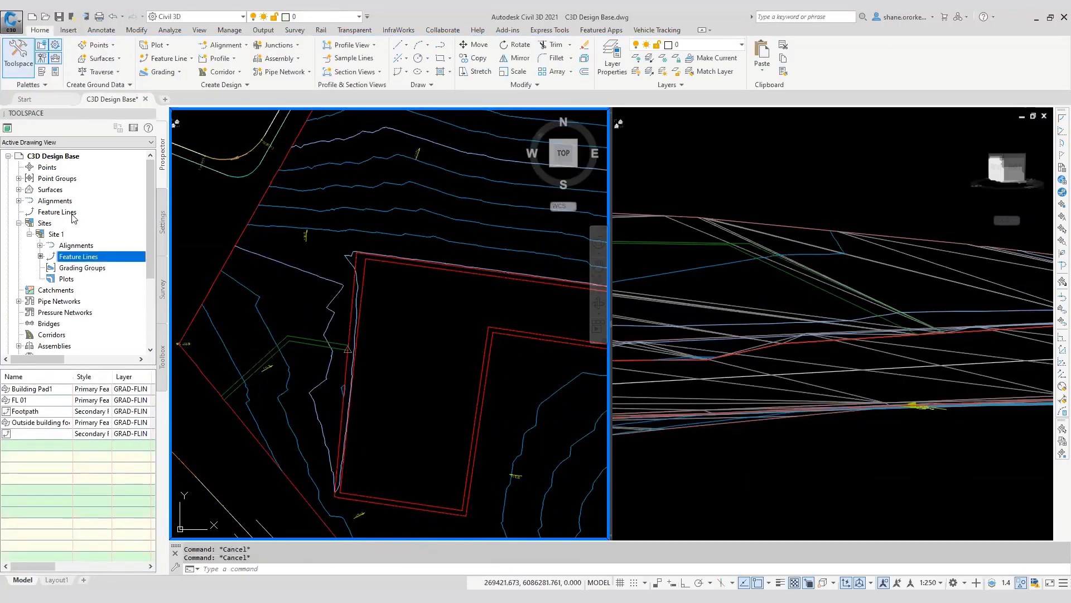
{"action": "left_click", "coordinate": [19, 190]}
{"action": "left_click", "coordinate": [30, 200]}
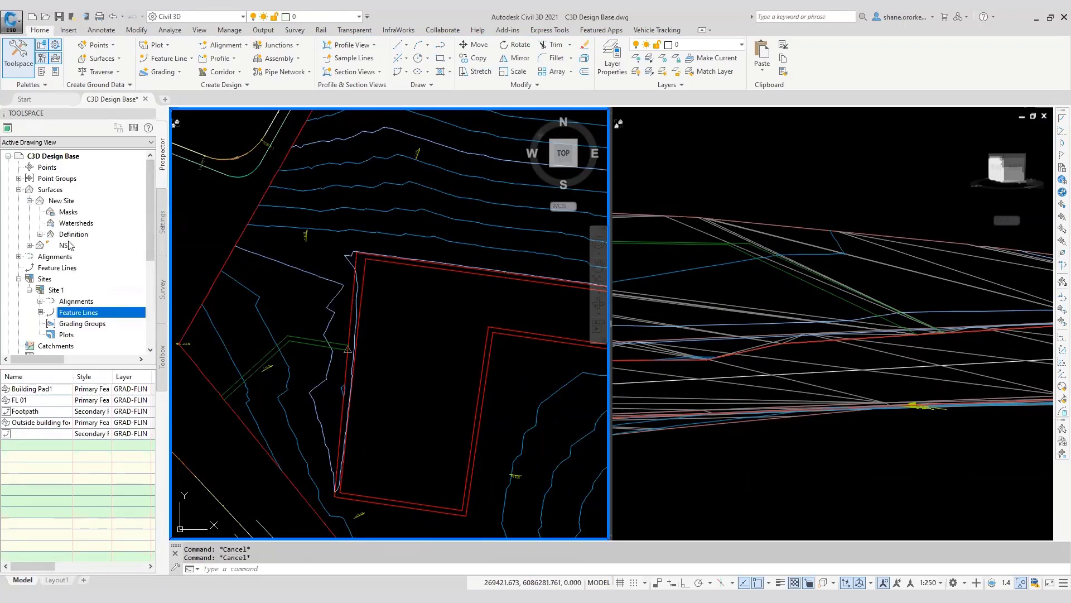
{"action": "left_click", "coordinate": [40, 235]}
{"action": "right_click", "coordinate": [84, 258]}
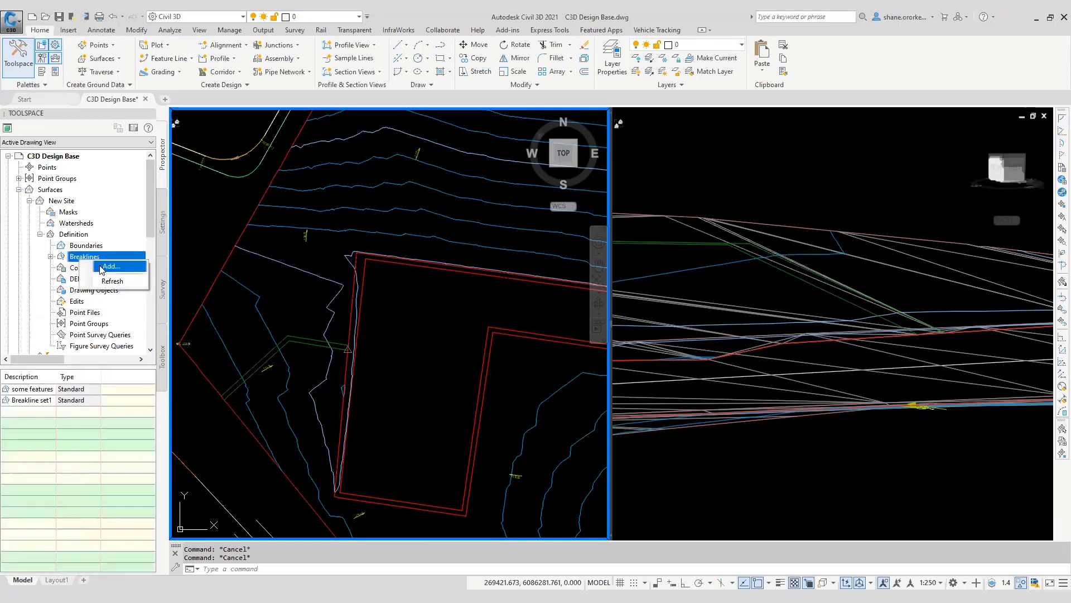
{"action": "left_click", "coordinate": [117, 267]}
{"action": "type", "text": "footpath"}
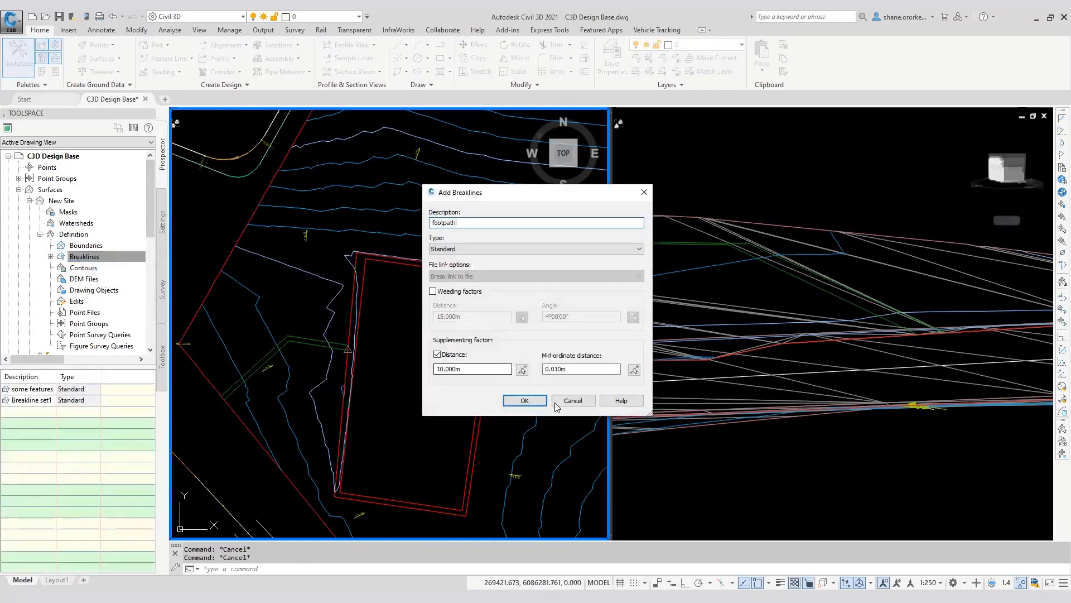
{"action": "left_click", "coordinate": [525, 401]}
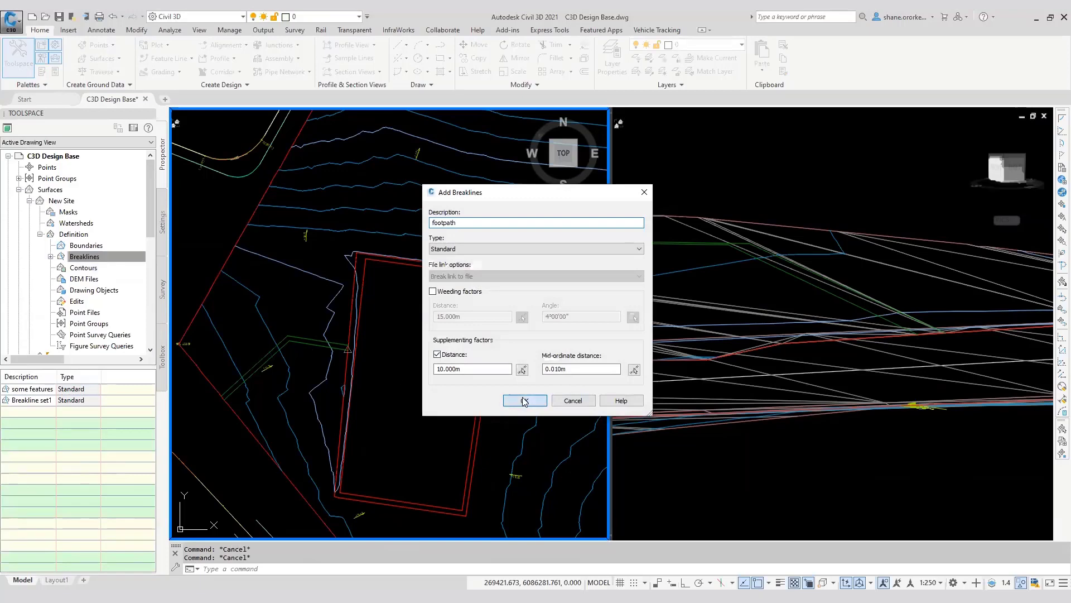
{"action": "scroll", "coordinate": [302, 339], "scroll_direction": "up", "scroll_amount": 4}
{"action": "left_click", "coordinate": [299, 357]}
{"action": "left_click", "coordinate": [285, 334]}
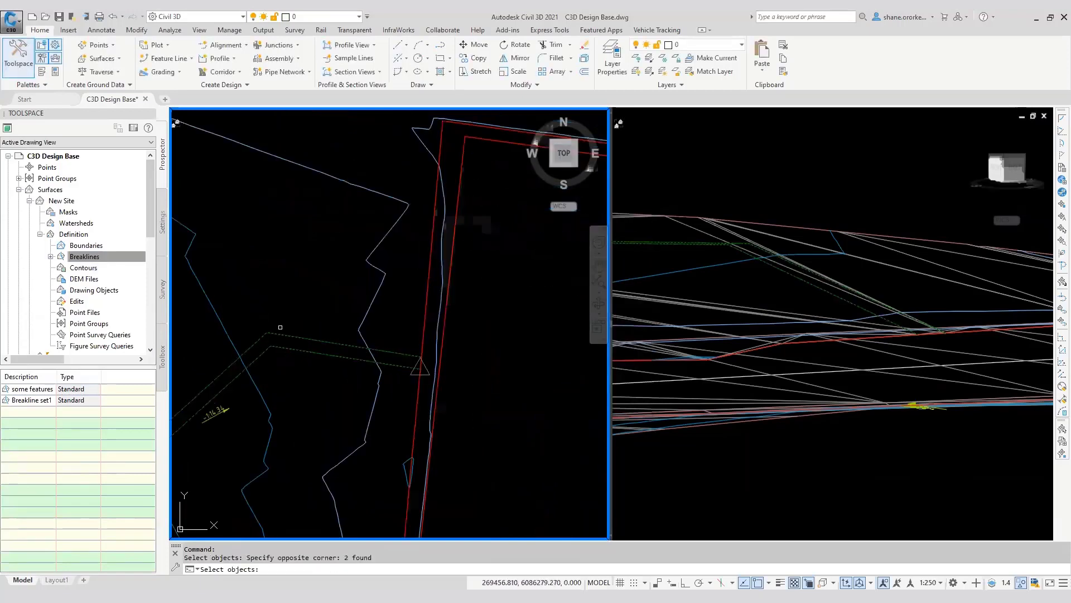
{"action": "key", "text": "Return"}
{"action": "scroll", "coordinate": [302, 368], "scroll_direction": "down", "scroll_amount": 2}
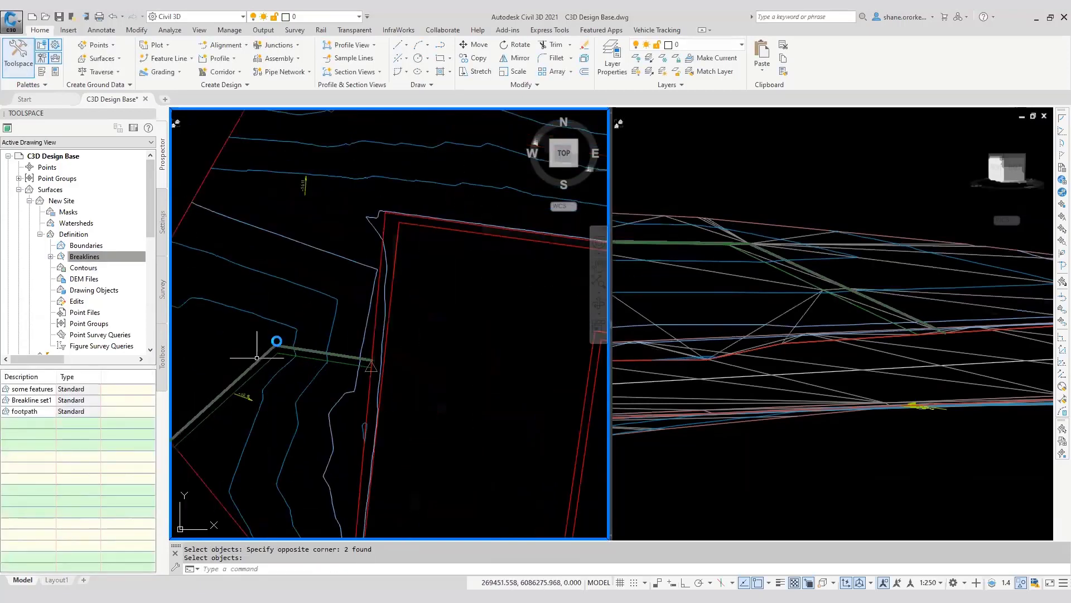
{"action": "middle_click_drag", "start_coordinate": [262, 375], "coordinate": [343, 333]}
{"action": "key", "text": "Escape"}
{"action": "key", "text": "Escape"}
{"action": "left_click", "coordinate": [350, 329]}
{"action": "left_click", "coordinate": [342, 313]}
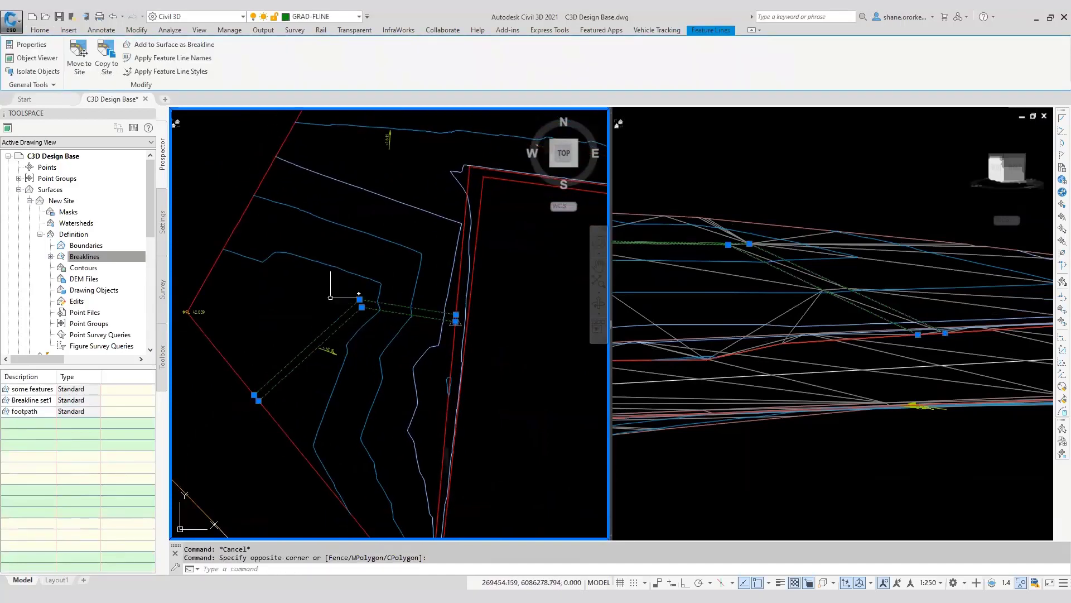
{"action": "key", "text": "Escape"}
{"action": "key", "text": "Escape"}
Flatten all level points of the original (southern) footpath feature line to a constant gradient
{"action": "left_click", "coordinate": [350, 317]}
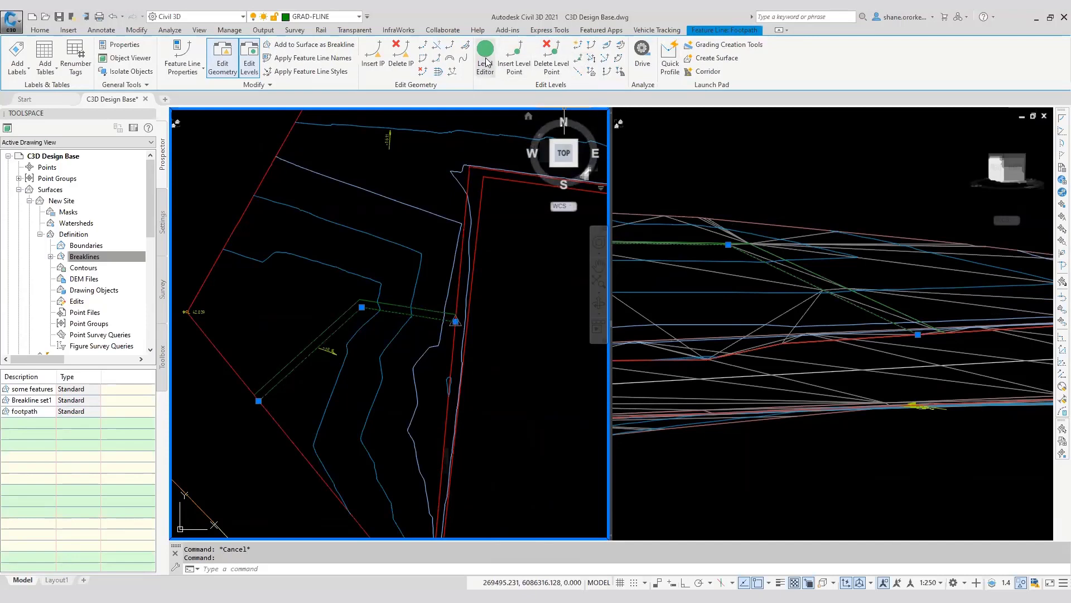
{"action": "left_click", "coordinate": [485, 54]}
{"action": "left_click", "coordinate": [640, 405]}
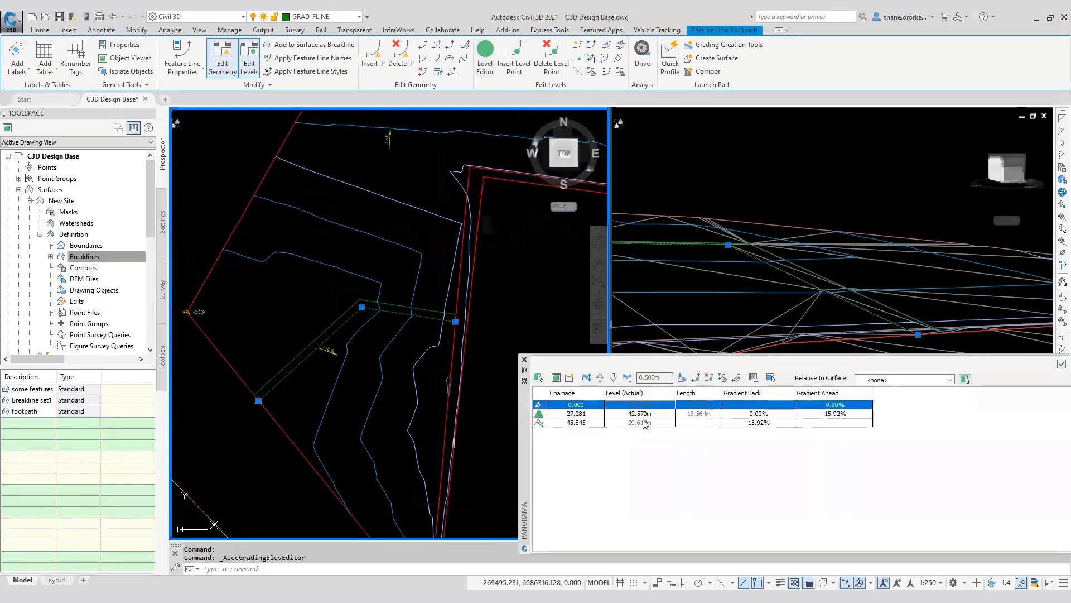
{"action": "left_click", "coordinate": [644, 421], "text": "shift"}
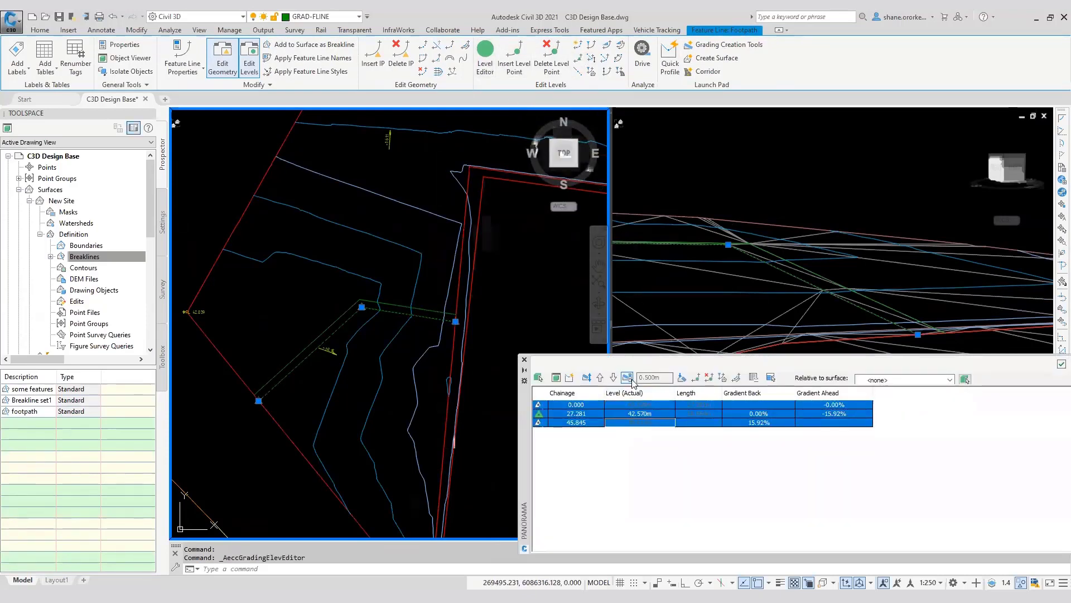
{"action": "left_click", "coordinate": [683, 378]}
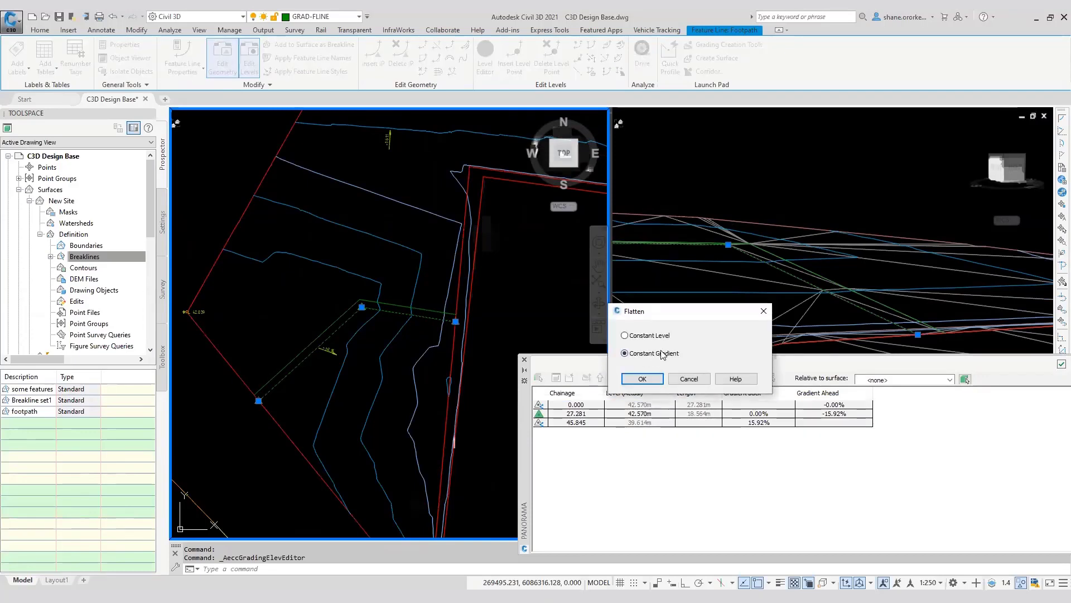
{"action": "left_click", "coordinate": [637, 380]}
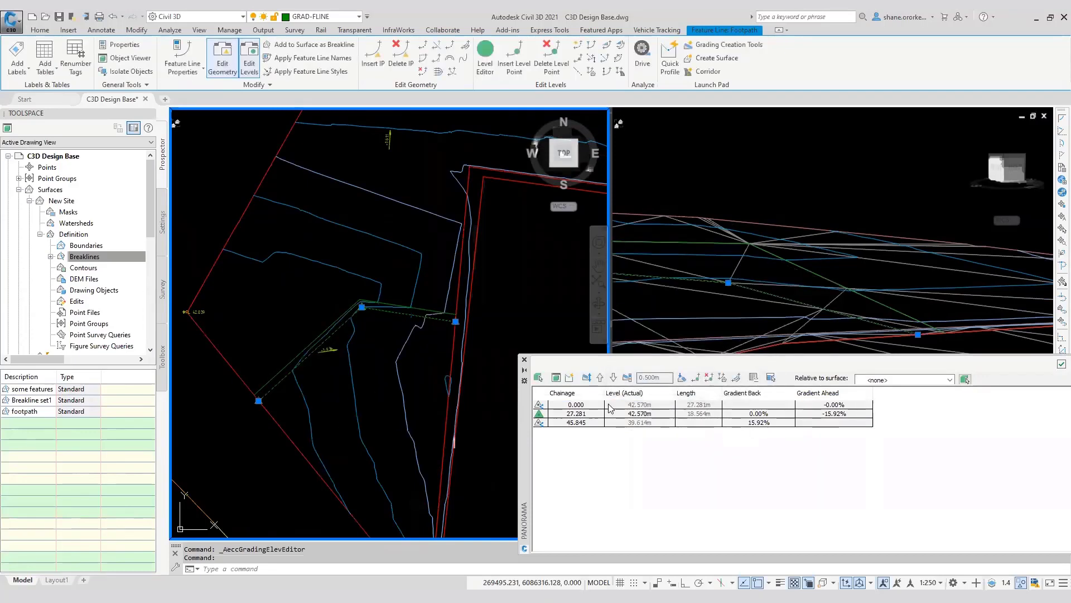
{"action": "left_click", "coordinate": [524, 361]}
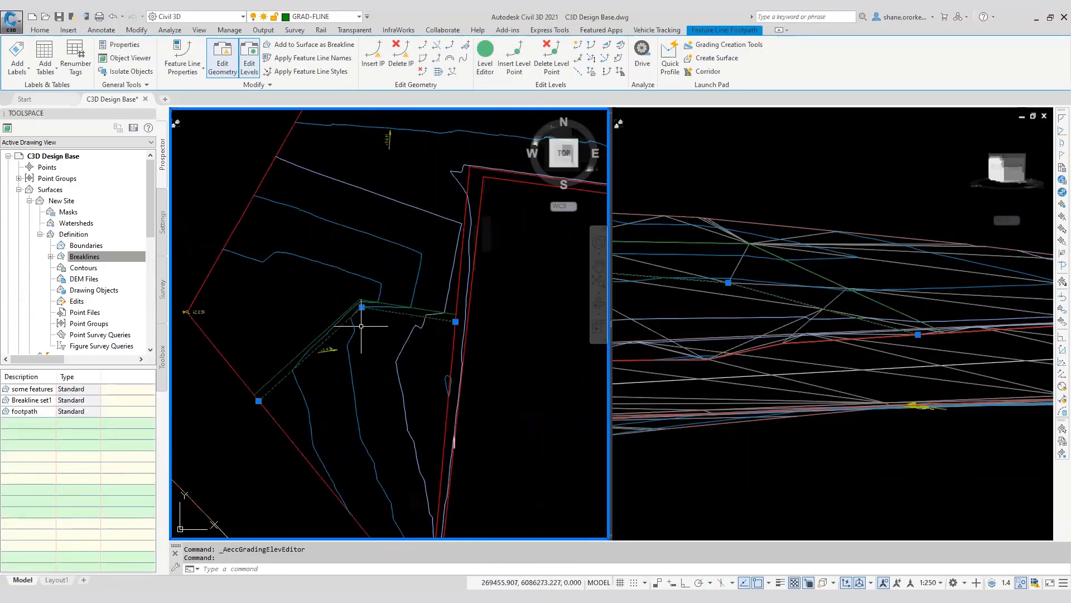
{"action": "key", "text": "Escape"}
{"action": "key", "text": "Escape"}
Flatten all level points of the offset (northern) footpath feature line to the same kind of constant gradient
{"action": "left_click", "coordinate": [381, 303]}
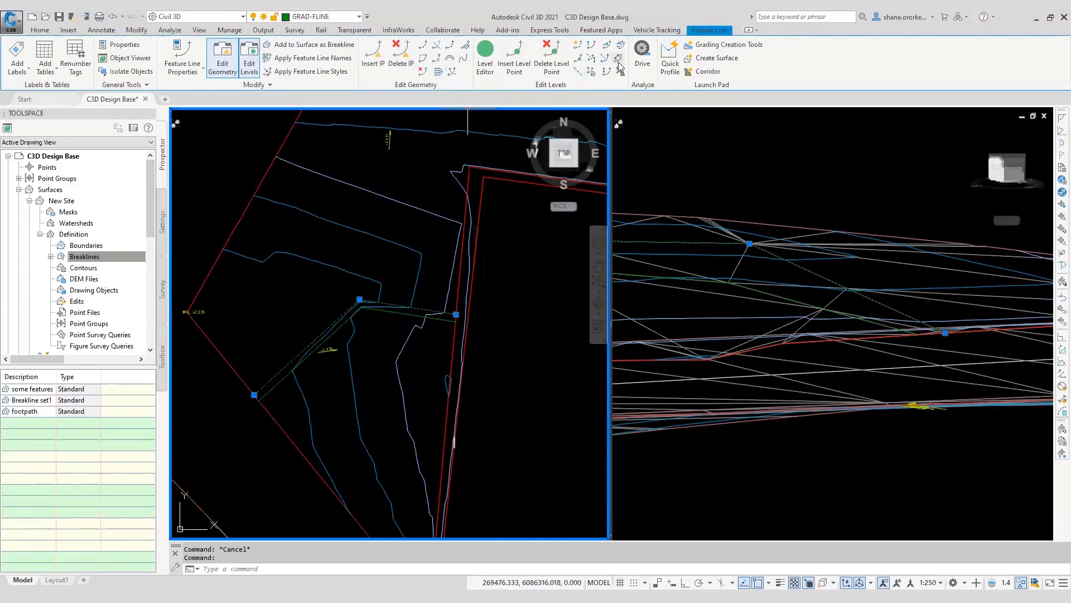
{"action": "left_click", "coordinate": [485, 53]}
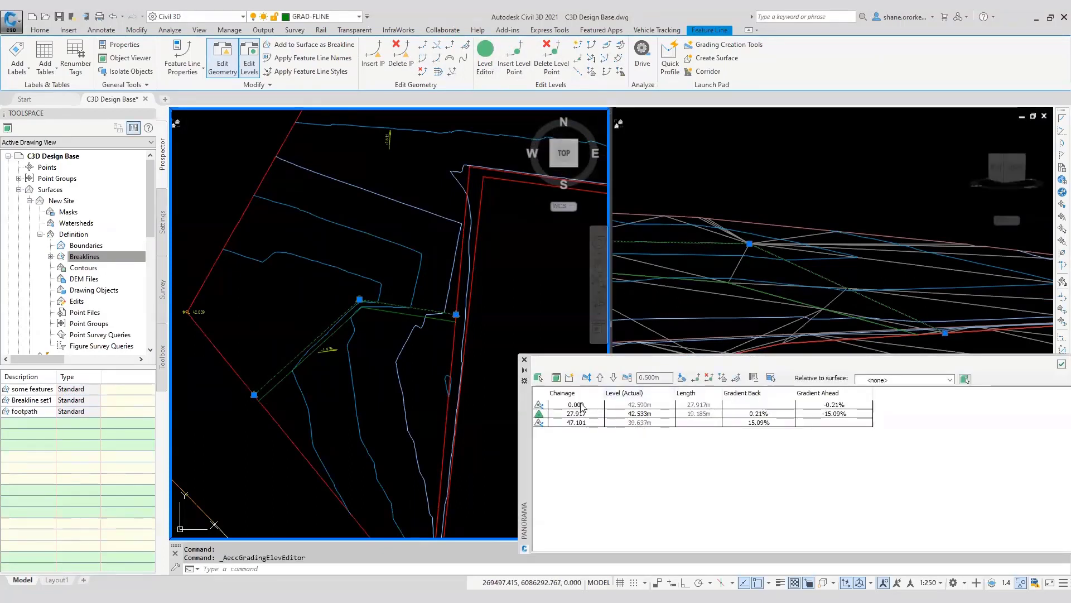
{"action": "left_click_drag", "start_coordinate": [580, 407], "coordinate": [588, 427]}
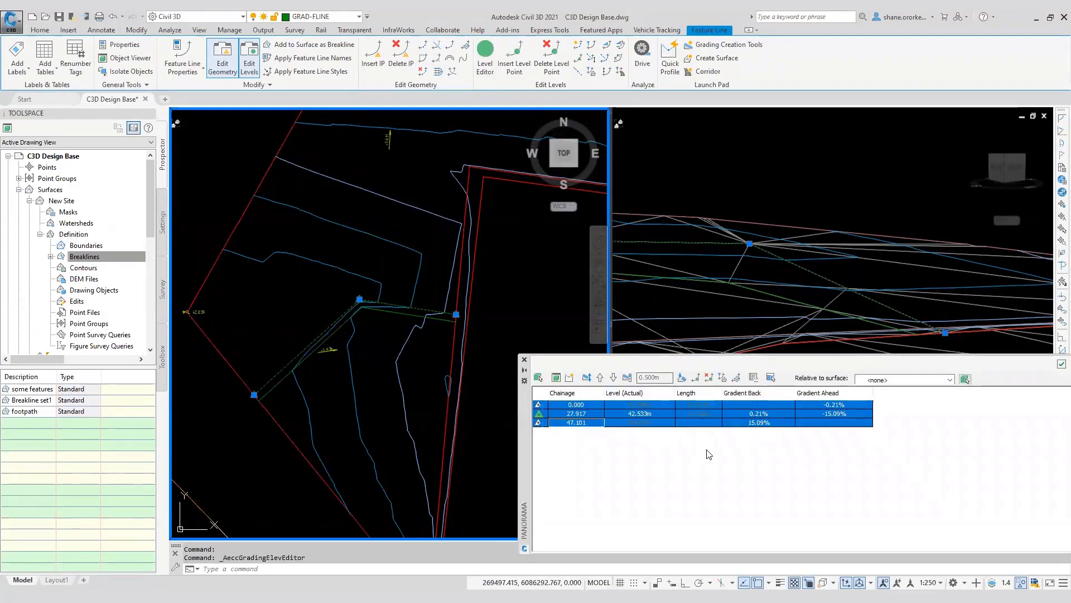
{"action": "left_click", "coordinate": [680, 378]}
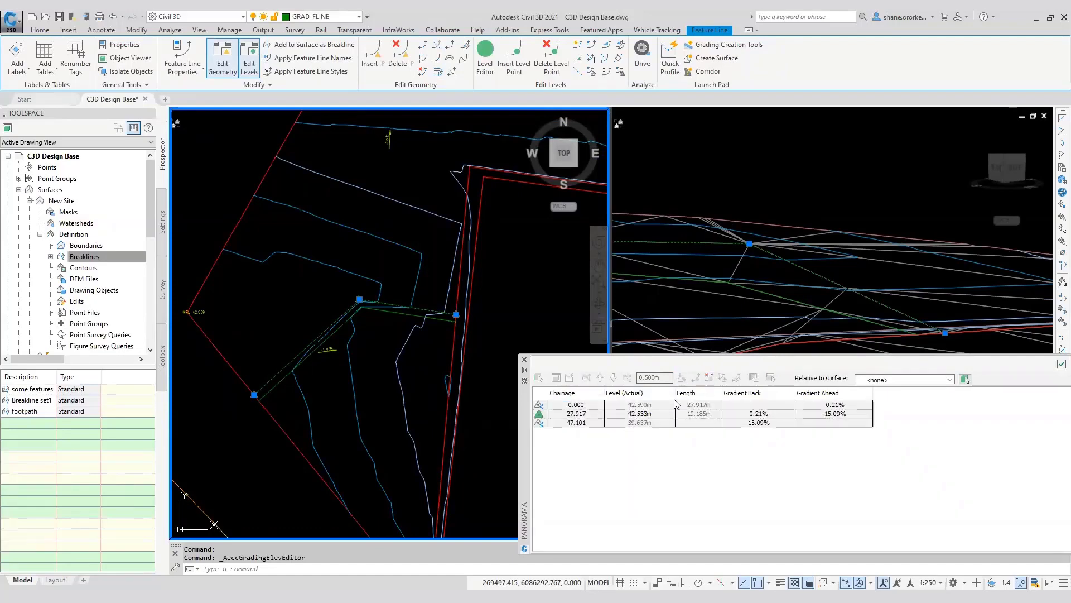
{"action": "left_click", "coordinate": [643, 378]}
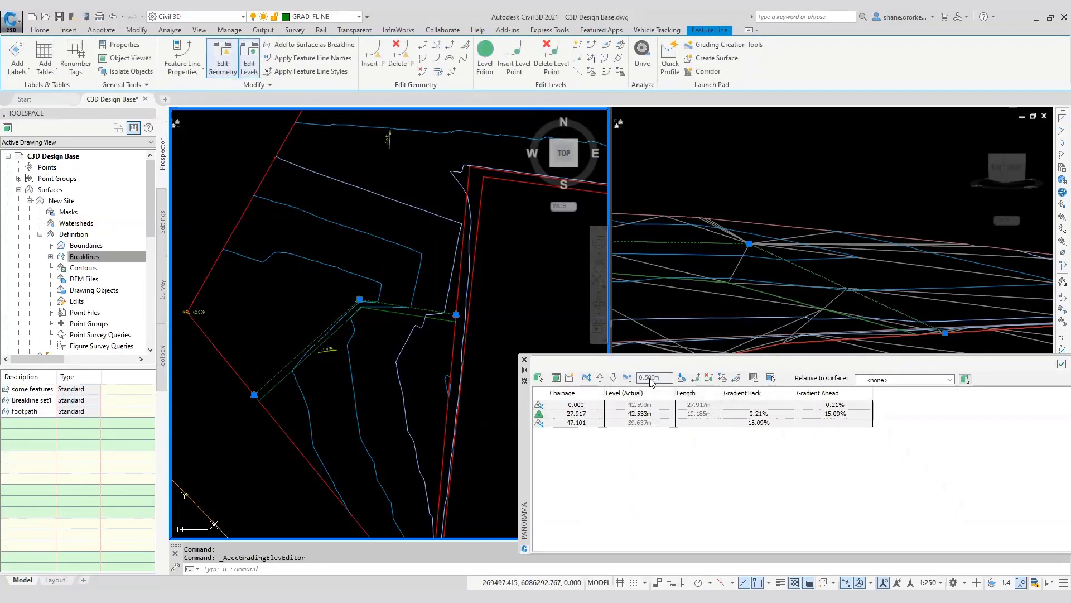
{"action": "left_click", "coordinate": [524, 360]}
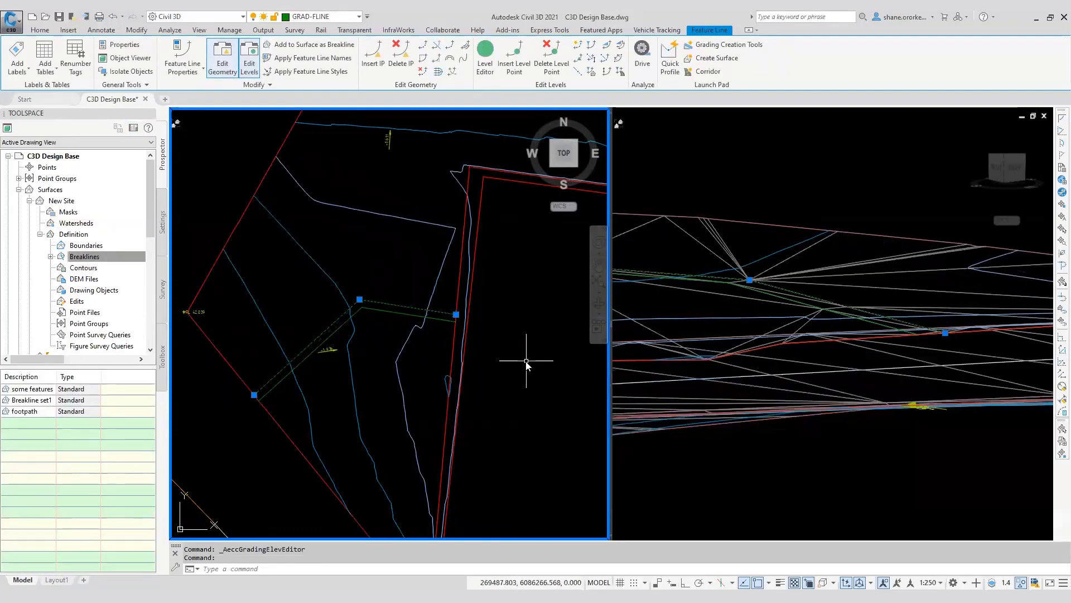
{"action": "scroll", "coordinate": [335, 346], "scroll_direction": "down", "scroll_amount": 3}
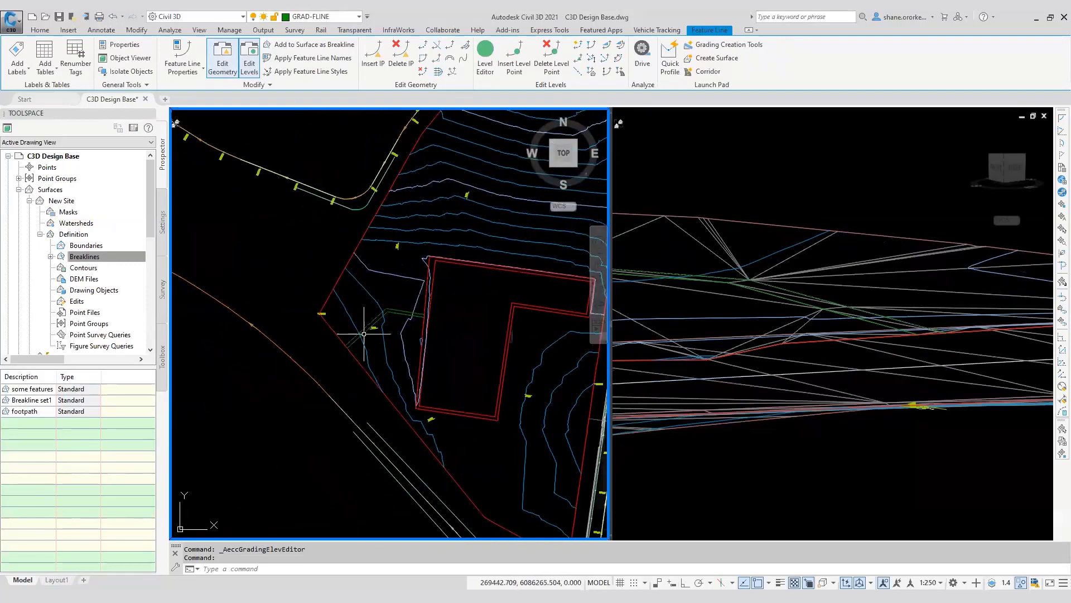
{"action": "key", "text": "Escape"}
{"action": "key", "text": "Escape"}
Fillet the bend of the original footpath feature line with a 5 m radius
{"action": "scroll", "coordinate": [407, 313], "scroll_direction": "up", "scroll_amount": 4}
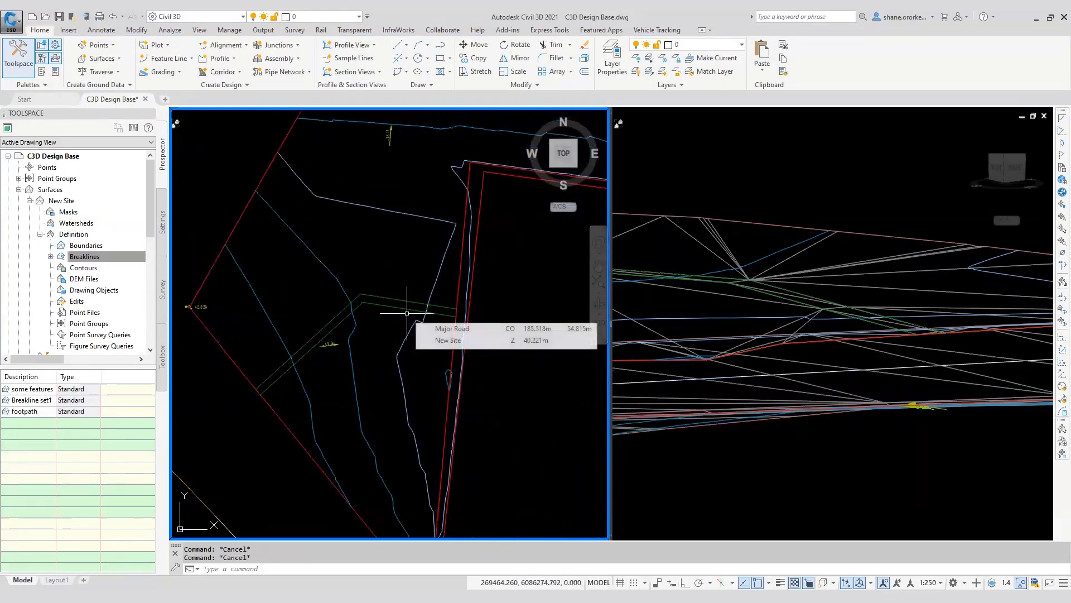
{"action": "scroll", "coordinate": [373, 316], "scroll_direction": "up", "scroll_amount": 3}
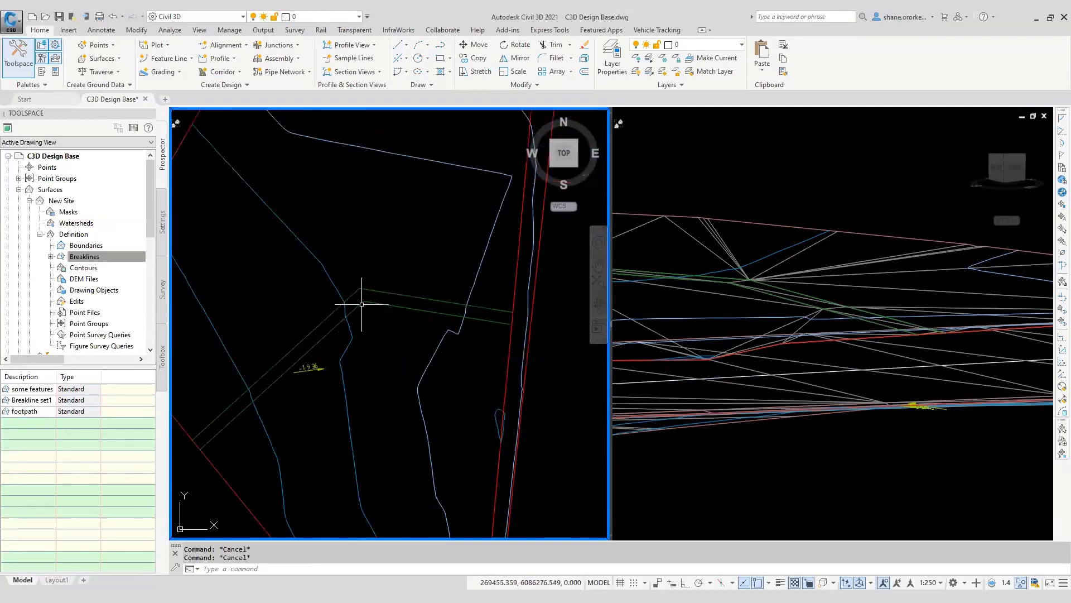
{"action": "left_click", "coordinate": [399, 306]}
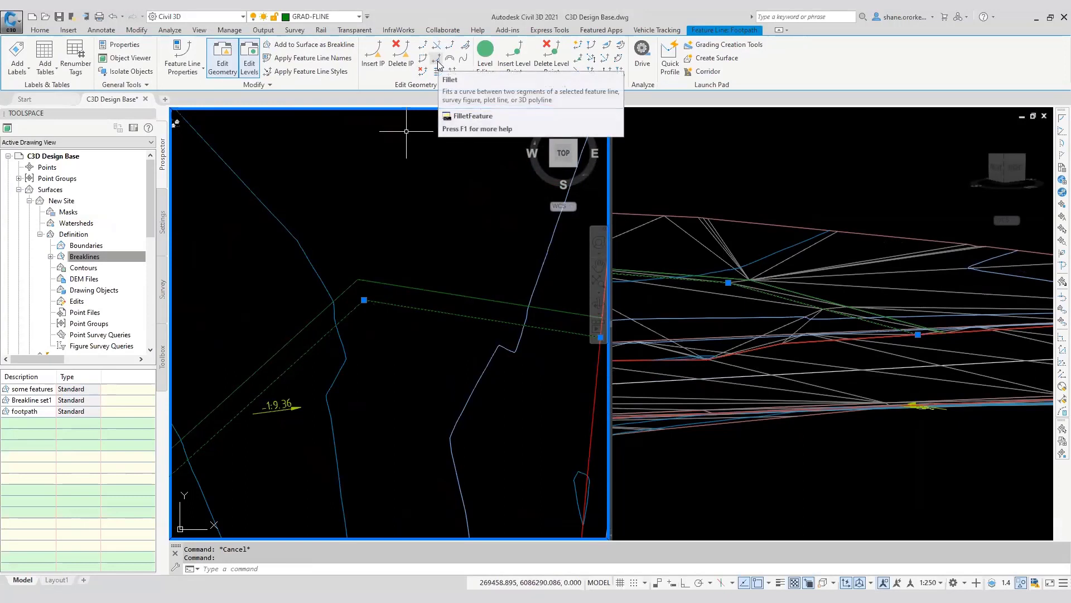
{"action": "left_click", "coordinate": [438, 61]}
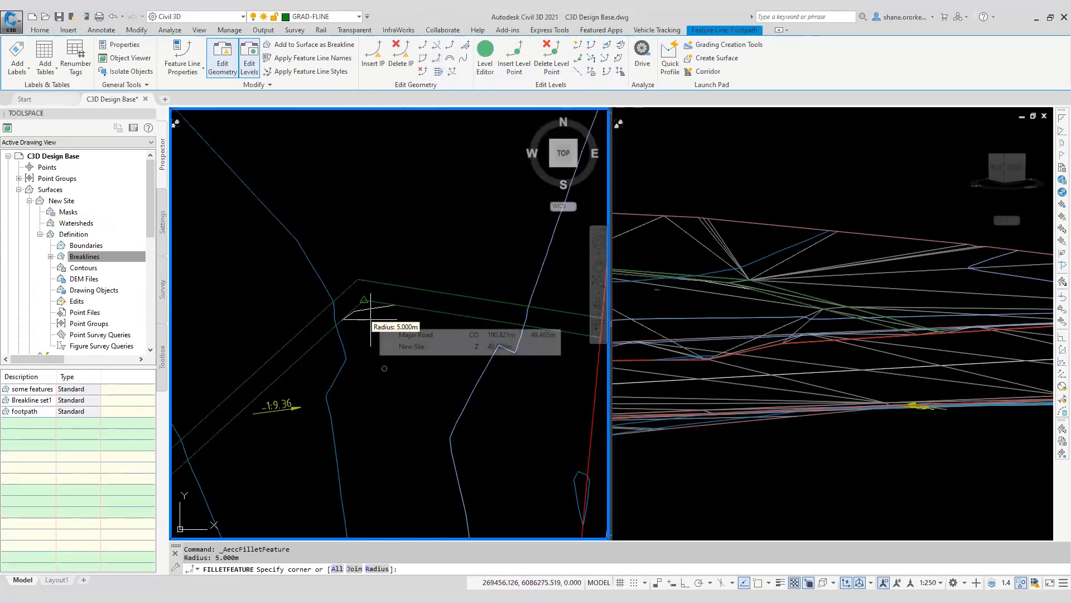
{"action": "left_click", "coordinate": [371, 320]}
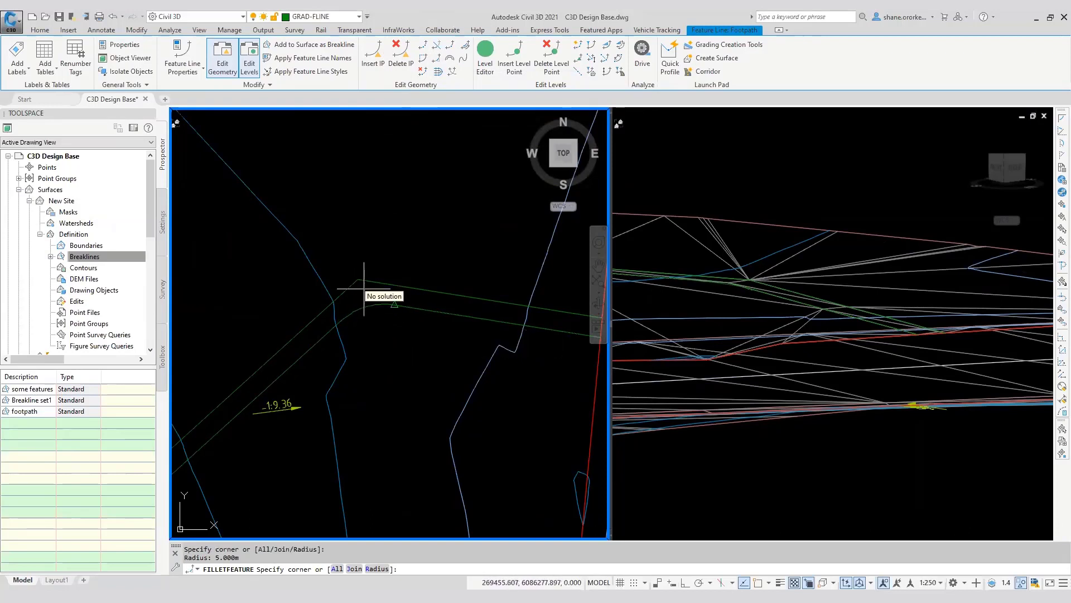
{"action": "key", "text": "Return"}
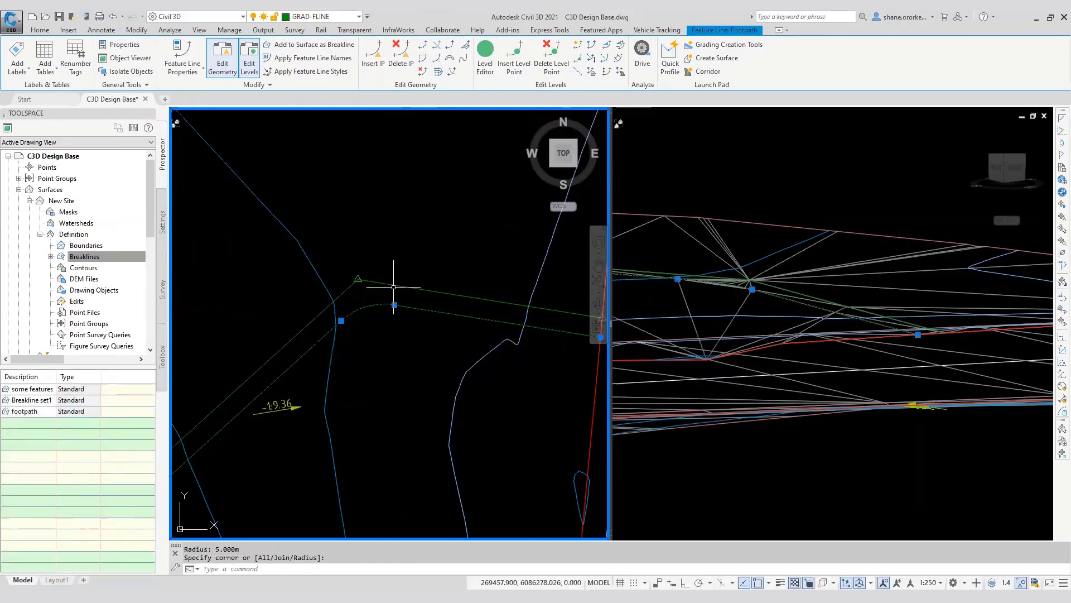
{"action": "key", "text": "Escape"}
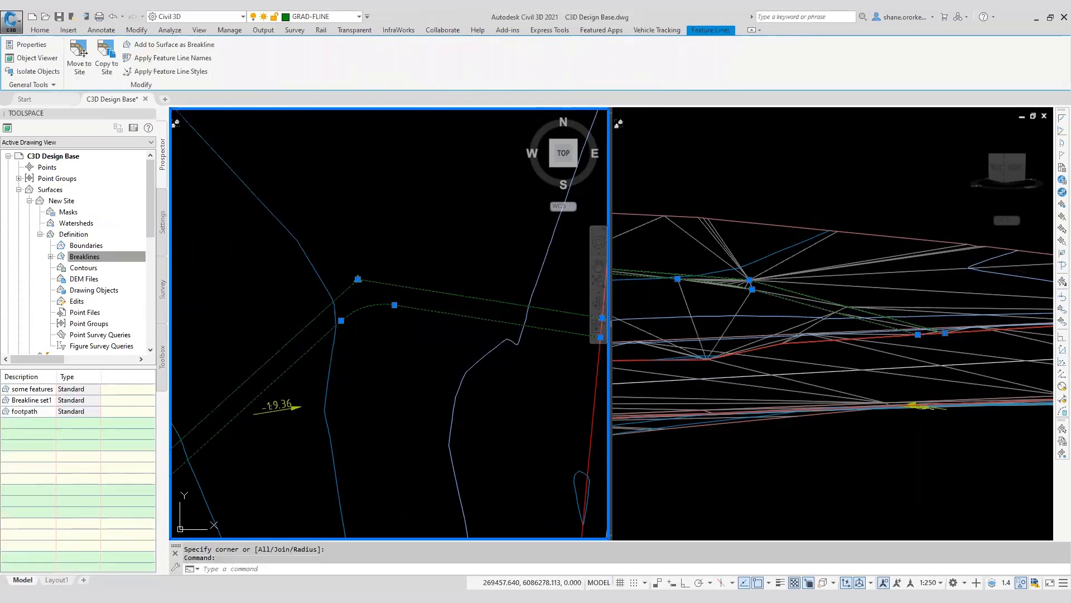
Fillet the bend of the offset footpath feature line with a 6.5 m radius
{"action": "key", "text": "Return"}
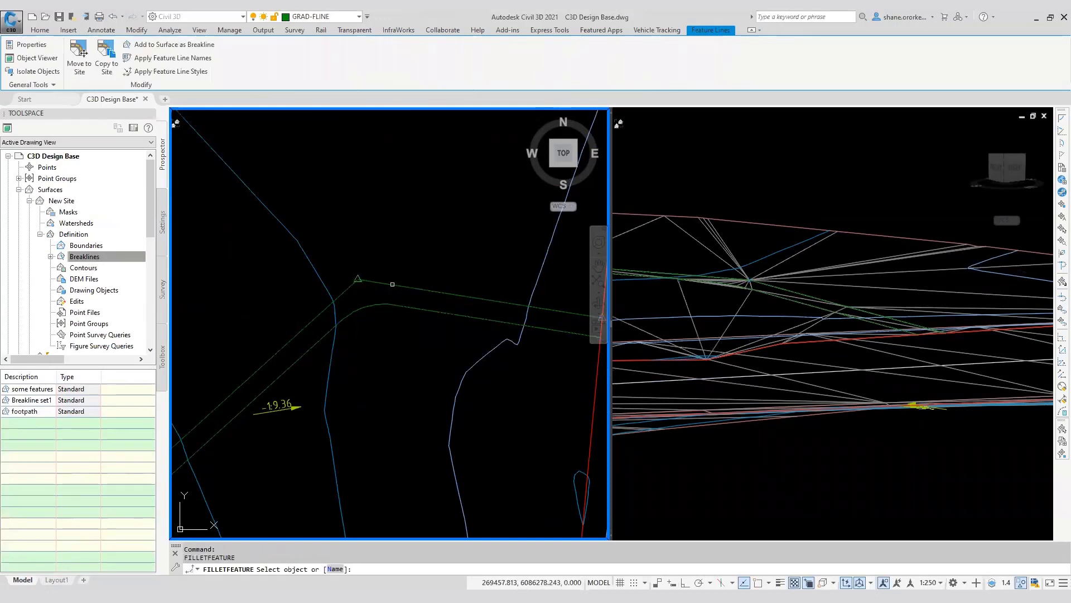
{"action": "left_click", "coordinate": [389, 285]}
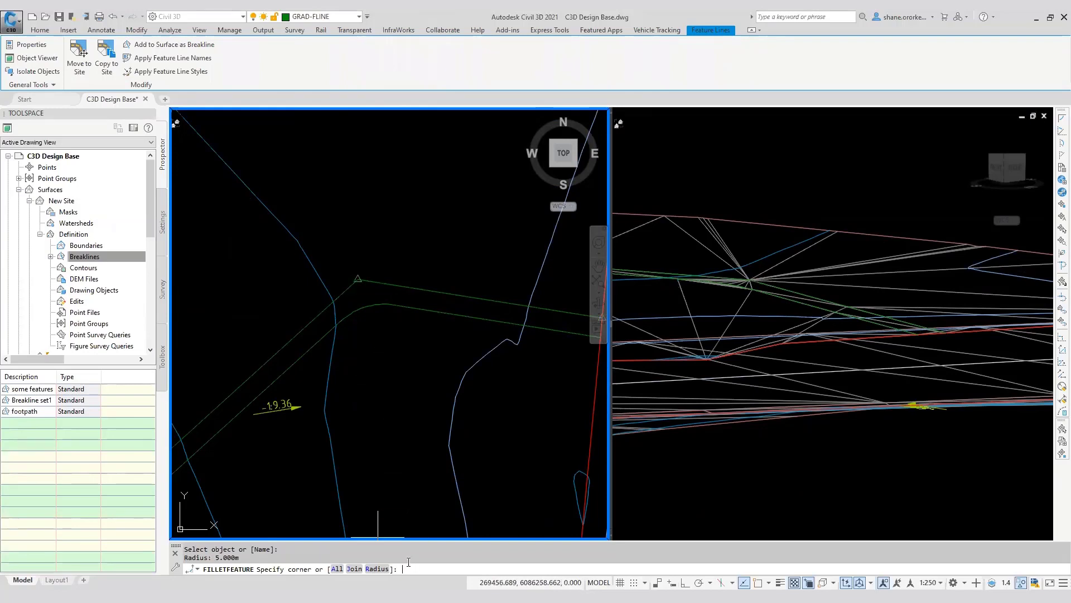
{"action": "type", "text": "r"}
{"action": "key", "text": "Return"}
{"action": "key", "text": "Return"}
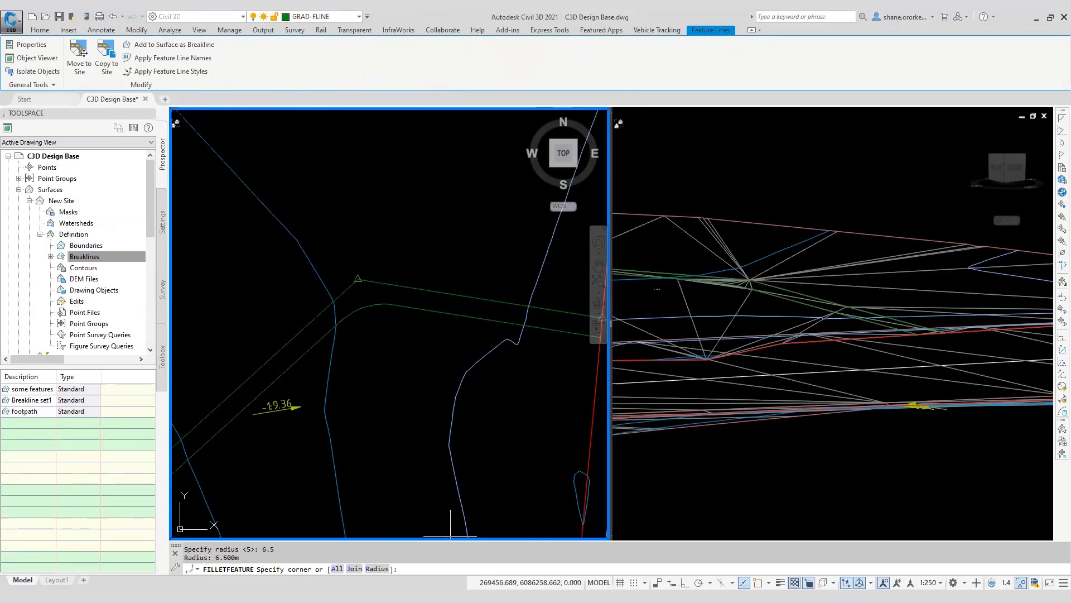
{"action": "left_click", "coordinate": [370, 287]}
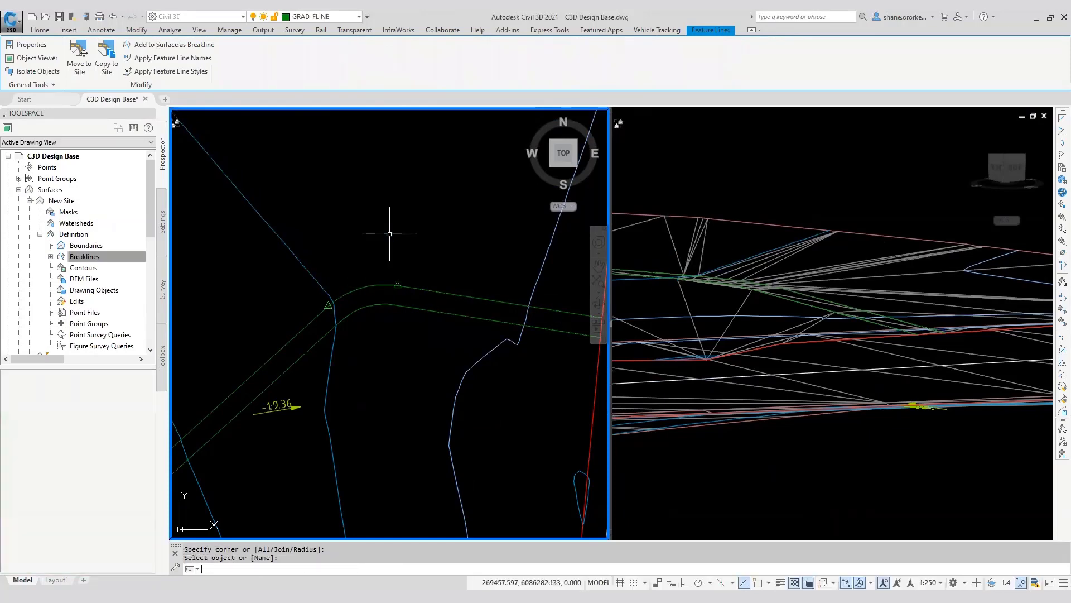
{"action": "key", "text": "Escape"}
Examine the levels and gradients at both ends of the offset footpath line's curve in the Level Editor
{"action": "left_click", "coordinate": [424, 288]}
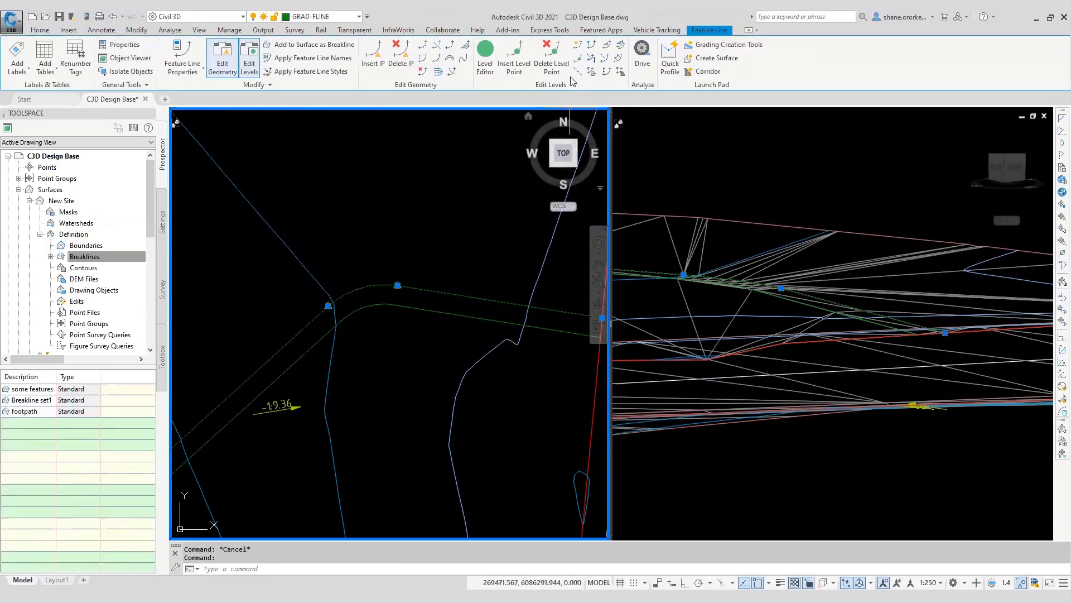
{"action": "left_click", "coordinate": [486, 55]}
{"action": "left_click", "coordinate": [578, 416]}
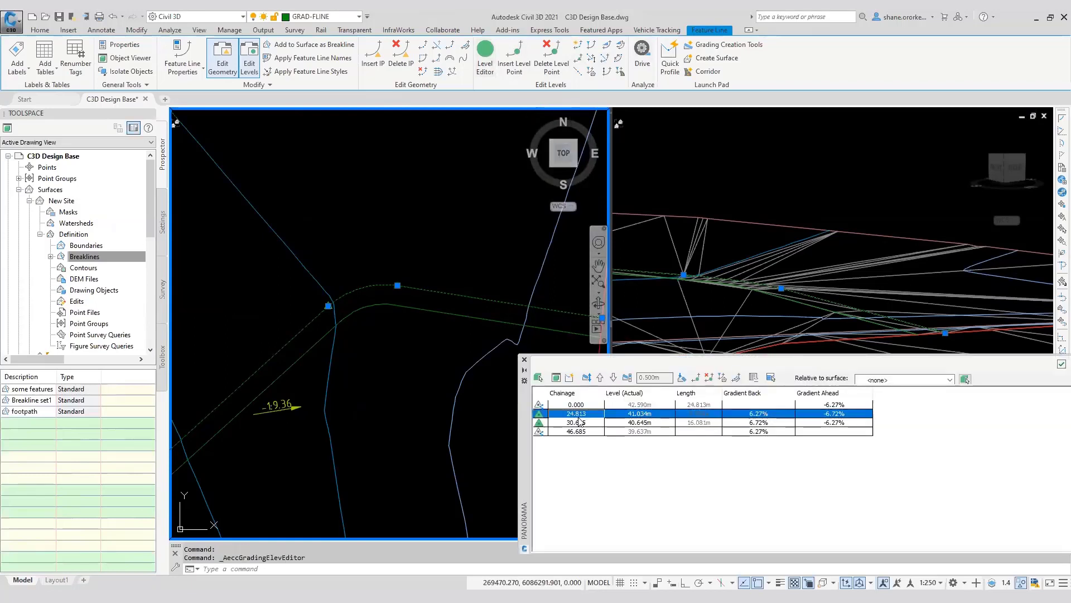
{"action": "left_click", "coordinate": [578, 425]}
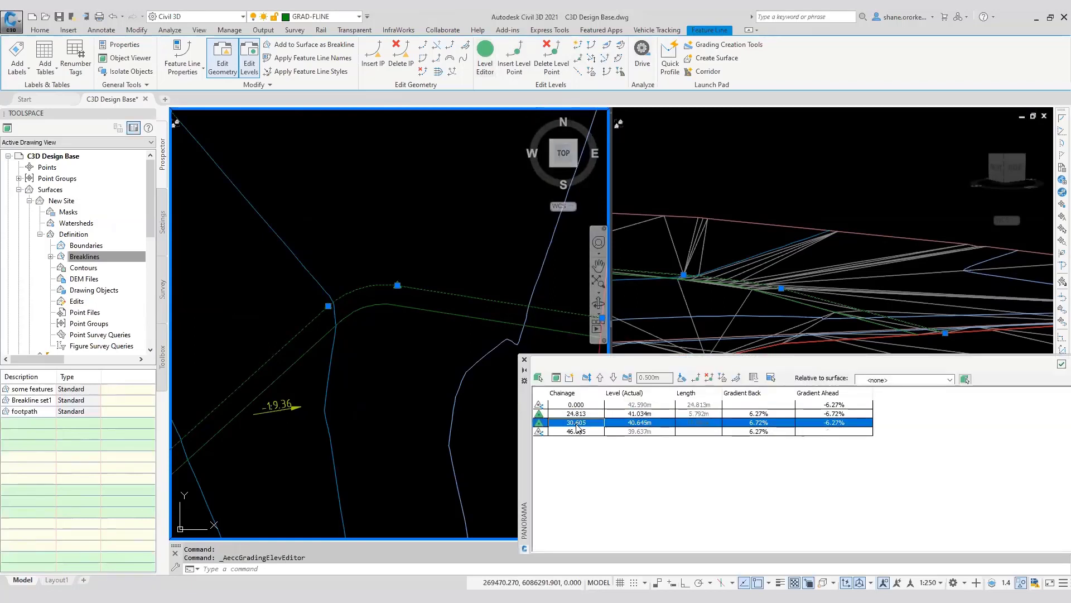
{"action": "left_click", "coordinate": [525, 360]}
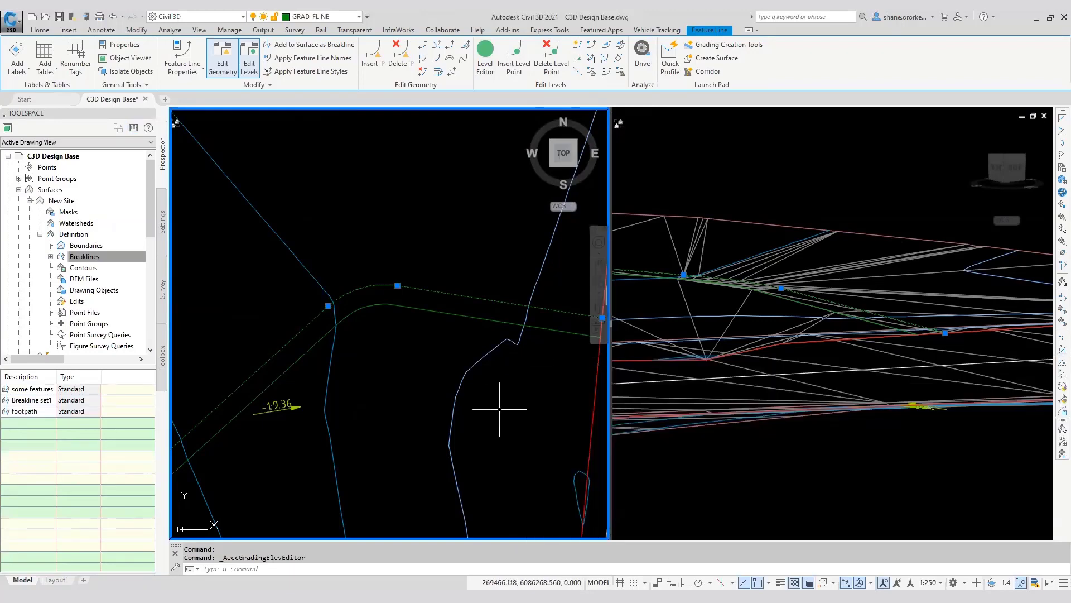
{"action": "scroll", "coordinate": [444, 346], "scroll_direction": "down", "scroll_amount": 3}
{"action": "key", "text": "Escape"}
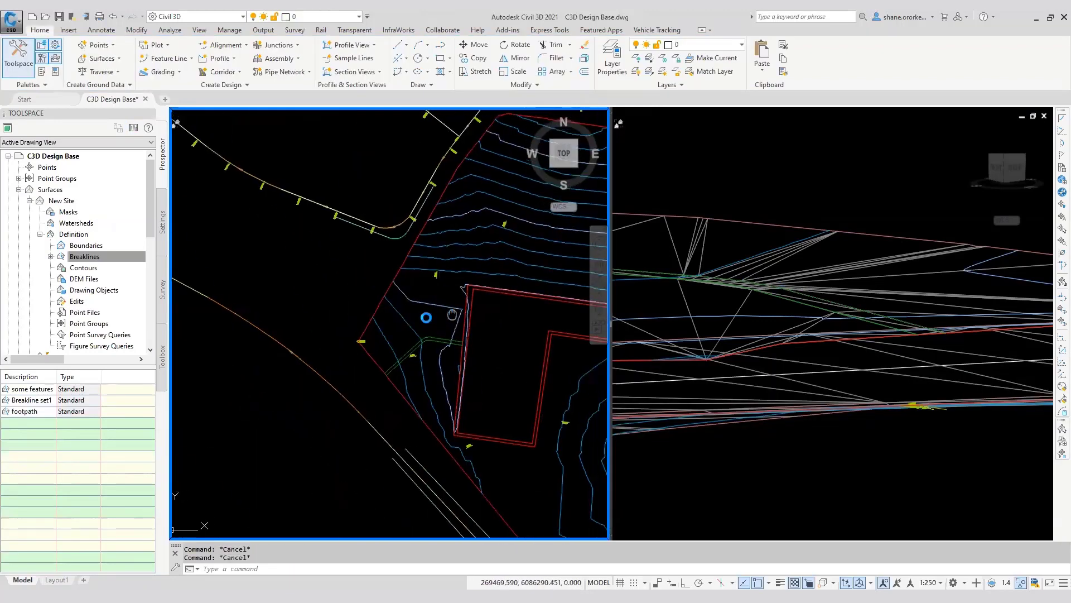
Draw an open three-segment polyline enclosing a deck area north of the building, from its outer north-east corner to its outer north-west corner
{"action": "scroll", "coordinate": [413, 313], "scroll_direction": "down", "scroll_amount": 4}
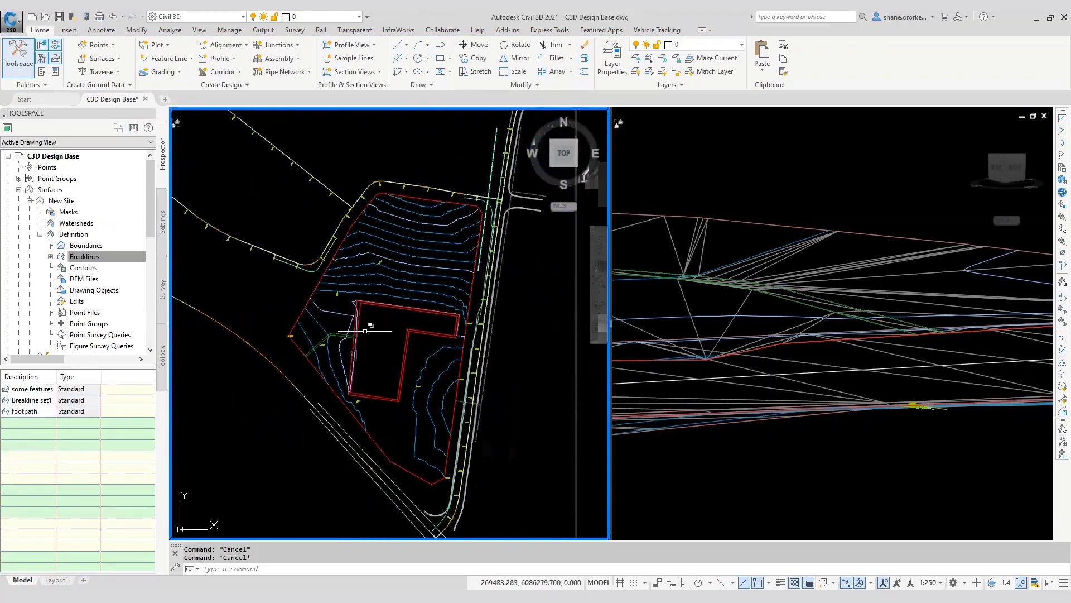
{"action": "scroll", "coordinate": [361, 351], "scroll_direction": "up", "scroll_amount": 6}
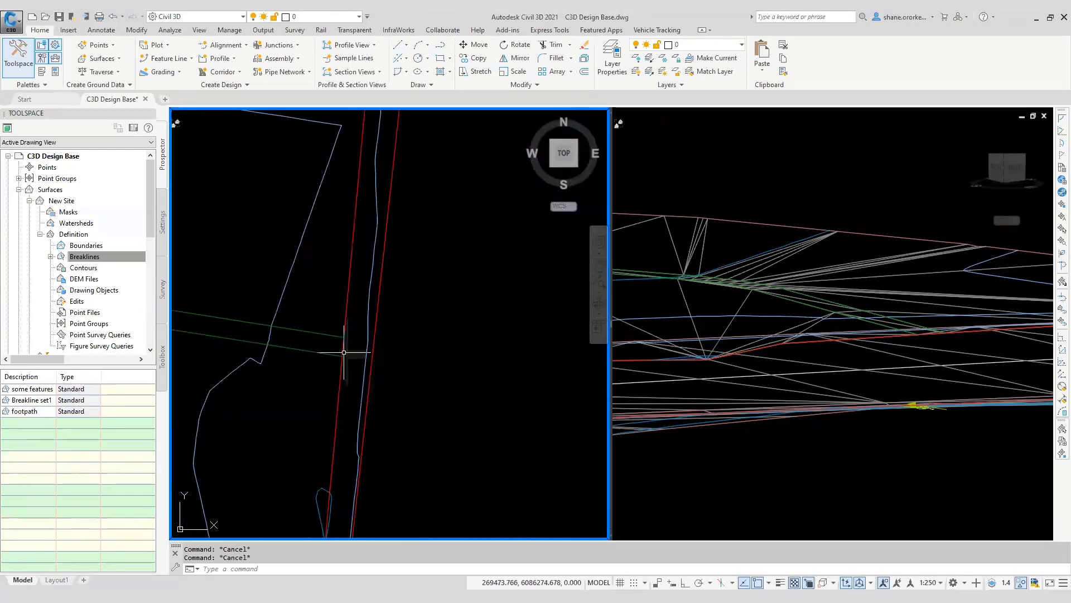
{"action": "scroll", "coordinate": [366, 354], "scroll_direction": "down", "scroll_amount": 6}
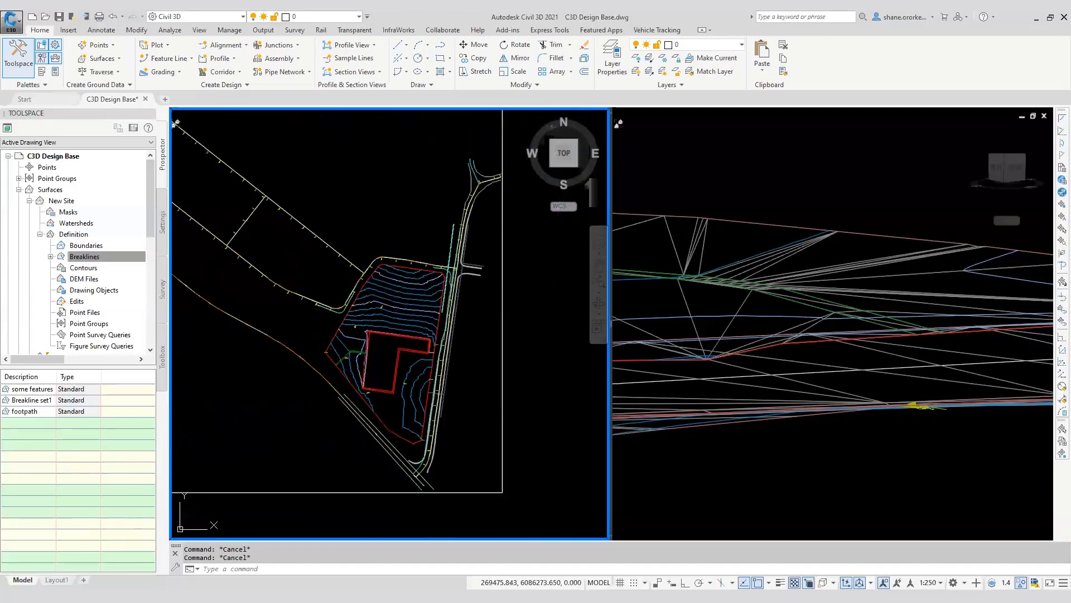
{"action": "scroll", "coordinate": [399, 287], "scroll_direction": "up", "scroll_amount": 3}
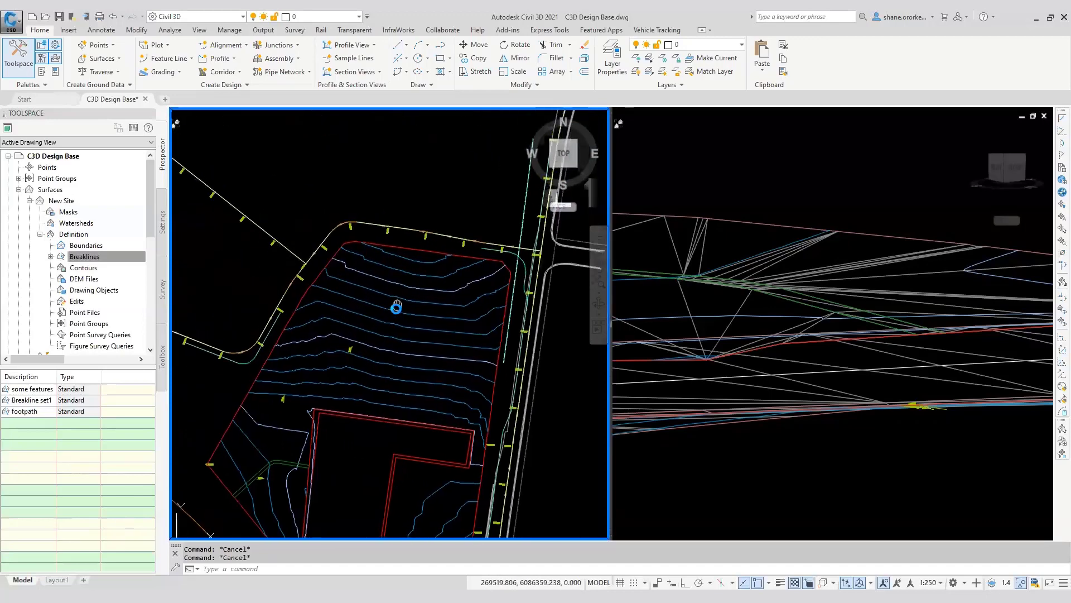
{"action": "scroll", "coordinate": [385, 335], "scroll_direction": "down", "scroll_amount": 1}
{"action": "scroll", "coordinate": [424, 374], "scroll_direction": "up", "scroll_amount": 5}
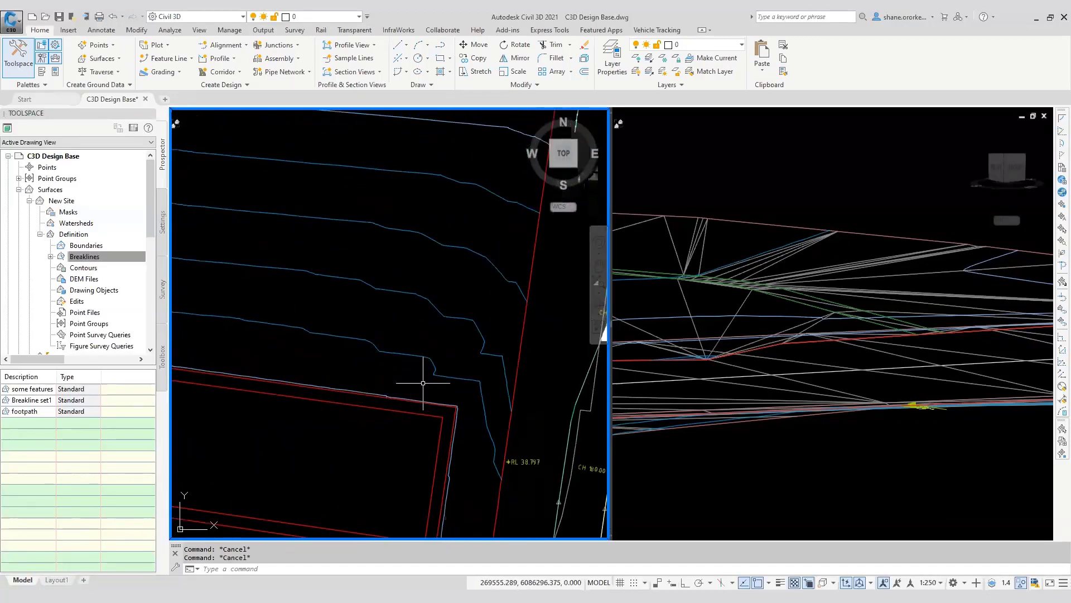
{"action": "key", "text": "Return"}
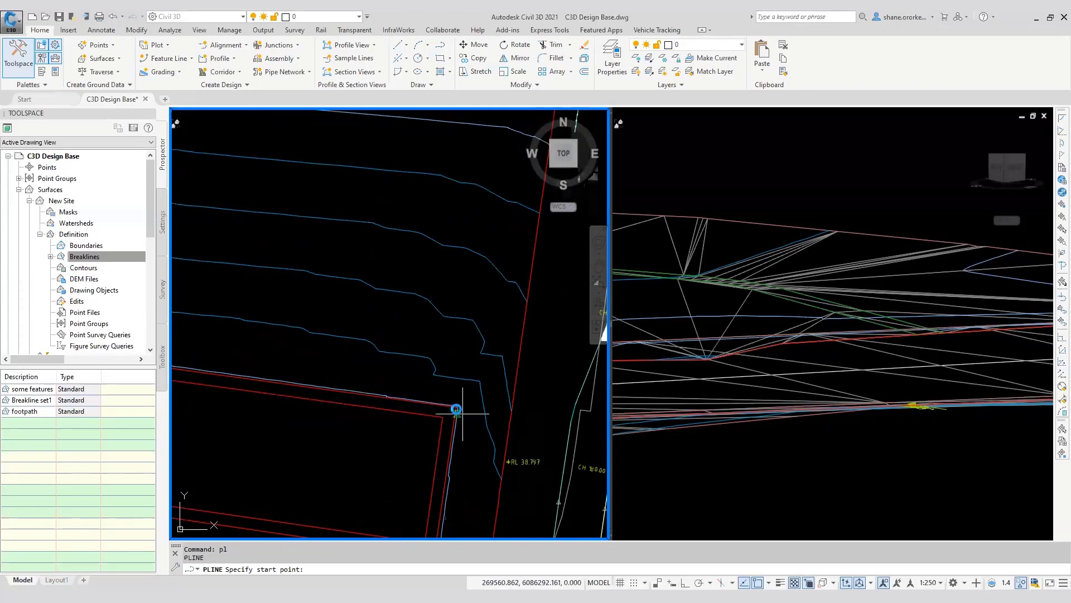
{"action": "scroll", "coordinate": [440, 416], "scroll_direction": "up", "scroll_amount": 2}
{"action": "left_click", "coordinate": [437, 395]}
{"action": "scroll", "coordinate": [434, 363], "scroll_direction": "down", "scroll_amount": 2}
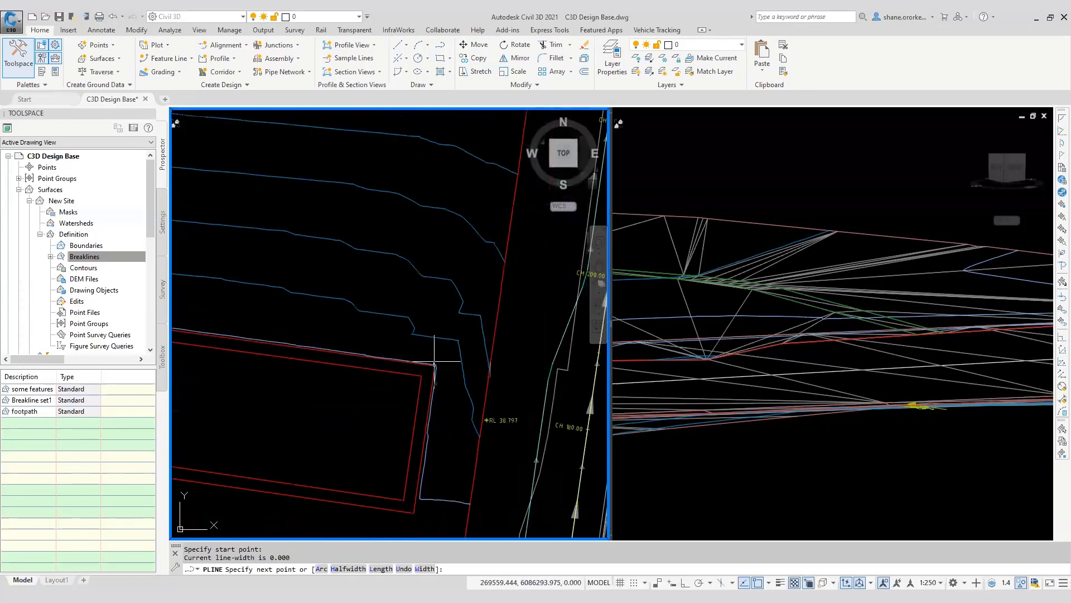
{"action": "left_click", "coordinate": [447, 230]}
{"action": "scroll", "coordinate": [447, 235], "scroll_direction": "down", "scroll_amount": 3}
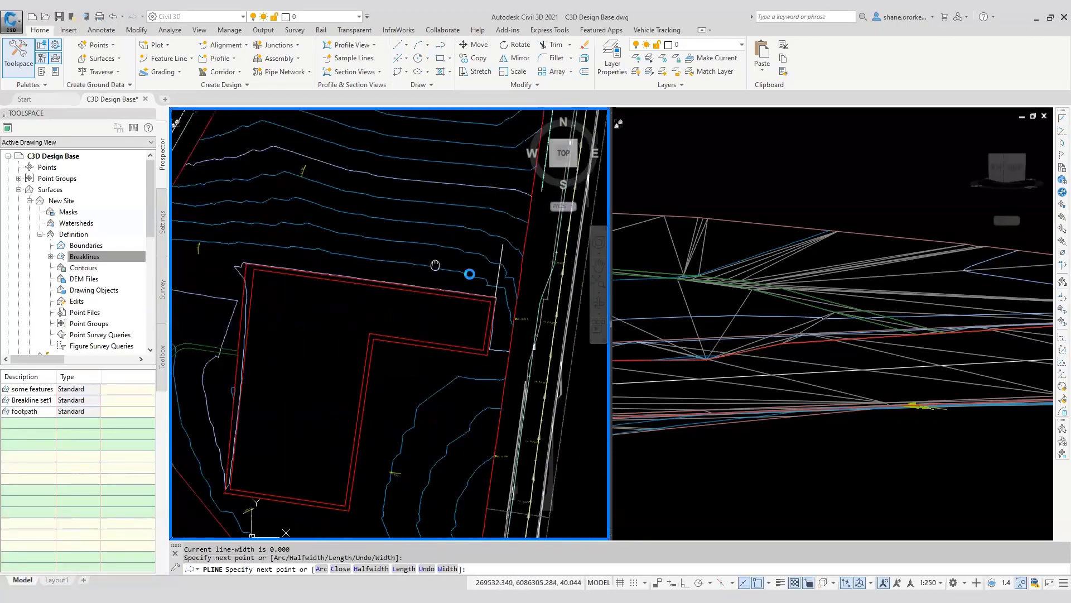
{"action": "left_click", "coordinate": [294, 212]}
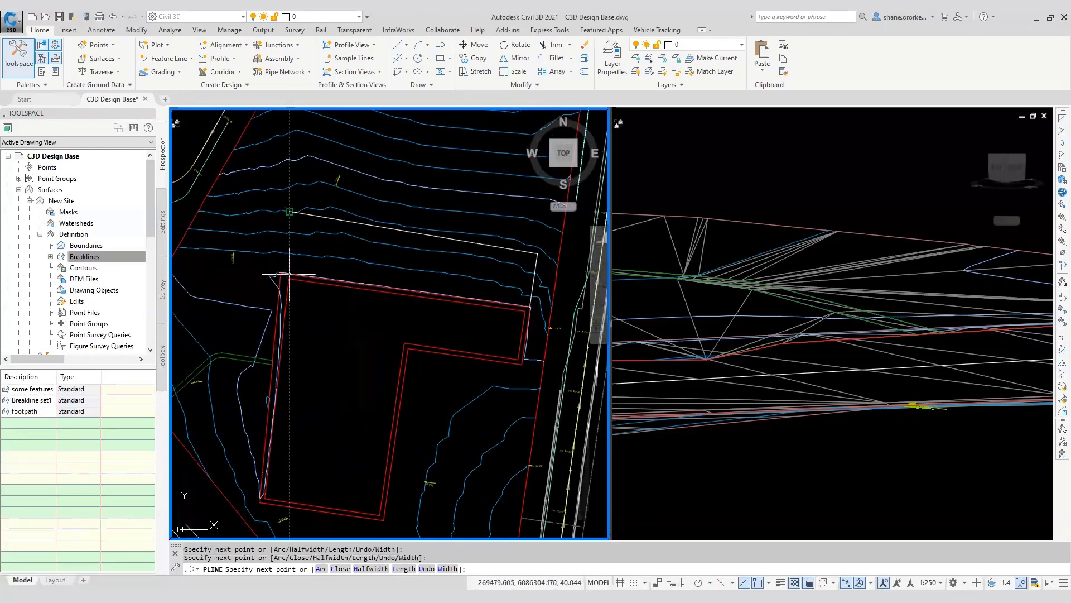
{"action": "scroll", "coordinate": [279, 272], "scroll_direction": "up", "scroll_amount": 3}
{"action": "left_click", "coordinate": [305, 288]}
{"action": "key", "text": "Return"}
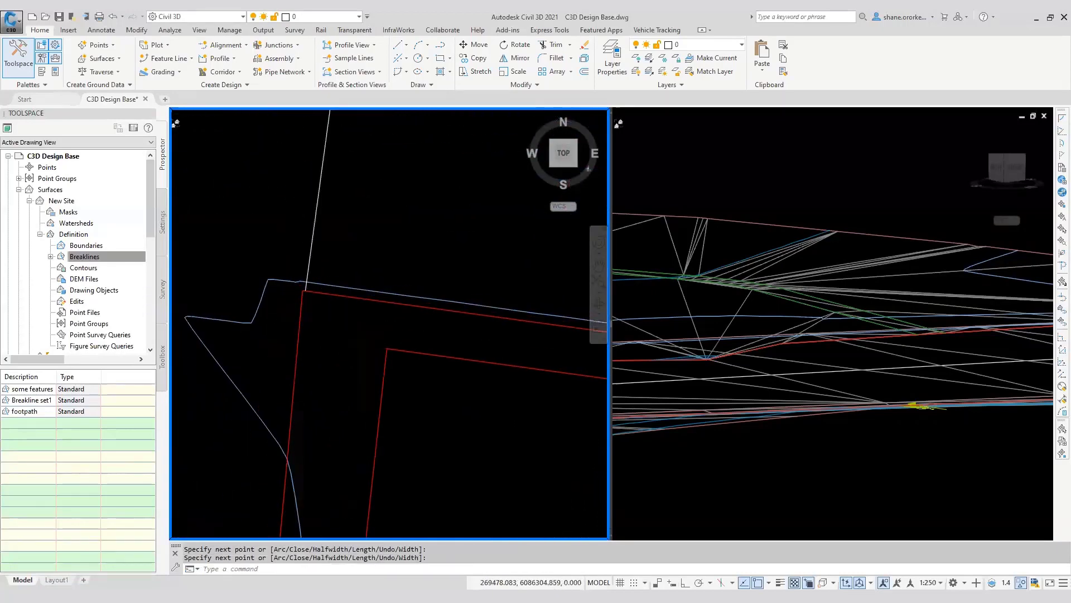
Convert the deck polyline into a feature line named "deck" in Site 1, using the Primary Feature Line style
{"action": "scroll", "coordinate": [343, 276], "scroll_direction": "up", "scroll_amount": 3}
{"action": "middle_click_drag", "start_coordinate": [344, 268], "coordinate": [263, 264]}
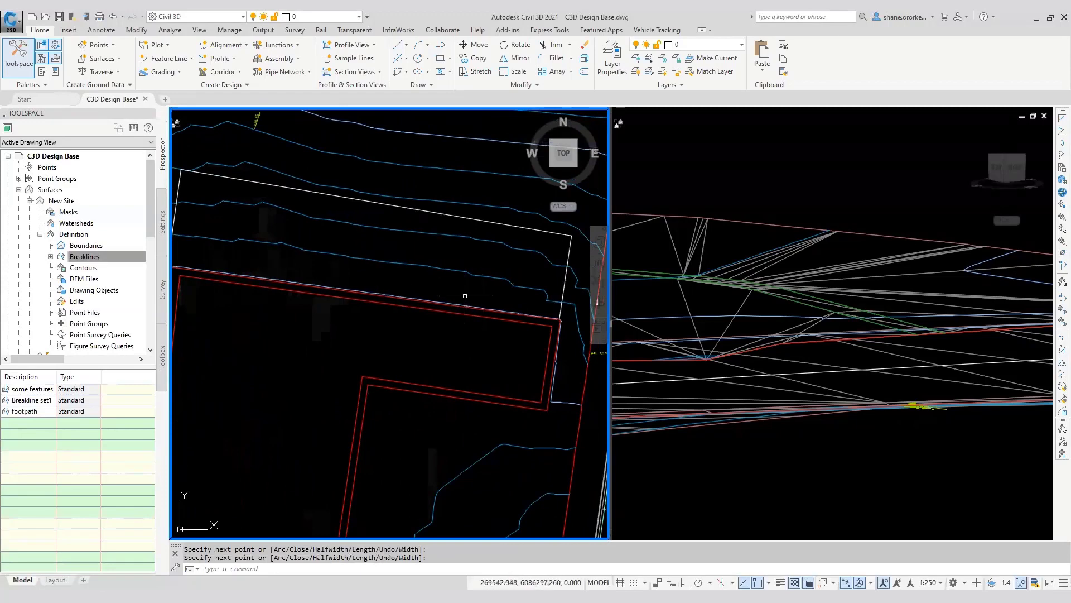
{"action": "left_click", "coordinate": [179, 60]}
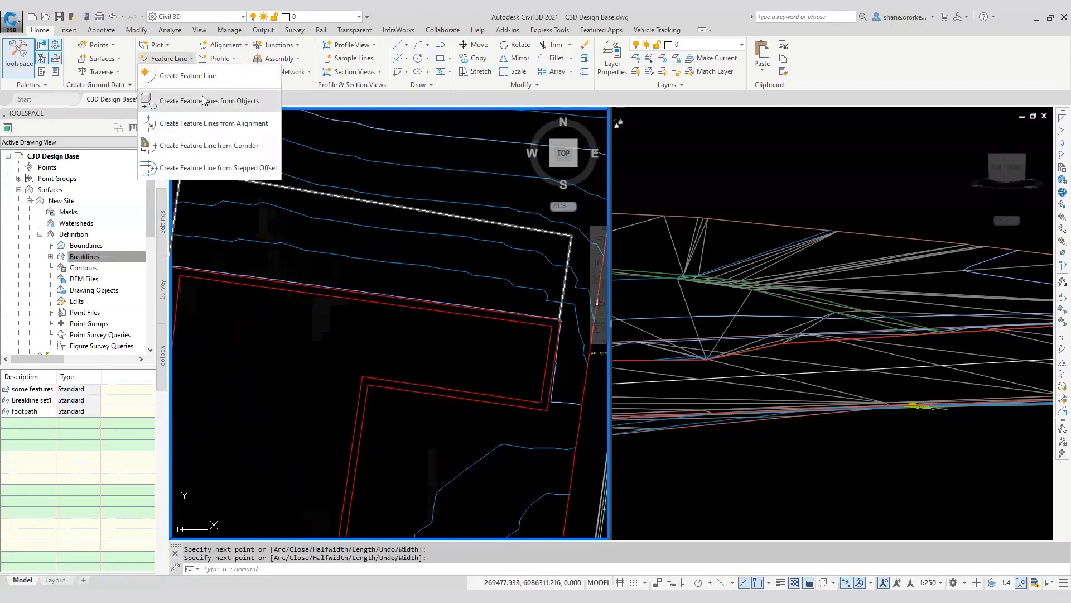
{"action": "left_click", "coordinate": [204, 96]}
{"action": "left_click", "coordinate": [564, 292]}
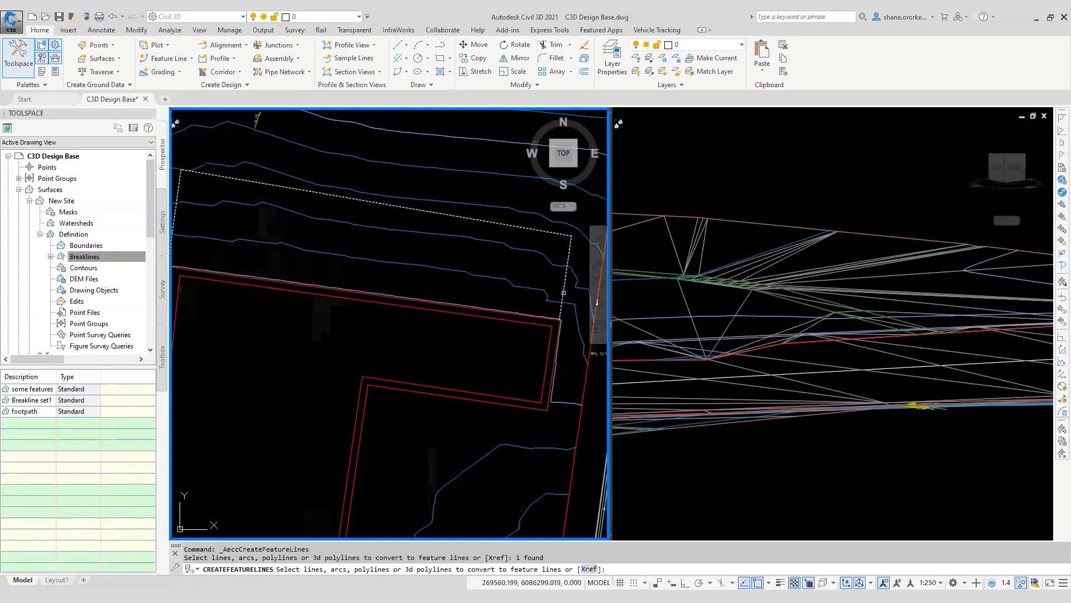
{"action": "key", "text": "Return"}
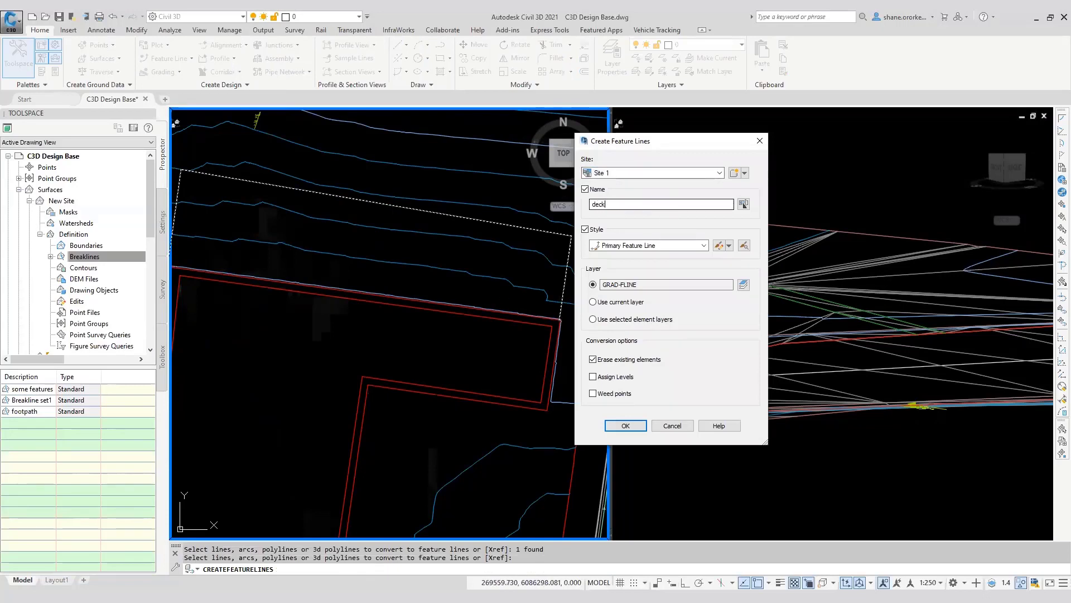
{"action": "left_click", "coordinate": [625, 425]}
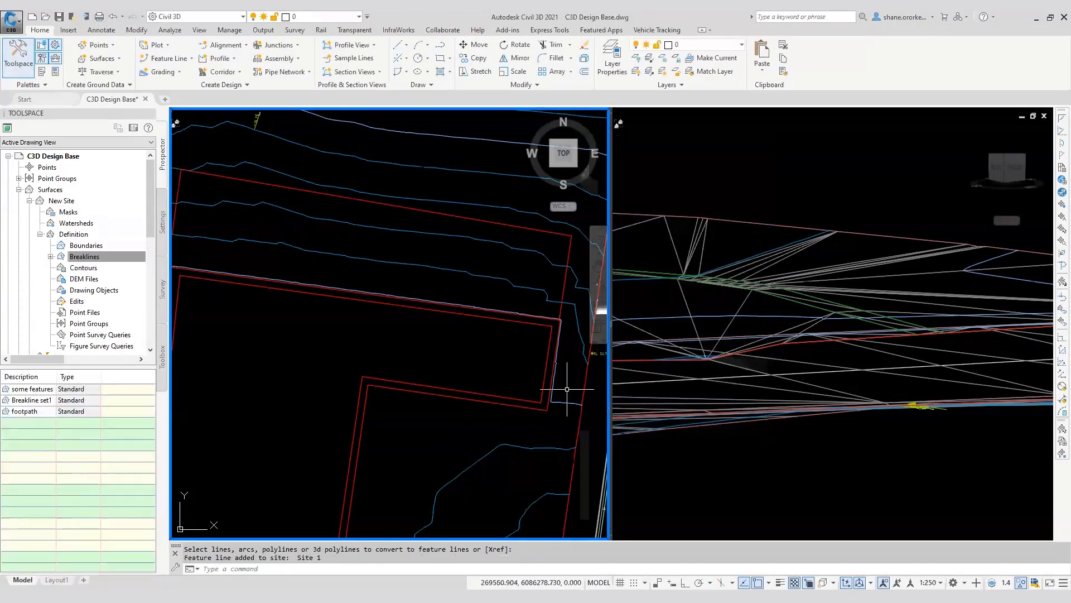
Change the deck feature line's style to Secondary Feature Line in its properties
{"action": "left_click", "coordinate": [535, 229]}
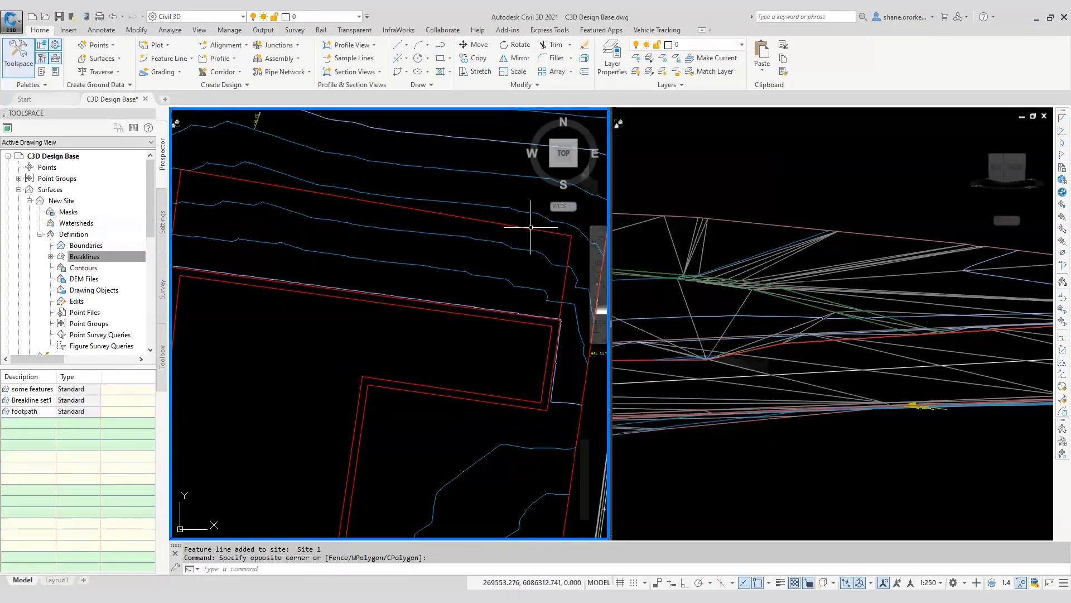
{"action": "left_click", "coordinate": [509, 225]}
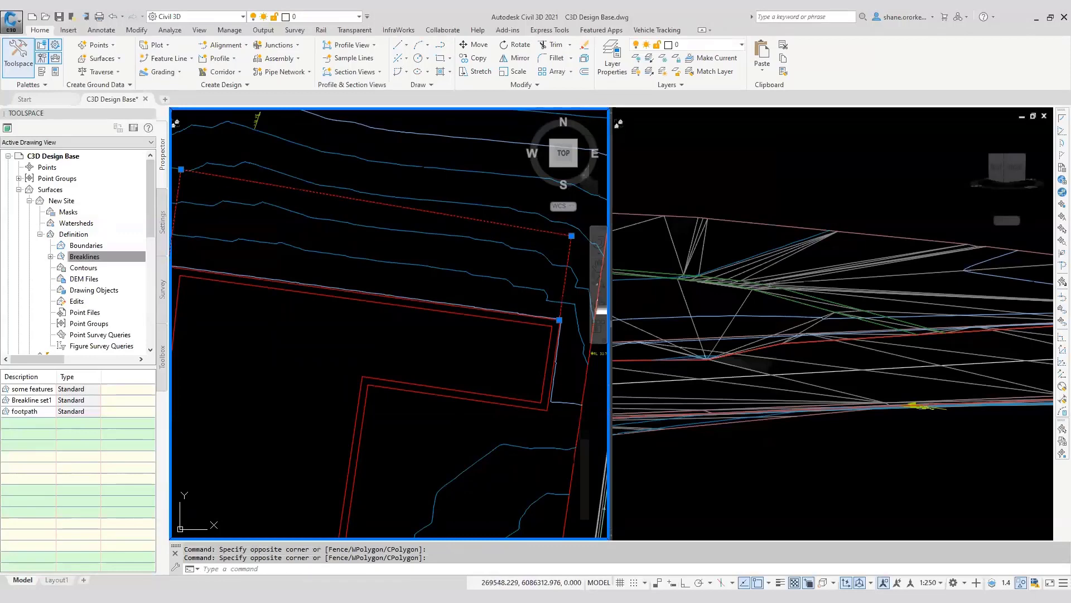
{"action": "right_click", "coordinate": [507, 227]}
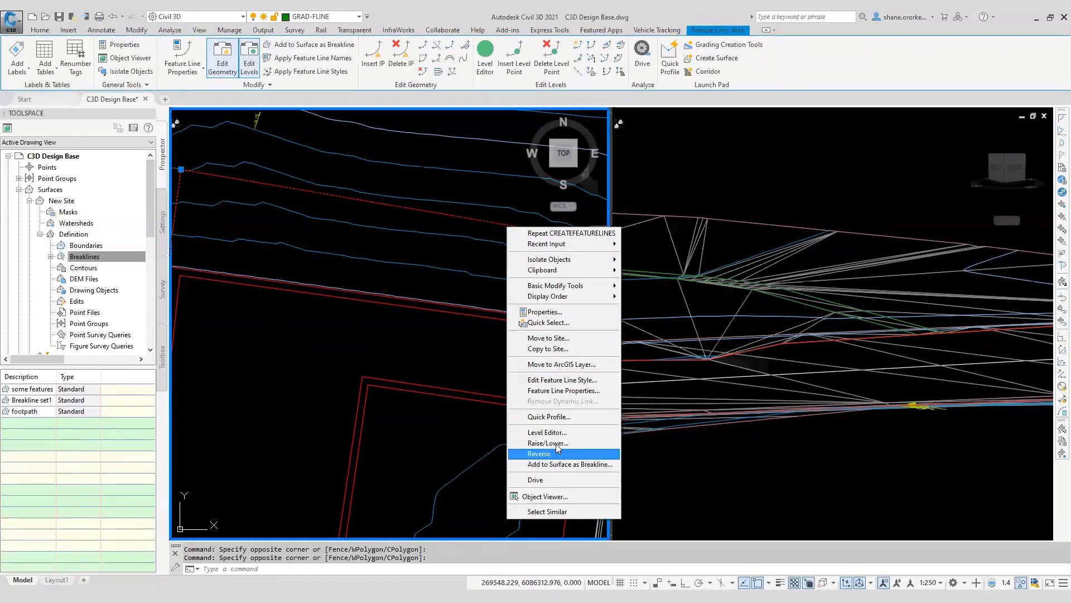
{"action": "left_click", "coordinate": [532, 446]}
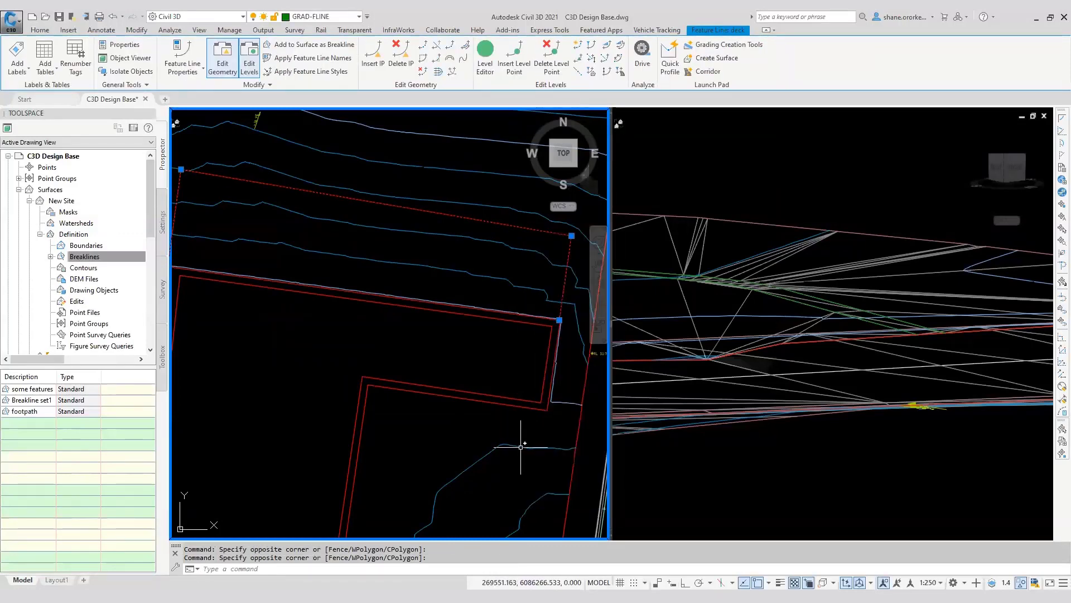
{"action": "key", "text": "Return"}
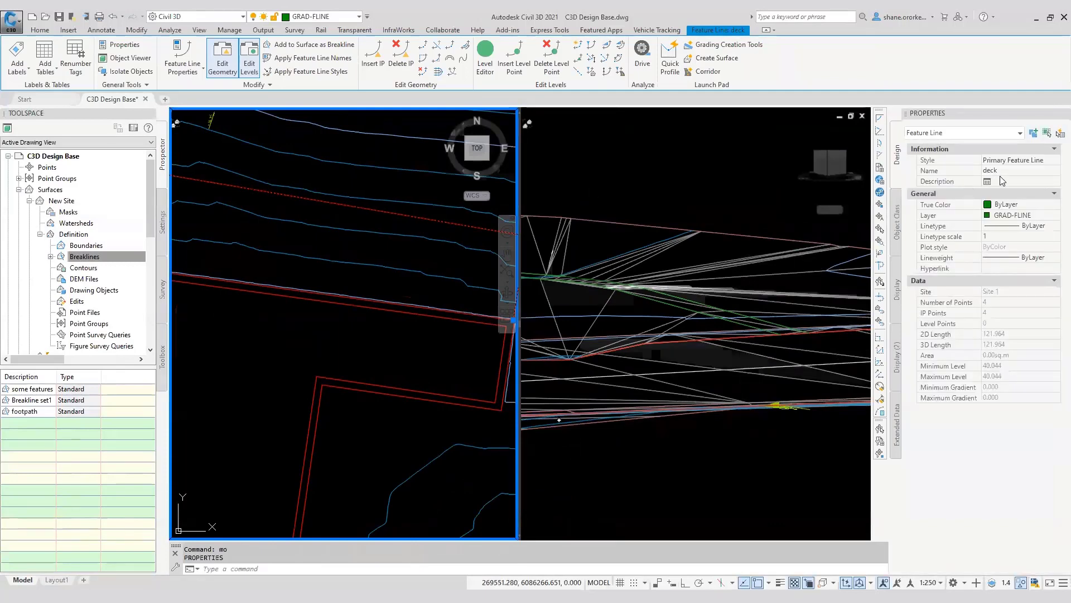
{"action": "left_click", "coordinate": [1023, 161]}
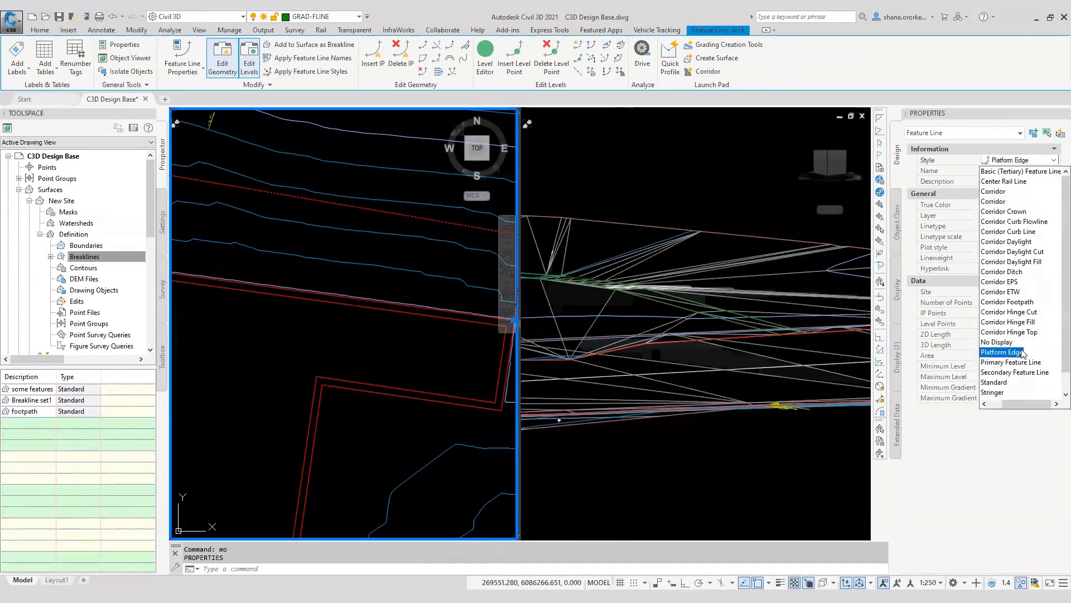
{"action": "left_click", "coordinate": [1021, 373]}
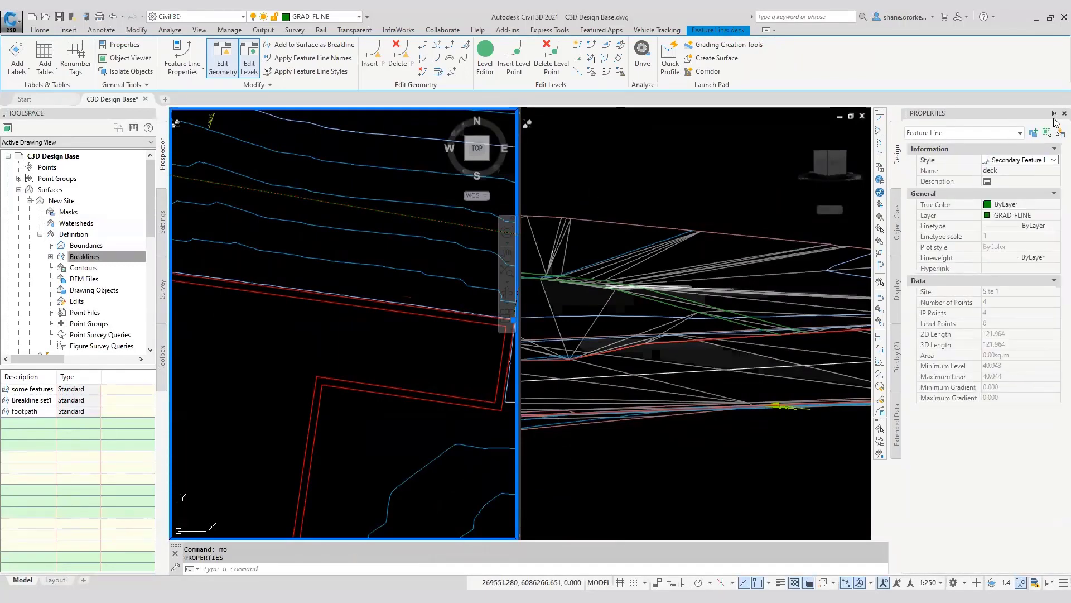
{"action": "left_click", "coordinate": [1064, 113]}
Examine the deck feature line against the site surface in the 3D view
{"action": "scroll", "coordinate": [401, 322], "scroll_direction": "down", "scroll_amount": 3}
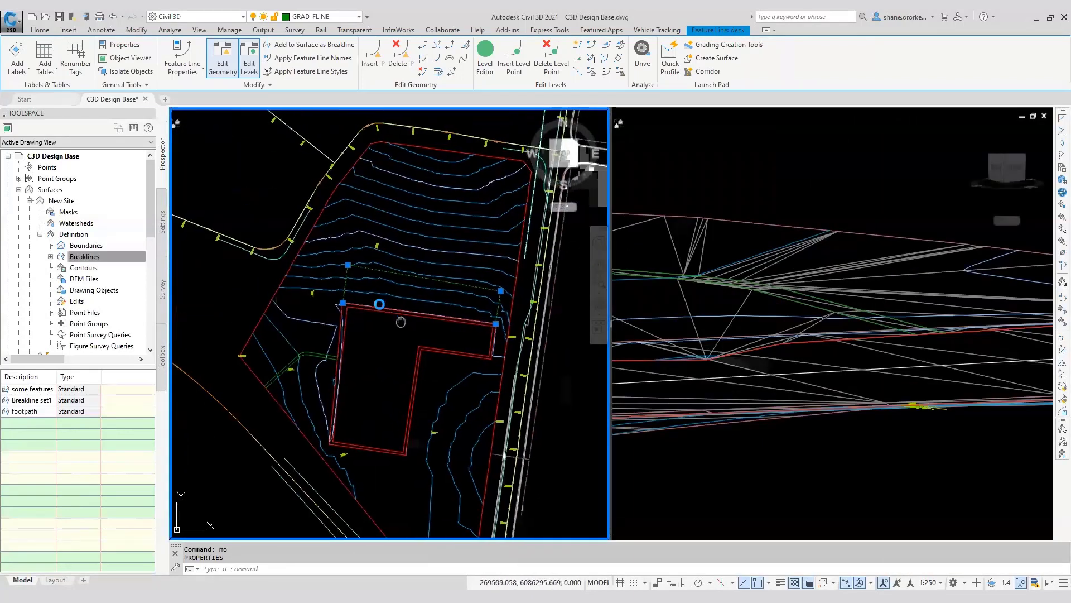
{"action": "middle_click_drag", "start_coordinate": [401, 321], "coordinate": [377, 302]}
{"action": "left_click", "coordinate": [787, 347]}
{"action": "key", "text": "Escape"}
{"action": "scroll", "coordinate": [781, 337], "scroll_direction": "down", "scroll_amount": 5}
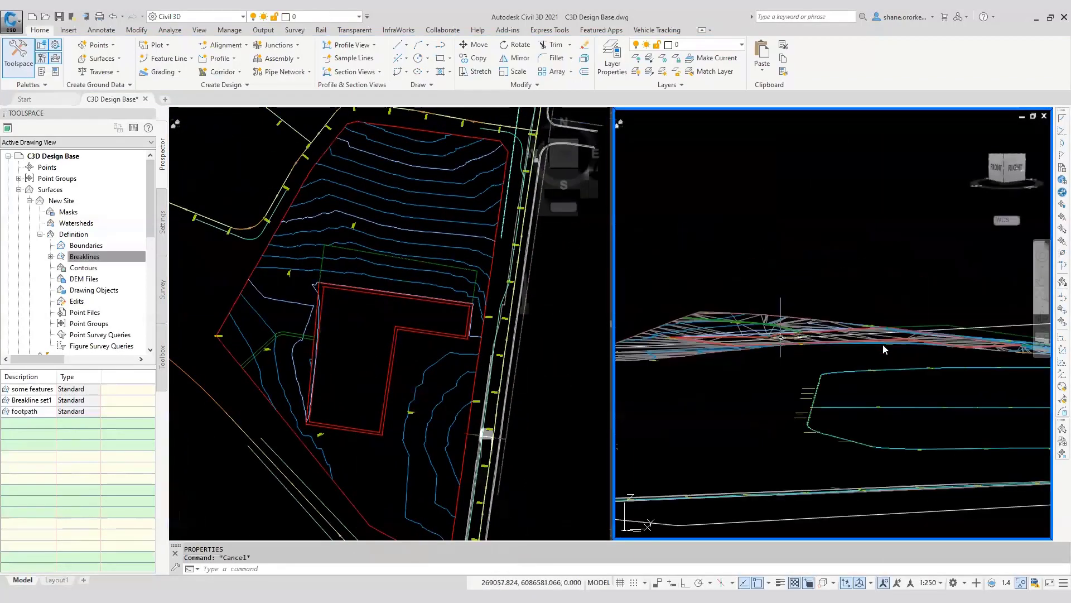
{"action": "scroll", "coordinate": [834, 353], "scroll_direction": "down", "scroll_amount": 3}
{"action": "scroll", "coordinate": [862, 347], "scroll_direction": "up", "scroll_amount": 4}
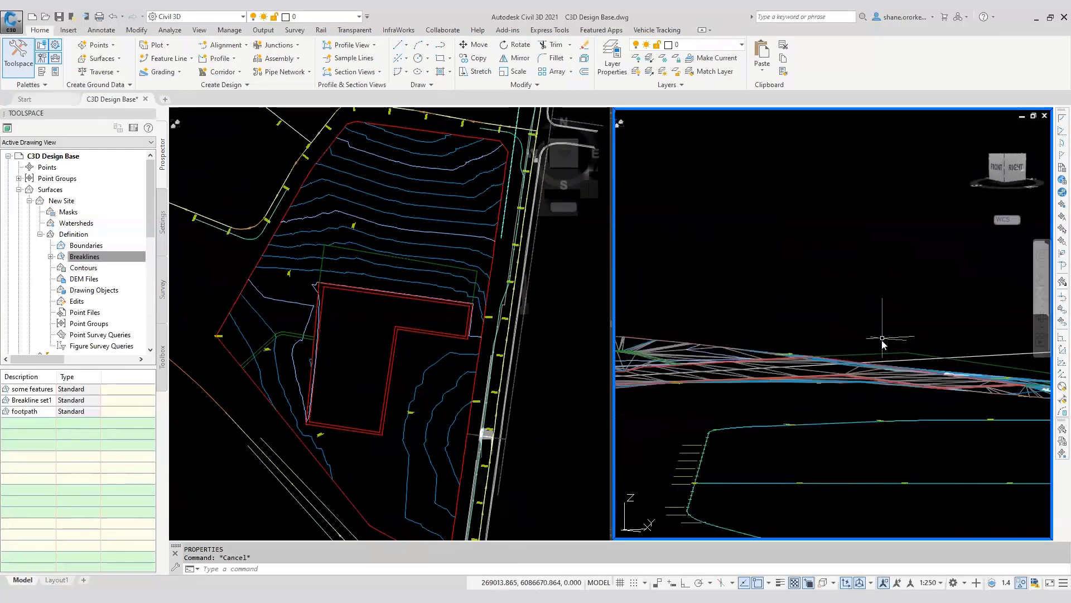
{"action": "scroll", "coordinate": [796, 371], "scroll_direction": "down", "scroll_amount": 3}
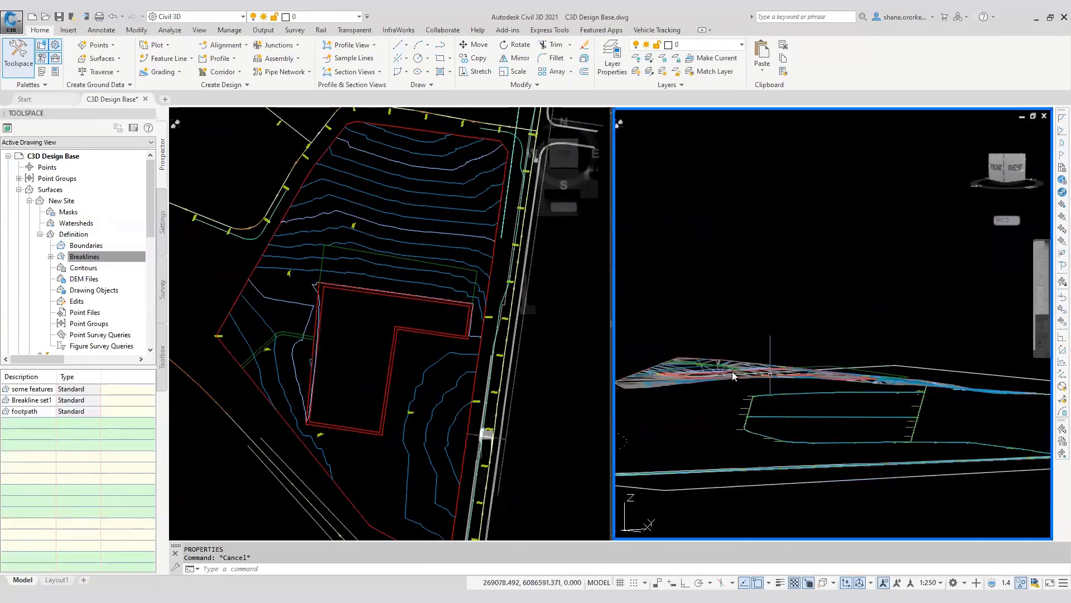
{"action": "middle_click_drag", "start_coordinate": [731, 397], "coordinate": [709, 393], "text": "shift"}
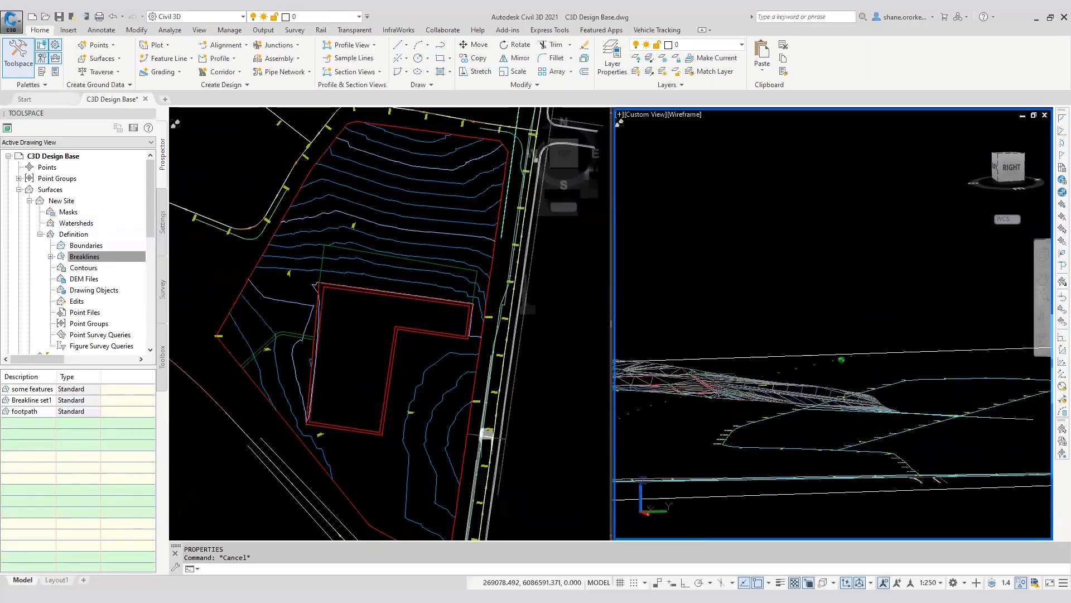
{"action": "scroll", "coordinate": [845, 316], "scroll_direction": "up", "scroll_amount": 5}
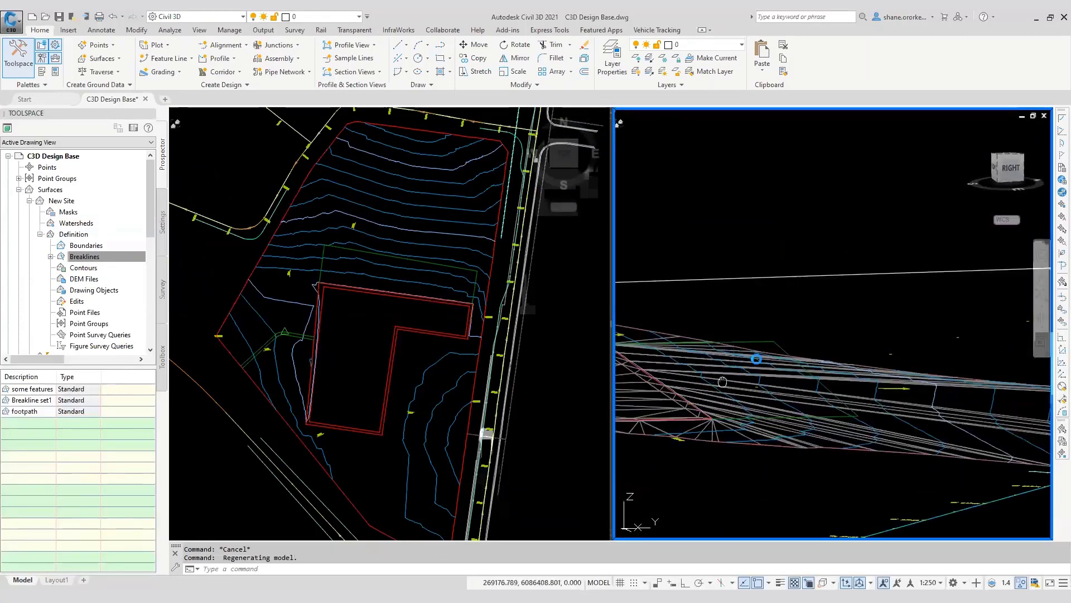
{"action": "left_click", "coordinate": [887, 289]}
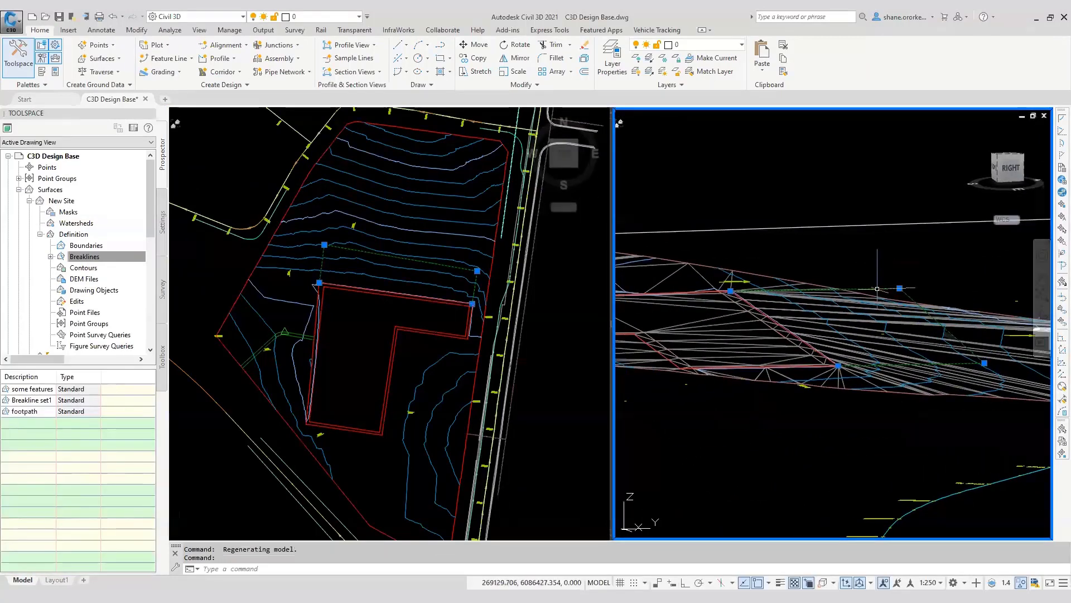
{"action": "key", "text": "Escape"}
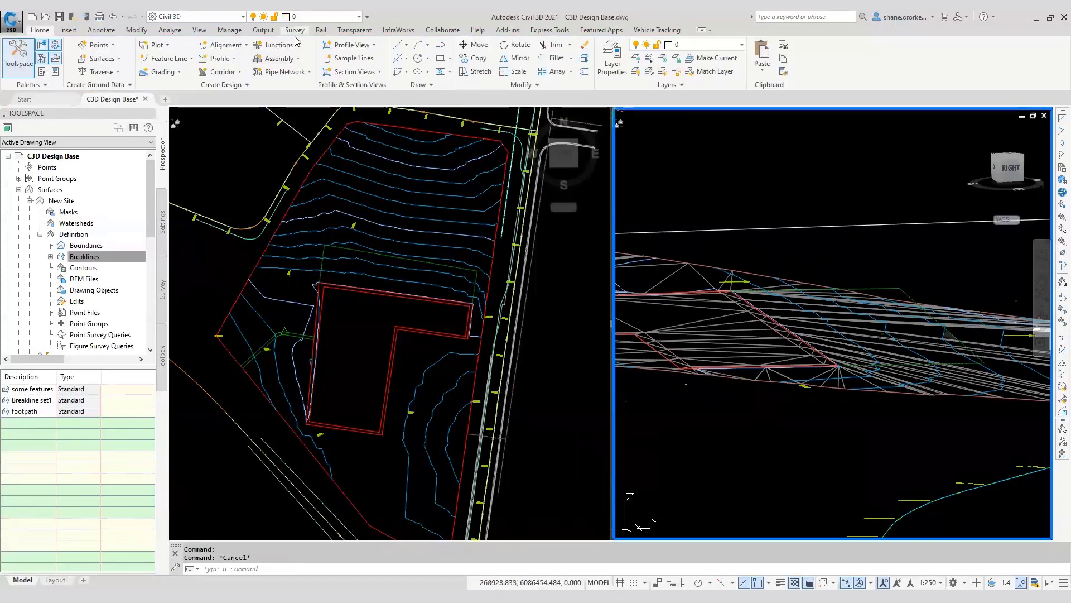
Quick-edit the deck feature line's levels, giving its west segment a -0.5% gradient and its north segment a 0% gradient
{"action": "left_click", "coordinate": [351, 256]}
{"action": "left_click", "coordinate": [351, 251]}
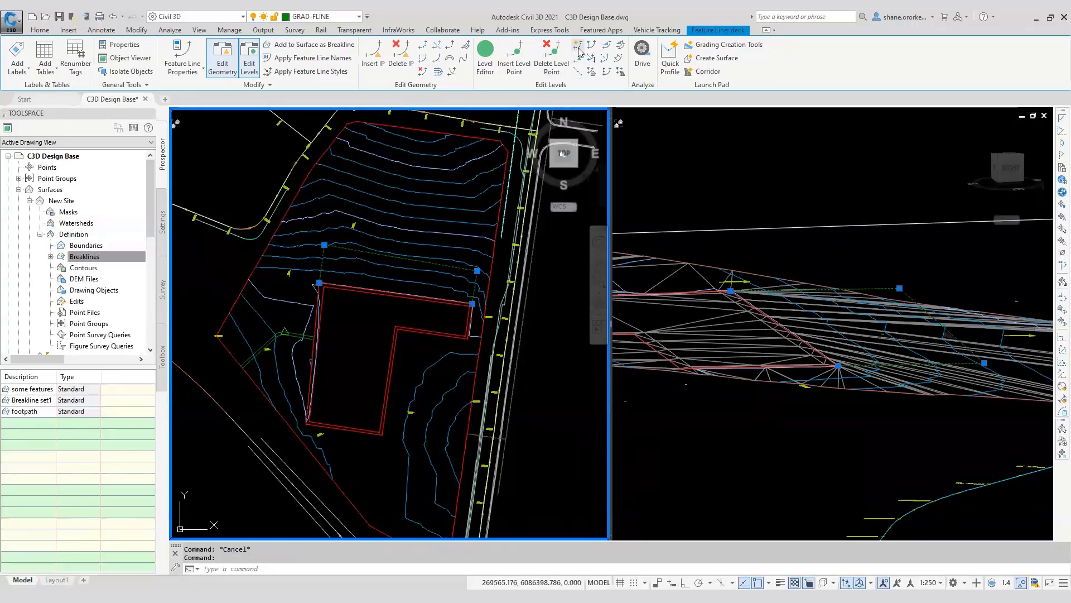
{"action": "left_click", "coordinate": [578, 46]}
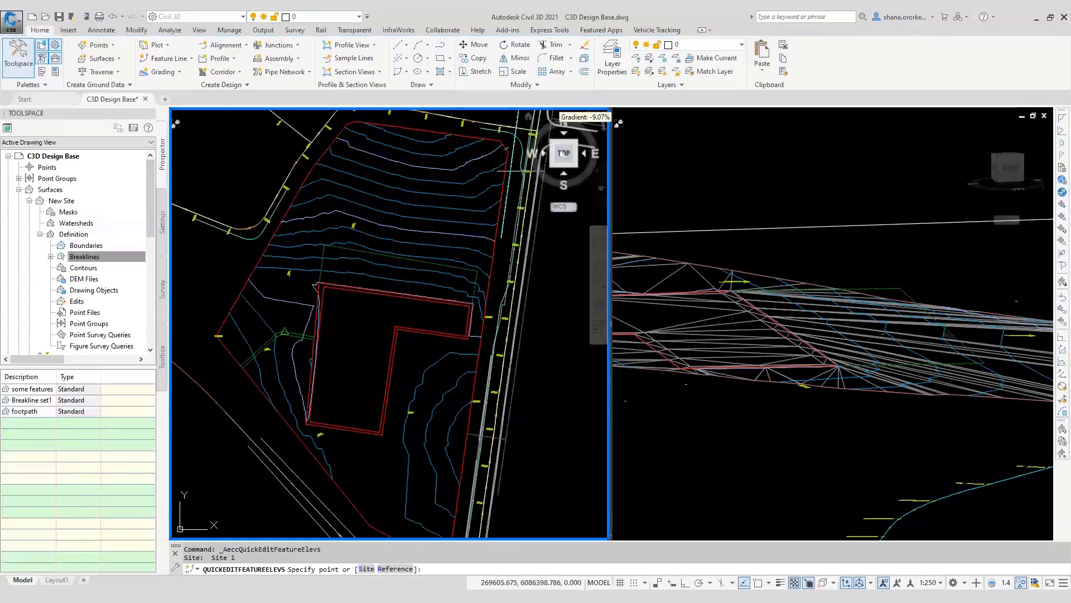
{"action": "left_click", "coordinate": [327, 258]}
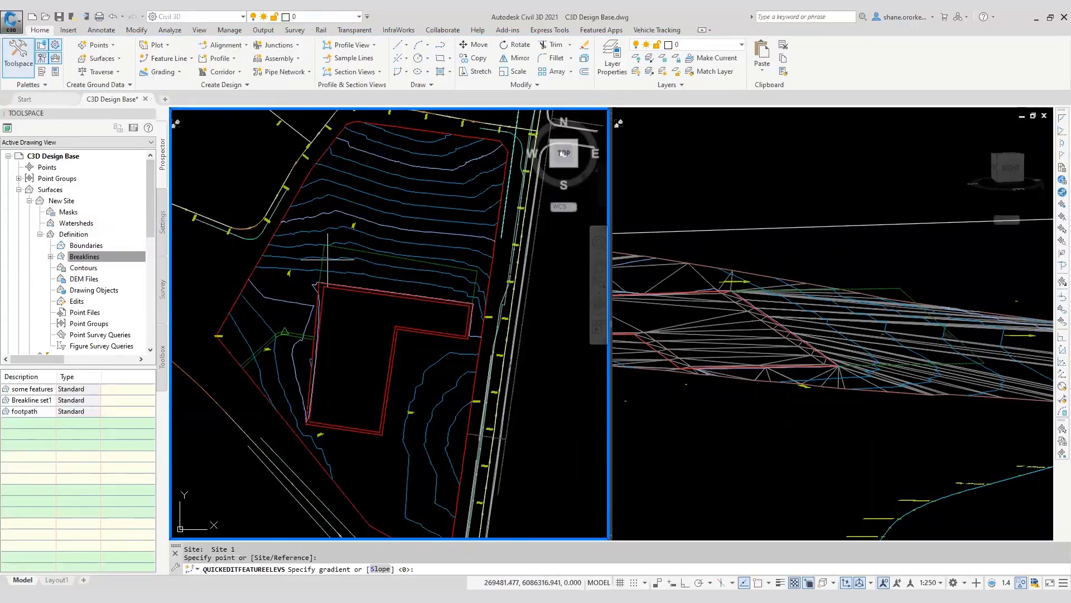
{"action": "key", "text": "Return"}
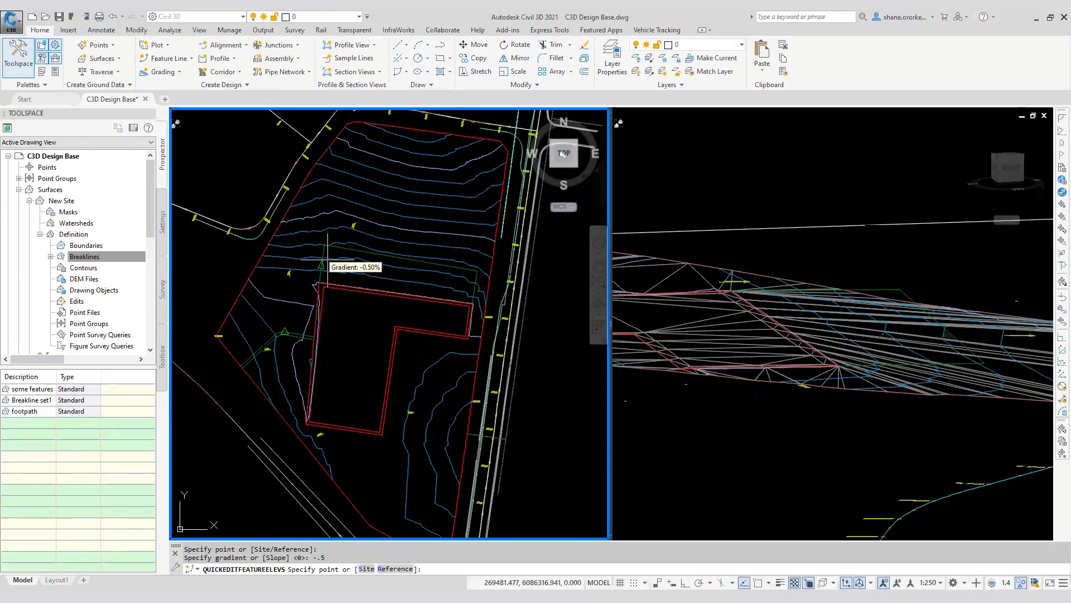
{"action": "left_click", "coordinate": [404, 262]}
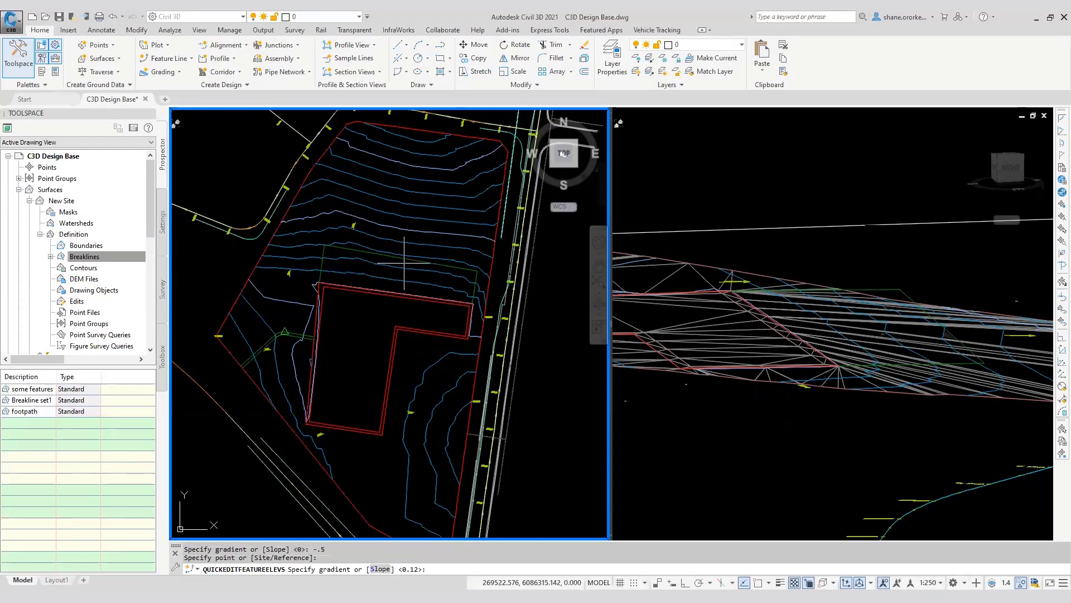
{"action": "type", "text": "0"}
{"action": "key", "text": "Return"}
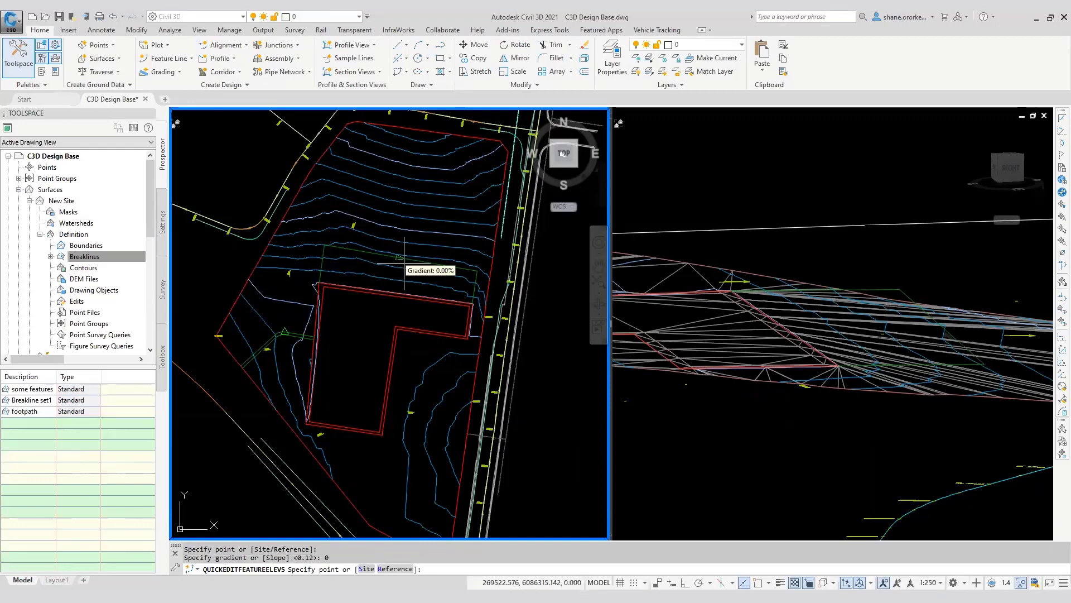
{"action": "key", "text": "Escape"}
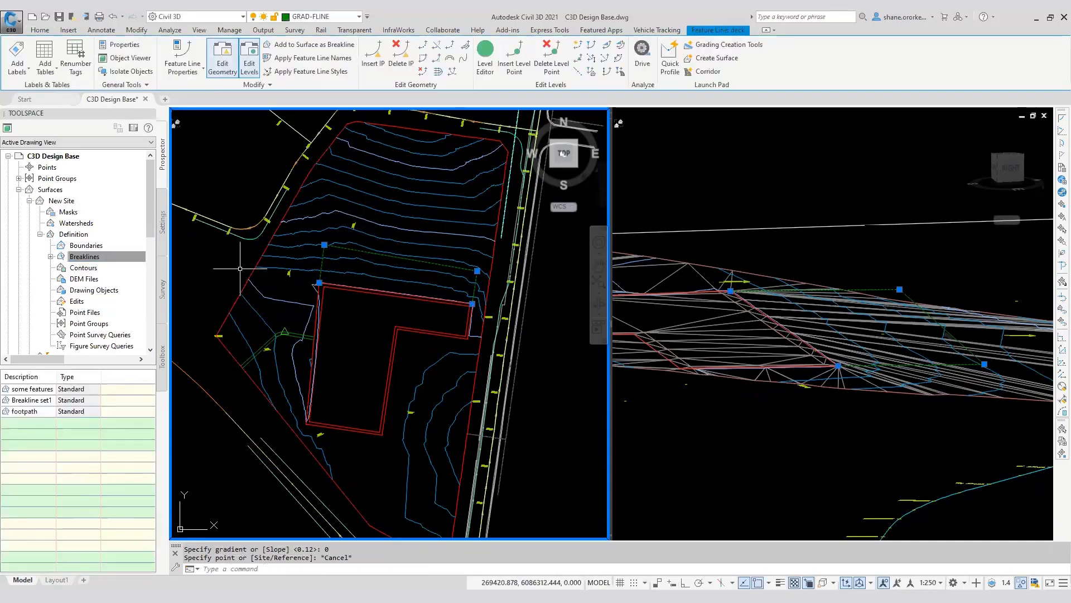
Add the deck feature line to the New Site surface as a standard breakline described as "deck"
{"action": "right_click", "coordinate": [300, 257]}
{"action": "left_click", "coordinate": [363, 499]}
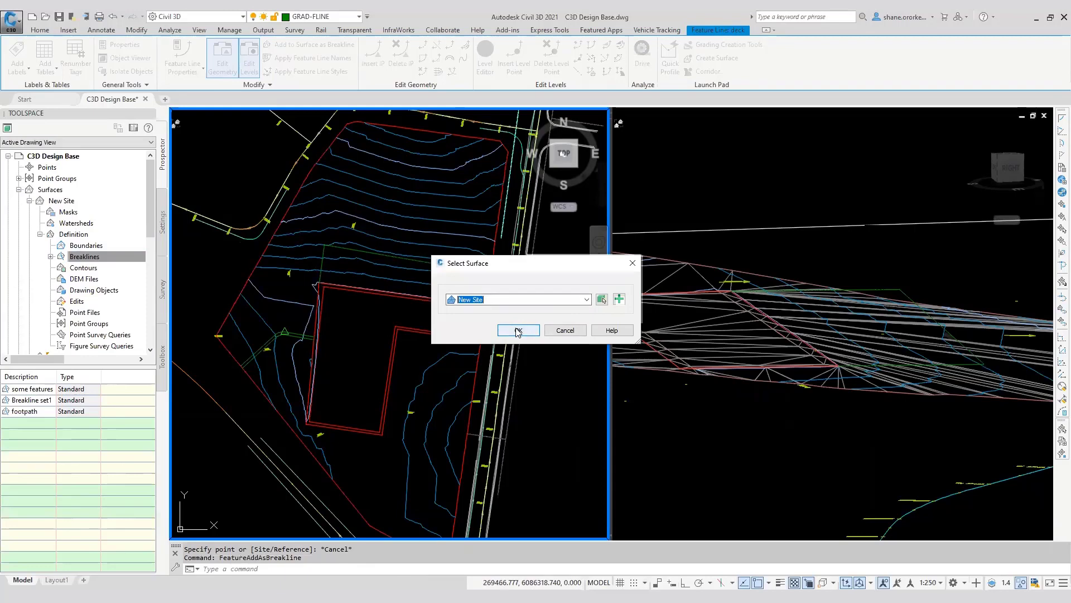
{"action": "left_click", "coordinate": [517, 330]}
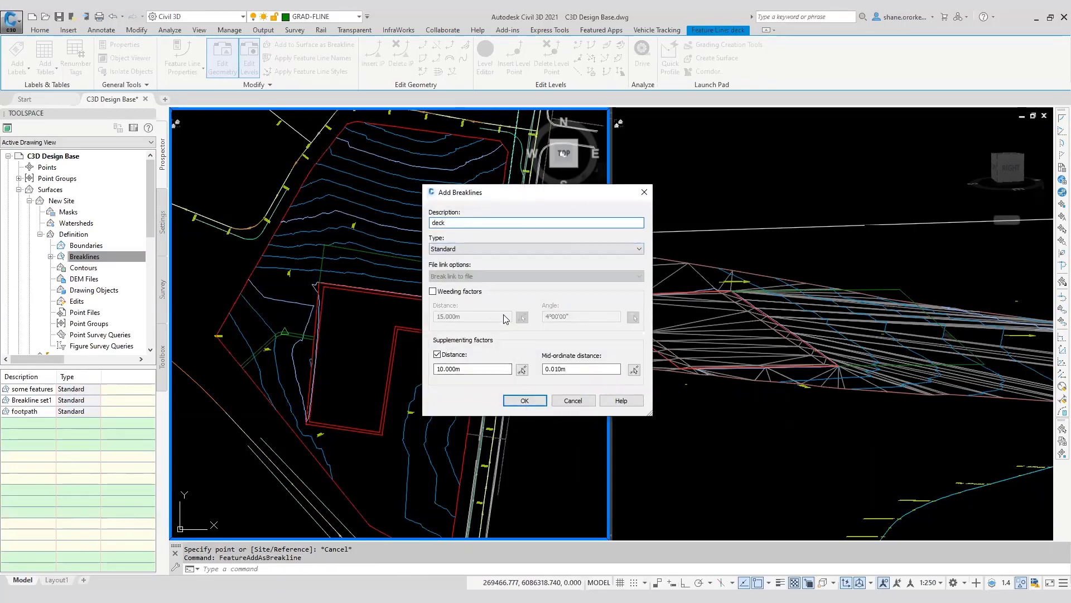
{"action": "left_click", "coordinate": [523, 400]}
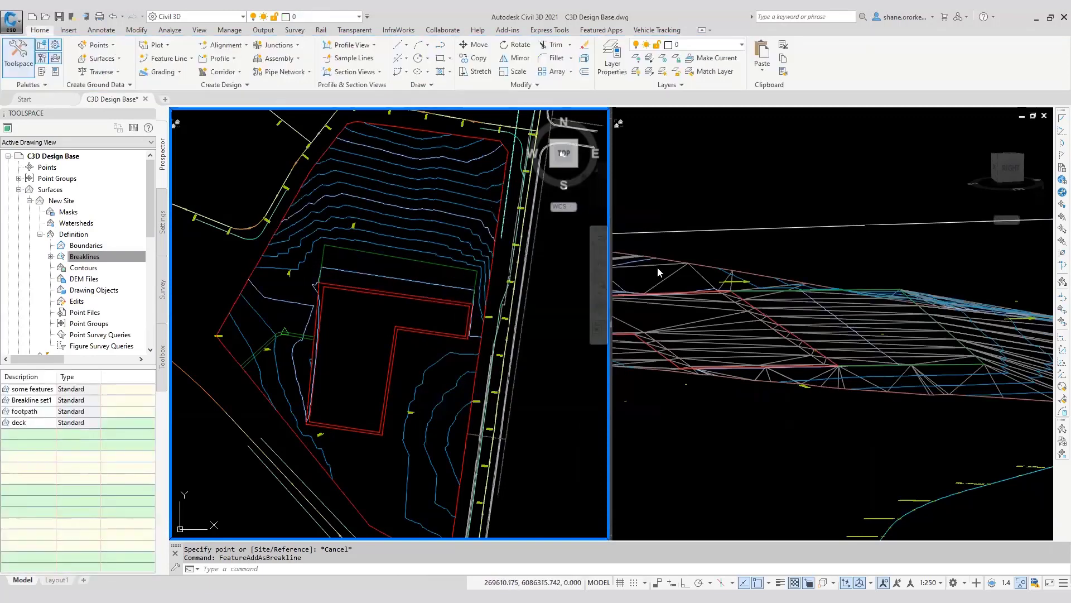
{"action": "scroll", "coordinate": [910, 352], "scroll_direction": "down", "scroll_amount": 1}
{"action": "left_click", "coordinate": [886, 349]}
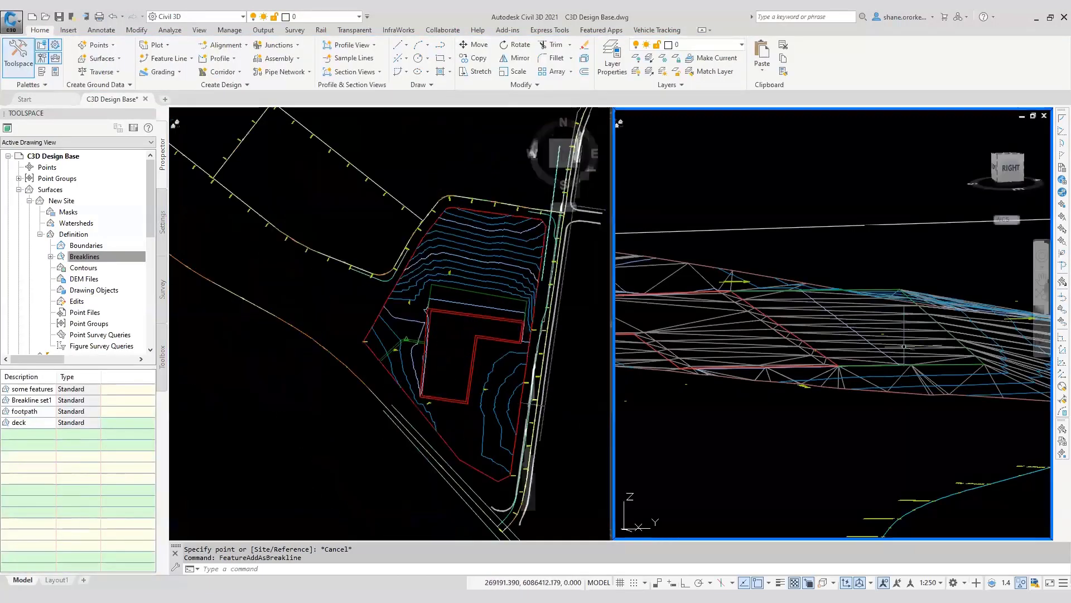
{"action": "scroll", "coordinate": [886, 349], "scroll_direction": "down", "scroll_amount": 1}
{"action": "middle_click_drag", "start_coordinate": [882, 350], "coordinate": [840, 360]}
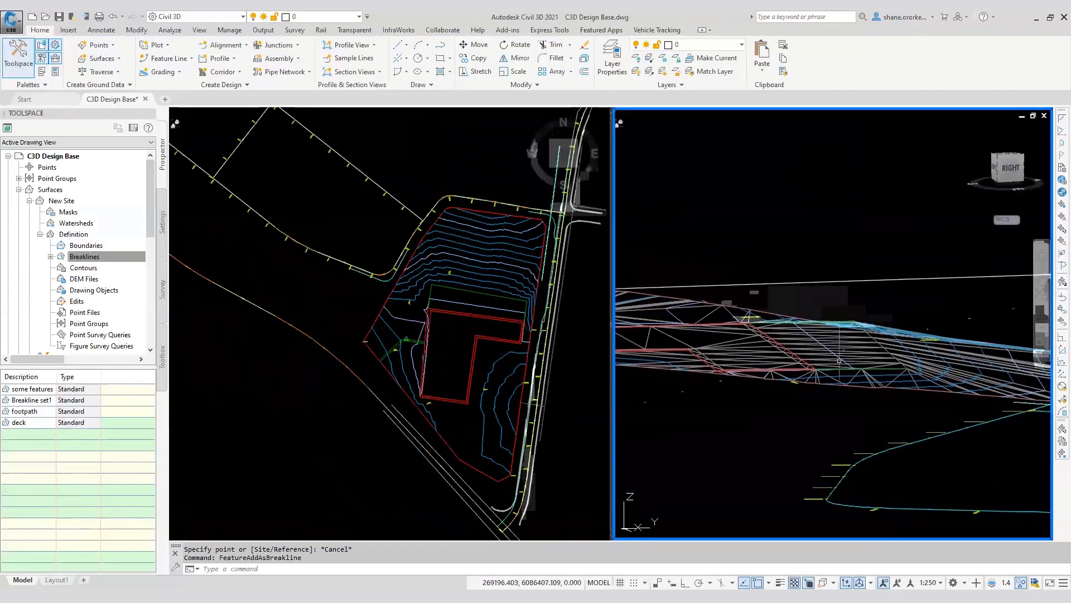
Draw an open three-segment polyline just outside the deck outline, from the building's north-east corner around to its north-west corner
{"action": "left_click", "coordinate": [424, 294]}
{"action": "key", "text": "Escape"}
{"action": "scroll", "coordinate": [467, 302], "scroll_direction": "up", "scroll_amount": 5}
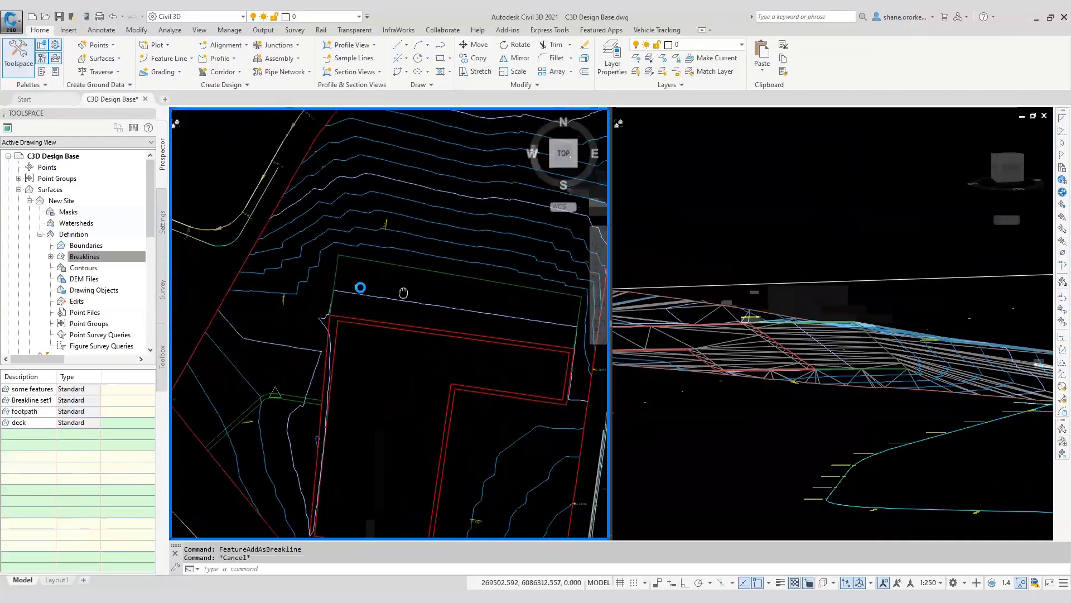
{"action": "key", "text": "Escape"}
{"action": "type", "text": "p"}
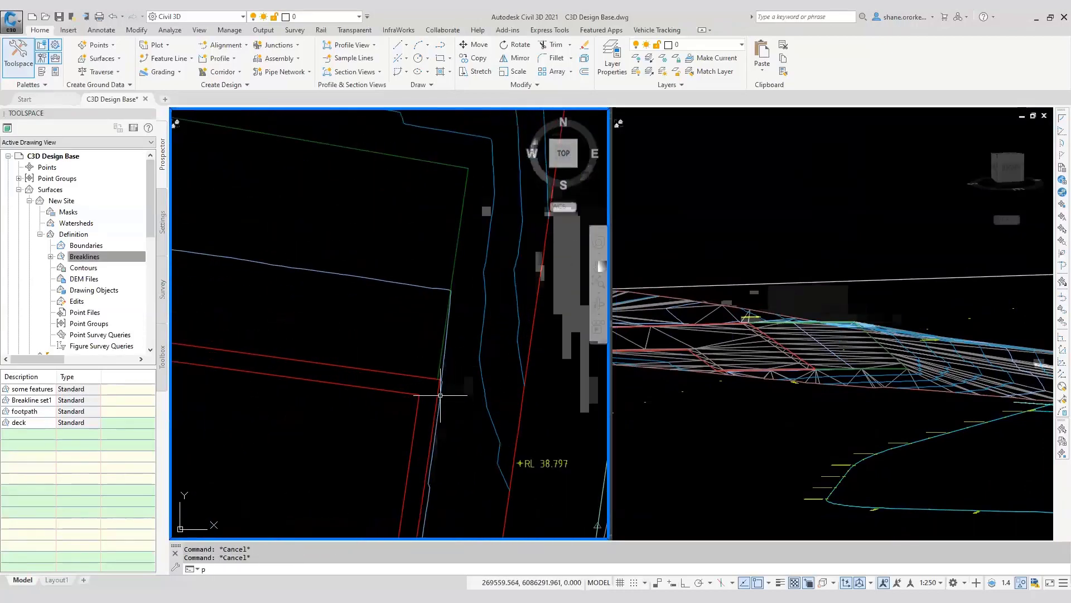
{"action": "type", "text": "l"}
{"action": "key", "text": "Return"}
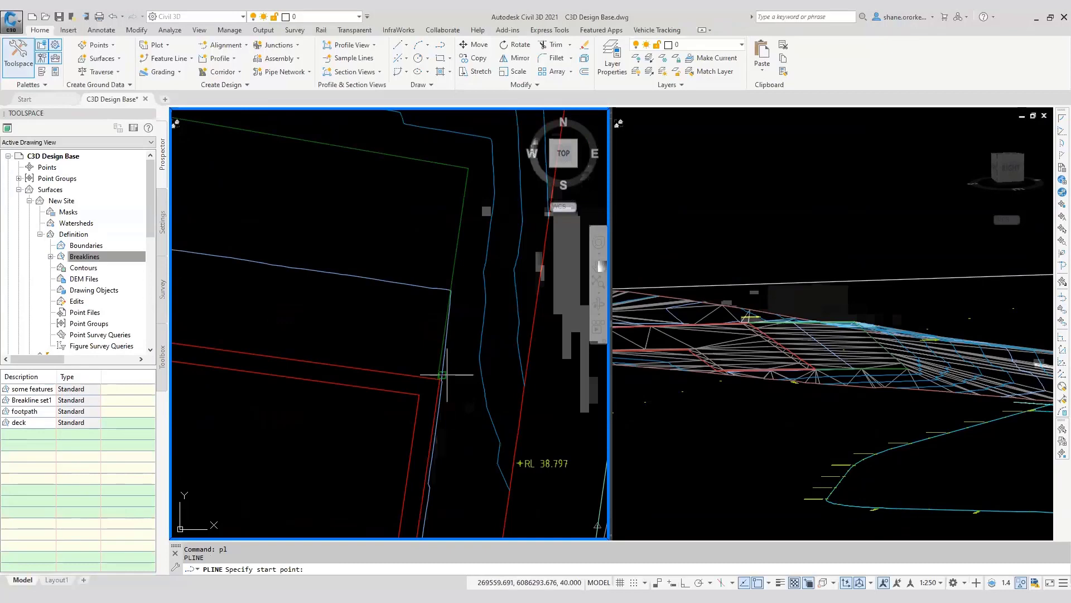
{"action": "left_click", "coordinate": [449, 375]}
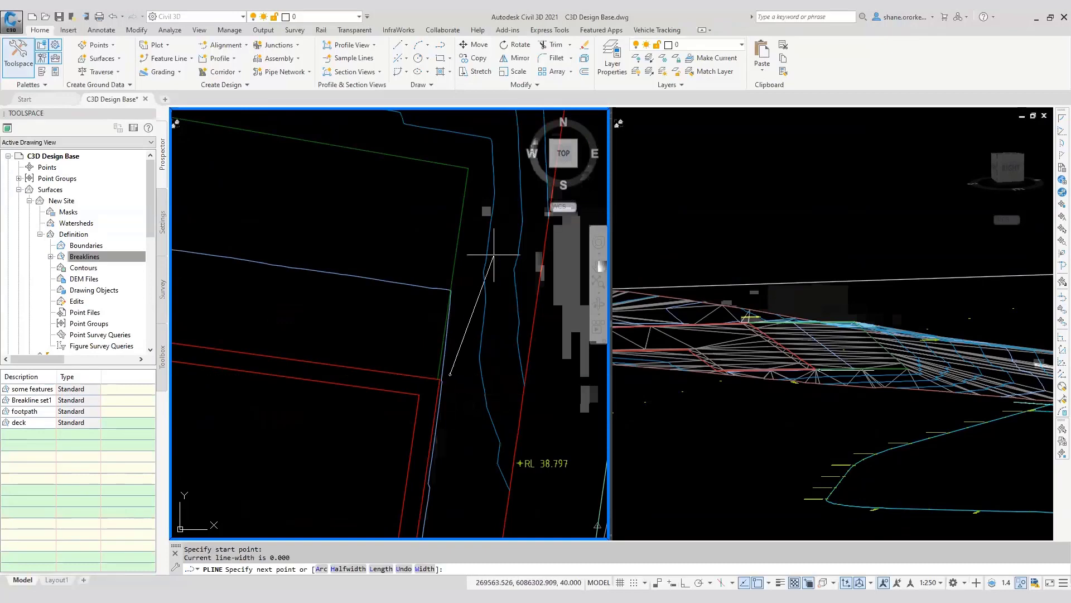
{"action": "left_click", "coordinate": [484, 156]}
{"action": "scroll", "coordinate": [383, 167], "scroll_direction": "down", "scroll_amount": 1}
{"action": "middle_click_drag", "start_coordinate": [258, 234], "coordinate": [358, 223]}
{"action": "scroll", "coordinate": [358, 223], "scroll_direction": "down", "scroll_amount": 1}
{"action": "middle_click_drag", "start_coordinate": [242, 153], "coordinate": [396, 182]}
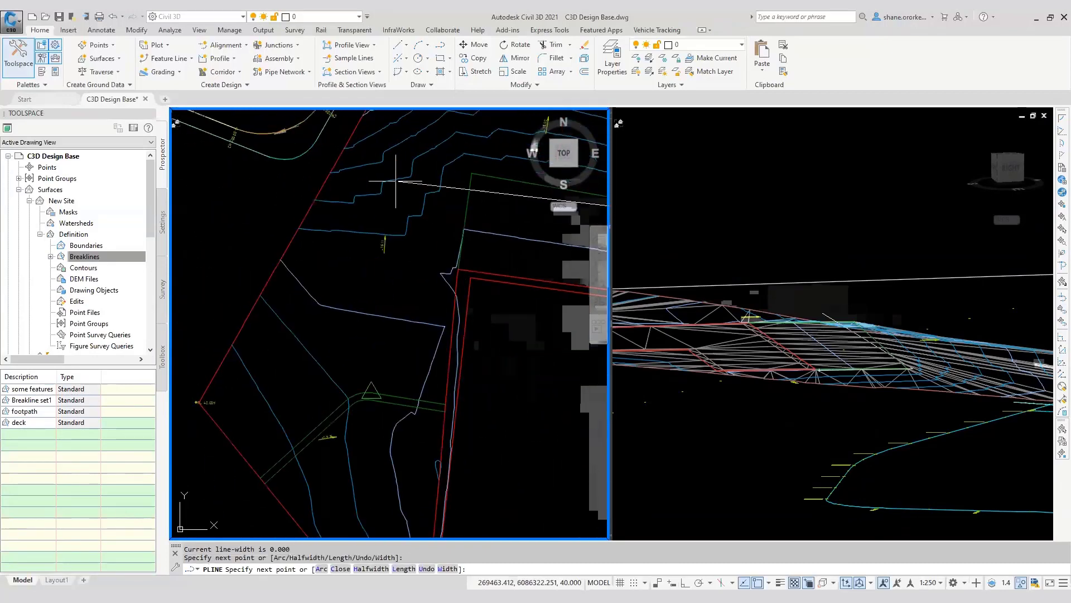
{"action": "scroll", "coordinate": [464, 167], "scroll_direction": "up", "scroll_amount": 3}
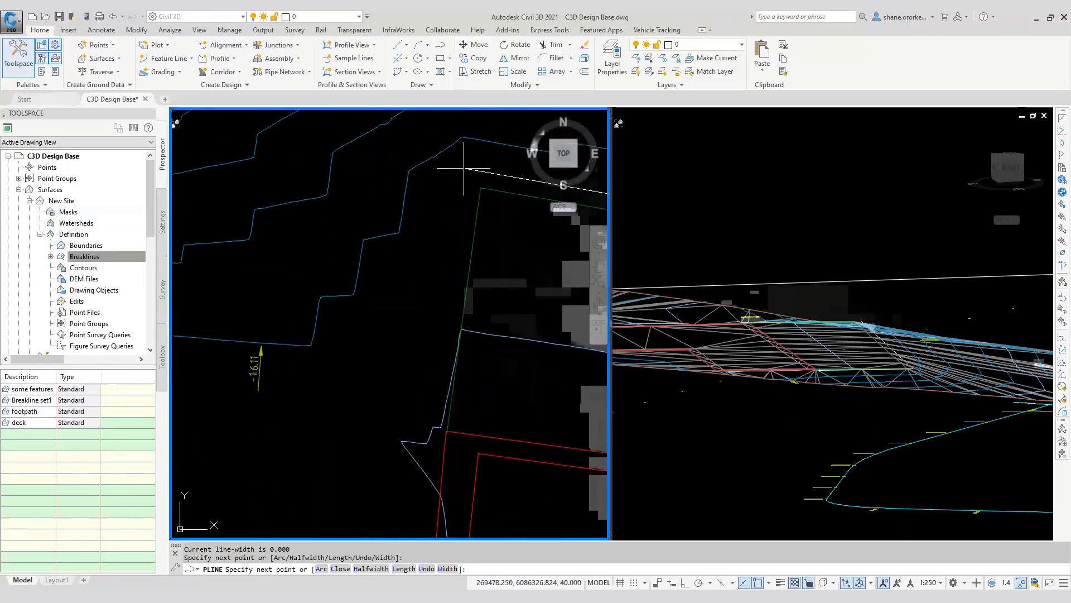
{"action": "left_click", "coordinate": [463, 176]}
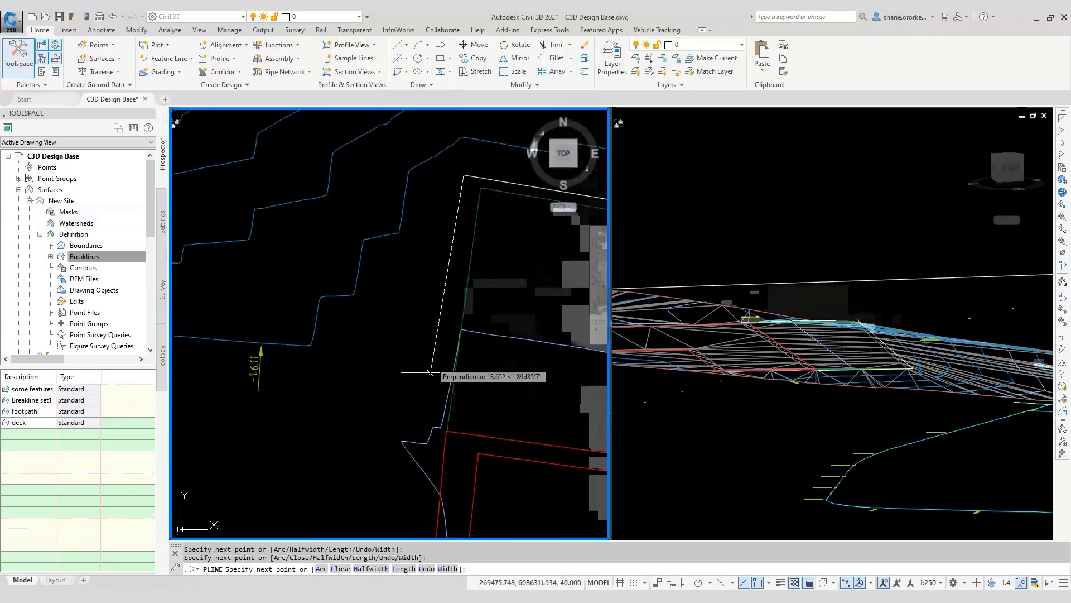
{"action": "left_click", "coordinate": [438, 410]}
{"action": "key", "text": "Return"}
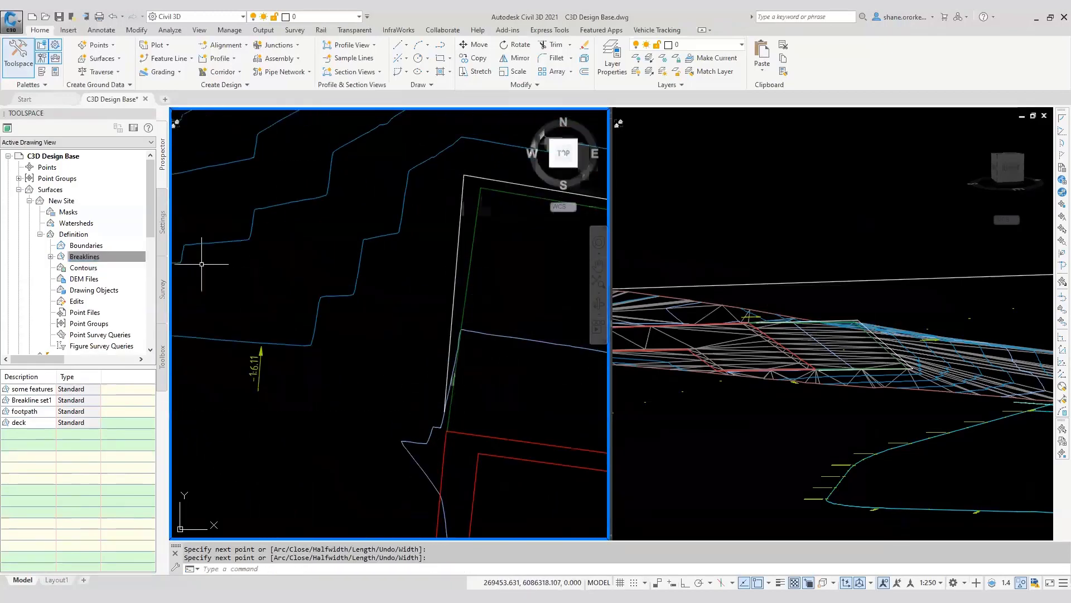
Convert the outer polyline into a Site 1 feature line named "base level" with Secondary Feature Line style and level assignment enabled
{"action": "left_click", "coordinate": [170, 58]}
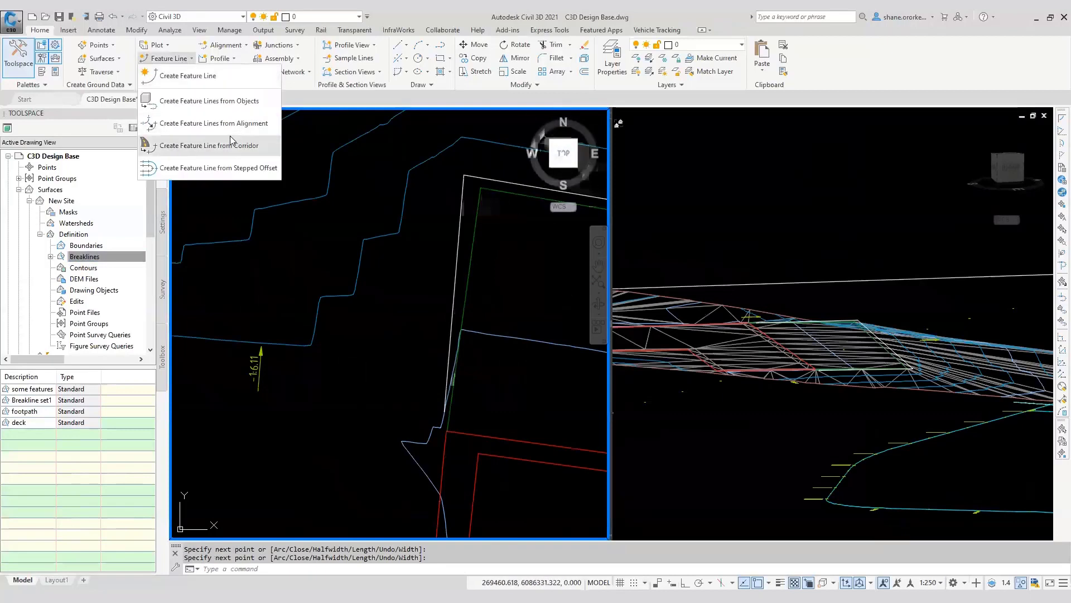
{"action": "left_click", "coordinate": [230, 106]}
{"action": "left_click", "coordinate": [445, 322]}
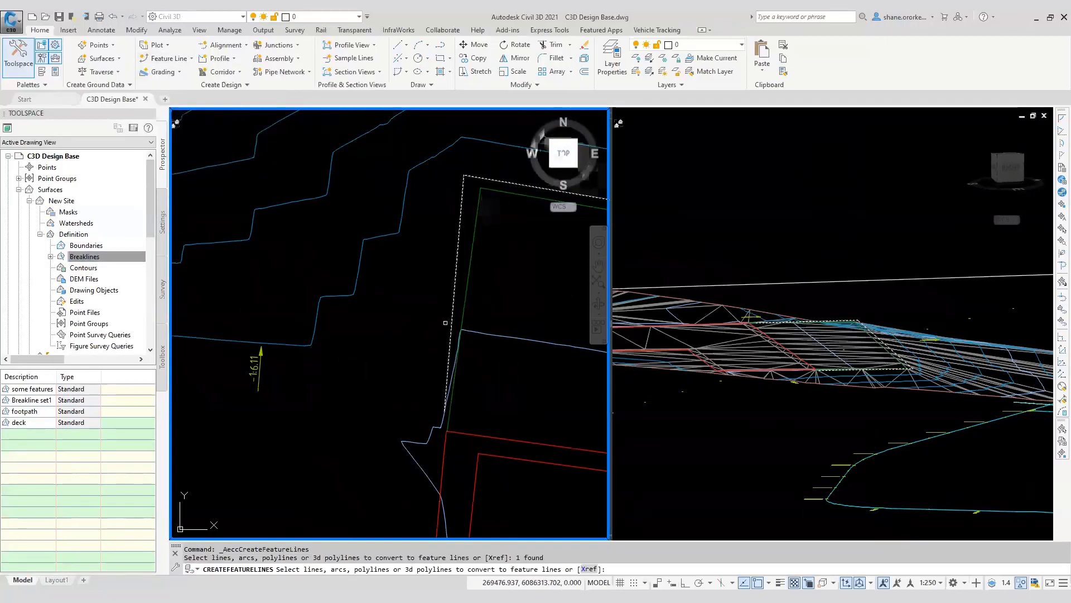
{"action": "key", "text": "Return"}
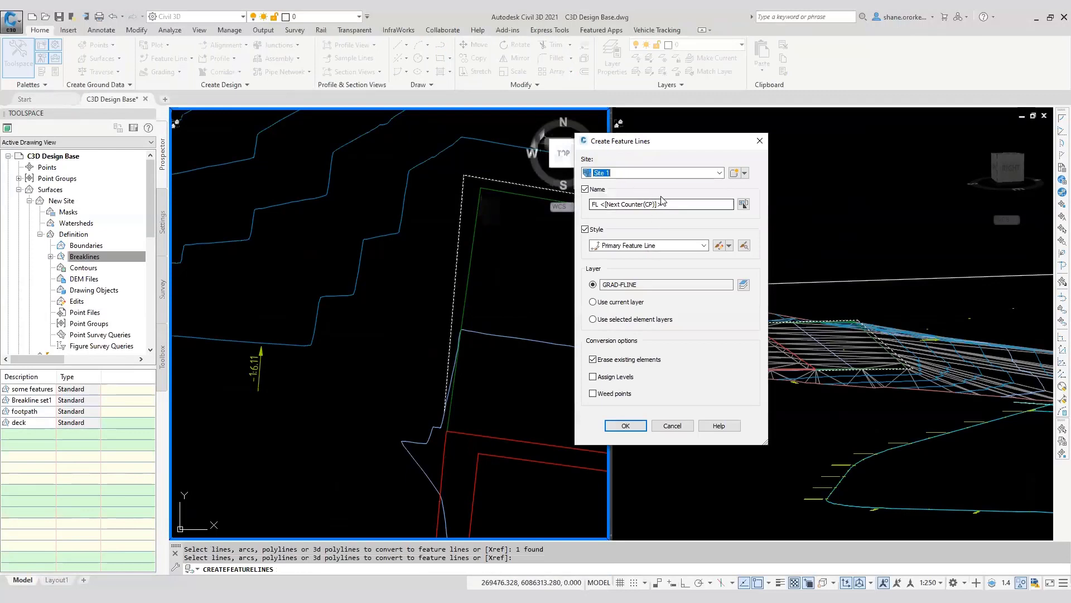
{"action": "left_click_drag", "start_coordinate": [667, 204], "coordinate": [558, 207]}
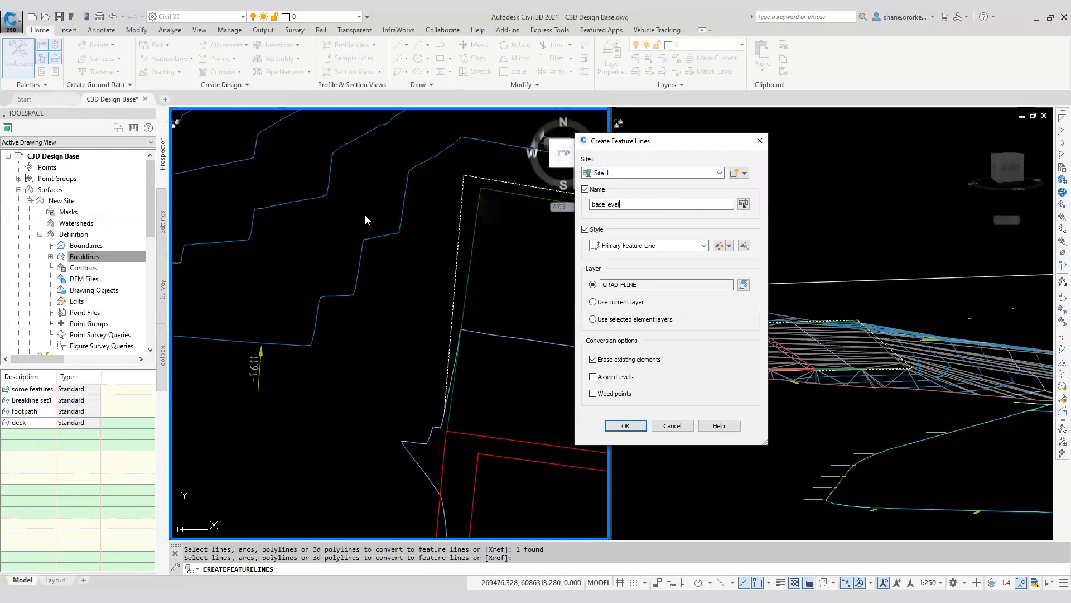
{"action": "left_click", "coordinate": [593, 377]}
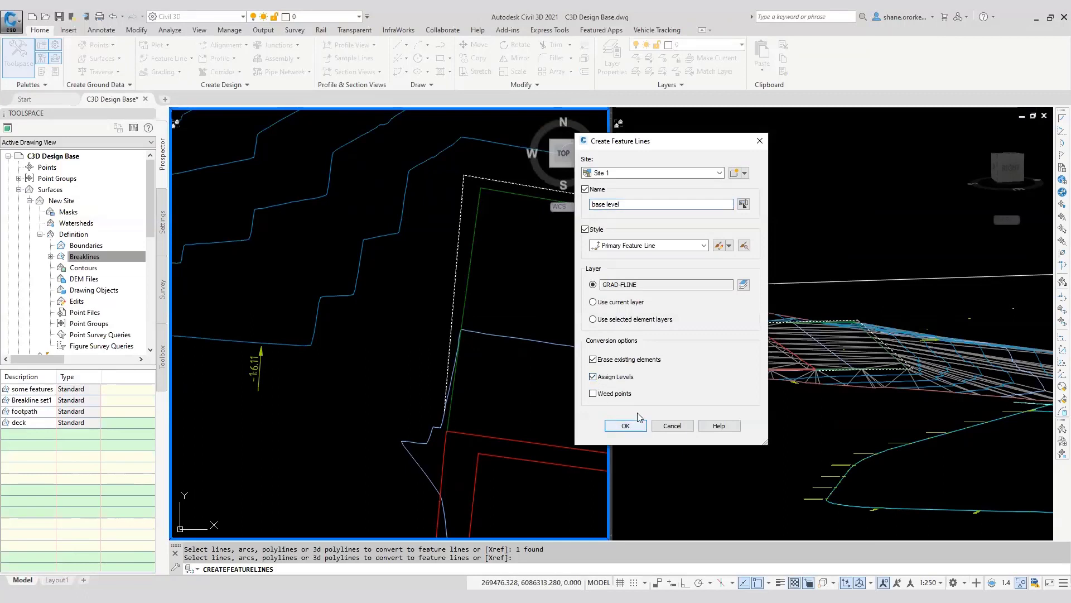
{"action": "left_click", "coordinate": [704, 245]}
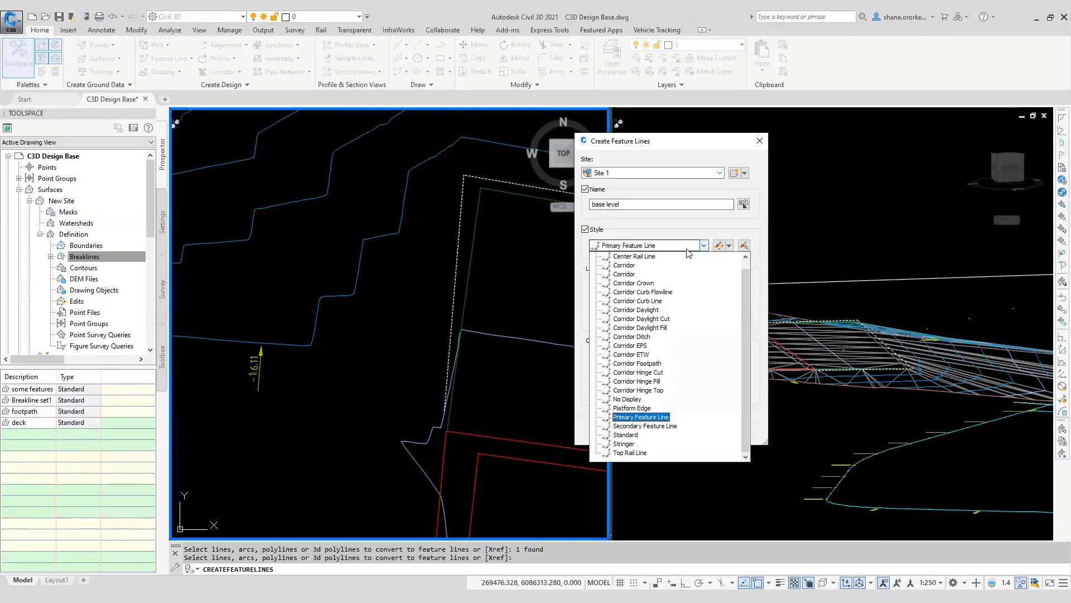
{"action": "left_click", "coordinate": [646, 425]}
{"action": "left_click", "coordinate": [622, 424]}
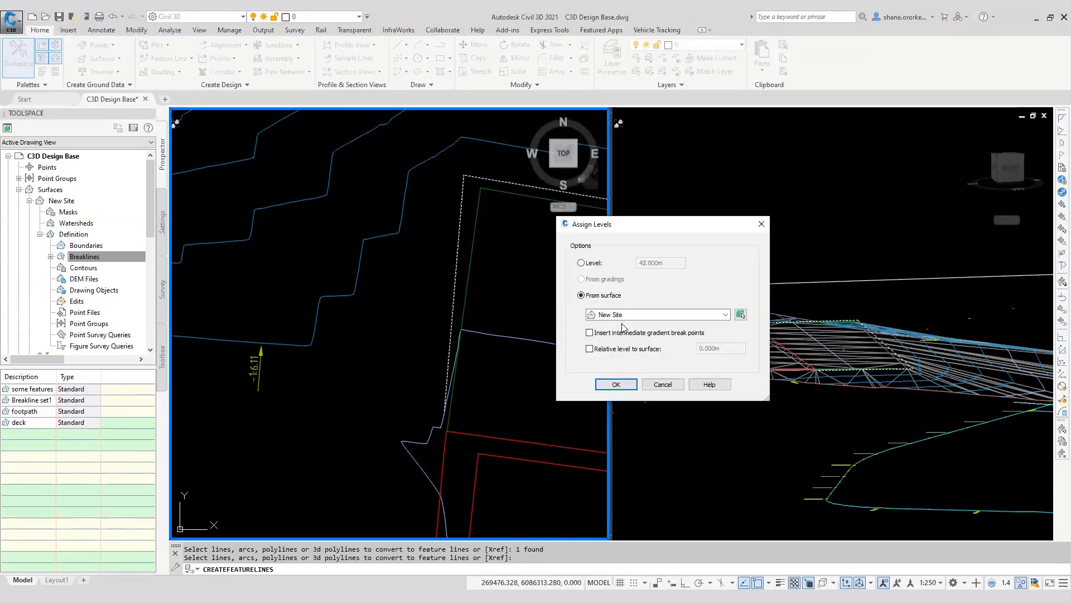
Assign the base level feature line's levels from the NS surface, inserting intermediate gradient break points
{"action": "left_click", "coordinate": [619, 317]}
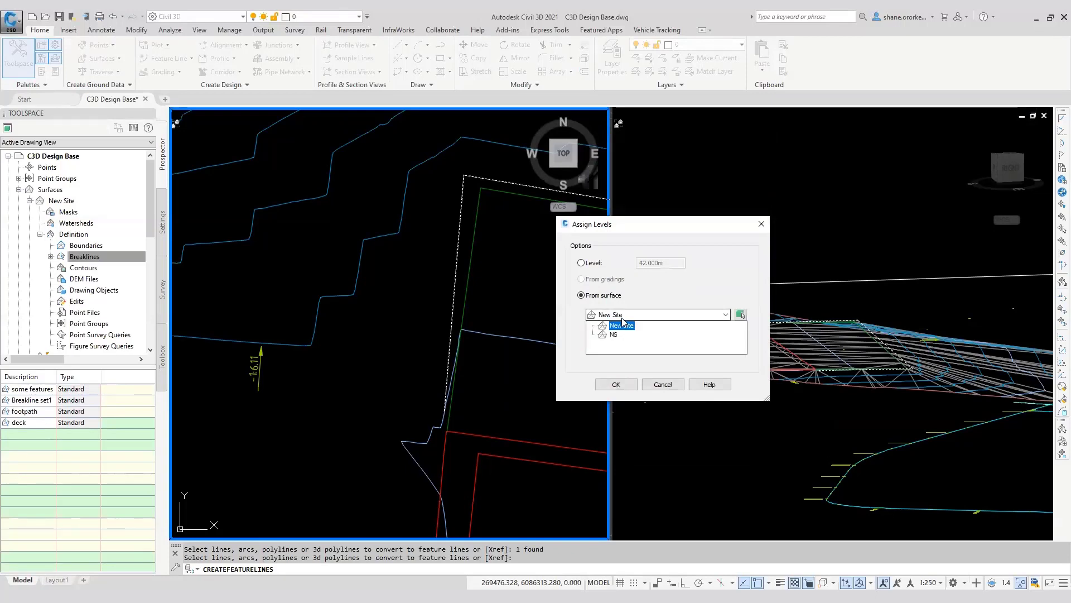
{"action": "left_click", "coordinate": [603, 336]}
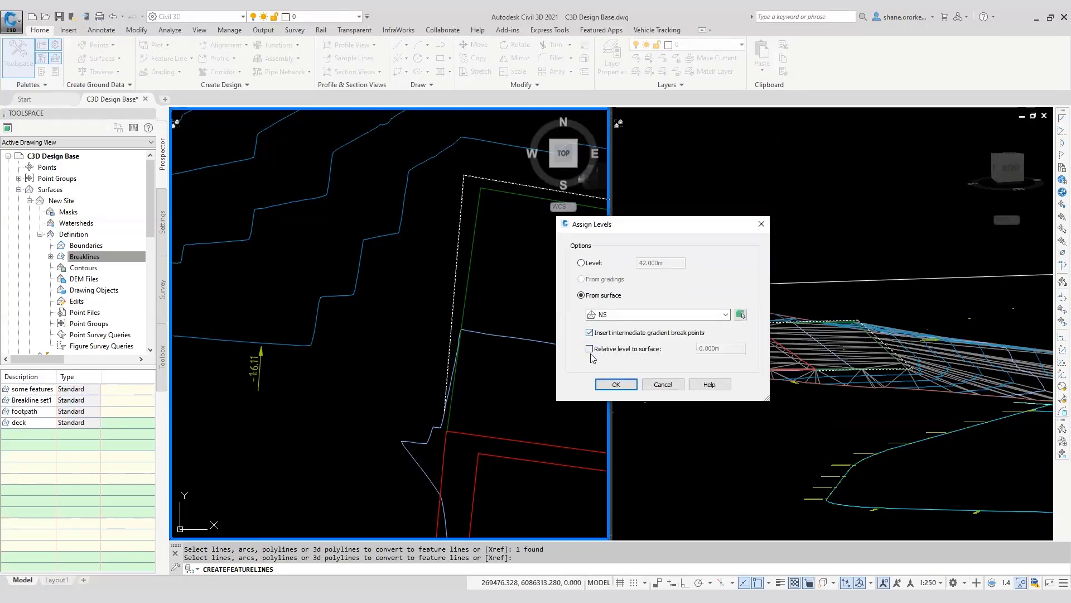
{"action": "left_click", "coordinate": [616, 390]}
Add the base level feature line to the New Site surface as a standard breakline, leaving its description blank
{"action": "left_click", "coordinate": [878, 378]}
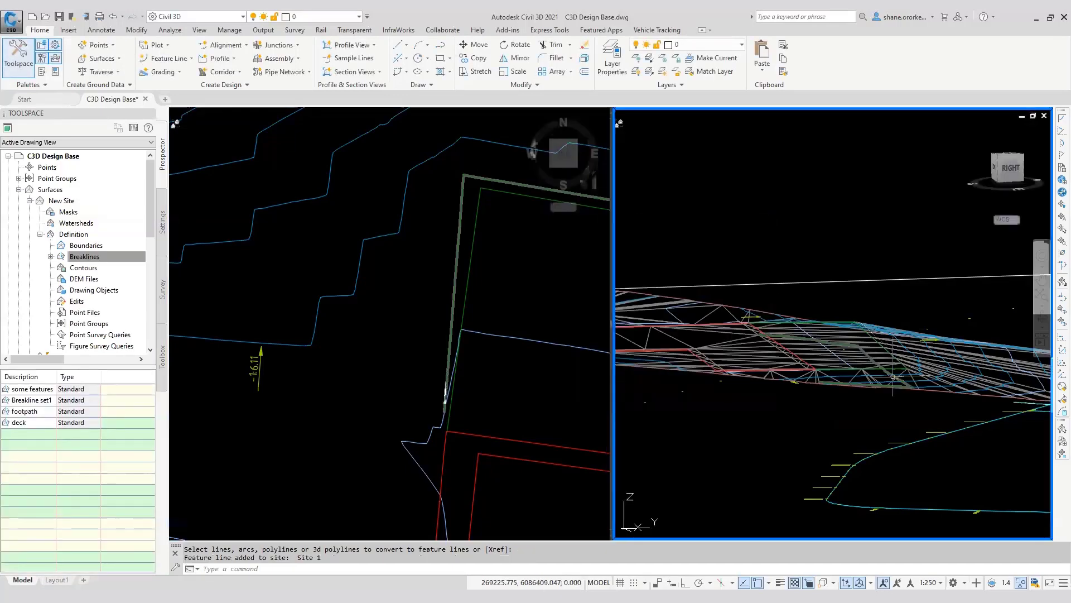
{"action": "key", "text": "Escape"}
{"action": "scroll", "coordinate": [907, 386], "scroll_direction": "up", "scroll_amount": 4}
{"action": "scroll", "coordinate": [905, 374], "scroll_direction": "up", "scroll_amount": 2}
{"action": "left_click", "coordinate": [905, 368]}
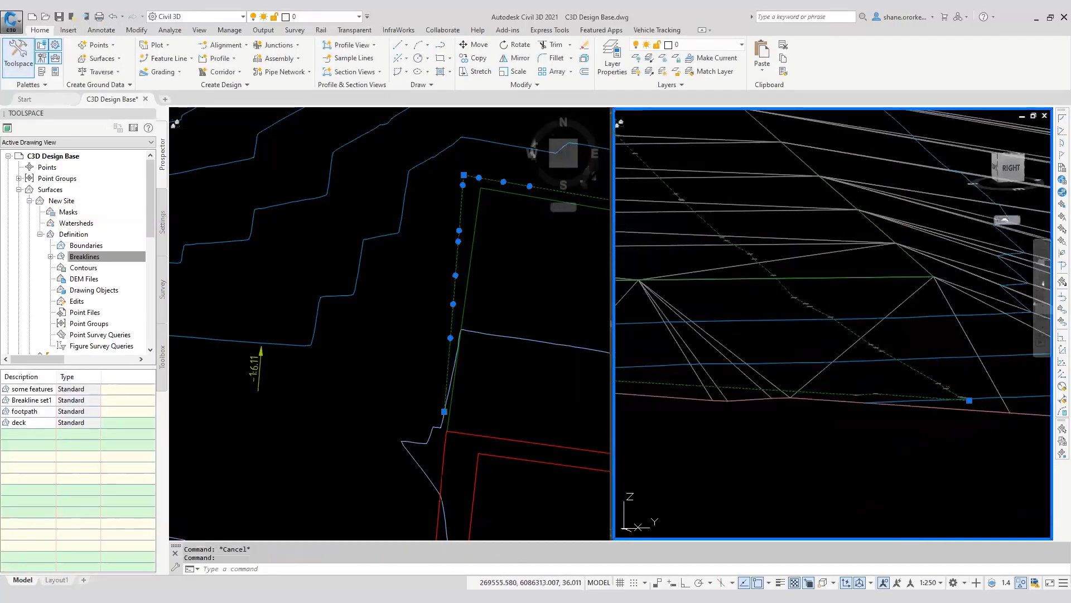
{"action": "scroll", "coordinate": [905, 368], "scroll_direction": "down", "scroll_amount": 3}
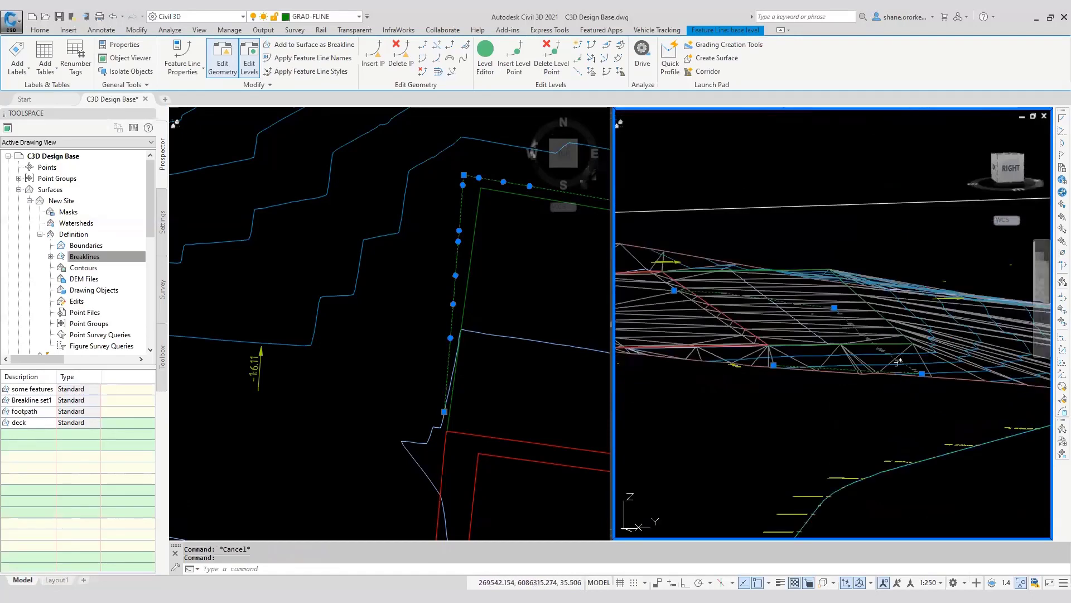
{"action": "right_click", "coordinate": [421, 292]}
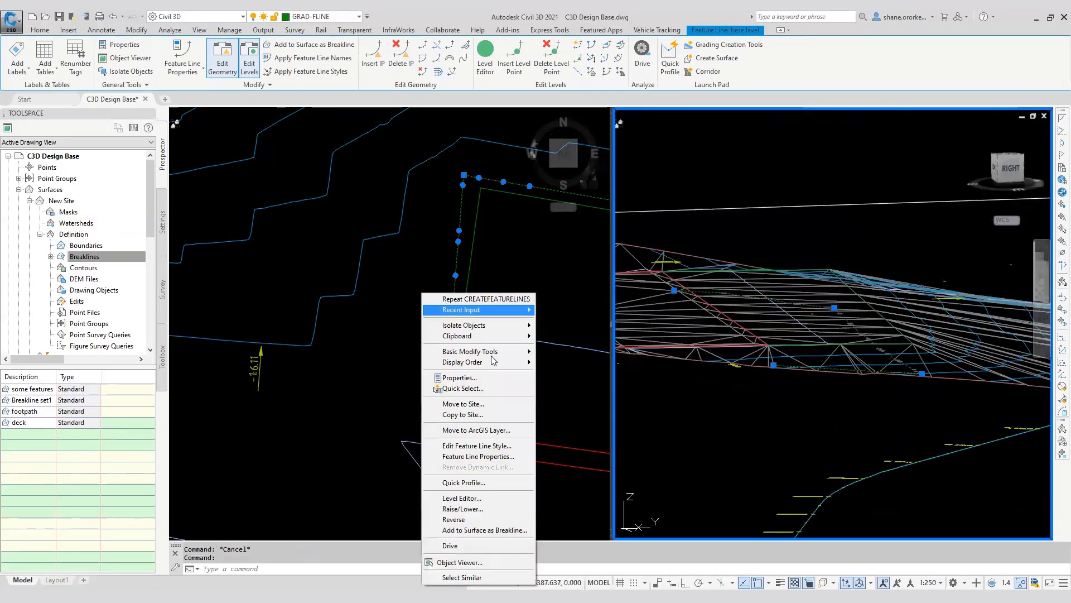
{"action": "left_click", "coordinate": [457, 529]}
{"action": "left_click", "coordinate": [510, 301]}
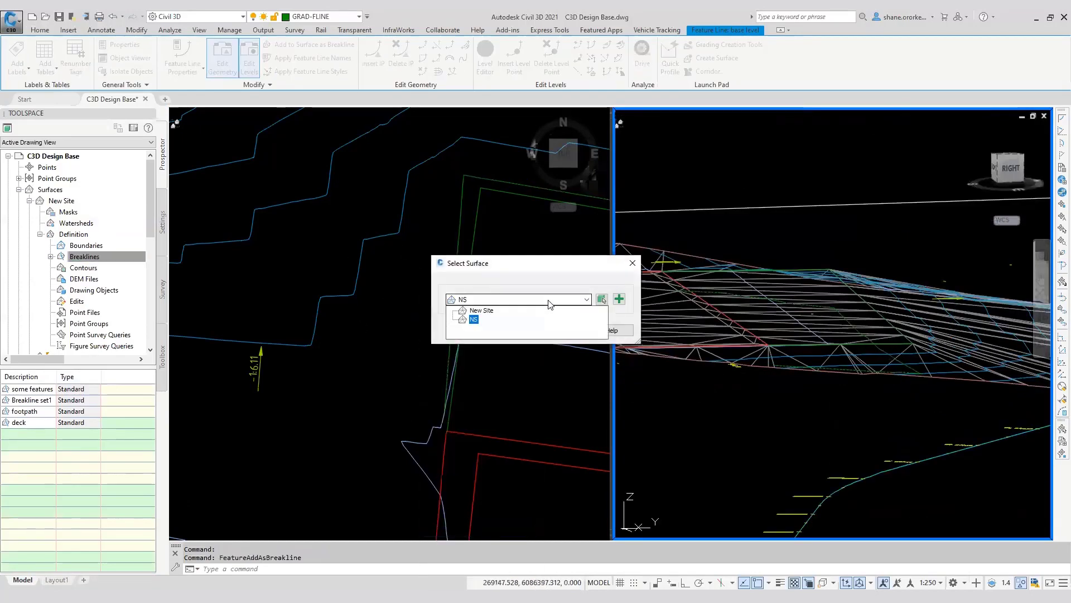
{"action": "left_click", "coordinate": [505, 319]}
{"action": "left_click", "coordinate": [518, 330]}
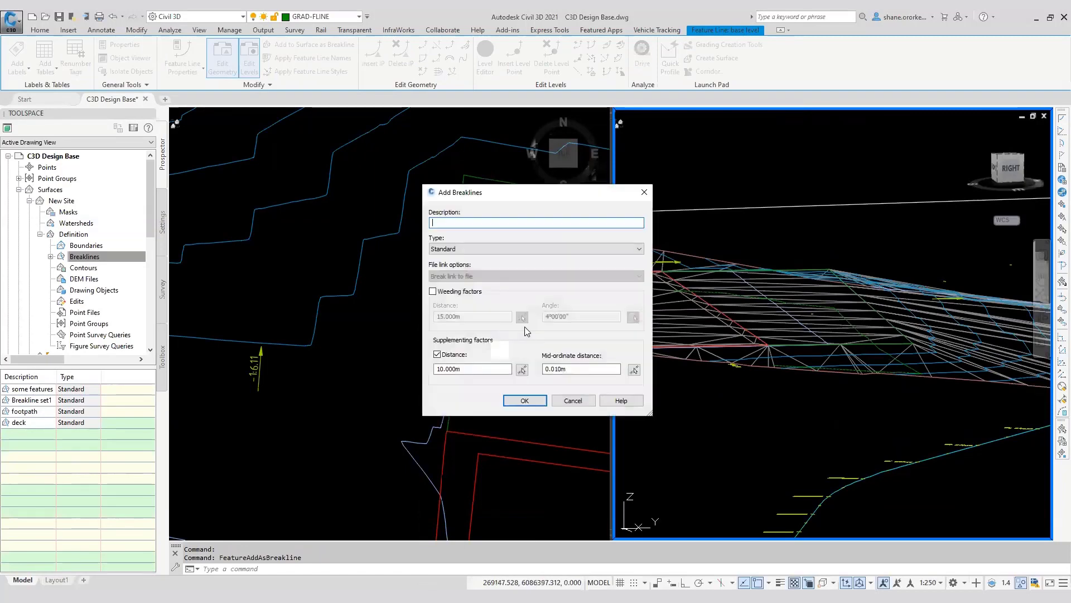
{"action": "left_click", "coordinate": [523, 401]}
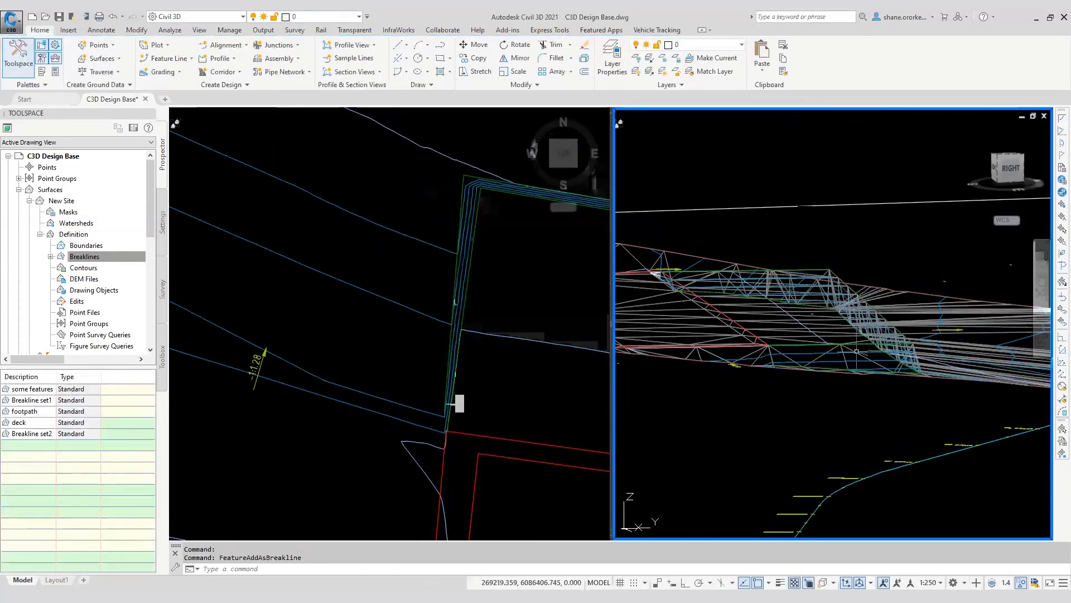
Inspect the New Site surface around the deck edge in the 3D view and in plan
{"action": "middle_click_drag", "start_coordinate": [881, 389], "coordinate": [742, 323]}
{"action": "key", "text": "Escape"}
{"action": "scroll", "coordinate": [794, 294], "scroll_direction": "down", "scroll_amount": 4}
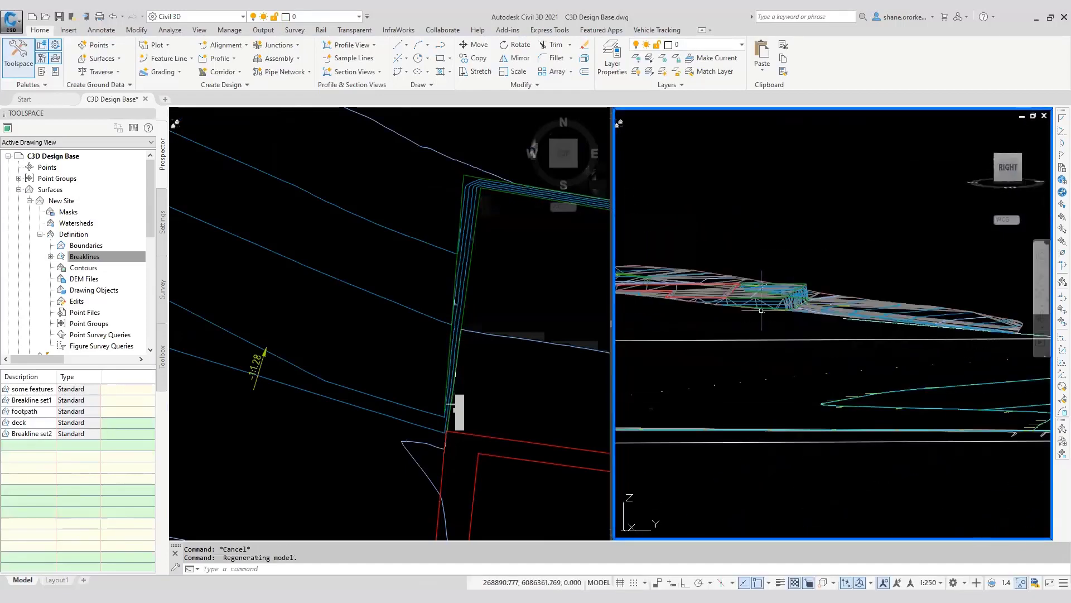
{"action": "right_click", "coordinate": [761, 310]}
{"action": "left_click", "coordinate": [458, 326]}
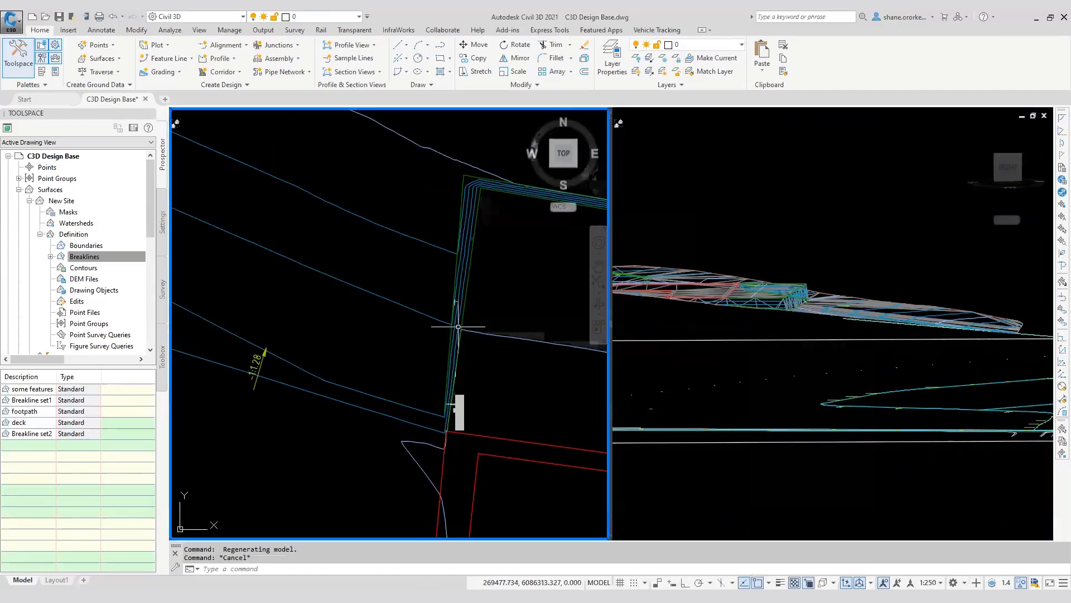
{"action": "key", "text": "Escape"}
{"action": "scroll", "coordinate": [402, 284], "scroll_direction": "down", "scroll_amount": 8}
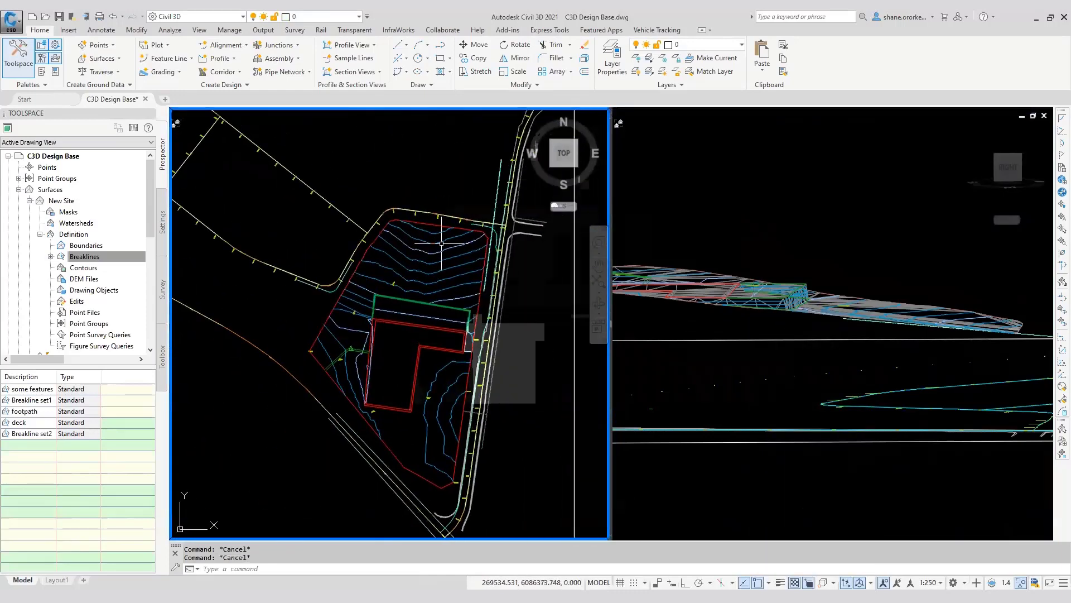
Draw a closed six-sided polyline for a basin on the open slope north of the deck, inside the site boundary
{"action": "scroll", "coordinate": [441, 243], "scroll_direction": "up", "scroll_amount": 2}
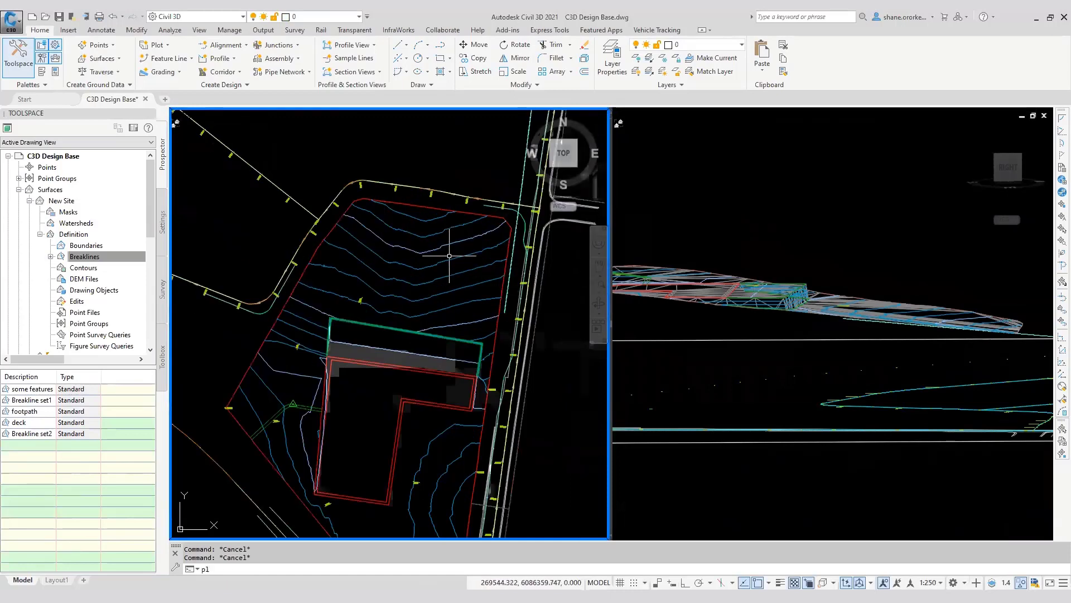
{"action": "key", "text": "Return"}
{"action": "scroll", "coordinate": [453, 262], "scroll_direction": "up", "scroll_amount": 4}
{"action": "scroll", "coordinate": [459, 271], "scroll_direction": "down", "scroll_amount": 4}
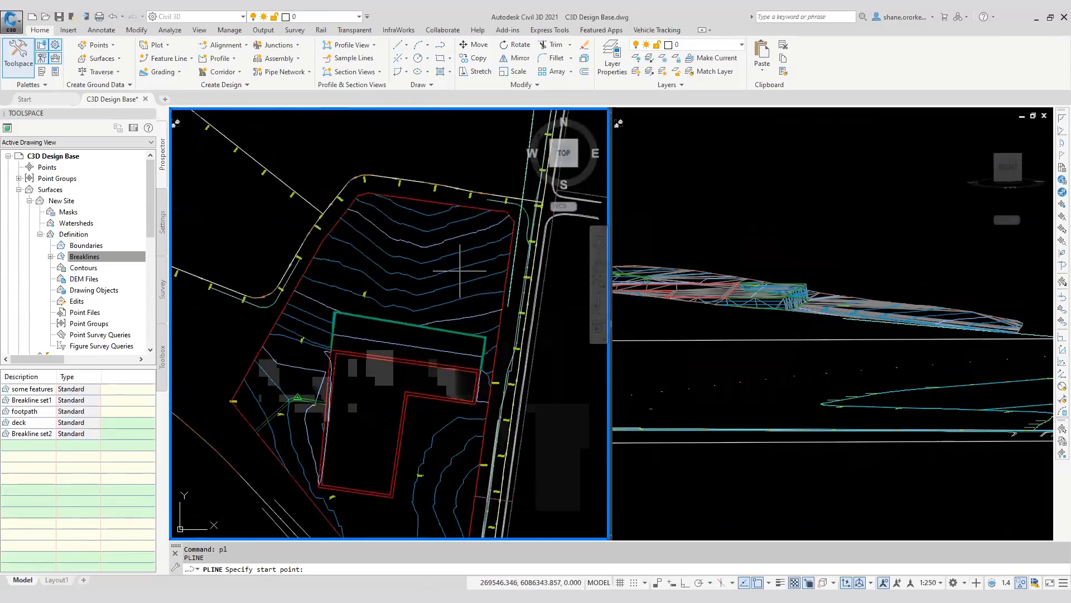
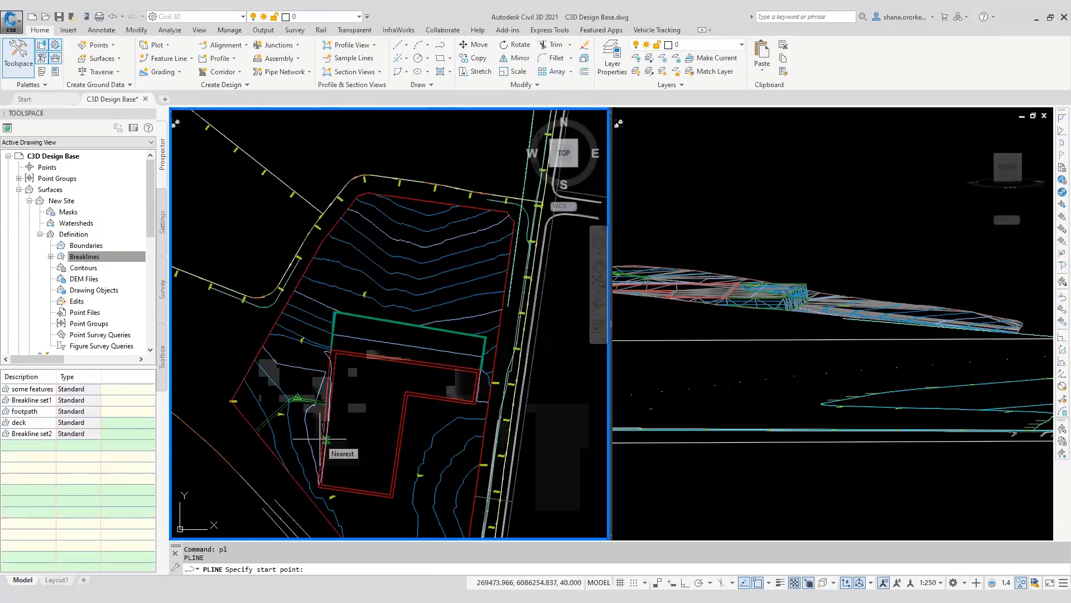
{"action": "scroll", "coordinate": [395, 223], "scroll_direction": "up", "scroll_amount": 5}
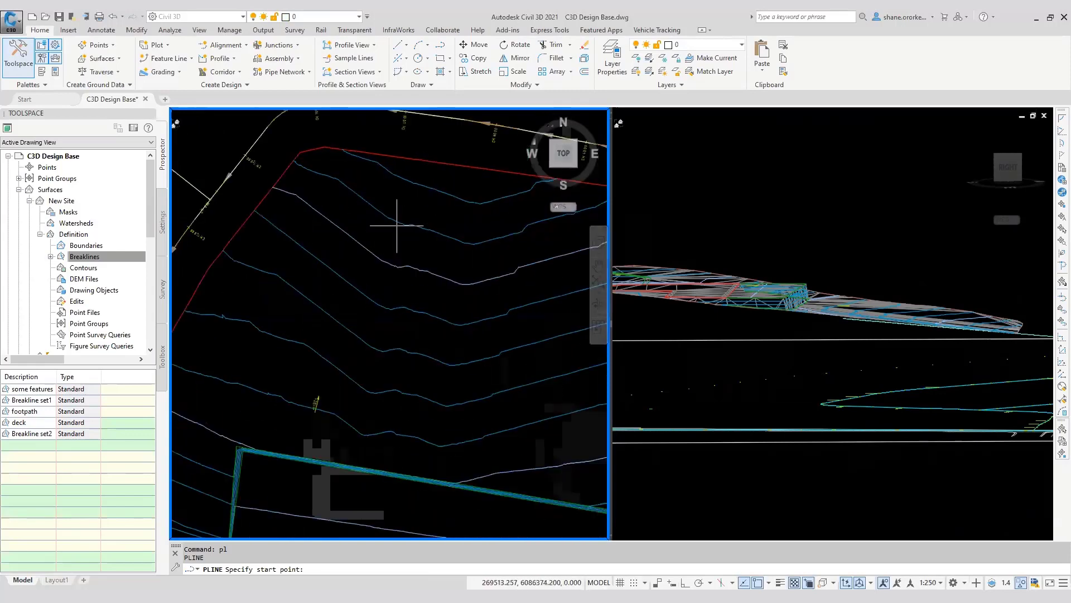
{"action": "mouse_move", "coordinate": [395, 223]}
{"action": "middle_mouse_down"}
{"action": "mouse_move", "coordinate": [393, 261]}
{"action": "mouse_move", "coordinate": [352, 248]}
{"action": "middle_mouse_up"}
{"action": "scroll", "coordinate": [360, 263], "scroll_direction": "down", "scroll_amount": 5}
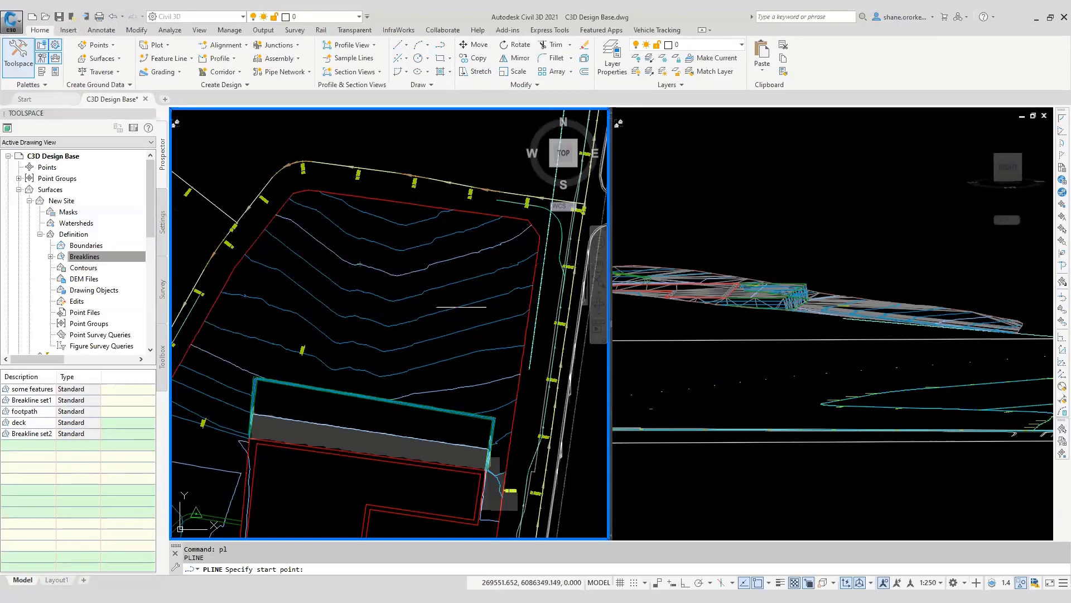
{"action": "scroll", "coordinate": [441, 287], "scroll_direction": "up", "scroll_amount": 3}
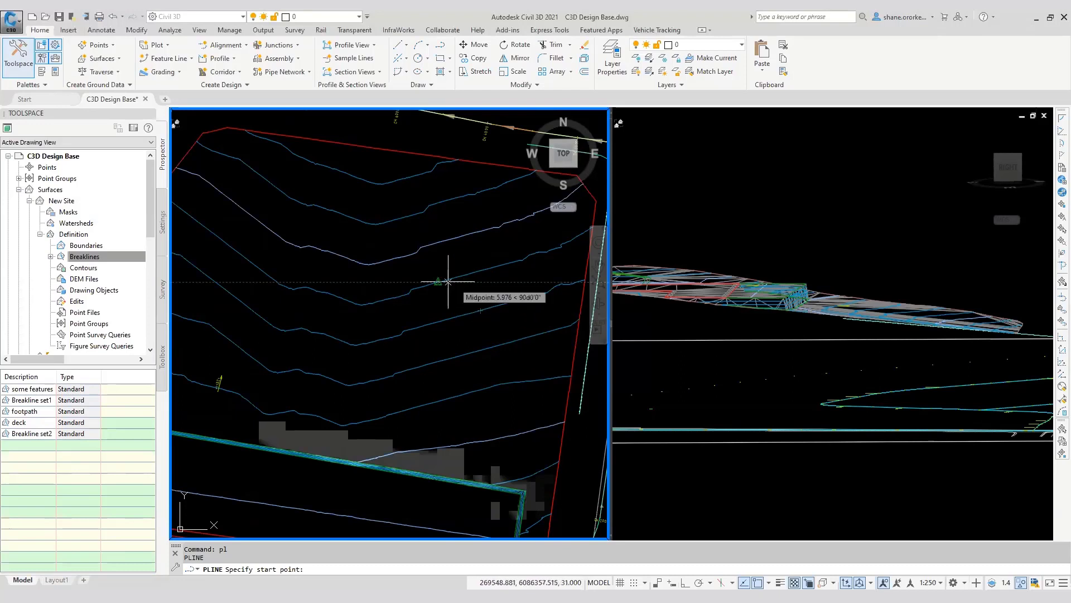
{"action": "left_click", "coordinate": [466, 333]}
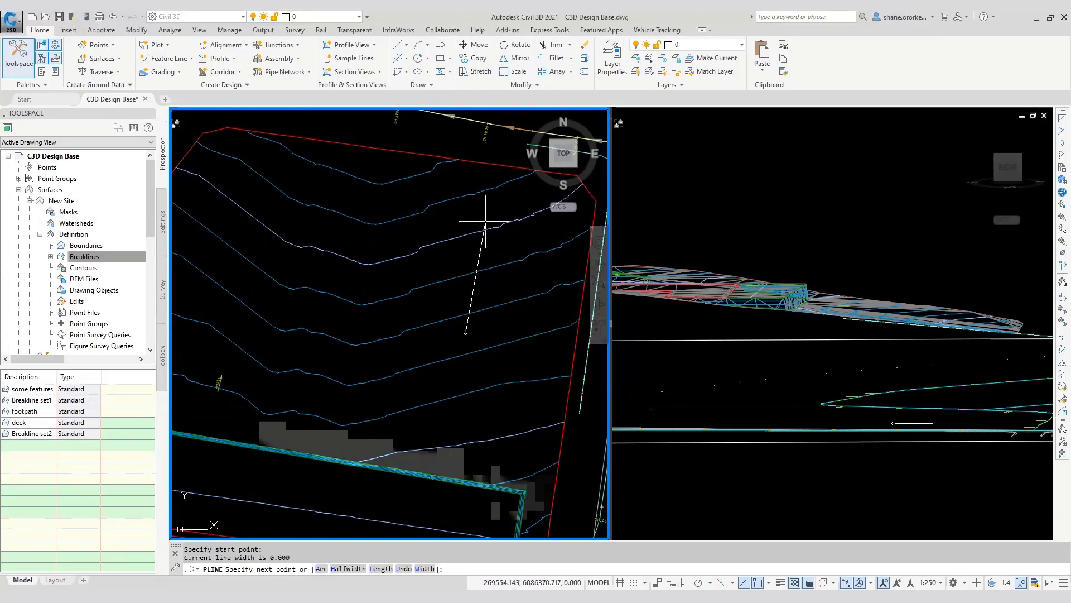
{"action": "left_click", "coordinate": [486, 243]}
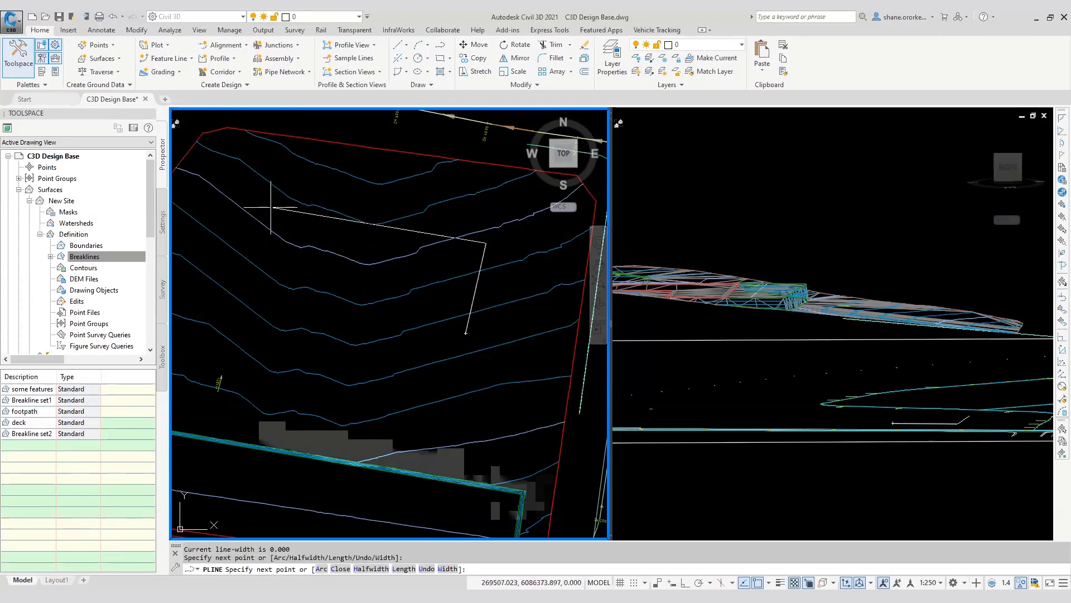
{"action": "left_click", "coordinate": [271, 208]}
{"action": "left_click", "coordinate": [222, 304]}
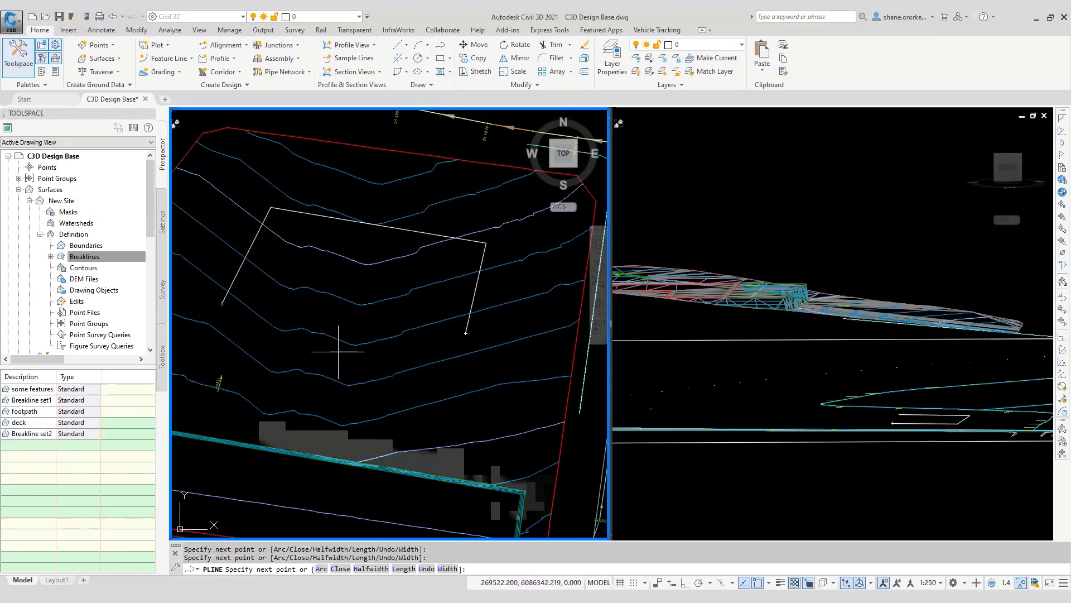
{"action": "left_click", "coordinate": [342, 328]}
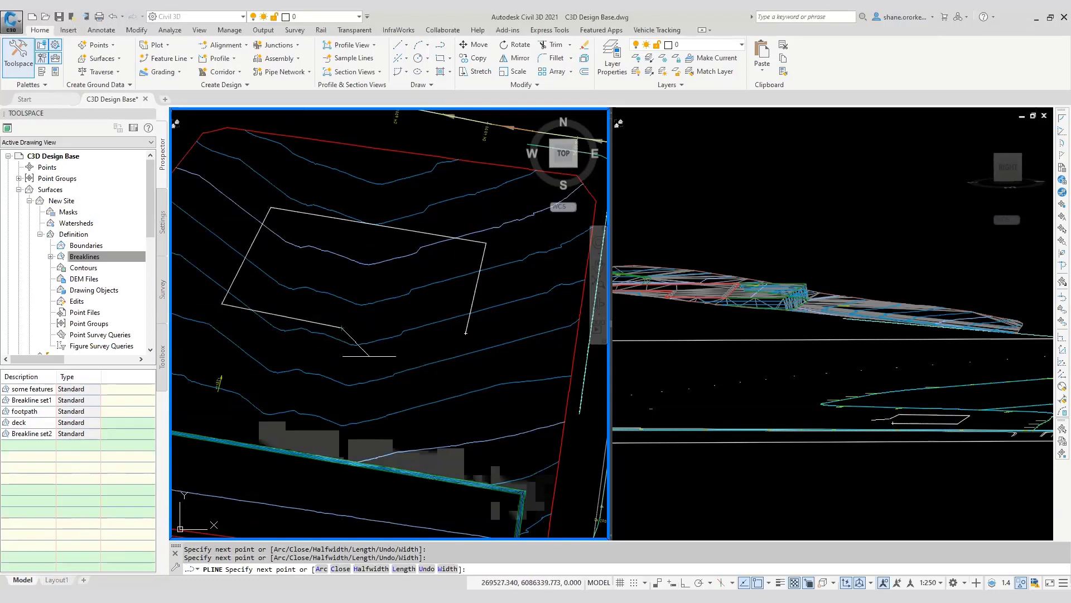
{"action": "type", "text": "cl"}
{"action": "key", "text": "Return"}
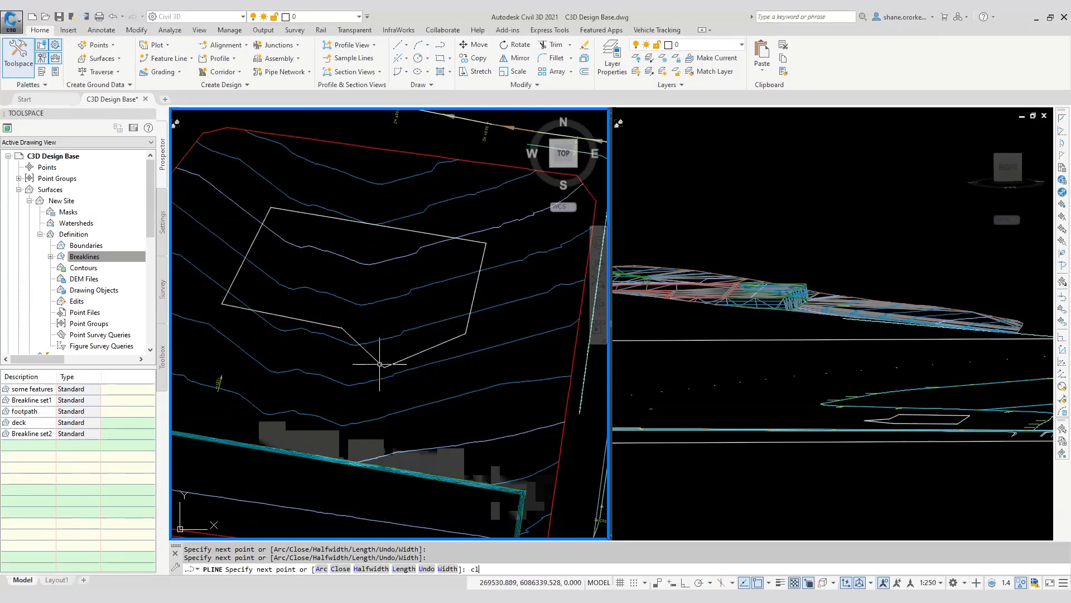
Convert the closed polyline into a Site 1 feature line named "Basin Bottom" with Primary Feature Line style and no level assignment
{"action": "middle_click_drag", "start_coordinate": [325, 297], "coordinate": [342, 296]}
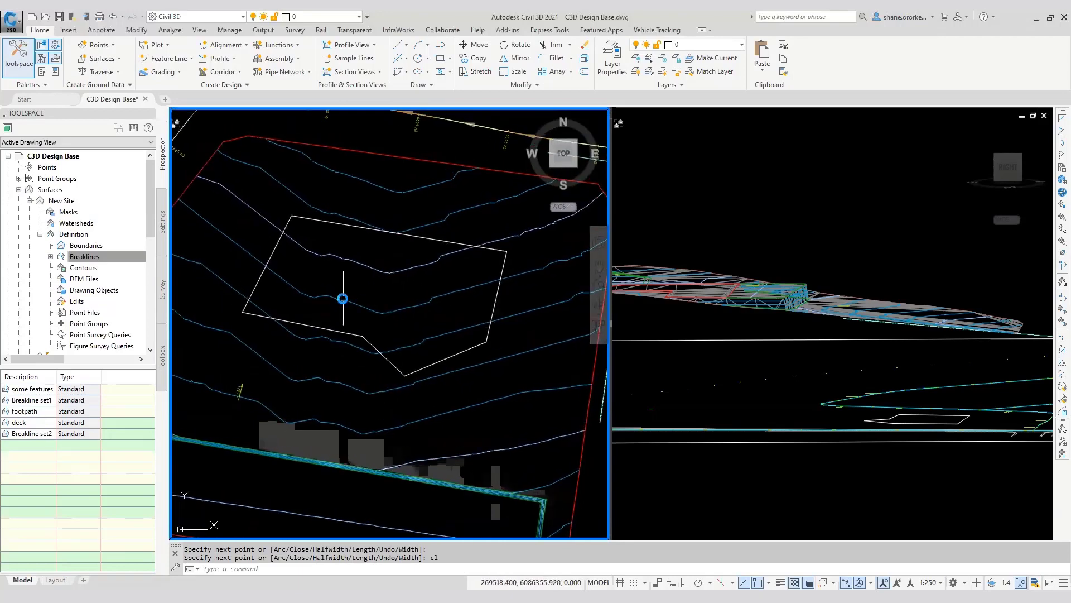
{"action": "scroll", "coordinate": [342, 296], "scroll_direction": "down", "scroll_amount": 3}
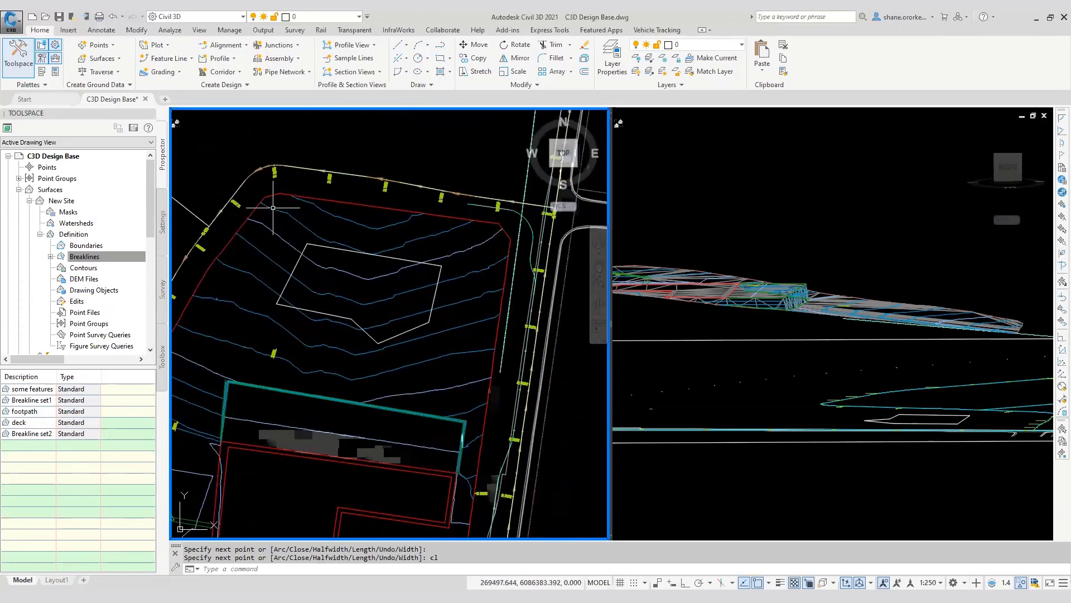
{"action": "left_click", "coordinate": [169, 60]}
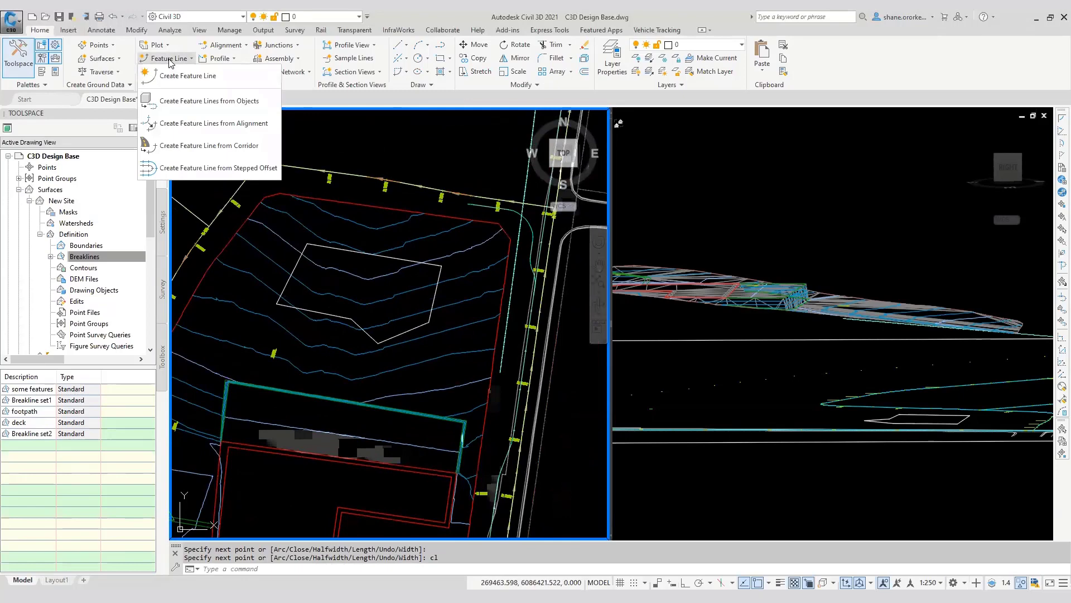
{"action": "left_click", "coordinate": [192, 102]}
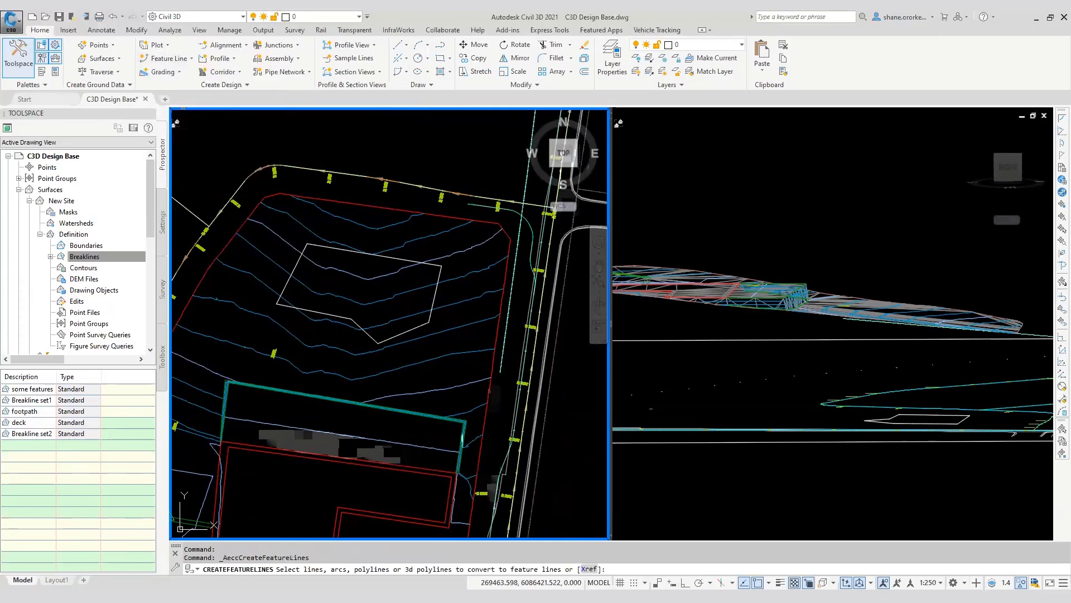
{"action": "left_click", "coordinate": [331, 314]}
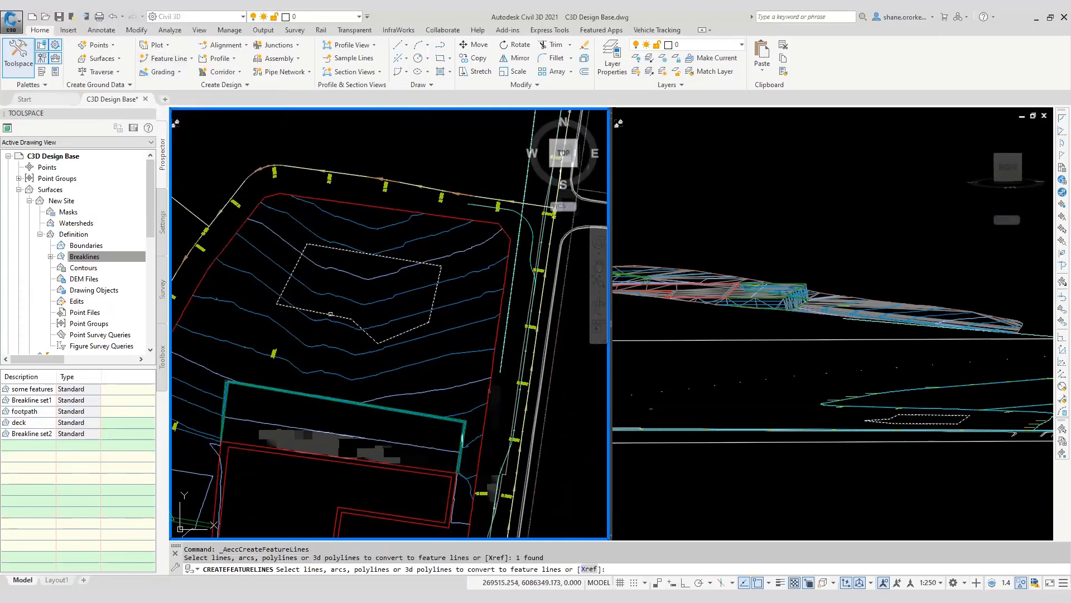
{"action": "key", "text": "Return"}
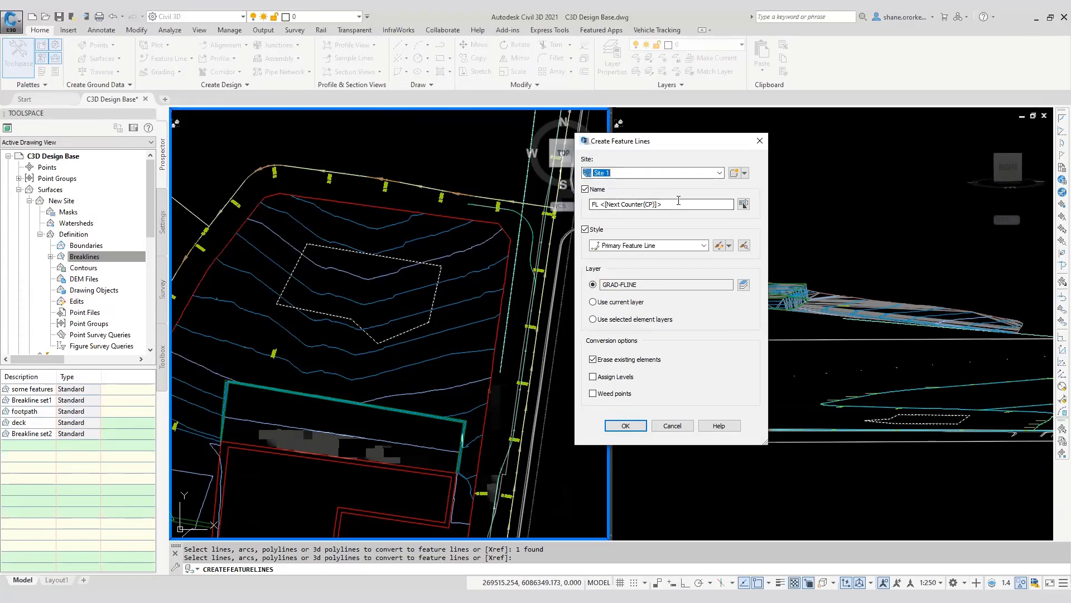
{"action": "left_click_drag", "start_coordinate": [731, 205], "coordinate": [530, 209]}
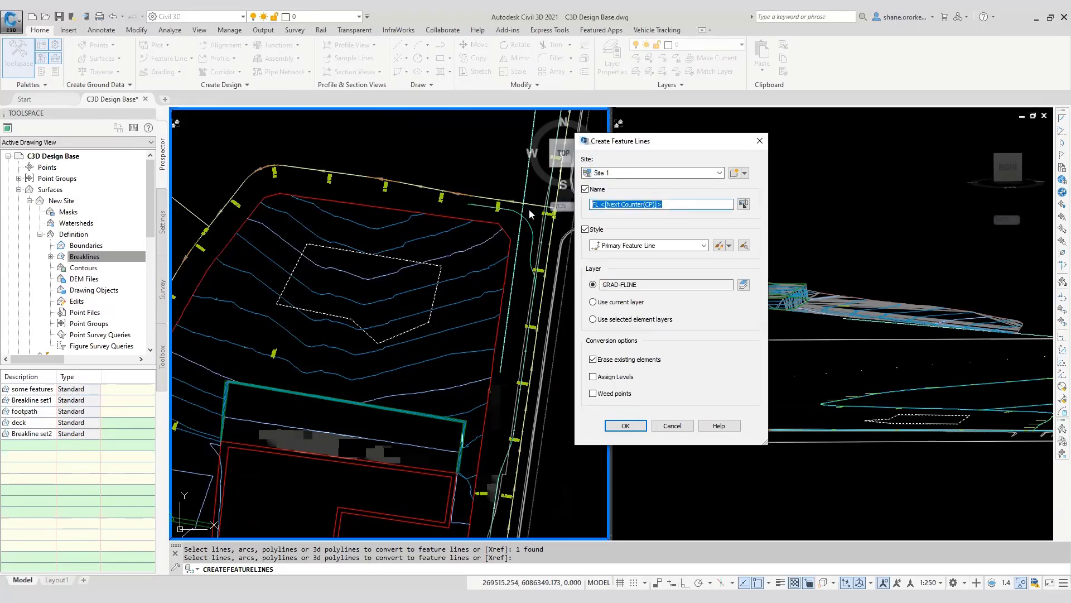
{"action": "type", "text": "Basin Bottom"}
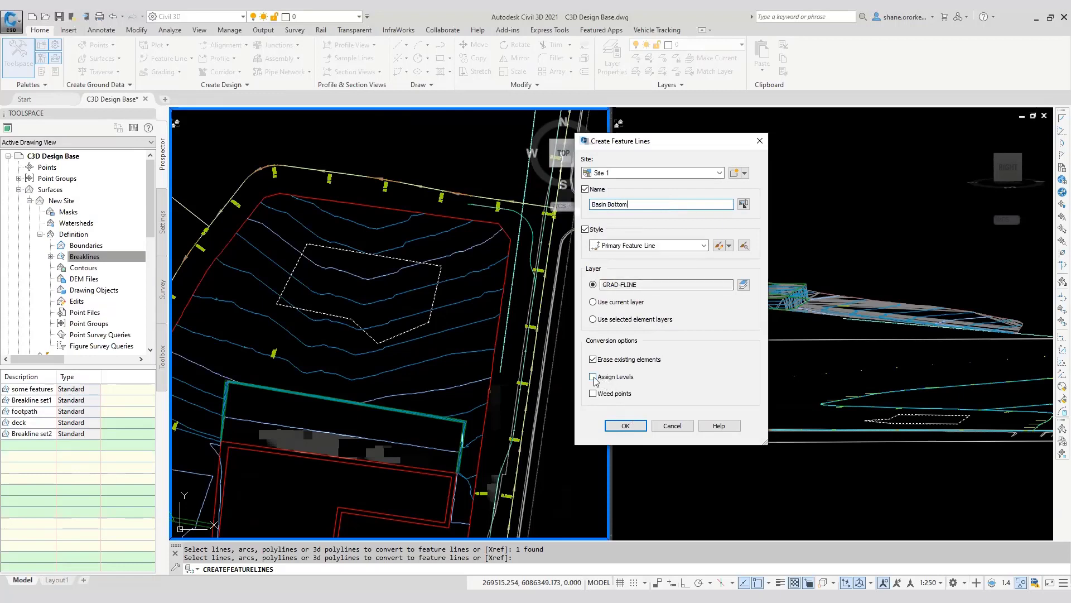
{"action": "left_click", "coordinate": [626, 426]}
Set the levels of all Basin Bottom feature line points to 30 m in the Level Editor
{"action": "scroll", "coordinate": [362, 279], "scroll_direction": "up", "scroll_amount": 4}
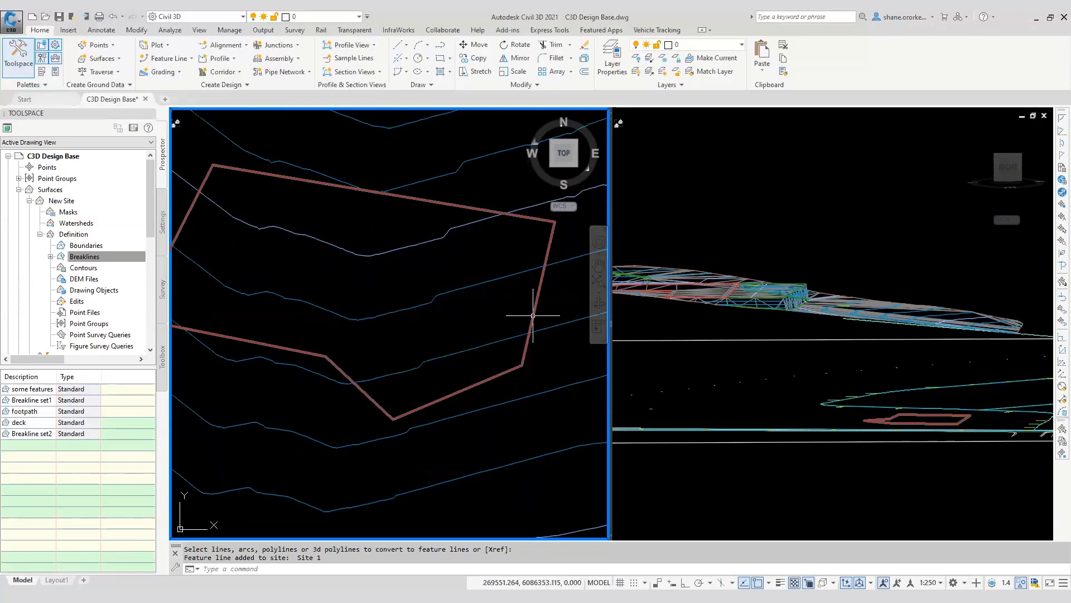
{"action": "left_click", "coordinate": [527, 319]}
{"action": "right_click", "coordinate": [383, 283]}
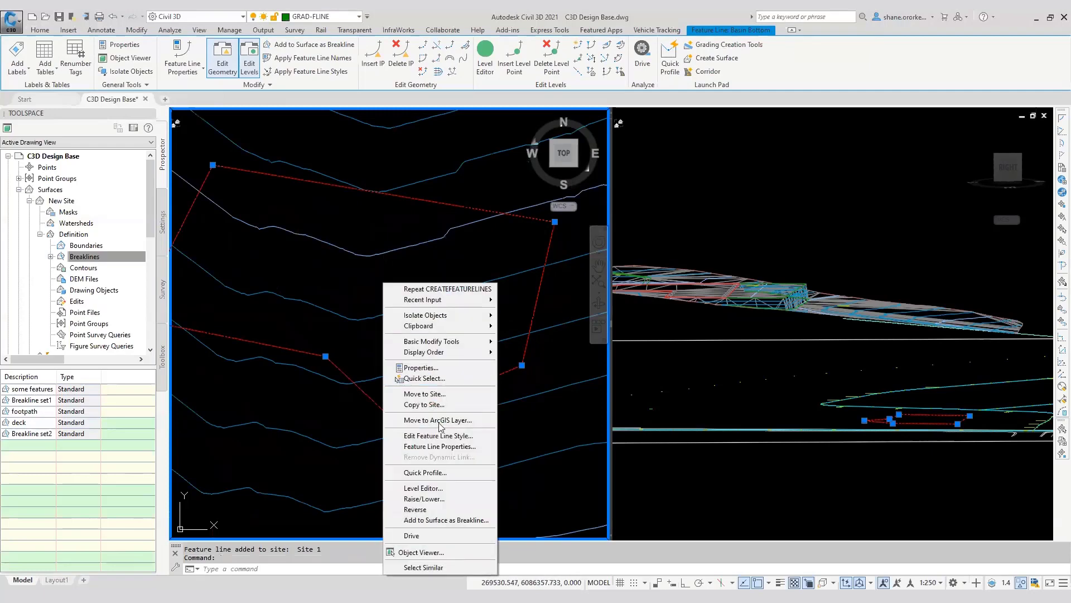
{"action": "left_click", "coordinate": [437, 488]}
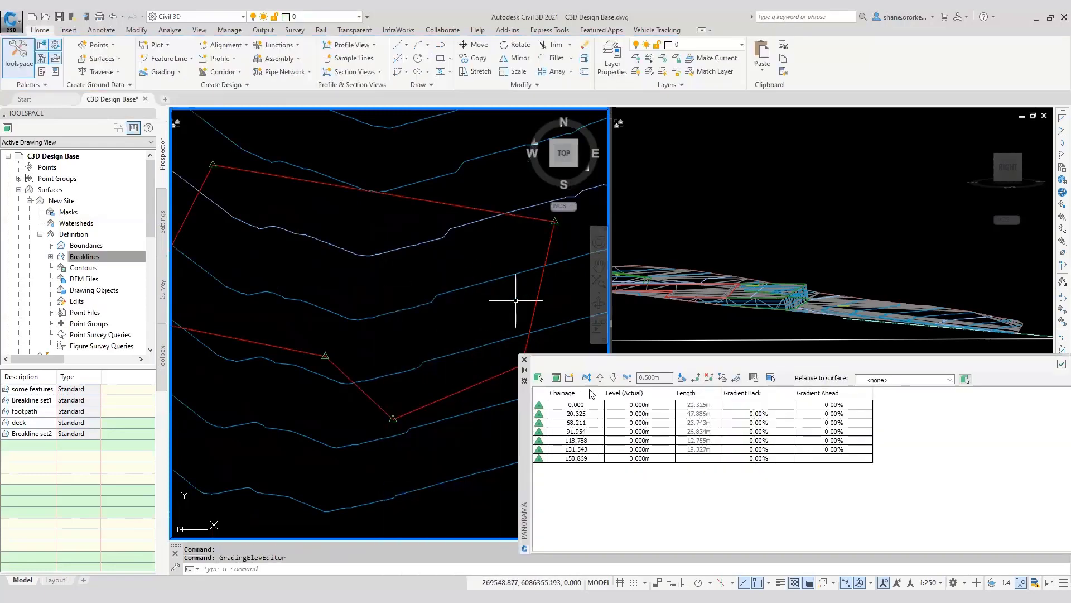
{"action": "left_click", "coordinate": [576, 459], "text": "shift"}
{"action": "left_click", "coordinate": [639, 404]}
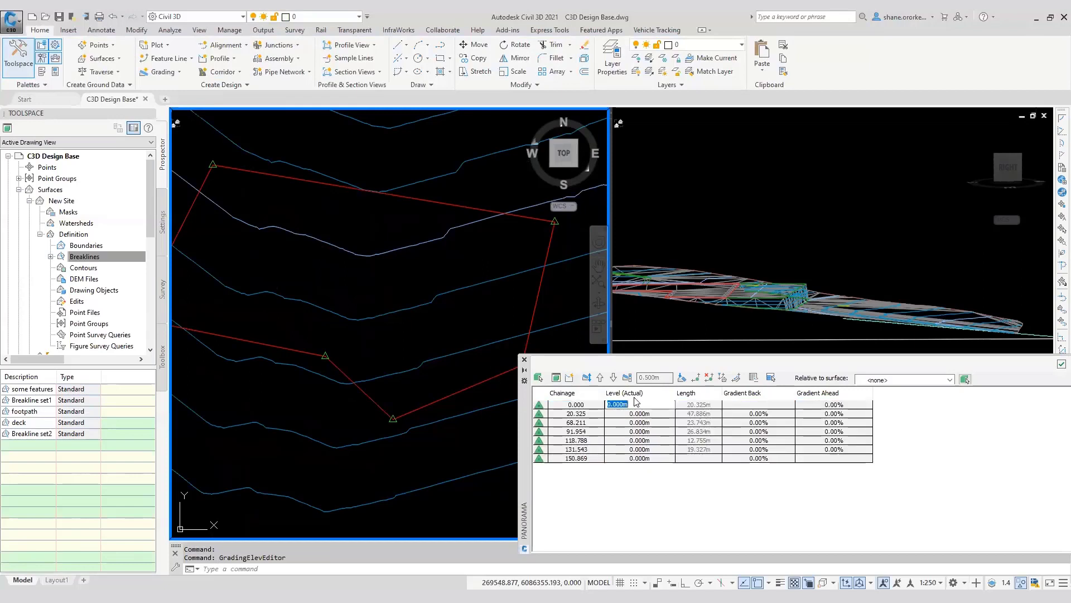
{"action": "type", "text": "30"}
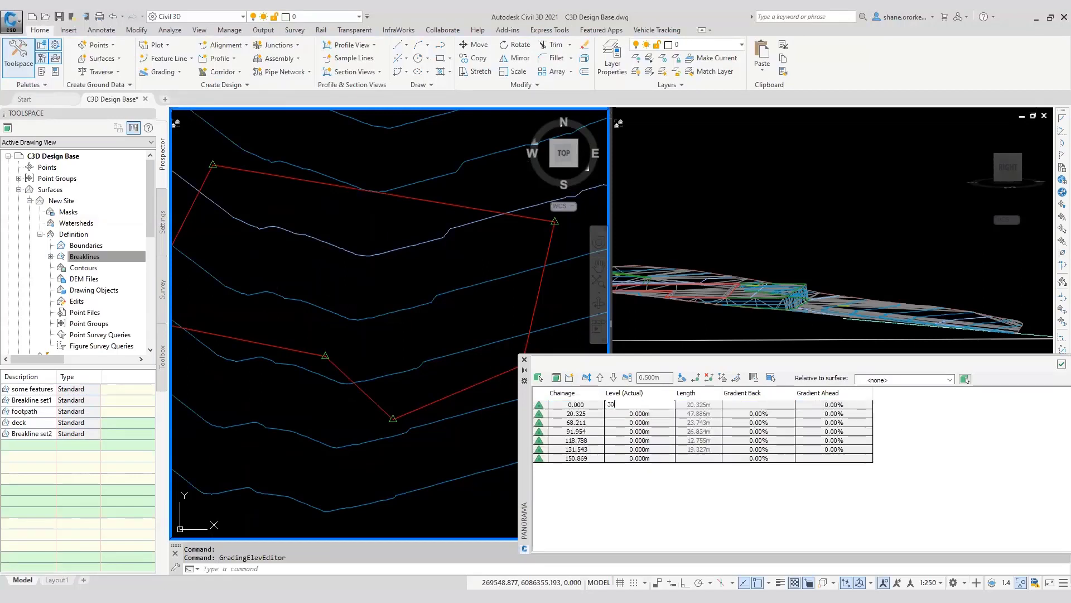
{"action": "key", "text": "Return"}
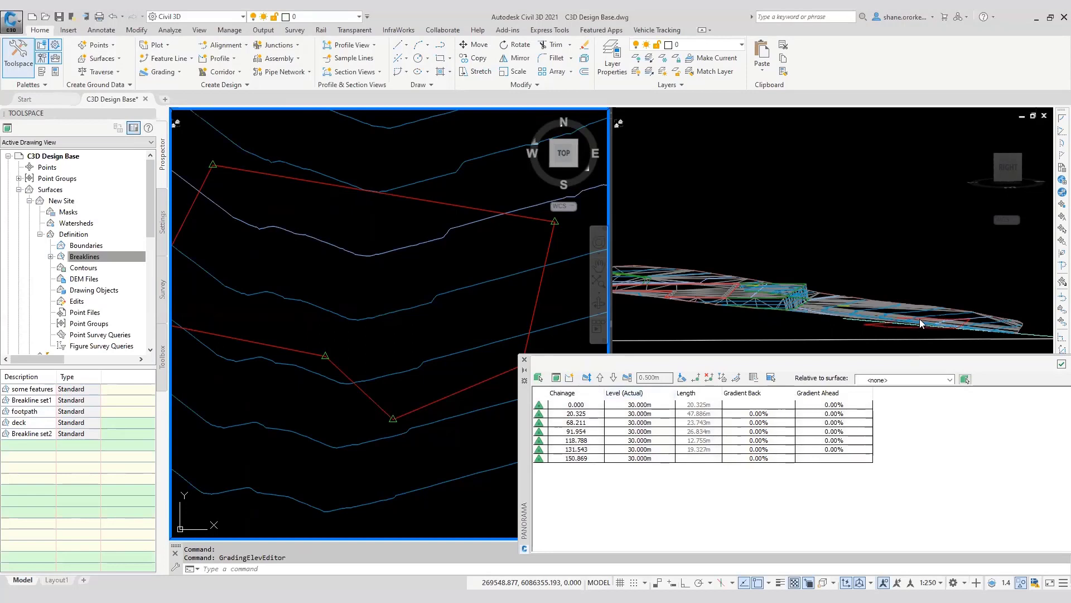
Set the levels of all Basin Bottom feature line points to 32 m and close the Level Editor
{"action": "left_click", "coordinate": [636, 406]}
{"action": "left_click", "coordinate": [646, 458], "text": "shift"}
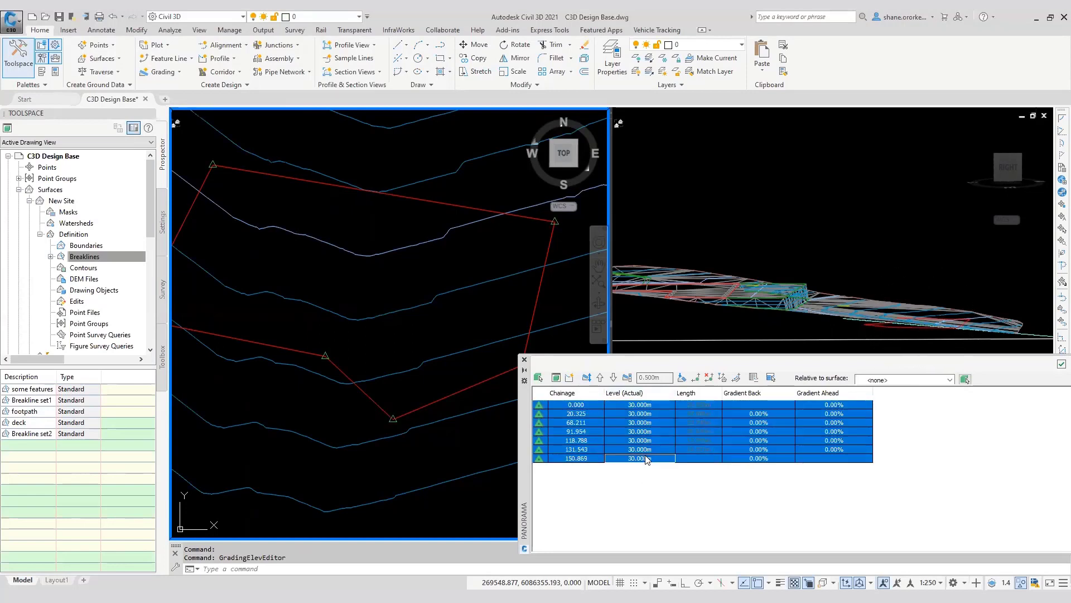
{"action": "type", "text": "32"}
{"action": "key", "text": "Return"}
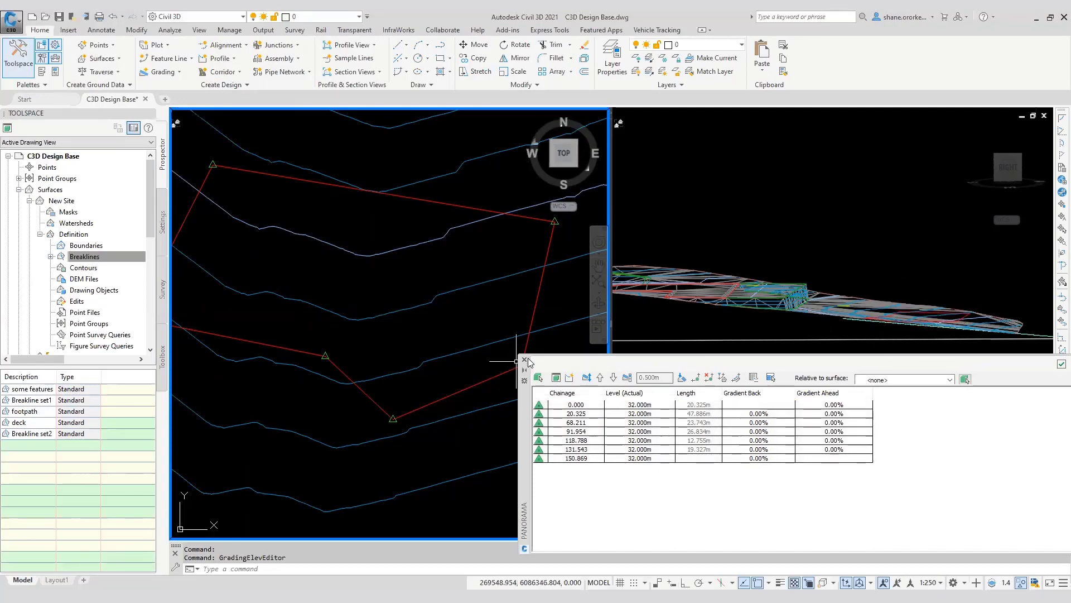
{"action": "left_click", "coordinate": [524, 360]}
{"action": "scroll", "coordinate": [477, 379], "scroll_direction": "down", "scroll_amount": 5}
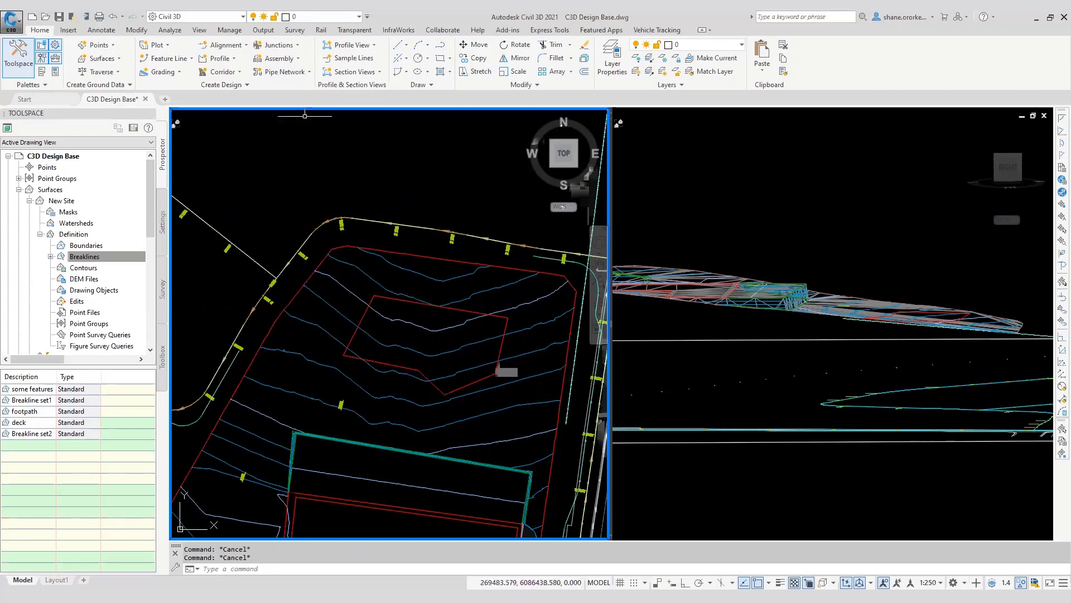
Collapse the New Site surface's definition tree and open the Grading Creation Tools
{"action": "left_click", "coordinate": [29, 202]}
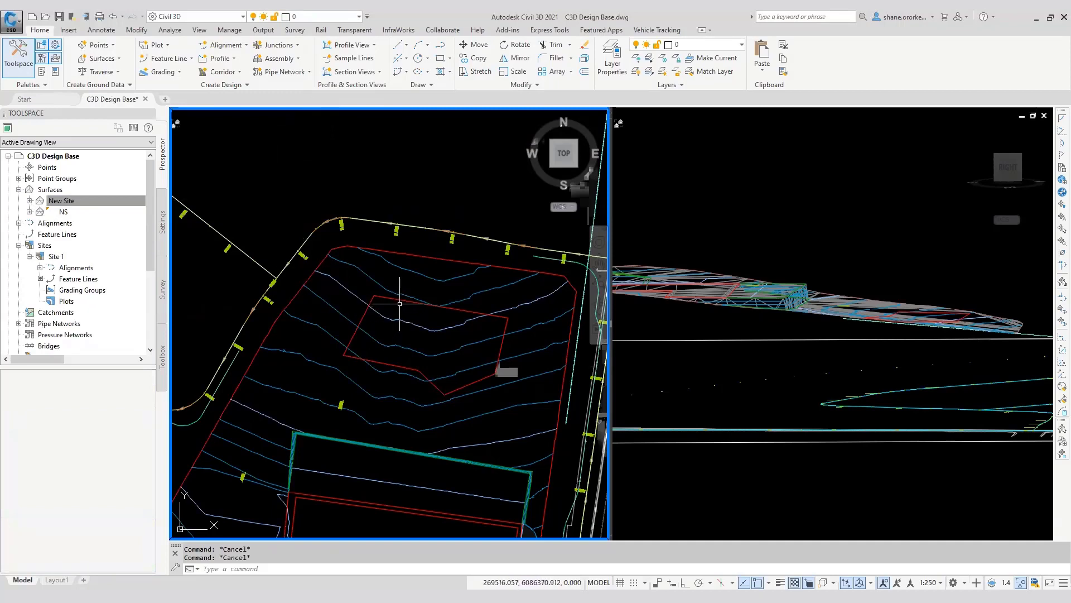
{"action": "left_click", "coordinate": [179, 74]}
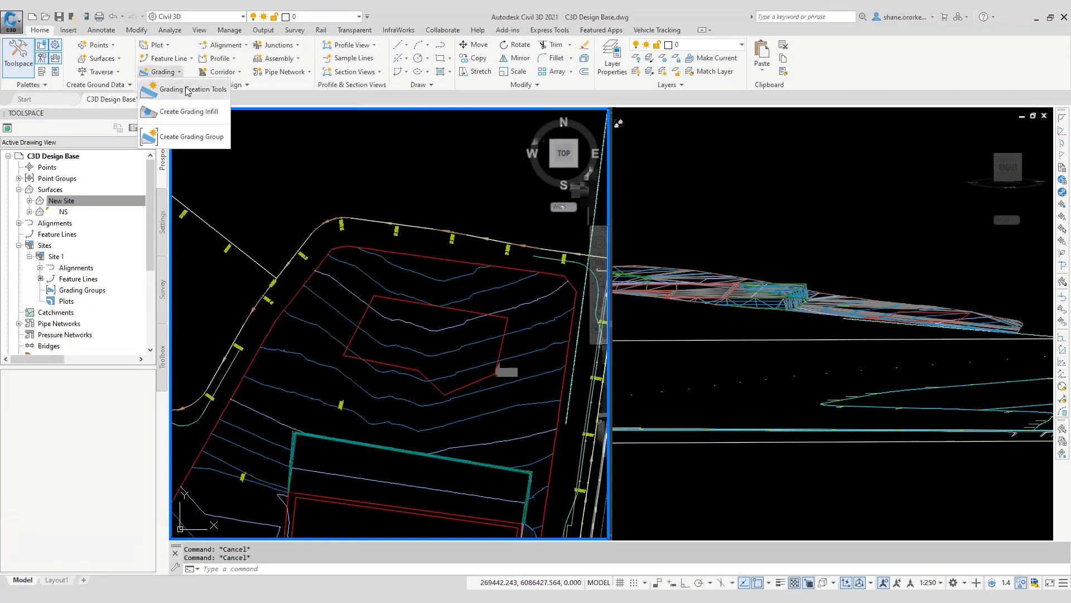
{"action": "left_click", "coordinate": [186, 91]}
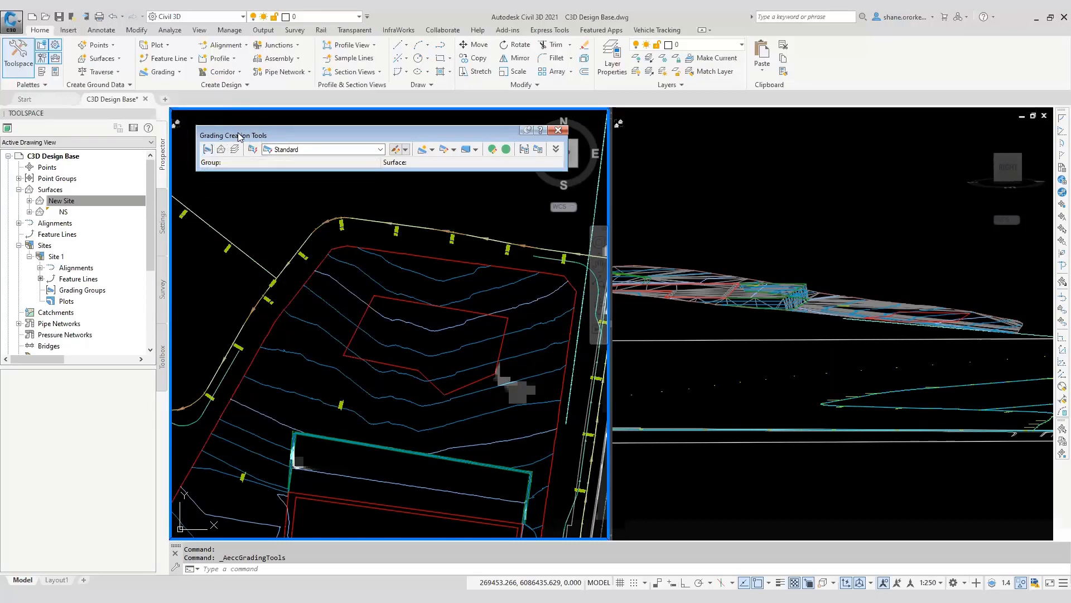
{"action": "left_click_drag", "start_coordinate": [239, 136], "coordinate": [245, 130]}
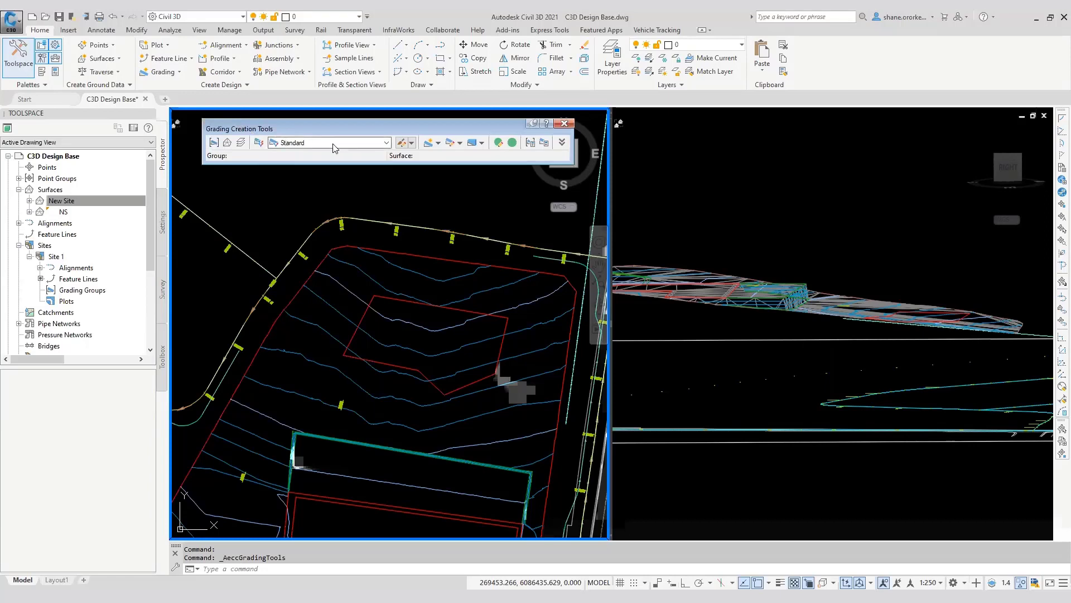
{"action": "left_click", "coordinate": [386, 143]}
{"action": "left_click", "coordinate": [386, 143]}
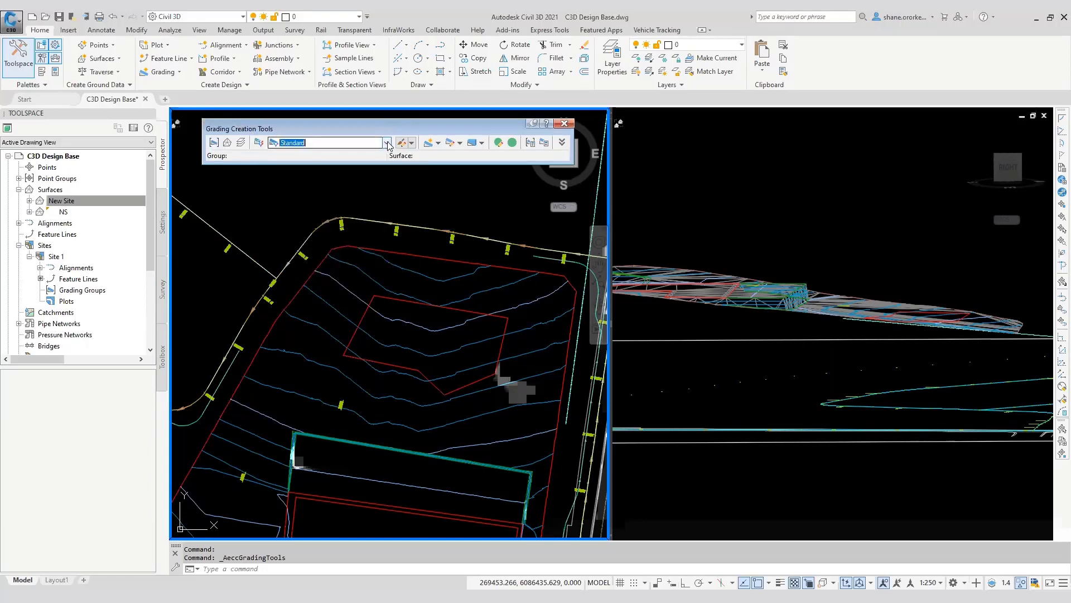
Create a grading group named "Basin" with automatic surface creation, Contours - Design 1m style and NS as the volume base surface
{"action": "left_click", "coordinate": [212, 143]}
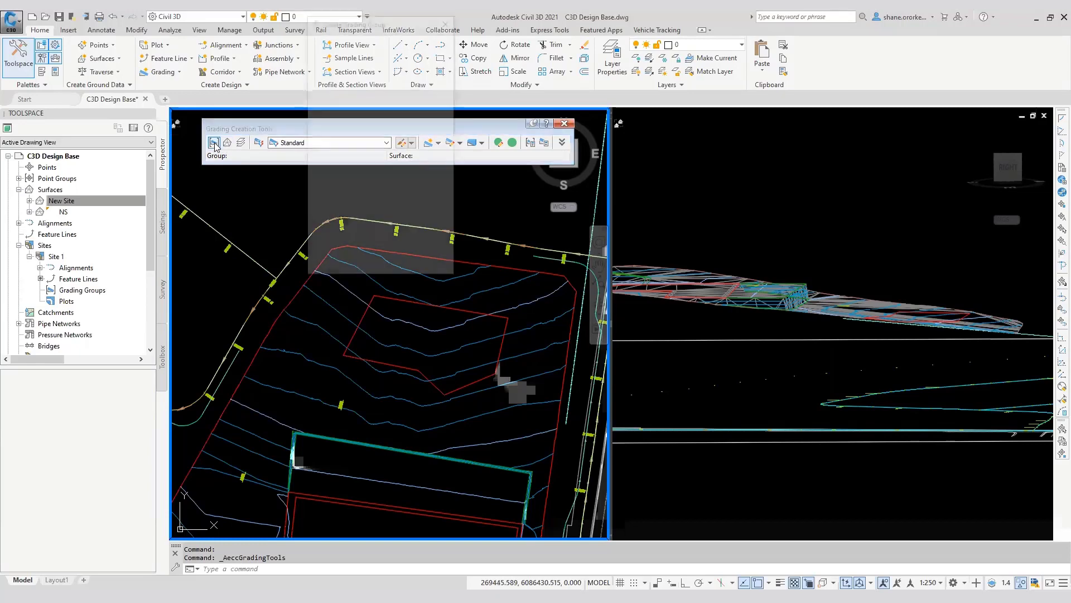
{"action": "left_click_drag", "start_coordinate": [353, 22], "coordinate": [636, 161]}
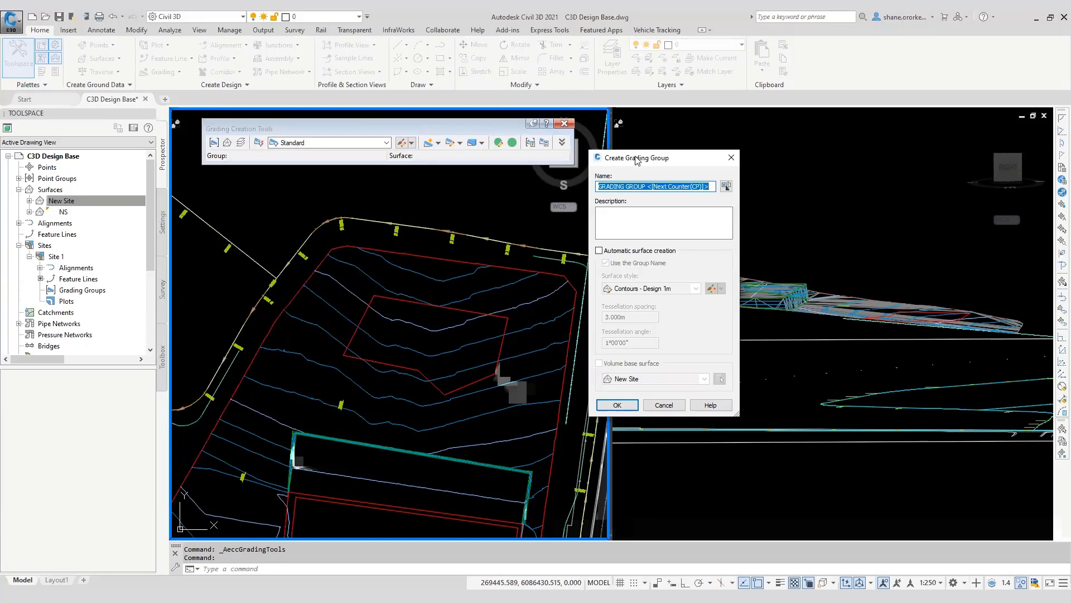
{"action": "type", "text": "Basin"}
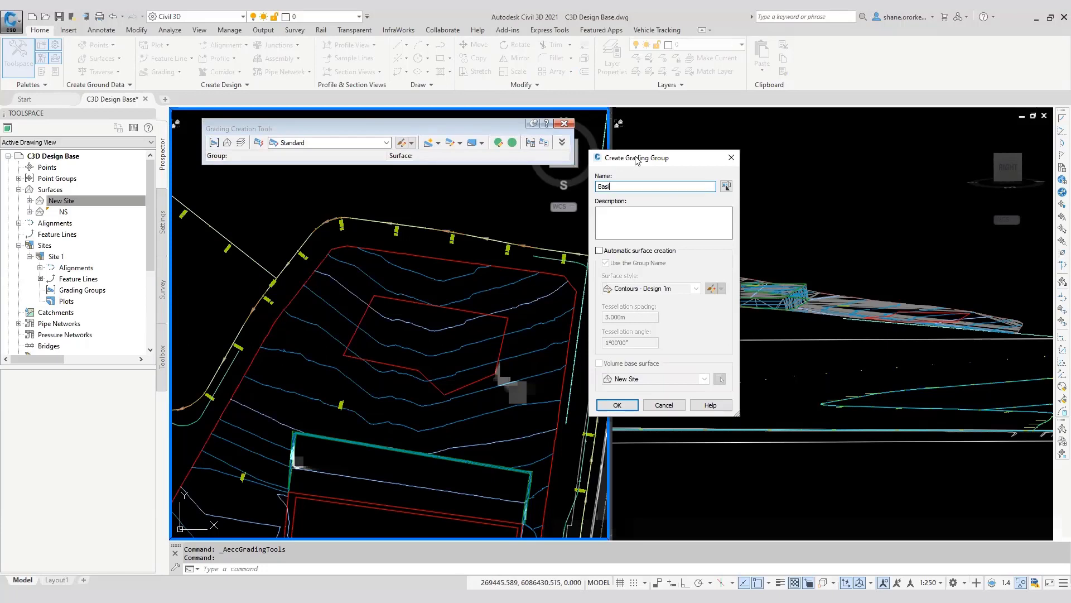
{"action": "left_click", "coordinate": [600, 251]}
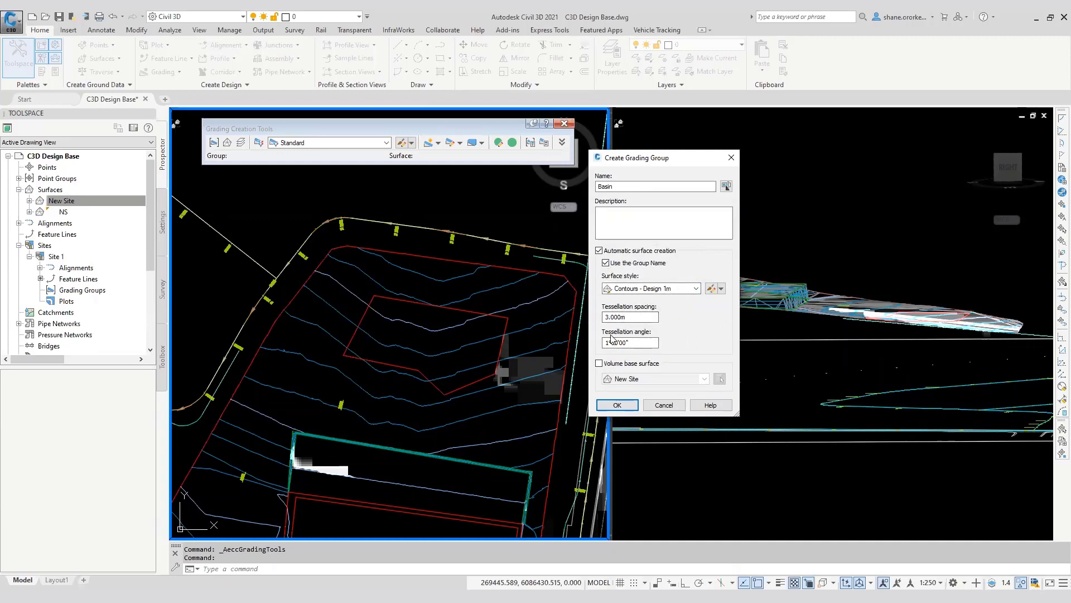
{"action": "left_click", "coordinate": [599, 363]}
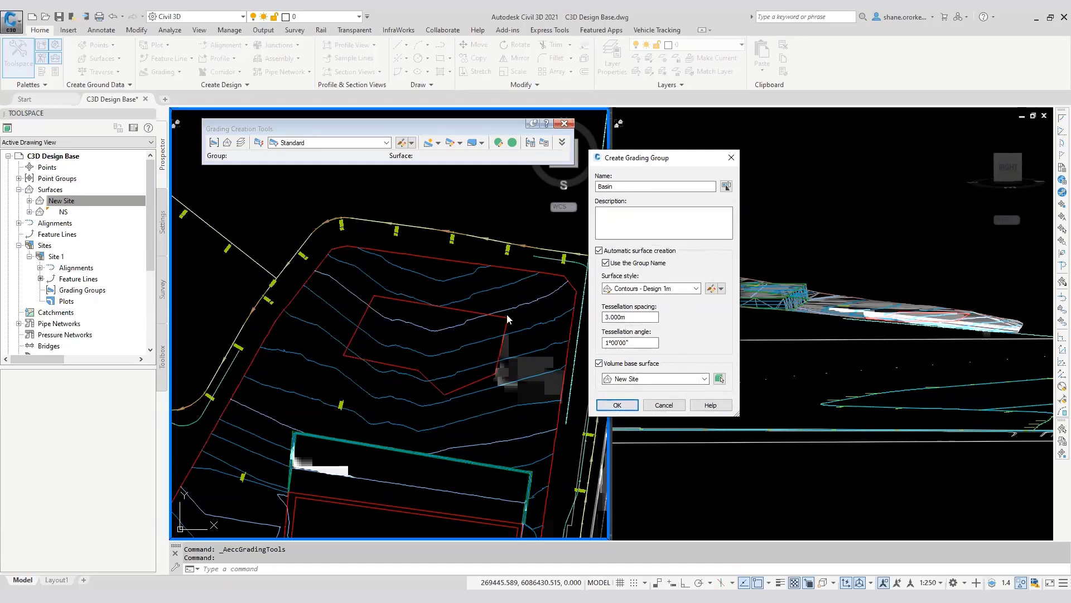
{"action": "left_click", "coordinate": [689, 379]}
{"action": "left_click", "coordinate": [629, 399]}
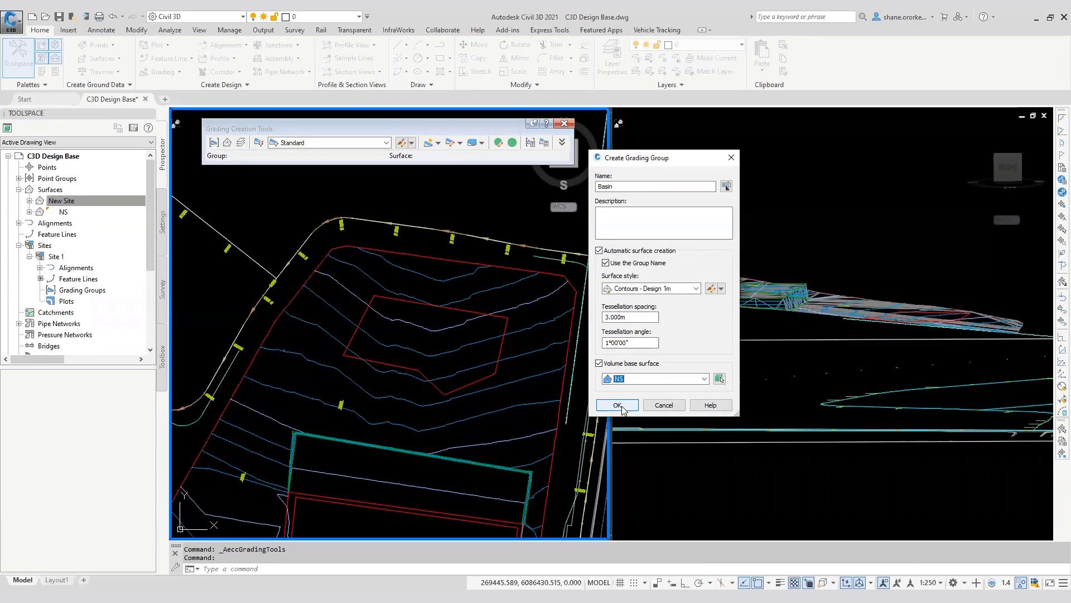
{"action": "left_click", "coordinate": [621, 406]}
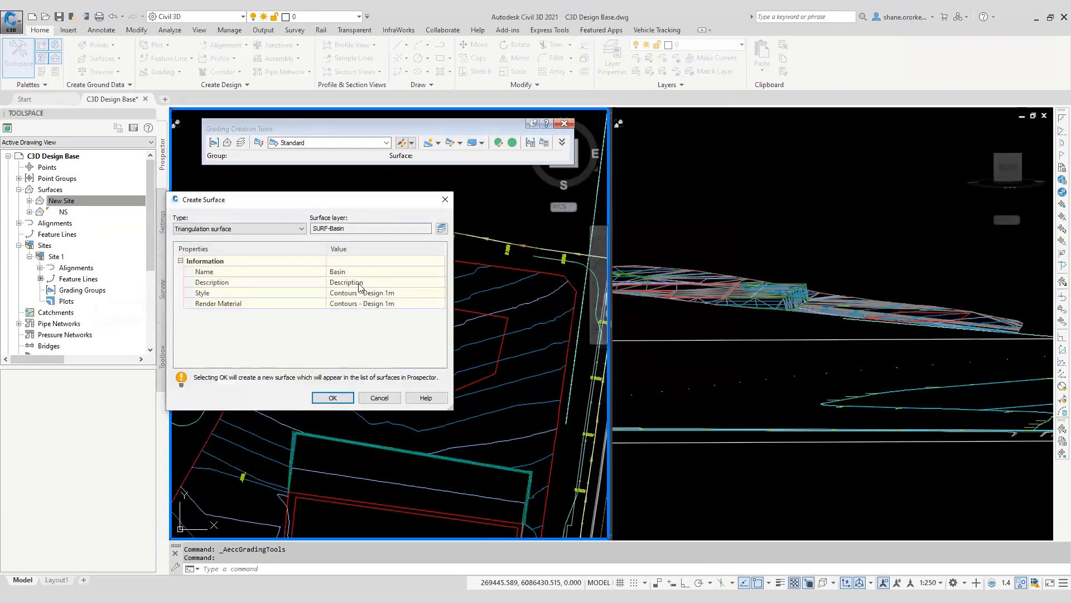
{"action": "left_click", "coordinate": [332, 397]}
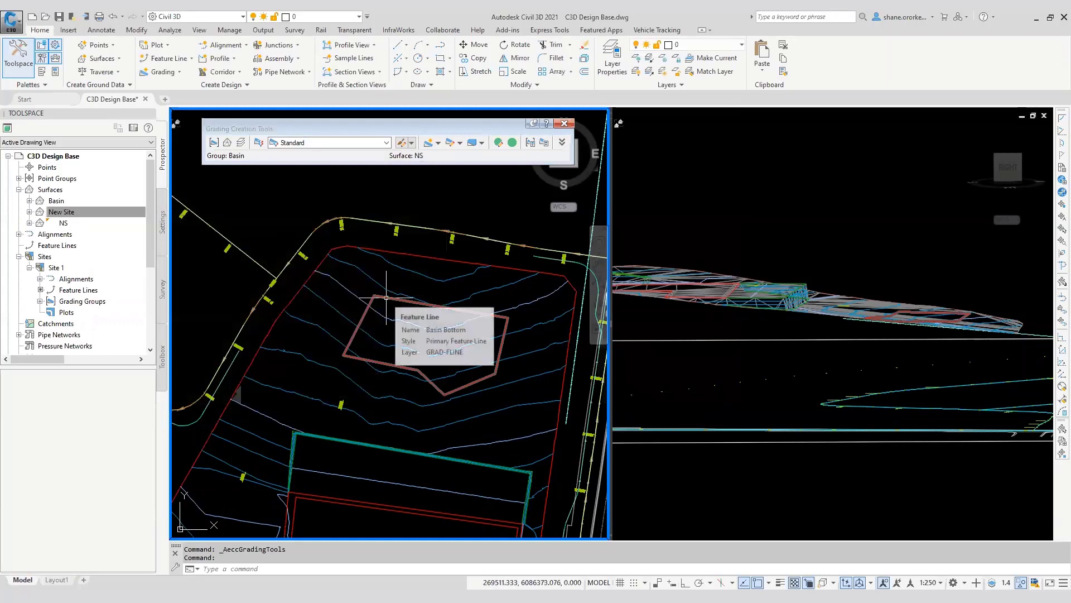
Check the Basin surface's definition properties and examine the basin outline against the site slope in the side view
{"action": "left_click", "coordinate": [51, 214]}
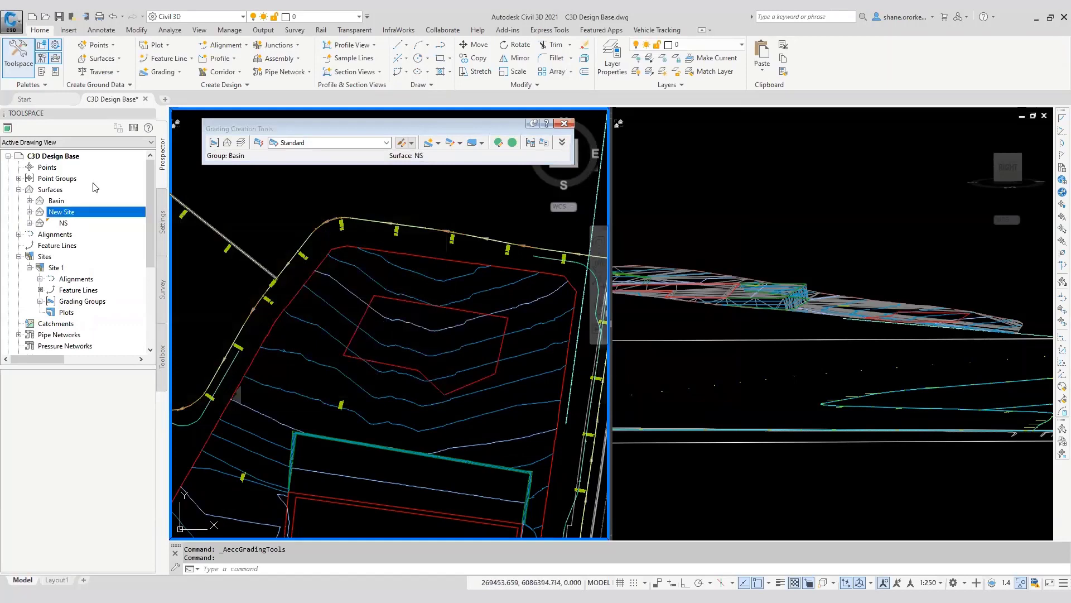
{"action": "right_click", "coordinate": [53, 202]}
{"action": "left_click", "coordinate": [100, 272]}
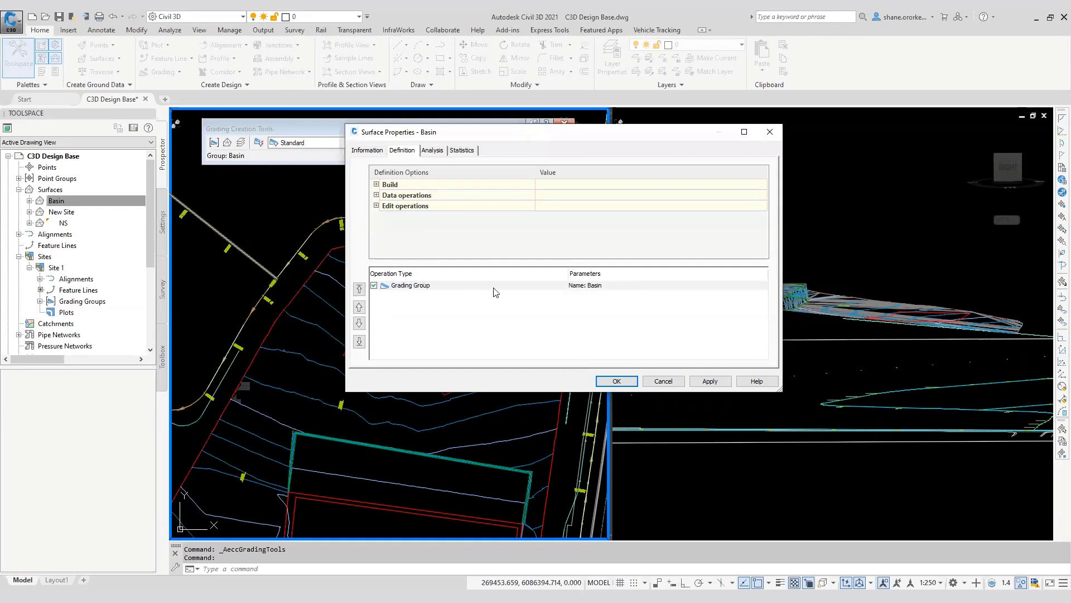
{"action": "left_click", "coordinate": [666, 381]}
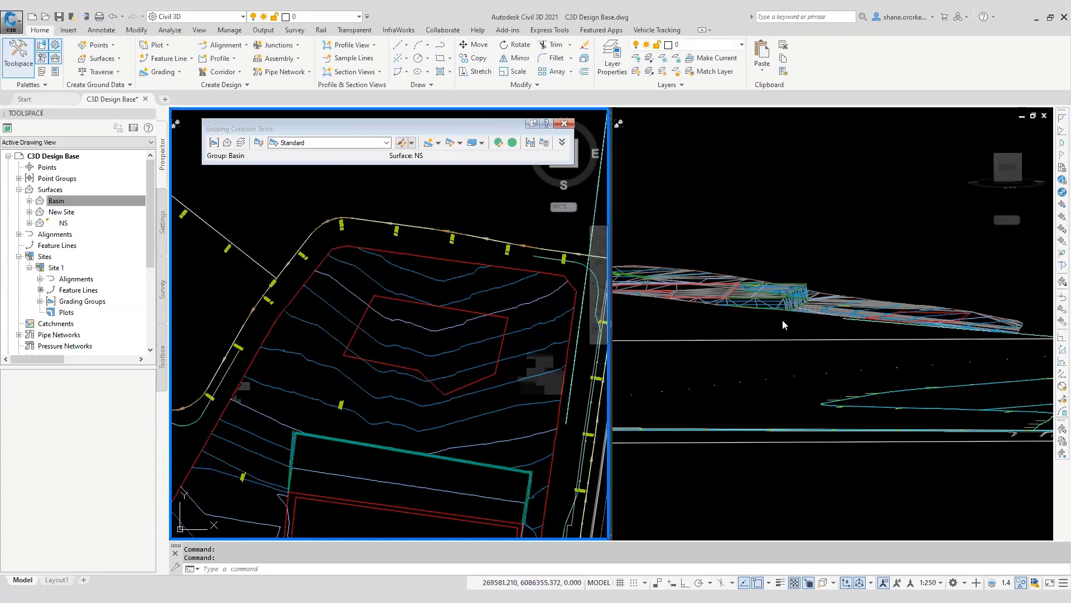
{"action": "scroll", "coordinate": [908, 311], "scroll_direction": "up", "scroll_amount": 1}
{"action": "left_click", "coordinate": [925, 334]}
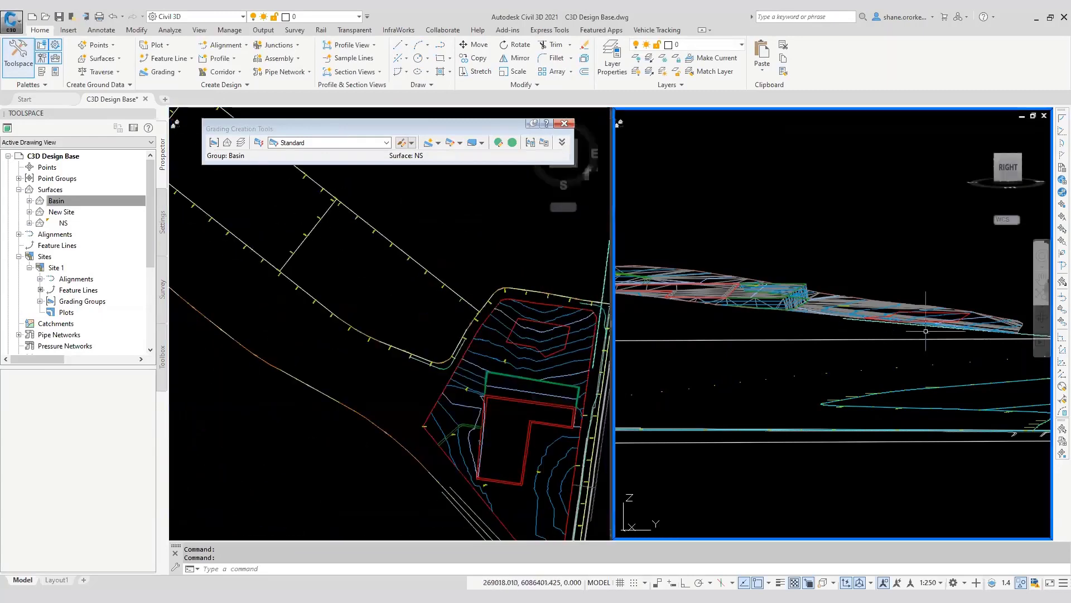
{"action": "scroll", "coordinate": [931, 310], "scroll_direction": "up", "scroll_amount": 4}
{"action": "middle_click_drag", "start_coordinate": [857, 336], "coordinate": [870, 306]}
{"action": "scroll", "coordinate": [870, 306], "scroll_direction": "down", "scroll_amount": 3}
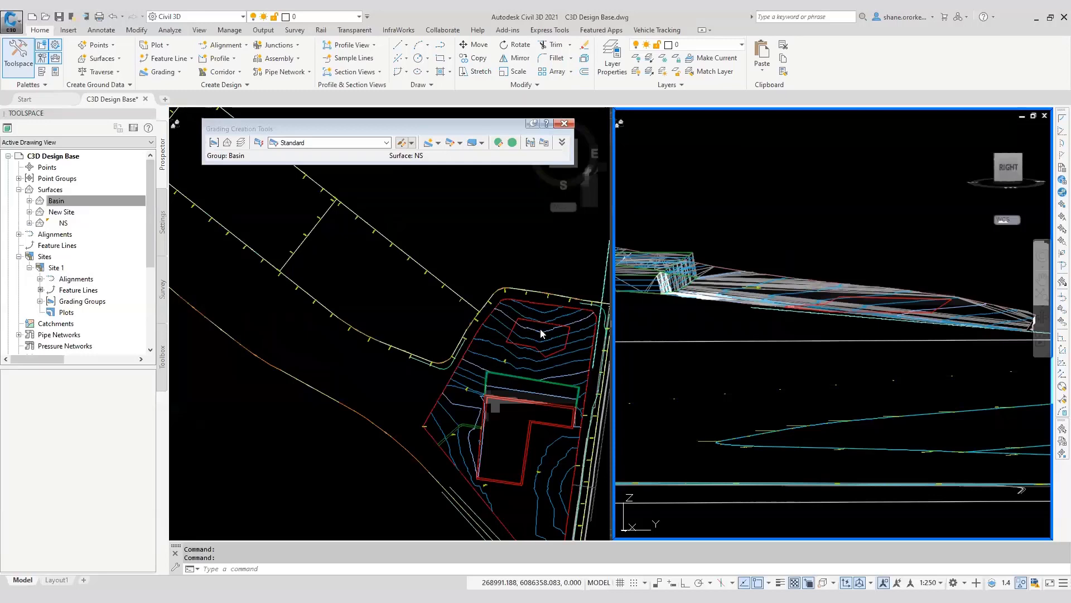
Select the Offset by Slope grading criteria and review its target, distance and slope settings
{"action": "left_click", "coordinate": [387, 143]}
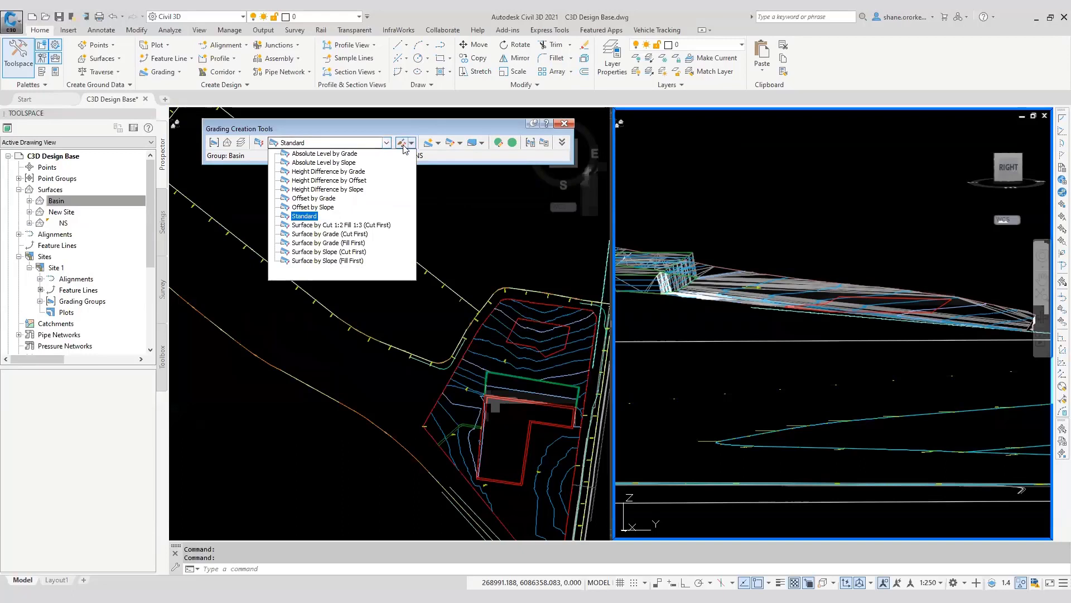
{"action": "key", "text": "ctrl"}
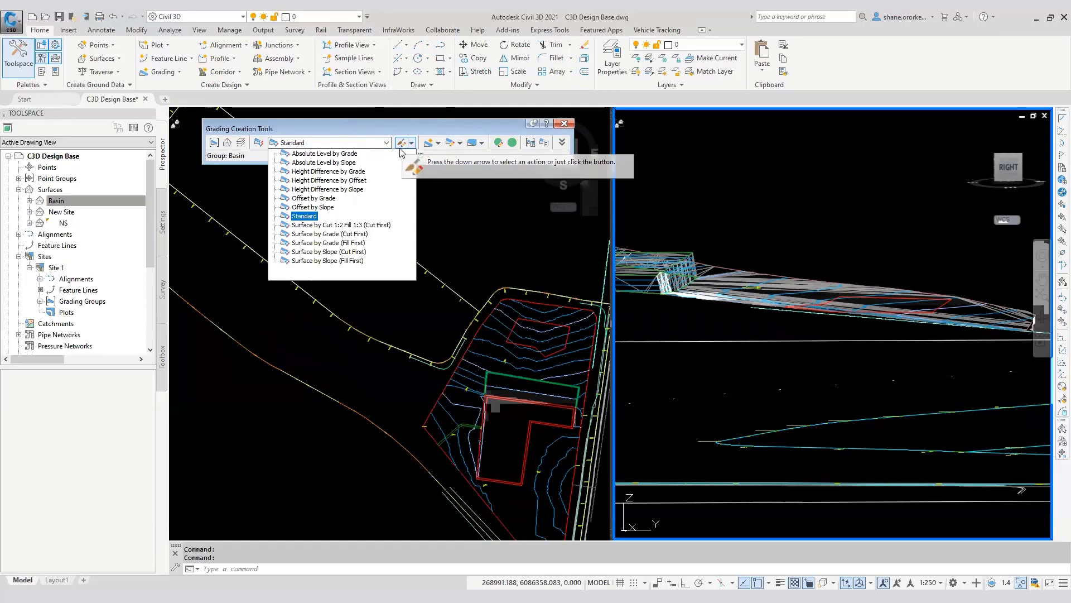
{"action": "left_click", "coordinate": [307, 207]}
{"action": "left_click", "coordinate": [403, 143]}
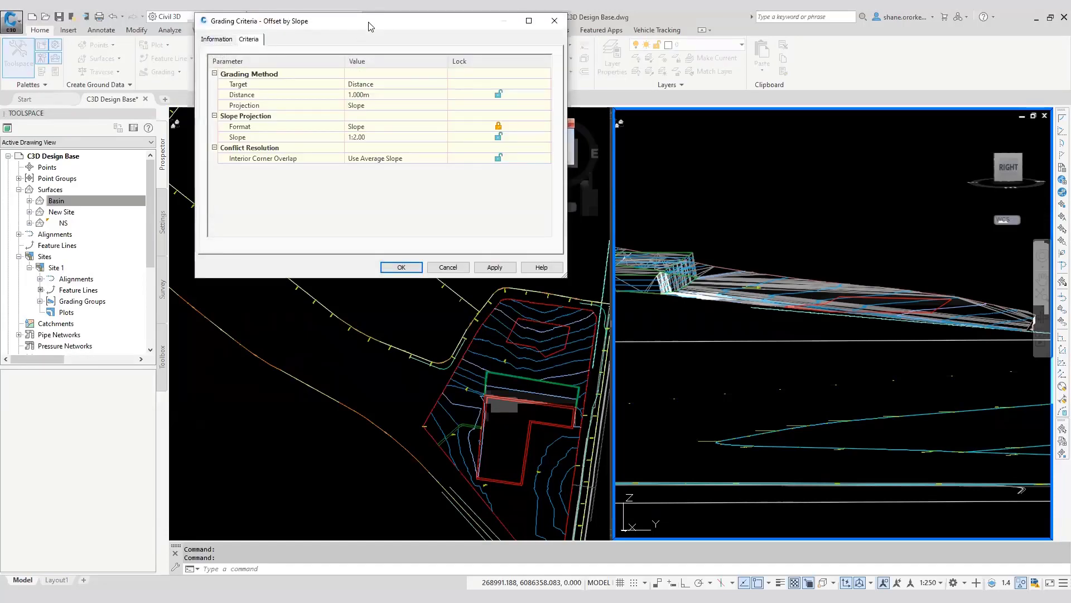
{"action": "left_click_drag", "start_coordinate": [368, 26], "coordinate": [648, 125]}
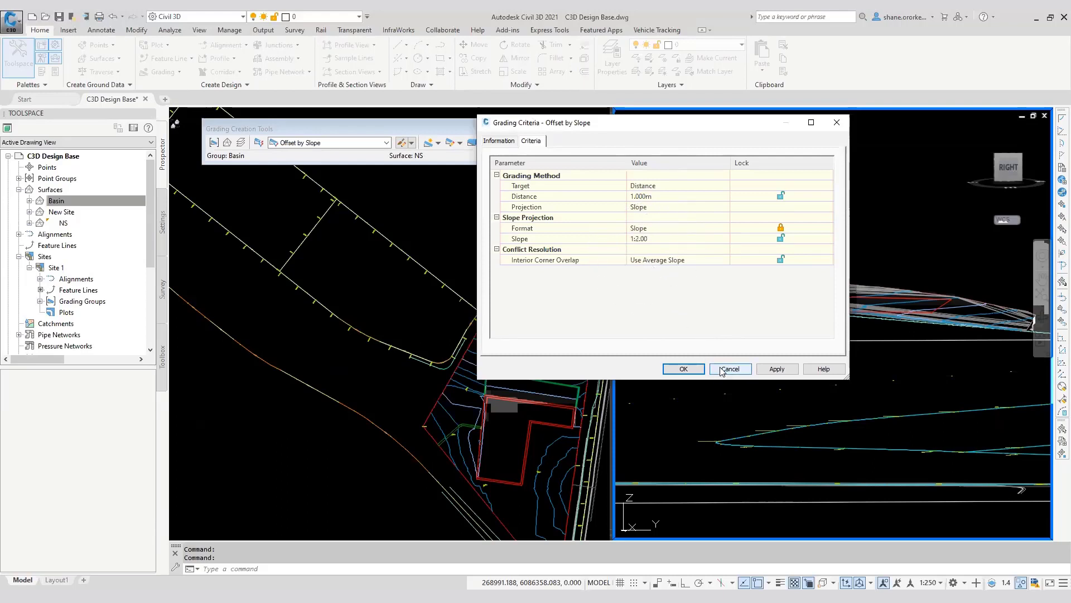
{"action": "left_click", "coordinate": [685, 368]}
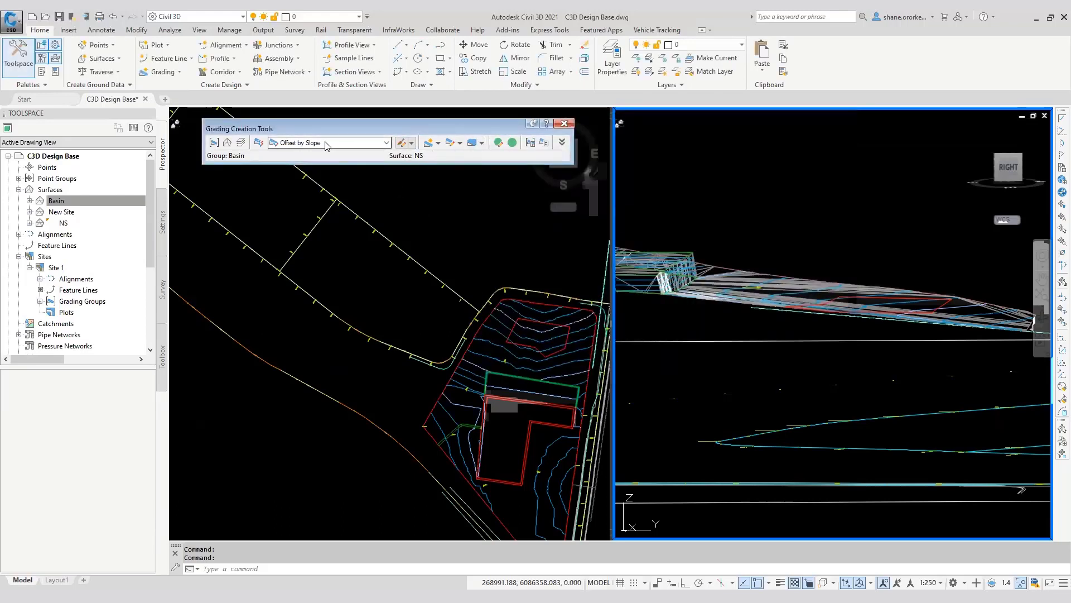
Choose the Height Difference by Slope grading criteria and accept its parameters with a 1.000 m relative level and 1:2.00 slope
{"action": "left_click", "coordinate": [386, 143]}
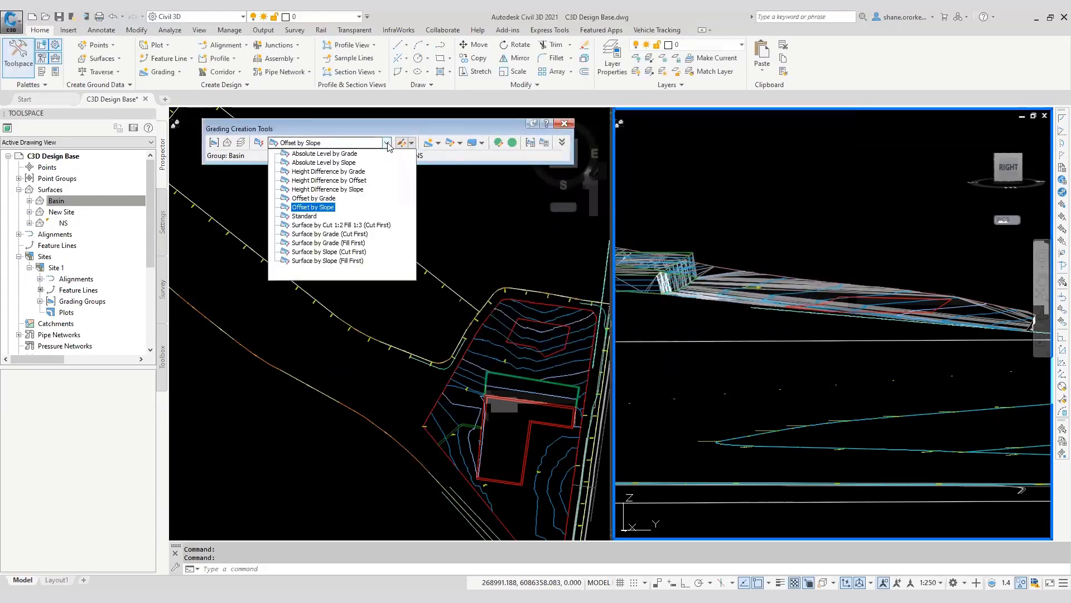
{"action": "left_click", "coordinate": [338, 189]}
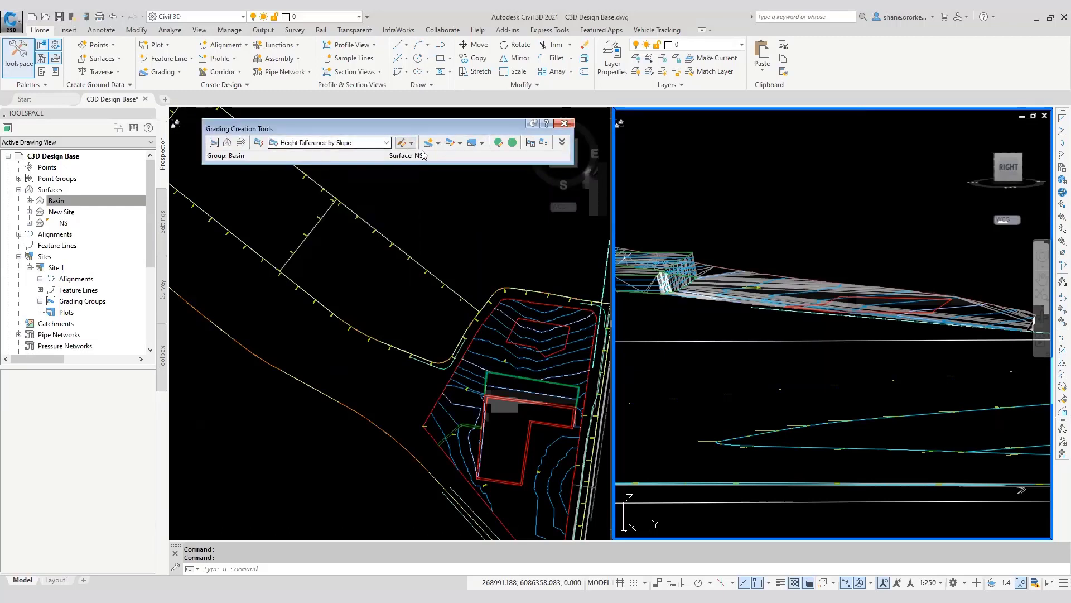
{"action": "left_click", "coordinate": [405, 145]}
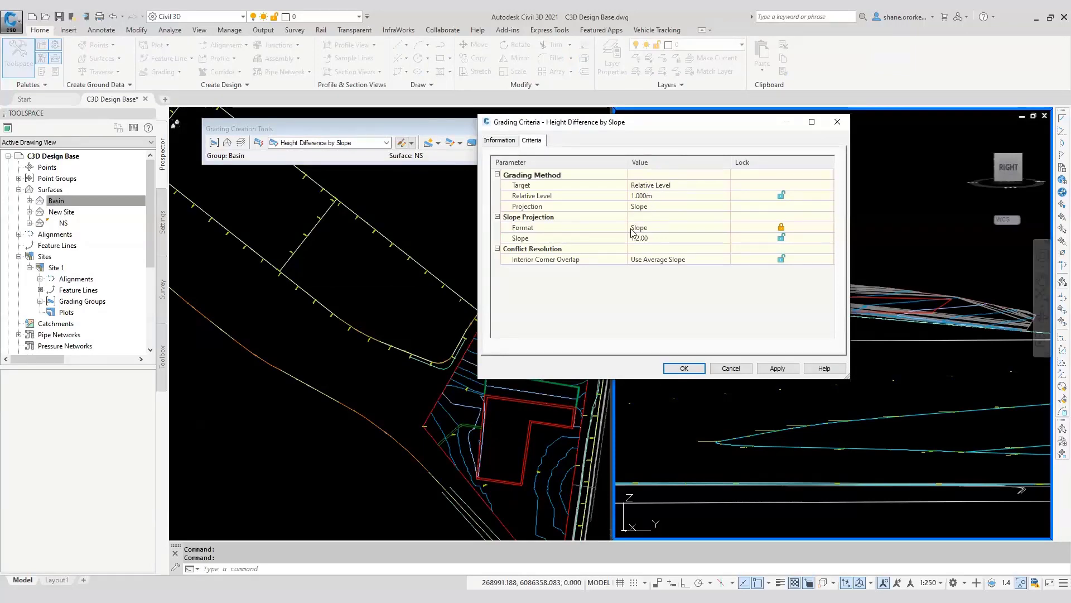
{"action": "left_click", "coordinate": [684, 368]}
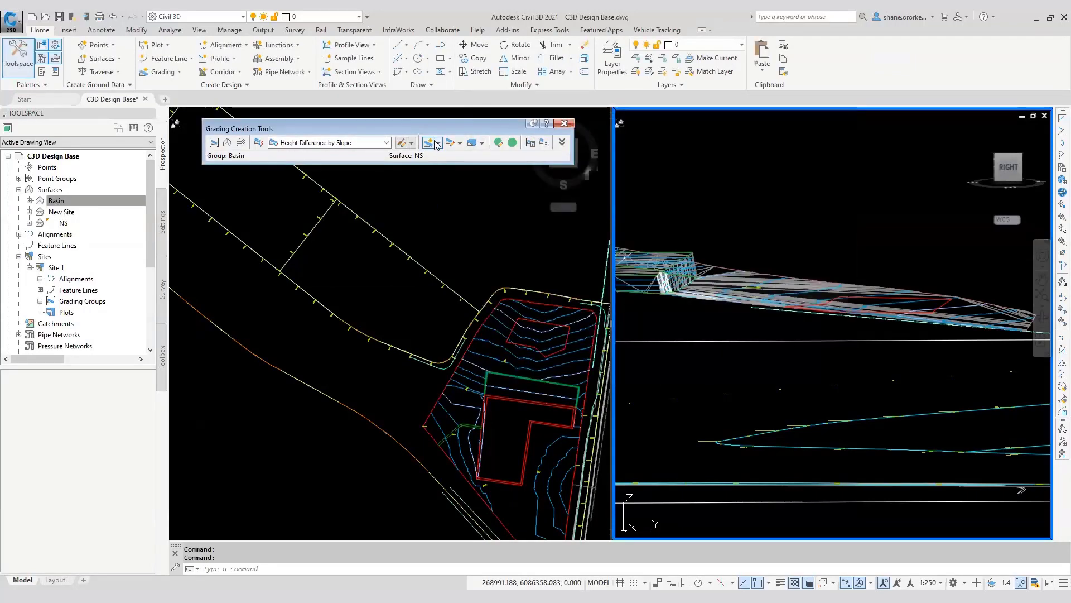
Grade outward from the basin bottom feature line along its entire length, with a 3 m relative level and 1:2.00 slope
{"action": "left_click", "coordinate": [546, 324]}
{"action": "scroll", "coordinate": [545, 323], "scroll_direction": "up", "scroll_amount": 2}
{"action": "left_click", "coordinate": [840, 321]}
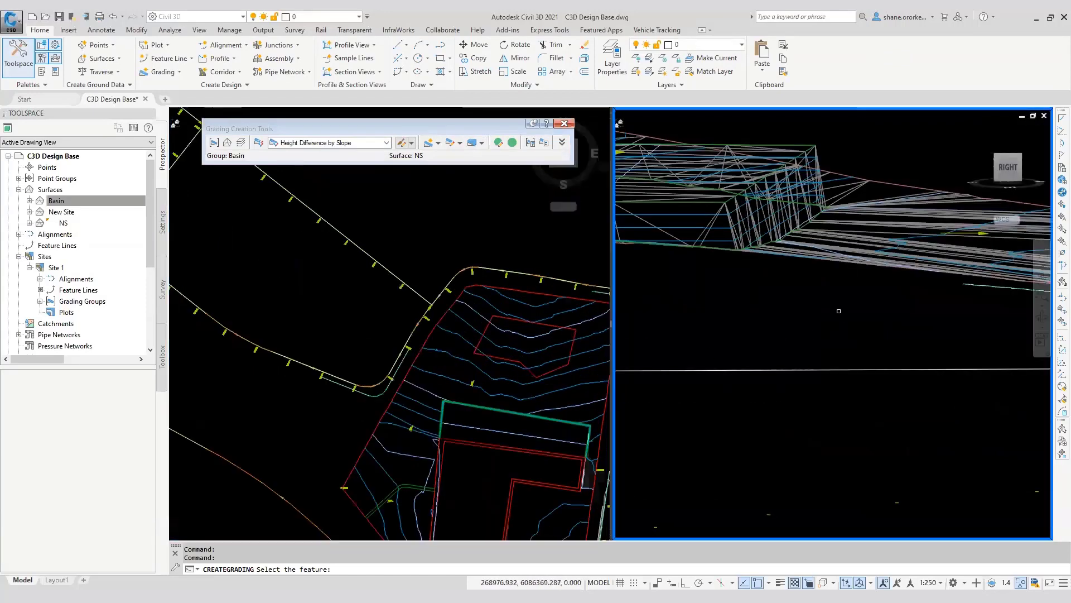
{"action": "scroll", "coordinate": [854, 299], "scroll_direction": "down", "scroll_amount": 3}
{"action": "middle_click_drag", "start_coordinate": [853, 299], "coordinate": [715, 282]}
{"action": "left_click", "coordinate": [550, 327]}
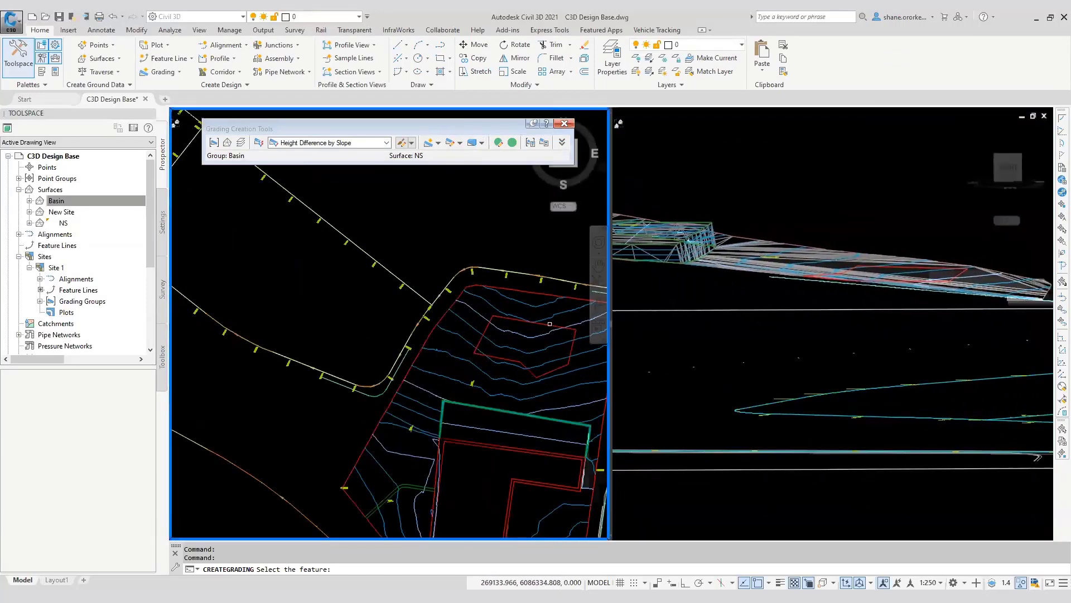
{"action": "left_click", "coordinate": [549, 324]}
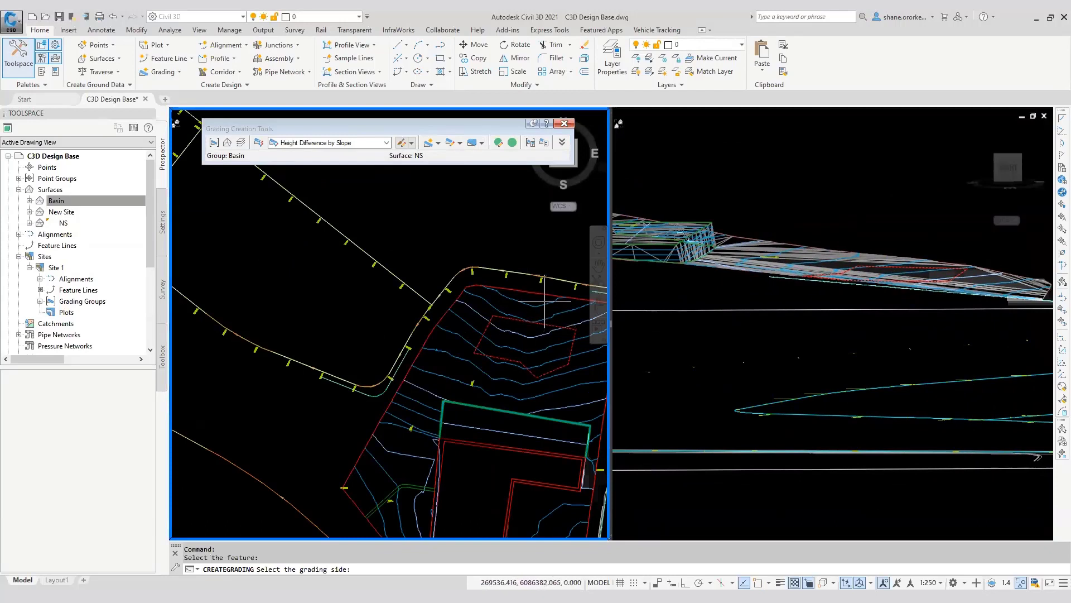
{"action": "left_click", "coordinate": [544, 301]}
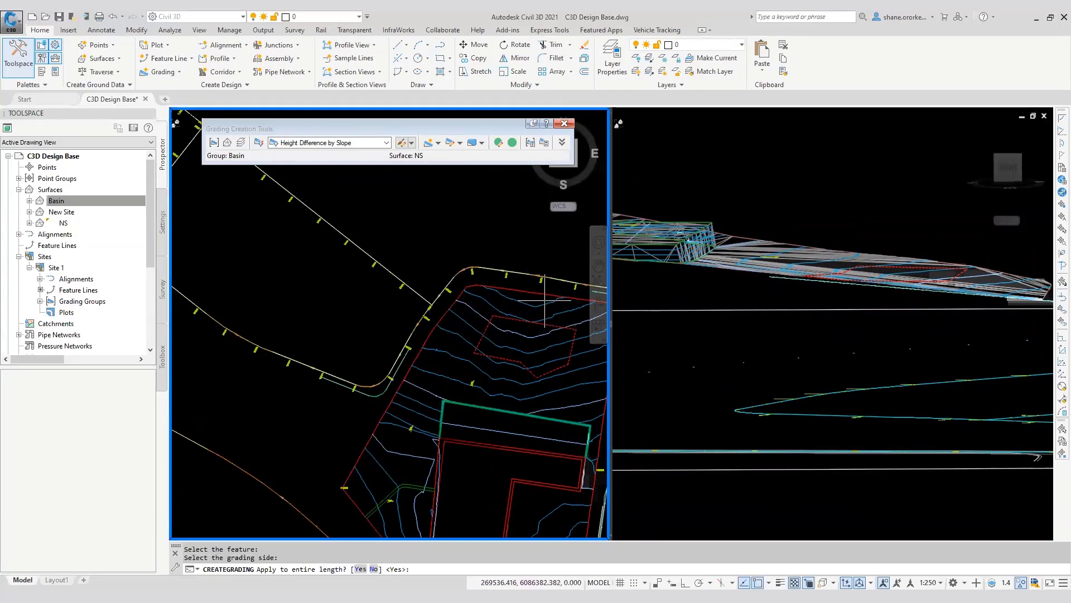
{"action": "key", "text": "Return"}
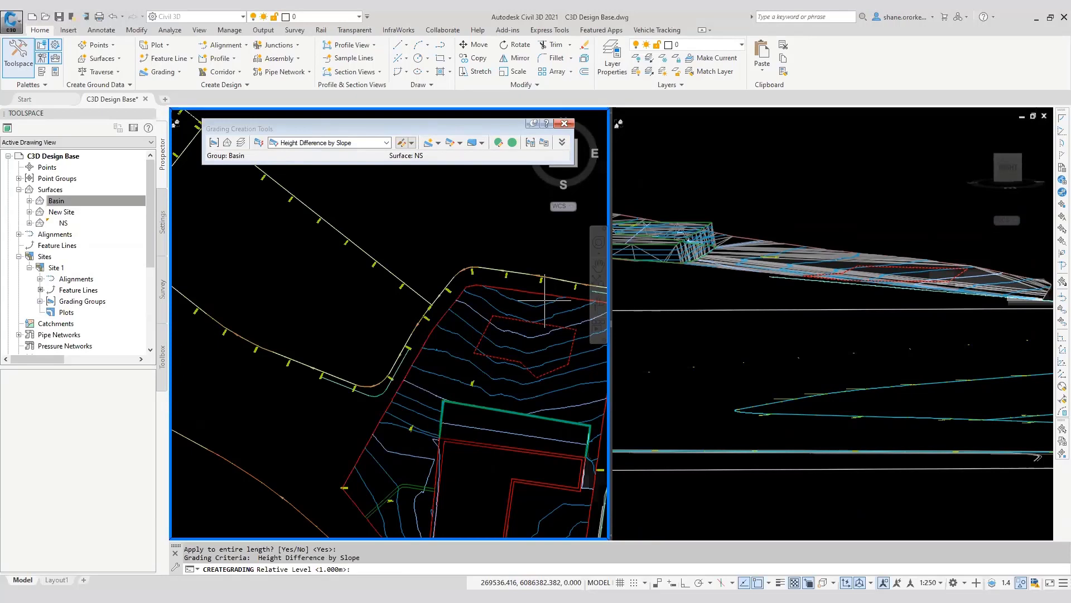
{"action": "key", "text": "Return"}
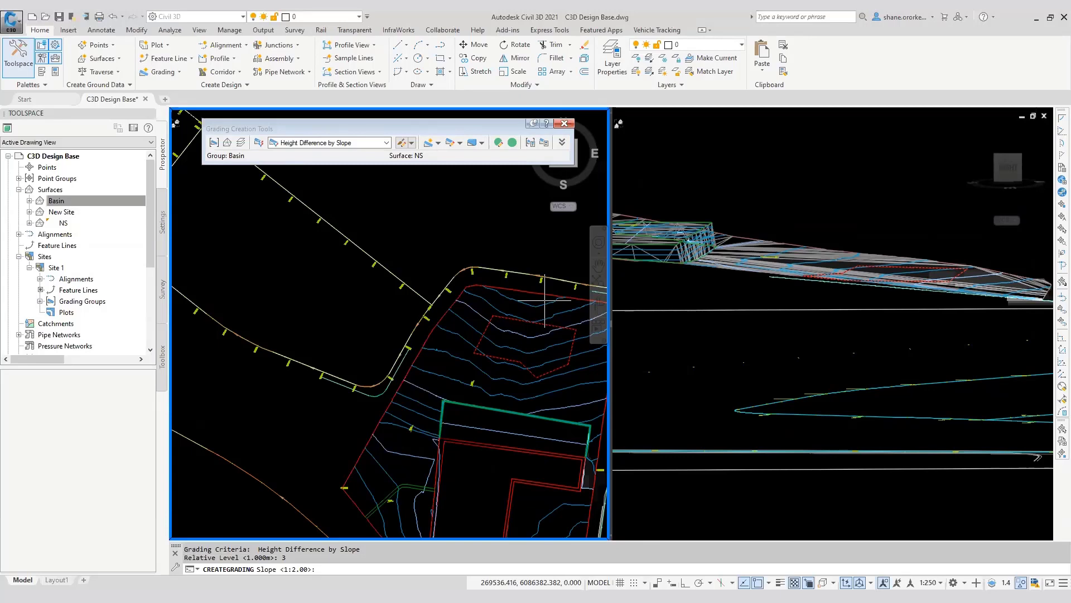
{"action": "key", "text": "Return"}
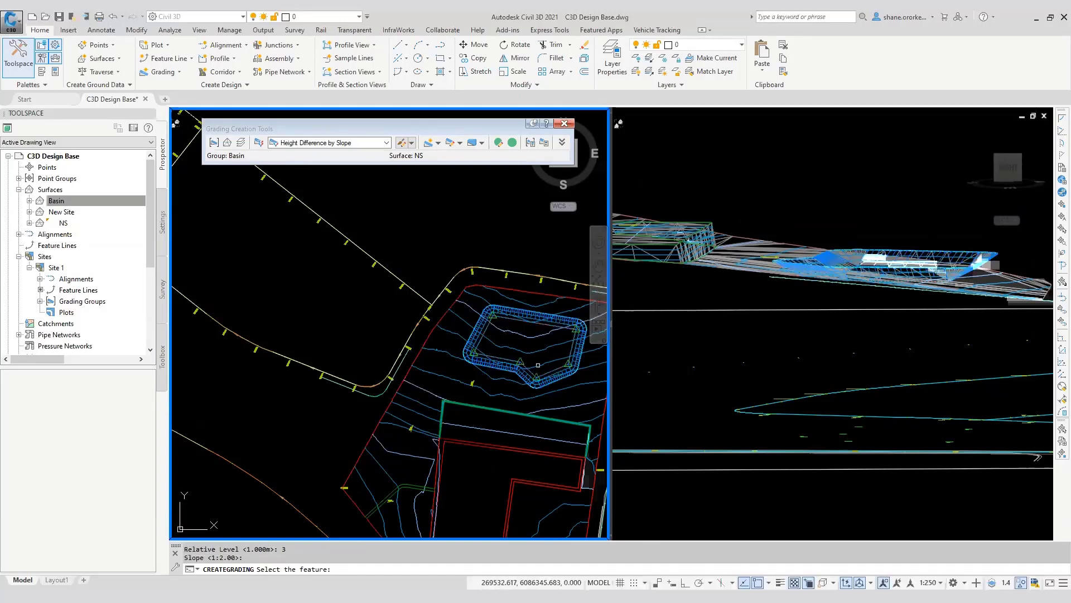
{"action": "key", "text": "Return"}
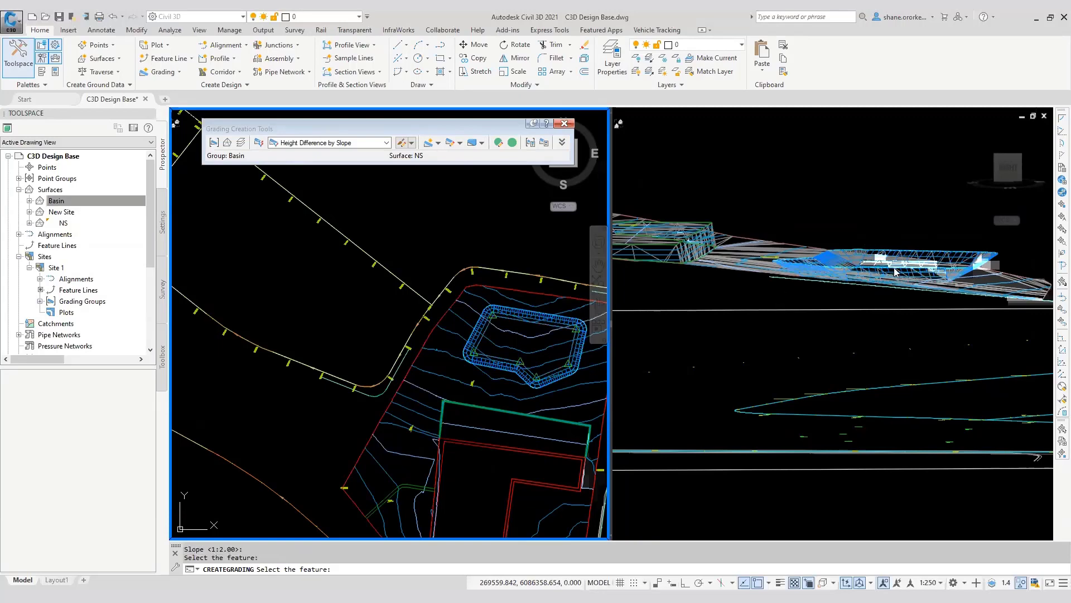
Examine the basin's graded side slopes against the site surface in the side view, and end the grading command
{"action": "left_click", "coordinate": [874, 291]}
{"action": "middle_click_drag", "start_coordinate": [881, 292], "coordinate": [848, 317]}
{"action": "scroll", "coordinate": [863, 304], "scroll_direction": "down", "scroll_amount": 2}
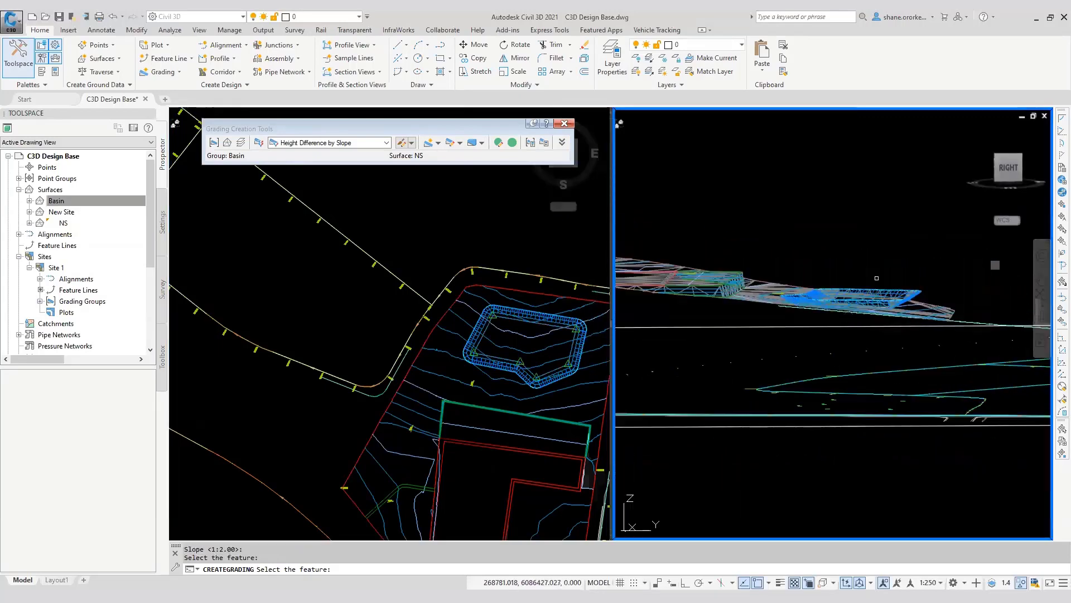
{"action": "scroll", "coordinate": [910, 370], "scroll_direction": "up", "scroll_amount": 5}
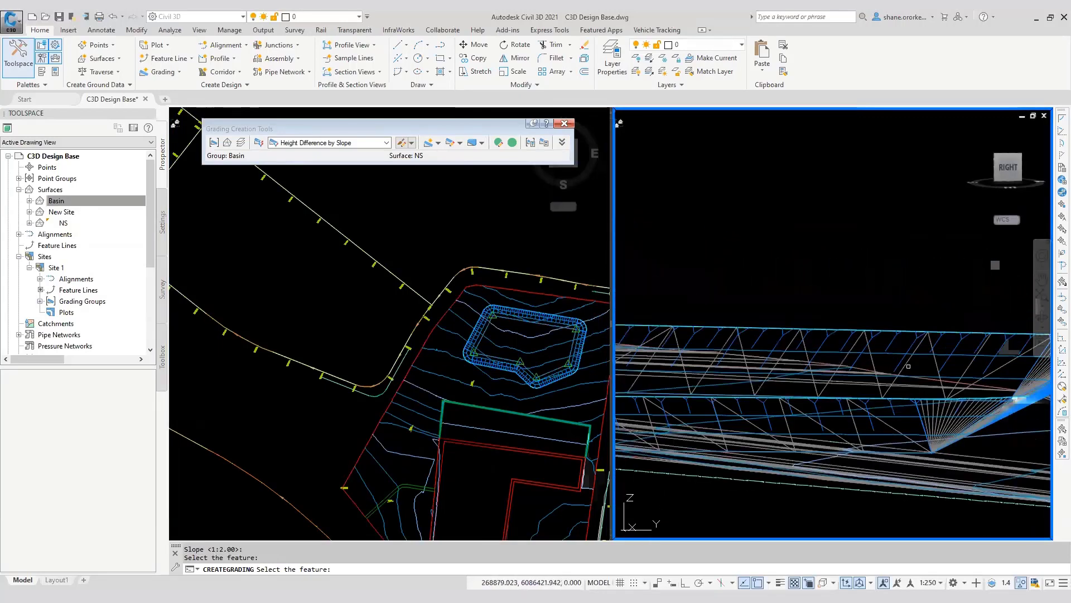
{"action": "left_click", "coordinate": [907, 365]}
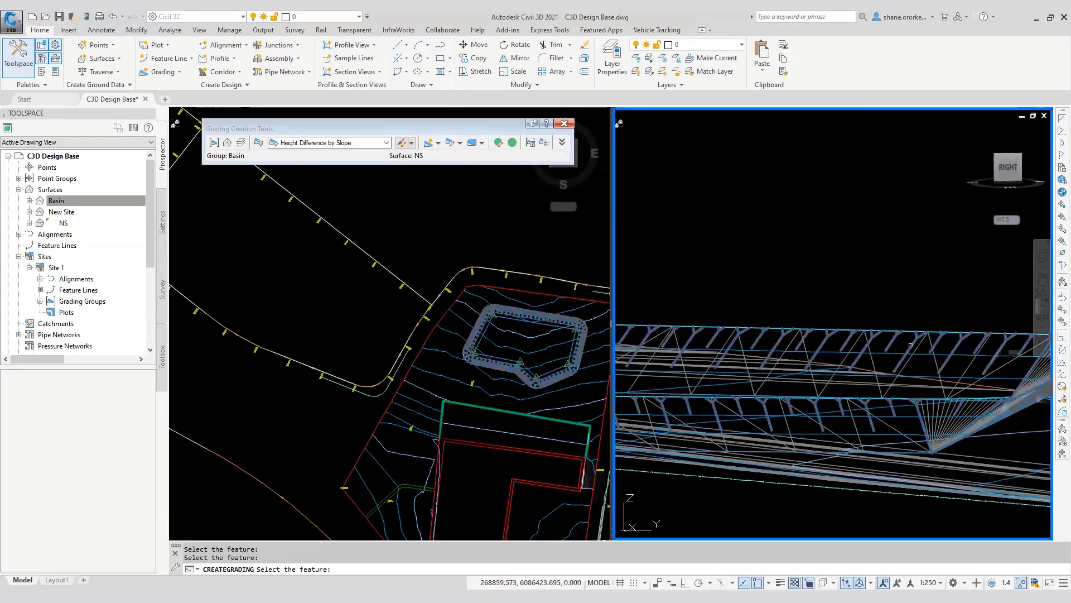
{"action": "left_click", "coordinate": [909, 353]}
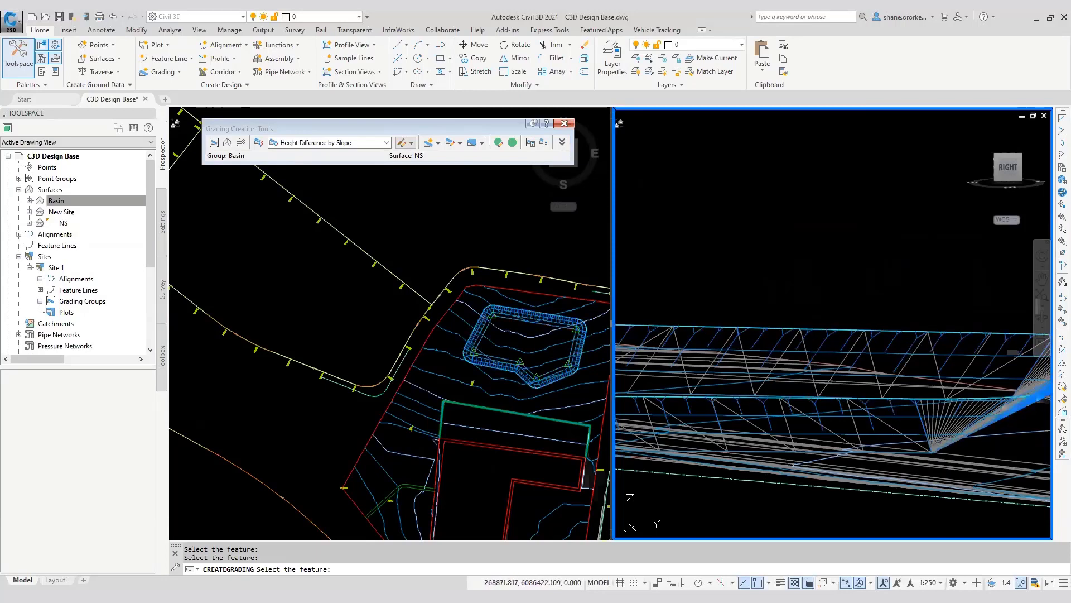
{"action": "scroll", "coordinate": [909, 353], "scroll_direction": "down", "scroll_amount": 2}
{"action": "middle_click_drag", "start_coordinate": [755, 363], "coordinate": [807, 341]}
{"action": "key", "text": "Escape"}
{"action": "key", "text": "Escape"}
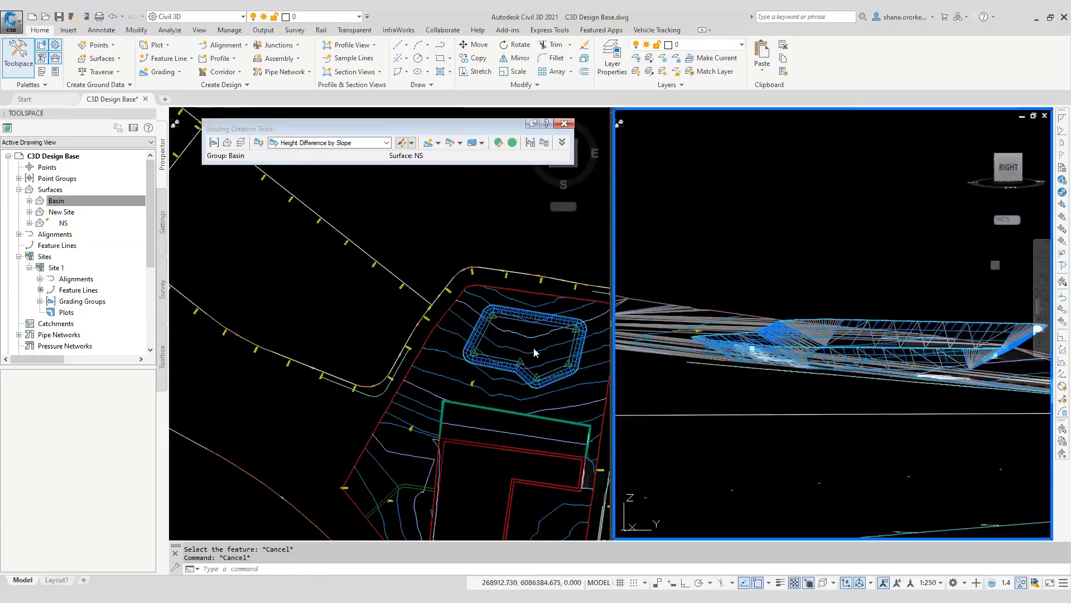
Stretch the inward-pointing corner vertex of the Basin Bottom feature line farther into the basin in plan view
{"action": "left_click", "coordinate": [531, 353]}
{"action": "key", "text": "Escape"}
{"action": "scroll", "coordinate": [511, 358], "scroll_direction": "up", "scroll_amount": 3}
{"action": "left_click", "coordinate": [533, 380]}
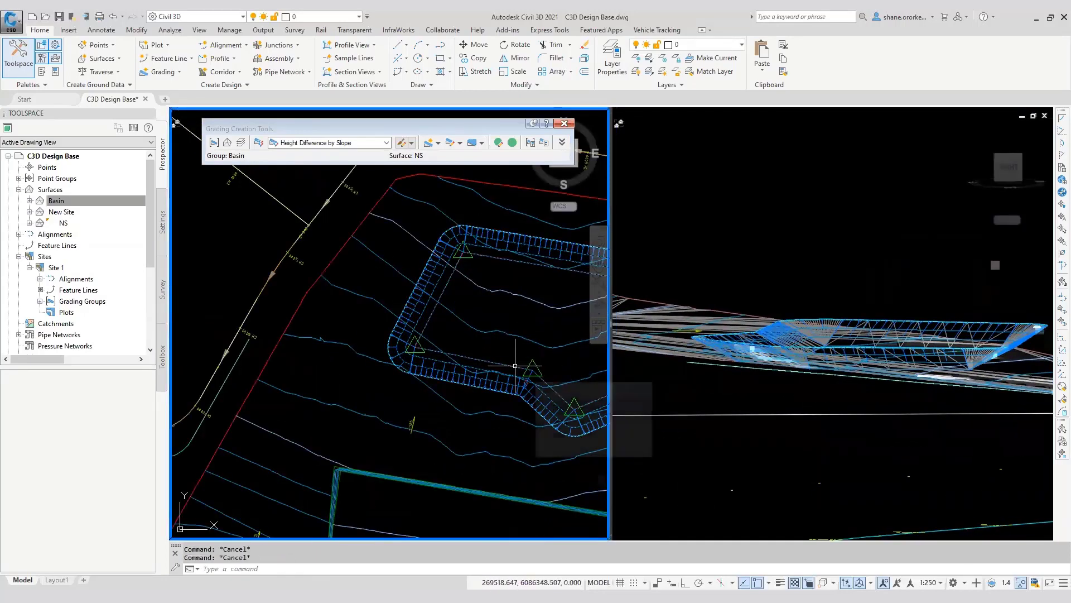
{"action": "left_click", "coordinate": [567, 421]}
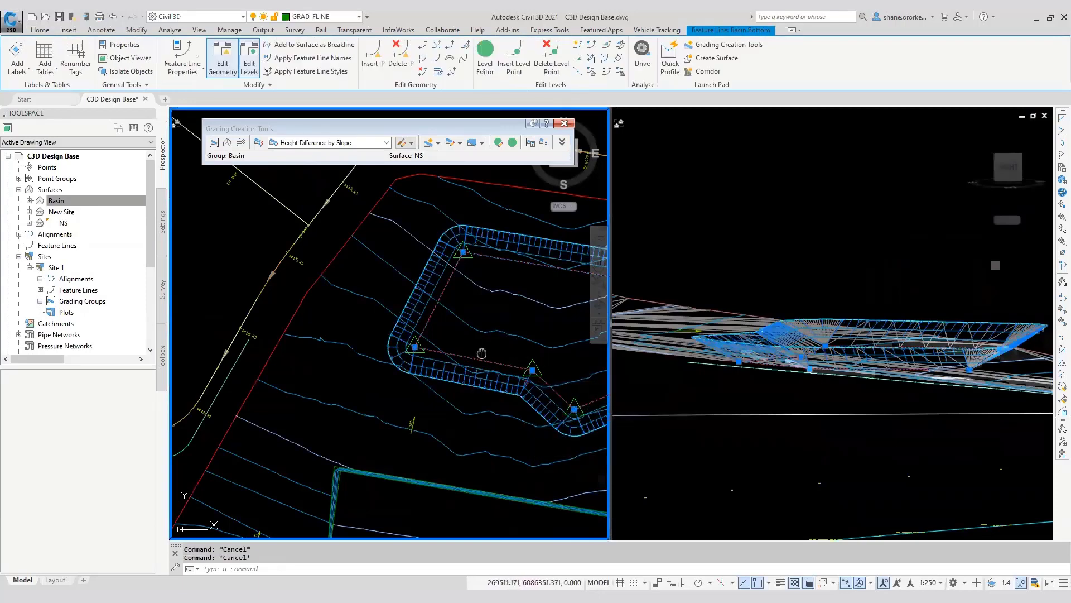
{"action": "middle_click_drag", "start_coordinate": [503, 361], "coordinate": [384, 309]}
{"action": "left_click", "coordinate": [410, 316]}
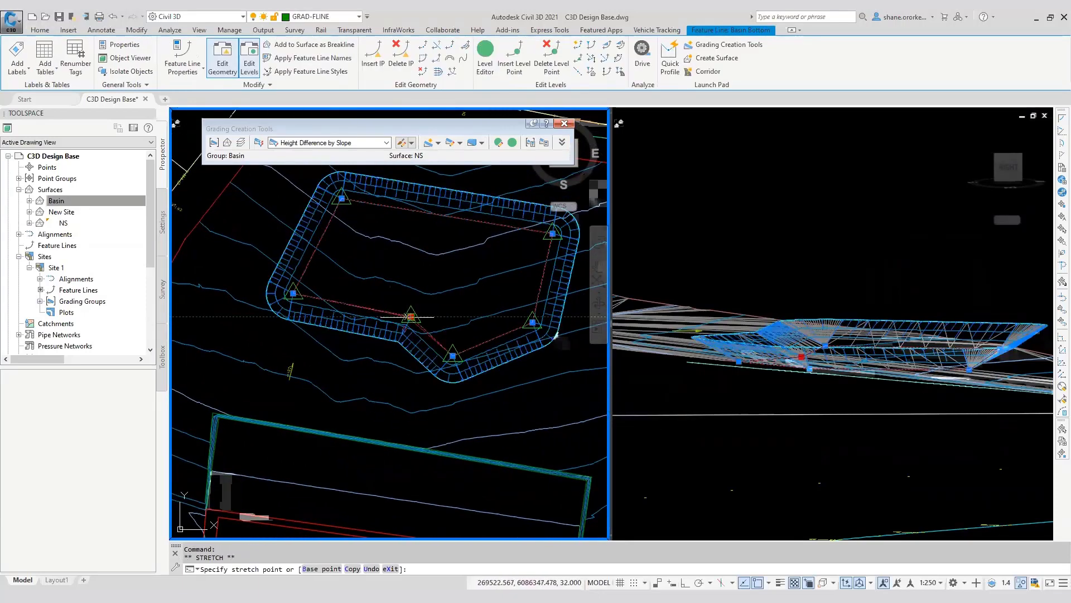
{"action": "left_click", "coordinate": [382, 299]}
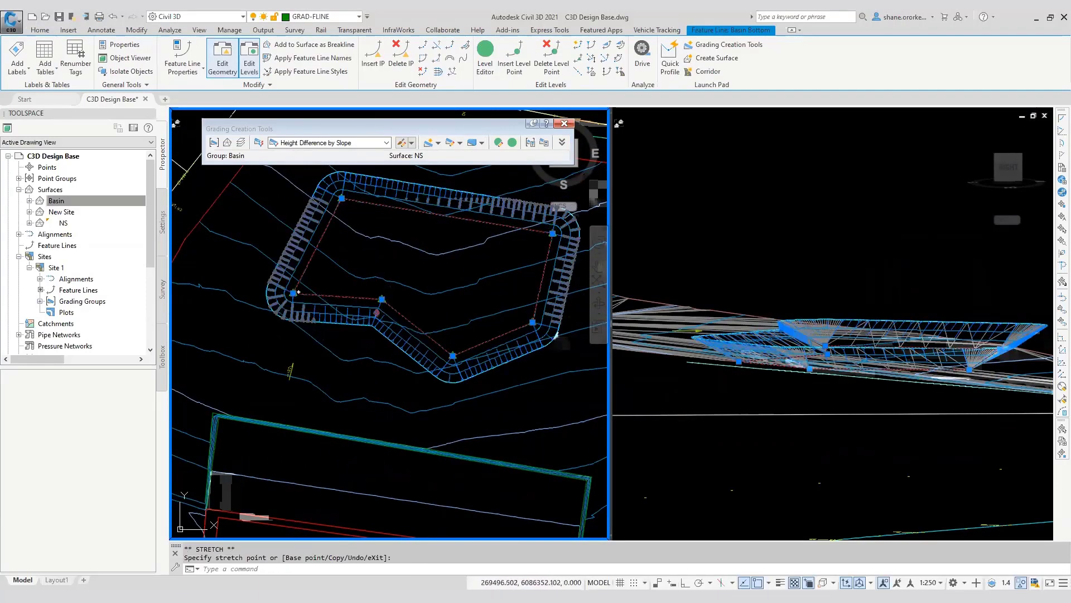
Stretch the southwest corner vertex of the basin bottom slightly outward to the west, and deselect the basin objects
{"action": "left_click", "coordinate": [292, 293]}
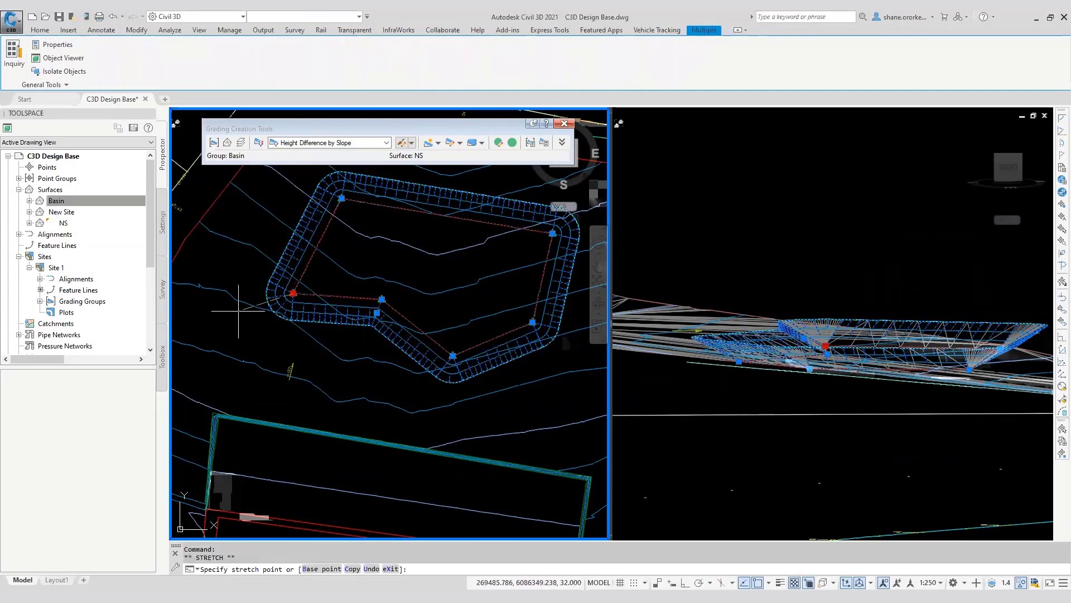
{"action": "left_click", "coordinate": [253, 303]}
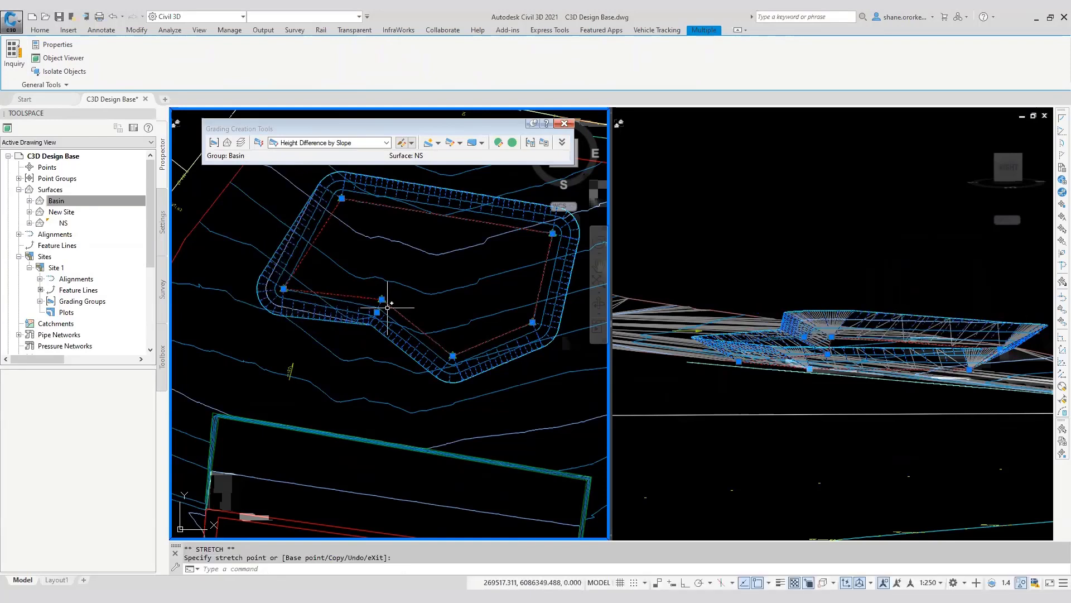
{"action": "scroll", "coordinate": [361, 291], "scroll_direction": "down", "scroll_amount": 4}
{"action": "key", "text": "Escape"}
Set the grading criteria to Offset by Grade and select the feature line along the basin's top edge
{"action": "scroll", "coordinate": [442, 288], "scroll_direction": "up", "scroll_amount": 6}
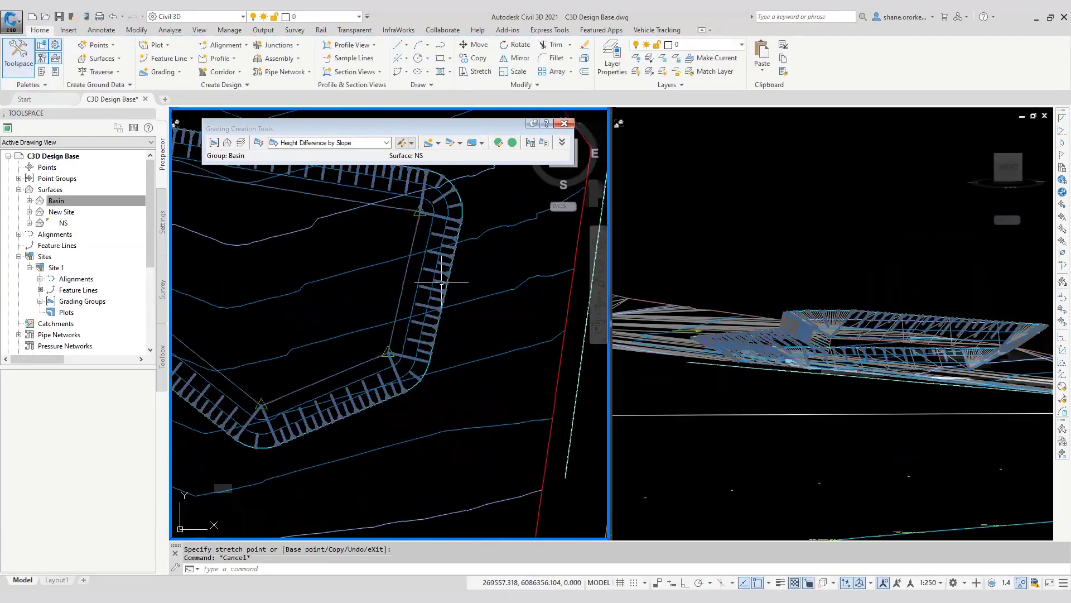
{"action": "left_click", "coordinate": [386, 143]}
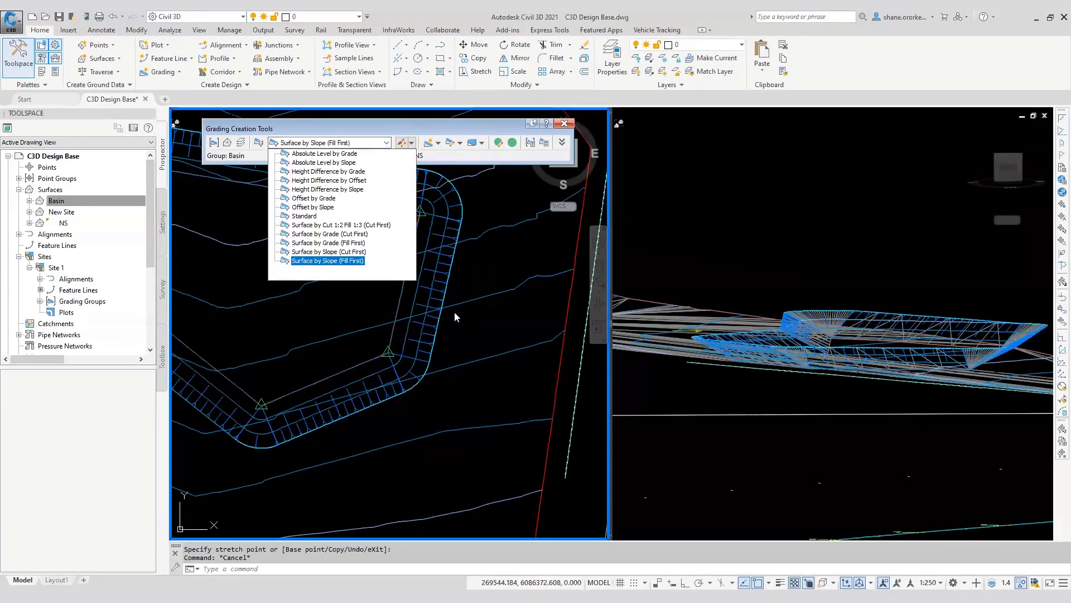
{"action": "left_click", "coordinate": [317, 200]}
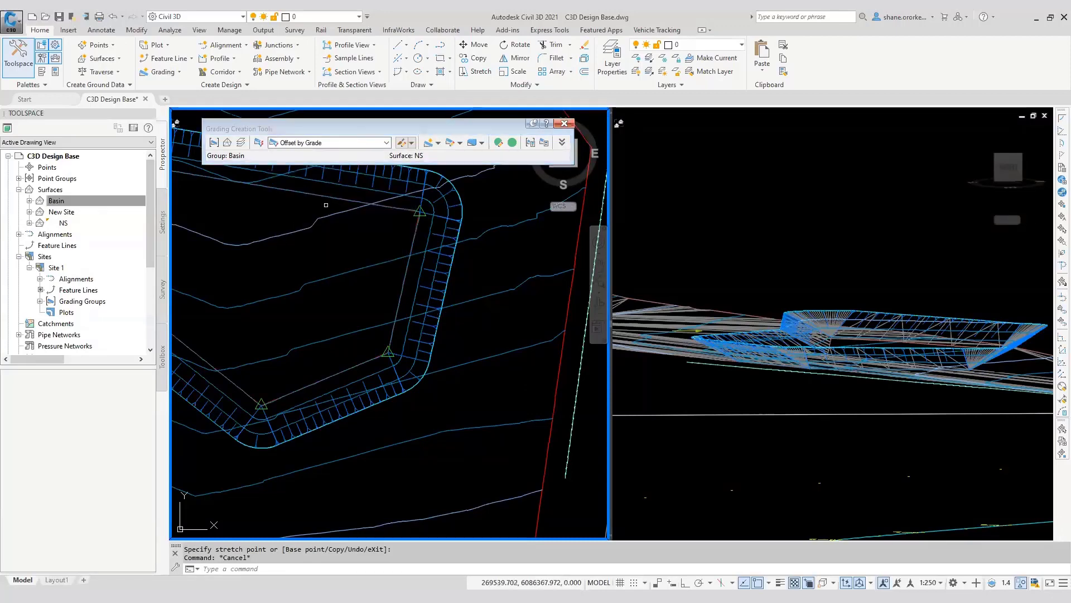
{"action": "left_click", "coordinate": [440, 314]}
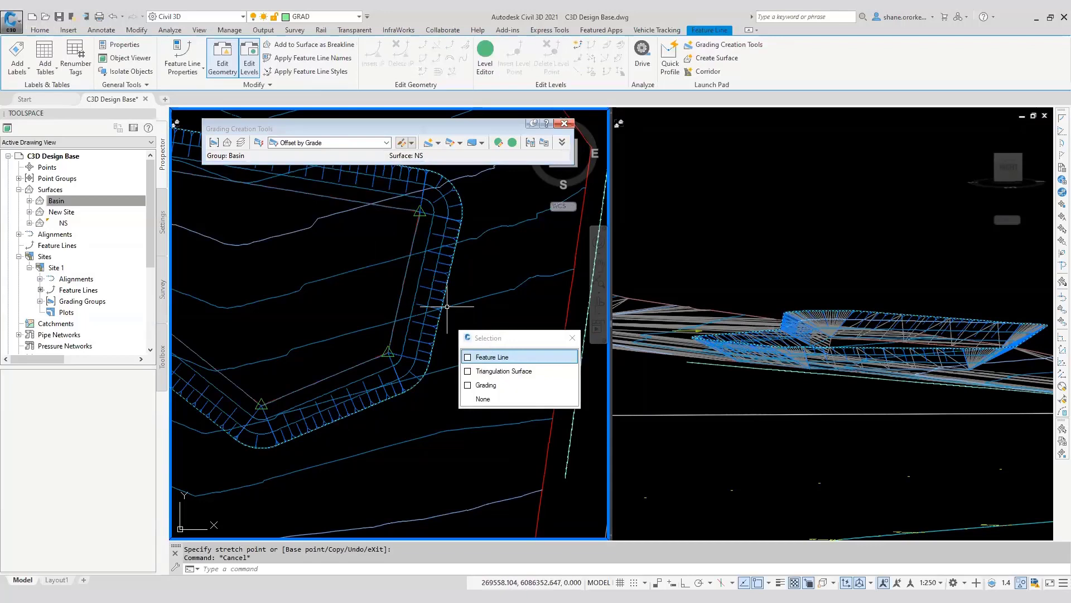
{"action": "key", "text": "ctrl"}
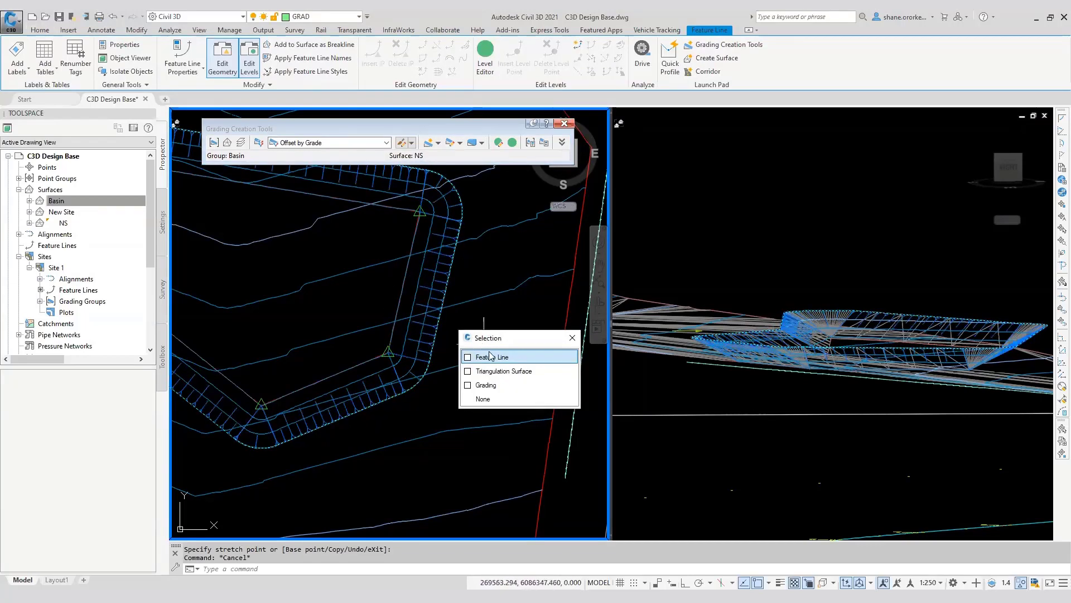
{"action": "left_click", "coordinate": [491, 357]}
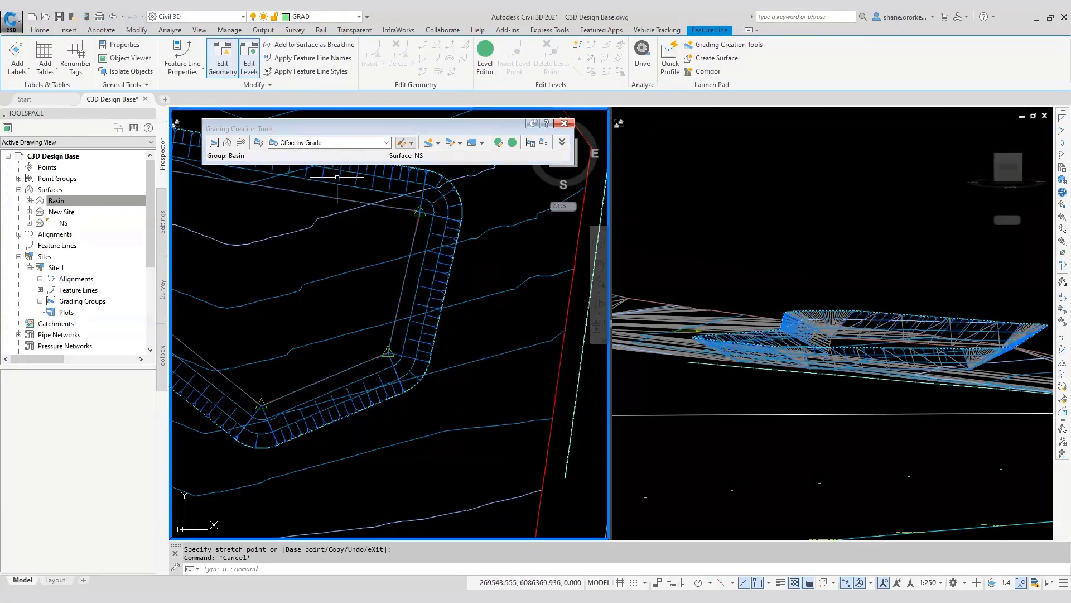
Create a berm grading from the basin's top edge feature line along its entire length, with a 1.5 m distance and 2% gradient
{"action": "left_click", "coordinate": [428, 142]}
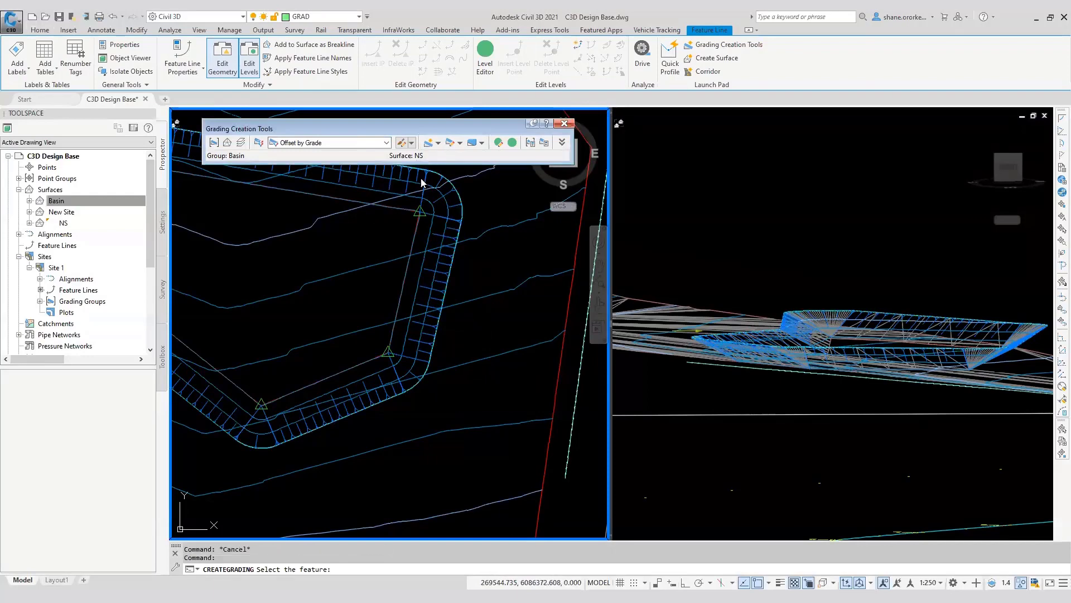
{"action": "left_click", "coordinate": [442, 324]}
{"action": "left_click", "coordinate": [486, 359]}
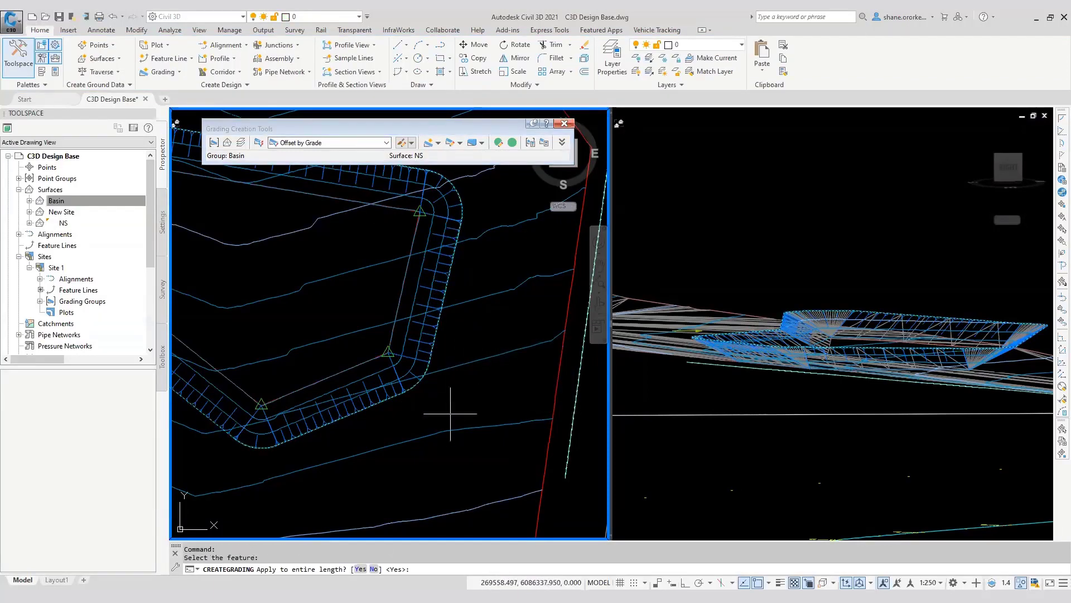
{"action": "scroll", "coordinate": [443, 359], "scroll_direction": "down", "scroll_amount": 2}
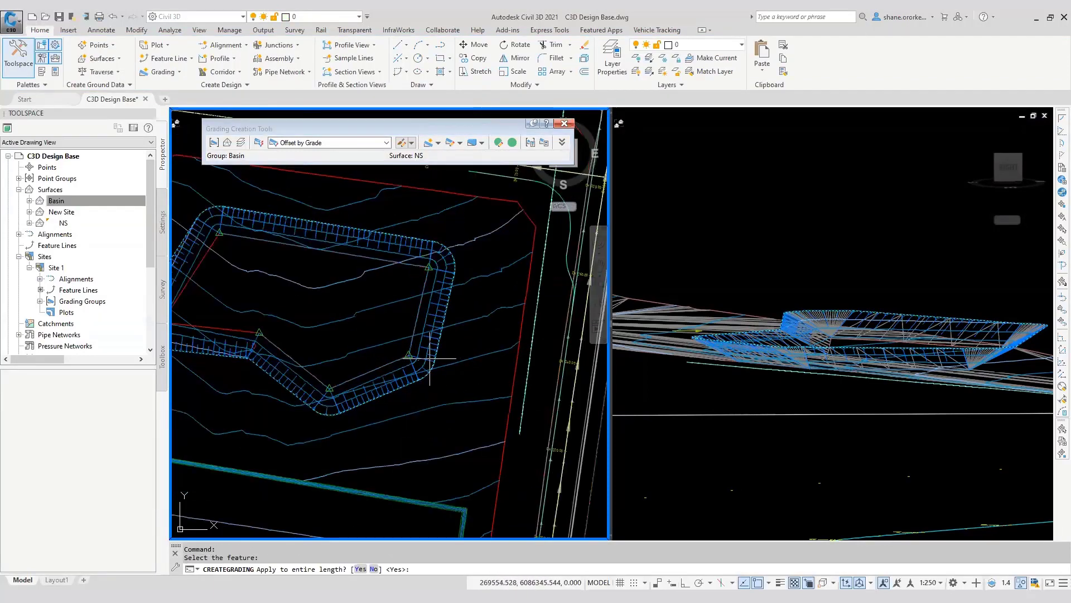
{"action": "key", "text": "Return"}
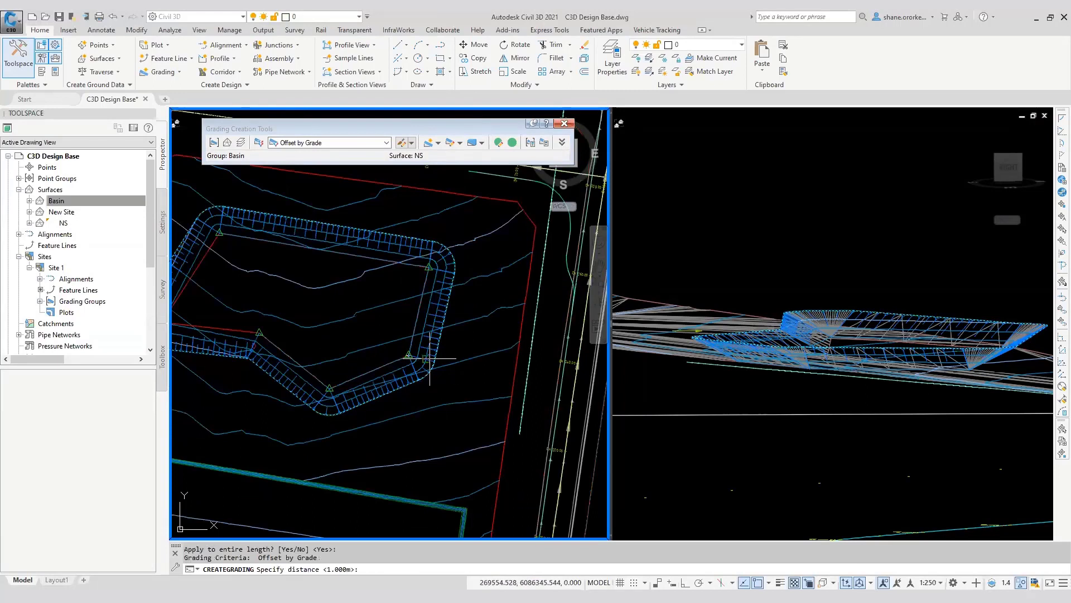
{"action": "type", "text": "1.5"}
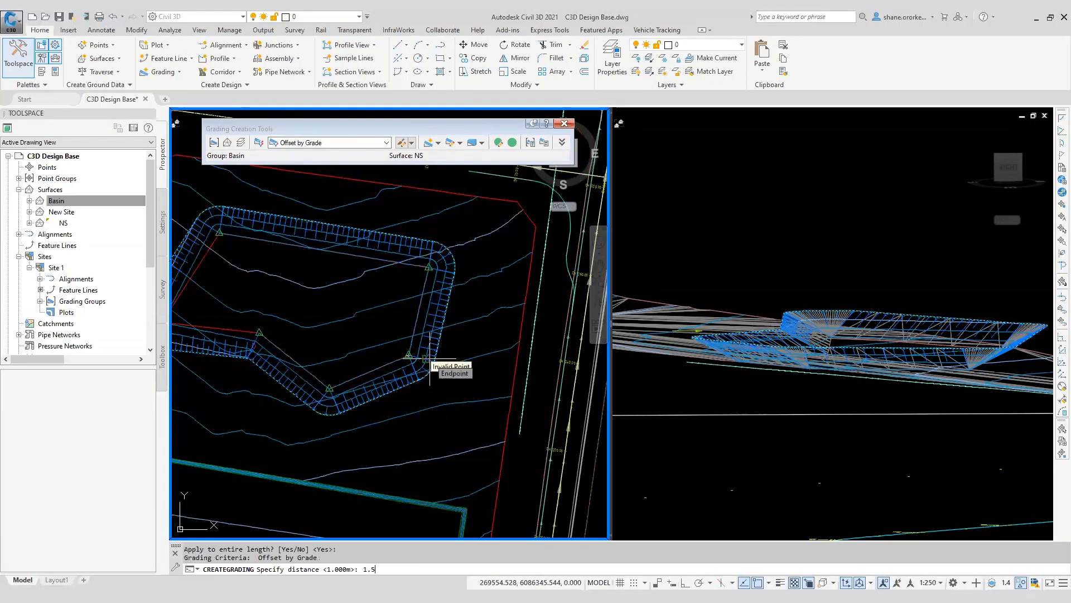
{"action": "key", "text": "Return"}
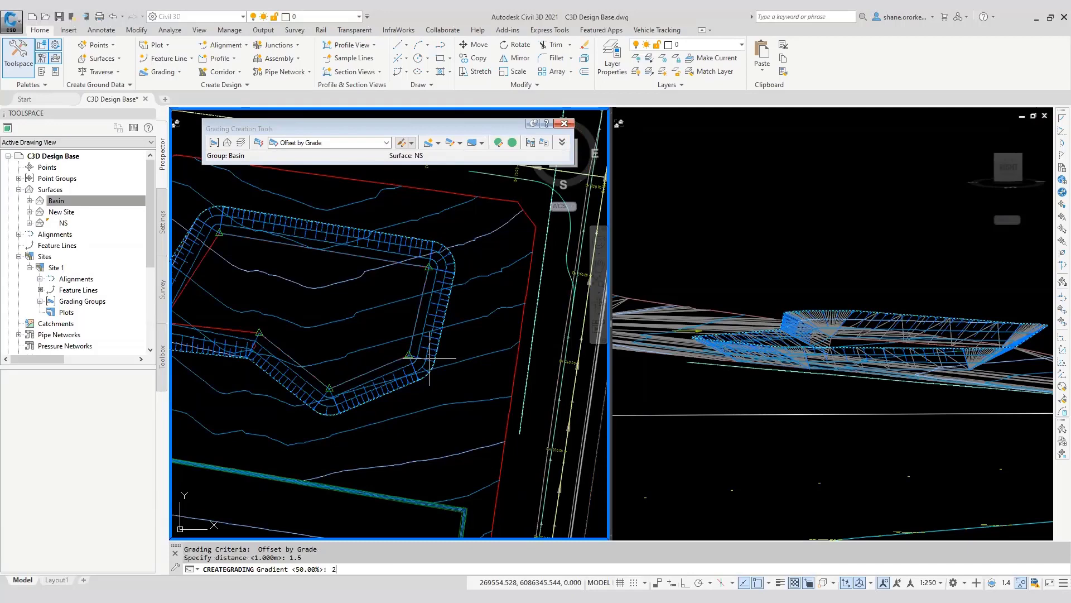
{"action": "key", "text": "Return"}
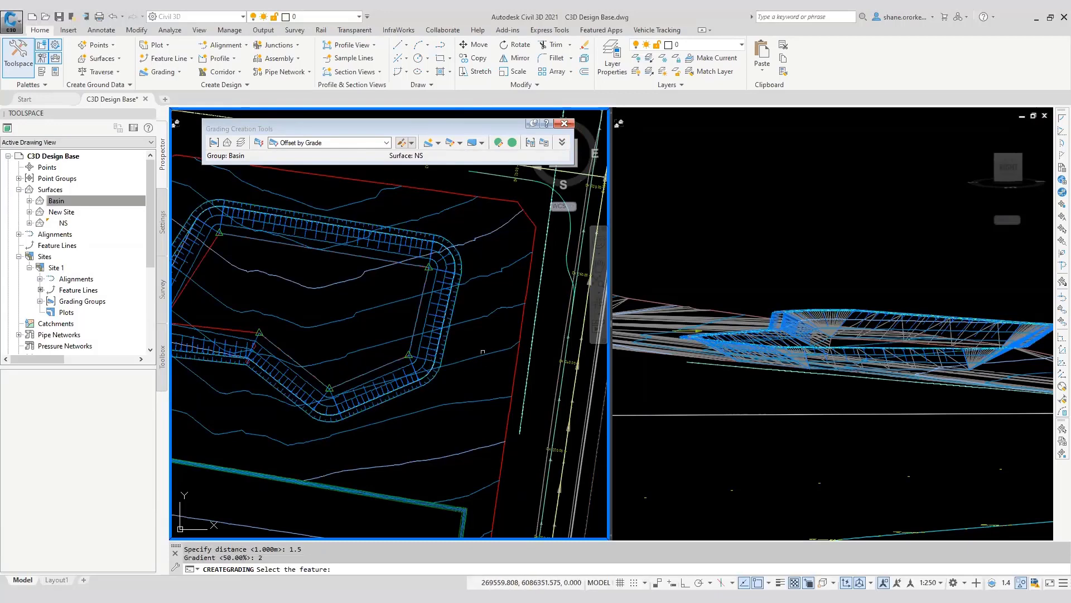
{"action": "left_click", "coordinate": [933, 344]}
{"action": "scroll", "coordinate": [926, 334], "scroll_direction": "up", "scroll_amount": 4}
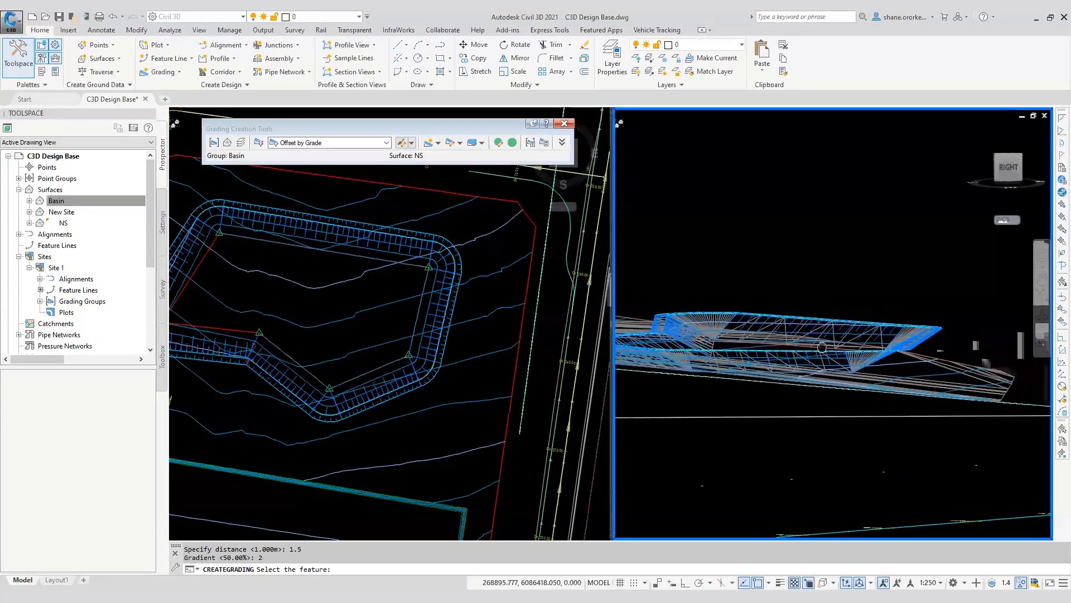
{"action": "scroll", "coordinate": [927, 333], "scroll_direction": "up", "scroll_amount": 3}
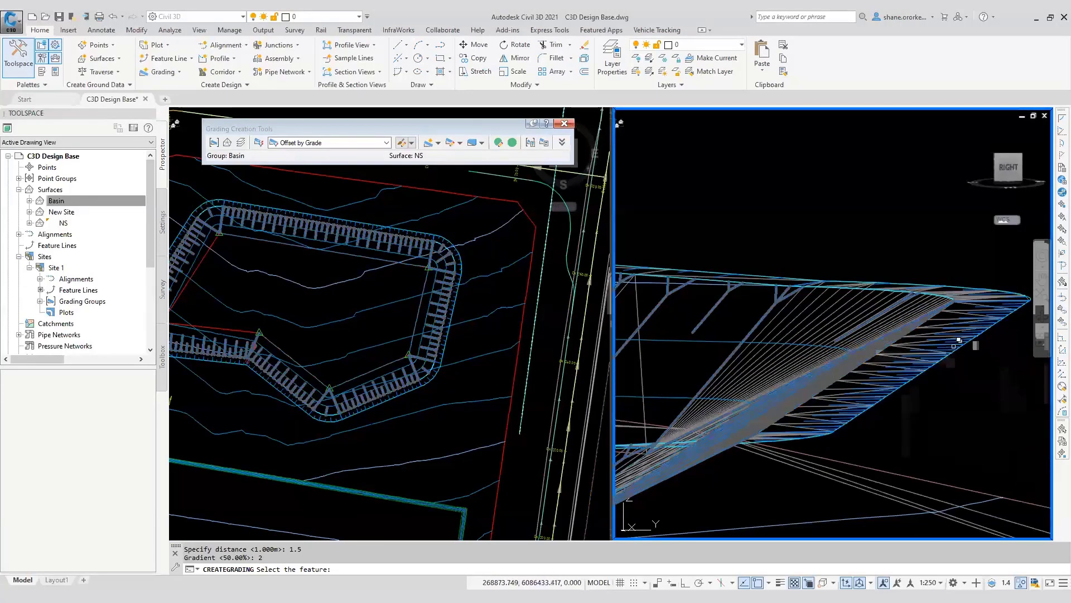
{"action": "scroll", "coordinate": [815, 349], "scroll_direction": "down", "scroll_amount": 6}
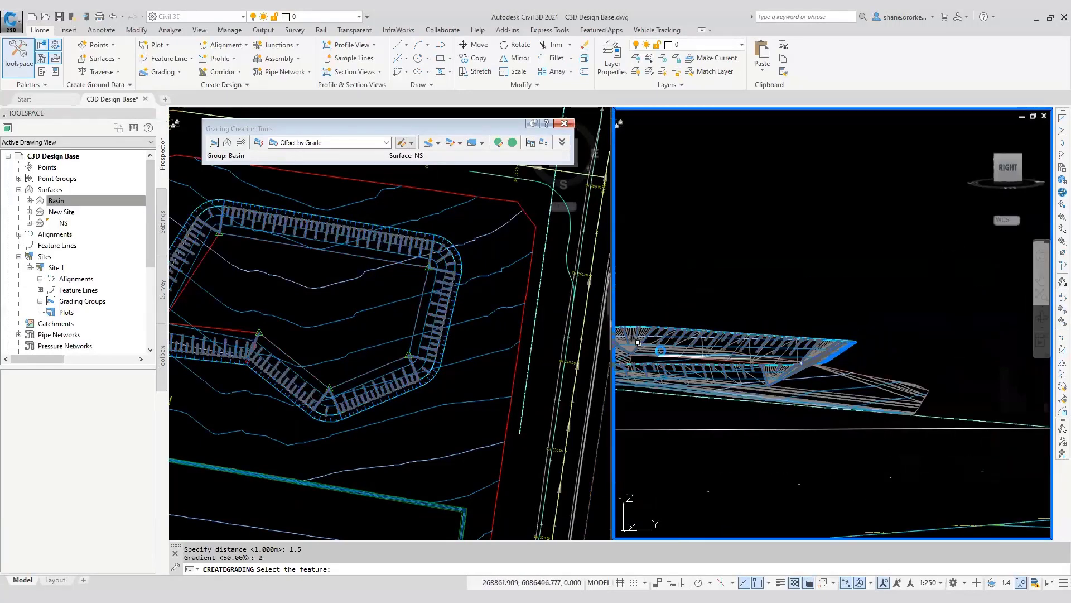
Set the grading criteria to Surface by Slope (Cut First)
{"action": "middle_click_drag", "start_coordinate": [773, 357], "coordinate": [938, 330]}
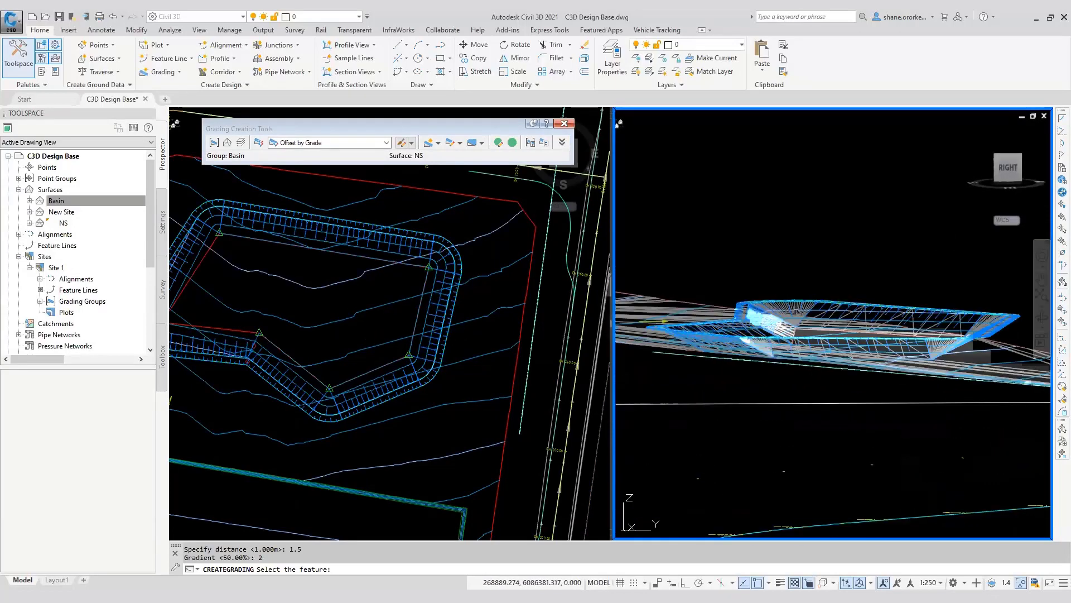
{"action": "left_click", "coordinate": [405, 322]}
{"action": "scroll", "coordinate": [385, 314], "scroll_direction": "down", "scroll_amount": 3}
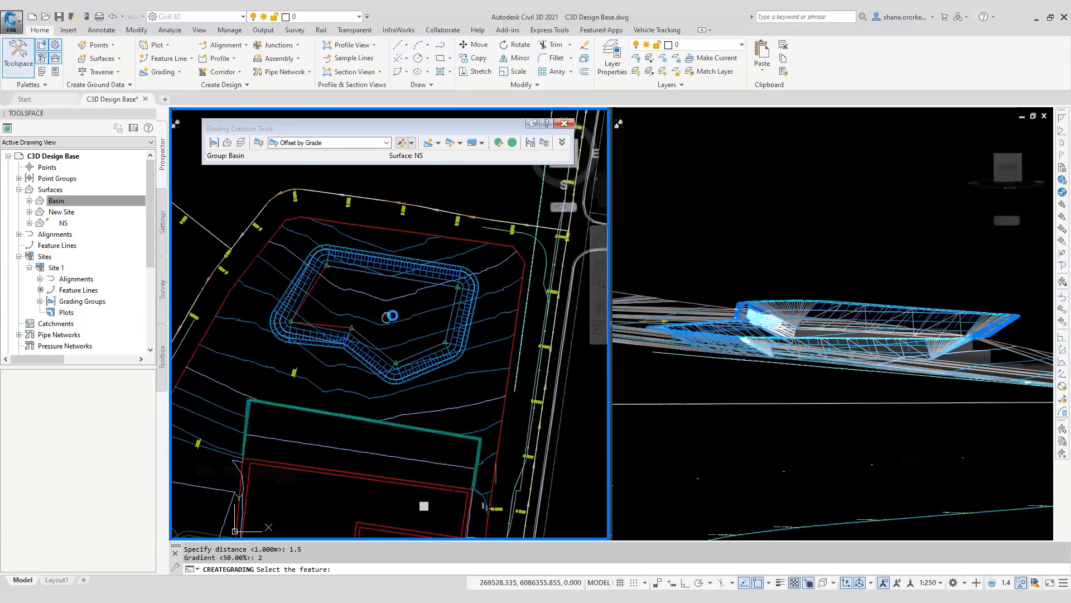
{"action": "left_click", "coordinate": [387, 143]}
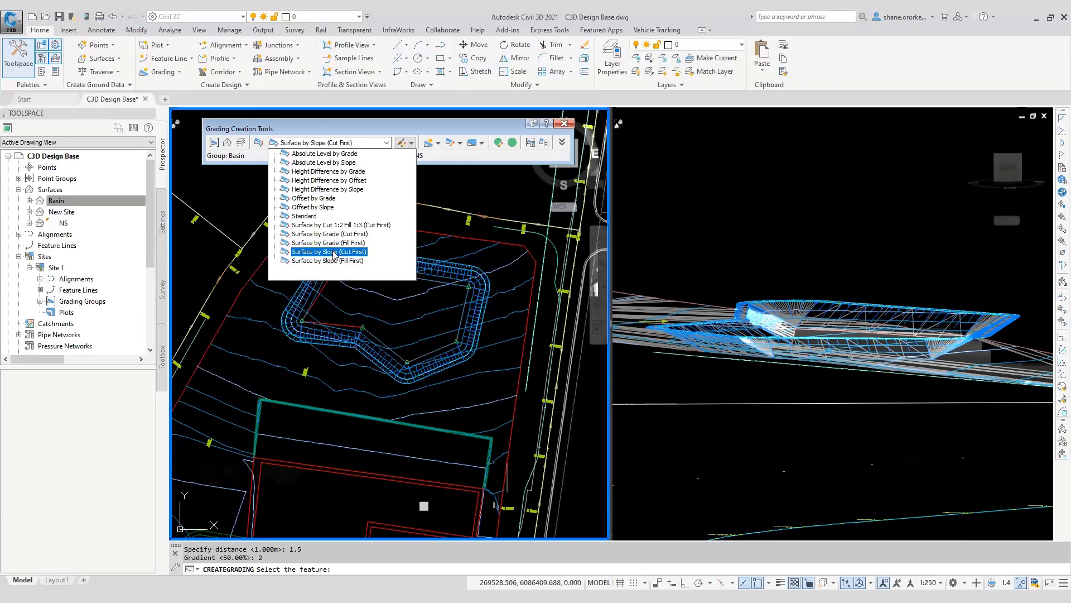
{"action": "left_click", "coordinate": [333, 261]}
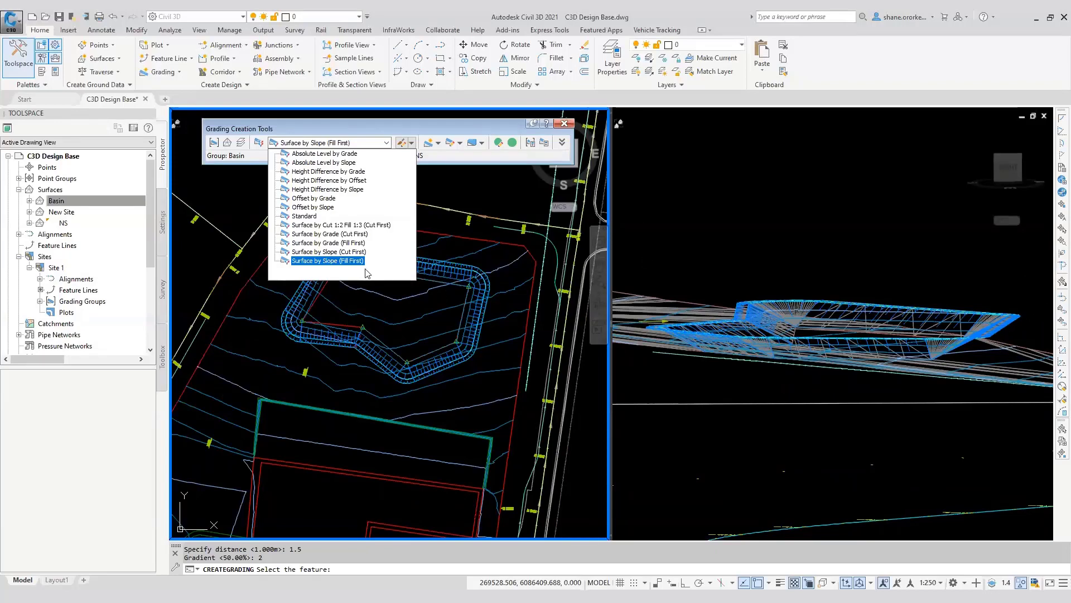
{"action": "left_click", "coordinate": [329, 252]}
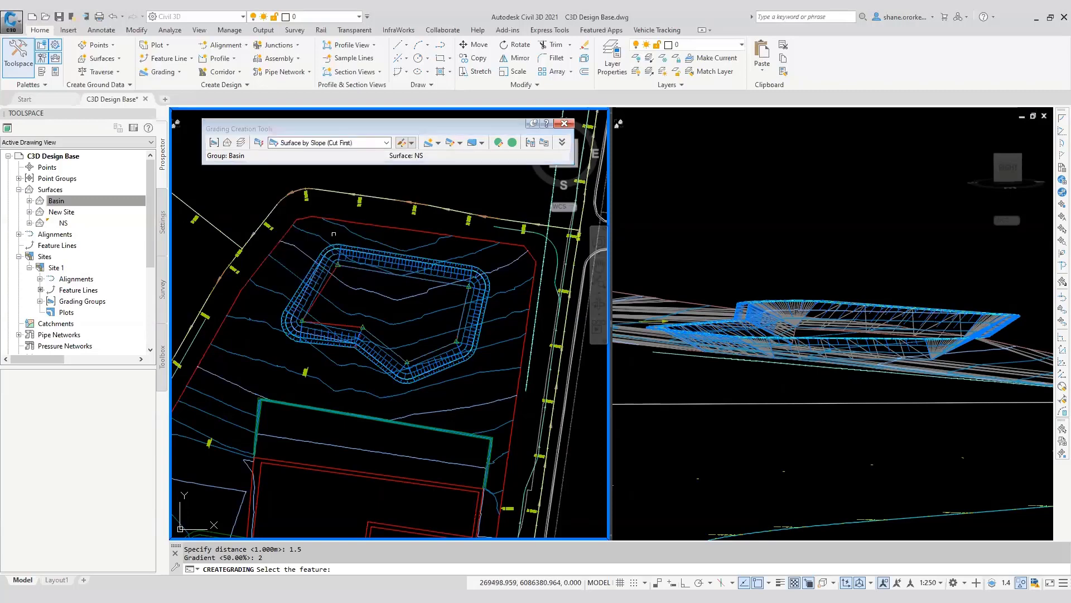
Begin a partial-length grading from the berm's outer feature line, starting at chainage 93.504 m near the basin's northwest corner
{"action": "left_click", "coordinate": [431, 145]}
{"action": "scroll", "coordinate": [488, 308], "scroll_direction": "up", "scroll_amount": 4}
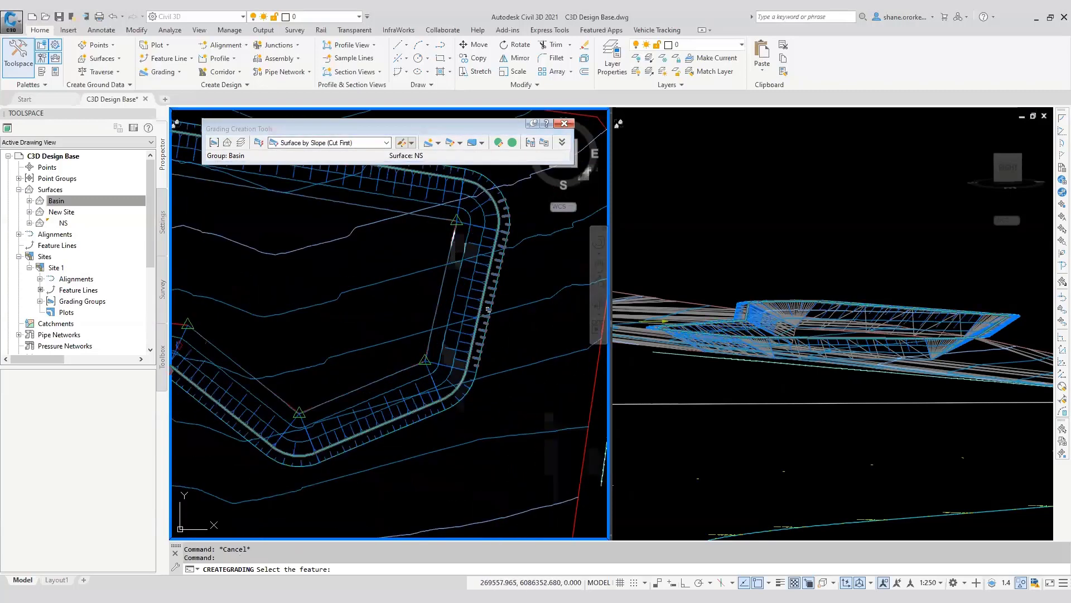
{"action": "left_click", "coordinate": [490, 310]}
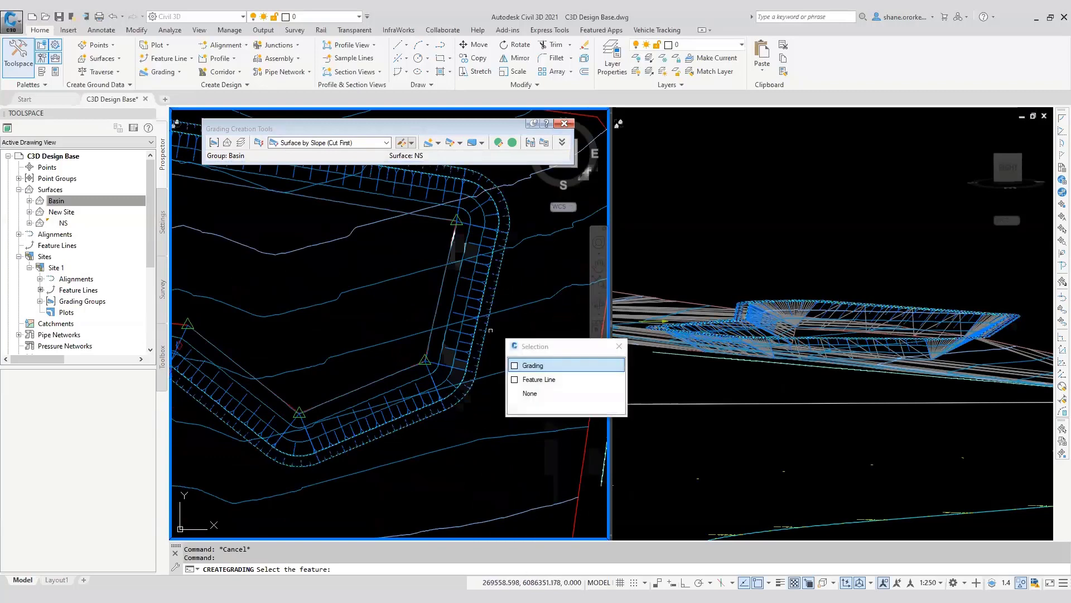
{"action": "left_click", "coordinate": [551, 378]}
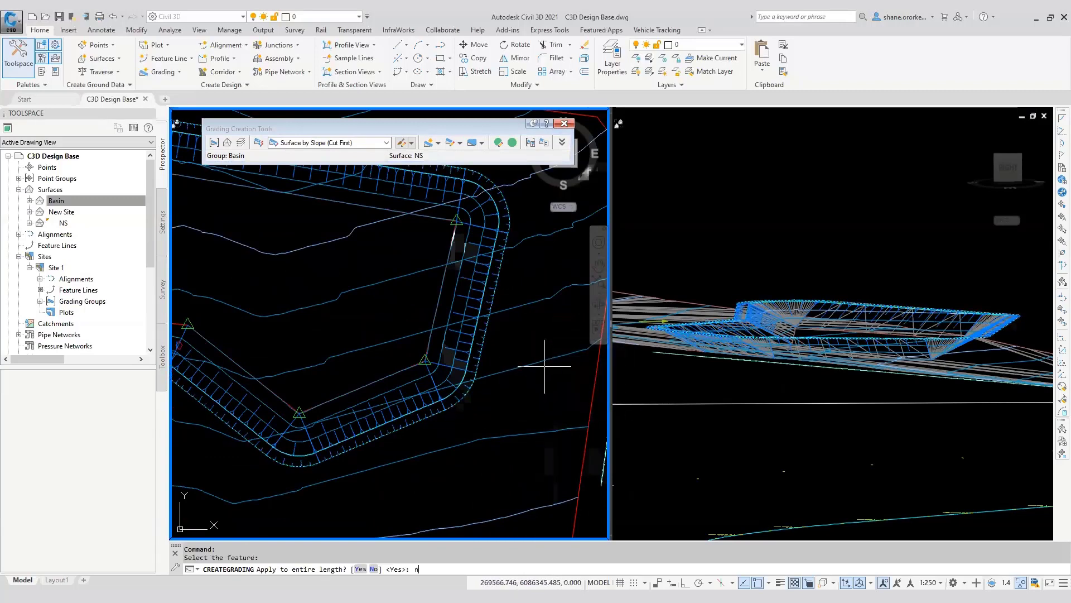
{"action": "type", "text": "n"}
{"action": "key", "text": "Return"}
{"action": "scroll", "coordinate": [544, 366], "scroll_direction": "down", "scroll_amount": 5}
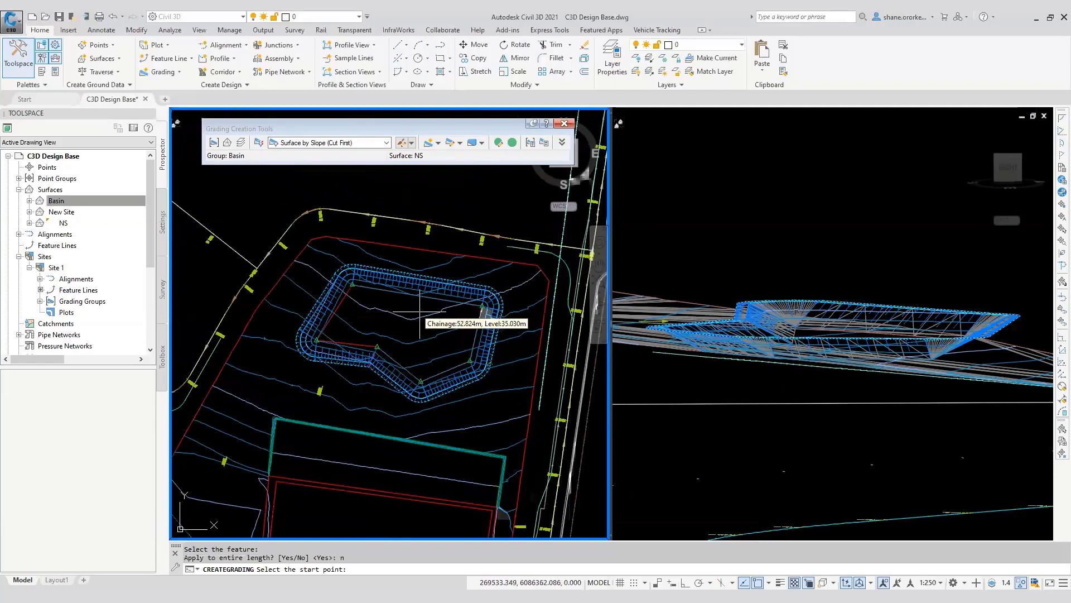
{"action": "scroll", "coordinate": [324, 301], "scroll_direction": "up", "scroll_amount": 4}
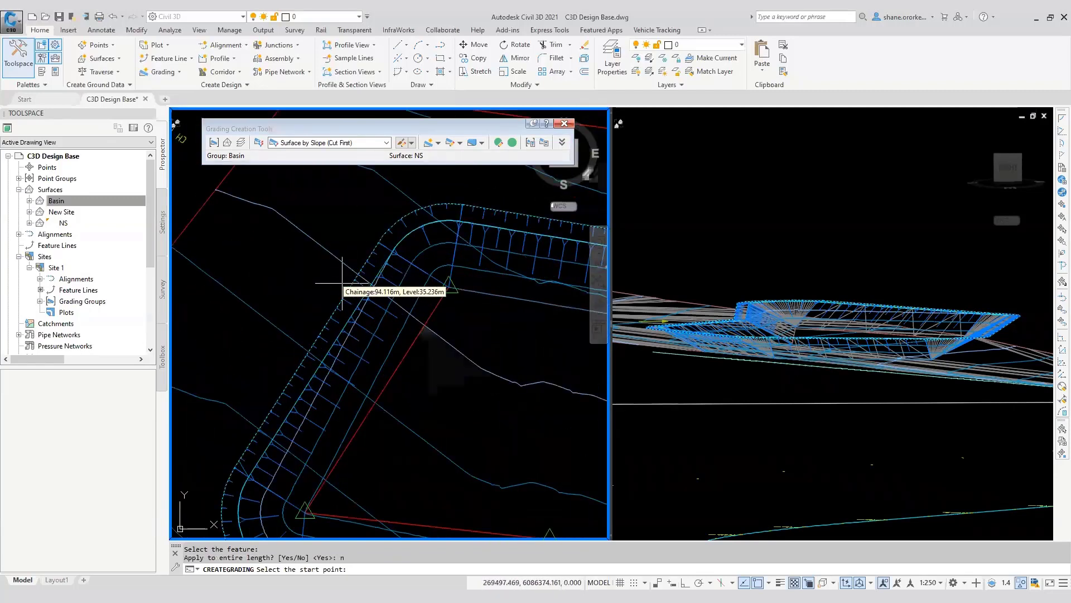
{"action": "left_click", "coordinate": [345, 277]}
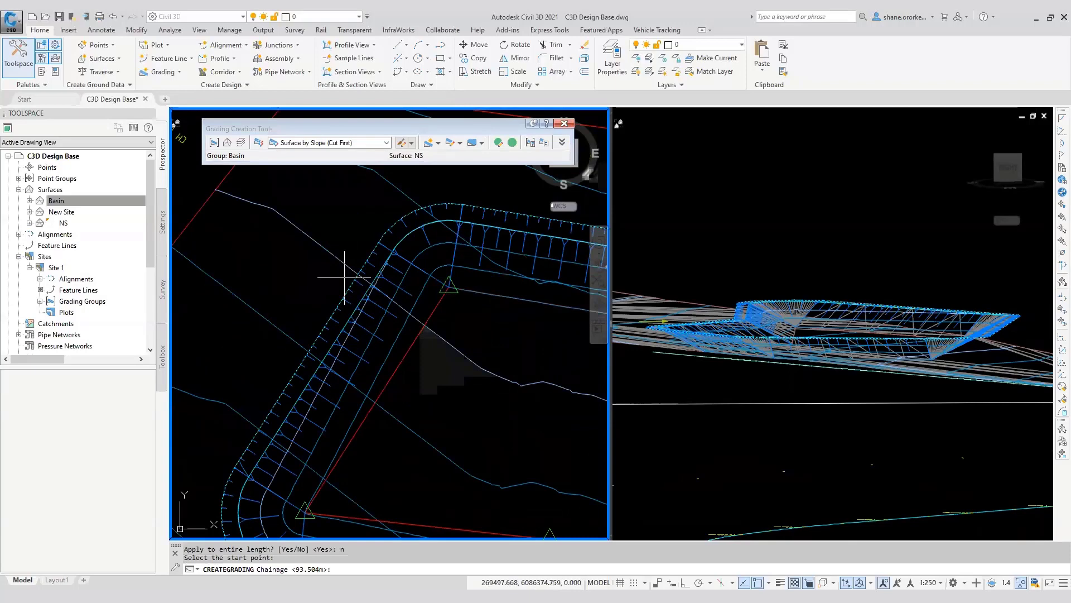
{"action": "key", "text": "Return"}
End the grading at chainage 17.298 m on the basin's east side and create it with 1:3 cut and fill slopes
{"action": "scroll", "coordinate": [346, 285], "scroll_direction": "down", "scroll_amount": 5}
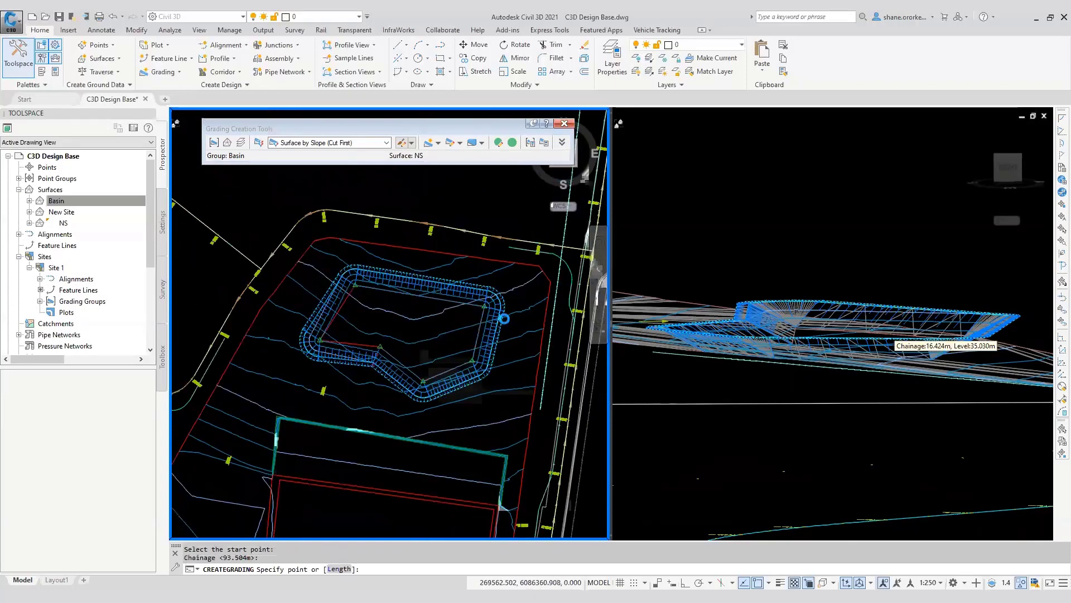
{"action": "scroll", "coordinate": [505, 318], "scroll_direction": "up", "scroll_amount": 4}
{"action": "left_click", "coordinate": [504, 322]}
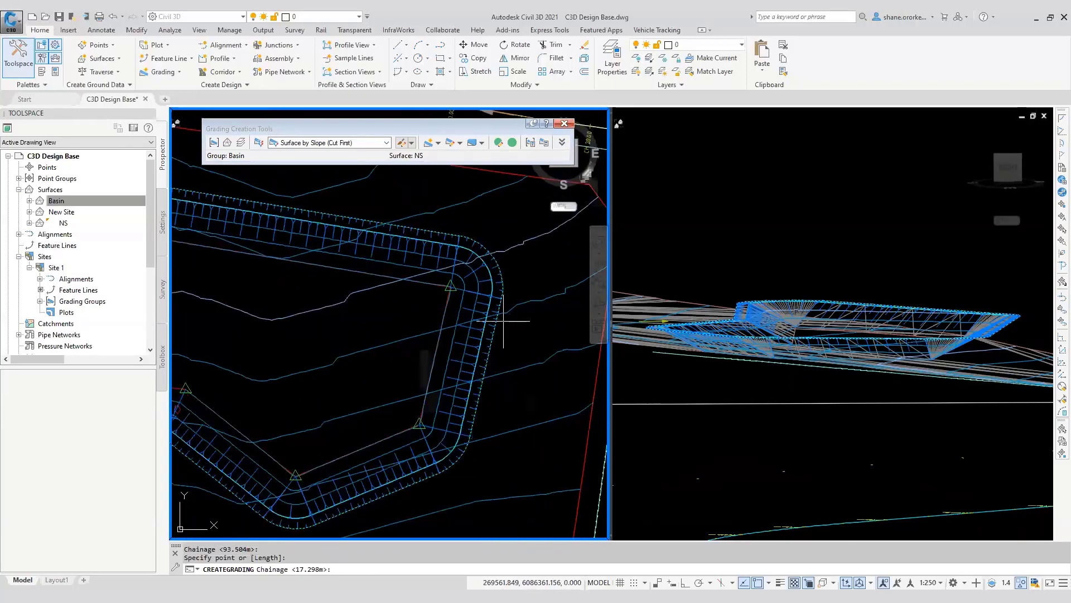
{"action": "key", "text": "Return"}
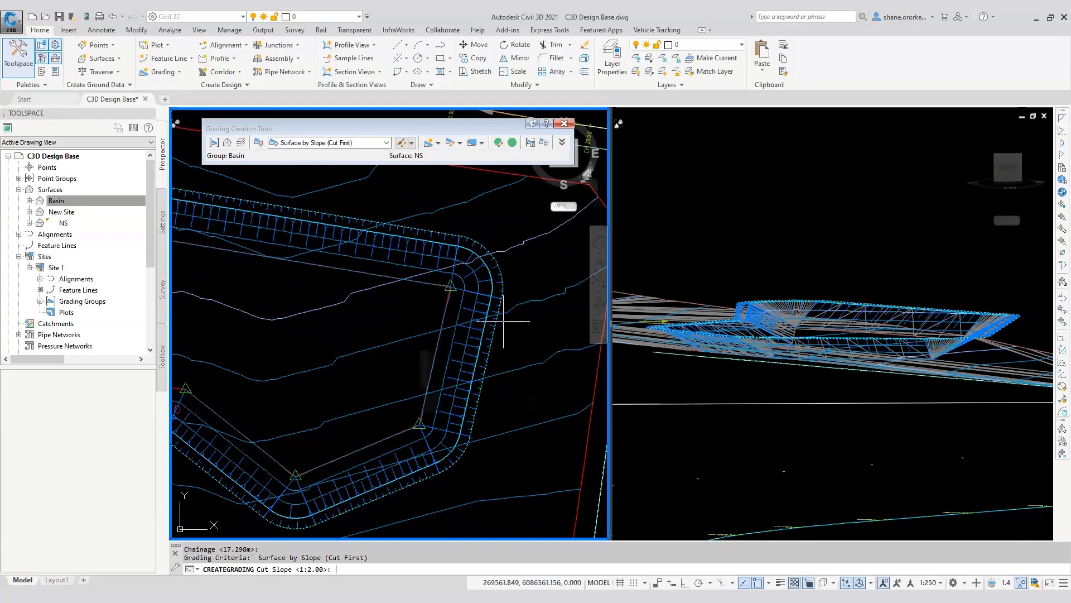
{"action": "type", "text": "3"}
{"action": "key", "text": "Return"}
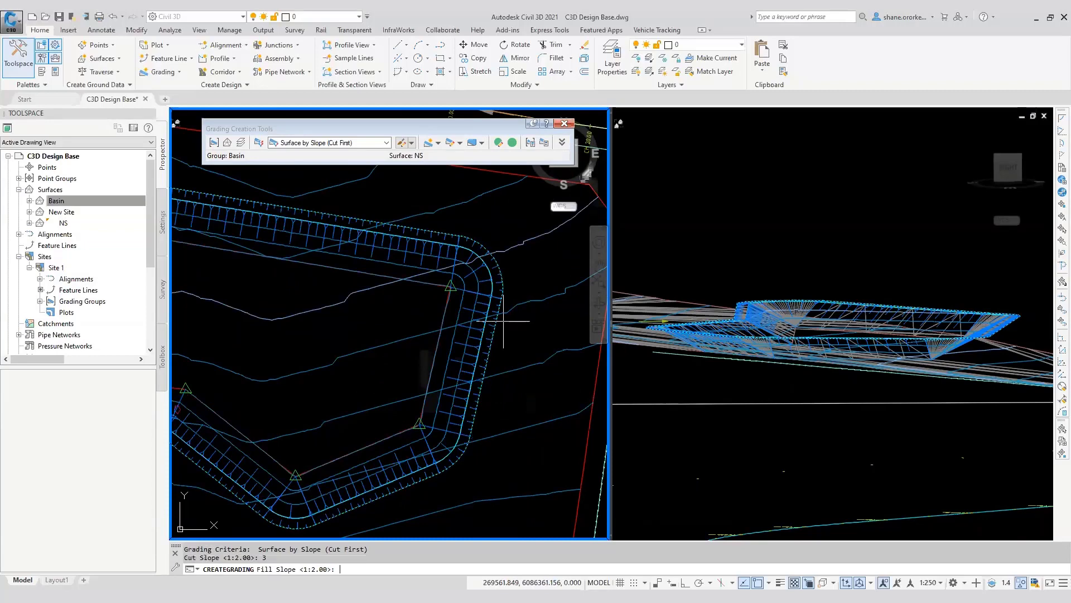
{"action": "type", "text": "3"}
{"action": "key", "text": "Return"}
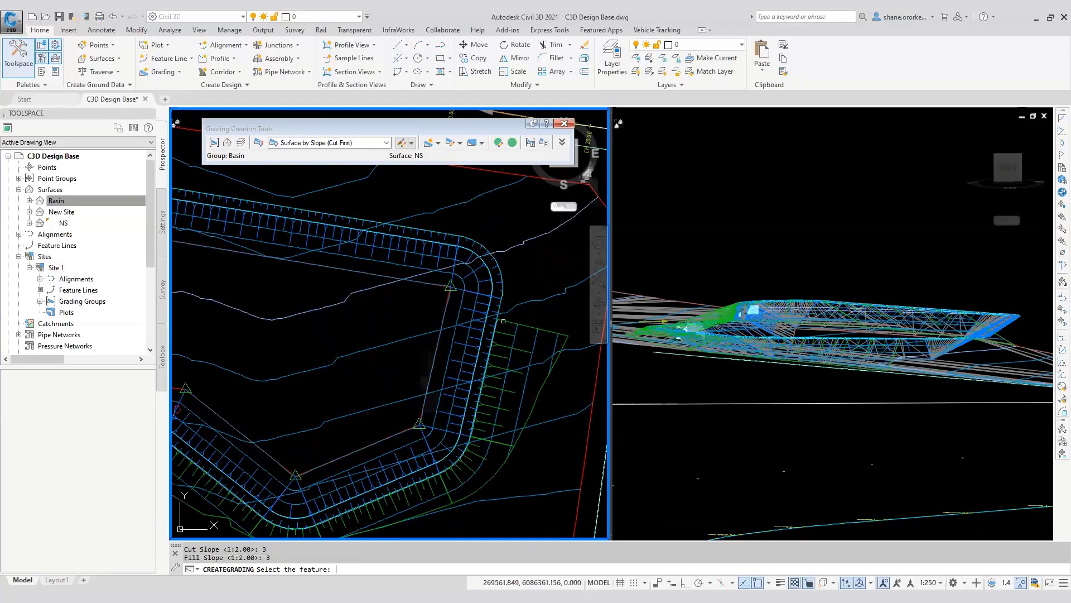
Begin a second grading from the berm's outer feature line, starting at chainage 21.398 m just below the basin's northeast corner
{"action": "scroll", "coordinate": [307, 357], "scroll_direction": "down", "scroll_amount": 6}
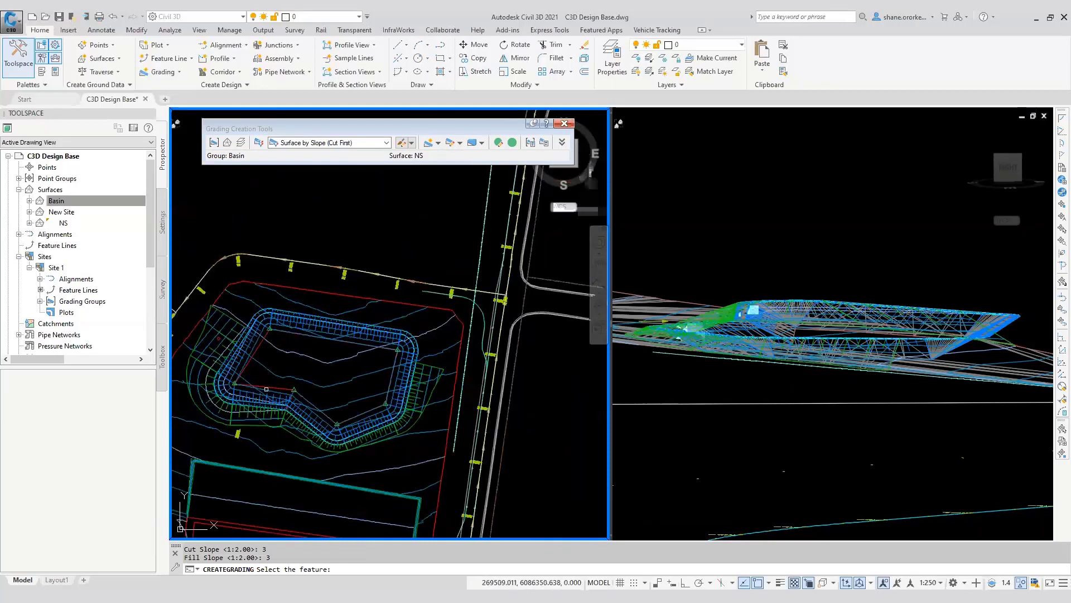
{"action": "scroll", "coordinate": [308, 357], "scroll_direction": "up", "scroll_amount": 8}
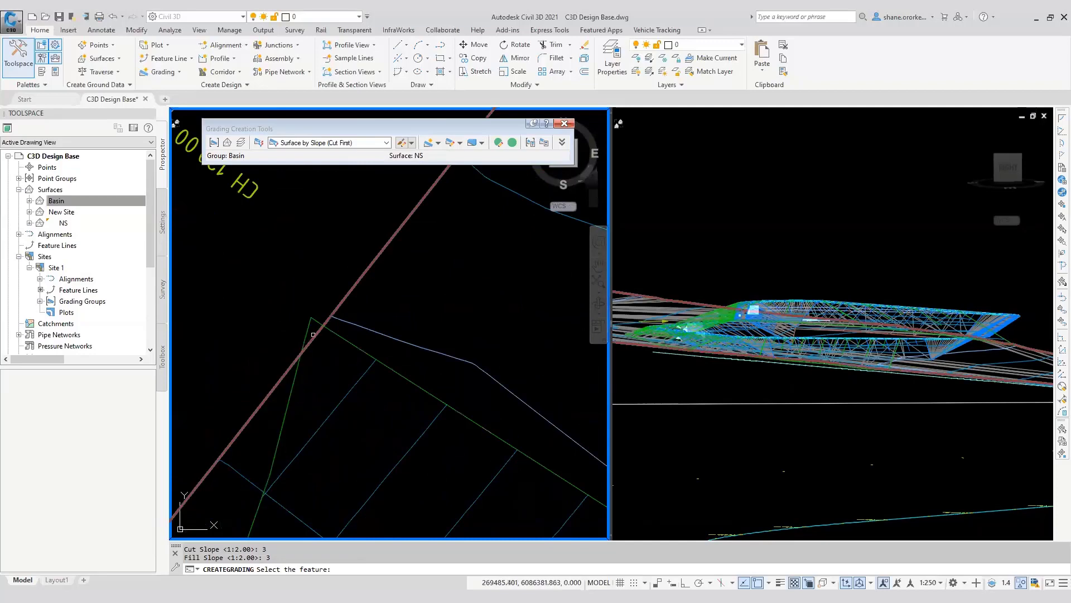
{"action": "scroll", "coordinate": [313, 353], "scroll_direction": "down", "scroll_amount": 4}
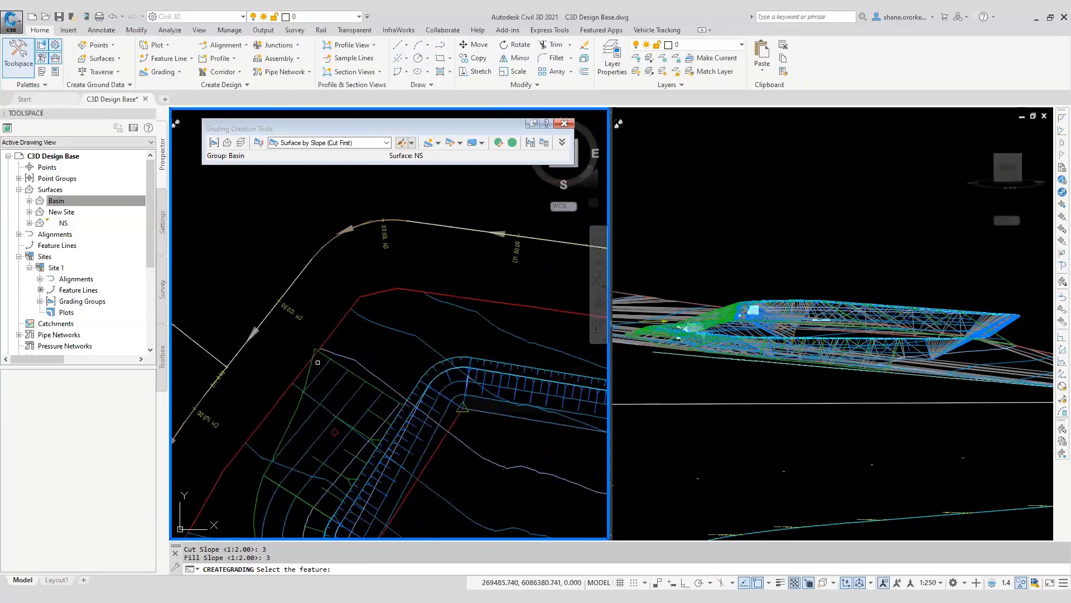
{"action": "left_click", "coordinate": [310, 365]}
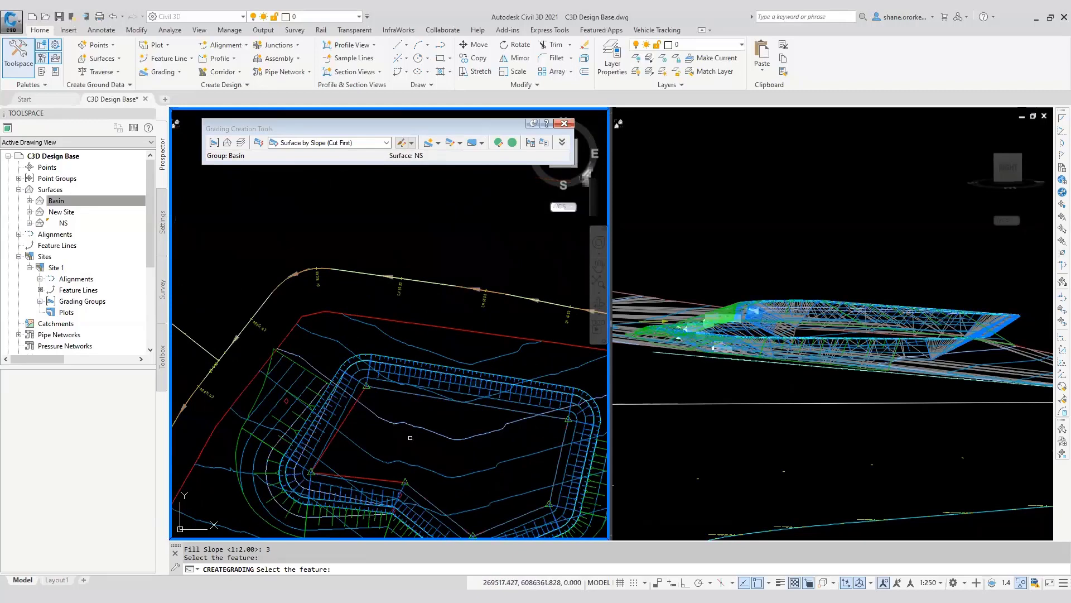
{"action": "scroll", "coordinate": [441, 368], "scroll_direction": "up", "scroll_amount": 5}
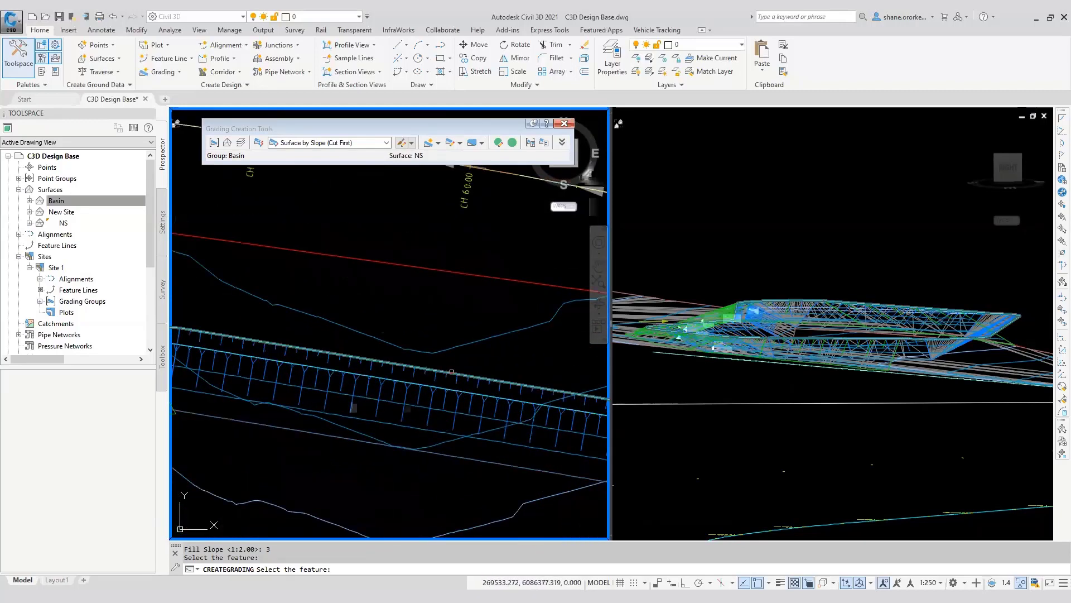
{"action": "left_click", "coordinate": [451, 373]}
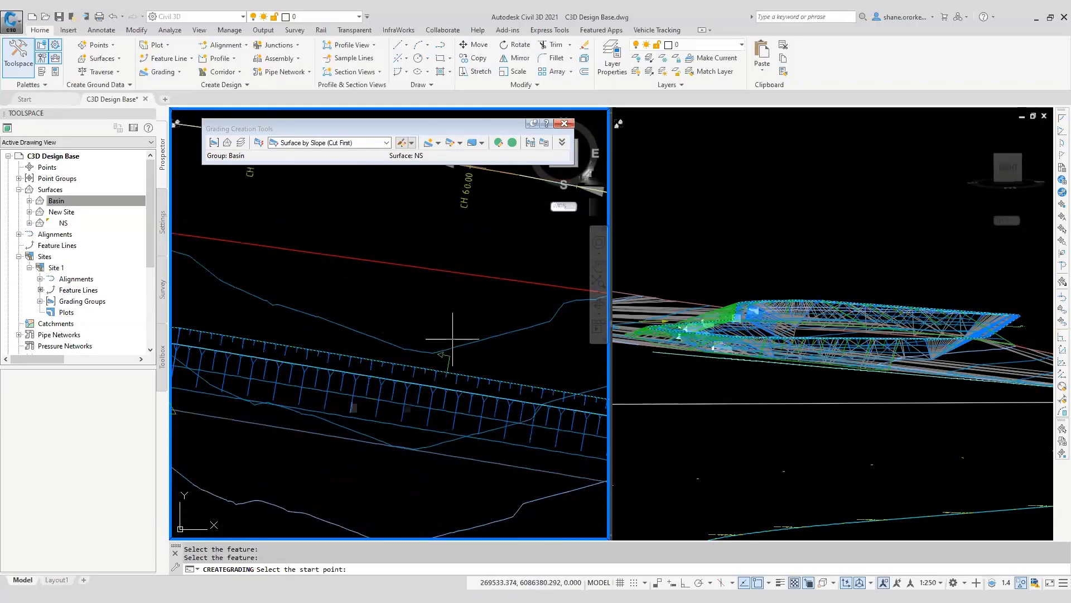
{"action": "scroll", "coordinate": [452, 338], "scroll_direction": "down", "scroll_amount": 5}
{"action": "scroll", "coordinate": [485, 343], "scroll_direction": "up", "scroll_amount": 4}
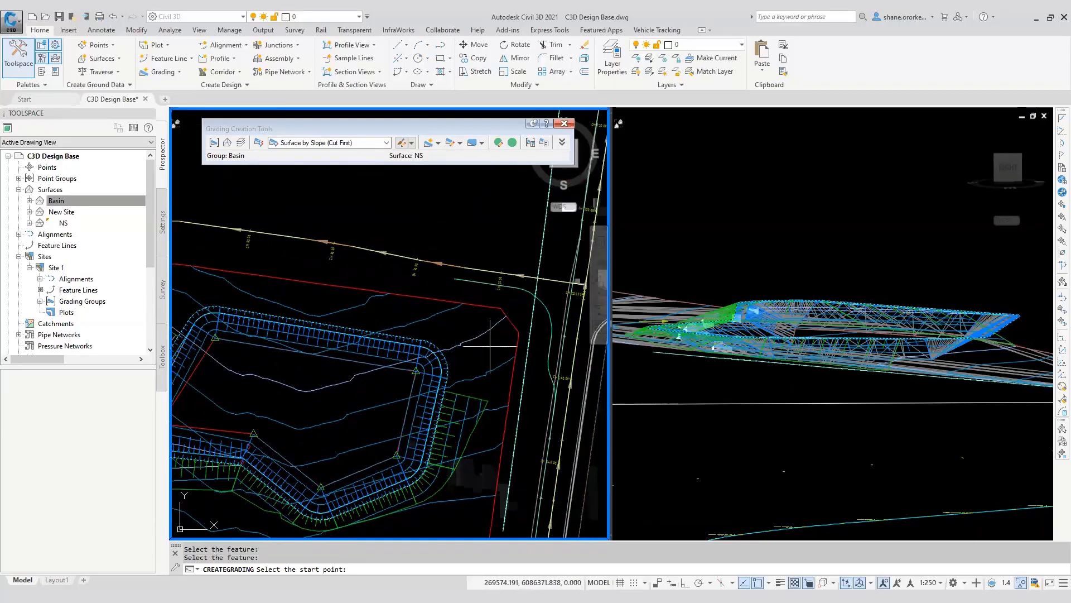
{"action": "scroll", "coordinate": [489, 346], "scroll_direction": "up", "scroll_amount": 3}
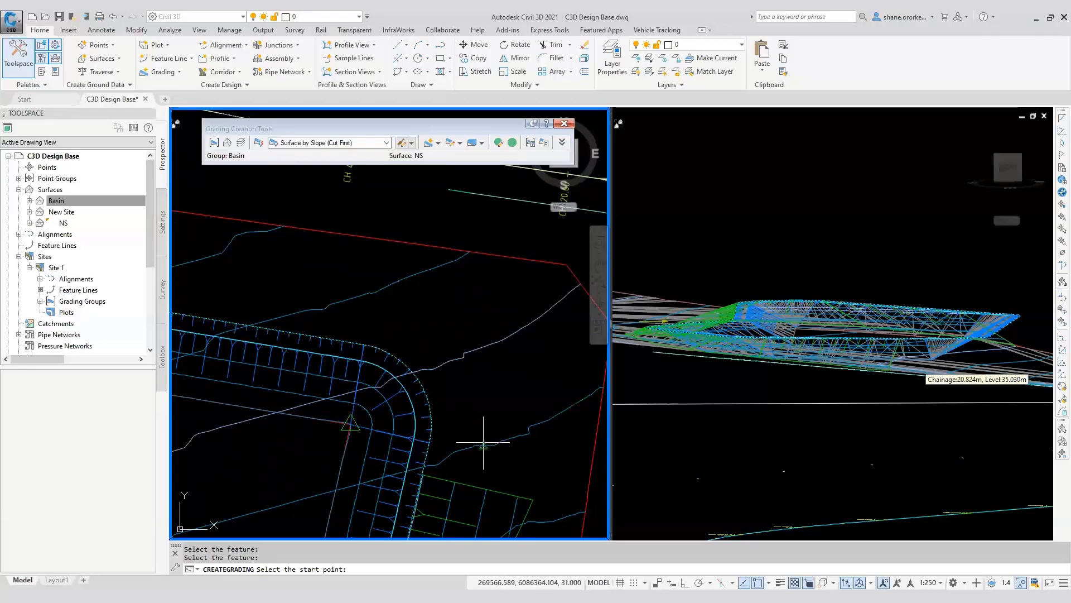
{"action": "left_click", "coordinate": [482, 436]}
{"action": "key", "text": "Return"}
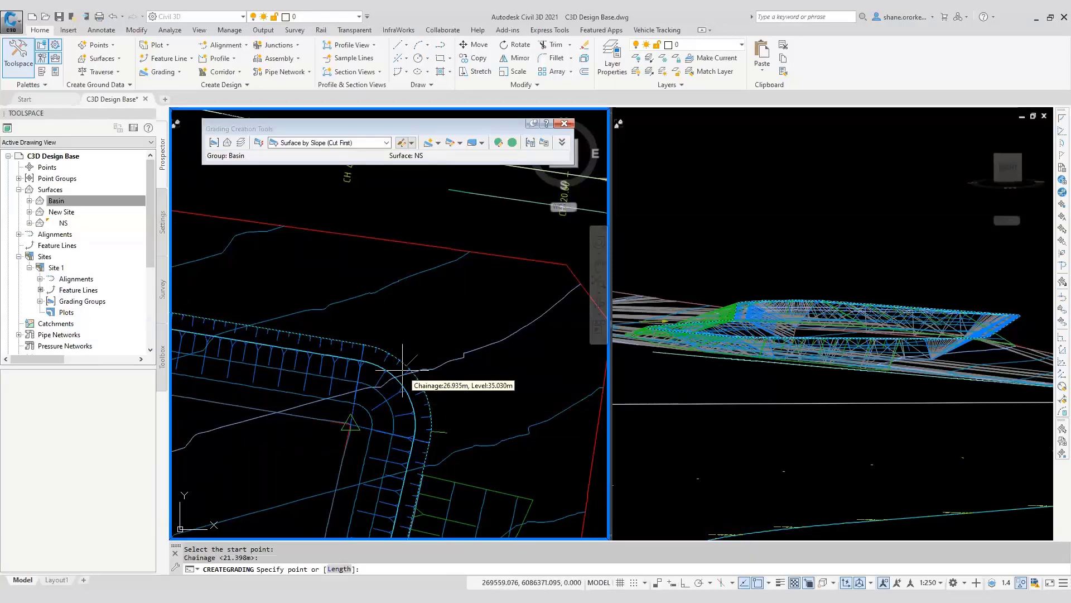
End the northern grading at chainage 86.847 m near the northwest corner and create it with 1:1 cut and fill slopes
{"action": "scroll", "coordinate": [411, 378], "scroll_direction": "down", "scroll_amount": 4}
{"action": "scroll", "coordinate": [454, 335], "scroll_direction": "up", "scroll_amount": 4}
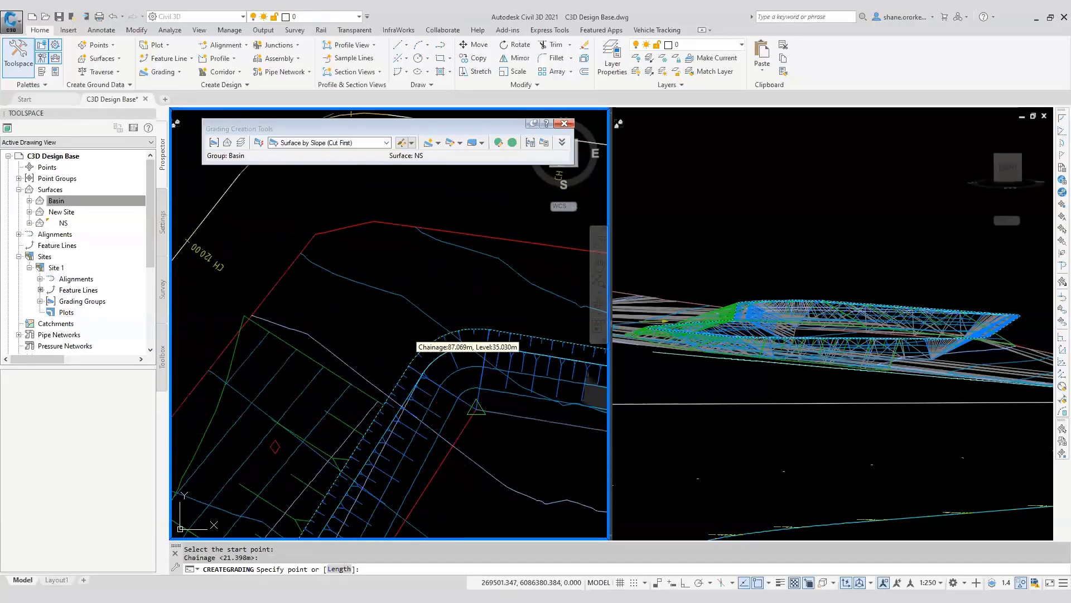
{"action": "left_click", "coordinate": [397, 339]}
{"action": "scroll", "coordinate": [396, 338], "scroll_direction": "down", "scroll_amount": 3}
{"action": "middle_click_drag", "start_coordinate": [395, 338], "coordinate": [362, 335]}
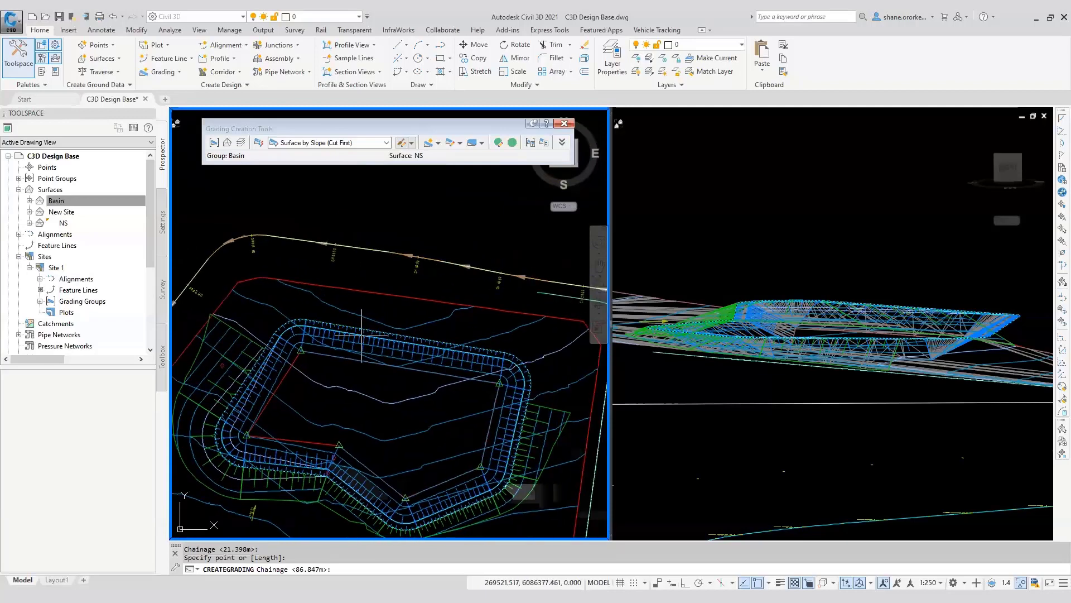
{"action": "key", "text": "Return"}
{"action": "type", "text": "1"}
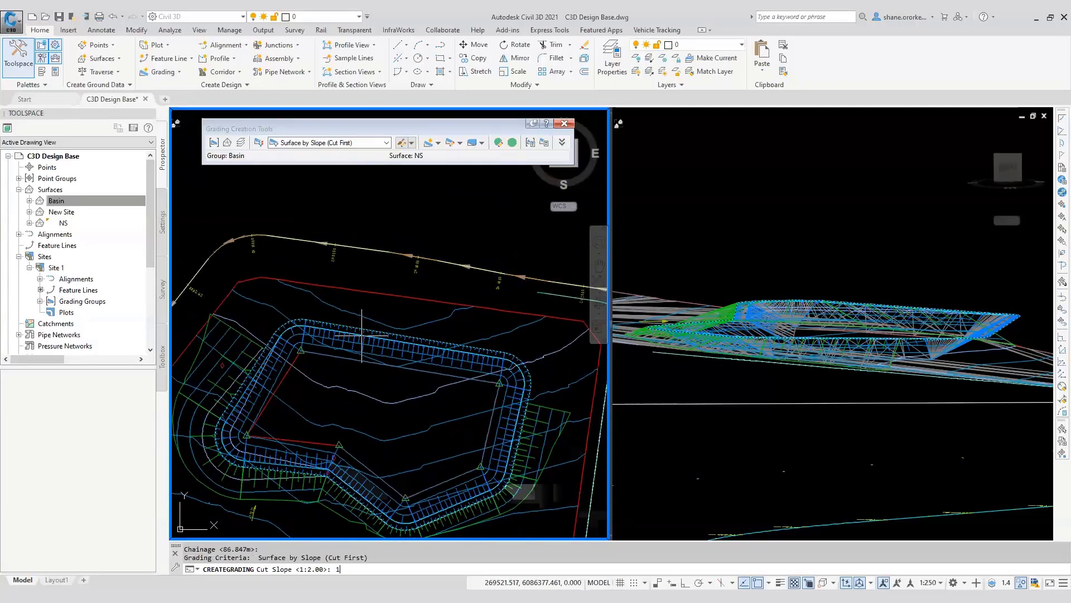
{"action": "key", "text": "Return"}
{"action": "type", "text": "1"}
{"action": "key", "text": "Return"}
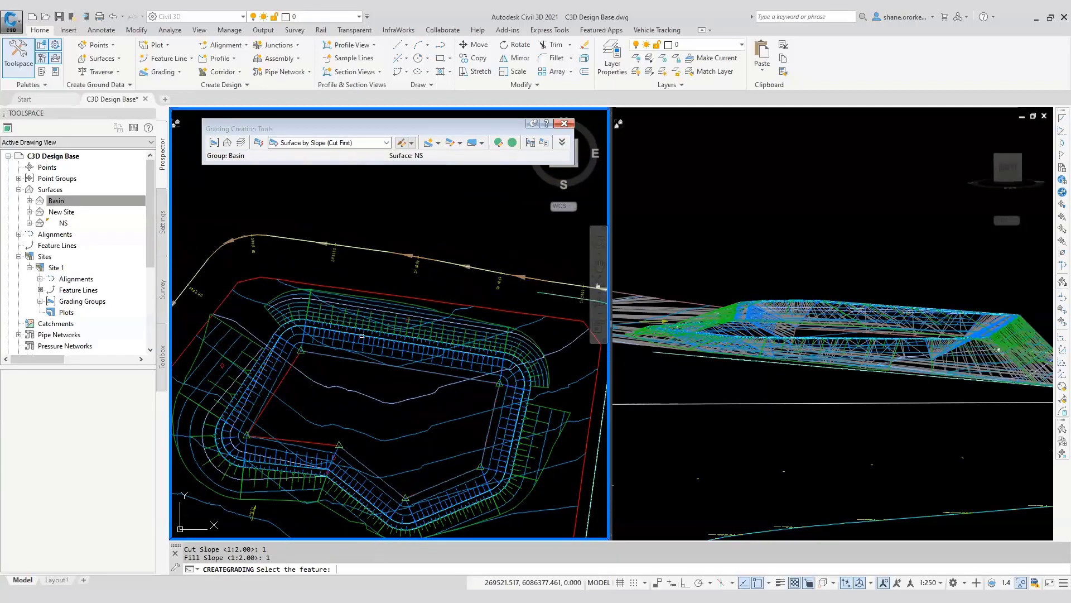
{"action": "key", "text": "Escape"}
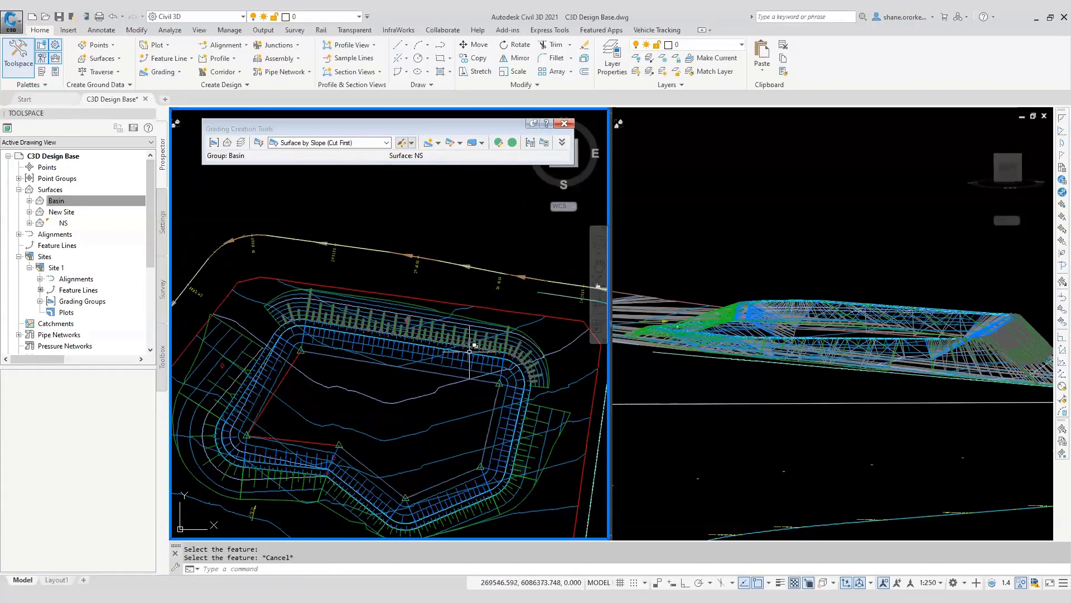
Start the Create Transition command for the gap between the two slope gradings near the basin's northeast corner
{"action": "scroll", "coordinate": [541, 372], "scroll_direction": "up", "scroll_amount": 3}
{"action": "scroll", "coordinate": [539, 357], "scroll_direction": "down", "scroll_amount": 3}
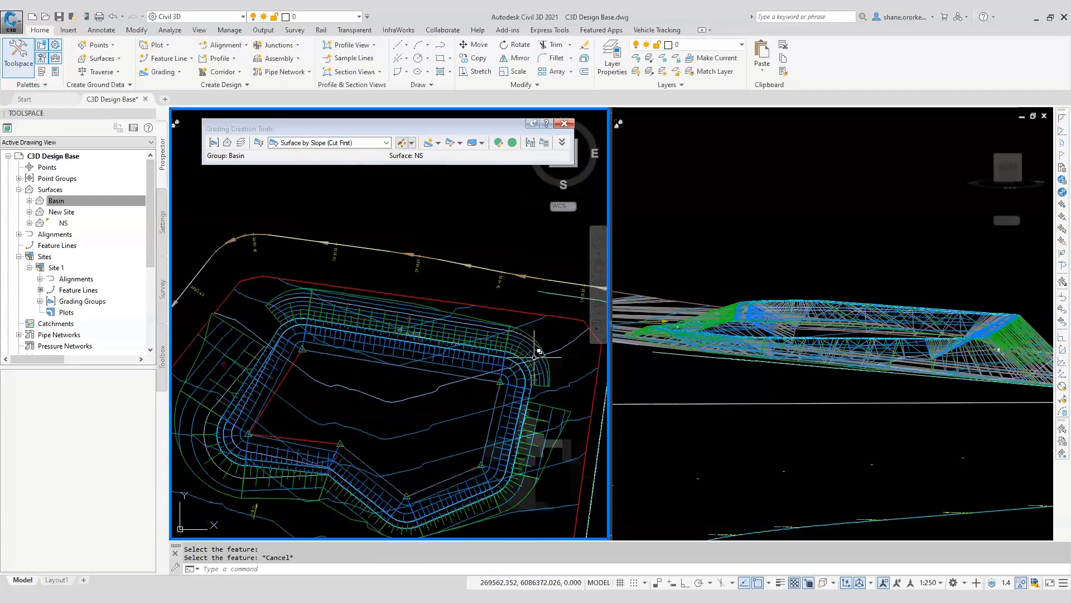
{"action": "scroll", "coordinate": [565, 405], "scroll_direction": "down", "scroll_amount": 2}
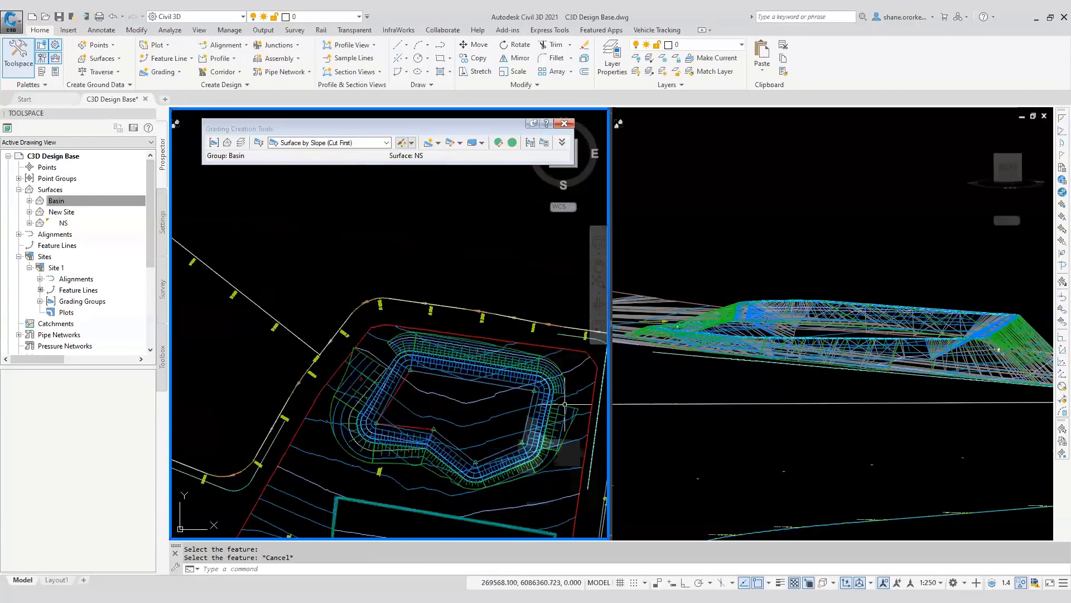
{"action": "scroll", "coordinate": [572, 394], "scroll_direction": "up", "scroll_amount": 4}
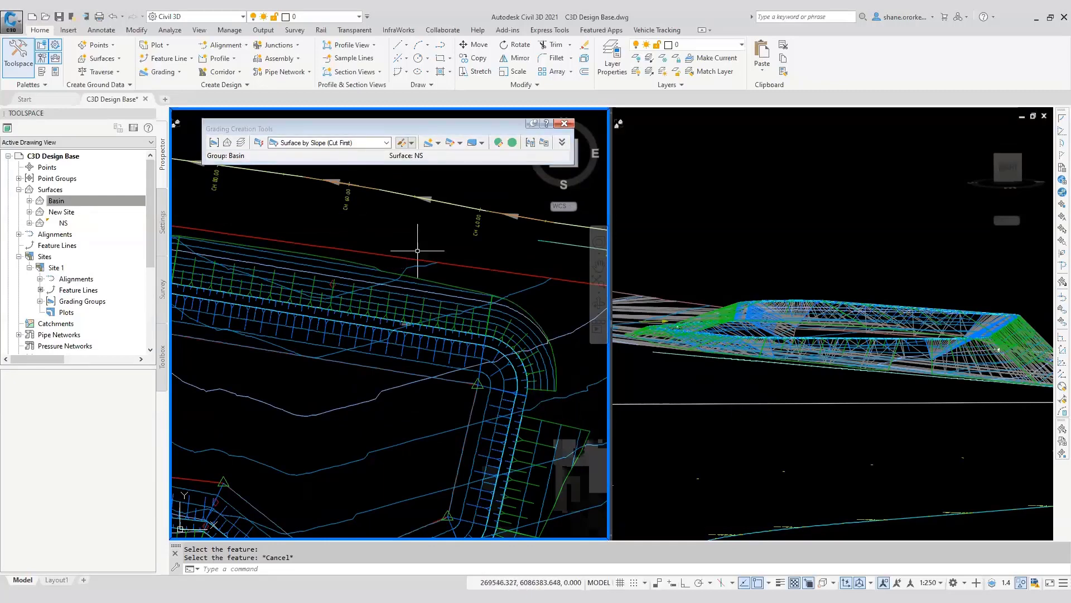
{"action": "left_click", "coordinate": [440, 142]}
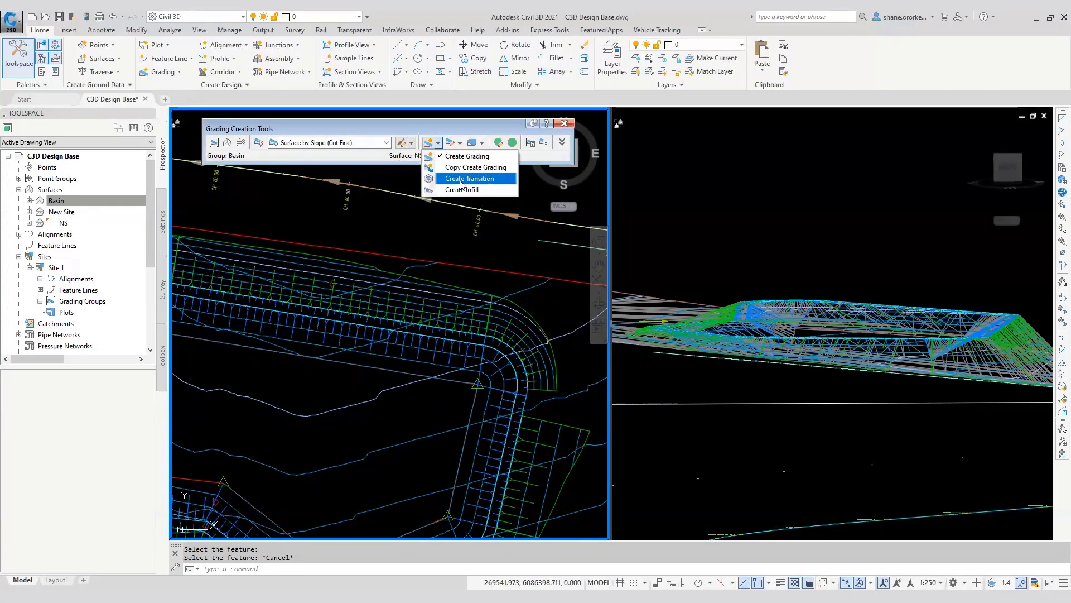
{"action": "left_click", "coordinate": [461, 180]}
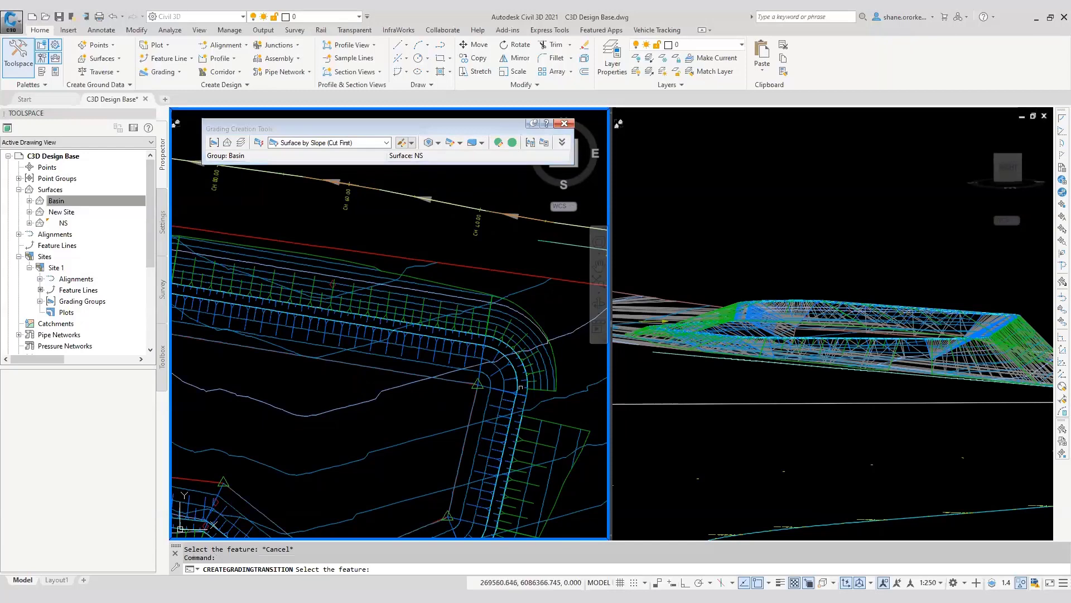
Create a grading transition from the basin feature line in the gap between the outer gradings near the northeast corner
{"action": "left_click", "coordinate": [527, 402]}
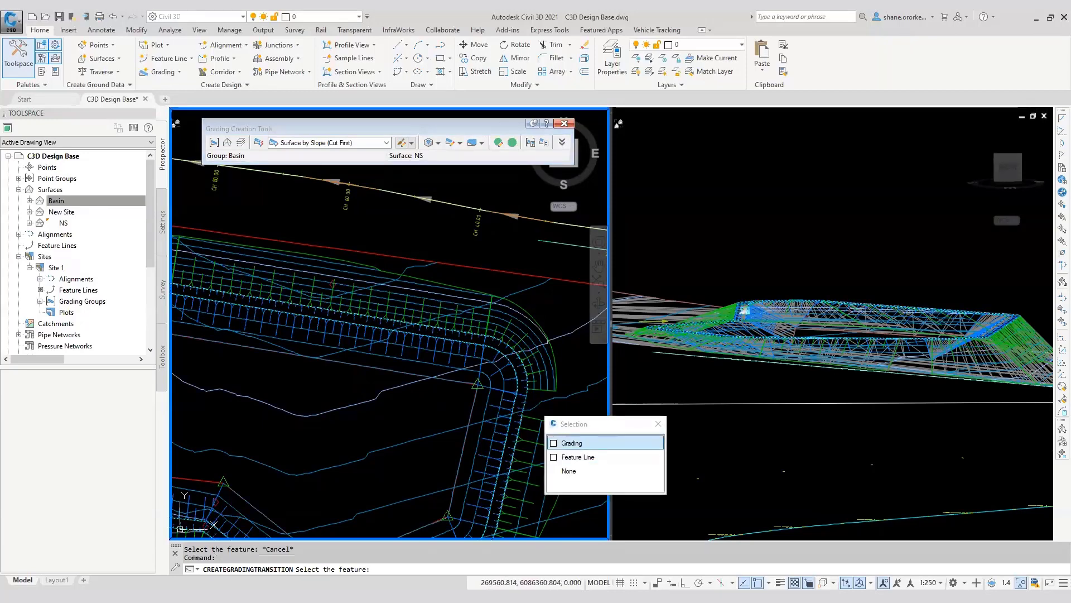
{"action": "left_click", "coordinate": [578, 456]}
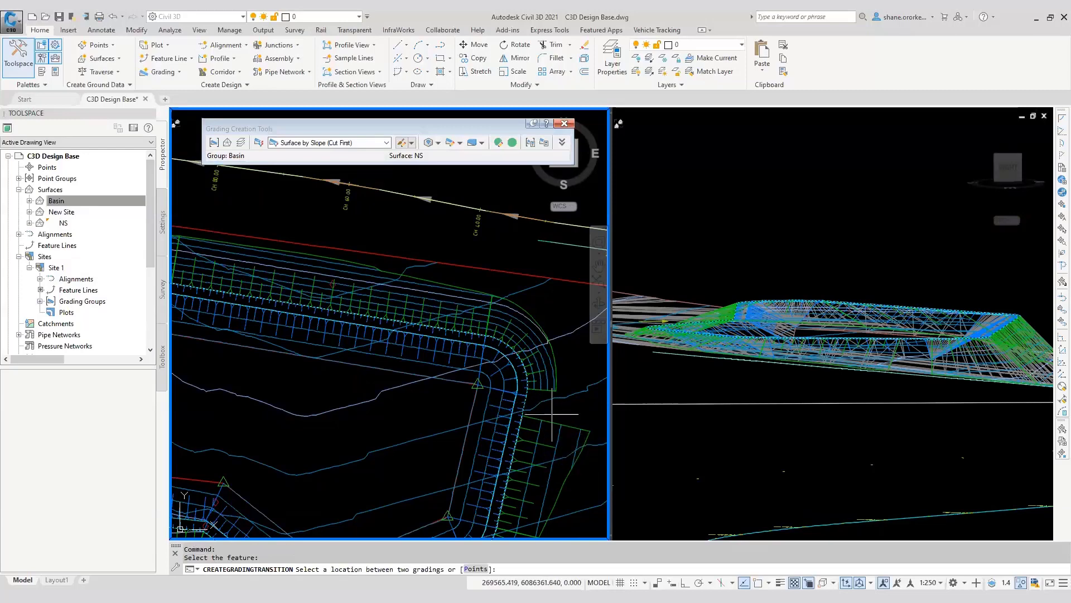
{"action": "left_click", "coordinate": [549, 405]}
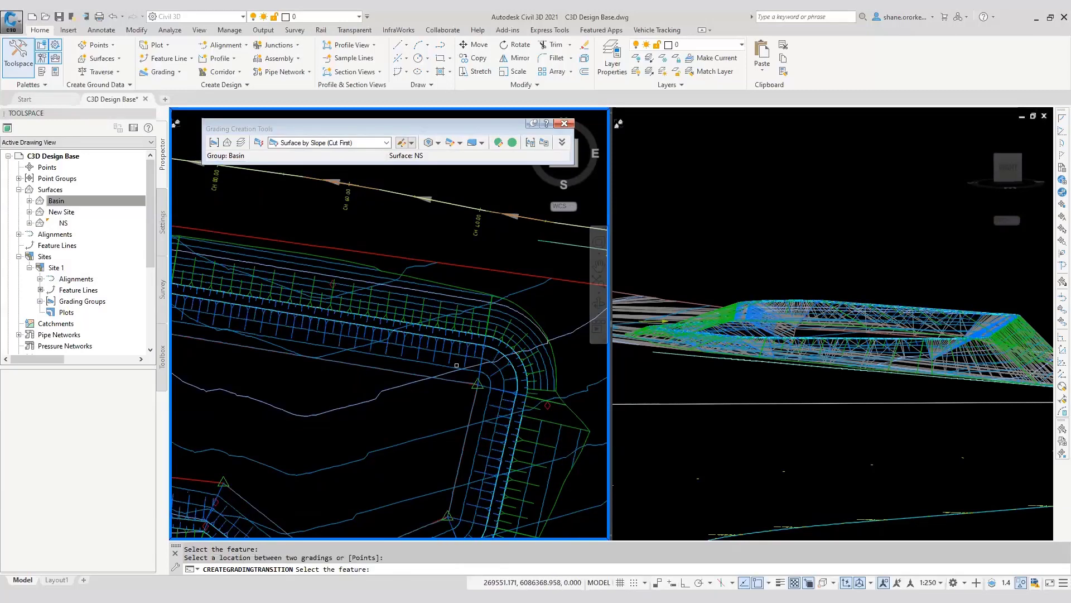
Create another grading transition between the outer gradings at the basin's northwest corner, and end the command
{"action": "scroll", "coordinate": [525, 414], "scroll_direction": "down", "scroll_amount": 3}
{"action": "scroll", "coordinate": [371, 329], "scroll_direction": "up", "scroll_amount": 3}
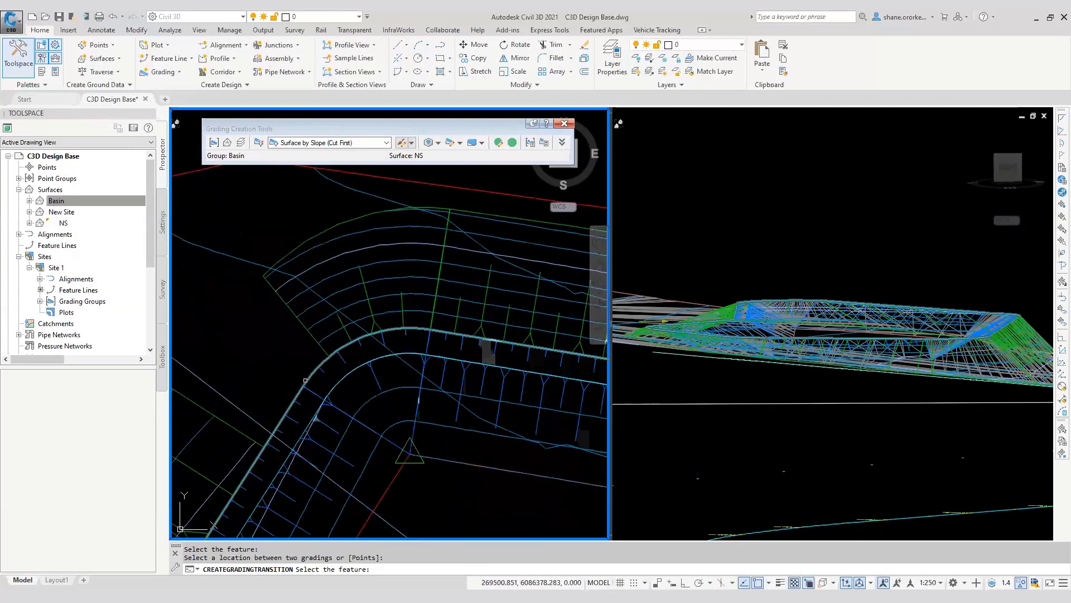
{"action": "left_click", "coordinate": [306, 382]}
{"action": "left_click", "coordinate": [278, 354]}
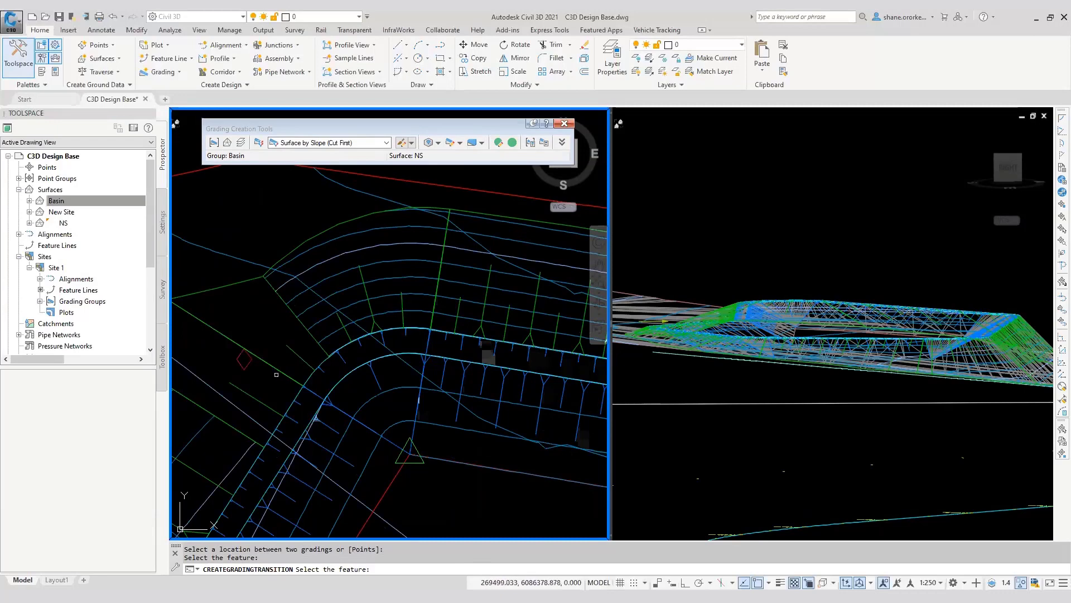
{"action": "key", "text": "Escape"}
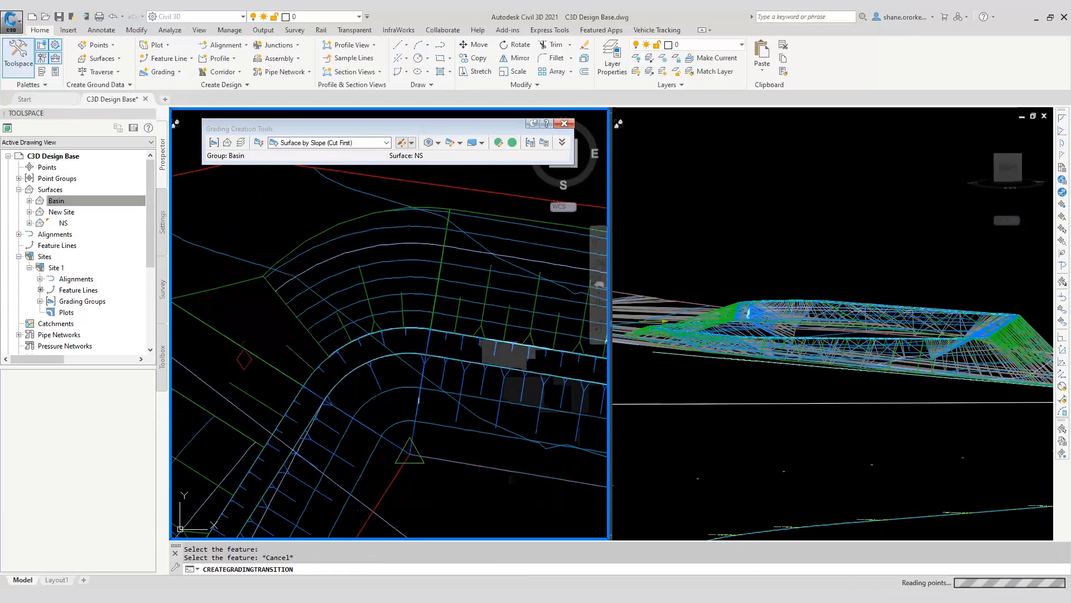
{"action": "scroll", "coordinate": [262, 350], "scroll_direction": "down", "scroll_amount": 3}
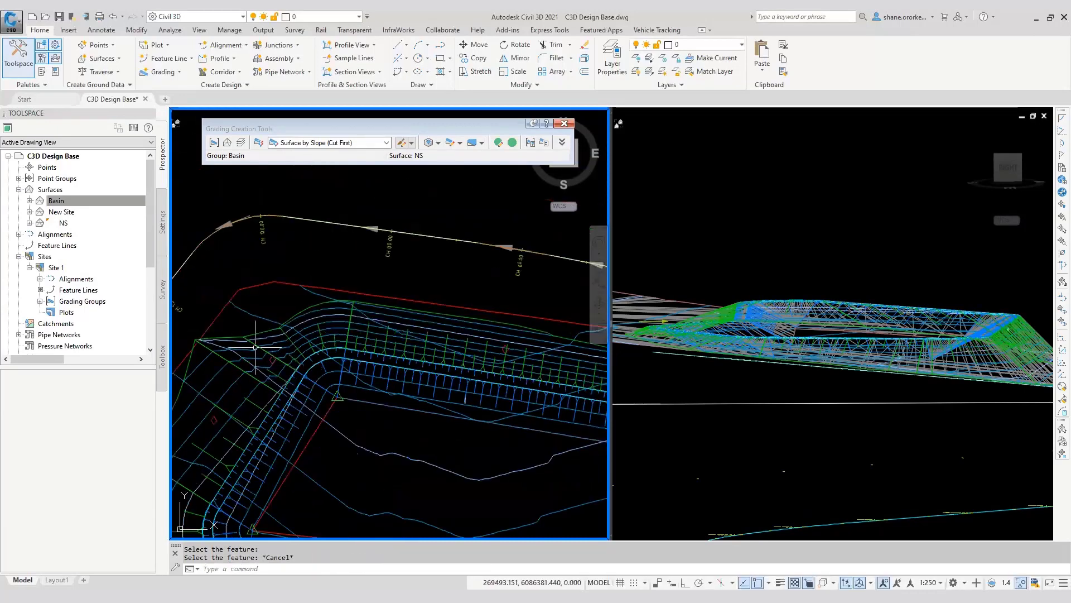
{"action": "scroll", "coordinate": [444, 364], "scroll_direction": "down", "scroll_amount": 3}
{"action": "mouse_move", "coordinate": [443, 362]}
{"action": "middle_mouse_down"}
{"action": "mouse_move", "coordinate": [382, 311]}
{"action": "mouse_move", "coordinate": [387, 282]}
{"action": "middle_mouse_up"}
{"action": "middle_click_drag", "start_coordinate": [416, 405], "coordinate": [400, 349]}
{"action": "key", "text": "Escape"}
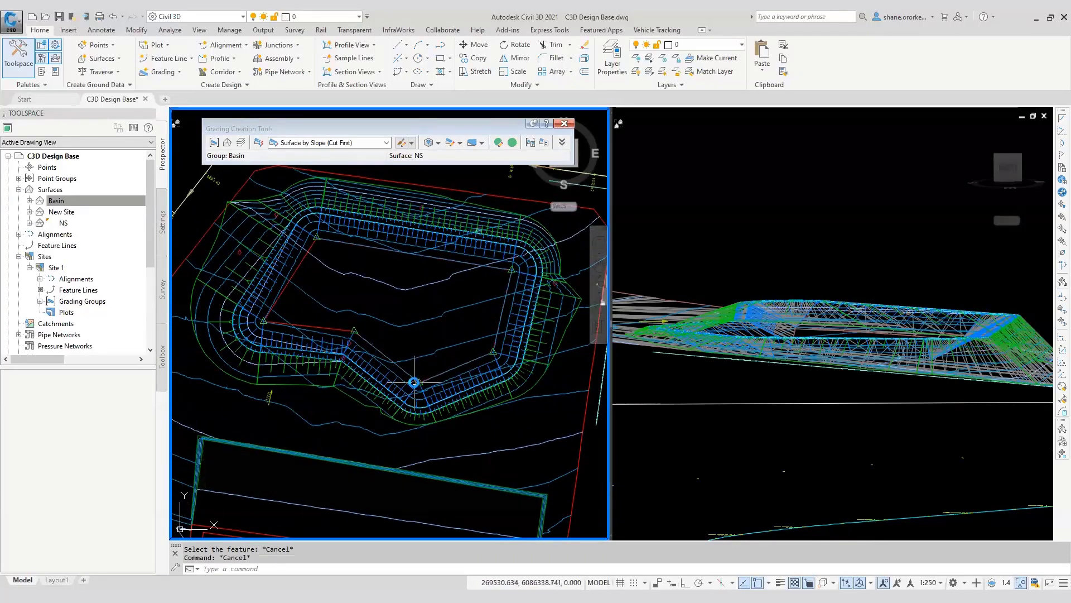
{"action": "scroll", "coordinate": [411, 376], "scroll_direction": "up", "scroll_amount": 3}
{"action": "left_click", "coordinate": [410, 375]}
{"action": "key", "text": "Escape"}
{"action": "left_click", "coordinate": [413, 376]}
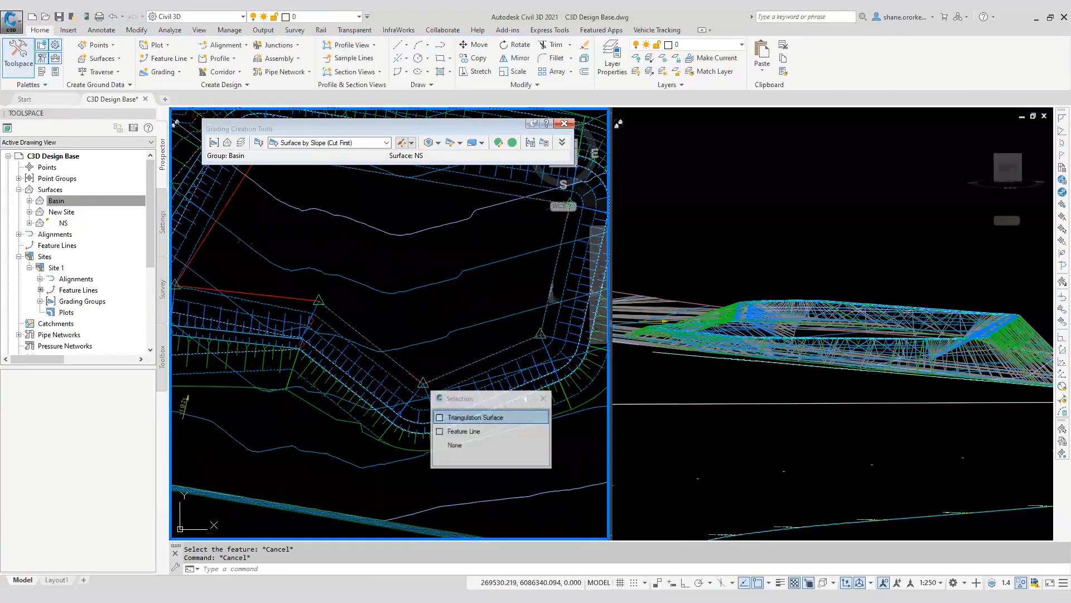
{"action": "key", "text": "Escape"}
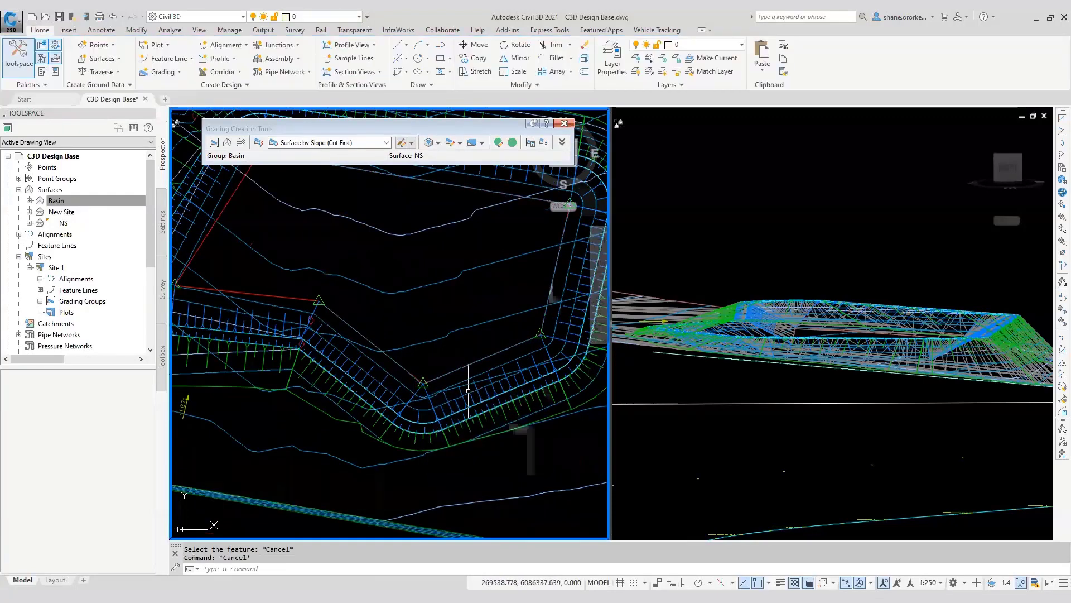
Examine the Basin surface in 3D in the Object Viewer, checking the side slopes and the transition areas
{"action": "left_click", "coordinate": [480, 359]}
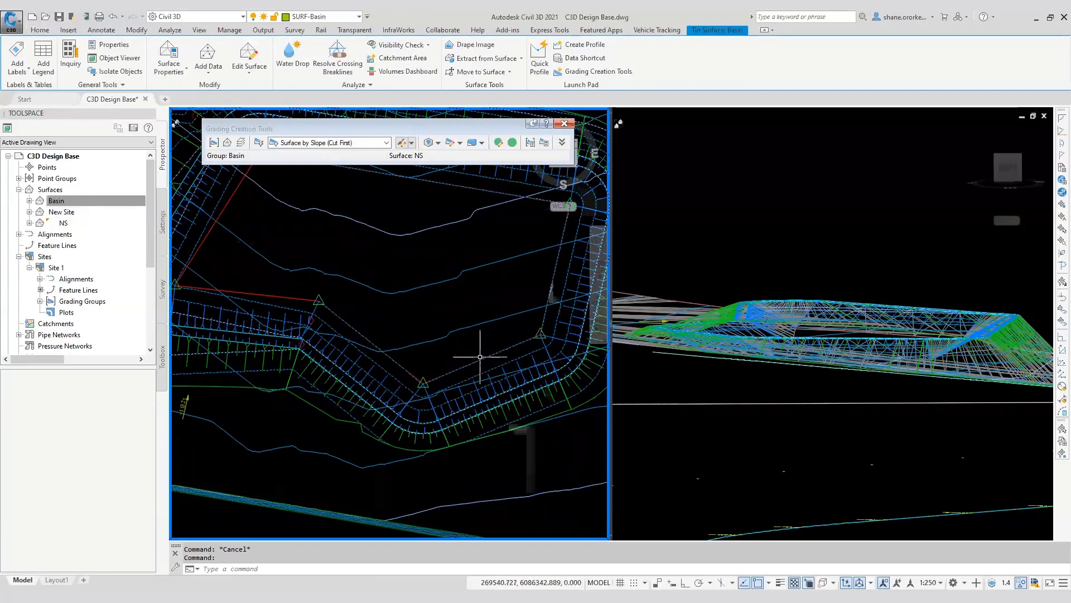
{"action": "scroll", "coordinate": [479, 356], "scroll_direction": "down", "scroll_amount": 4}
{"action": "right_click", "coordinate": [466, 338]}
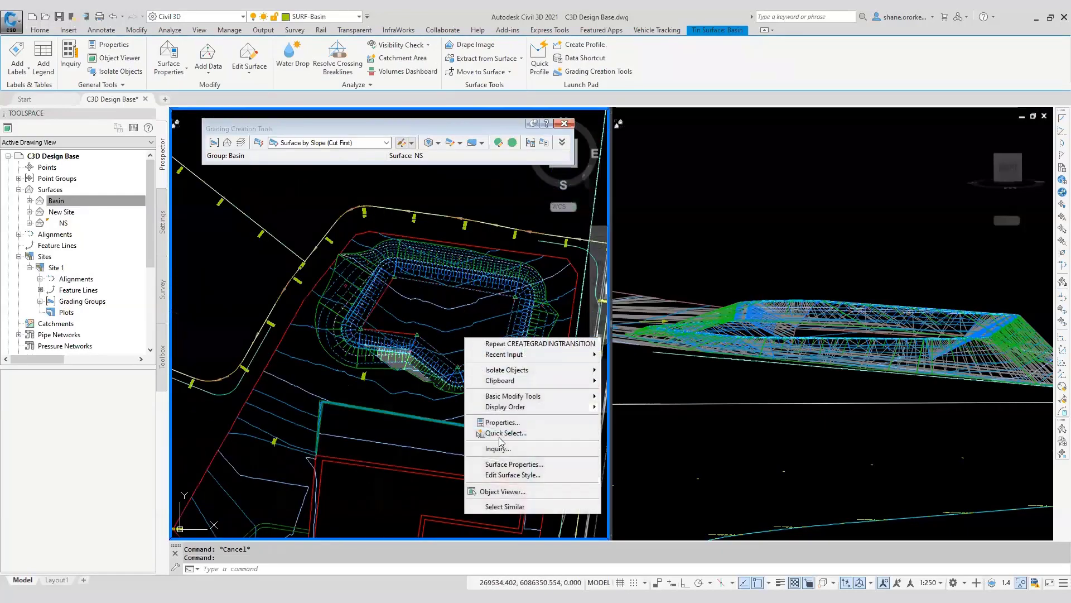
{"action": "left_click", "coordinate": [502, 491]}
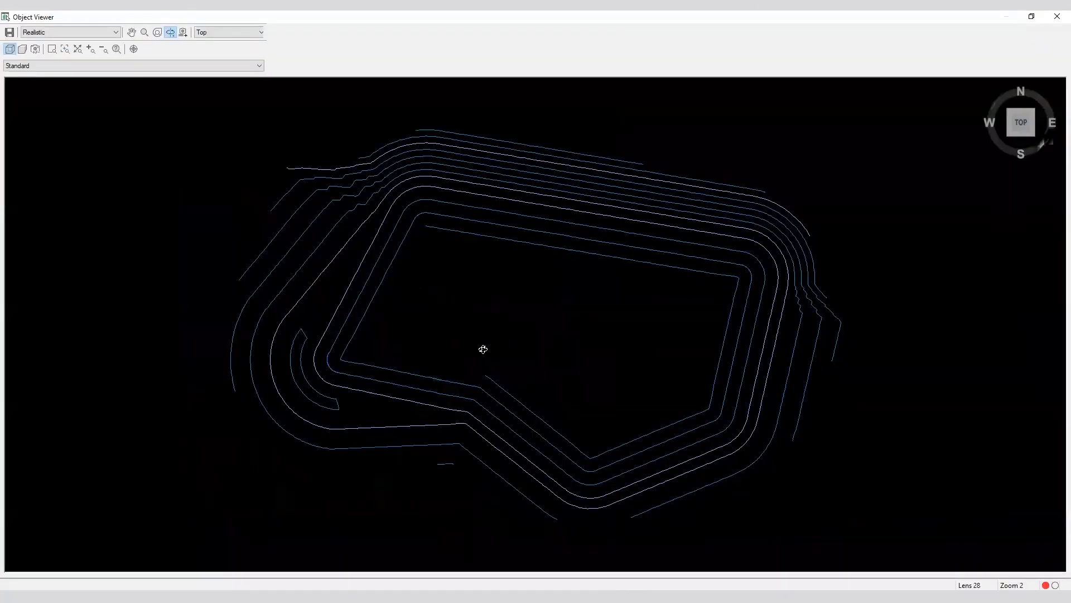
{"action": "mouse_move", "coordinate": [483, 349]}
{"action": "left_mouse_down"}
{"action": "mouse_move", "coordinate": [402, 337]}
{"action": "mouse_move", "coordinate": [395, 253]}
{"action": "mouse_move", "coordinate": [478, 375]}
{"action": "mouse_move", "coordinate": [449, 301]}
{"action": "mouse_move", "coordinate": [461, 363]}
{"action": "mouse_move", "coordinate": [519, 406]}
{"action": "mouse_move", "coordinate": [581, 404]}
{"action": "mouse_move", "coordinate": [514, 413]}
{"action": "mouse_move", "coordinate": [467, 404]}
{"action": "left_mouse_up"}
{"action": "scroll", "coordinate": [475, 397], "scroll_direction": "up", "scroll_amount": 3}
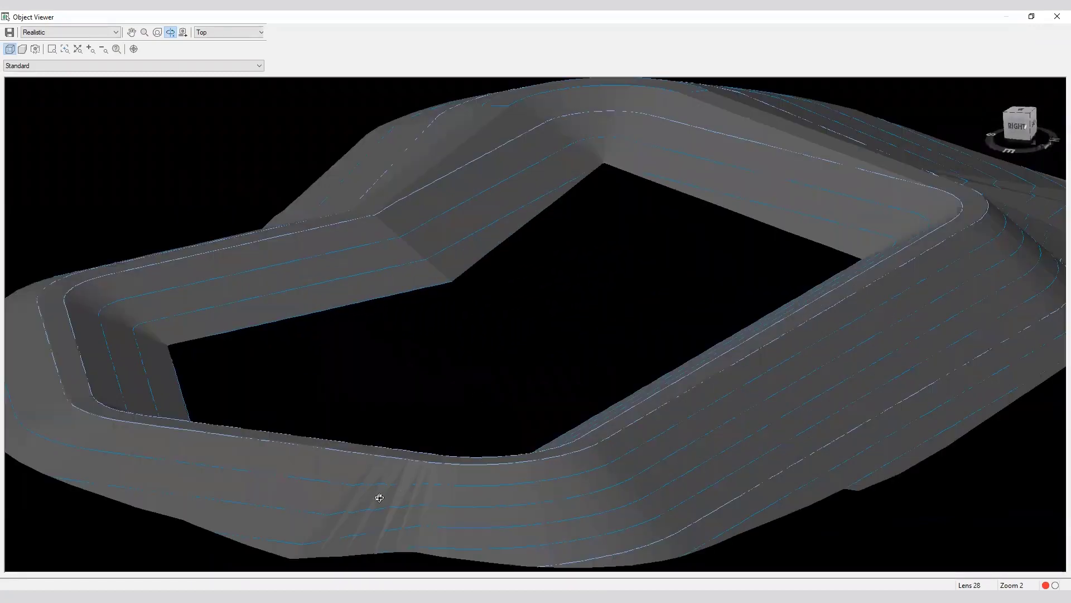
{"action": "scroll", "coordinate": [389, 495], "scroll_direction": "down", "scroll_amount": 3}
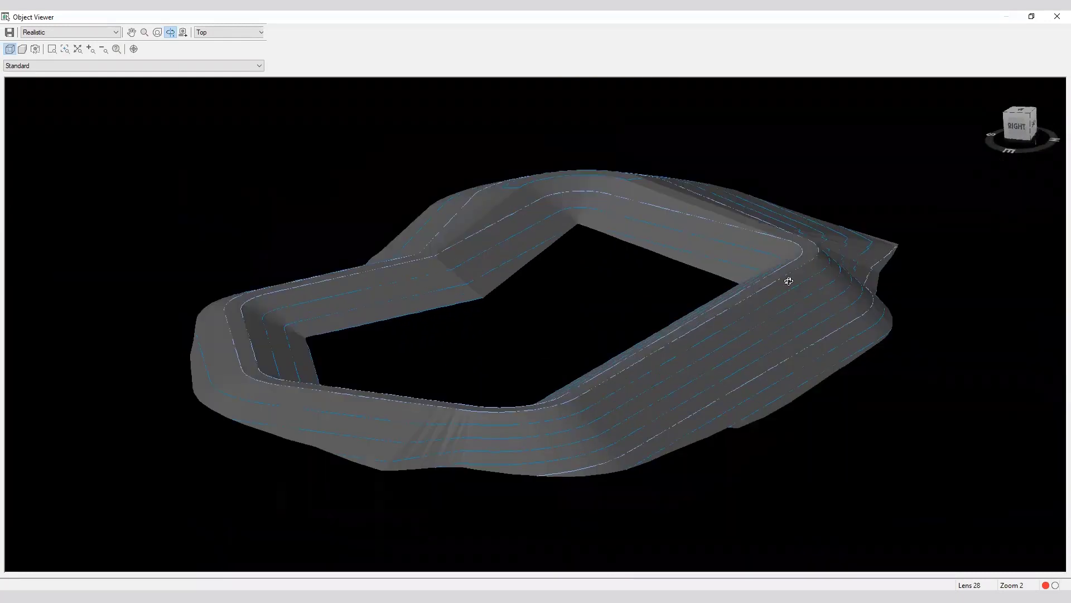
{"action": "middle_click_drag", "start_coordinate": [451, 353], "coordinate": [500, 370]}
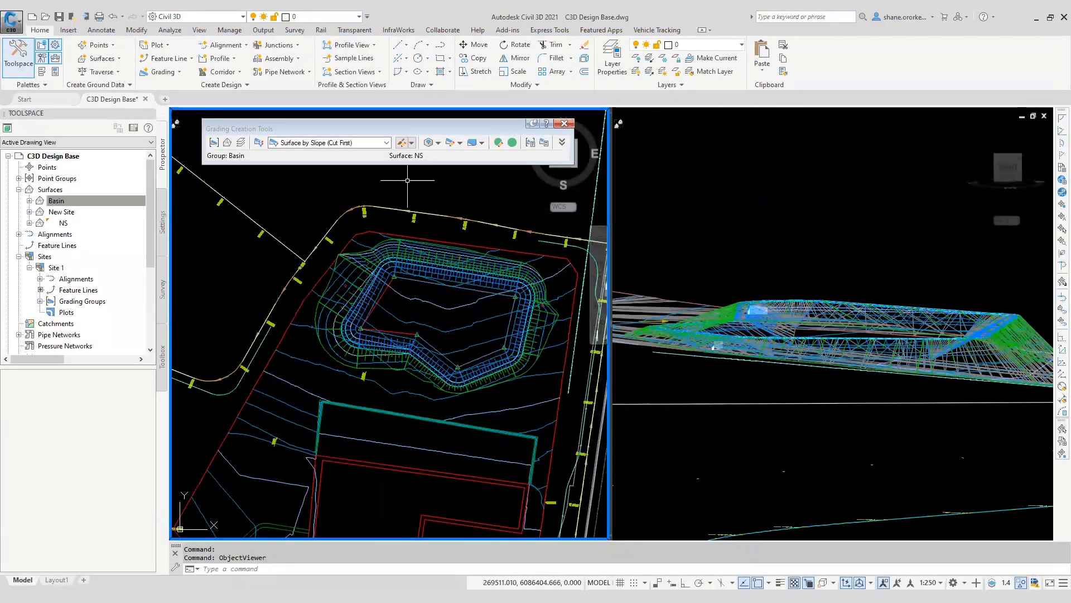
Create a grading infill in the open floor area inside the basin
{"action": "left_click", "coordinate": [439, 143]}
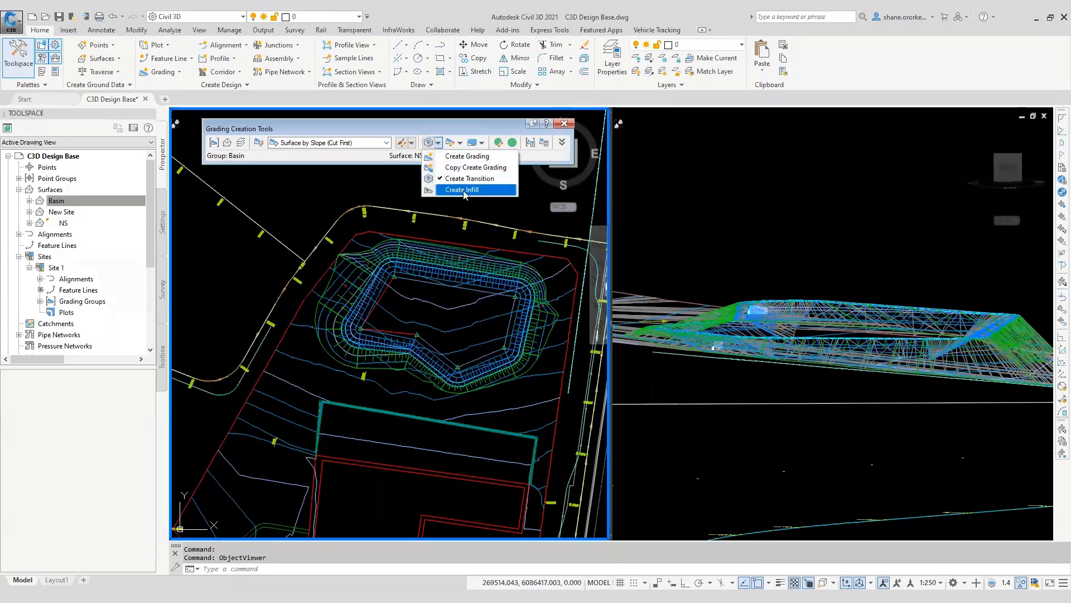
{"action": "left_click", "coordinate": [462, 191]}
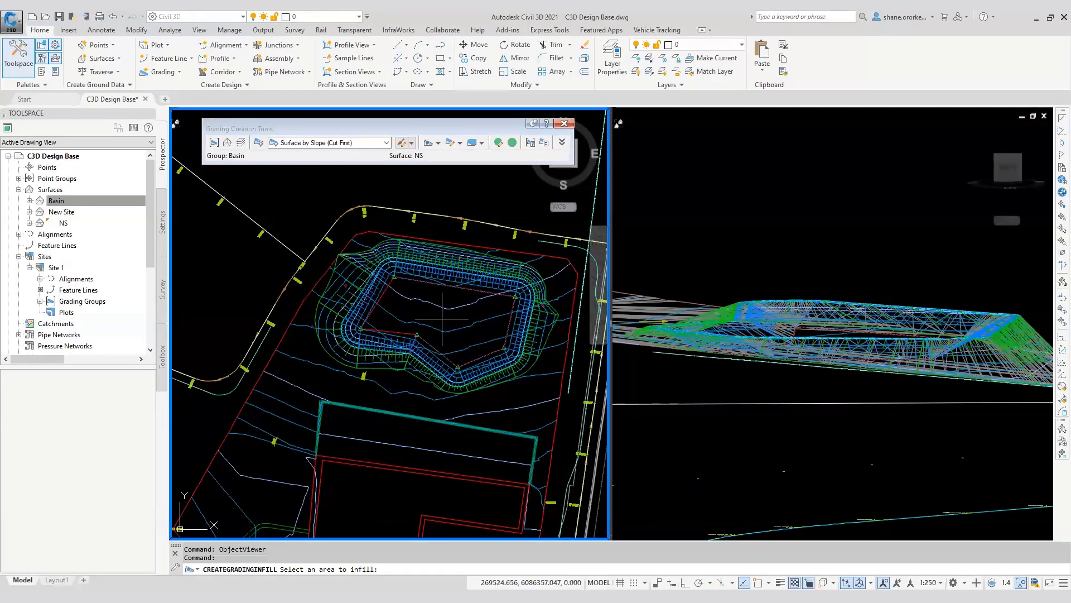
{"action": "key", "text": "Escape"}
{"action": "scroll", "coordinate": [462, 328], "scroll_direction": "up", "scroll_amount": 5}
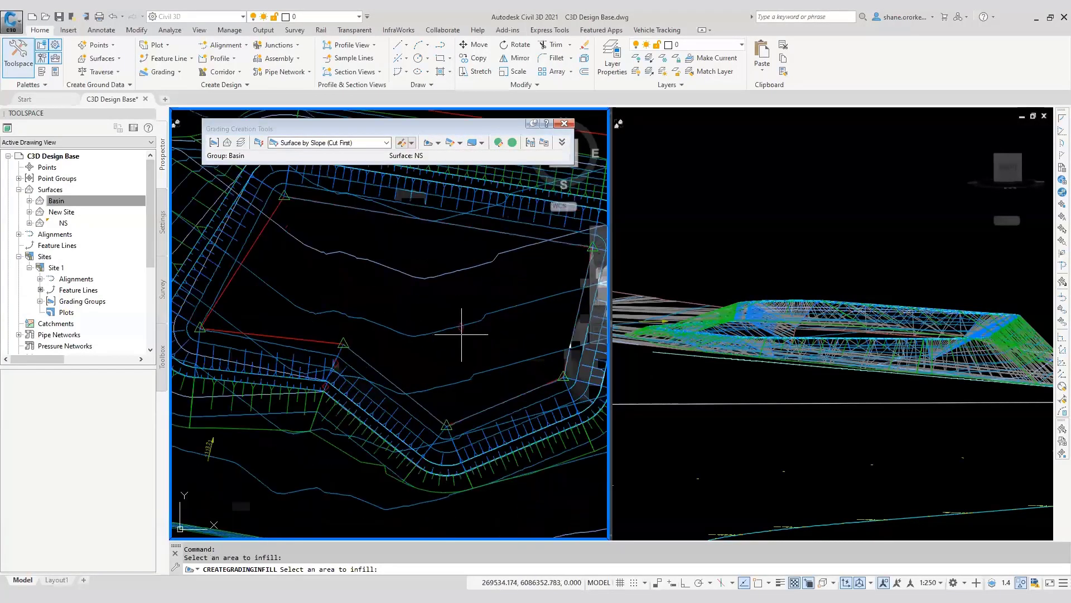
Inspect the infilled basin floor of the Basin surface in 3D in the Object Viewer, and close the viewer
{"action": "left_click", "coordinate": [346, 293]}
{"action": "right_click", "coordinate": [347, 293]}
{"action": "left_click", "coordinate": [385, 444]}
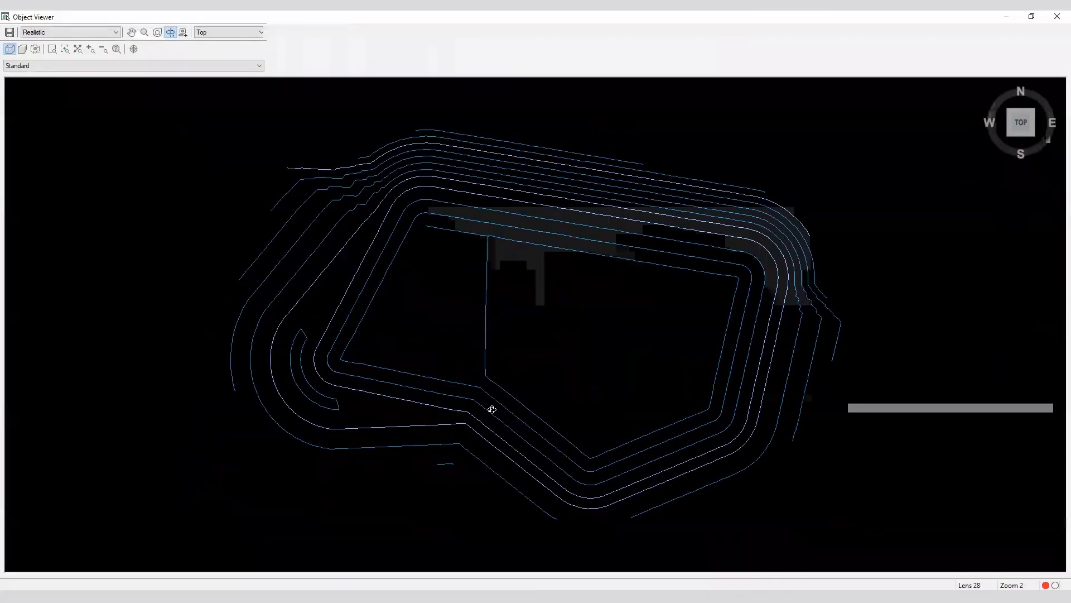
{"action": "mouse_move", "coordinate": [493, 409]}
{"action": "left_mouse_down"}
{"action": "mouse_move", "coordinate": [457, 263]}
{"action": "mouse_move", "coordinate": [407, 352]}
{"action": "mouse_move", "coordinate": [437, 354]}
{"action": "mouse_move", "coordinate": [397, 315]}
{"action": "mouse_move", "coordinate": [539, 322]}
{"action": "left_mouse_up"}
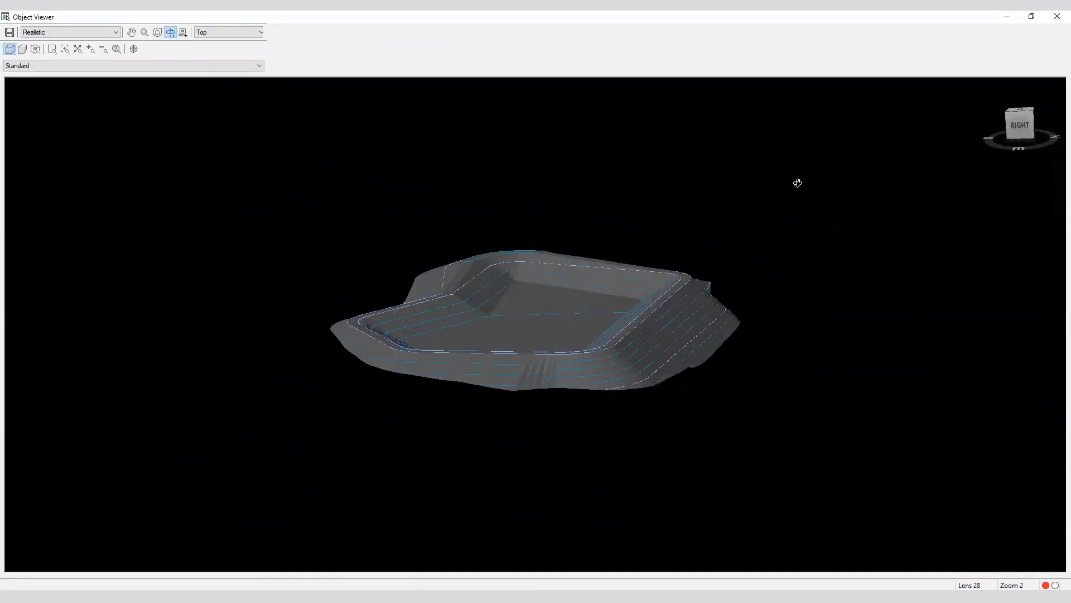
{"action": "left_click", "coordinate": [1059, 17]}
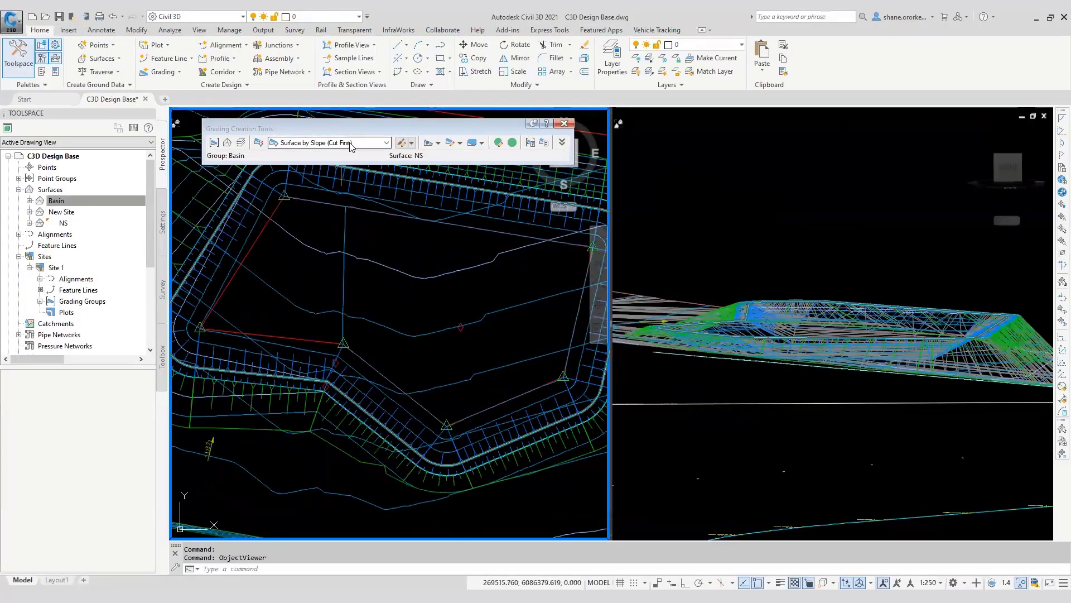
Close the Grading Creation Tools and leave any active command
{"action": "left_click", "coordinate": [213, 143]}
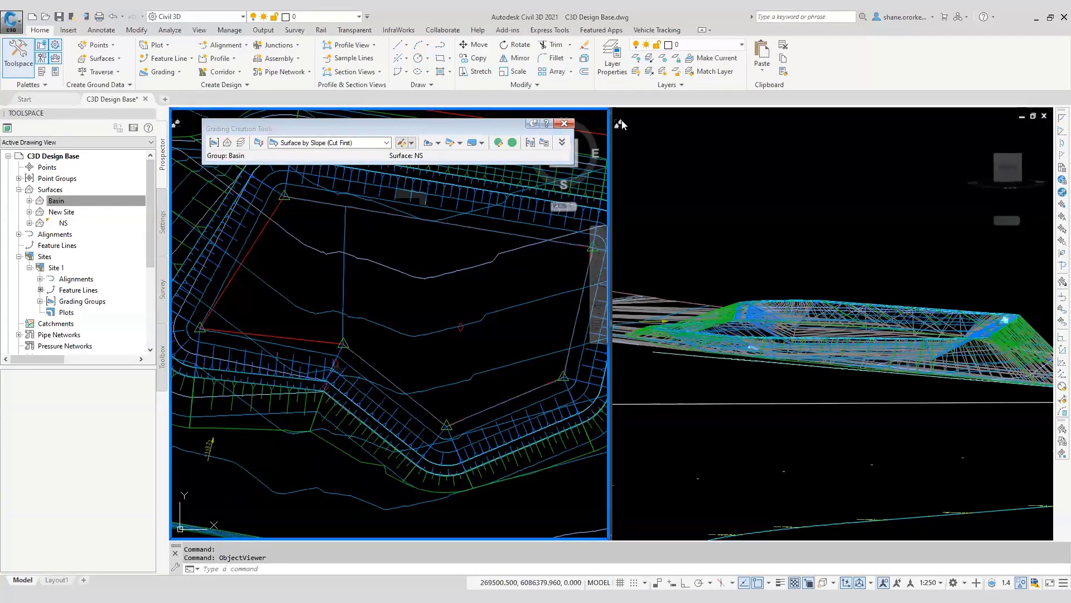
{"action": "left_click", "coordinate": [564, 123]}
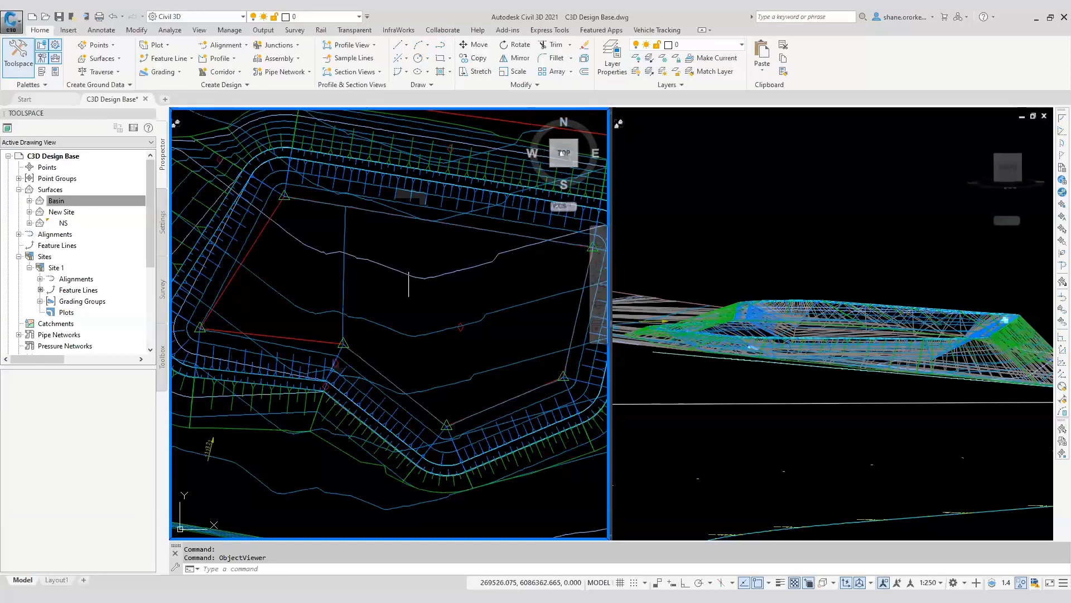
{"action": "scroll", "coordinate": [432, 261], "scroll_direction": "down", "scroll_amount": 4}
{"action": "middle_click_drag", "start_coordinate": [432, 261], "coordinate": [496, 308]}
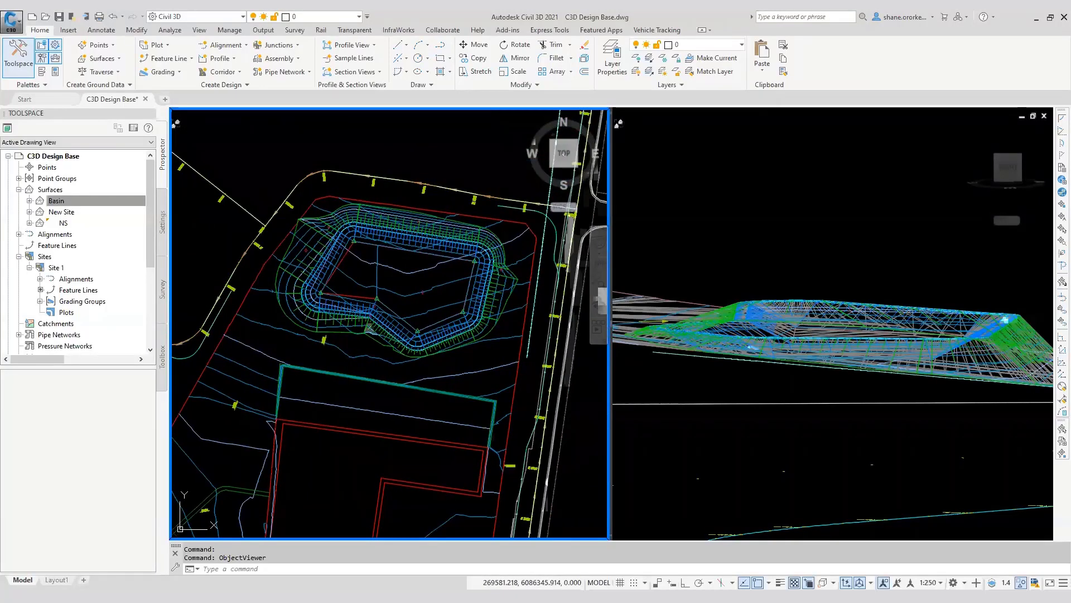
{"action": "key", "text": "Escape"}
{"action": "key", "text": "Escape"}
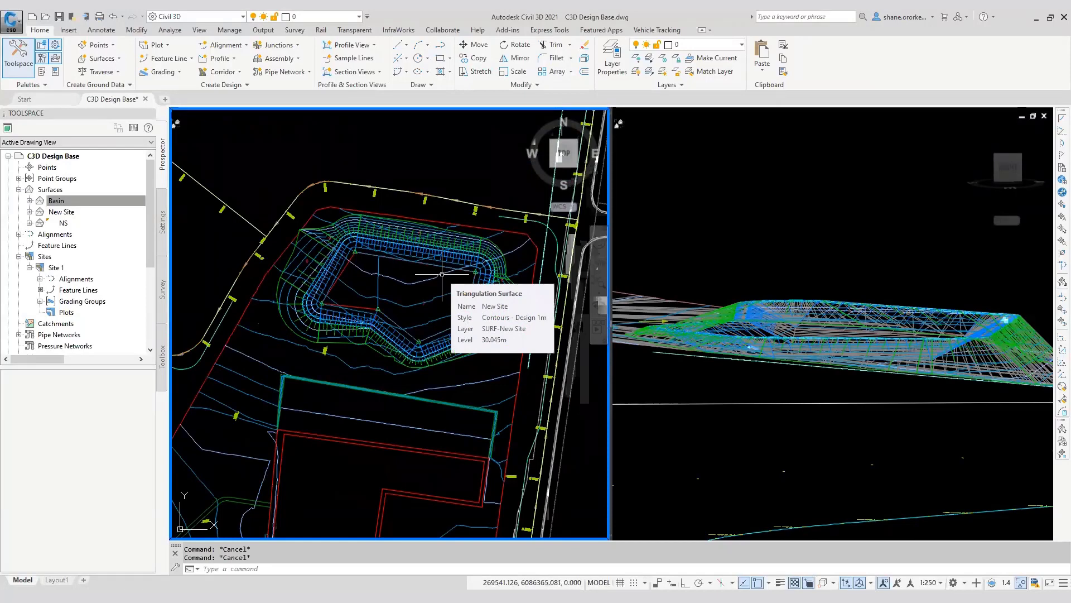
Set the style of the Basin, New Site and NS surfaces to No Display
{"action": "scroll", "coordinate": [430, 332], "scroll_direction": "down", "scroll_amount": 2}
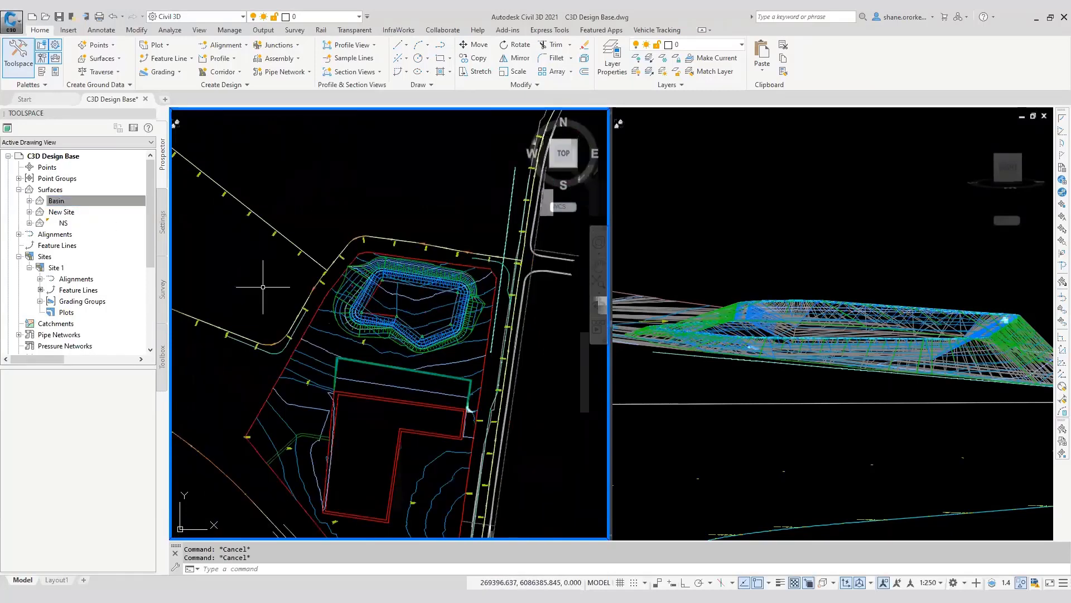
{"action": "left_click", "coordinate": [50, 189]}
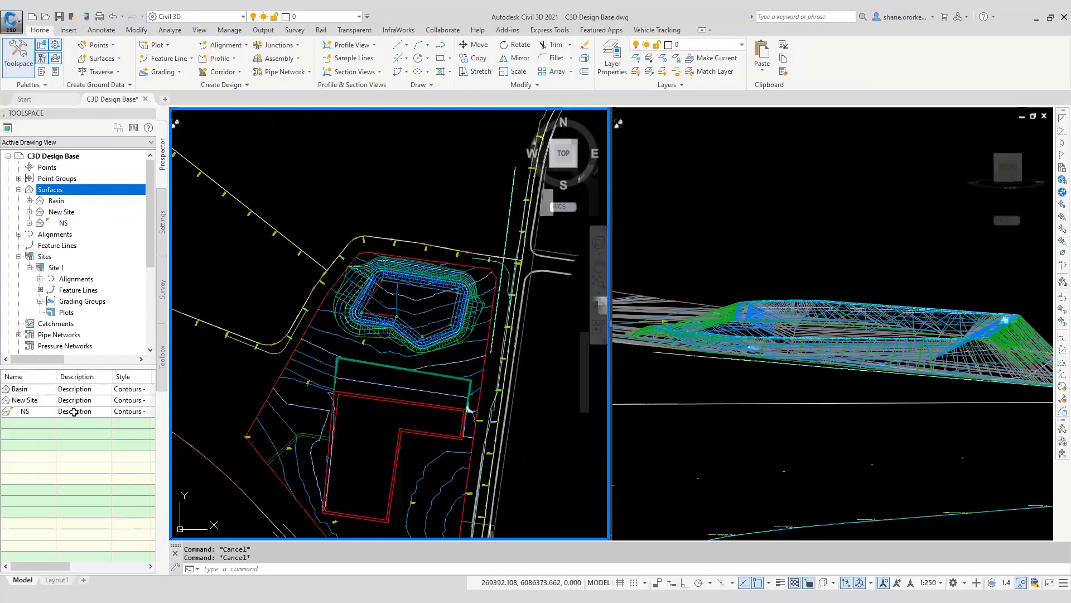
{"action": "left_click", "coordinate": [34, 391]}
{"action": "left_click", "coordinate": [37, 411], "text": "shift"}
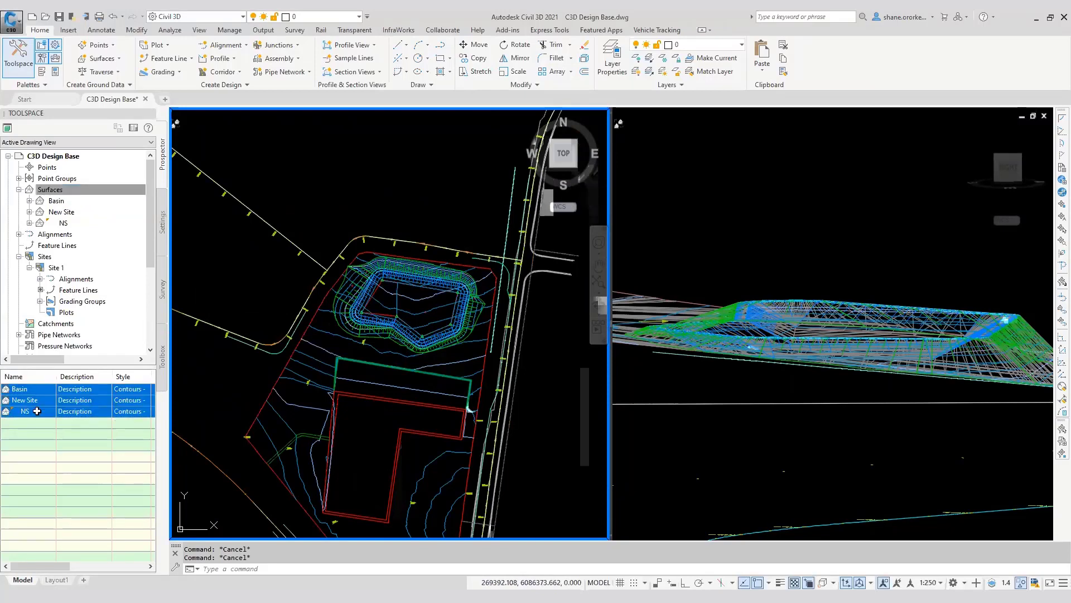
{"action": "right_click", "coordinate": [126, 389]}
{"action": "left_click", "coordinate": [160, 384]}
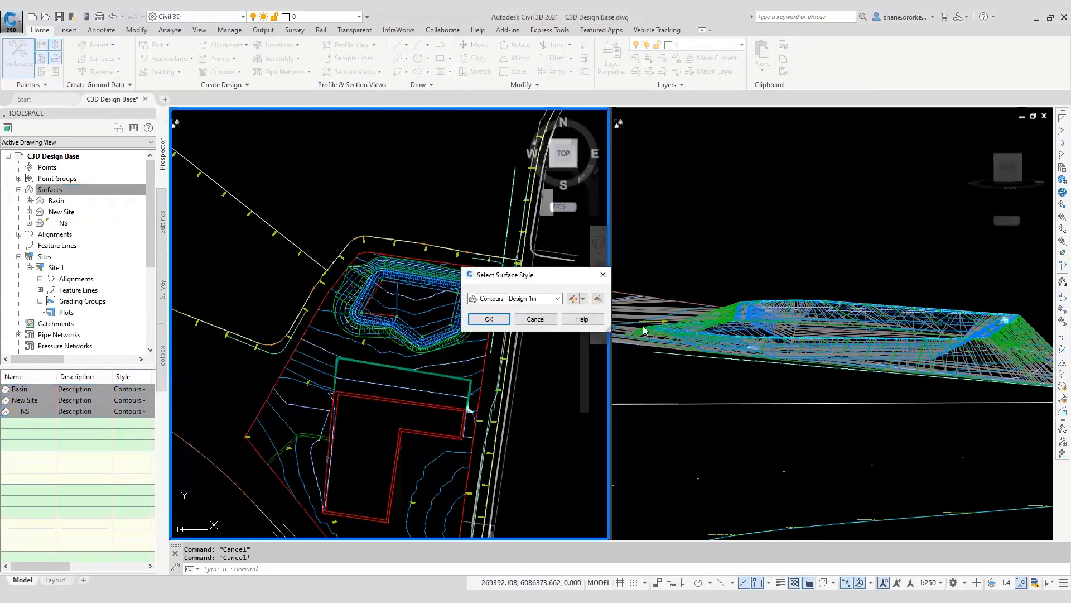
{"action": "left_click", "coordinate": [557, 299]}
{"action": "left_click", "coordinate": [488, 496]}
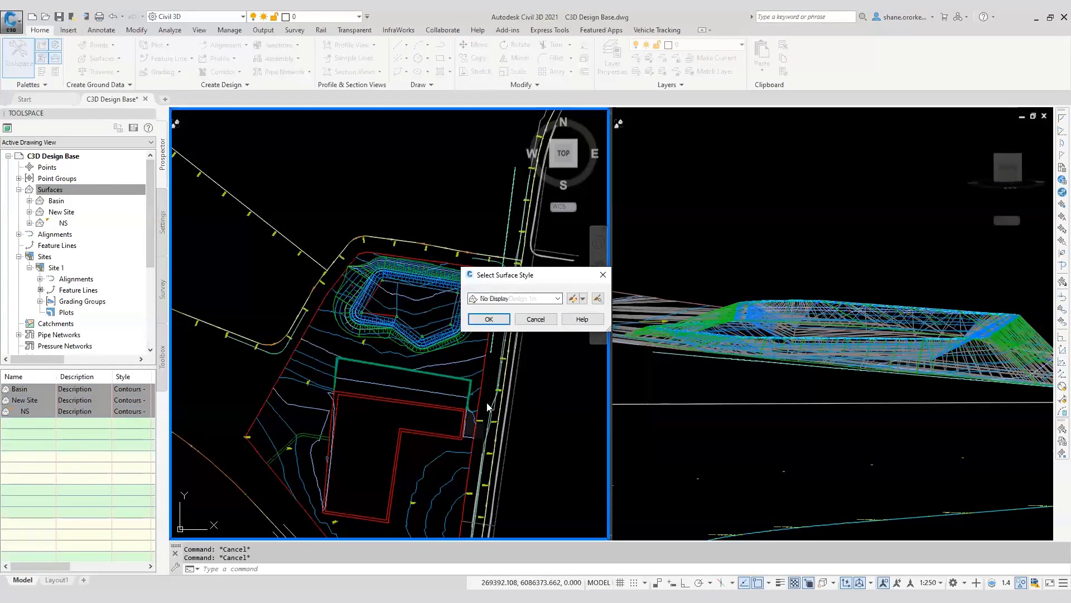
{"action": "left_click", "coordinate": [489, 319]}
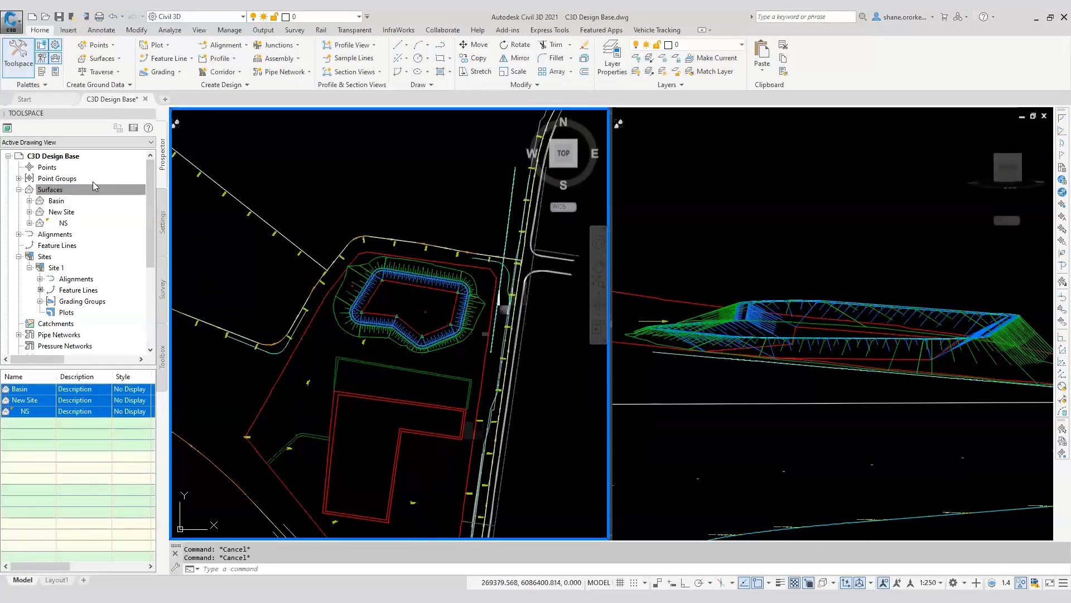
Create a new triangulation surface named Final
{"action": "right_click", "coordinate": [58, 192]}
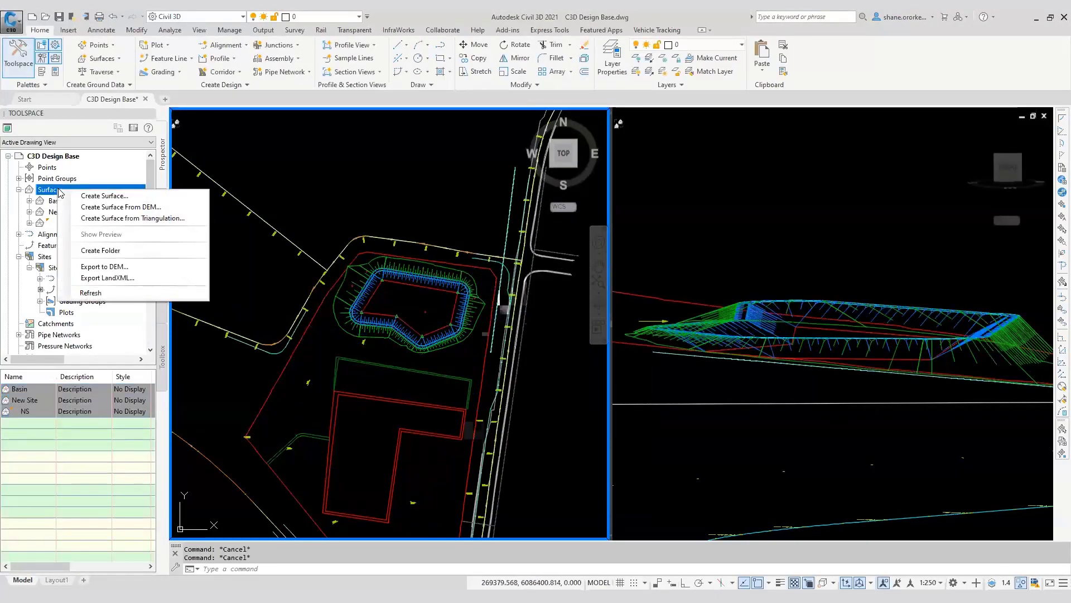
{"action": "left_click", "coordinate": [92, 198]}
{"action": "left_click", "coordinate": [384, 270]}
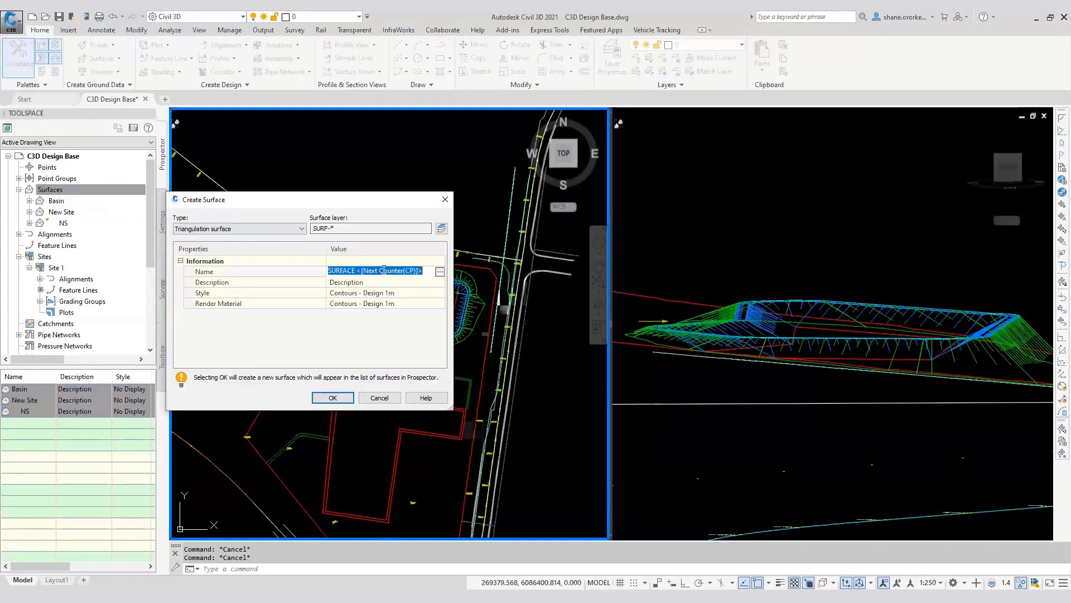
{"action": "type", "text": "Final"}
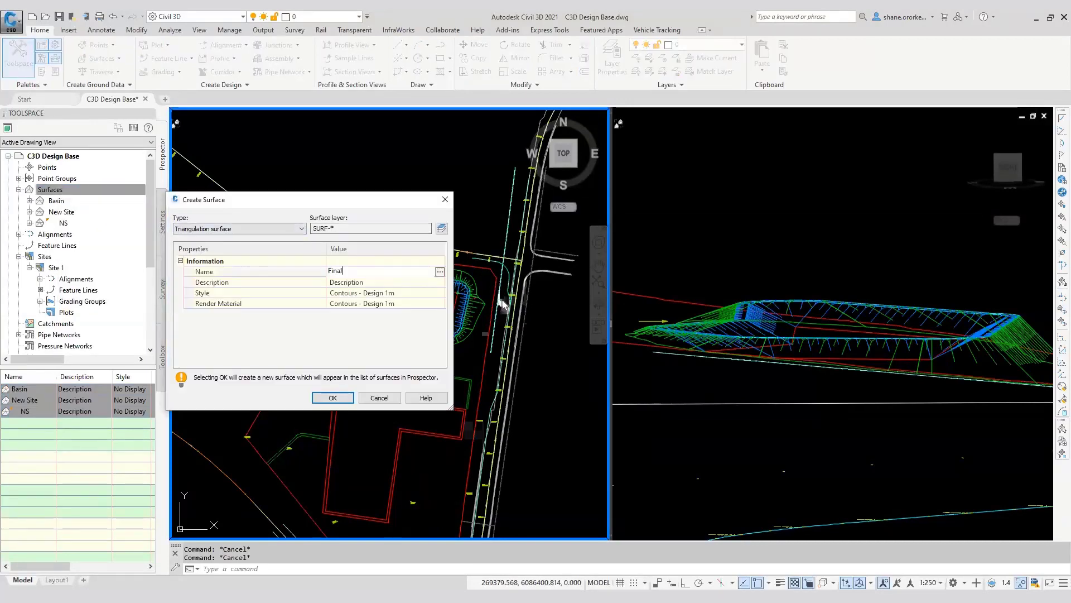
{"action": "left_click", "coordinate": [332, 397]}
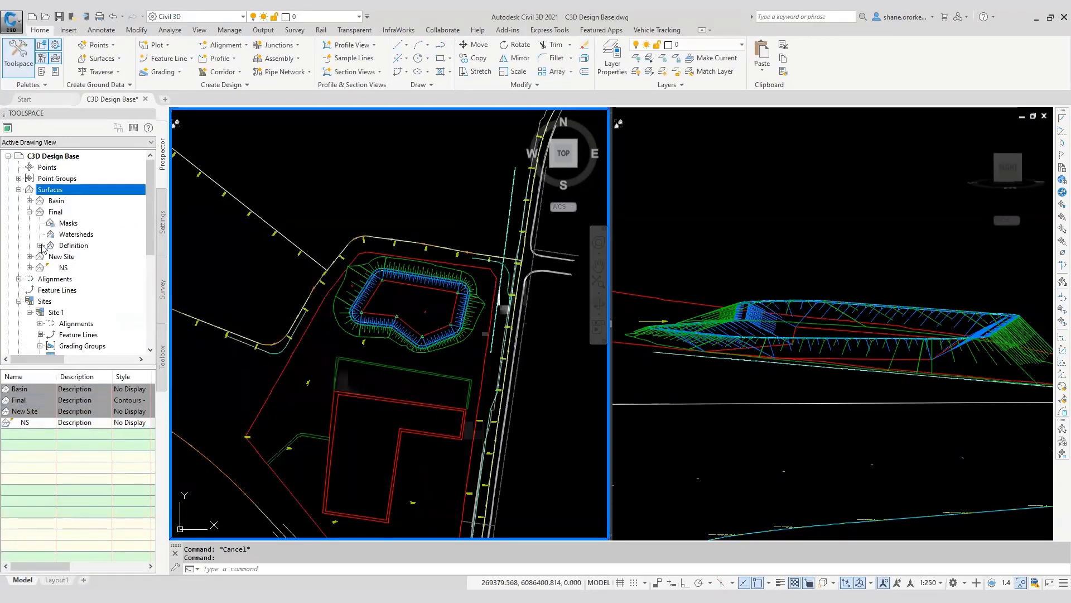
Paste the New Site surface into the Final surface as a surface edit
{"action": "left_click", "coordinate": [40, 245]}
{"action": "right_click", "coordinate": [81, 304]}
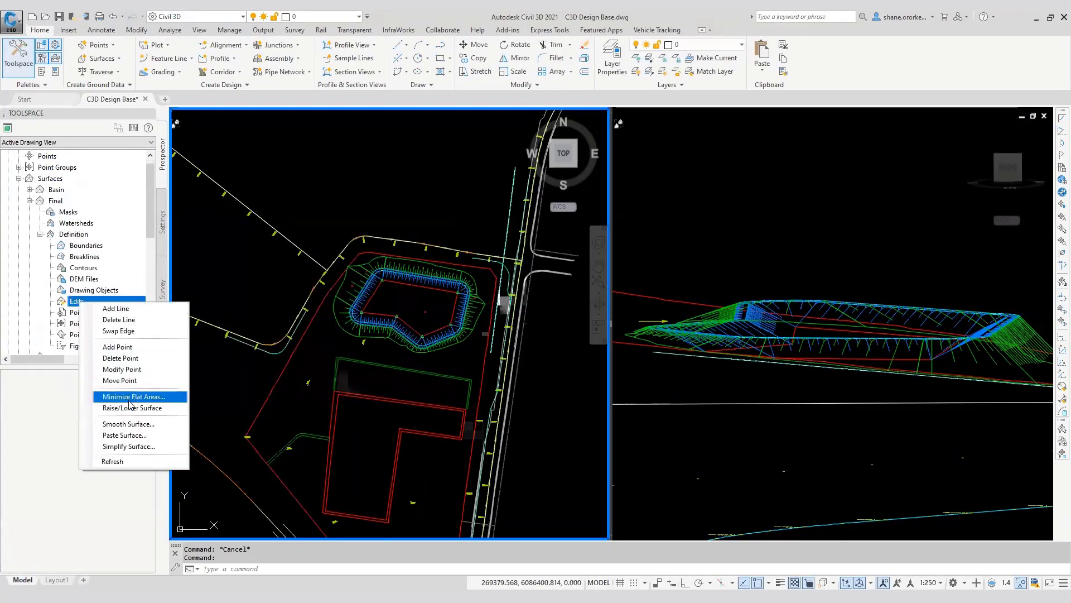
{"action": "left_click", "coordinate": [117, 435]}
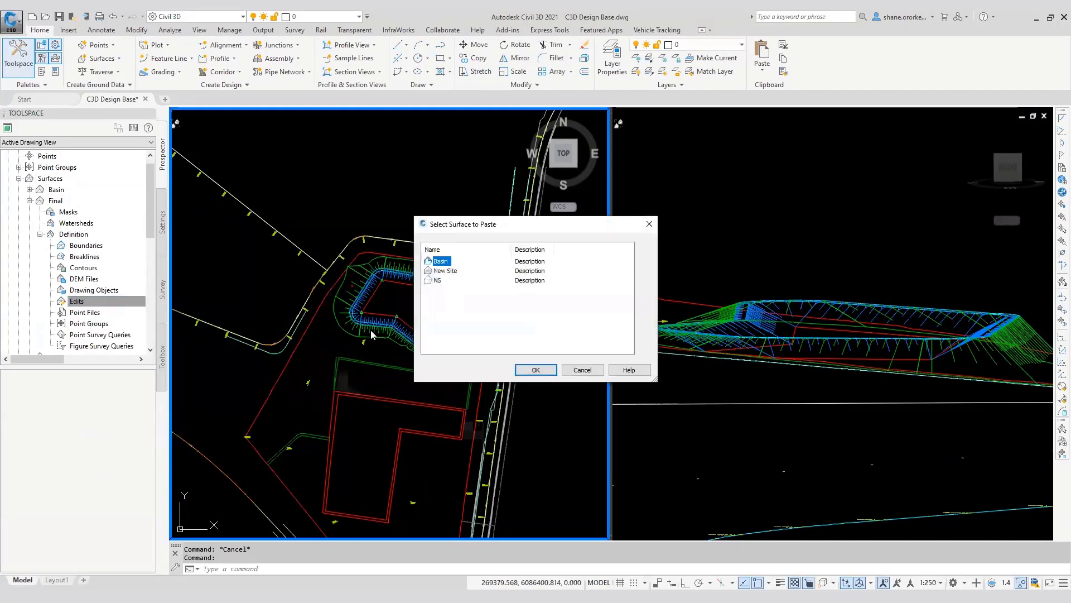
{"action": "left_click", "coordinate": [445, 271]}
{"action": "left_click", "coordinate": [546, 371]}
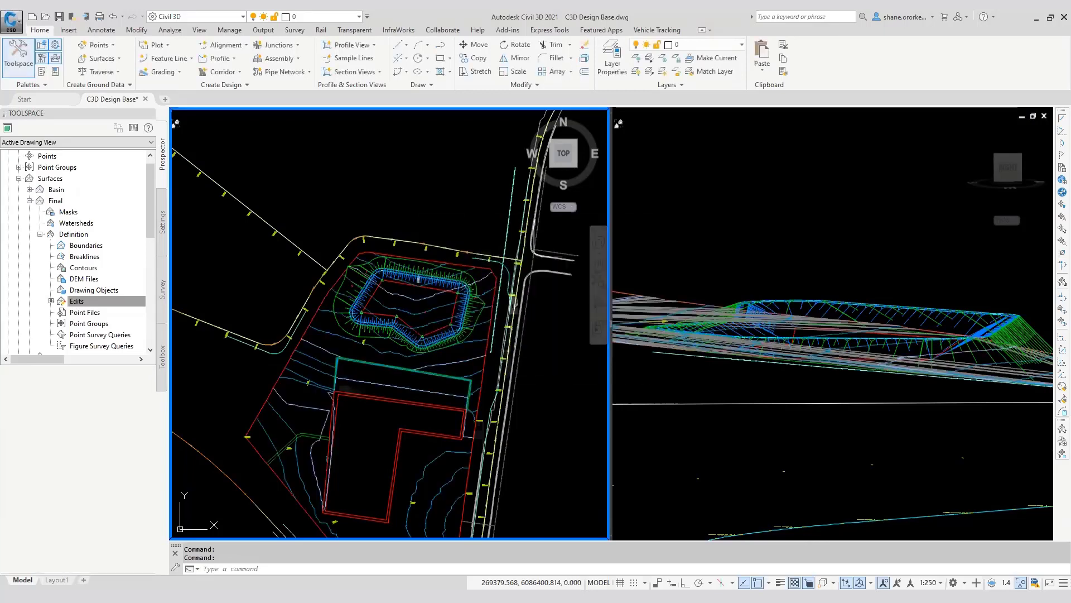
Paste the Basin surface into the Final surface and check the combined surface in the 3D view
{"action": "right_click", "coordinate": [87, 306]}
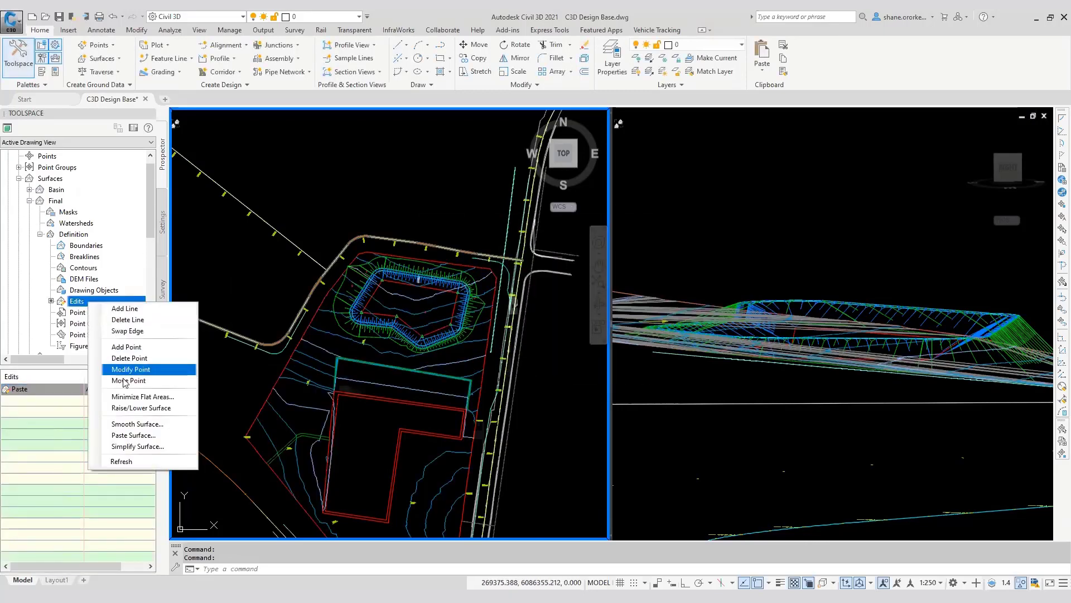
{"action": "left_click", "coordinate": [143, 434]}
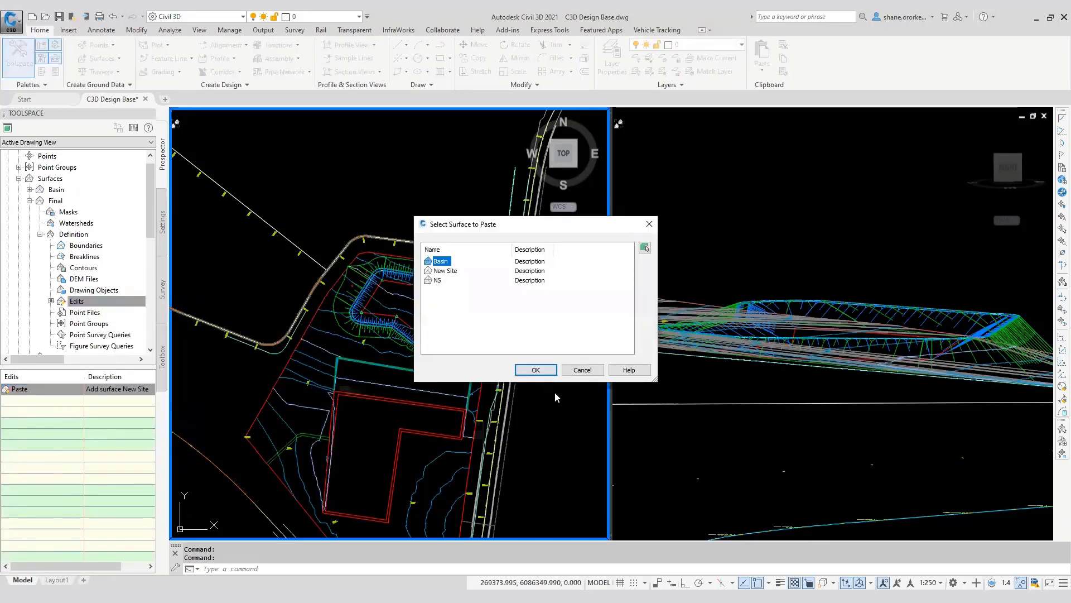
{"action": "left_click", "coordinate": [546, 371]}
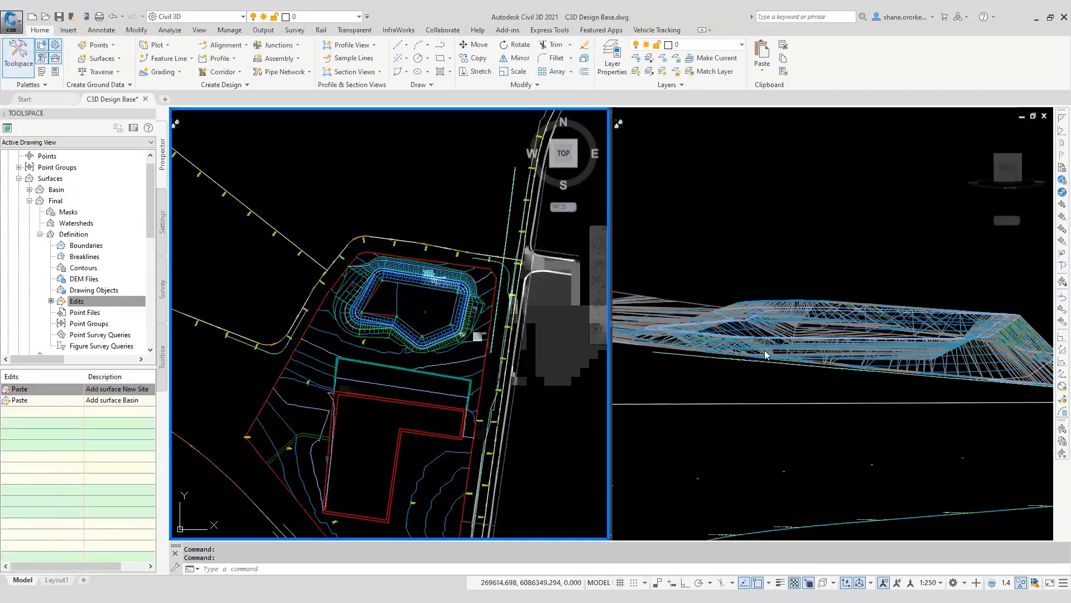
{"action": "left_click", "coordinate": [887, 368]}
{"action": "key", "text": "Escape"}
{"action": "key", "text": "Escape"}
{"action": "scroll", "coordinate": [908, 383], "scroll_direction": "down", "scroll_amount": 2}
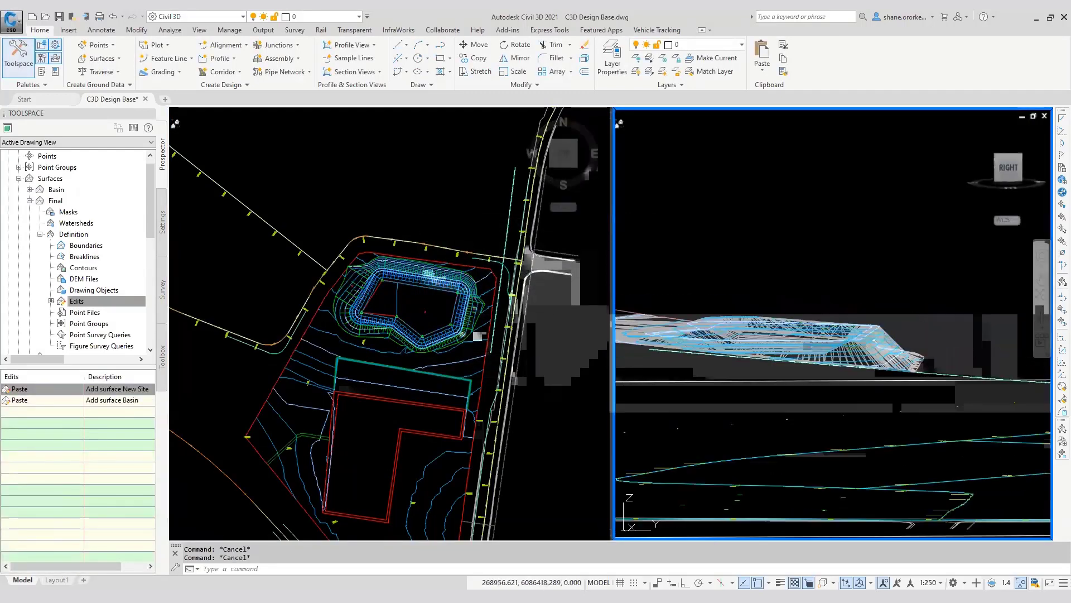
{"action": "scroll", "coordinate": [804, 334], "scroll_direction": "up", "scroll_amount": 4}
{"action": "scroll", "coordinate": [808, 330], "scroll_direction": "down", "scroll_amount": 6}
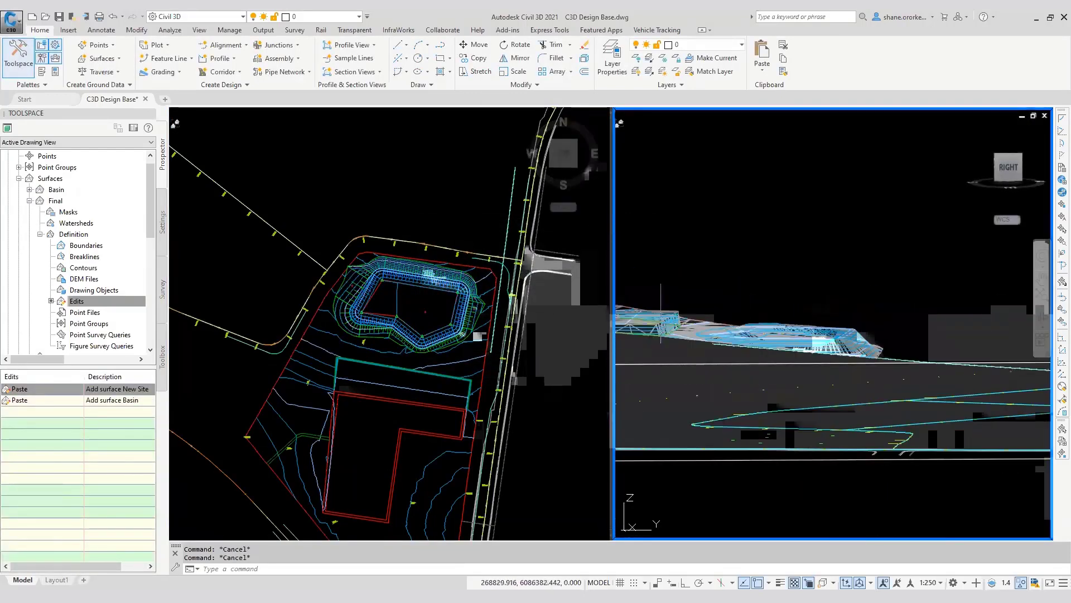
Draw a three-segment polyline from outside the site's southwest boundary through the building pad and north across the basin
{"action": "left_click", "coordinate": [442, 373]}
{"action": "type", "text": "pl"}
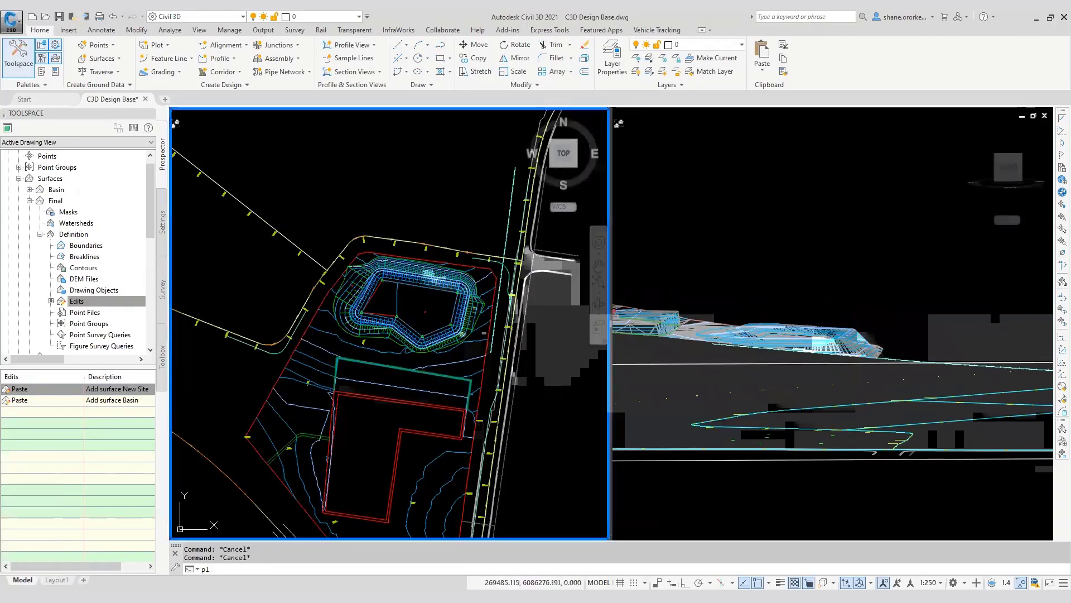
{"action": "key", "text": "Return"}
{"action": "middle_click_drag", "start_coordinate": [353, 470], "coordinate": [361, 418]}
{"action": "left_click", "coordinate": [275, 444]}
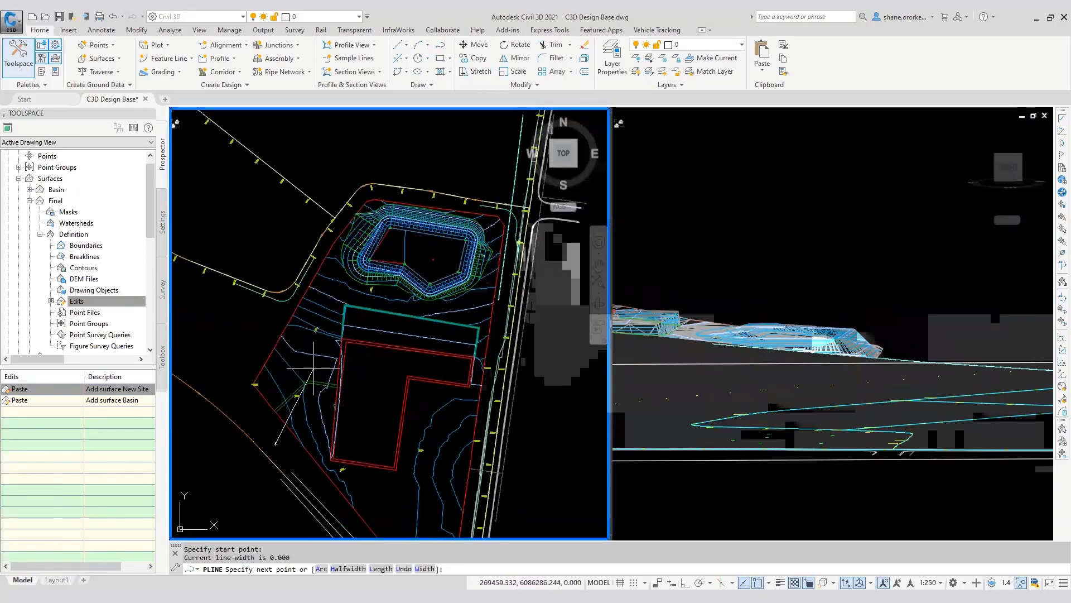
{"action": "left_click", "coordinate": [381, 368]}
{"action": "left_click", "coordinate": [447, 183]}
{"action": "key", "text": "Return"}
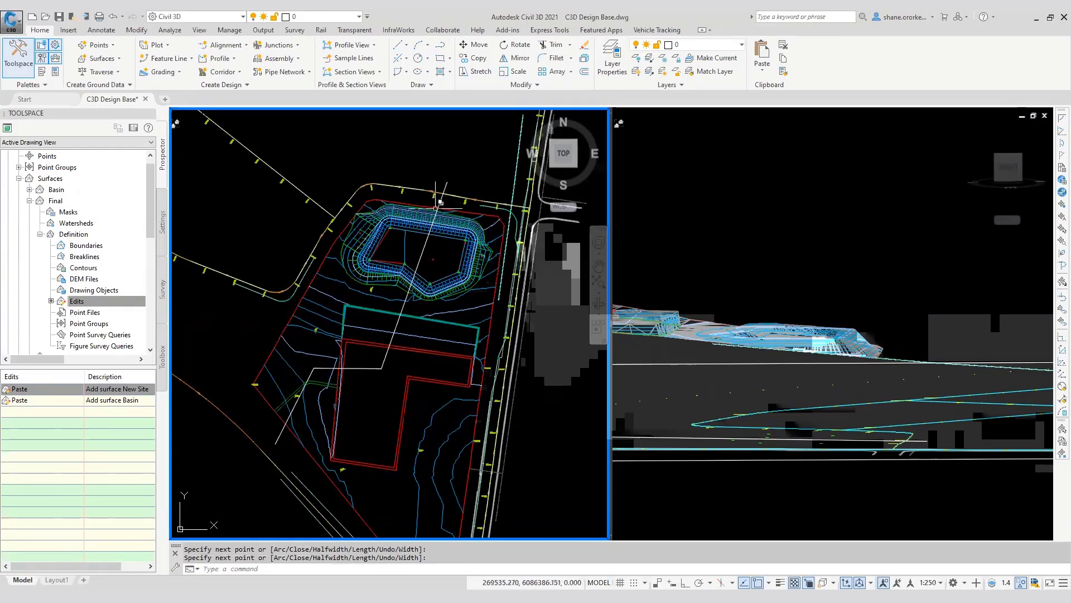
Start a quick profile from the new polyline, sampling only the Final and NS surfaces
{"action": "left_click", "coordinate": [426, 240]}
{"action": "right_click", "coordinate": [426, 244]}
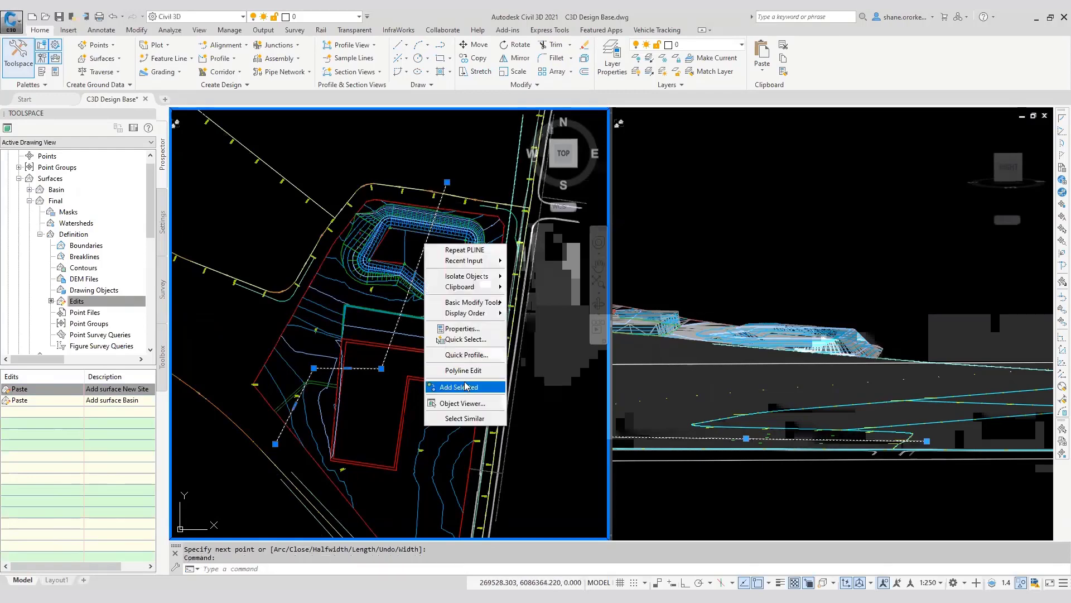
{"action": "left_click", "coordinate": [467, 355]}
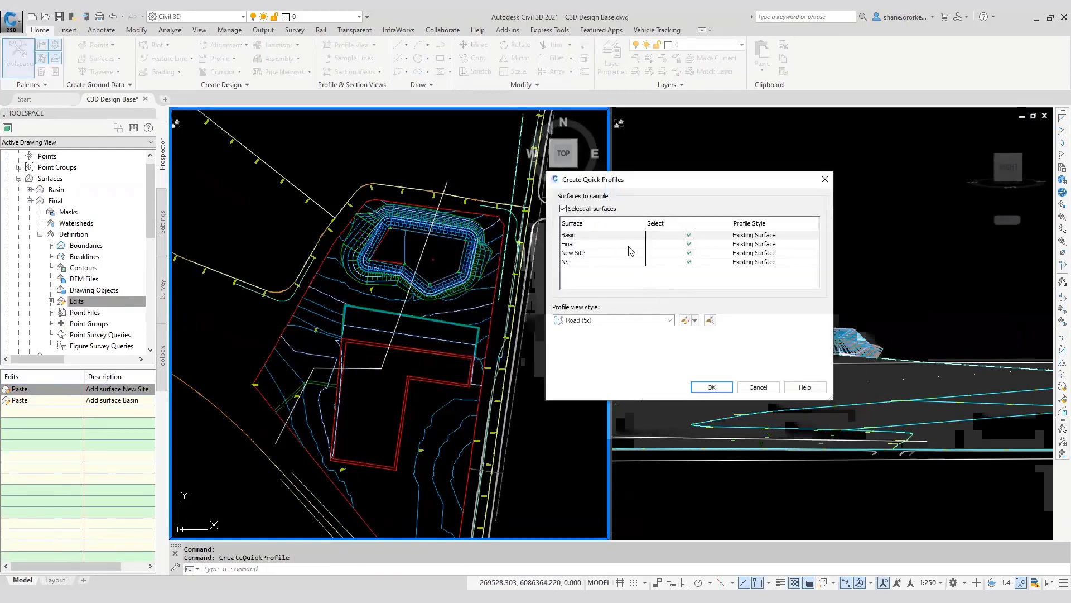
{"action": "left_click", "coordinate": [689, 237]}
{"action": "left_click", "coordinate": [689, 254]}
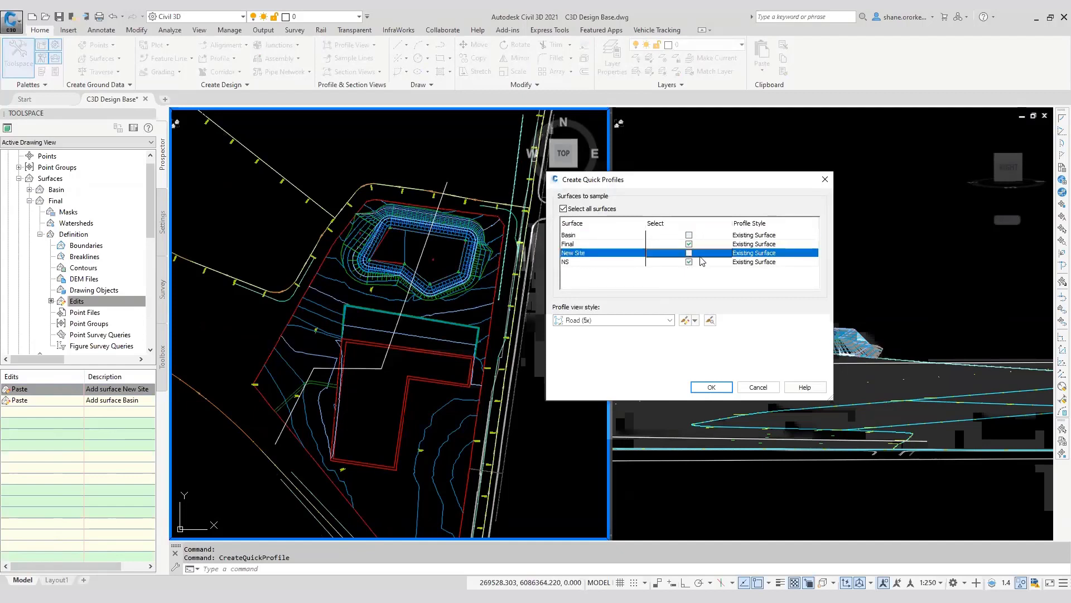
Set the Final surface's profile style to Design Surface and place the quick profile view north of the drawing frame
{"action": "left_click", "coordinate": [752, 238]}
{"action": "double_click", "coordinate": [747, 244]}
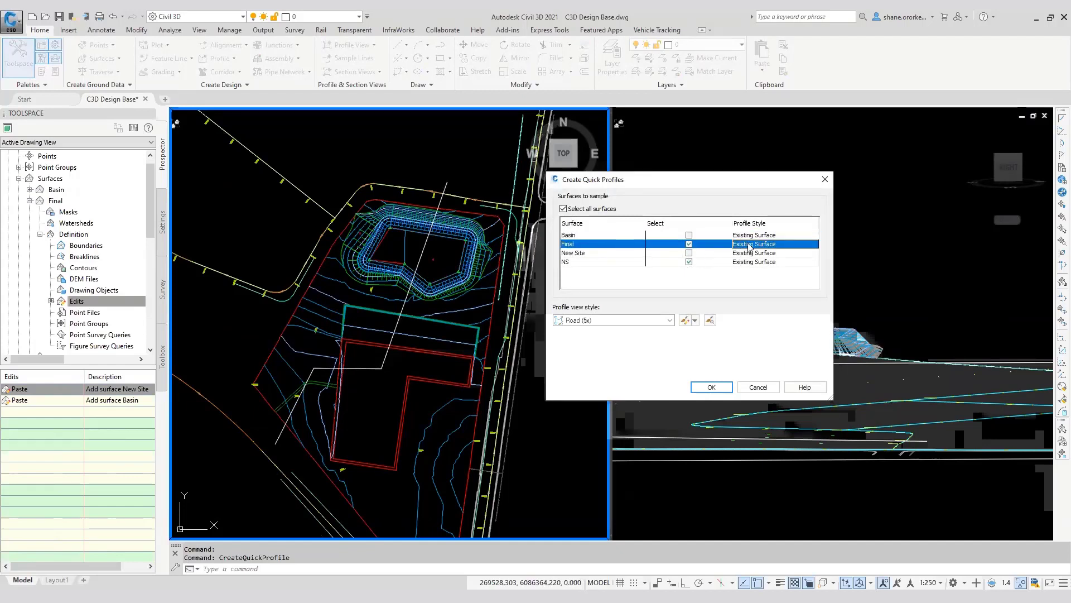
{"action": "left_click", "coordinate": [532, 298]}
{"action": "left_click", "coordinate": [531, 319]}
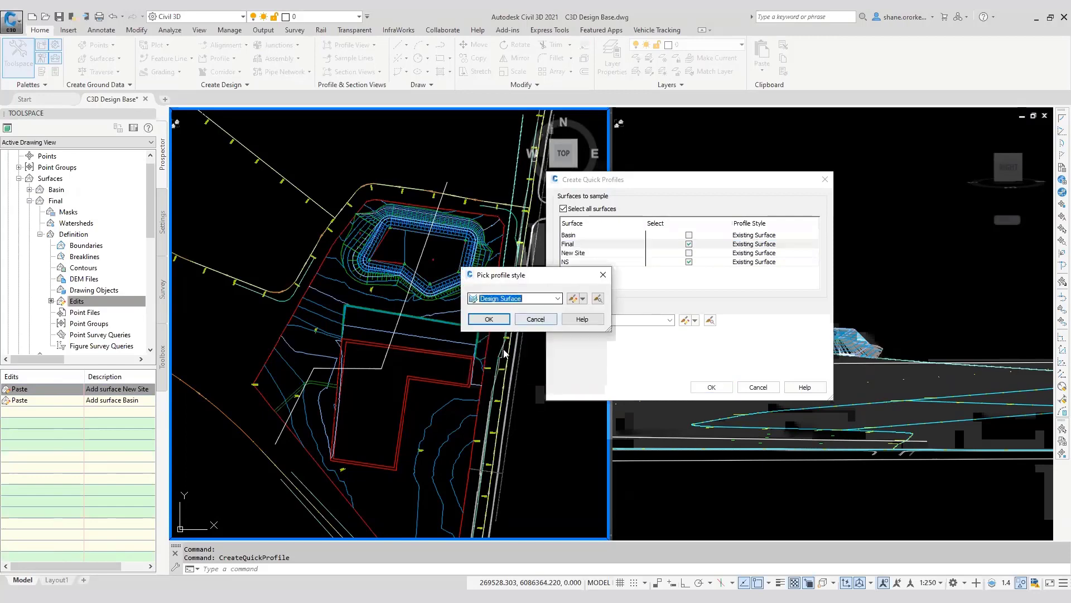
{"action": "left_click", "coordinate": [484, 322]}
{"action": "left_click", "coordinate": [712, 387]}
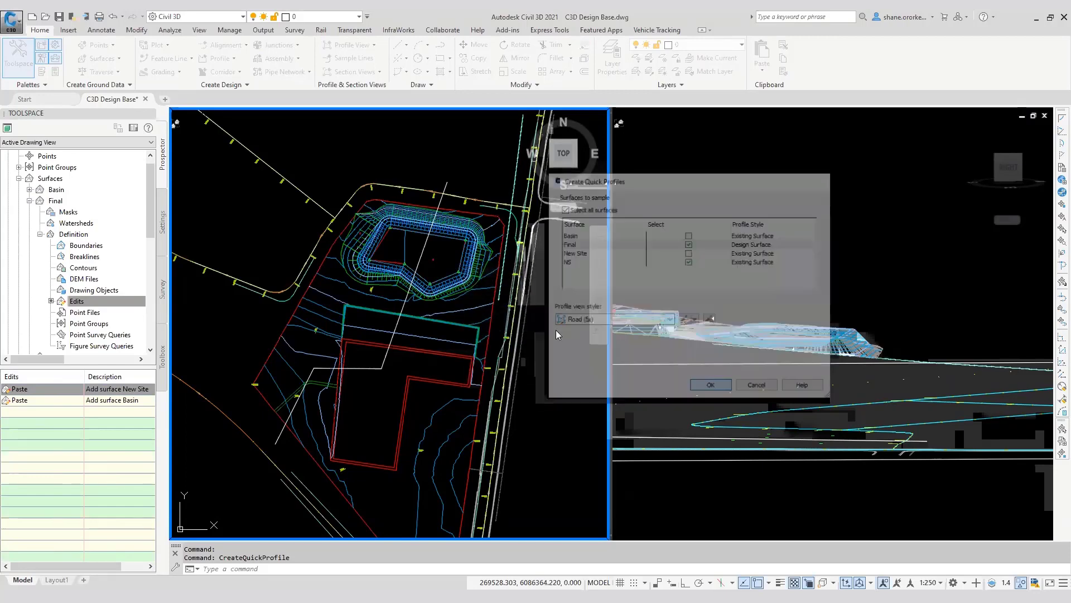
{"action": "left_click", "coordinate": [370, 203]}
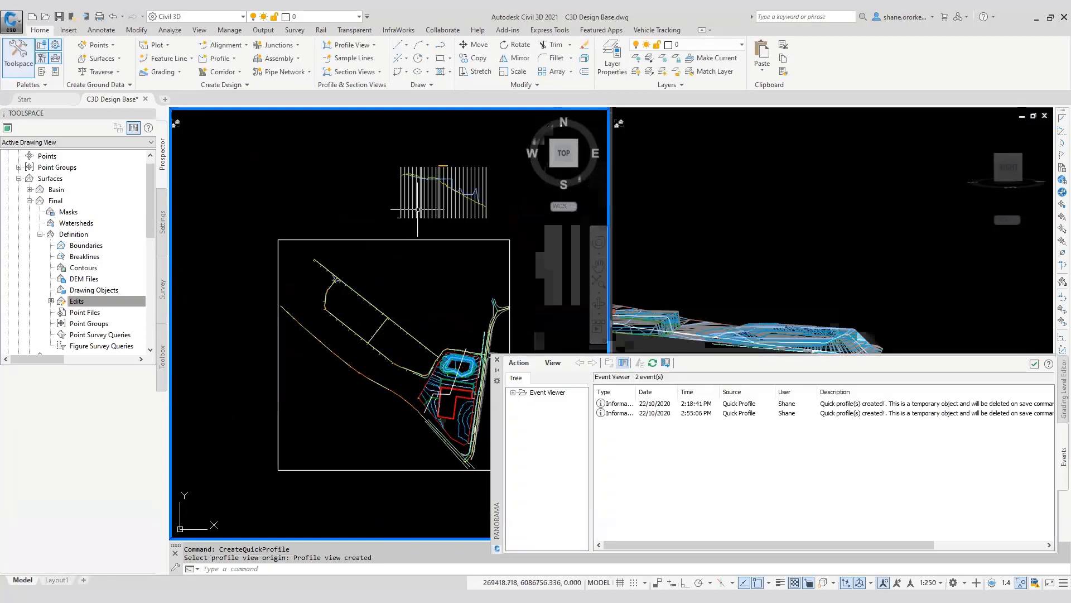
Examine the Final and NS surface lines along the quick profile, and close the event viewer
{"action": "scroll", "coordinate": [321, 192], "scroll_direction": "up", "scroll_amount": 5}
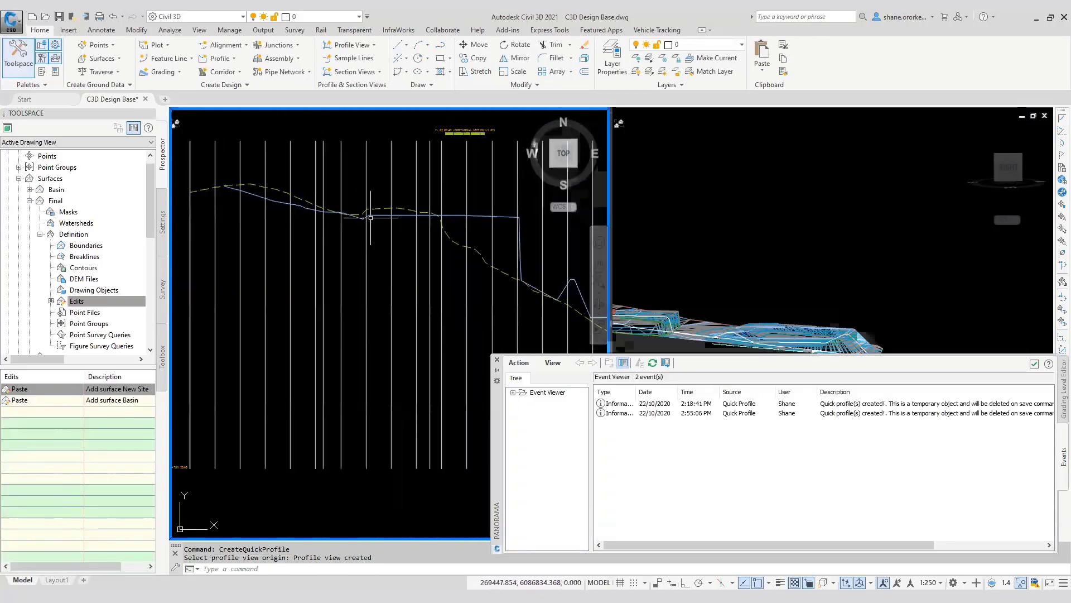
{"action": "scroll", "coordinate": [350, 222], "scroll_direction": "down", "scroll_amount": 3}
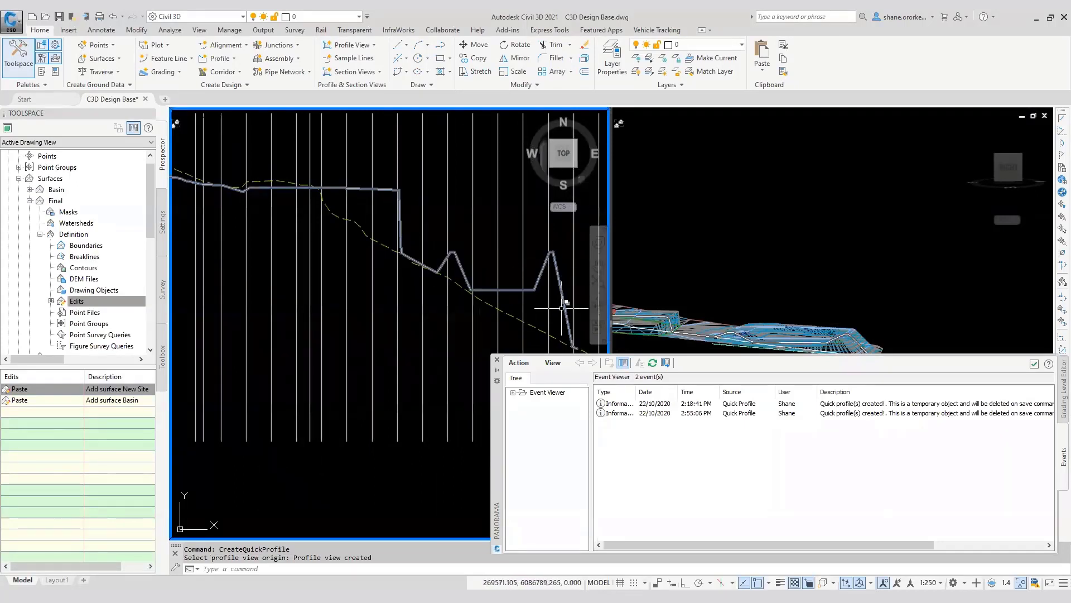
{"action": "left_click", "coordinate": [497, 360]}
Inspect the basin's crest and outer batters in plan and in an orbited 3D view of the Final surface
{"action": "scroll", "coordinate": [372, 358], "scroll_direction": "down", "scroll_amount": 5}
{"action": "middle_click_drag", "start_coordinate": [372, 358], "coordinate": [355, 277]}
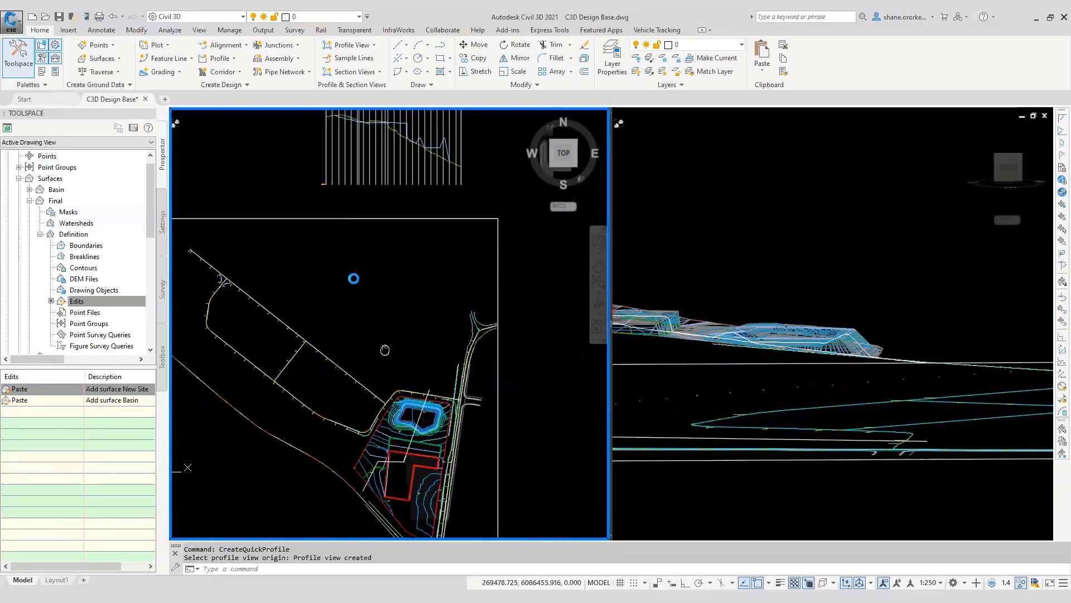
{"action": "scroll", "coordinate": [357, 279], "scroll_direction": "up", "scroll_amount": 8}
{"action": "key", "text": "Escape"}
{"action": "scroll", "coordinate": [368, 306], "scroll_direction": "down", "scroll_amount": 1}
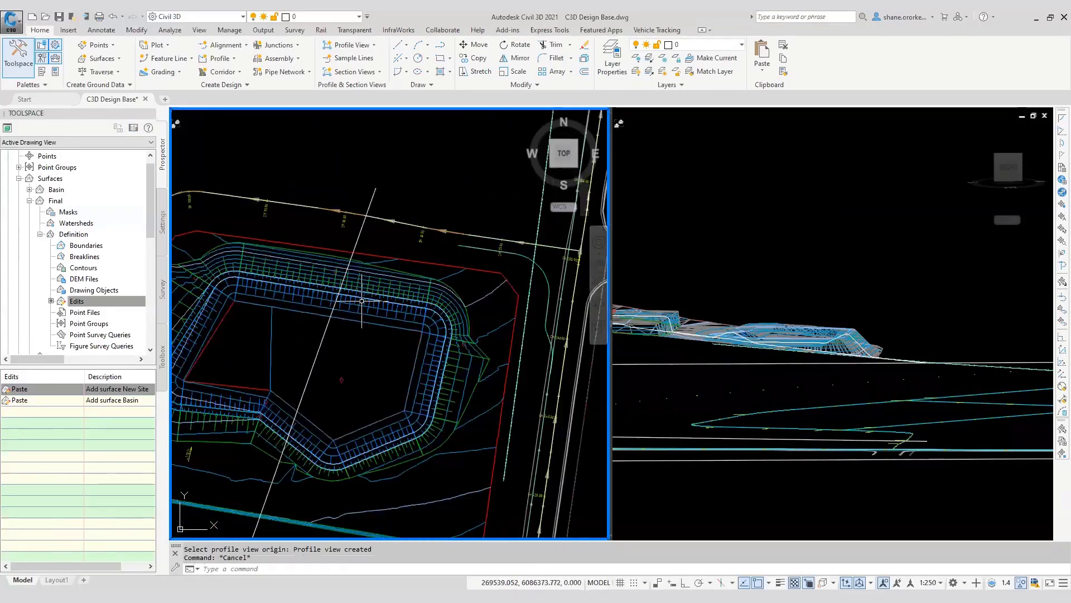
{"action": "scroll", "coordinate": [823, 326], "scroll_direction": "up", "scroll_amount": 2}
{"action": "scroll", "coordinate": [823, 329], "scroll_direction": "down", "scroll_amount": 4}
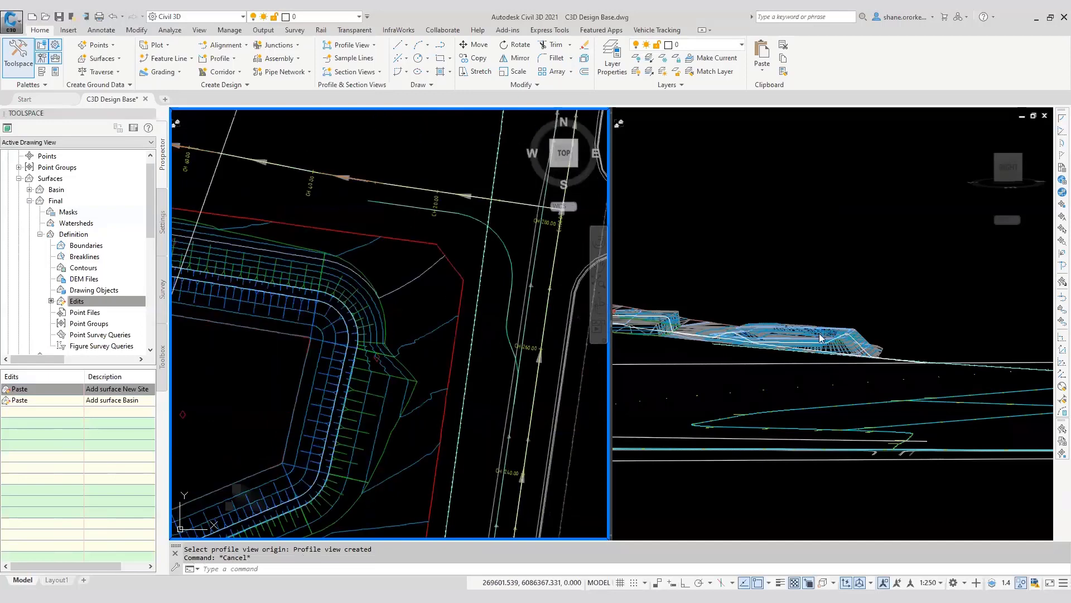
{"action": "left_click", "coordinate": [823, 334]}
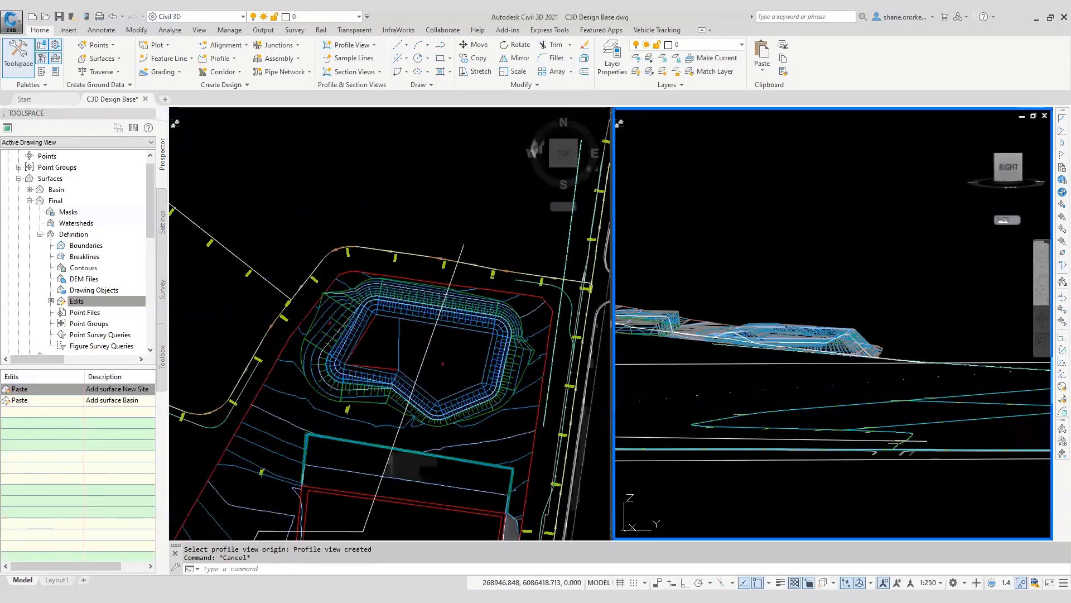
{"action": "middle_click_drag", "start_coordinate": [823, 335], "coordinate": [715, 408], "text": "shift"}
{"action": "scroll", "coordinate": [737, 362], "scroll_direction": "up", "scroll_amount": 6}
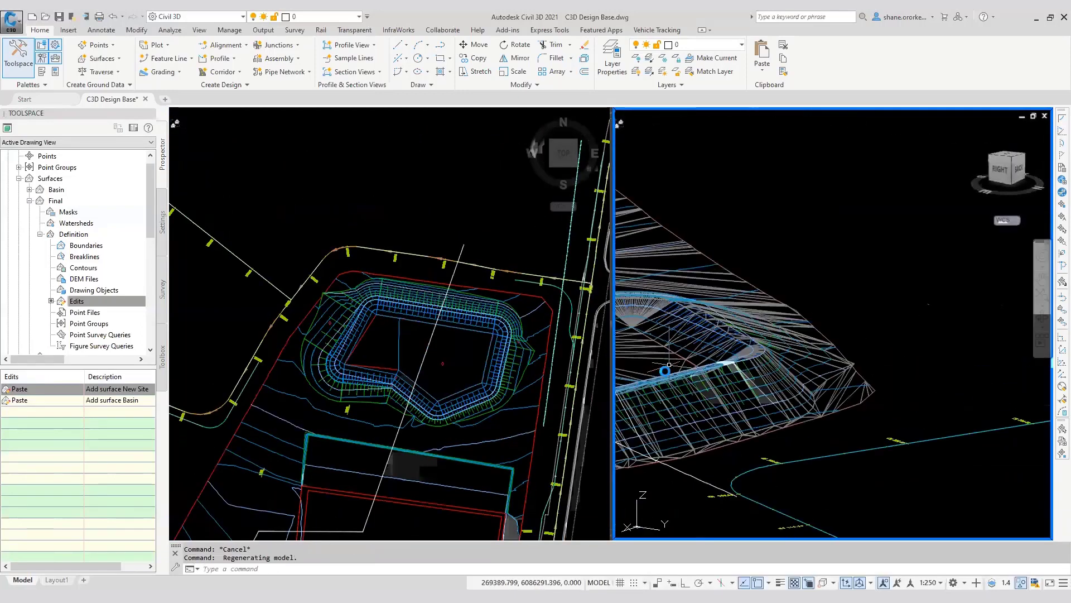
{"action": "middle_click_drag", "start_coordinate": [738, 362], "coordinate": [936, 288]}
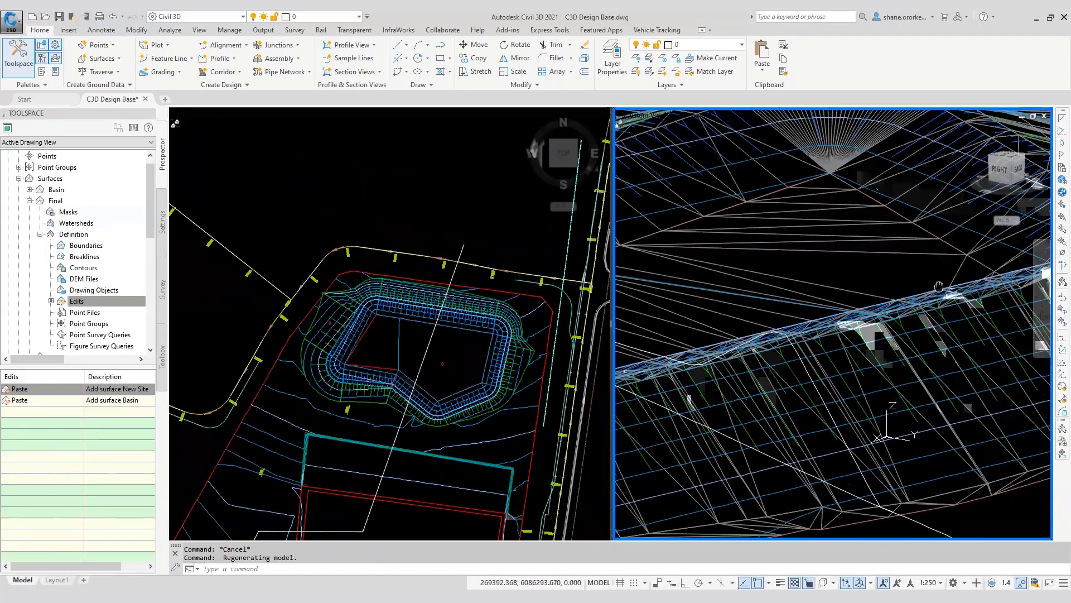
{"action": "scroll", "coordinate": [881, 310], "scroll_direction": "down", "scroll_amount": 2}
Start a polyline across the basin's northern crest, east of the section line, running from the crest's outer edge to its inner edge
{"action": "left_click", "coordinate": [424, 312]}
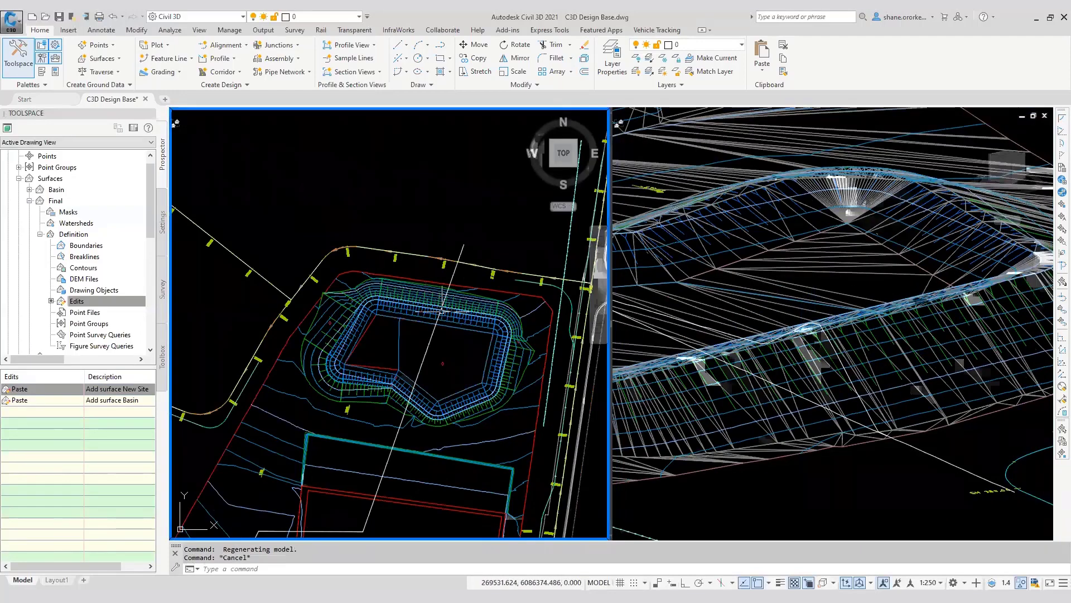
{"action": "scroll", "coordinate": [433, 318], "scroll_direction": "up", "scroll_amount": 8}
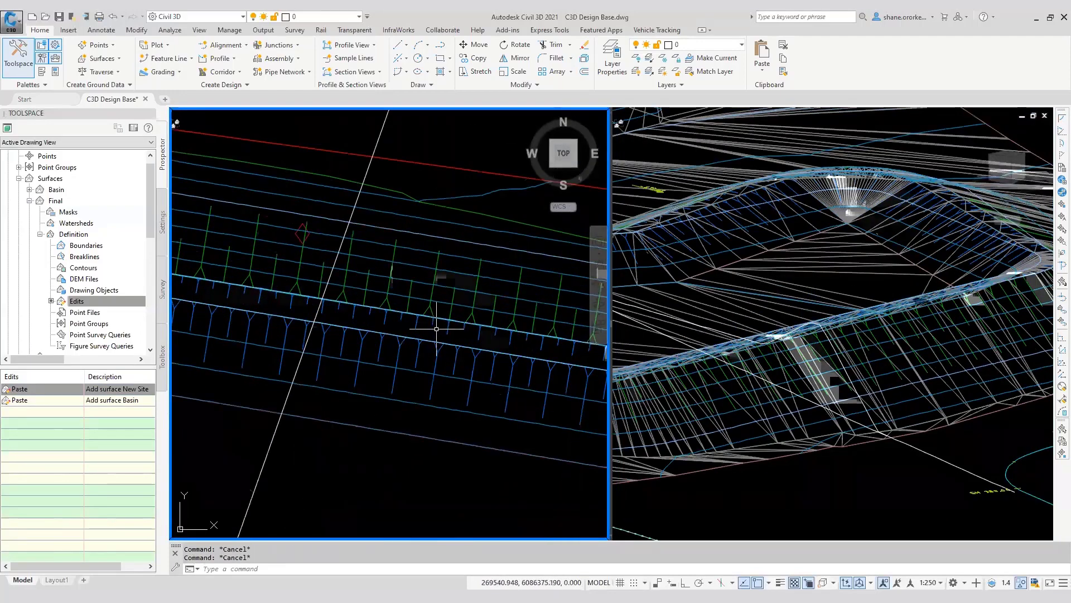
{"action": "scroll", "coordinate": [437, 329], "scroll_direction": "down", "scroll_amount": 1}
{"action": "middle_click_drag", "start_coordinate": [436, 328], "coordinate": [496, 314]}
{"action": "type", "text": "pl"}
{"action": "key", "text": "Return"}
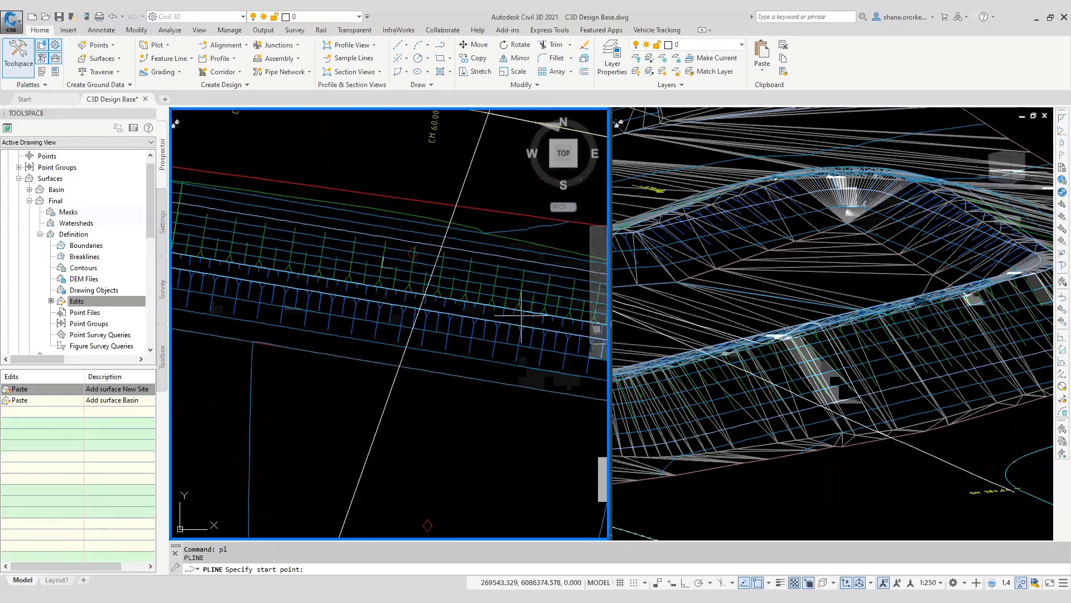
{"action": "left_click", "coordinate": [512, 309]}
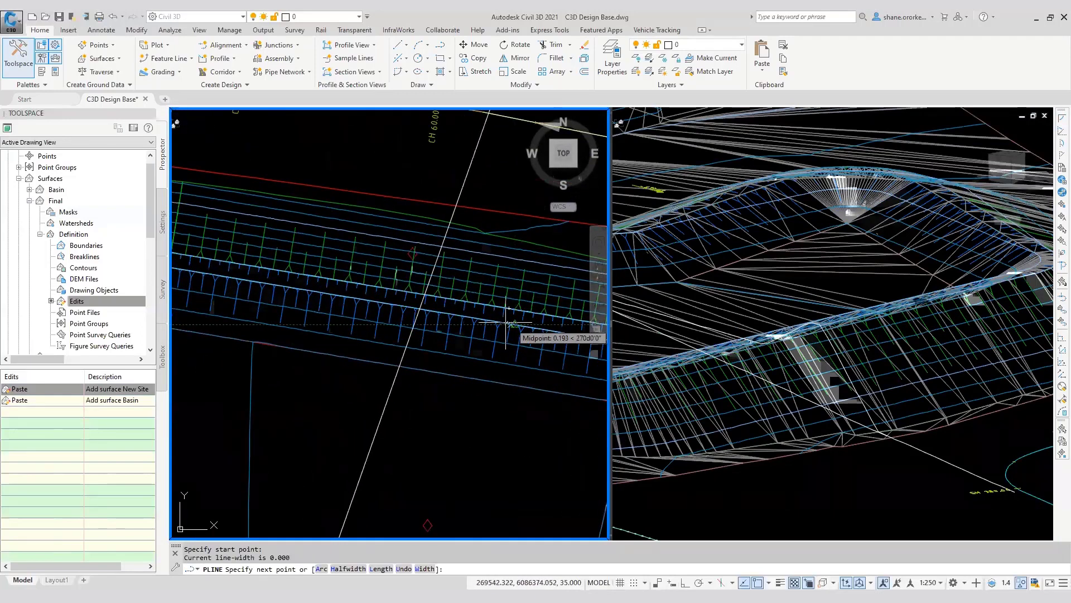
{"action": "scroll", "coordinate": [509, 321], "scroll_direction": "up", "scroll_amount": 2}
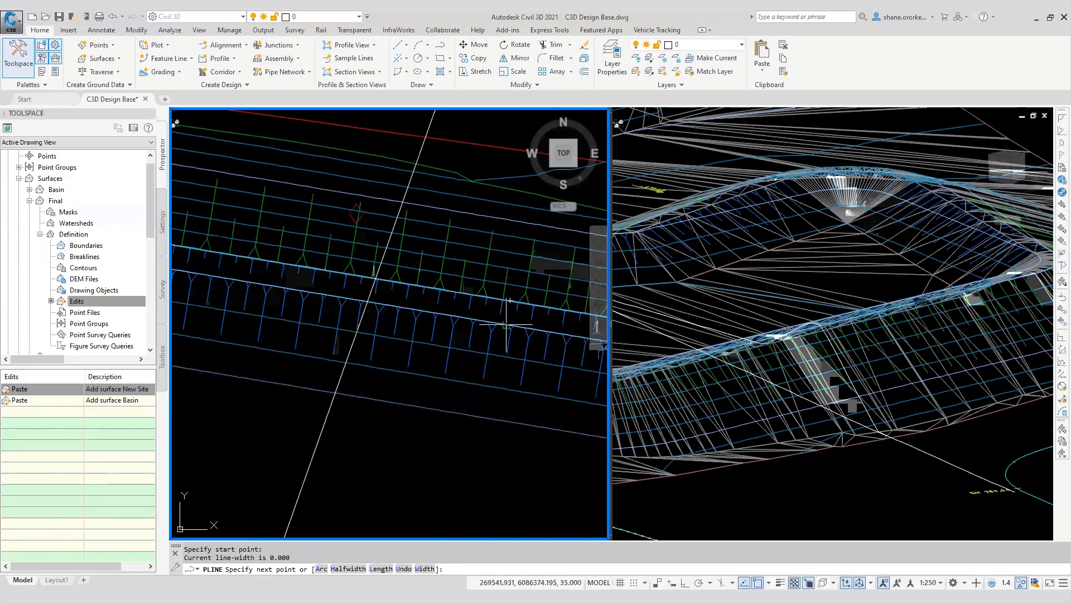
{"action": "left_click", "coordinate": [508, 330]}
Continue the polyline west through two points on the inner batter, and bring it back across the crest to its outer edge
{"action": "scroll", "coordinate": [415, 327], "scroll_direction": "down", "scroll_amount": 2}
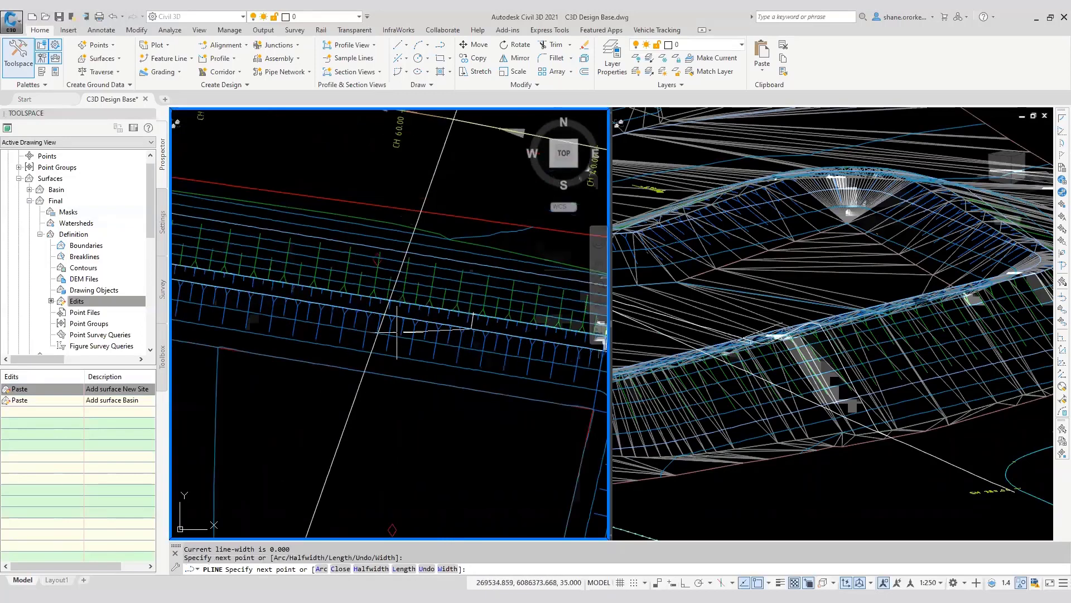
{"action": "scroll", "coordinate": [366, 330], "scroll_direction": "up", "scroll_amount": 2}
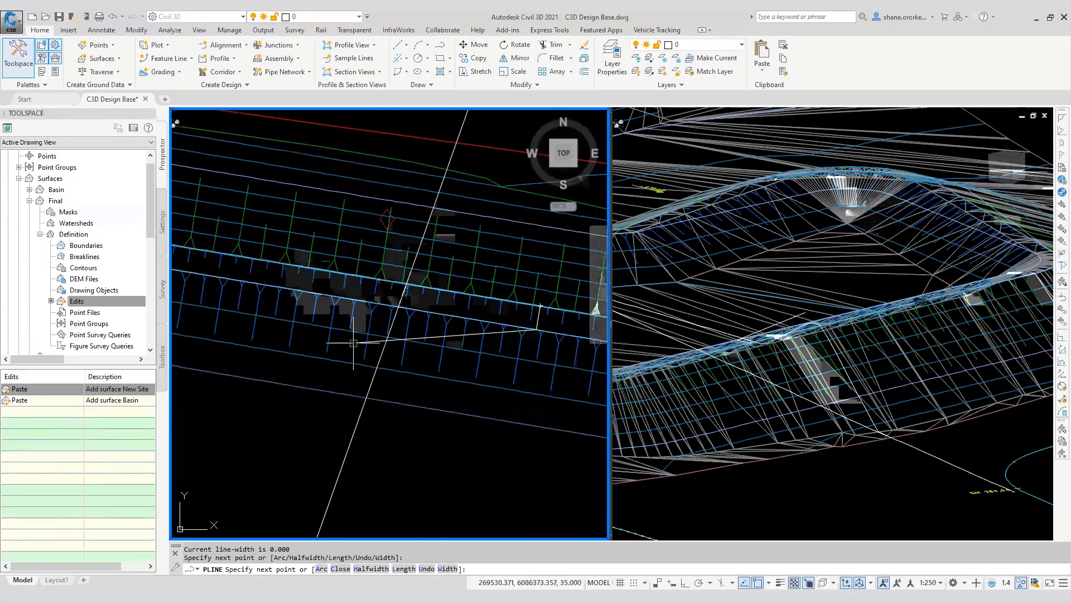
{"action": "left_click", "coordinate": [353, 343]}
{"action": "scroll", "coordinate": [335, 329], "scroll_direction": "down", "scroll_amount": 3}
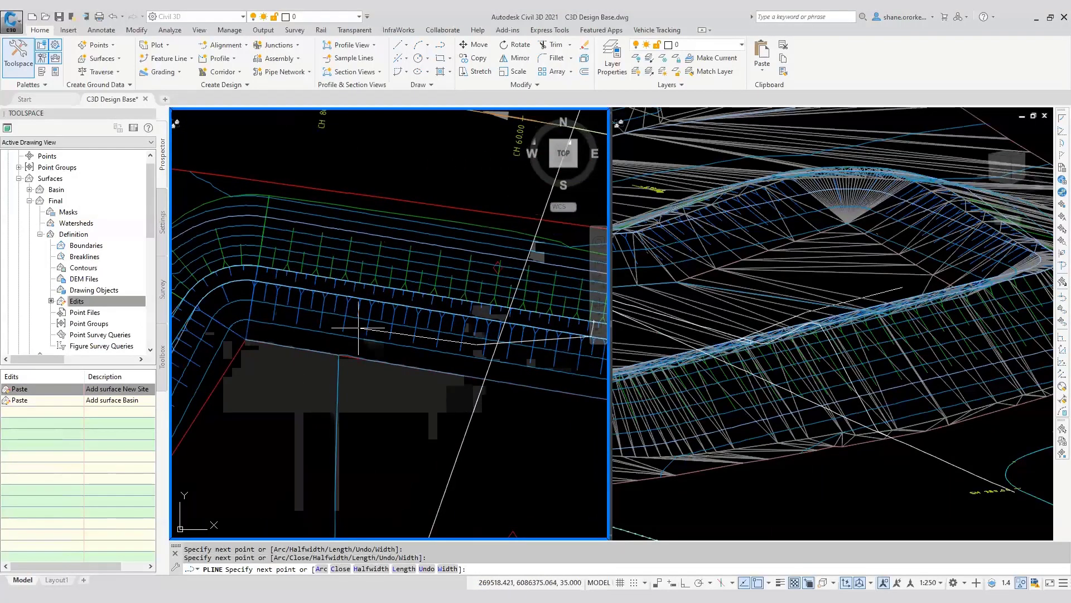
{"action": "left_click", "coordinate": [359, 329]}
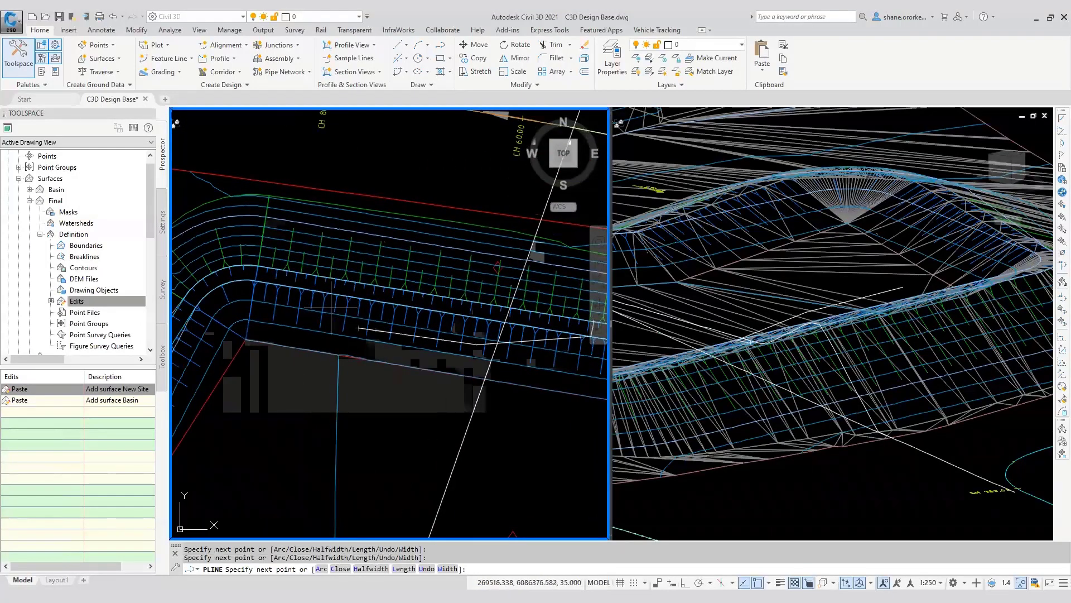
{"action": "left_click", "coordinate": [277, 286]}
{"action": "scroll", "coordinate": [282, 274], "scroll_direction": "up", "scroll_amount": 2}
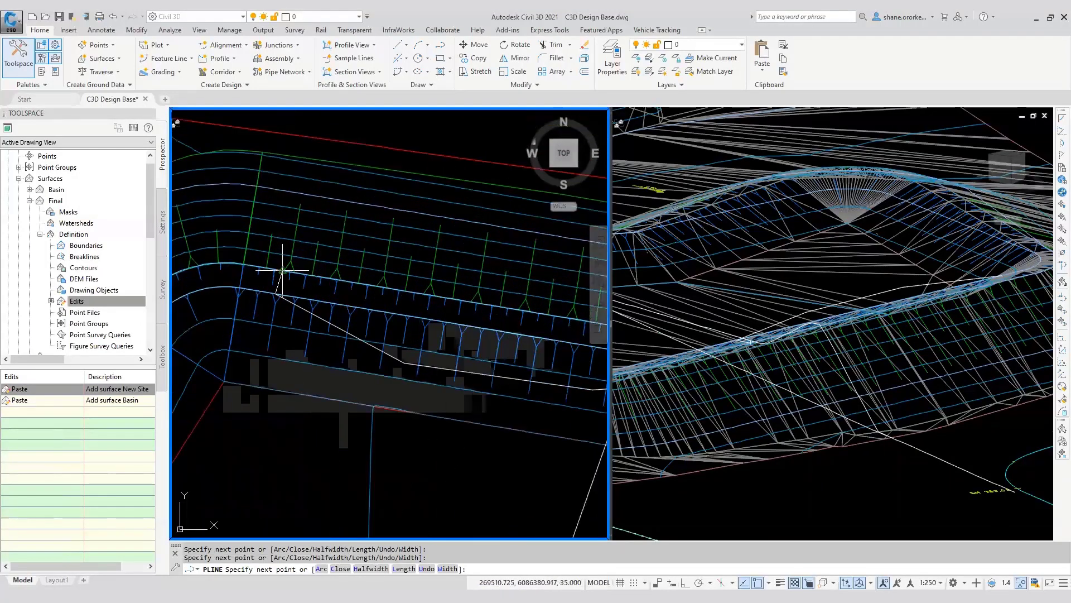
{"action": "left_click", "coordinate": [280, 271]}
{"action": "scroll", "coordinate": [307, 271], "scroll_direction": "down", "scroll_amount": 3}
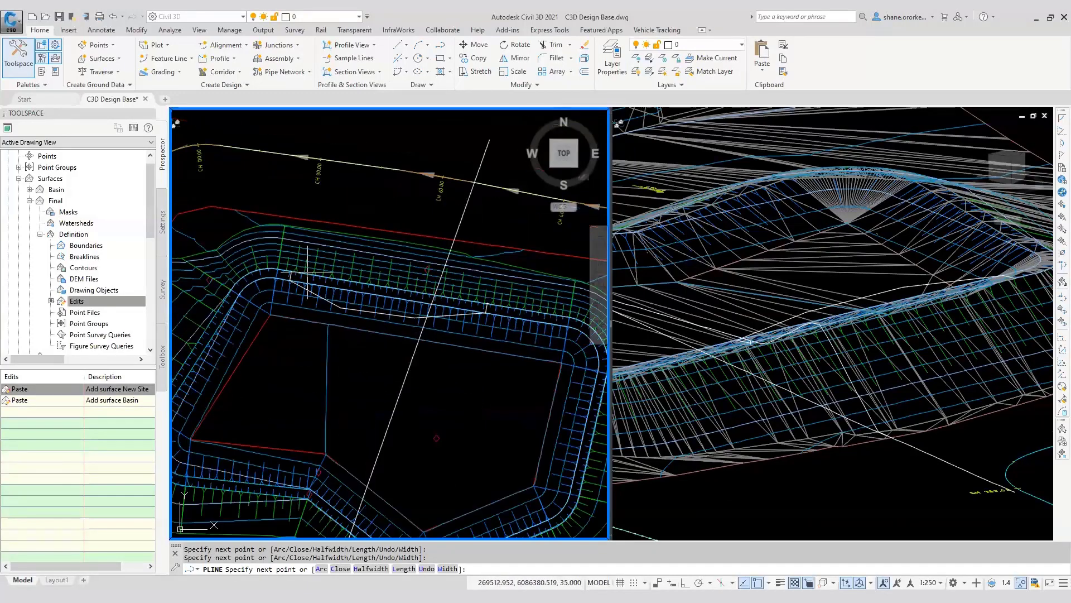
Add two polyline points on the outer batter opposite the inner ones and close the outline
{"action": "scroll", "coordinate": [332, 261], "scroll_direction": "up", "scroll_amount": 3}
{"action": "scroll", "coordinate": [332, 261], "scroll_direction": "up", "scroll_amount": 2}
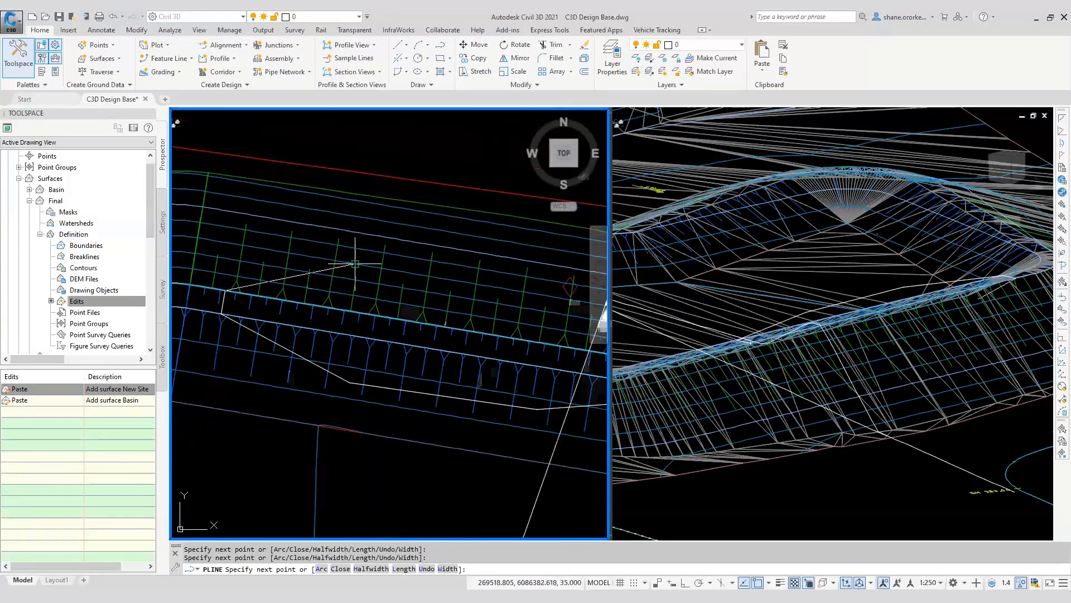
{"action": "scroll", "coordinate": [391, 262], "scroll_direction": "down", "scroll_amount": 3}
{"action": "scroll", "coordinate": [420, 263], "scroll_direction": "up", "scroll_amount": 2}
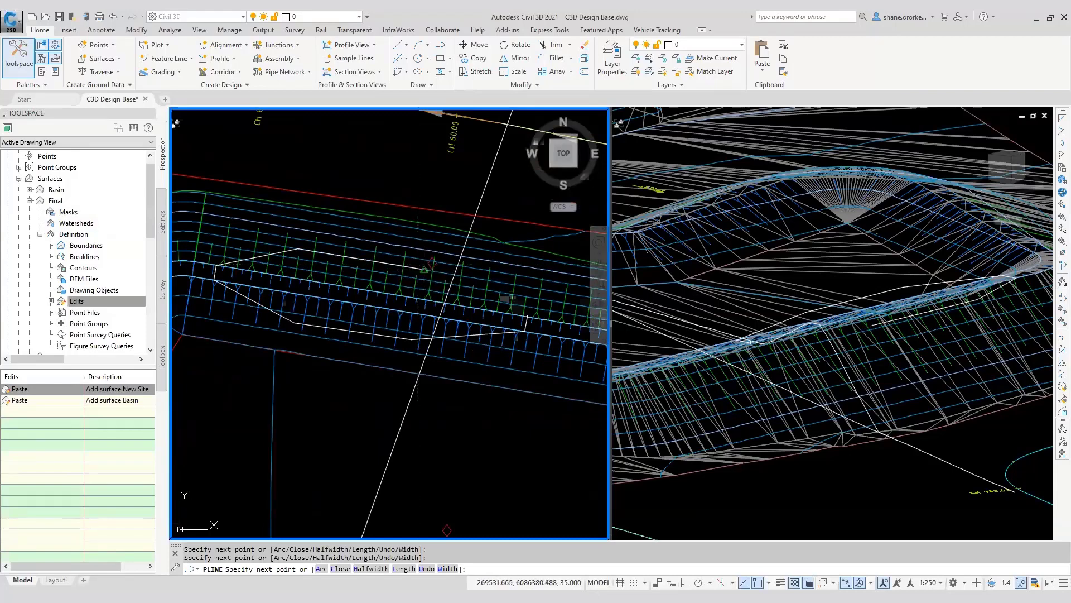
{"action": "left_click", "coordinate": [424, 269]}
{"action": "type", "text": "cl"}
{"action": "key", "text": "Return"}
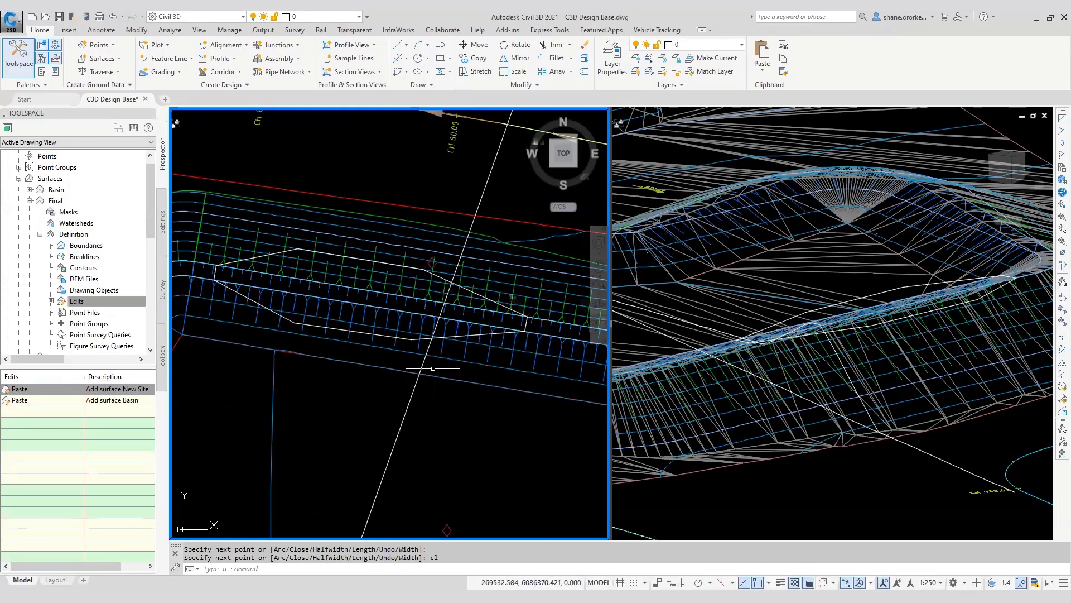
Draw a polyline across the crest joining the outline's eastern inner-batter vertex to its outer-batter vertex
{"action": "key", "text": "Return"}
{"action": "left_click", "coordinate": [412, 340]}
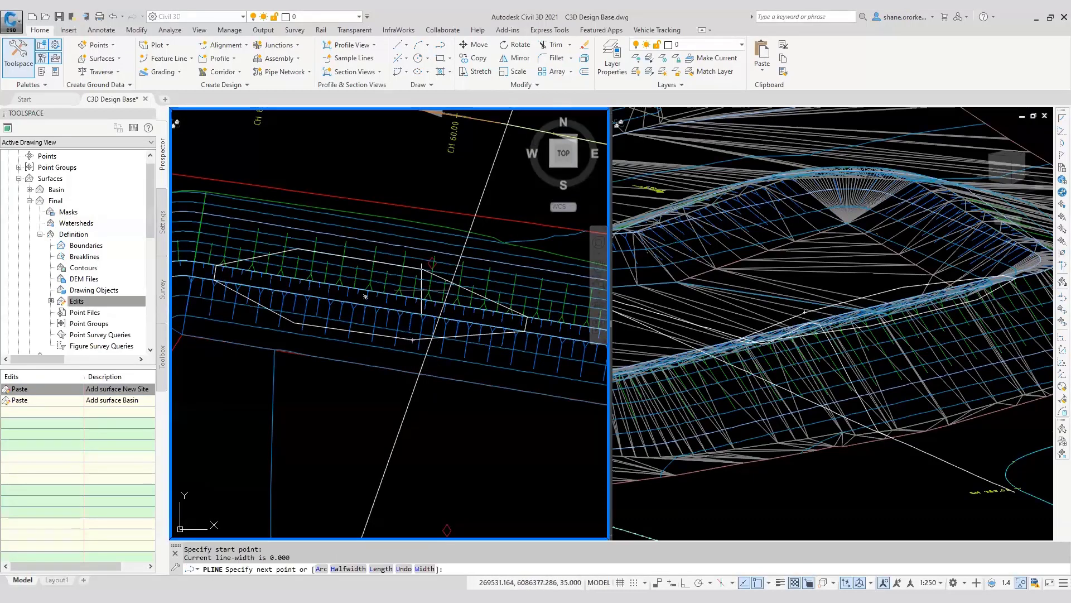
{"action": "scroll", "coordinate": [423, 278], "scroll_direction": "up", "scroll_amount": 4}
{"action": "left_click", "coordinate": [420, 252]}
{"action": "key", "text": "Return"}
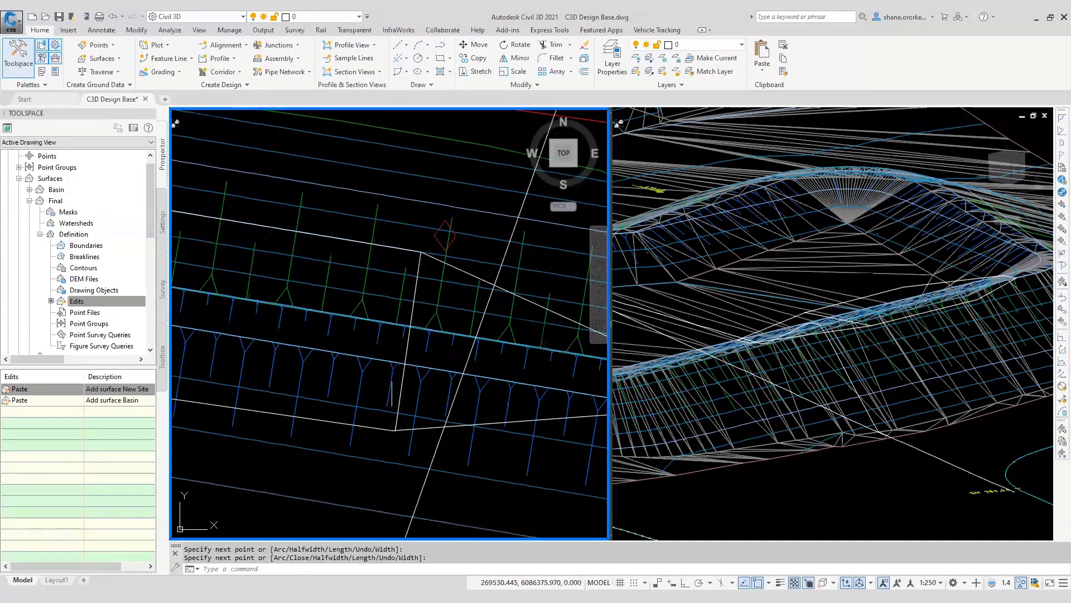
Draw a second cross polyline joining the outline's western inner-batter vertex to its outer-batter vertex
{"action": "scroll", "coordinate": [394, 355], "scroll_direction": "down", "scroll_amount": 4}
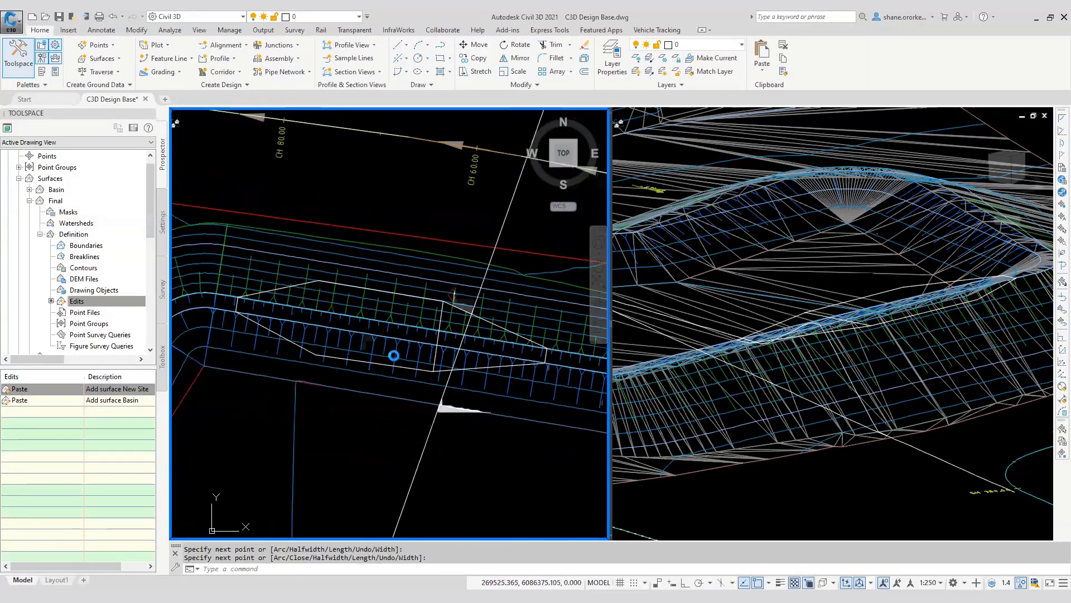
{"action": "key", "text": "Return"}
{"action": "left_click", "coordinate": [315, 354]}
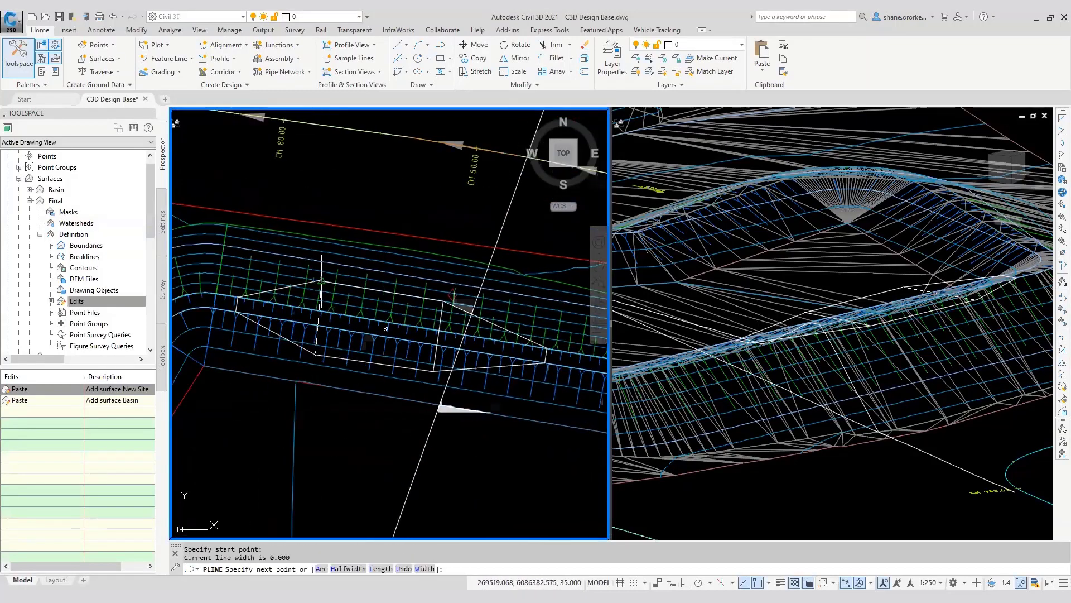
{"action": "left_click", "coordinate": [319, 280]}
{"action": "scroll", "coordinate": [321, 278], "scroll_direction": "up", "scroll_amount": 5}
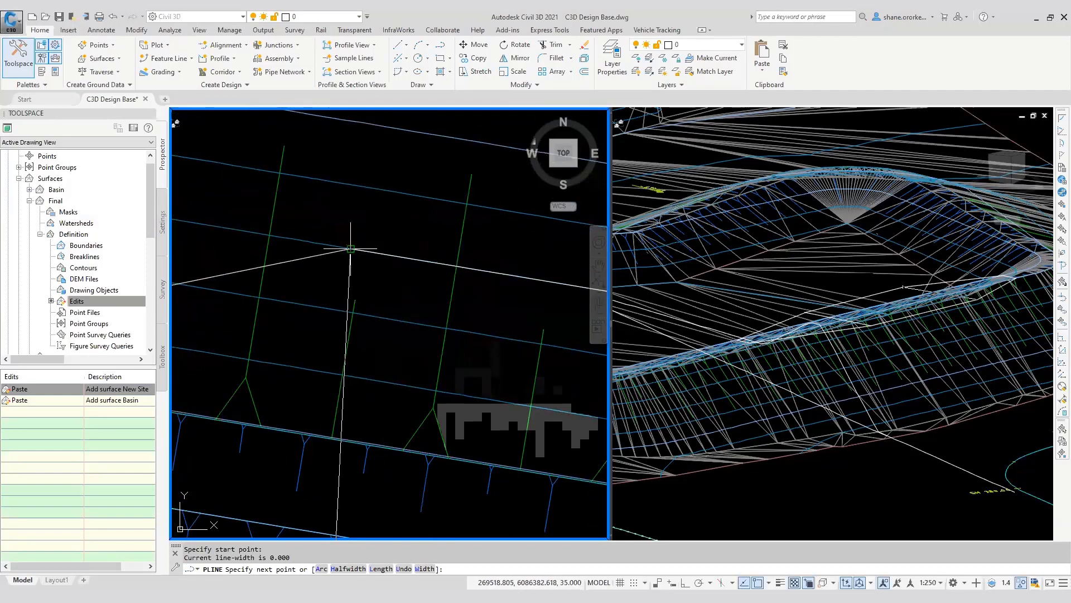
{"action": "scroll", "coordinate": [407, 328], "scroll_direction": "down", "scroll_amount": 6}
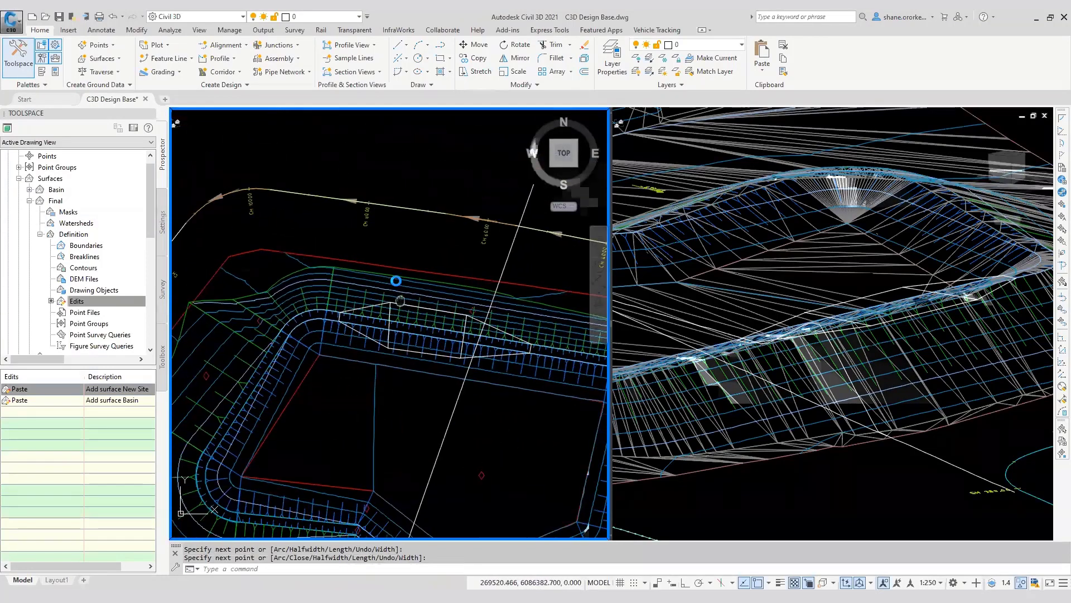
{"action": "key", "text": "Escape"}
Examine the closed outline and its eastern cross line by highlighting each in the plan and 3D views
{"action": "left_click", "coordinate": [412, 329]}
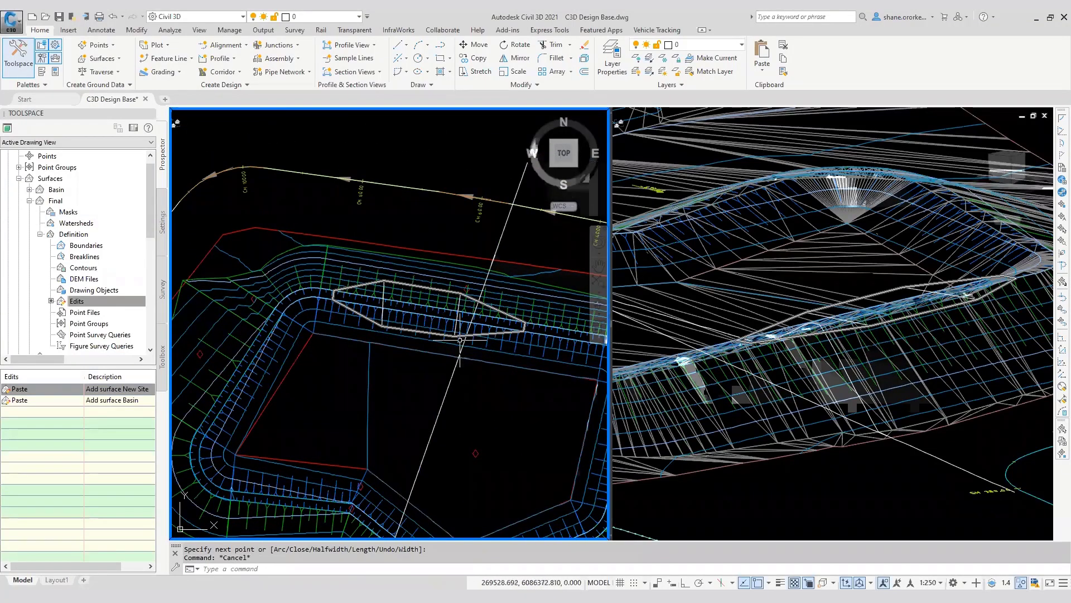
{"action": "key", "text": "Escape"}
{"action": "scroll", "coordinate": [506, 326], "scroll_direction": "up", "scroll_amount": 4}
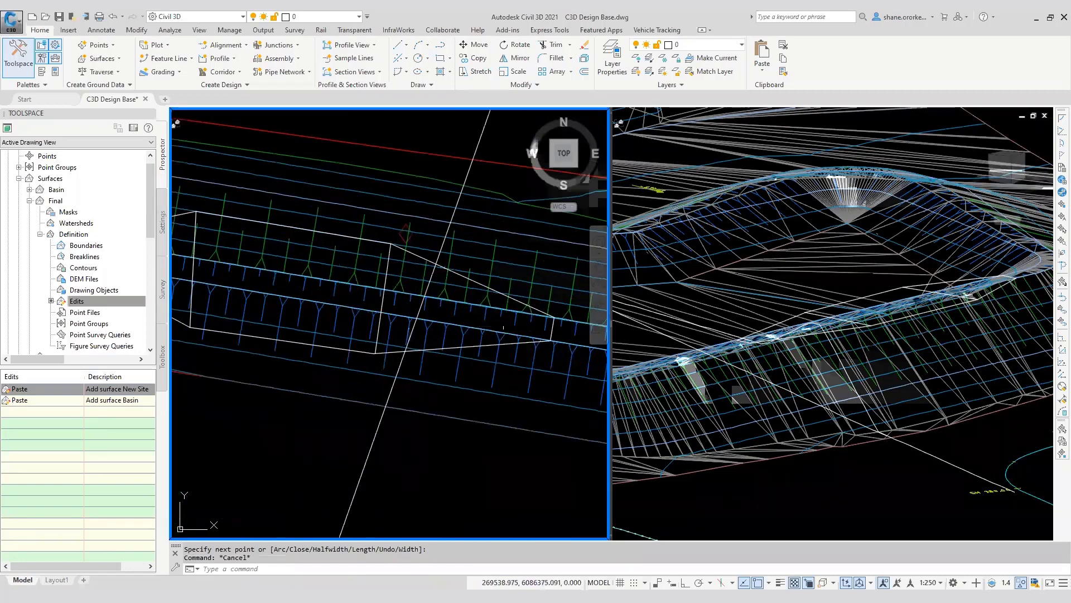
{"action": "left_click", "coordinate": [505, 343]}
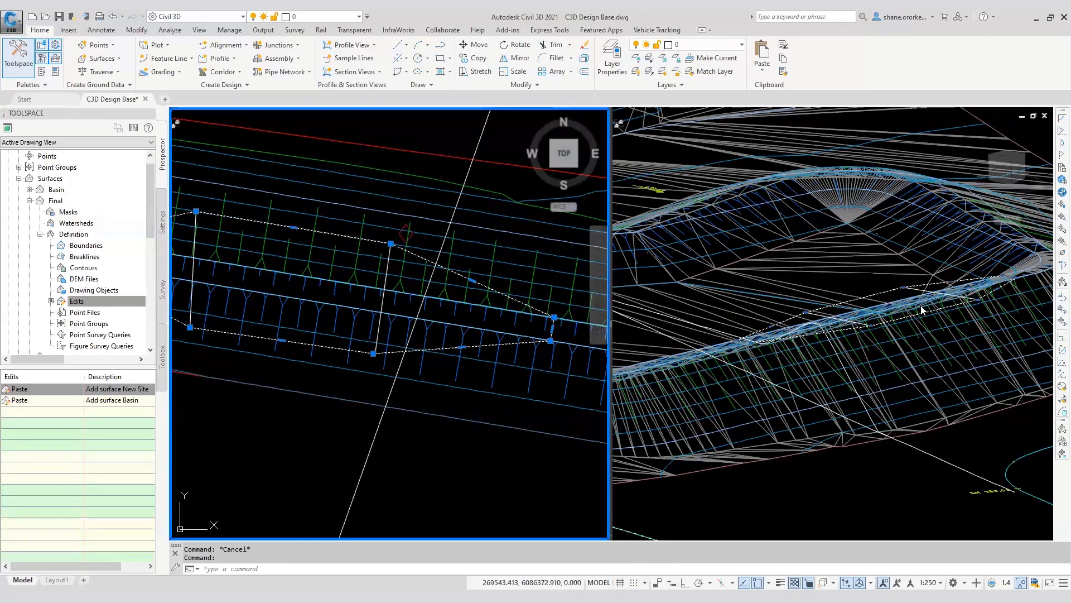
{"action": "scroll", "coordinate": [420, 321], "scroll_direction": "down", "scroll_amount": 2}
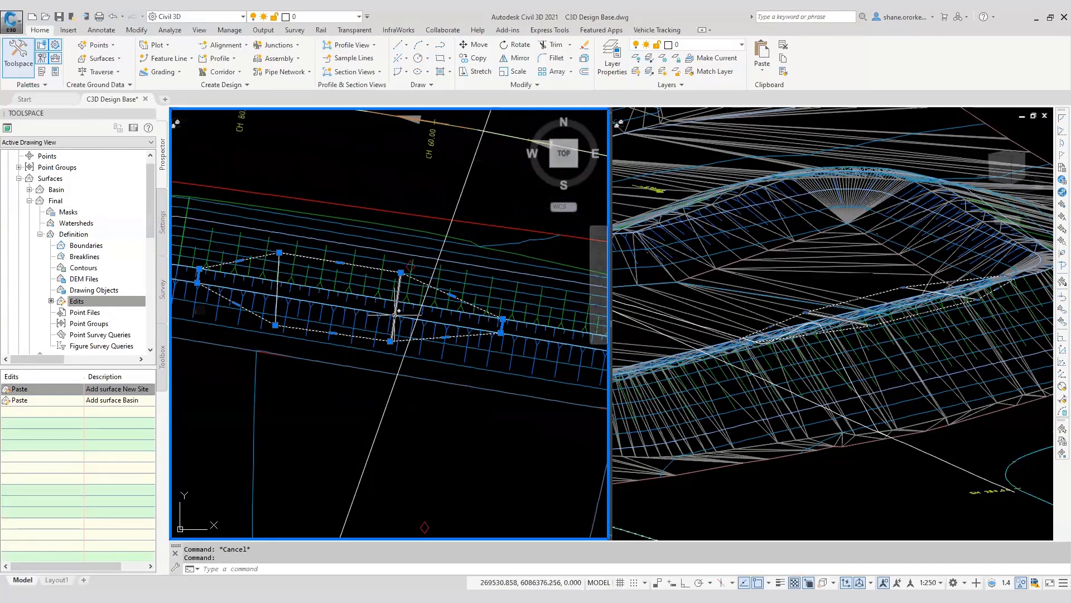
{"action": "key", "text": "Escape"}
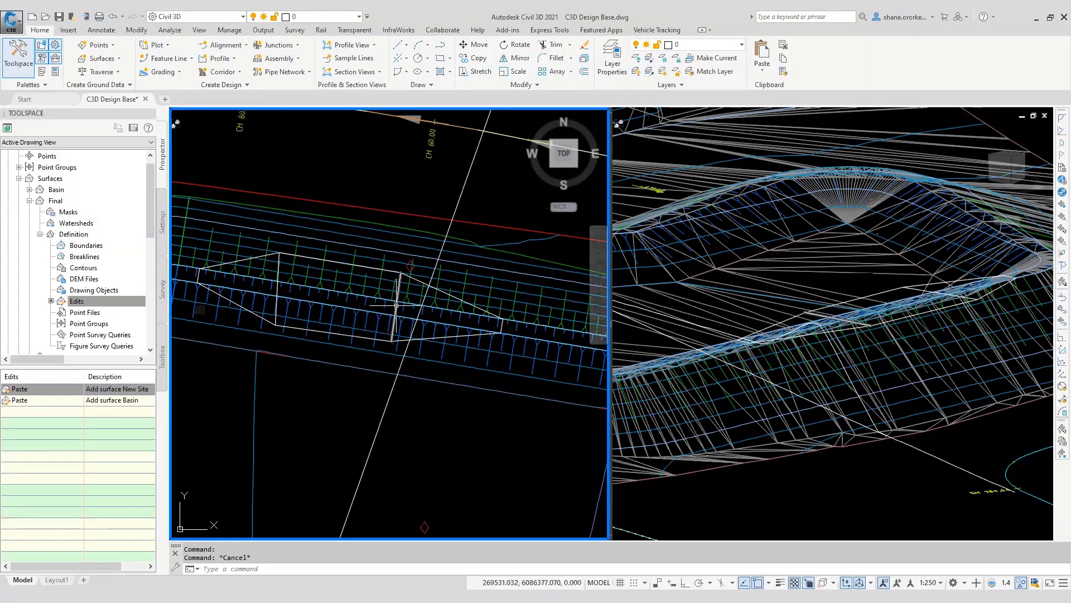
{"action": "left_click", "coordinate": [396, 305]}
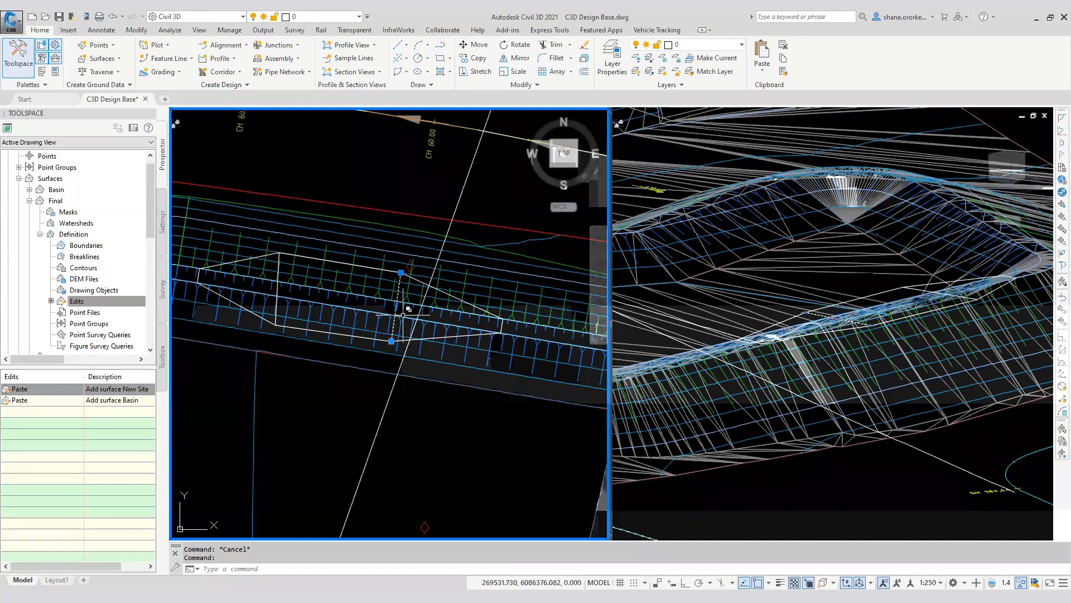
{"action": "key", "text": "Escape"}
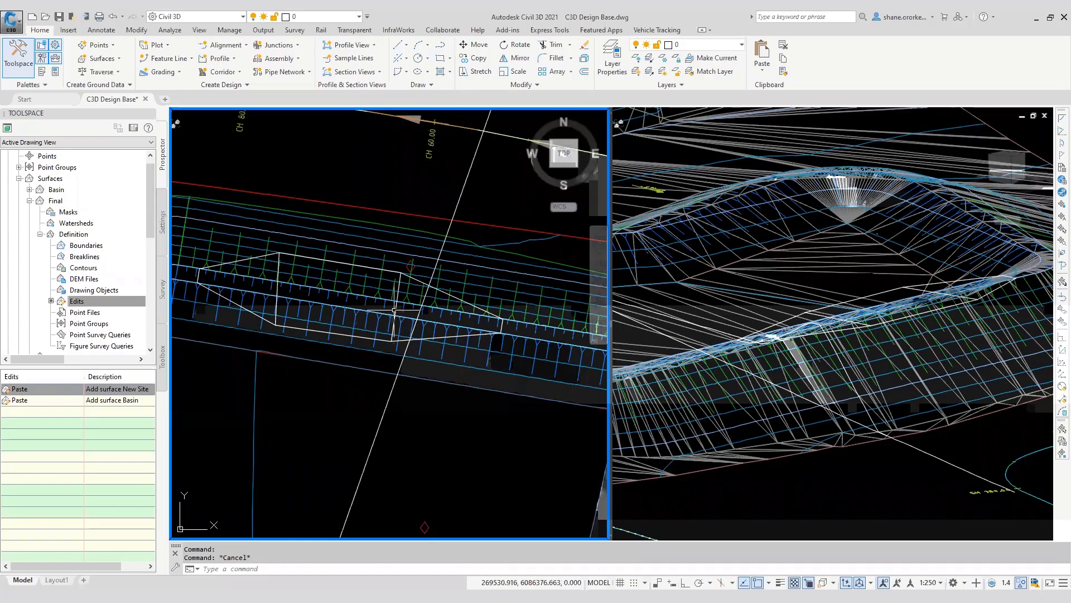
Start creating a feature line from objects, using the closed outline over the basin's northern crest
{"action": "scroll", "coordinate": [399, 311], "scroll_direction": "down", "scroll_amount": 2}
{"action": "left_click", "coordinate": [167, 58]}
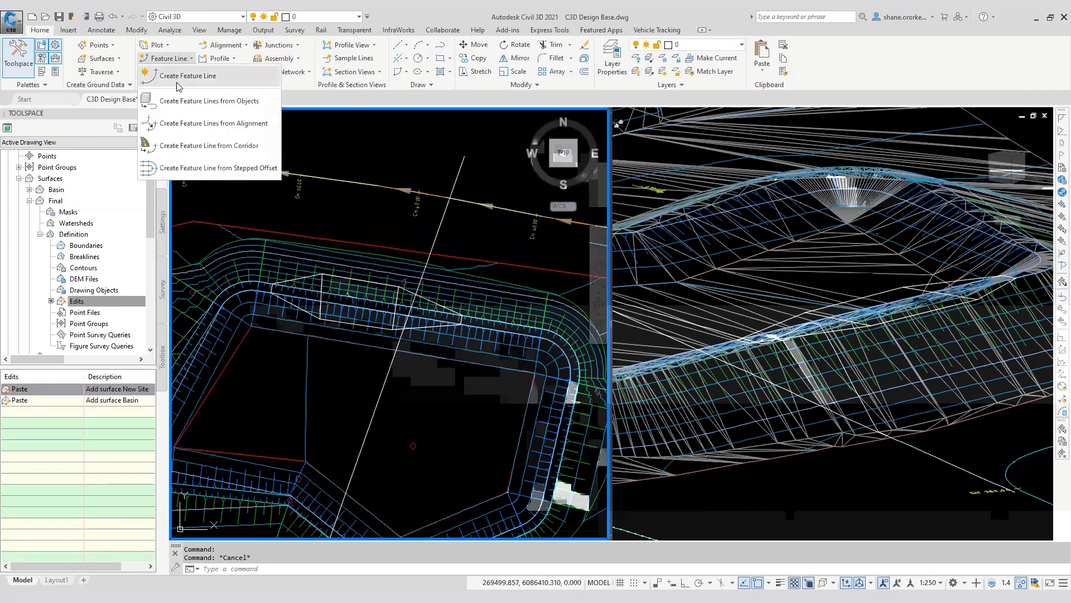
{"action": "left_click", "coordinate": [187, 99]}
{"action": "scroll", "coordinate": [389, 274], "scroll_direction": "up", "scroll_amount": 2}
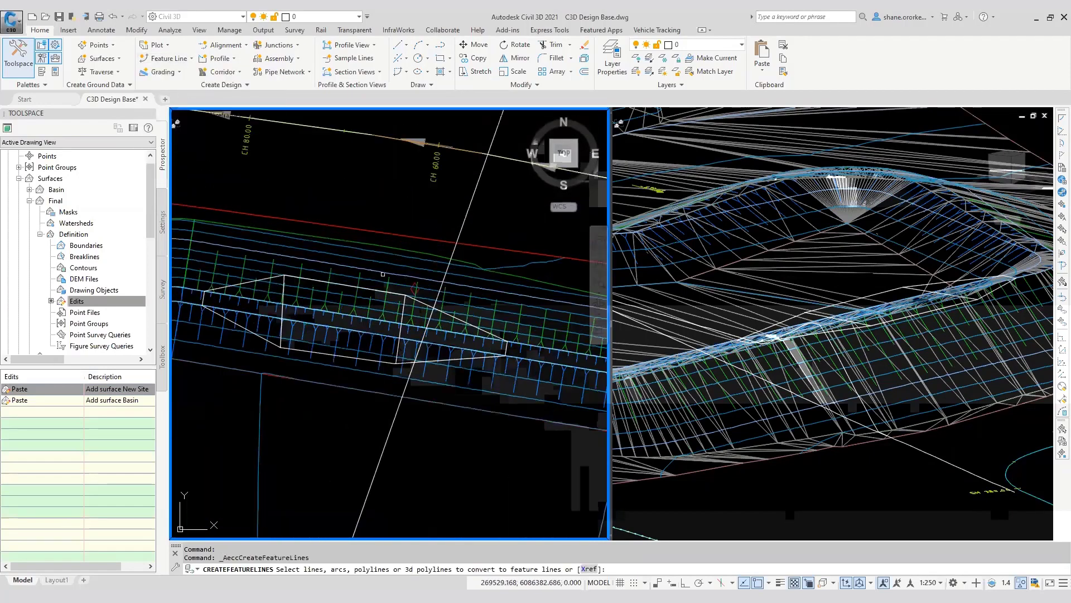
{"action": "left_click", "coordinate": [375, 287]}
{"action": "left_click", "coordinate": [422, 332]}
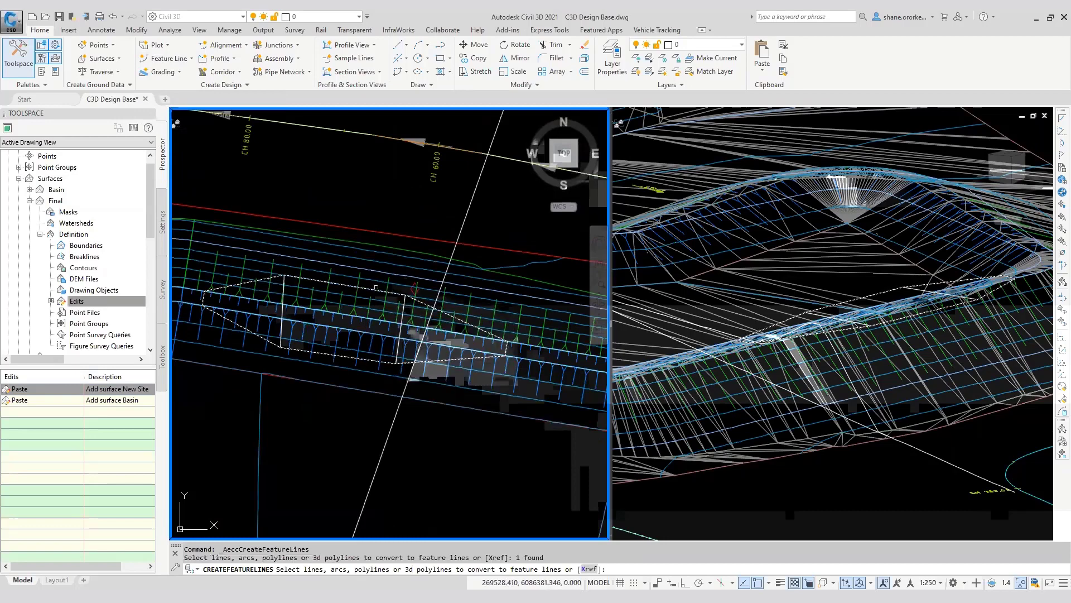
{"action": "key", "text": "Return"}
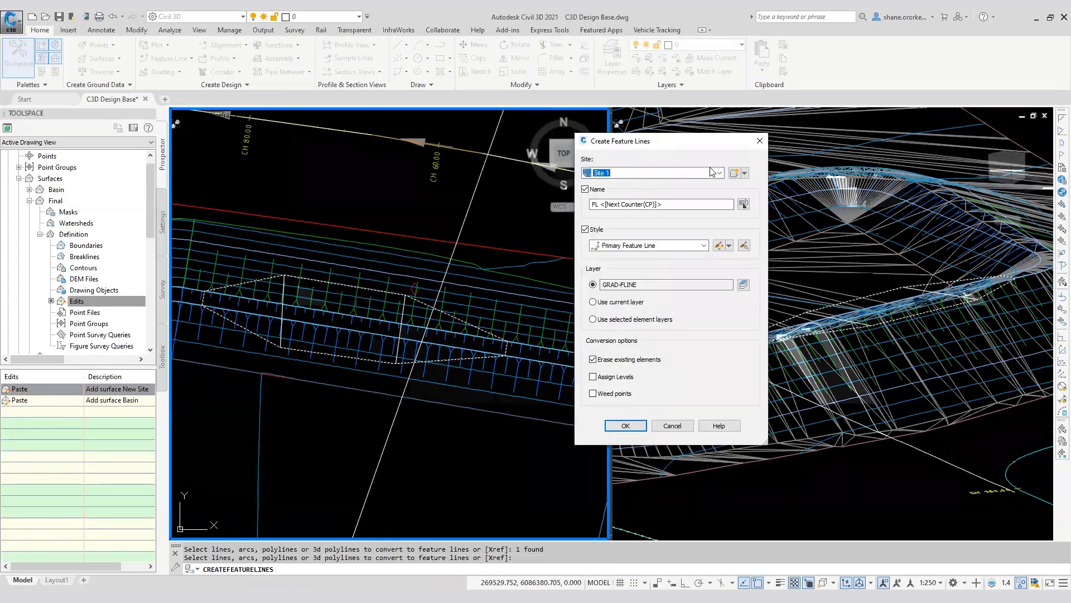
Create a new site named Spillway for the feature line
{"action": "left_click", "coordinate": [733, 172]}
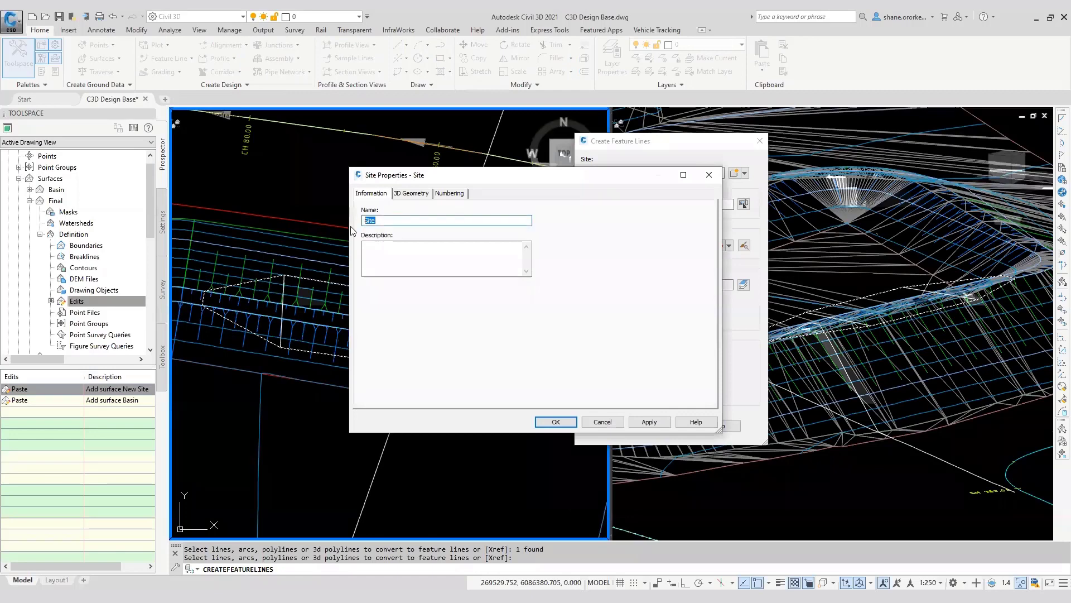
{"action": "type", "text": "Spillway"}
{"action": "left_click", "coordinate": [537, 419]}
Create the outline feature line with levels from the Basin surface, inserting intermediate gradient break points and keeping levels relative to surface at 0.000 m
{"action": "left_click", "coordinate": [595, 378]}
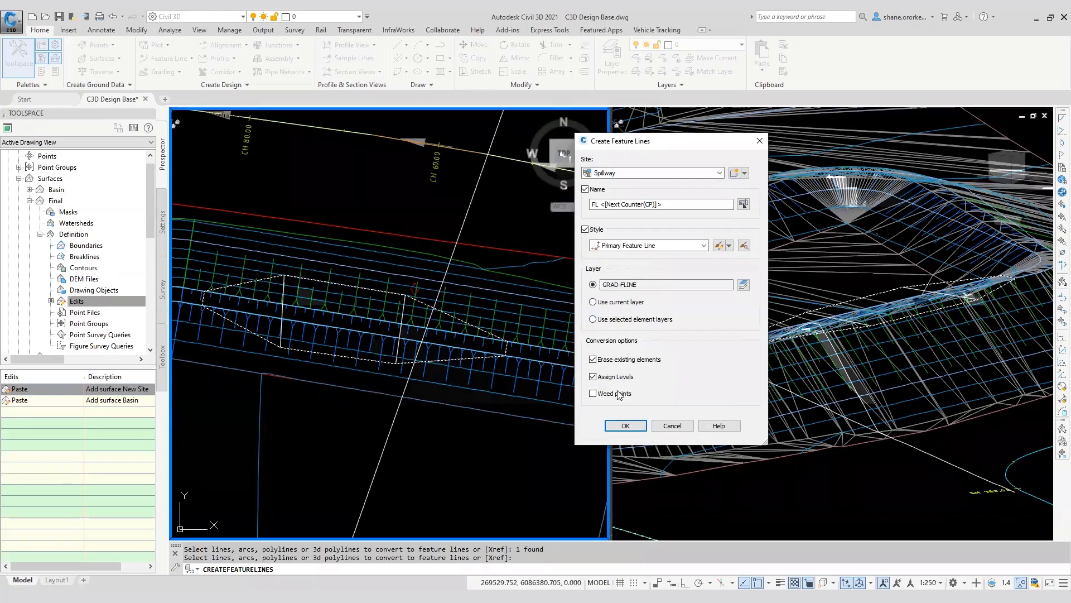
{"action": "left_click", "coordinate": [626, 425]}
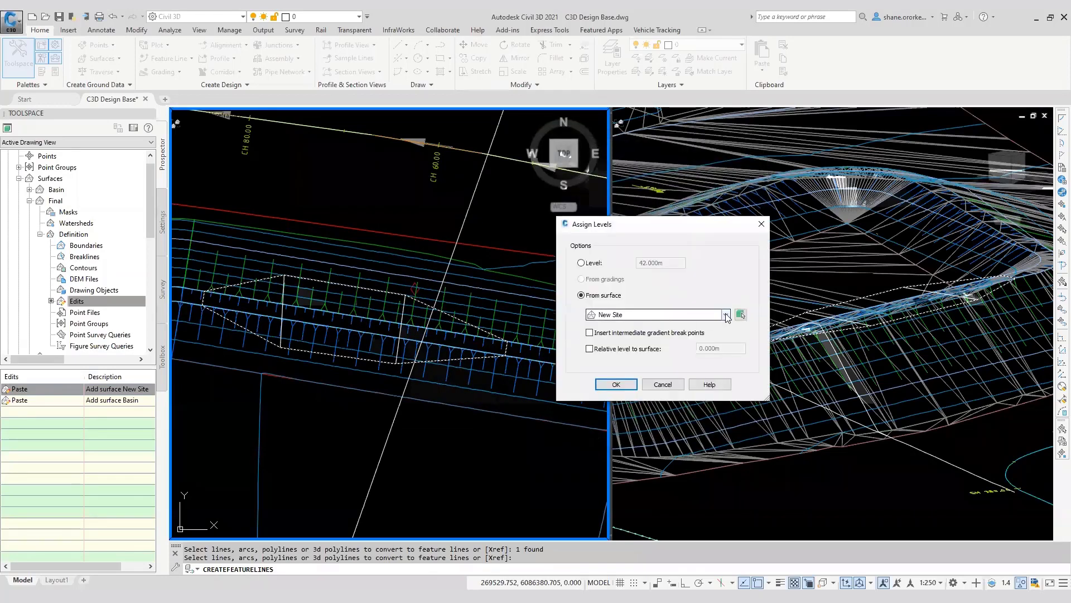
{"action": "left_click", "coordinate": [614, 314]}
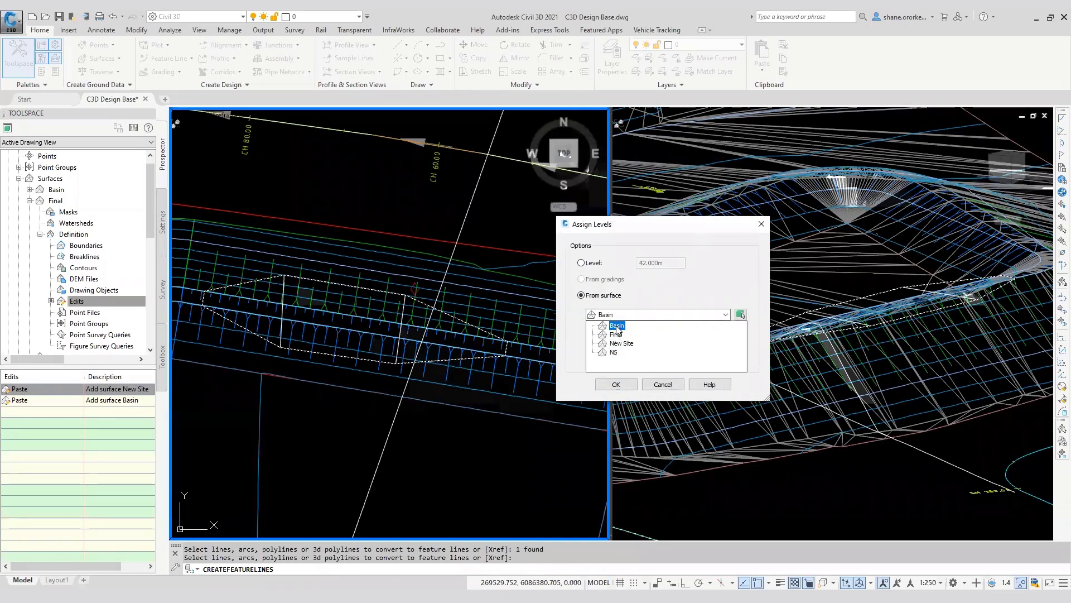
{"action": "left_click", "coordinate": [616, 326]}
{"action": "left_click", "coordinate": [590, 333]}
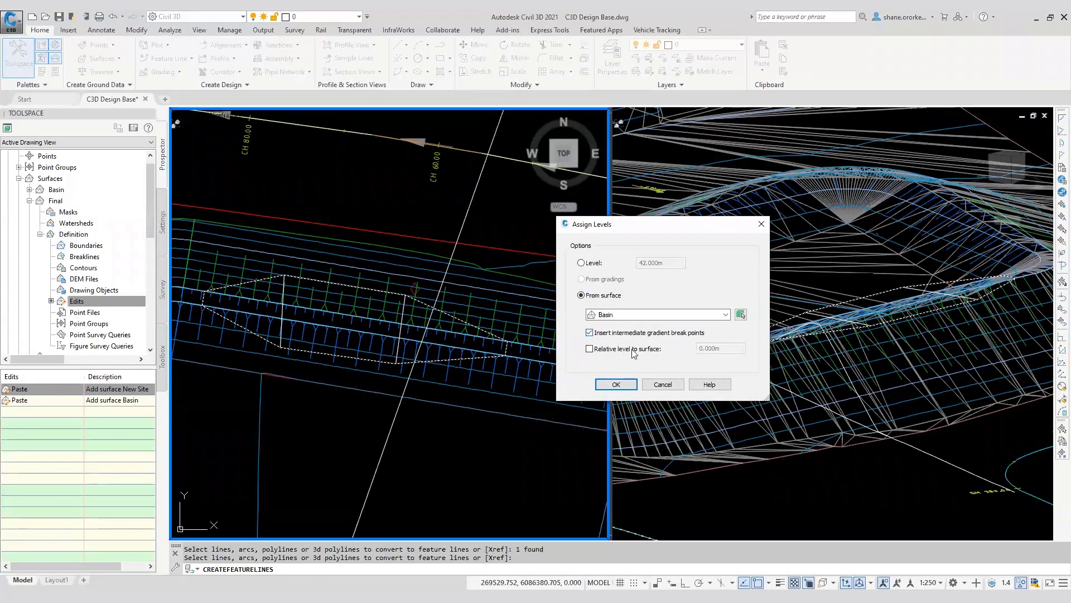
{"action": "left_click", "coordinate": [633, 350]}
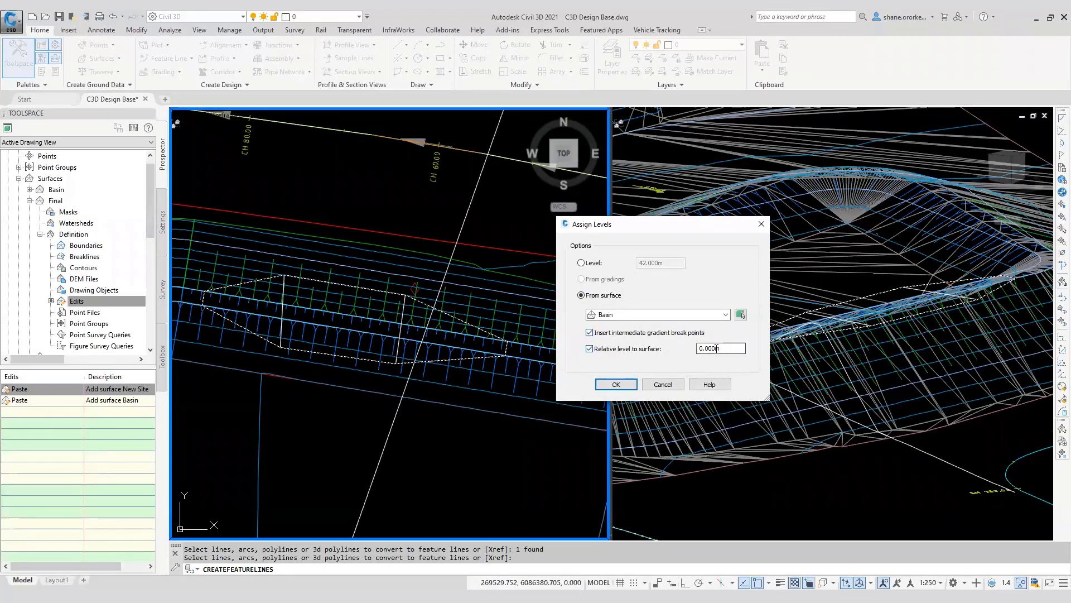
{"action": "left_click", "coordinate": [615, 384]}
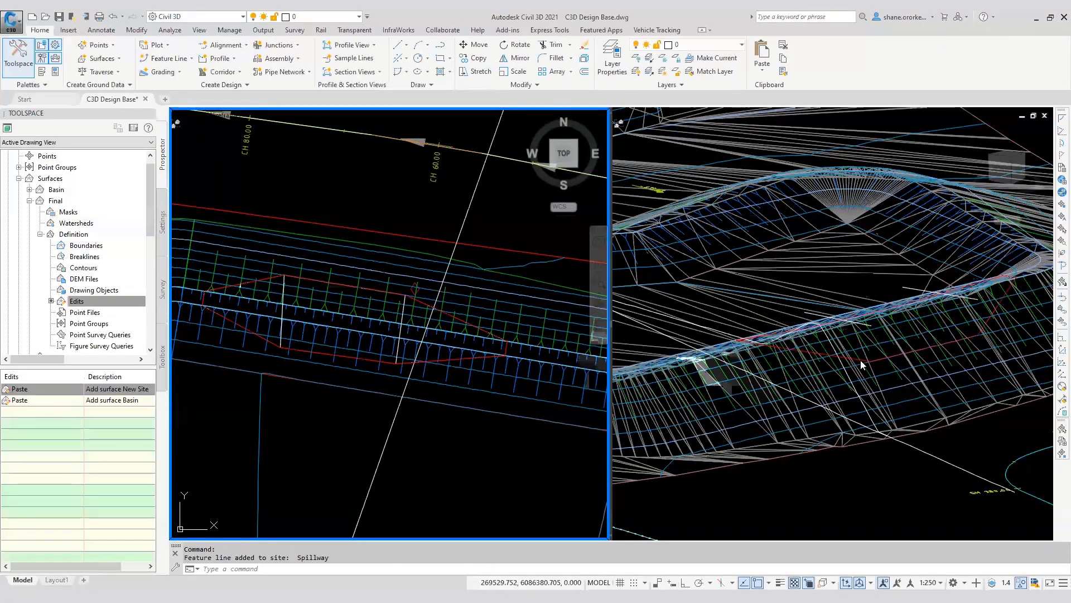
Examine the outline feature line and its break points against the basin batters in the 3D view
{"action": "left_click", "coordinate": [858, 359]}
{"action": "left_click", "coordinate": [855, 357]}
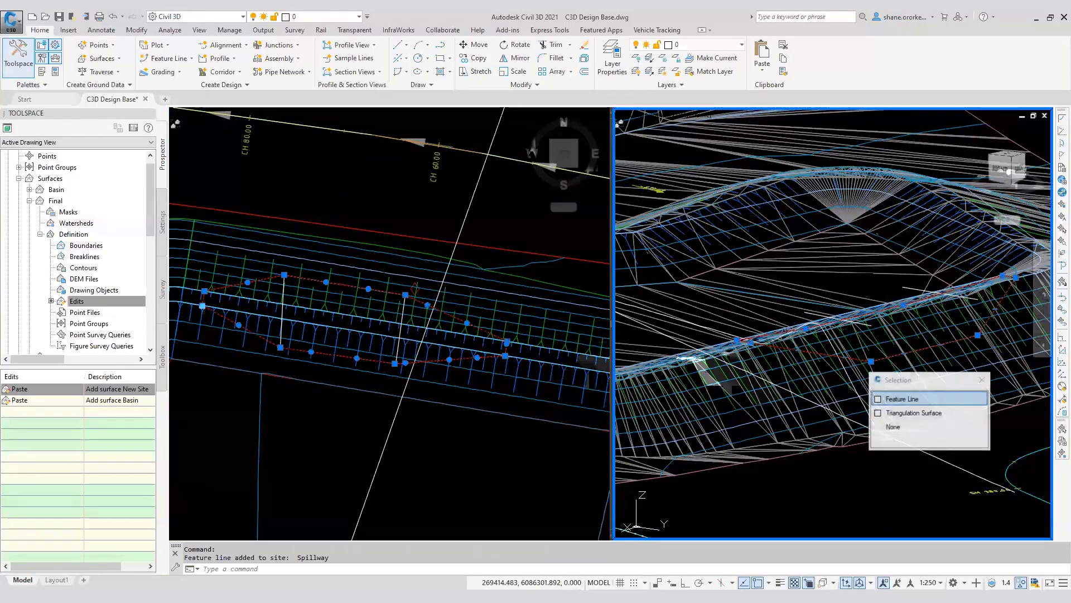
{"action": "scroll", "coordinate": [863, 329], "scroll_direction": "up", "scroll_amount": 1}
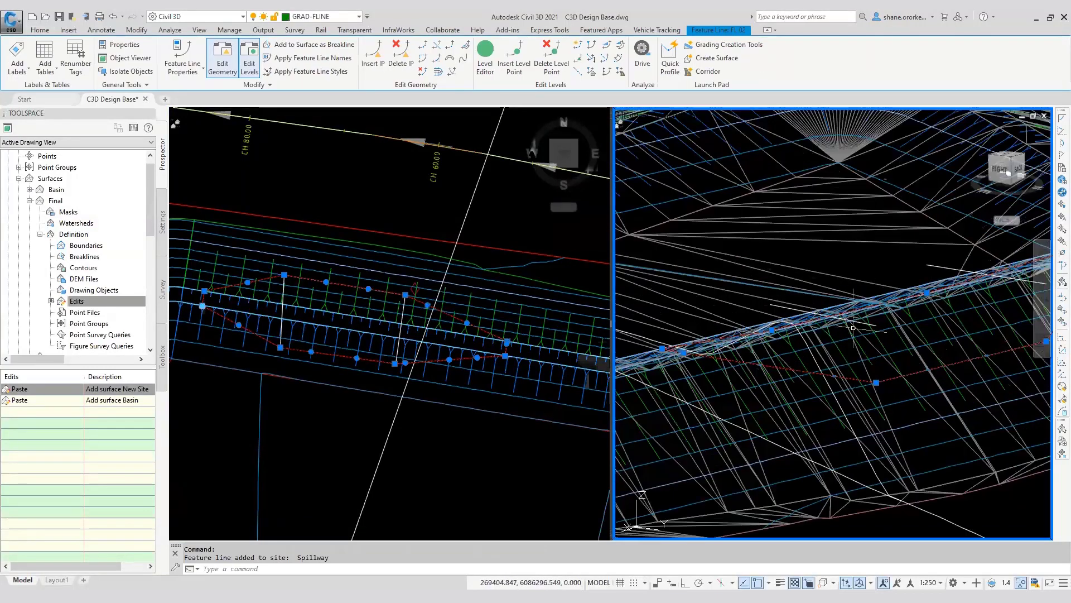
{"action": "scroll", "coordinate": [834, 340], "scroll_direction": "down", "scroll_amount": 2}
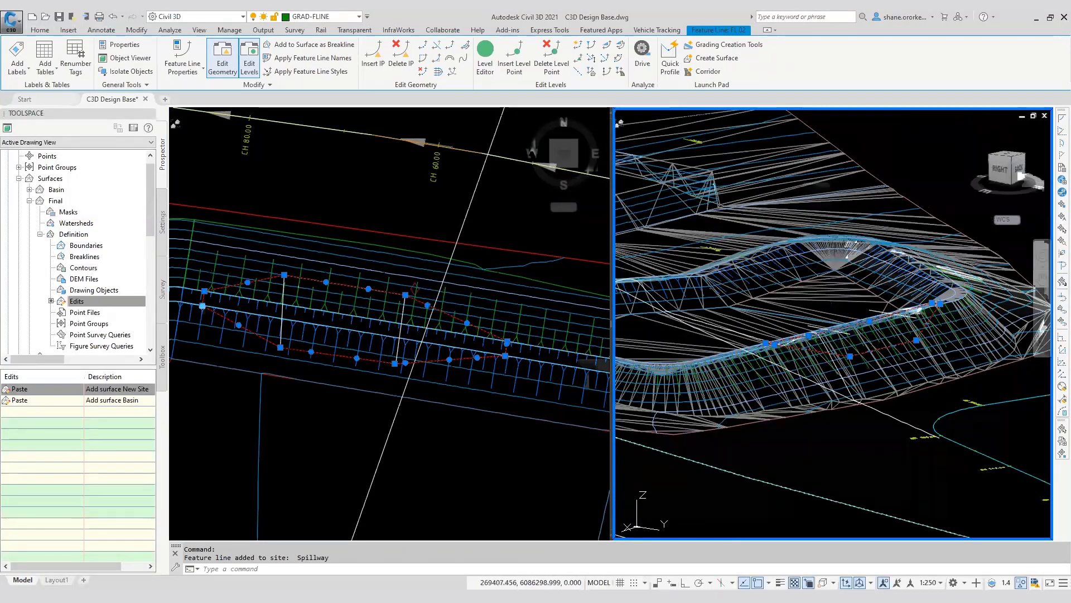
{"action": "mouse_move", "coordinate": [859, 367]}
{"action": "middle_mouse_down", "text": "shift"}
{"action": "mouse_move", "coordinate": [845, 367]}
{"action": "mouse_move", "coordinate": [853, 380]}
{"action": "mouse_move", "coordinate": [887, 351]}
{"action": "mouse_move", "coordinate": [856, 353]}
{"action": "mouse_move", "coordinate": [874, 367]}
{"action": "middle_mouse_up", "text": "shift"}
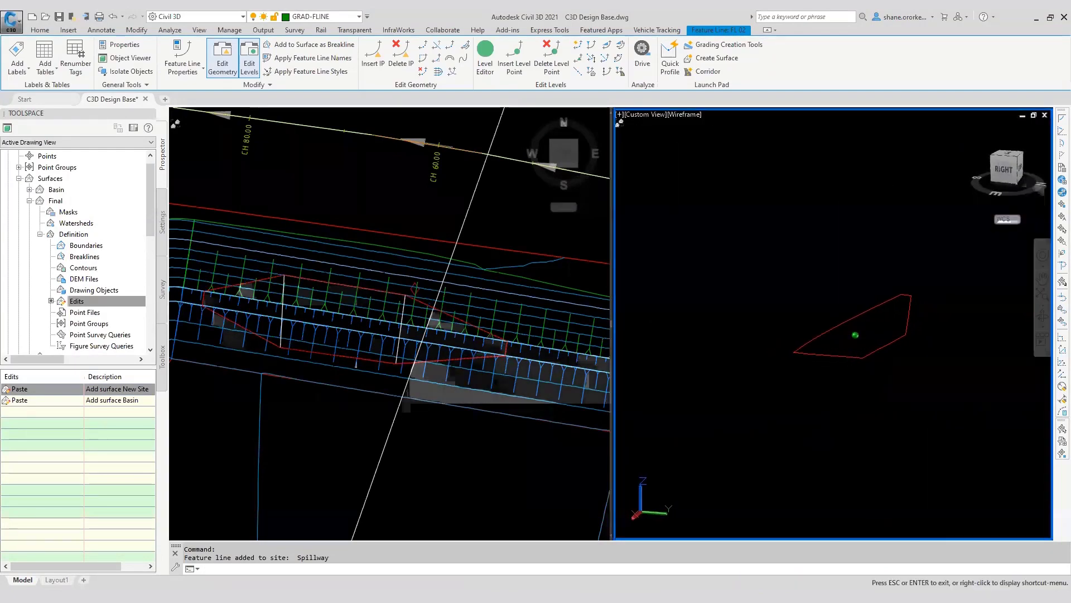
{"action": "scroll", "coordinate": [845, 344], "scroll_direction": "up", "scroll_amount": 2}
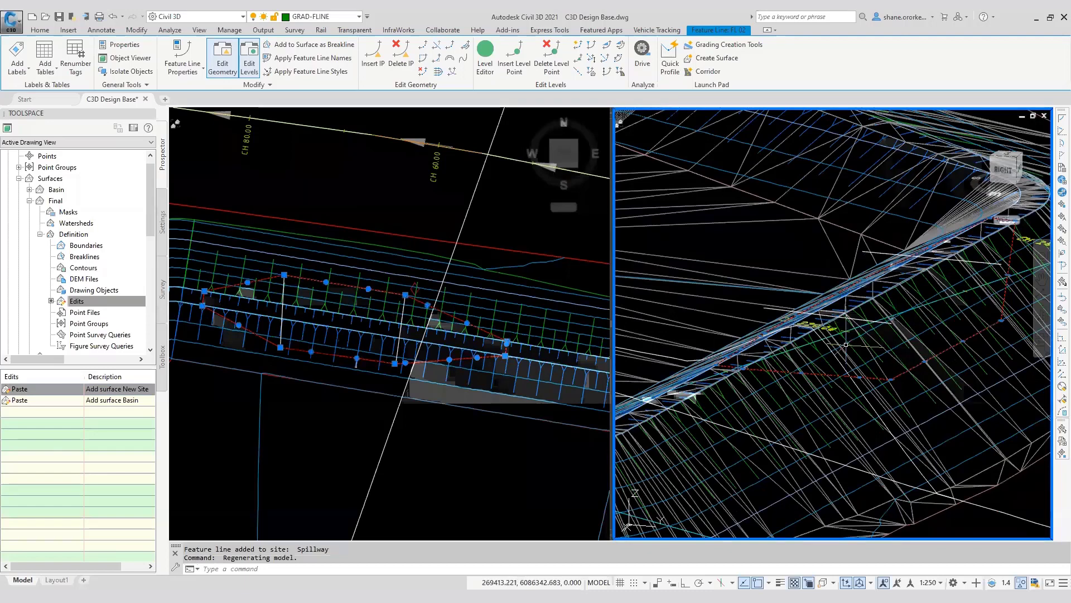
{"action": "scroll", "coordinate": [845, 344], "scroll_direction": "down", "scroll_amount": 2}
{"action": "left_click", "coordinate": [382, 328]}
{"action": "key", "text": "Escape"}
{"action": "key", "text": "Escape"}
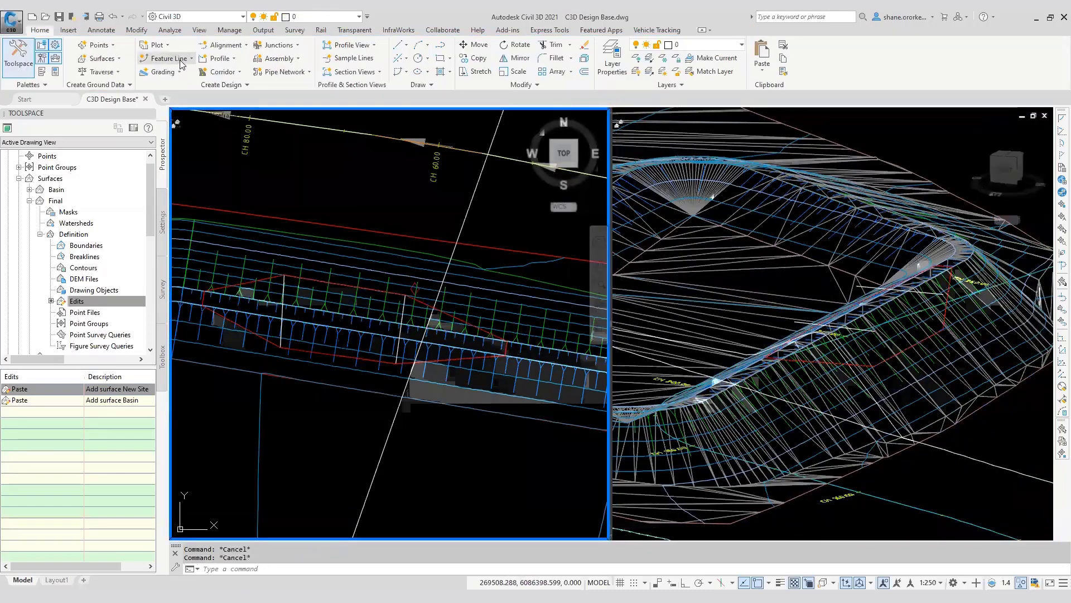
Start creating feature lines from objects, using the two cross lines inside the spillway outline
{"action": "left_click", "coordinate": [180, 63]}
{"action": "left_click", "coordinate": [187, 103]}
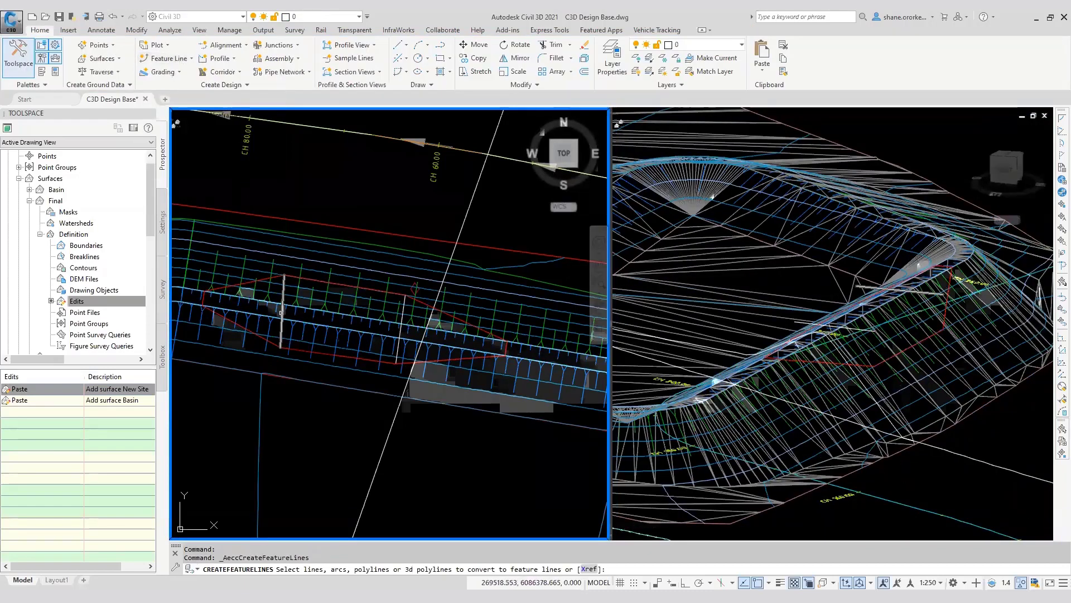
{"action": "left_click", "coordinate": [282, 306]}
{"action": "left_click", "coordinate": [401, 333]}
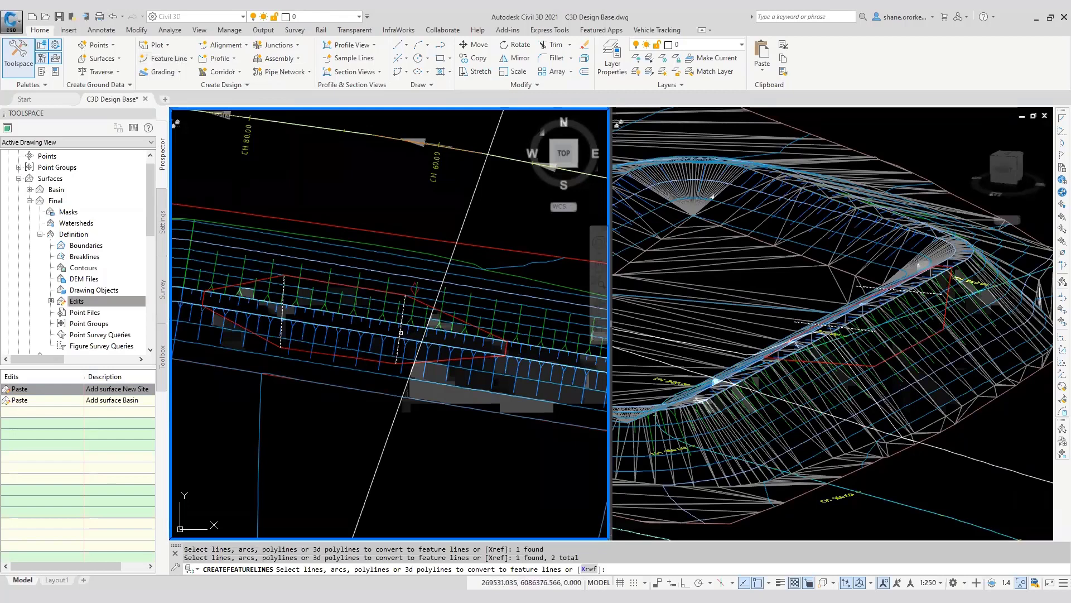
{"action": "key", "text": "Return"}
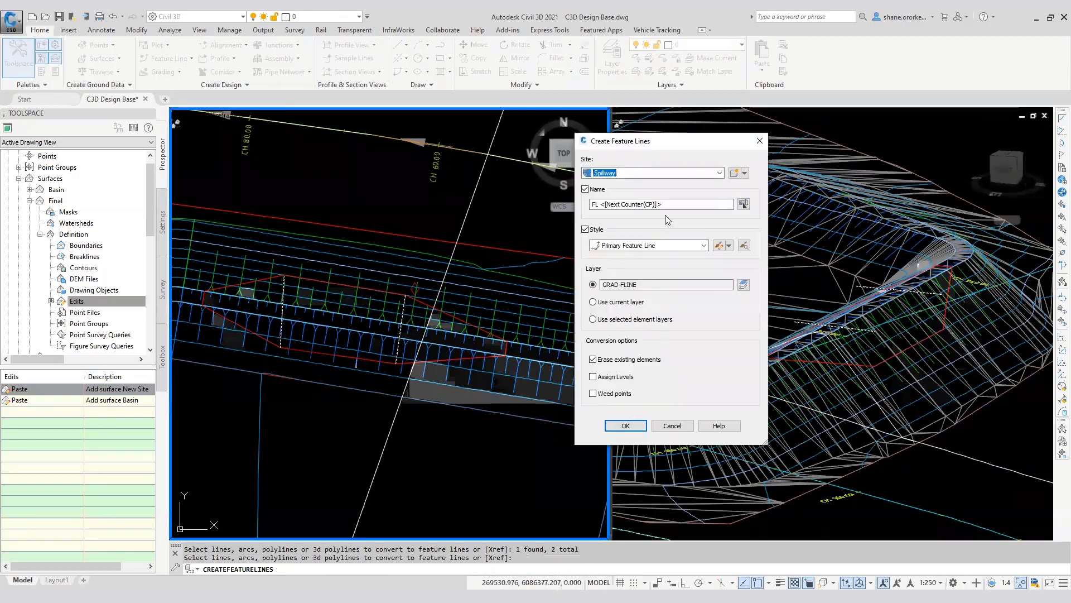
Name the feature lines "spilway control" with the Secondary Feature Line style, and try to convert both lines with levels assigned
{"action": "key", "text": "Tab"}
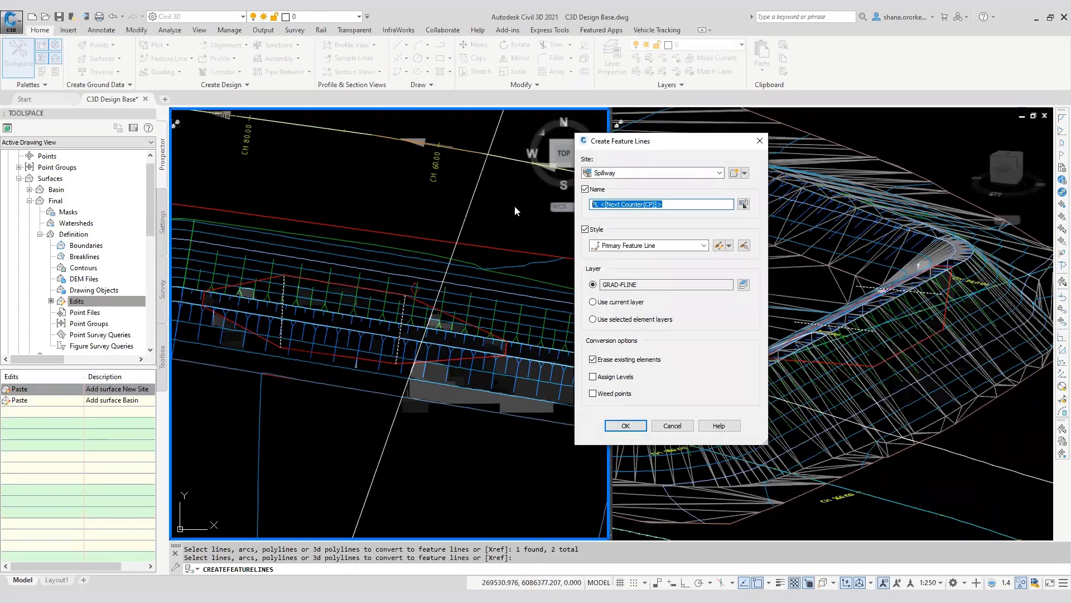
{"action": "type", "text": "spilway control"}
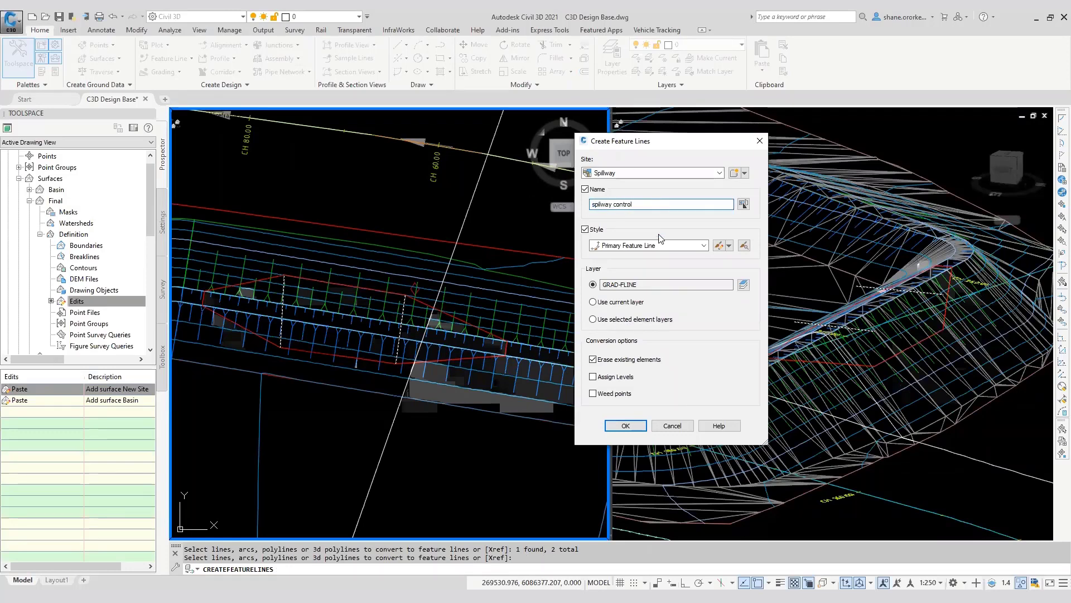
{"action": "left_click", "coordinate": [661, 246]}
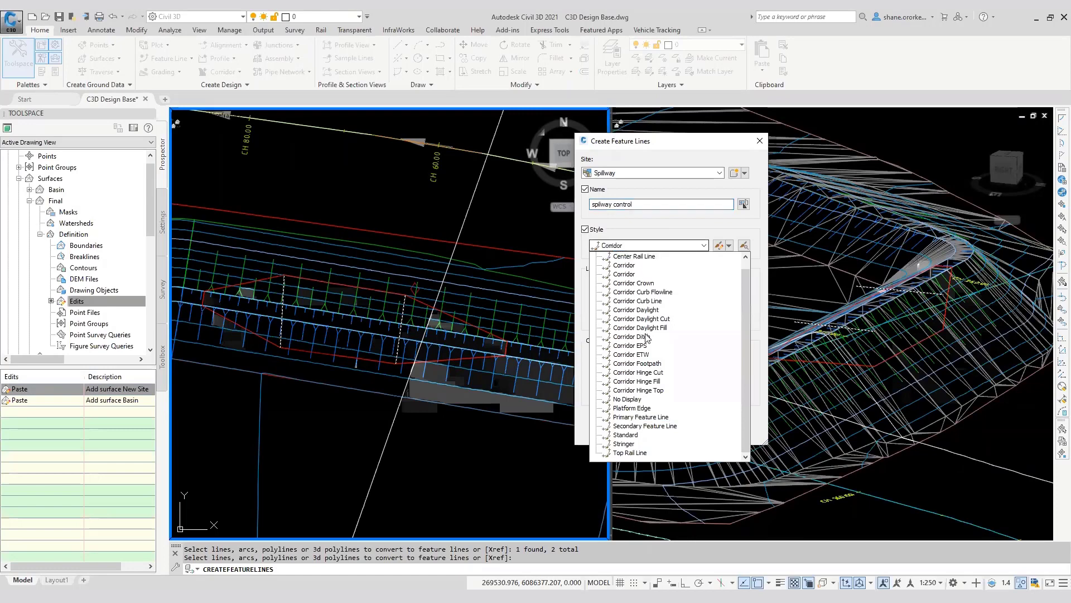
{"action": "left_click", "coordinate": [655, 427]}
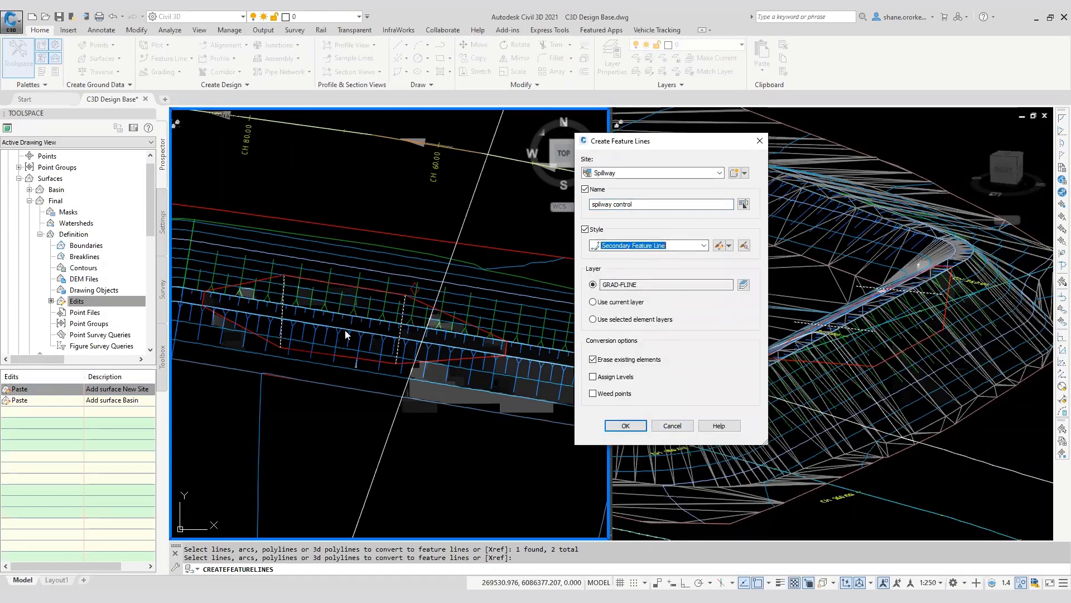
{"action": "left_click", "coordinate": [595, 378]}
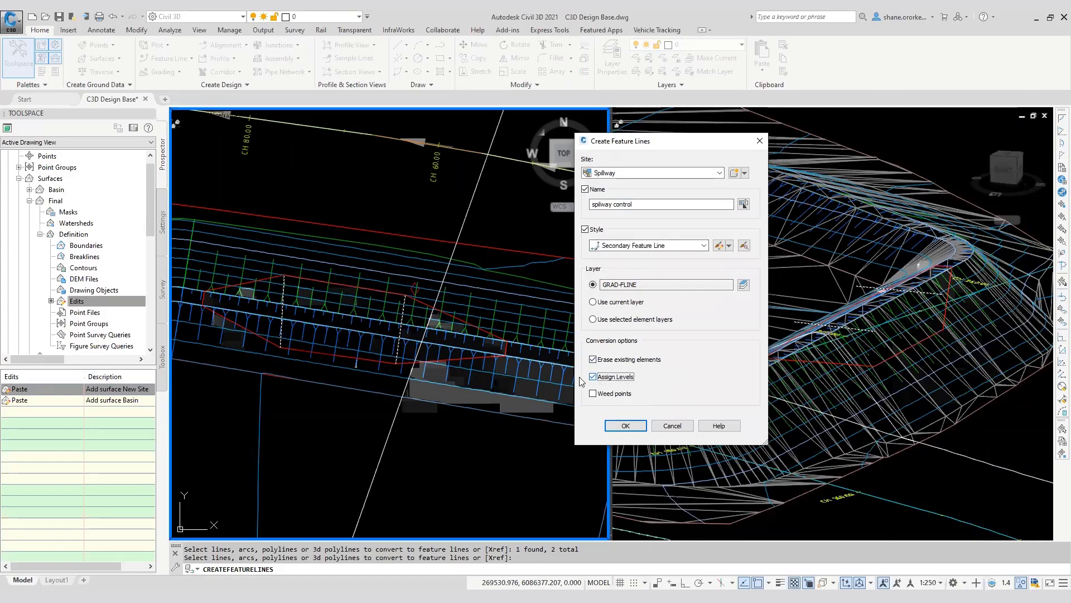
{"action": "left_click", "coordinate": [622, 427]}
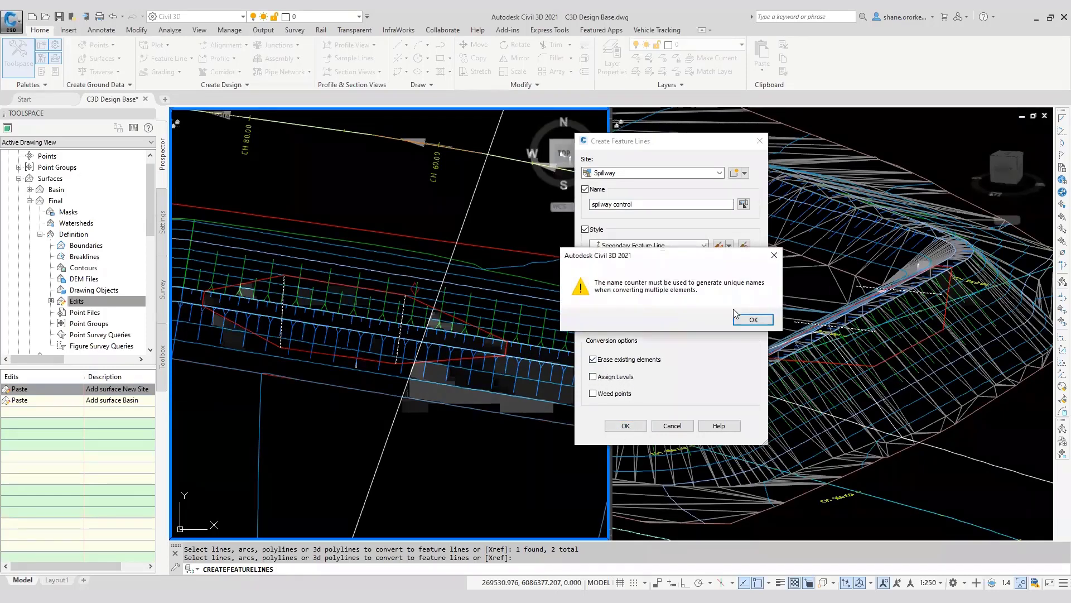
{"action": "left_click", "coordinate": [750, 320]}
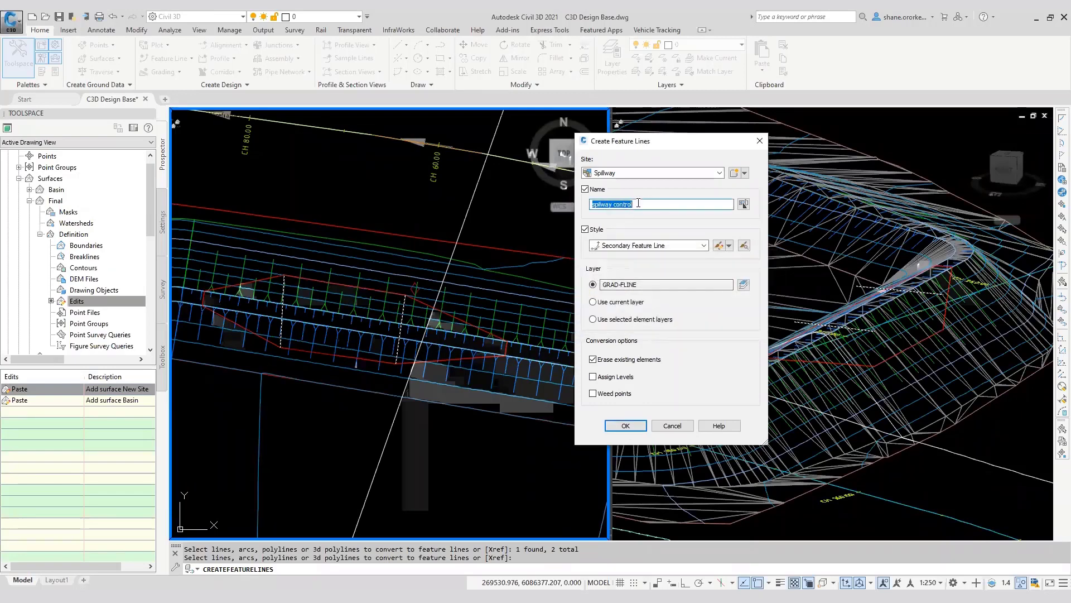
Append the Next Counter field to the "spilway control" name and create the two cross feature lines in the Spillway site
{"action": "left_click", "coordinate": [743, 205]}
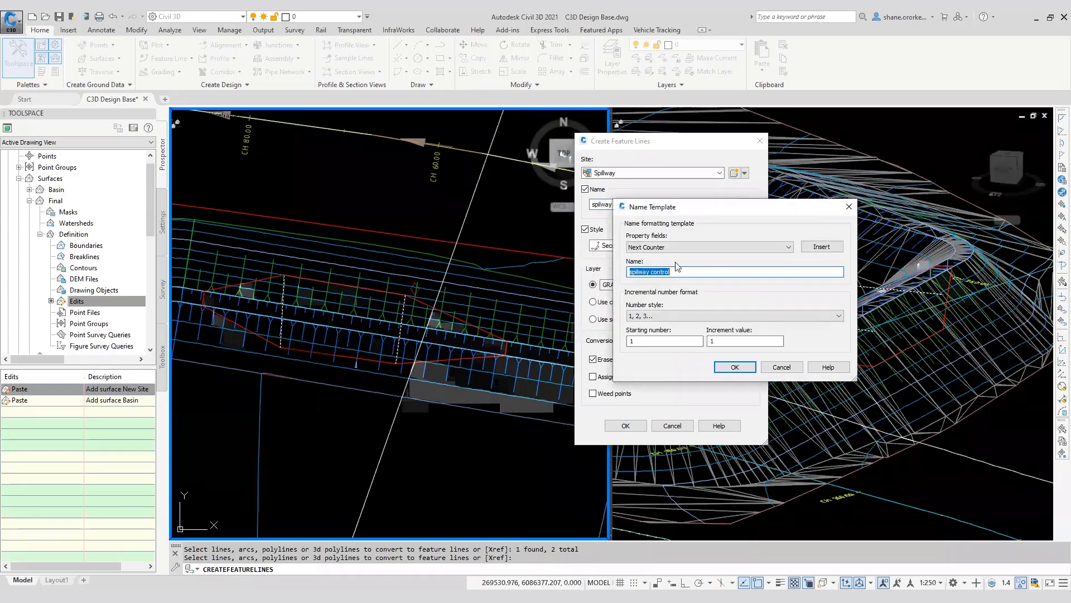
{"action": "left_click", "coordinate": [819, 247]}
{"action": "left_click", "coordinate": [735, 367]}
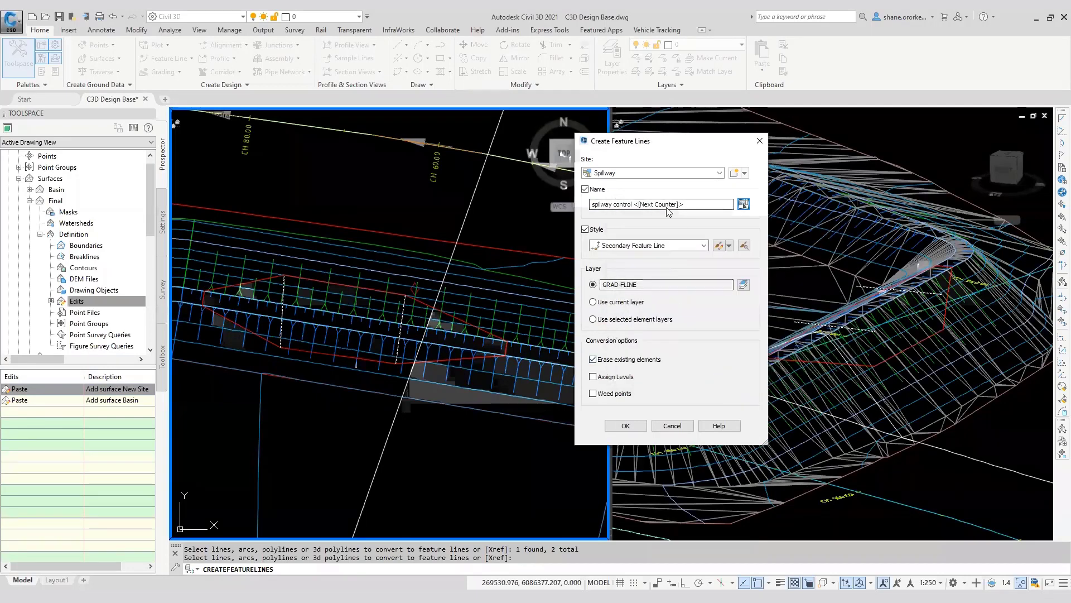
{"action": "left_click", "coordinate": [625, 425]}
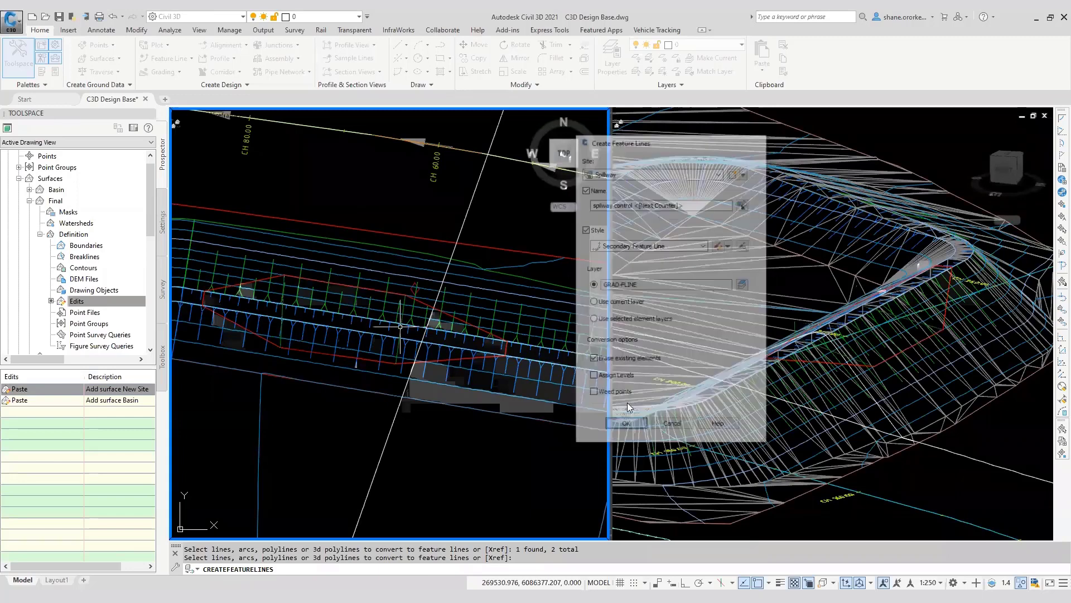
Examine the two cross feature lines against the spillway outline in the plan and 3D views
{"action": "left_click", "coordinate": [848, 348]}
{"action": "key", "text": "Escape"}
{"action": "key", "text": "Escape"}
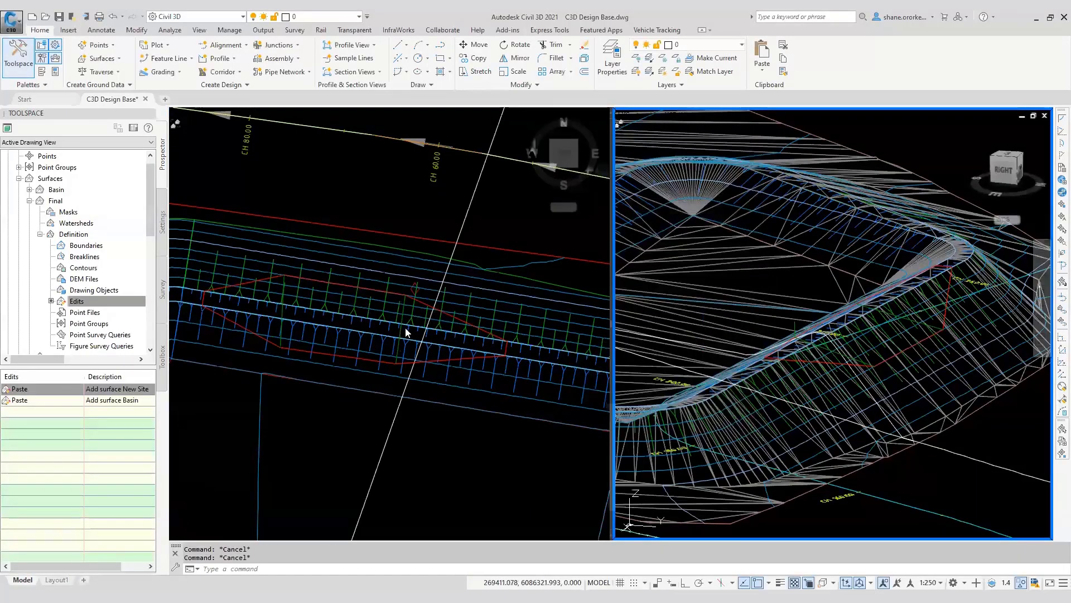
{"action": "left_click", "coordinate": [398, 333]}
{"action": "left_click", "coordinate": [399, 333]}
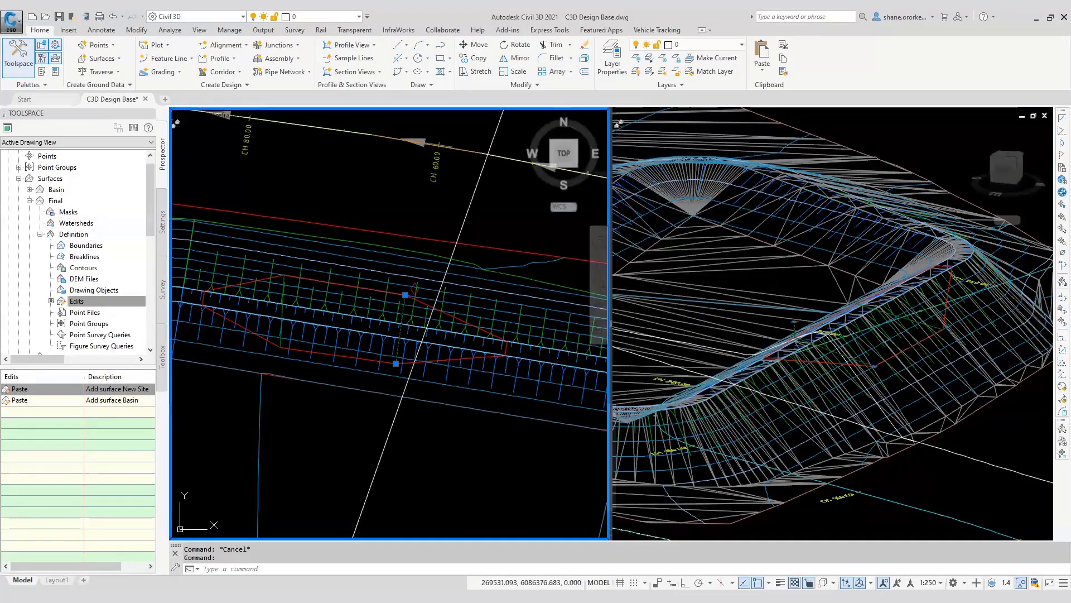
{"action": "left_click", "coordinate": [282, 315]}
{"action": "scroll", "coordinate": [818, 353], "scroll_direction": "up", "scroll_amount": 3}
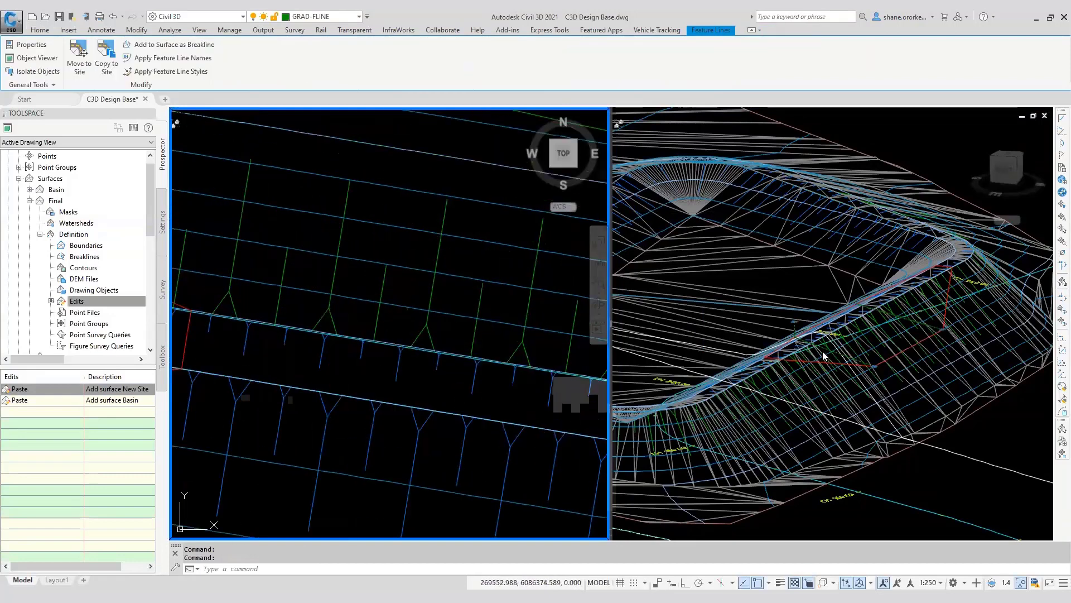
{"action": "scroll", "coordinate": [822, 350], "scroll_direction": "down", "scroll_amount": 2}
{"action": "left_click", "coordinate": [881, 350]}
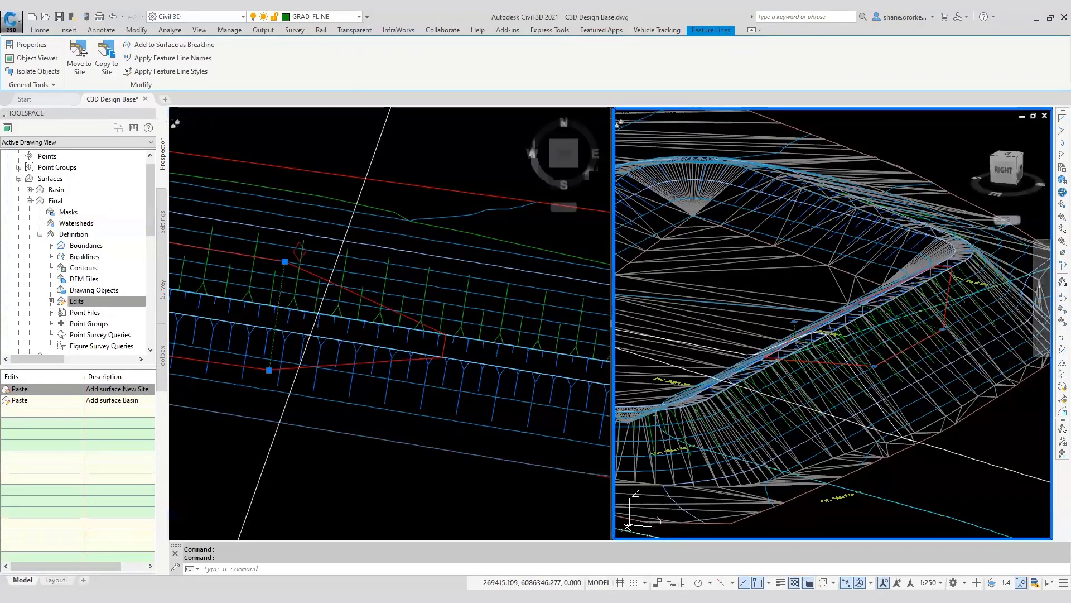
{"action": "middle_click_drag", "start_coordinate": [818, 357], "coordinate": [877, 374], "text": "shift"}
{"action": "scroll", "coordinate": [806, 331], "scroll_direction": "up", "scroll_amount": 4}
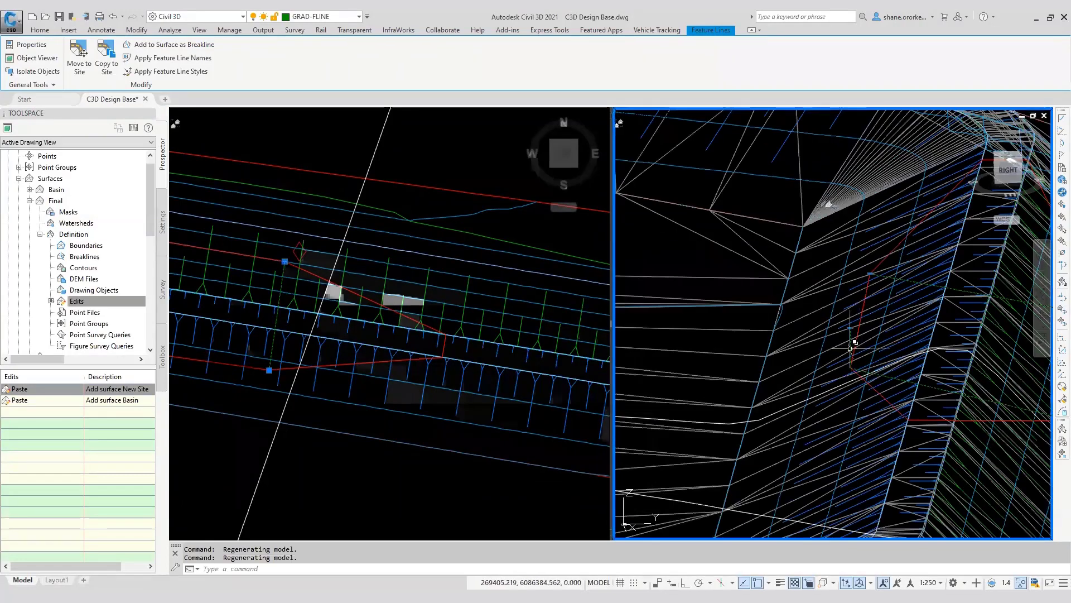
{"action": "scroll", "coordinate": [321, 283], "scroll_direction": "down", "scroll_amount": 2}
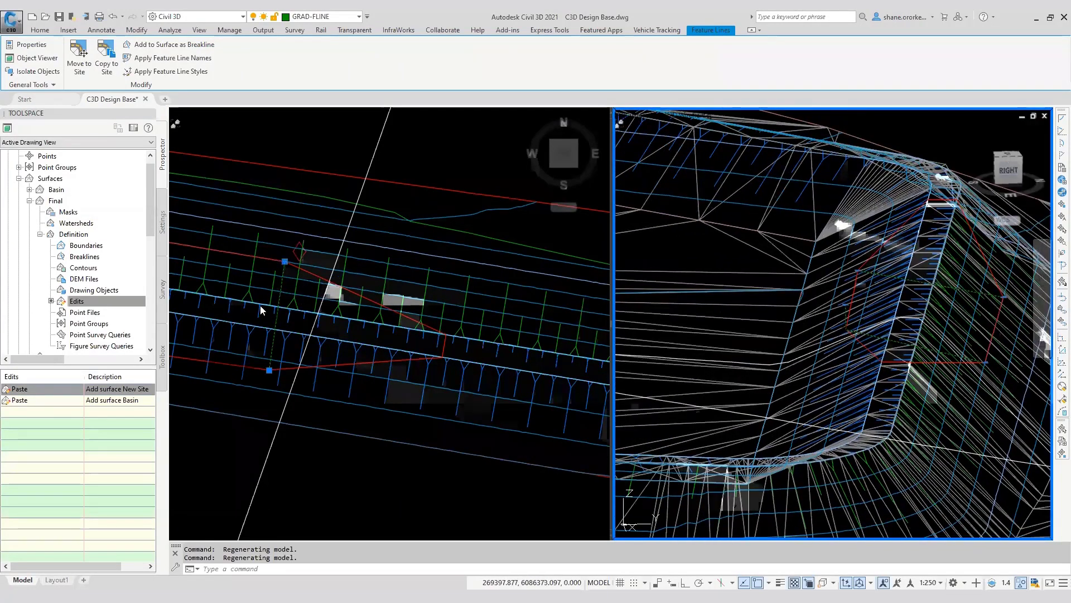
Stretch the southern end of the eastern cross feature line onto the outline's vertex and inspect its northern end
{"action": "left_click", "coordinate": [262, 339]}
{"action": "key", "text": "Escape"}
{"action": "left_click", "coordinate": [261, 339]}
{"action": "scroll", "coordinate": [262, 368], "scroll_direction": "up", "scroll_amount": 5}
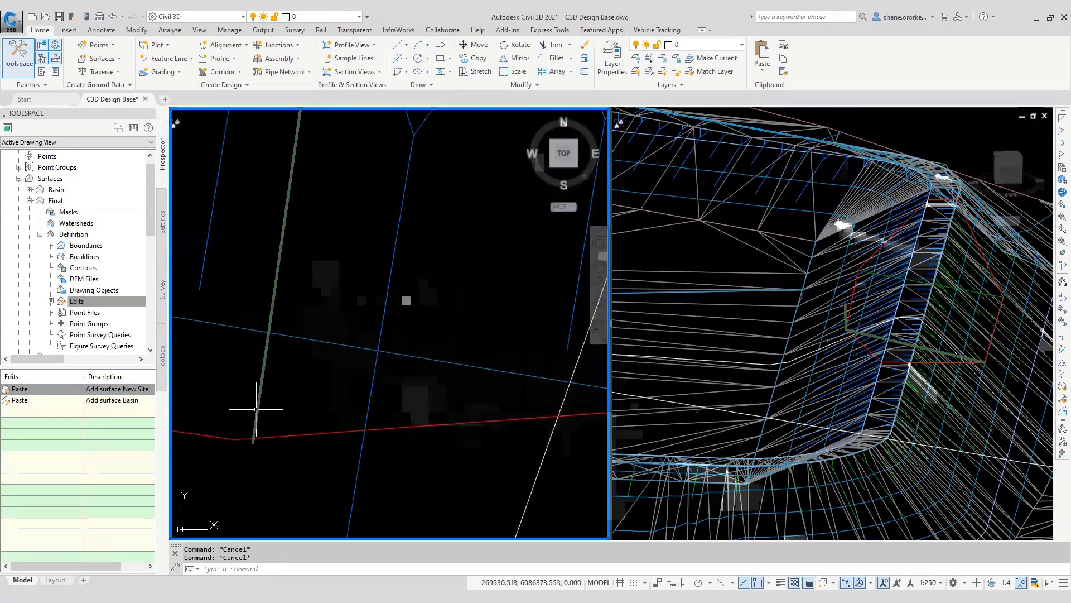
{"action": "left_click", "coordinate": [252, 442]}
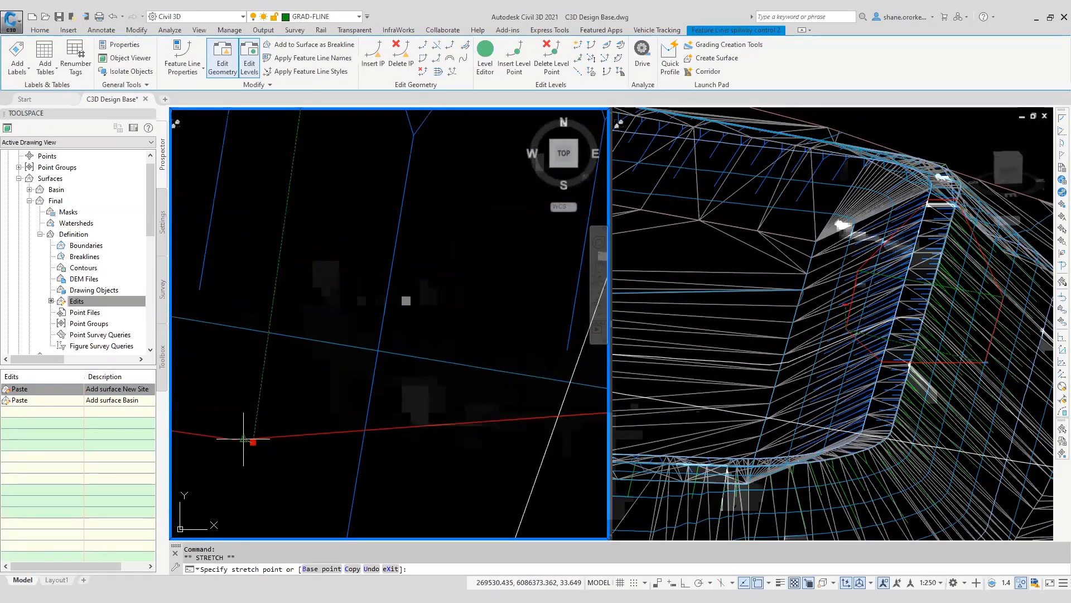
{"action": "left_click", "coordinate": [233, 439]}
{"action": "scroll", "coordinate": [254, 368], "scroll_direction": "down", "scroll_amount": 7}
{"action": "middle_click_drag", "start_coordinate": [258, 350], "coordinate": [289, 445]}
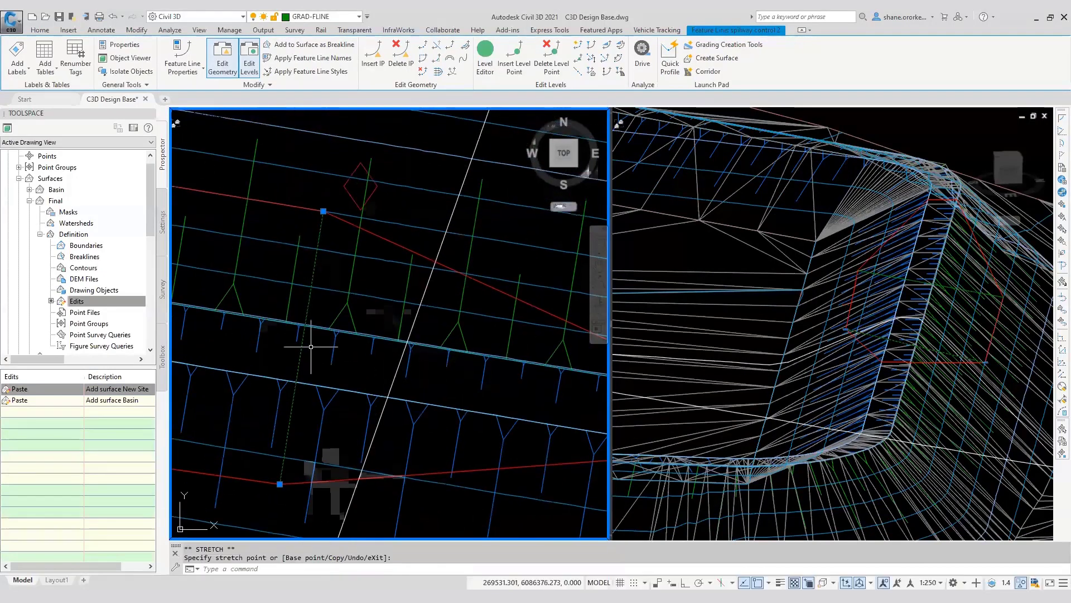
{"action": "scroll", "coordinate": [310, 232], "scroll_direction": "up", "scroll_amount": 4}
{"action": "scroll", "coordinate": [317, 182], "scroll_direction": "up", "scroll_amount": 4}
{"action": "scroll", "coordinate": [385, 250], "scroll_direction": "down", "scroll_amount": 4}
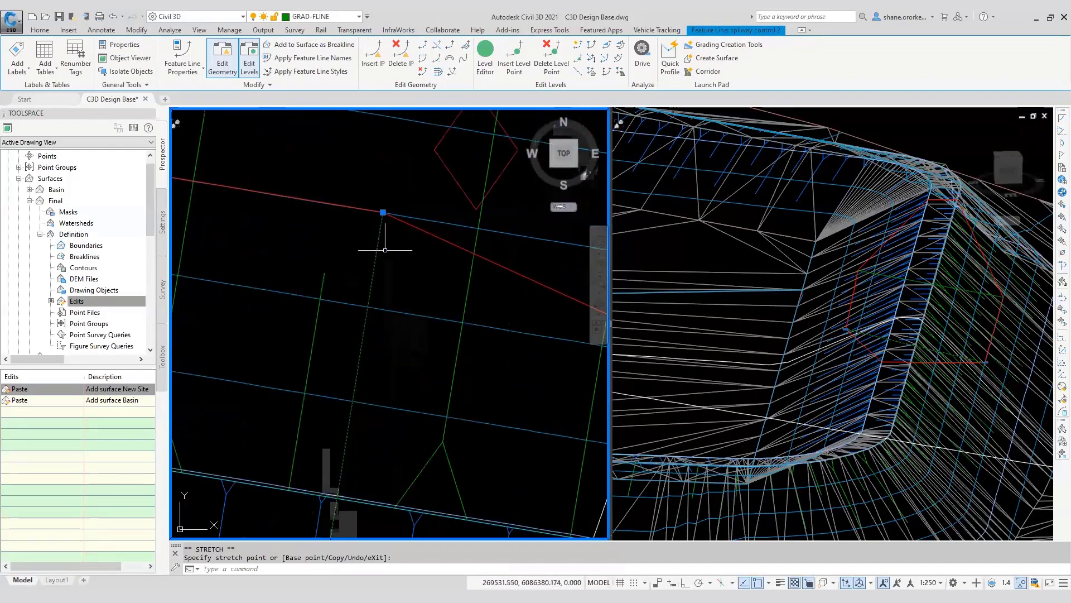
Create a new triangulation surface named "Spillway" with the Contours - Design 1m style
{"action": "scroll", "coordinate": [376, 245], "scroll_direction": "down", "scroll_amount": 6}
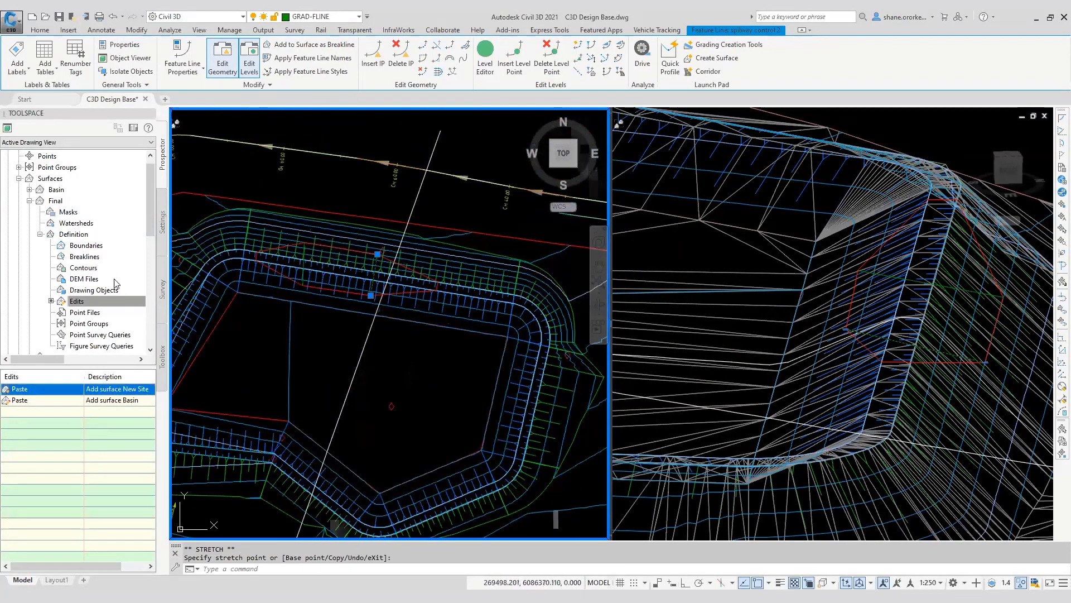
{"action": "right_click", "coordinate": [48, 178]}
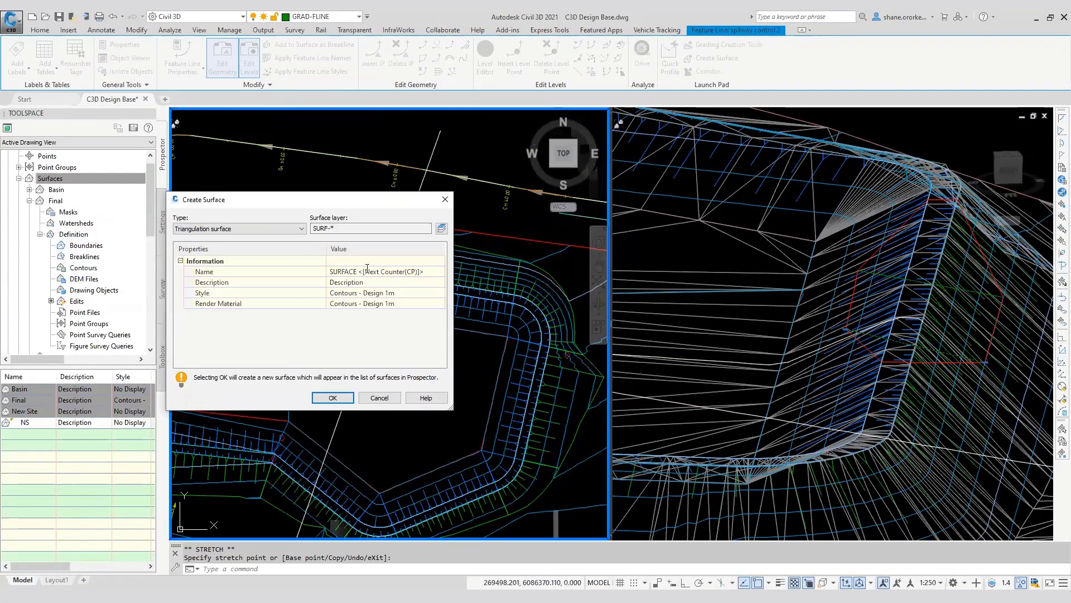
{"action": "left_click", "coordinate": [363, 271]}
{"action": "type", "text": "Spillway"}
{"action": "key", "text": "Return"}
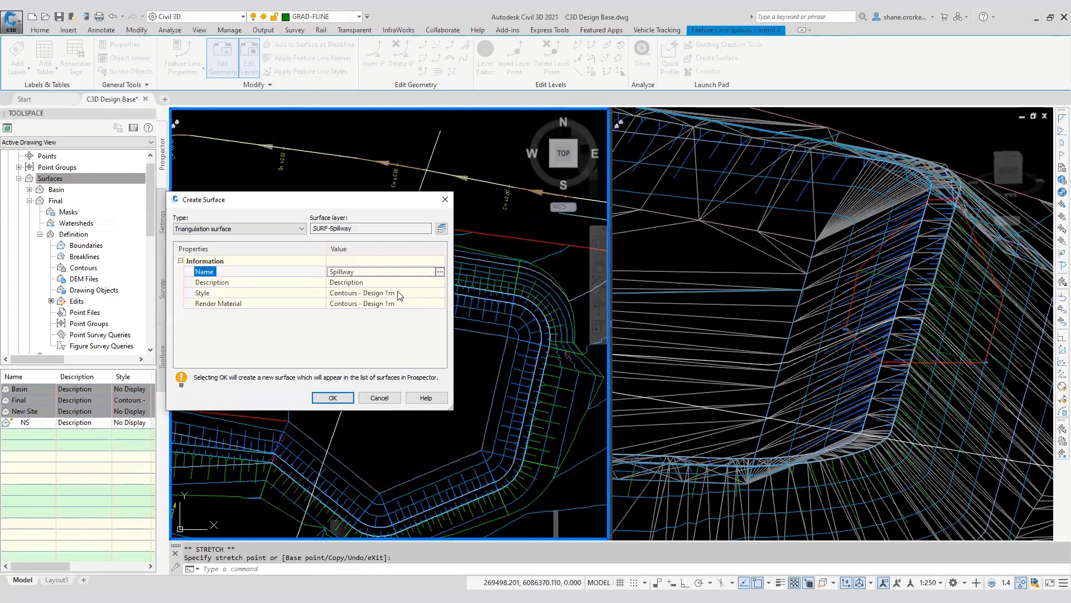
{"action": "key", "text": "Return"}
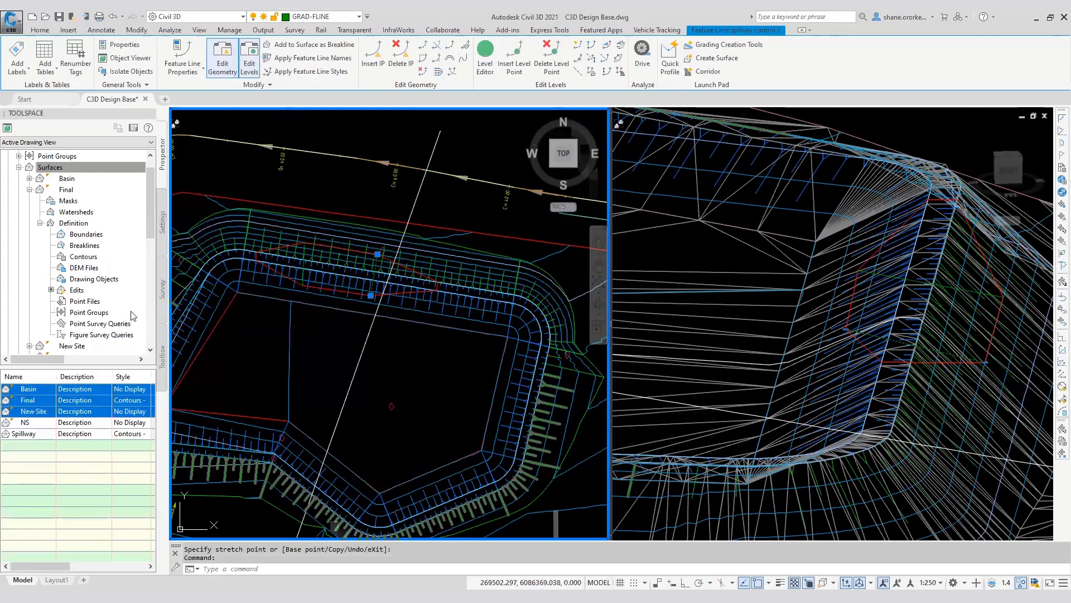
Add the spillway outline and control feature lines to the Spillway surface as standard breaklines with the description "dfsdfds"
{"action": "scroll", "coordinate": [367, 291], "scroll_direction": "up", "scroll_amount": 4}
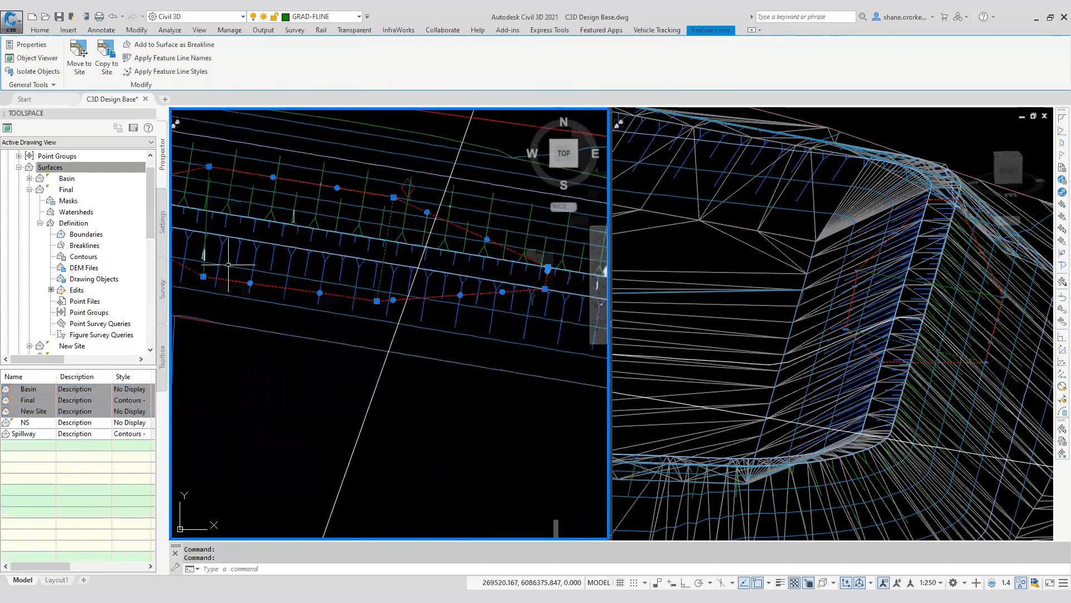
{"action": "right_click", "coordinate": [207, 226]}
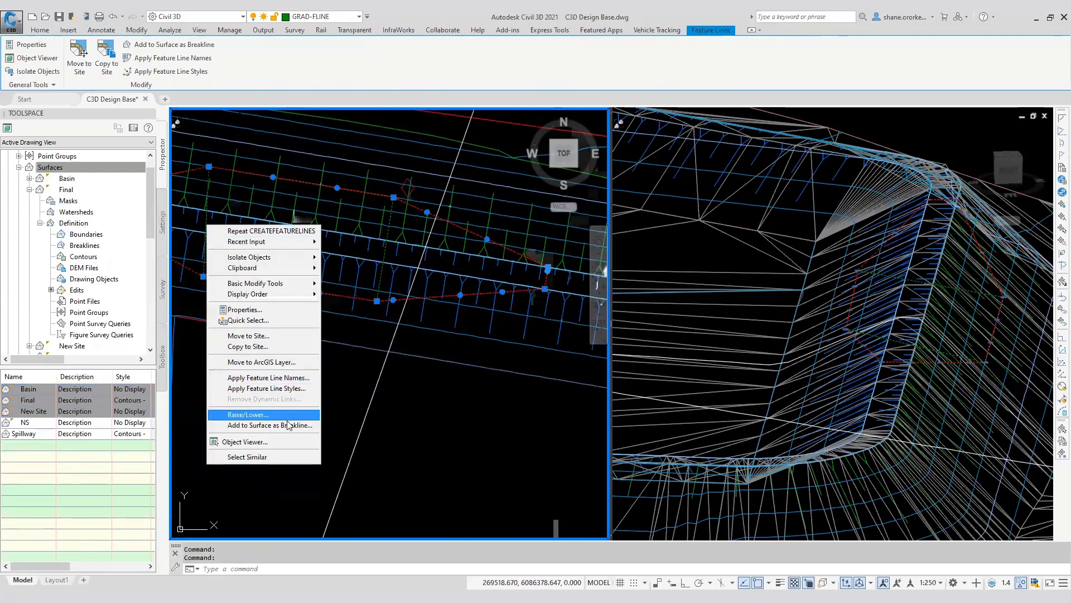
{"action": "left_click", "coordinate": [269, 425]}
{"action": "left_click", "coordinate": [586, 300]}
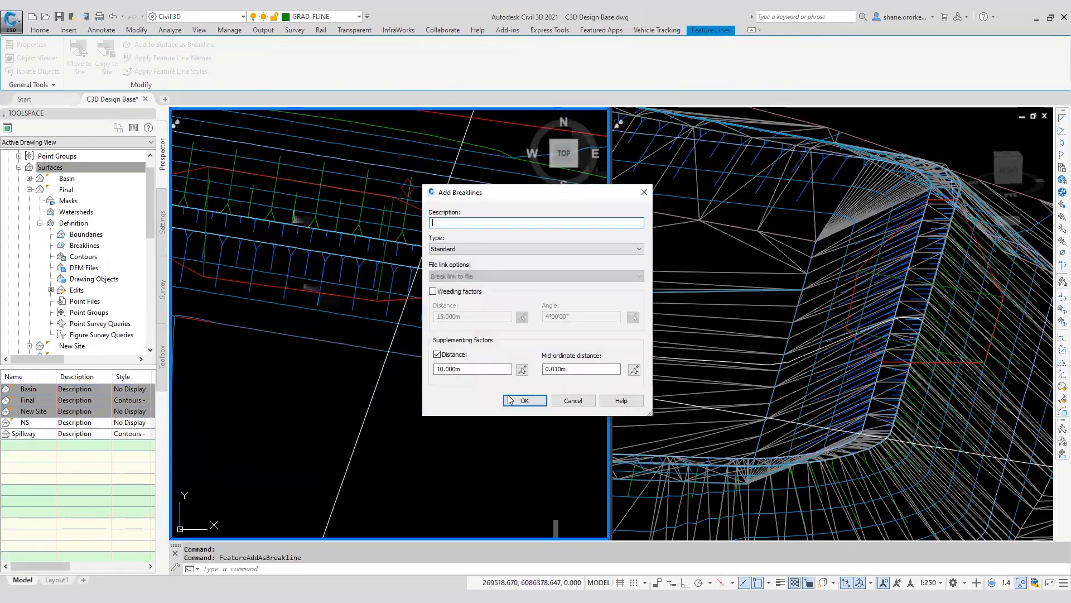
{"action": "type", "text": "dfsdfds"}
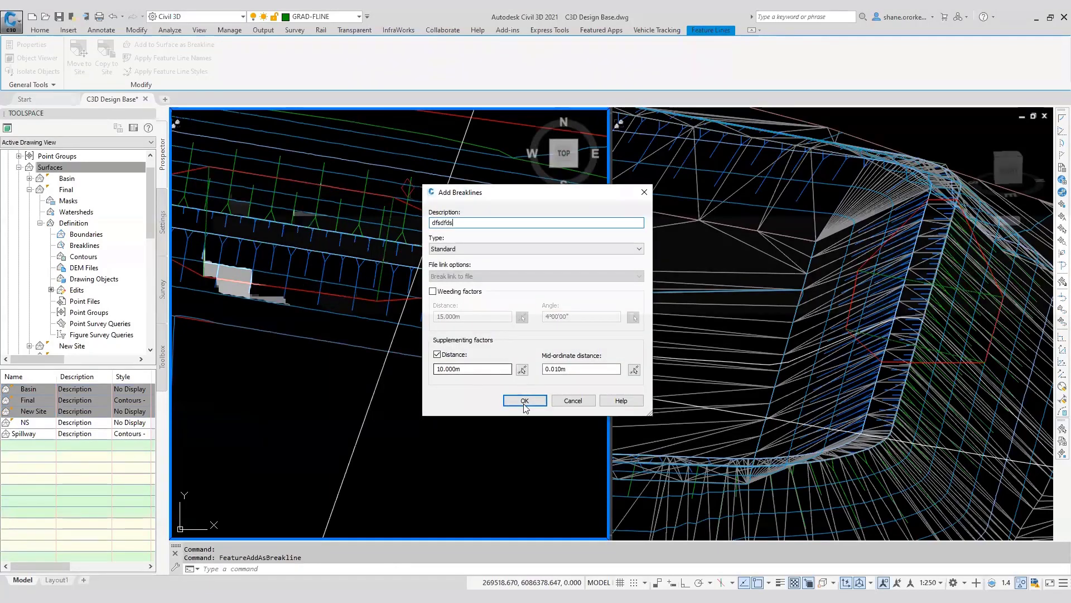
{"action": "left_click", "coordinate": [524, 400]}
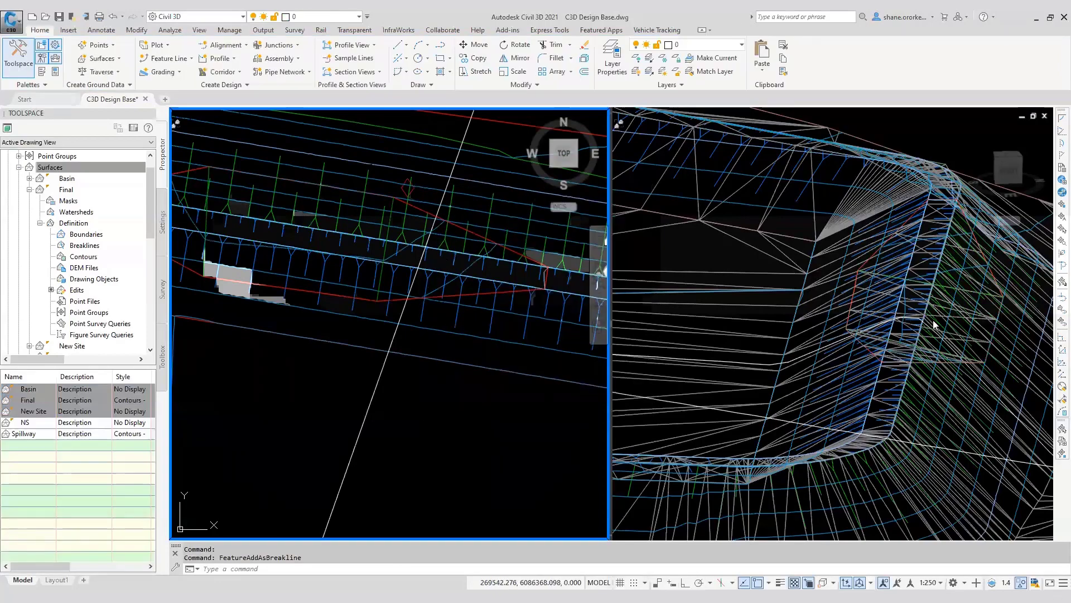
{"action": "left_click", "coordinate": [491, 371]}
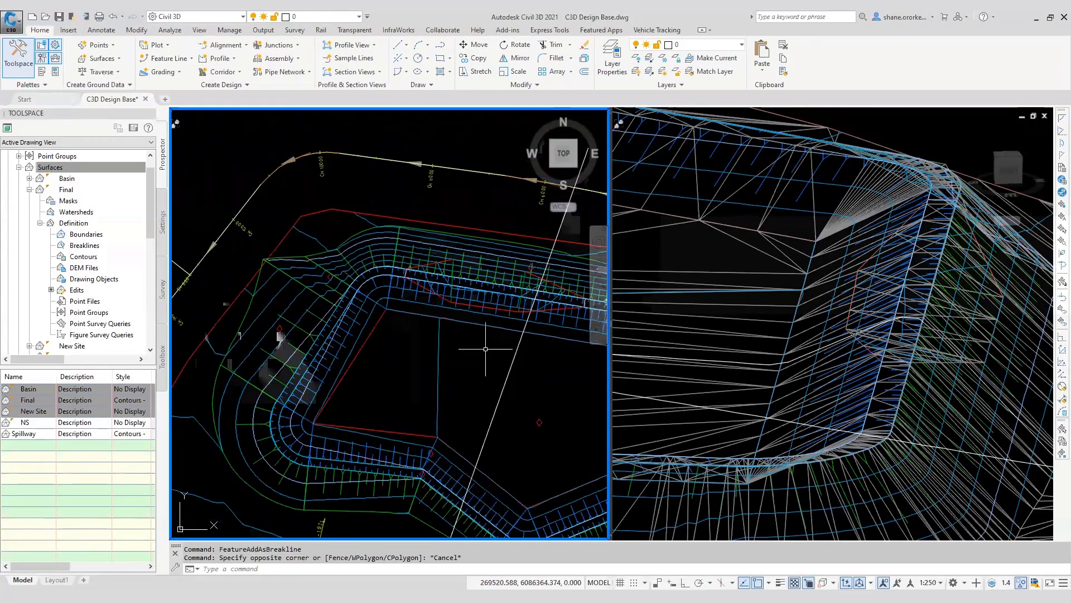
{"action": "key", "text": "Escape"}
Paste the Spillway surface into the Final surface as an additional edit
{"action": "scroll", "coordinate": [474, 283], "scroll_direction": "up", "scroll_amount": 2}
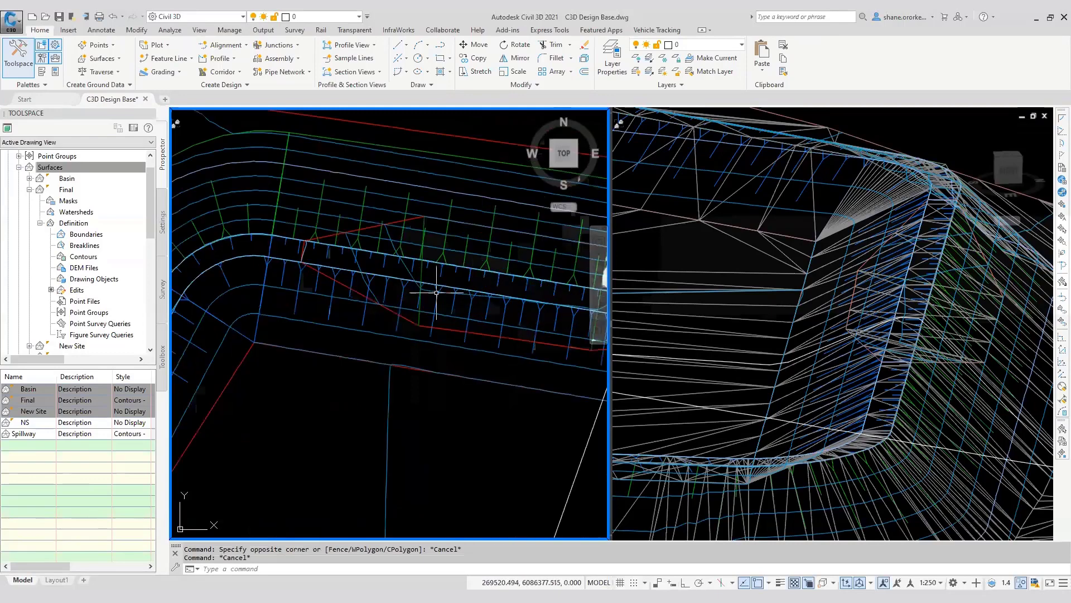
{"action": "middle_click_drag", "start_coordinate": [435, 292], "coordinate": [380, 290]}
{"action": "scroll", "coordinate": [399, 286], "scroll_direction": "down", "scroll_amount": 2}
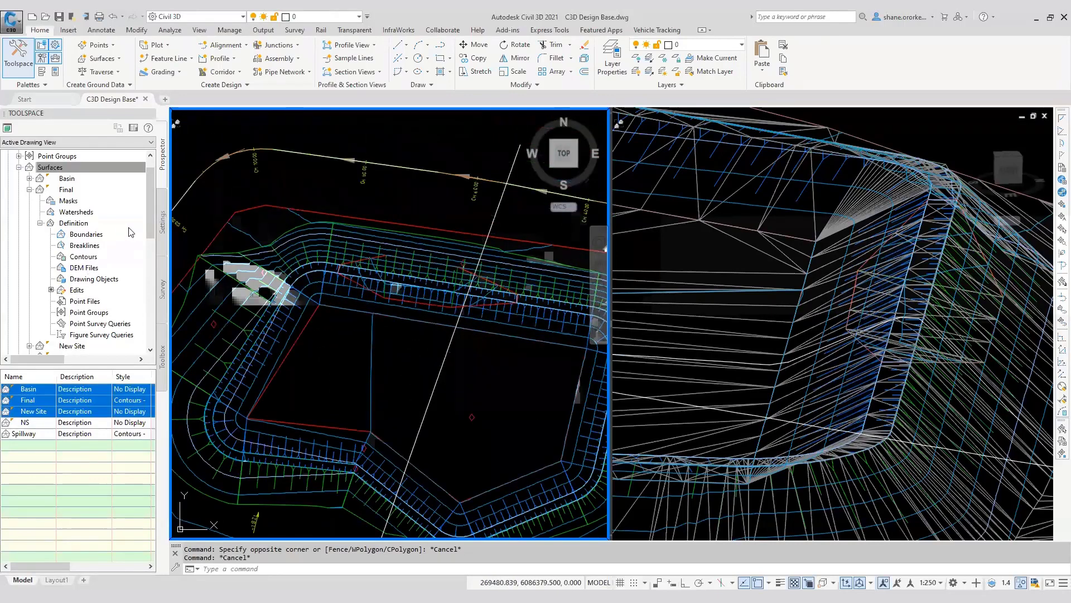
{"action": "mouse_move", "coordinate": [150, 217]}
{"action": "left_mouse_down"}
{"action": "mouse_move", "coordinate": [151, 245]}
{"action": "mouse_move", "coordinate": [151, 214]}
{"action": "left_mouse_up"}
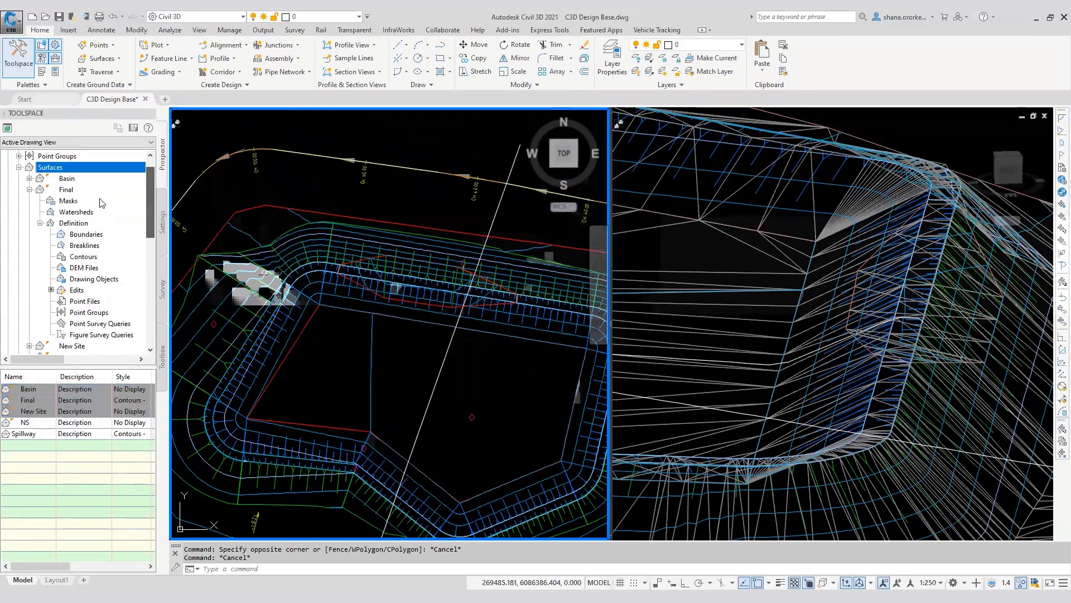
{"action": "right_click", "coordinate": [83, 295]}
{"action": "left_click", "coordinate": [140, 425]}
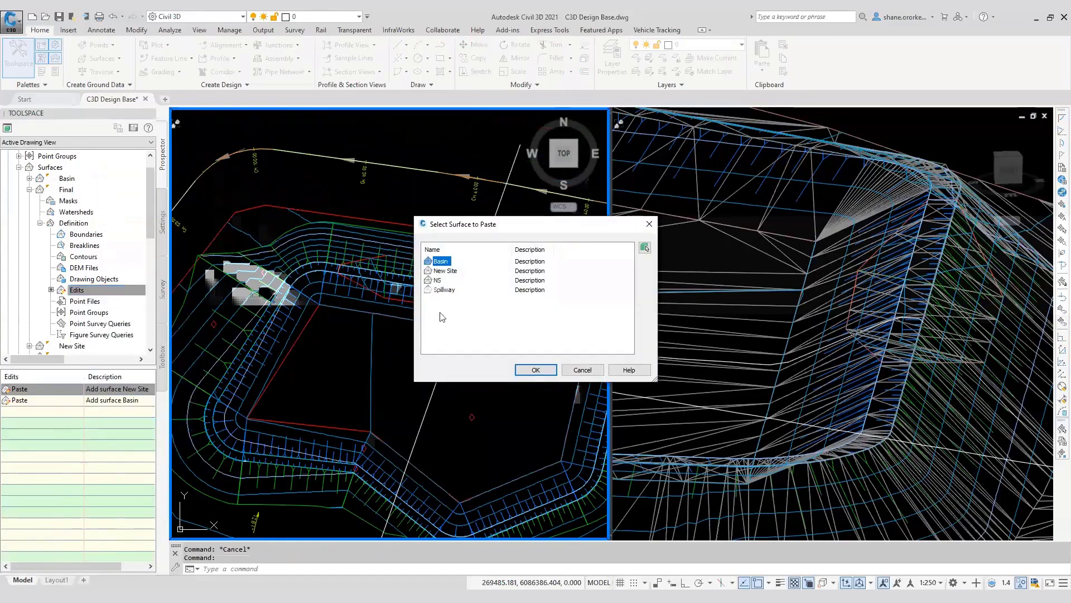
{"action": "left_click", "coordinate": [537, 369]}
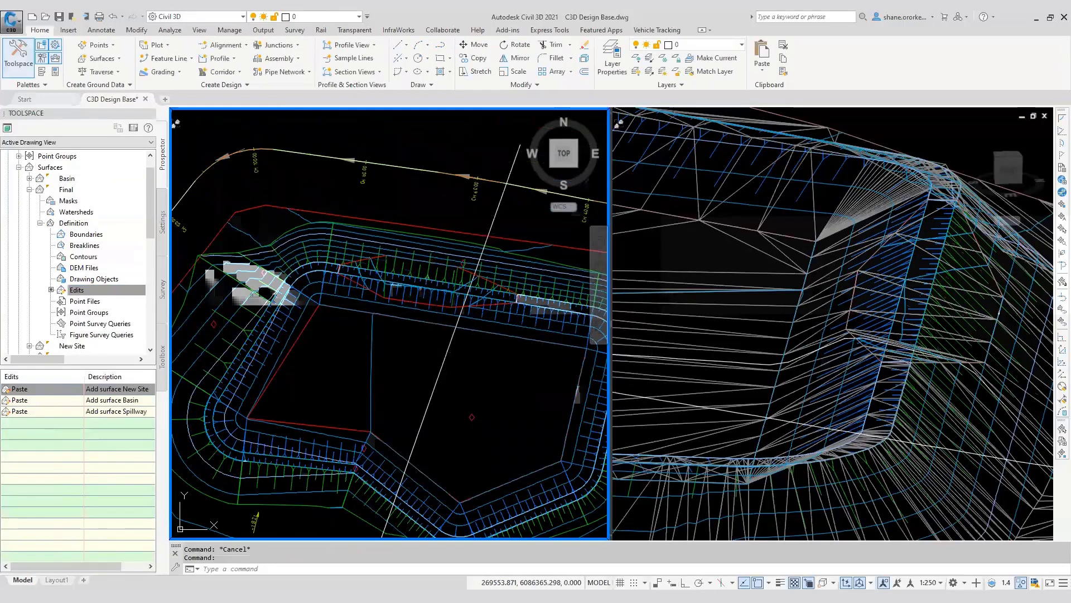
Select the basin's grading objects in the 3D view and hide them
{"action": "left_click", "coordinate": [922, 362]}
{"action": "middle_click_drag", "start_coordinate": [867, 375], "coordinate": [852, 271], "text": "shift"}
{"action": "scroll", "coordinate": [854, 263], "scroll_direction": "up", "scroll_amount": 4}
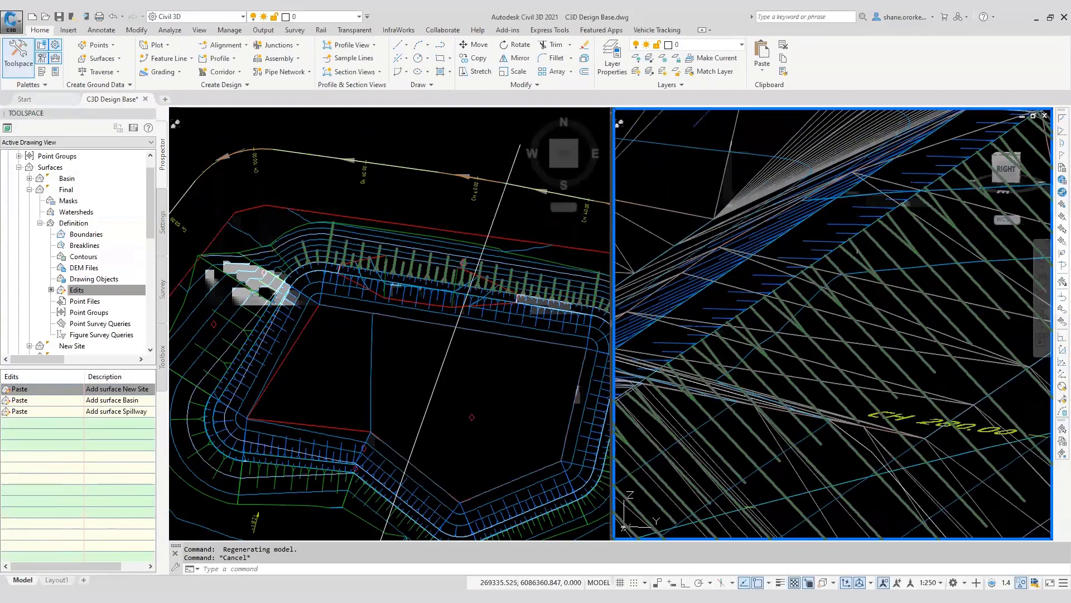
{"action": "left_click", "coordinate": [857, 245]}
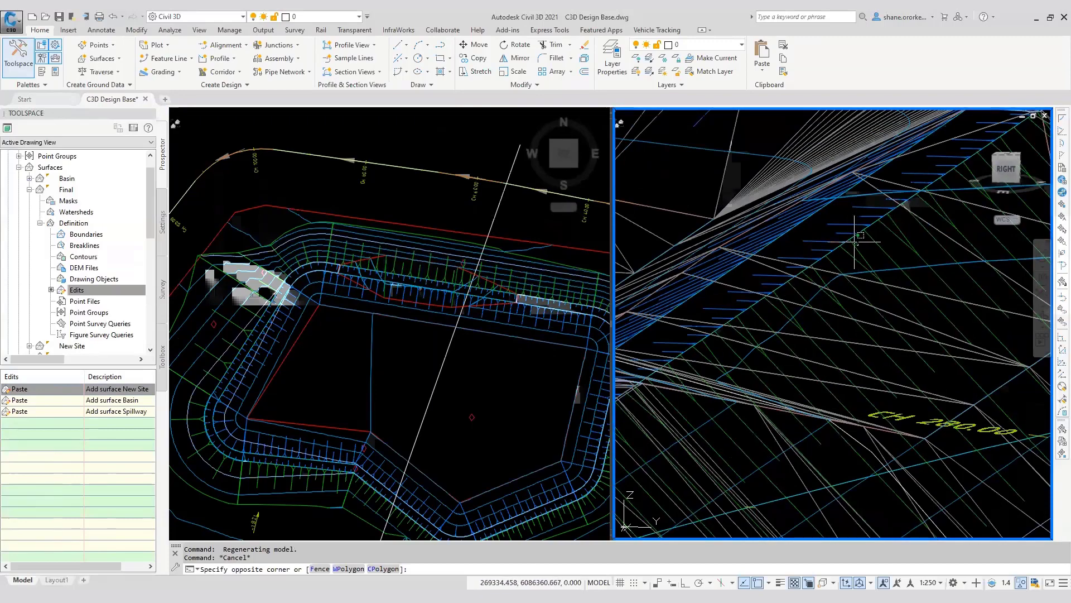
{"action": "left_click", "coordinate": [837, 245]}
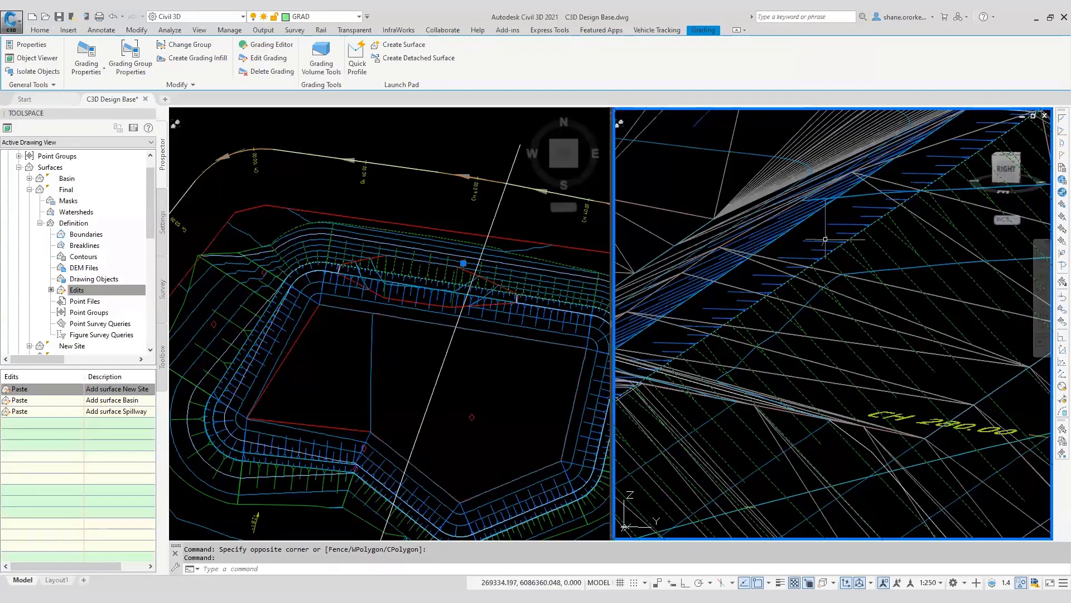
{"action": "right_click", "coordinate": [775, 228]}
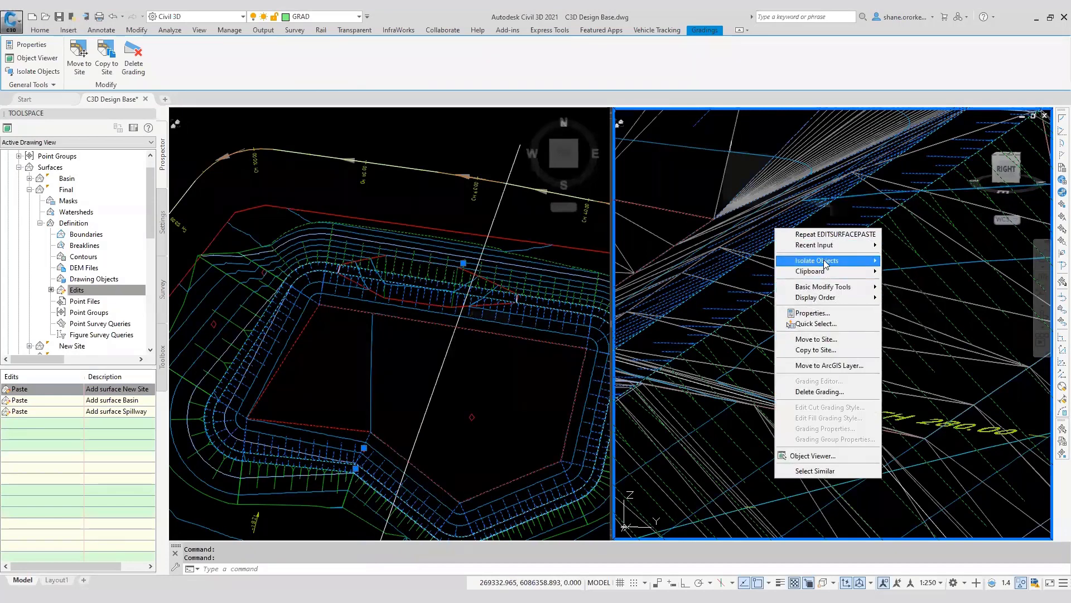
{"action": "mouse_move", "coordinate": [816, 260]}
{"action": "left_click", "coordinate": [898, 275]}
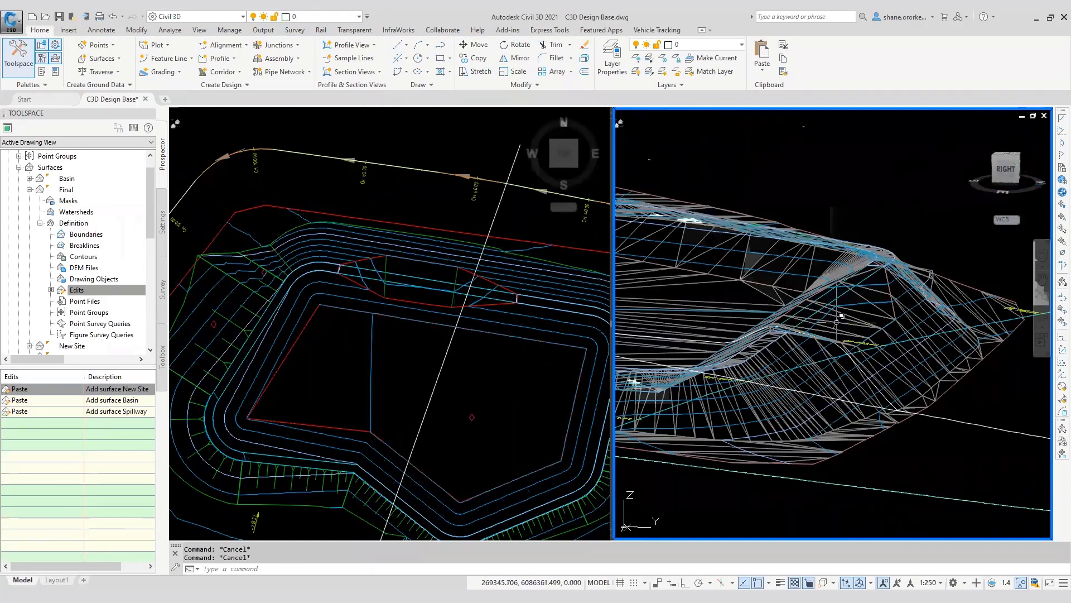
Select the Final surface in the 3D view and open it in Object Viewer
{"action": "left_click", "coordinate": [836, 322]}
{"action": "right_click", "coordinate": [837, 322]}
{"action": "key", "text": "Escape"}
{"action": "key", "text": "Escape"}
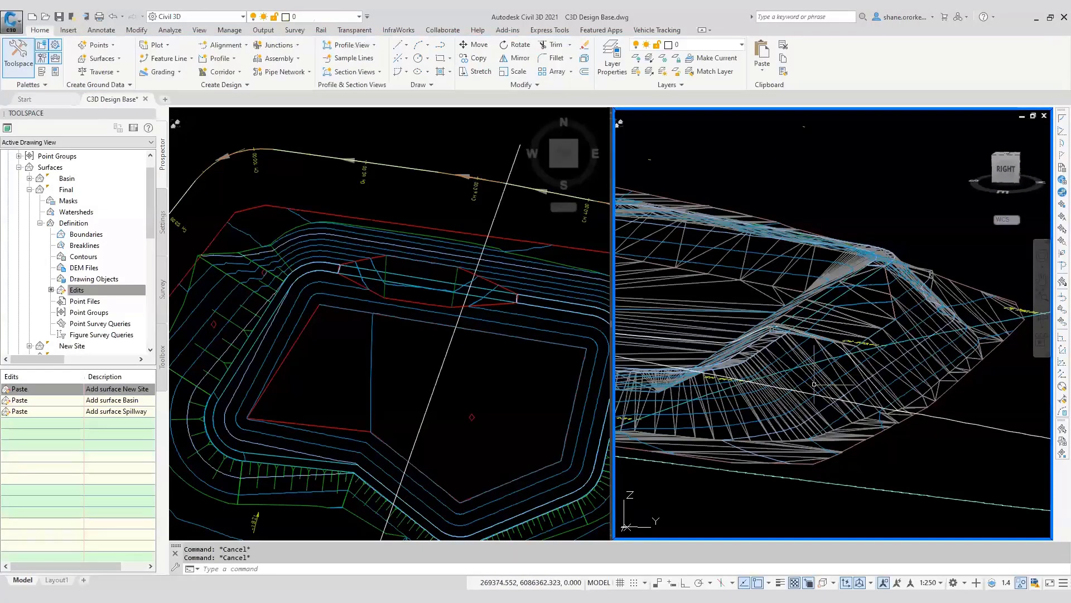
{"action": "left_click", "coordinate": [814, 375]}
{"action": "right_click", "coordinate": [814, 375]}
{"action": "left_click", "coordinate": [836, 503]}
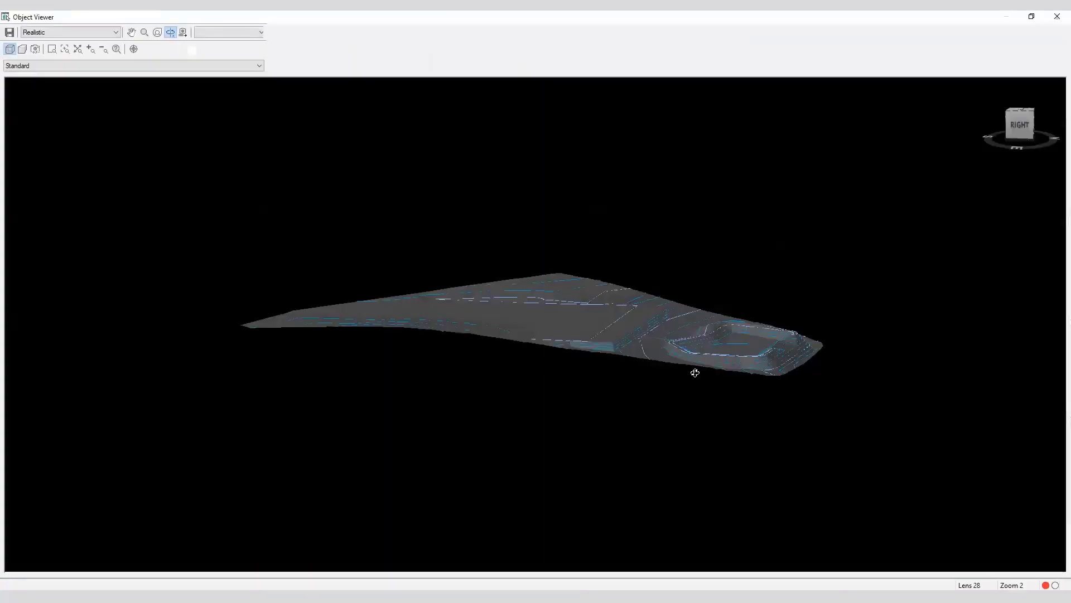
Examine the basin end of the Final surface and switch the viewer's visual style to Shaded with edges
{"action": "middle_click_drag", "start_coordinate": [730, 368], "coordinate": [660, 397]}
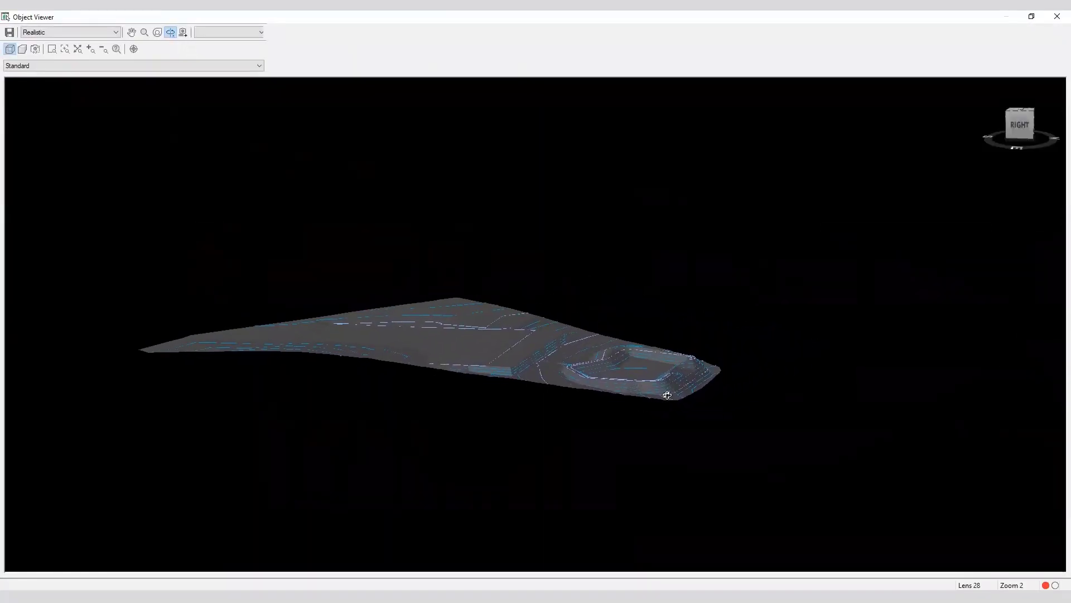
{"action": "mouse_move", "coordinate": [668, 395]}
{"action": "left_mouse_down"}
{"action": "mouse_move", "coordinate": [645, 394]}
{"action": "mouse_move", "coordinate": [689, 387]}
{"action": "mouse_move", "coordinate": [604, 395]}
{"action": "mouse_move", "coordinate": [652, 388]}
{"action": "left_mouse_up"}
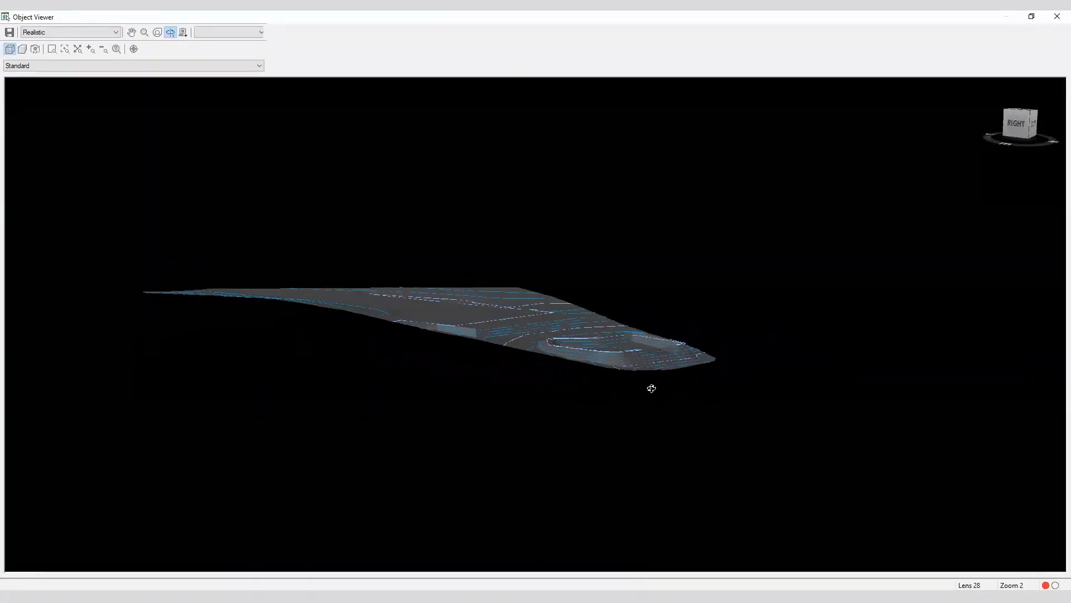
{"action": "scroll", "coordinate": [667, 346], "scroll_direction": "up", "scroll_amount": 3}
{"action": "mouse_move", "coordinate": [747, 366]}
{"action": "left_mouse_down"}
{"action": "mouse_move", "coordinate": [701, 371]}
{"action": "mouse_move", "coordinate": [735, 380]}
{"action": "left_mouse_up"}
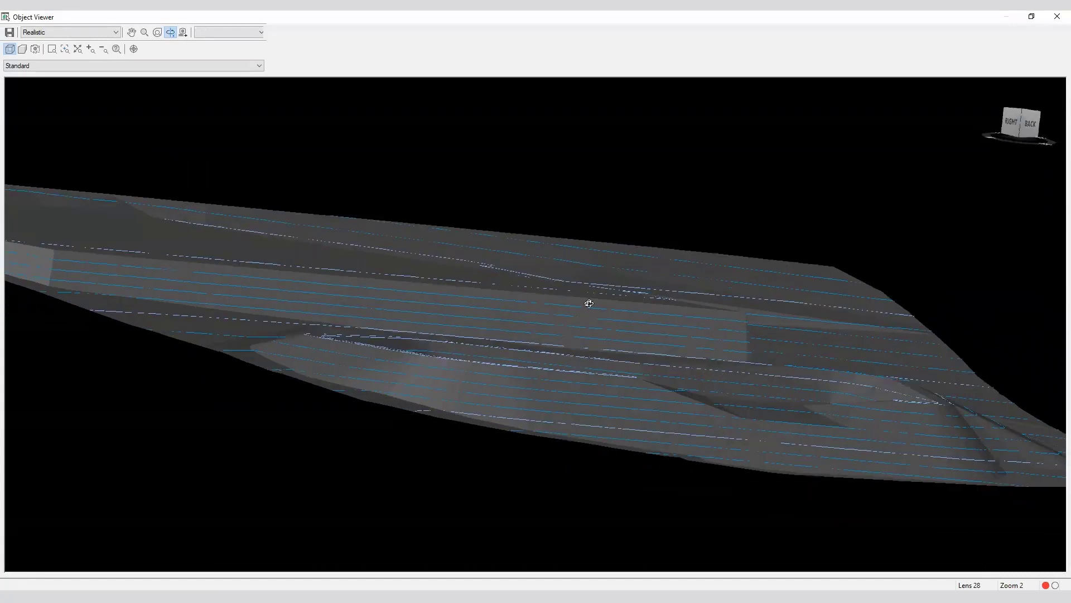
{"action": "left_click", "coordinate": [116, 31]}
{"action": "left_click", "coordinate": [65, 85]}
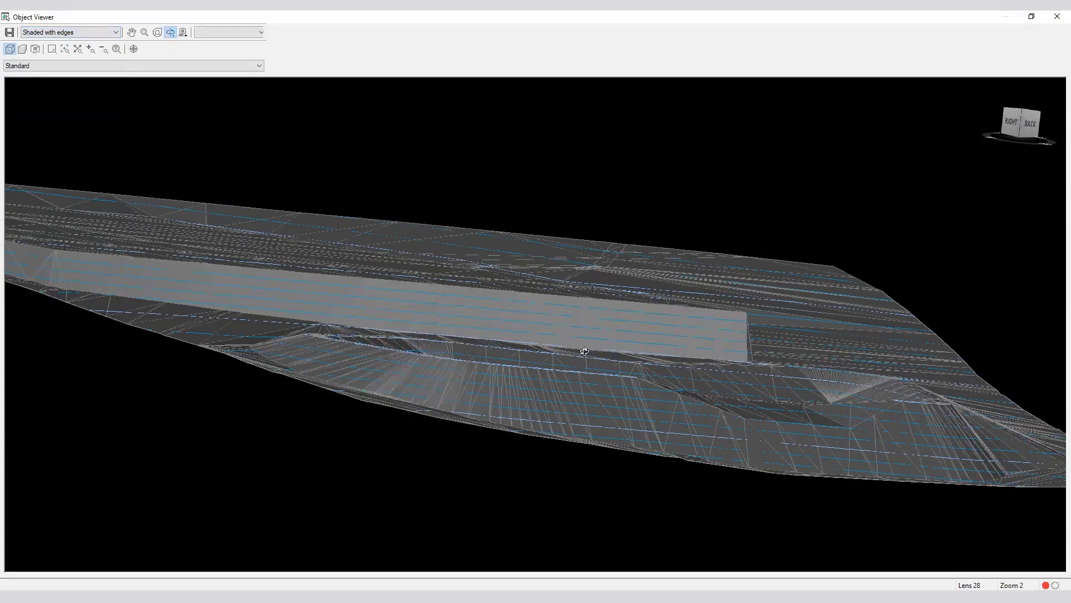
Examine the spillway cut through the basin crest and the whole Final surface from several angles, and close the viewer
{"action": "left_click_drag", "start_coordinate": [584, 351], "coordinate": [887, 424]}
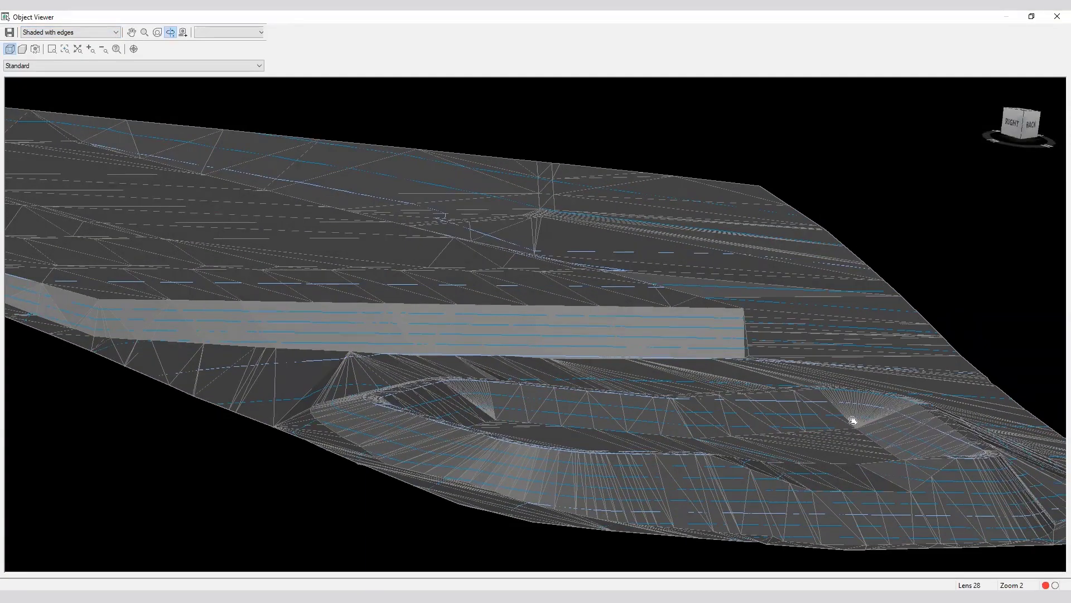
{"action": "middle_click_drag", "start_coordinate": [853, 420], "coordinate": [757, 264]}
{"action": "left_click_drag", "start_coordinate": [587, 319], "coordinate": [644, 228]}
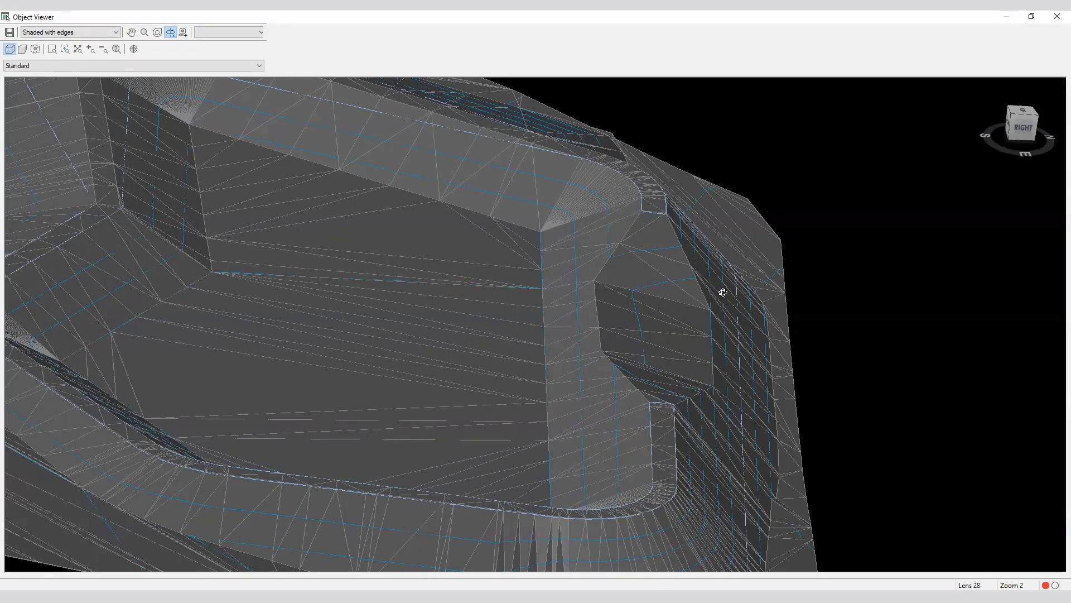
{"action": "scroll", "coordinate": [614, 345], "scroll_direction": "down", "scroll_amount": 5}
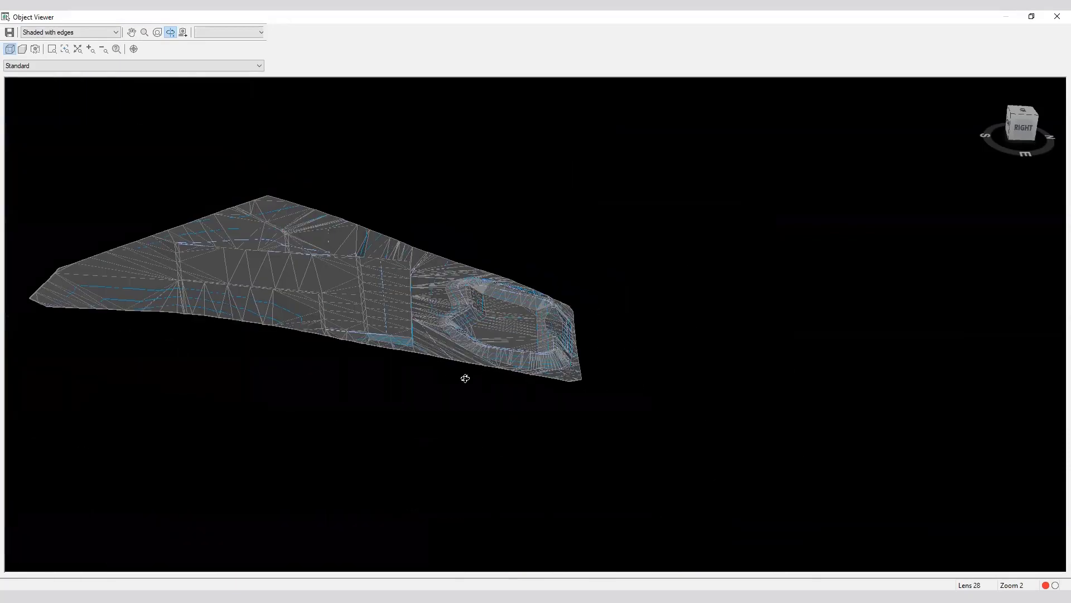
{"action": "left_click_drag", "start_coordinate": [452, 393], "coordinate": [531, 339]}
{"action": "left_click", "coordinate": [1040, 20]}
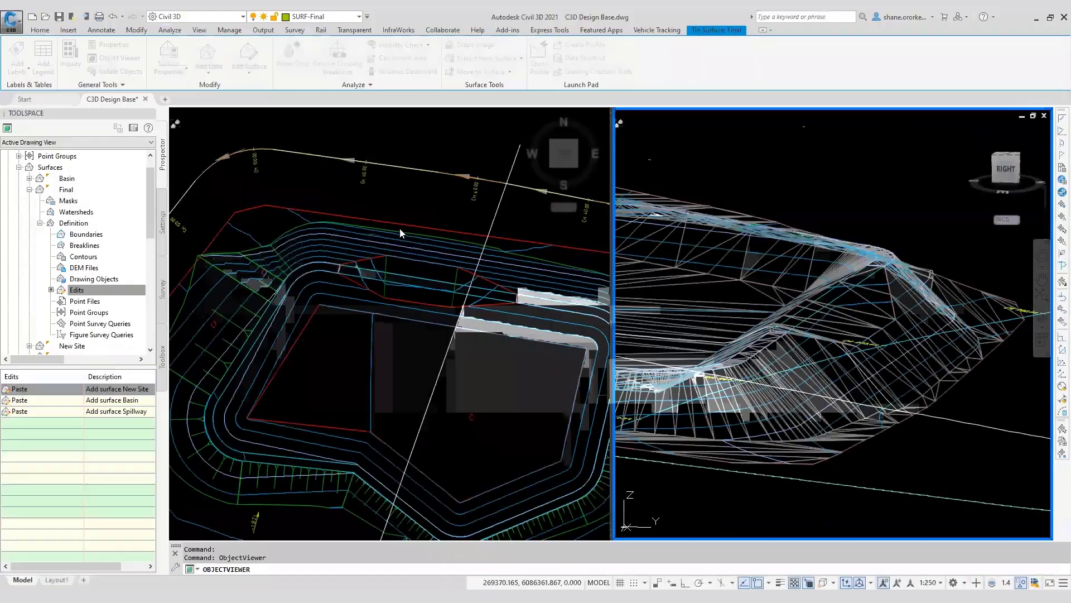
{"action": "left_click", "coordinate": [455, 332]}
{"action": "key", "text": "Escape"}
{"action": "scroll", "coordinate": [492, 358], "scroll_direction": "down", "scroll_amount": 2}
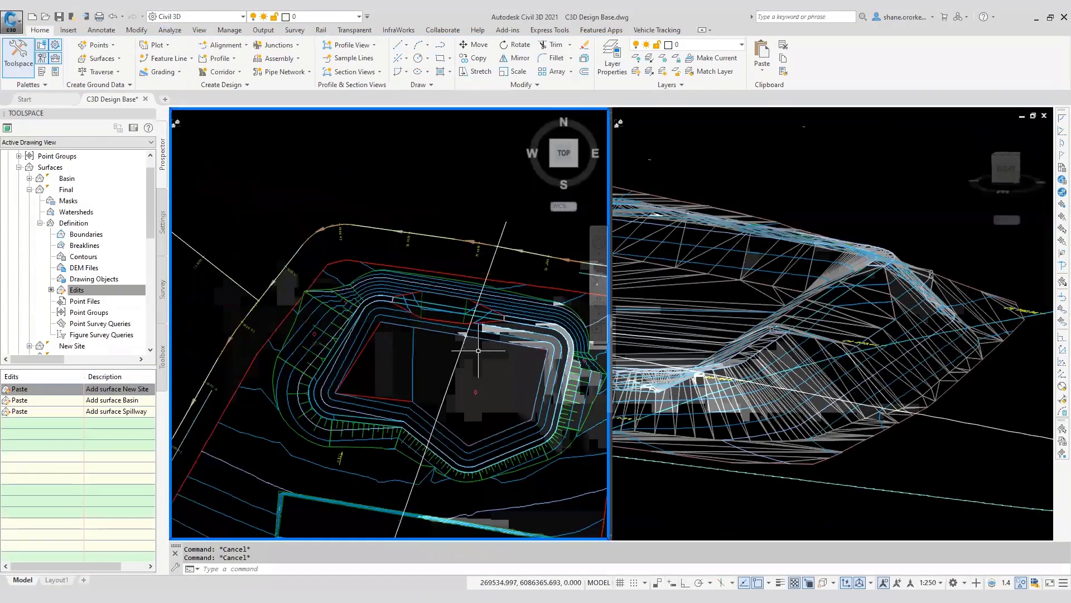
{"action": "middle_click_drag", "start_coordinate": [347, 310], "coordinate": [318, 282]}
{"action": "left_click", "coordinate": [403, 282]}
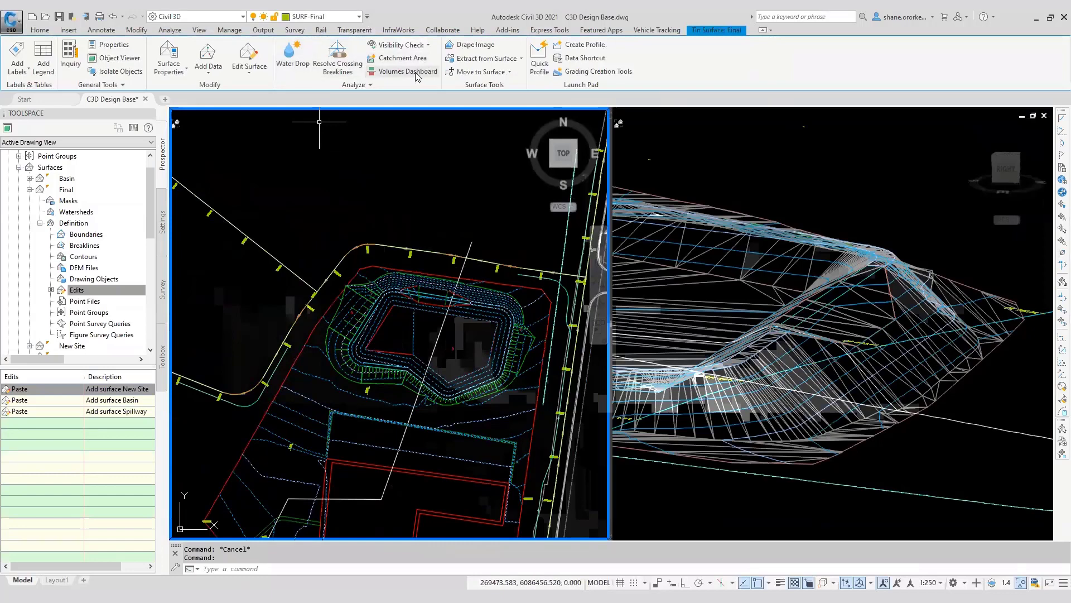
{"action": "key", "text": "Escape"}
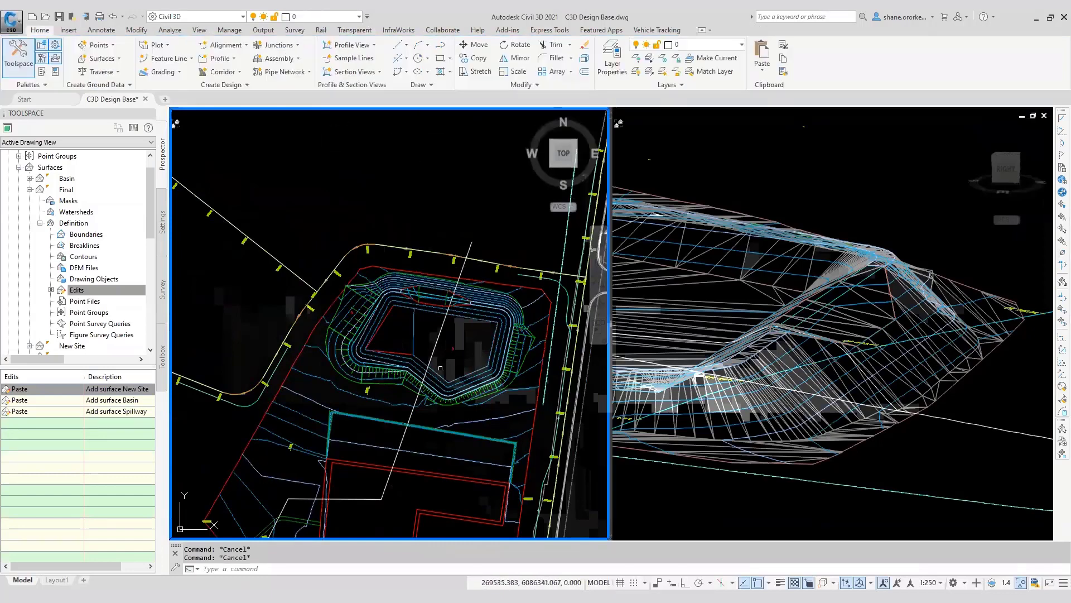
{"action": "scroll", "coordinate": [441, 368], "scroll_direction": "up", "scroll_amount": 4}
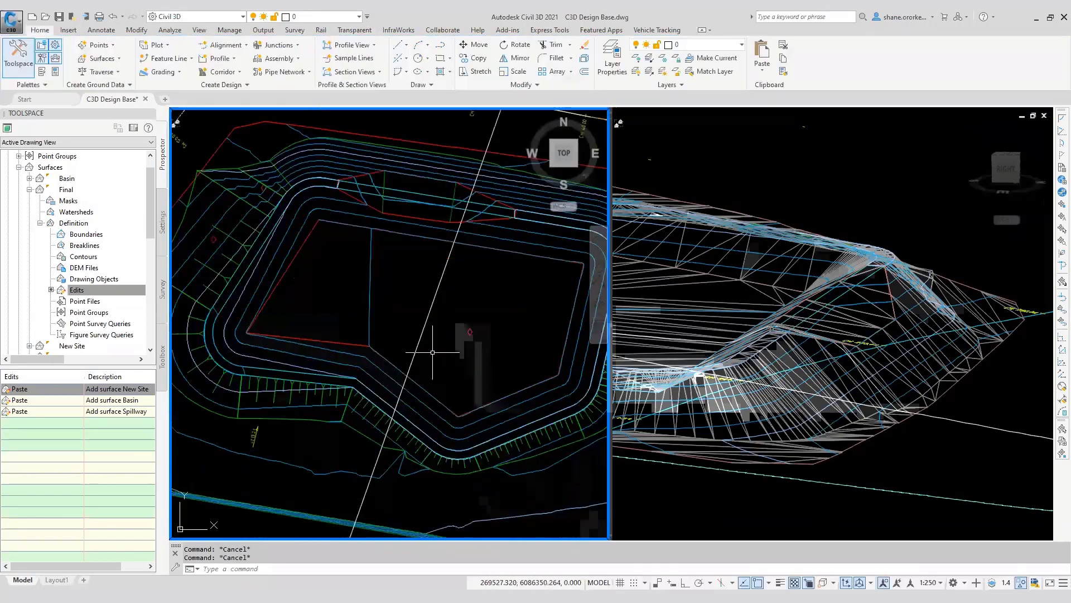
{"action": "left_click", "coordinate": [319, 342]}
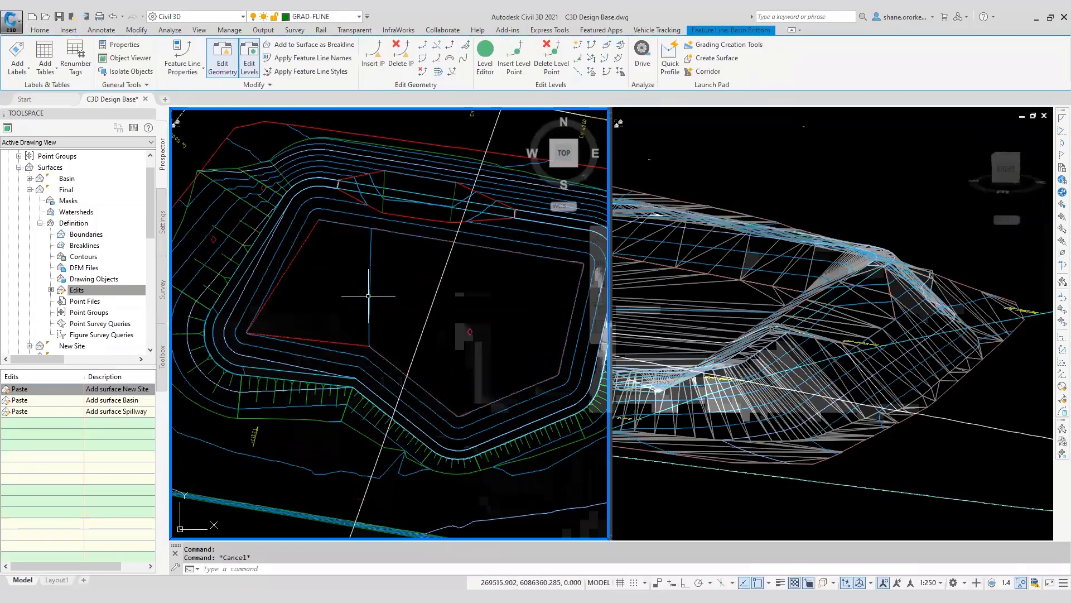
{"action": "key", "text": "Escape"}
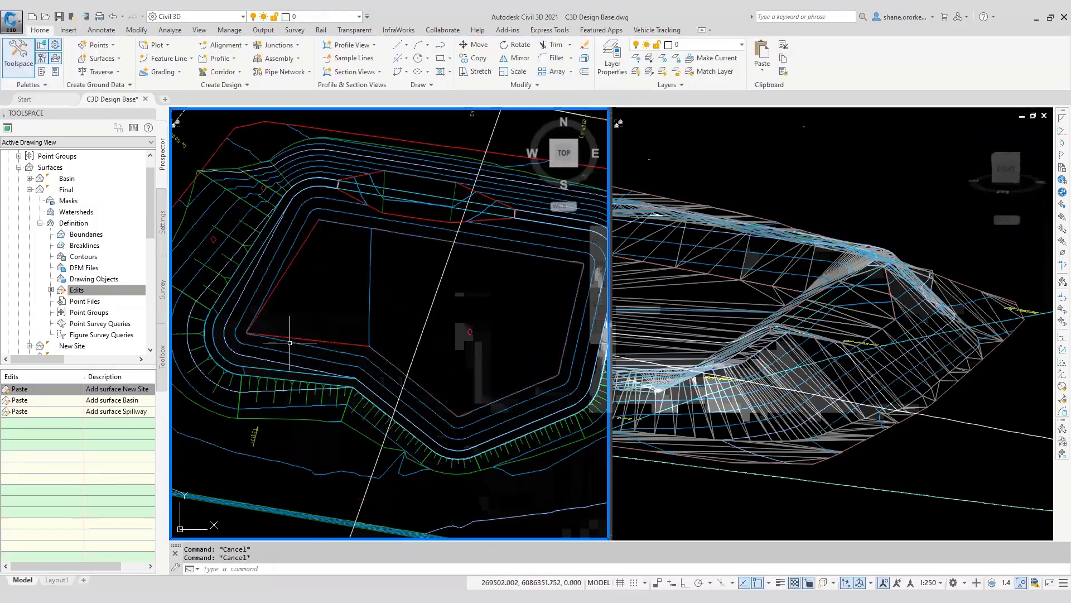
{"action": "left_click", "coordinate": [274, 402]}
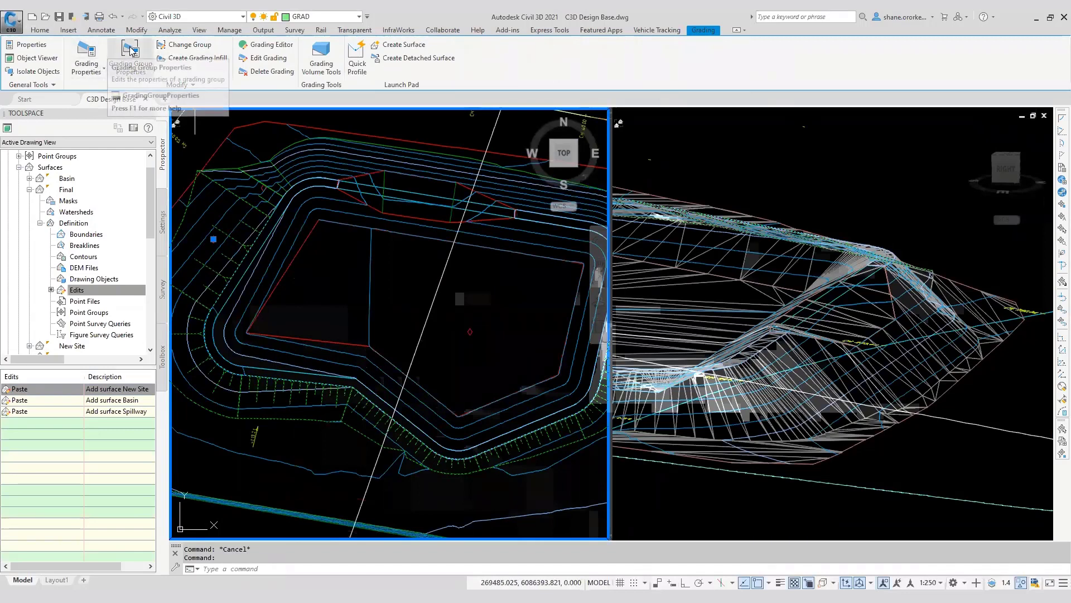
{"action": "key", "text": "Escape"}
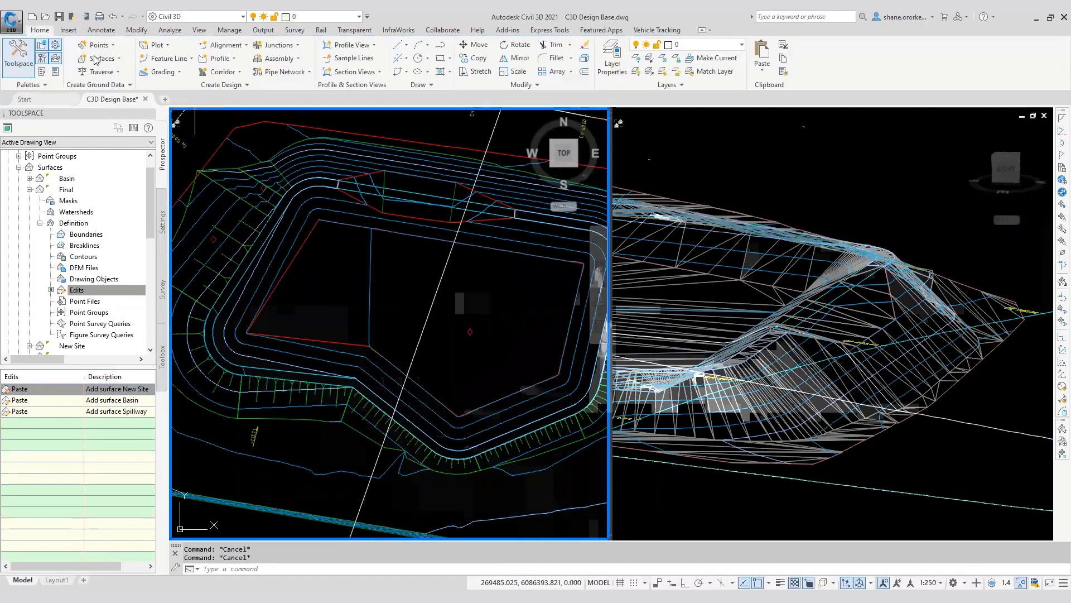
Check the cut, fill and net volumes of the entire Basin grading group with Grading Volume Tools, and close the grading tools
{"action": "left_click", "coordinate": [162, 72]}
{"action": "left_click", "coordinate": [168, 110]}
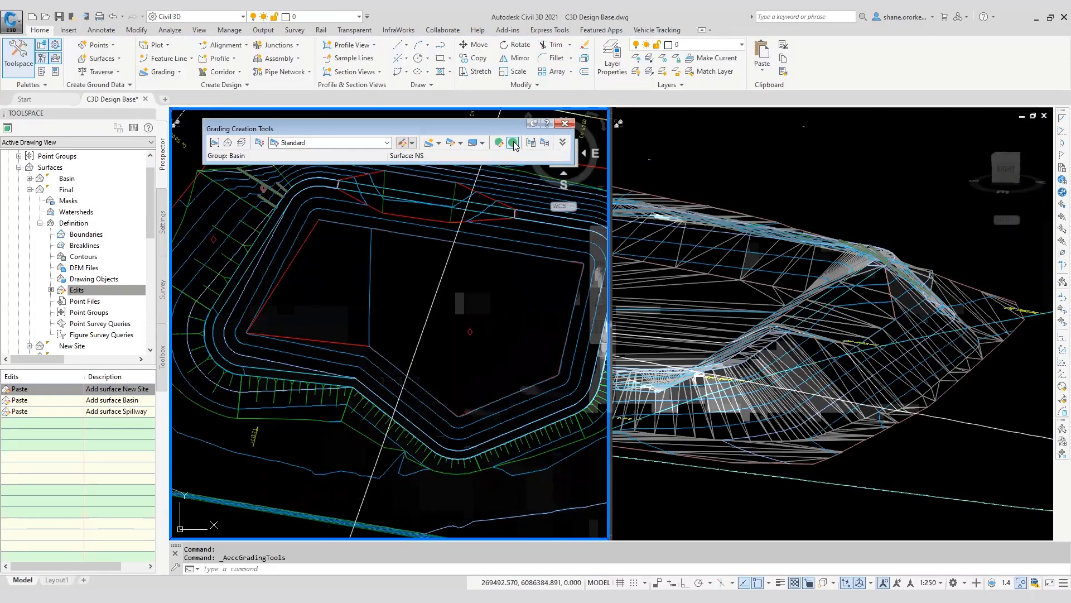
{"action": "left_click_drag", "start_coordinate": [511, 129], "coordinate": [536, 128]}
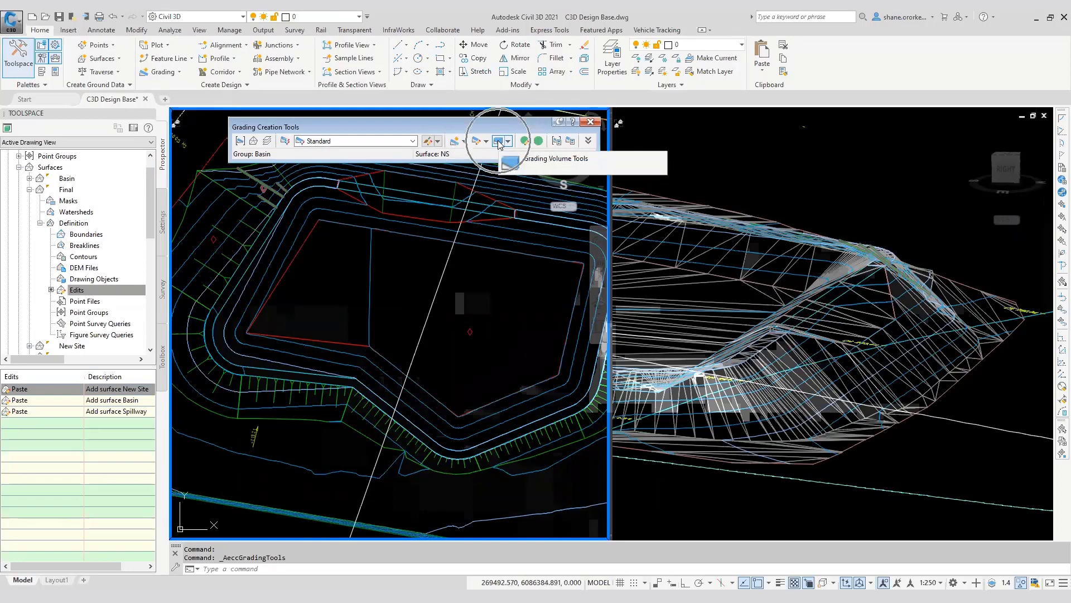
{"action": "left_click", "coordinate": [498, 142]}
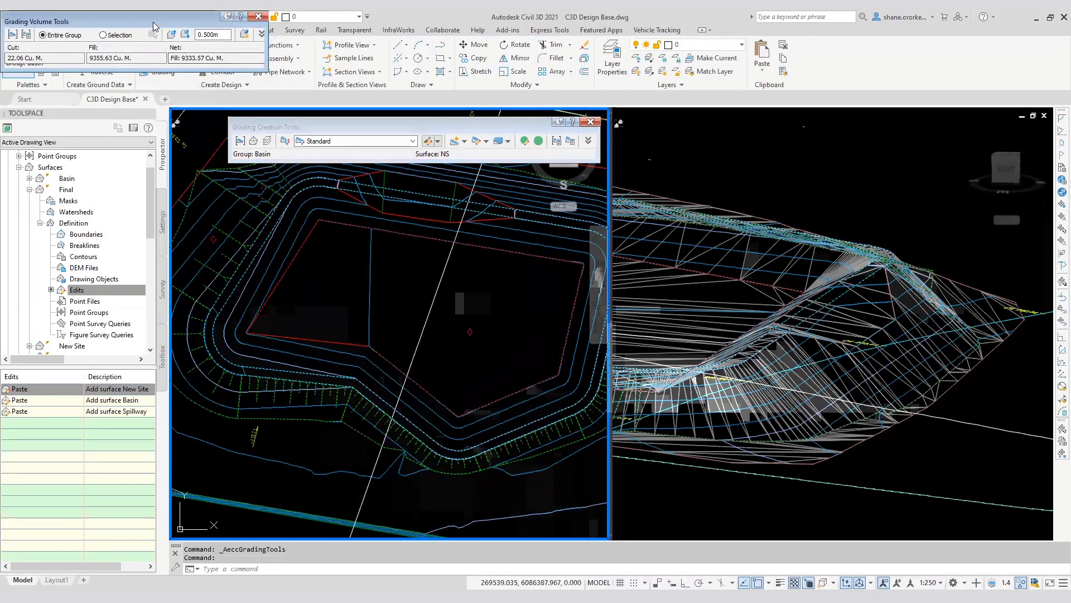
{"action": "left_click_drag", "start_coordinate": [155, 27], "coordinate": [829, 191]}
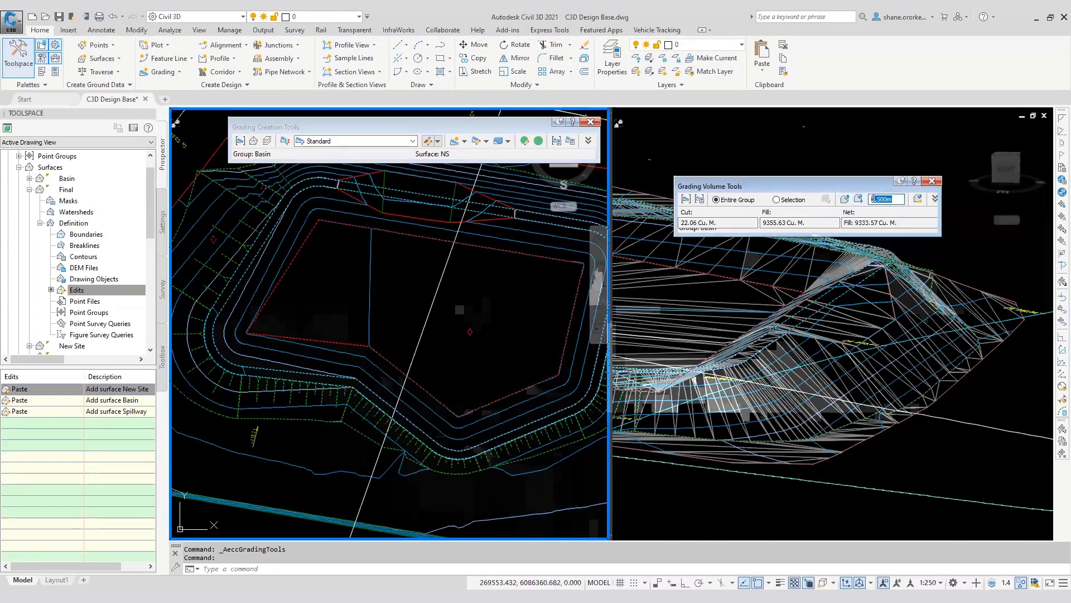
{"action": "left_click_drag", "start_coordinate": [873, 199], "coordinate": [890, 199]}
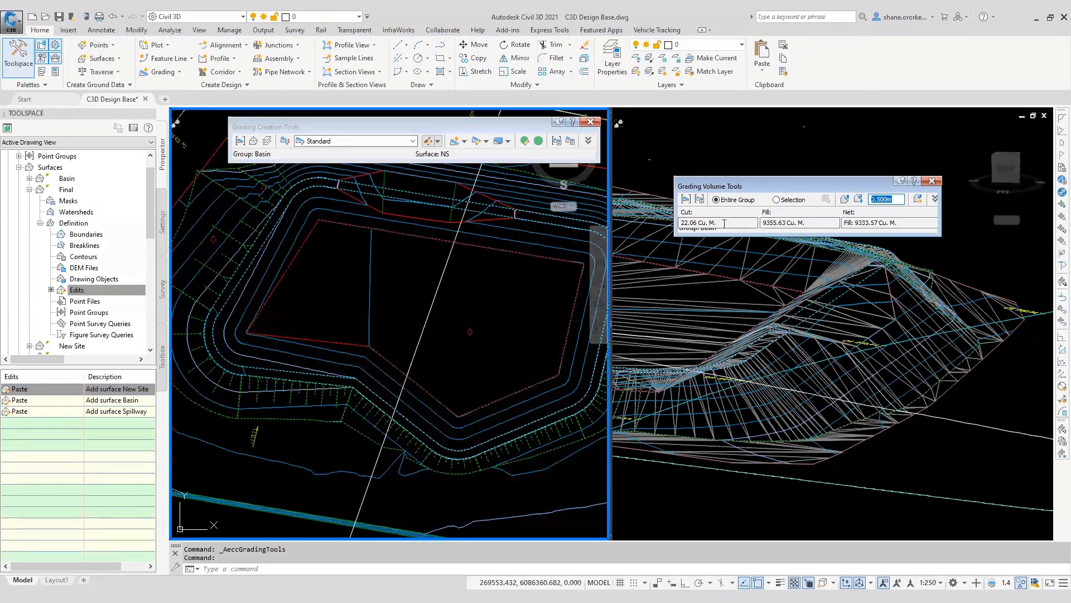
{"action": "left_click", "coordinate": [932, 181]}
{"action": "left_click", "coordinate": [591, 122]}
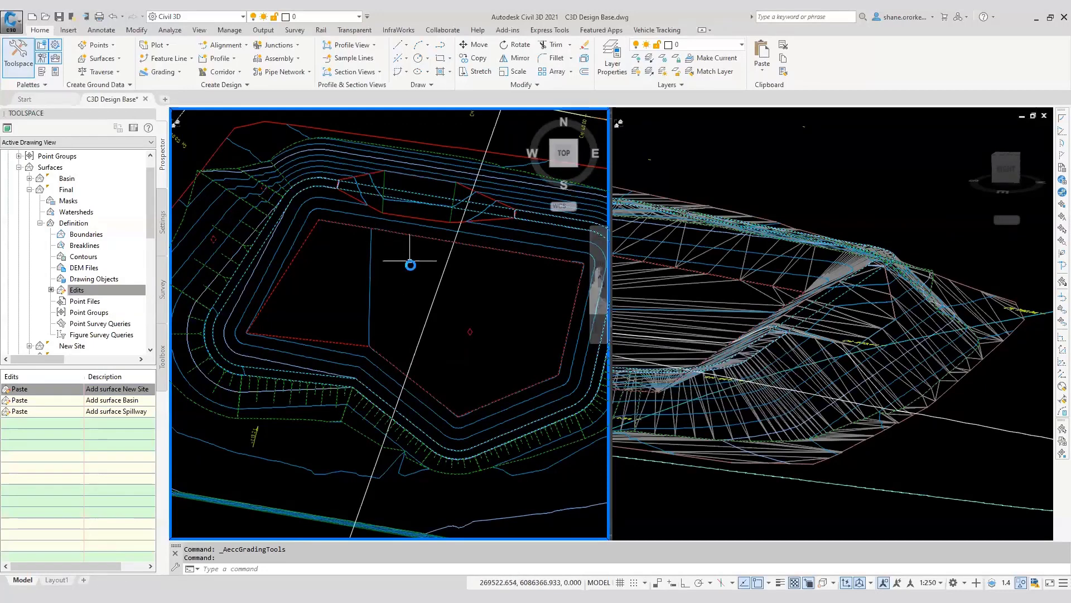
Select the Final surface in the plan view and open the Volumes Dashboard
{"action": "scroll", "coordinate": [403, 267], "scroll_direction": "down", "scroll_amount": 5}
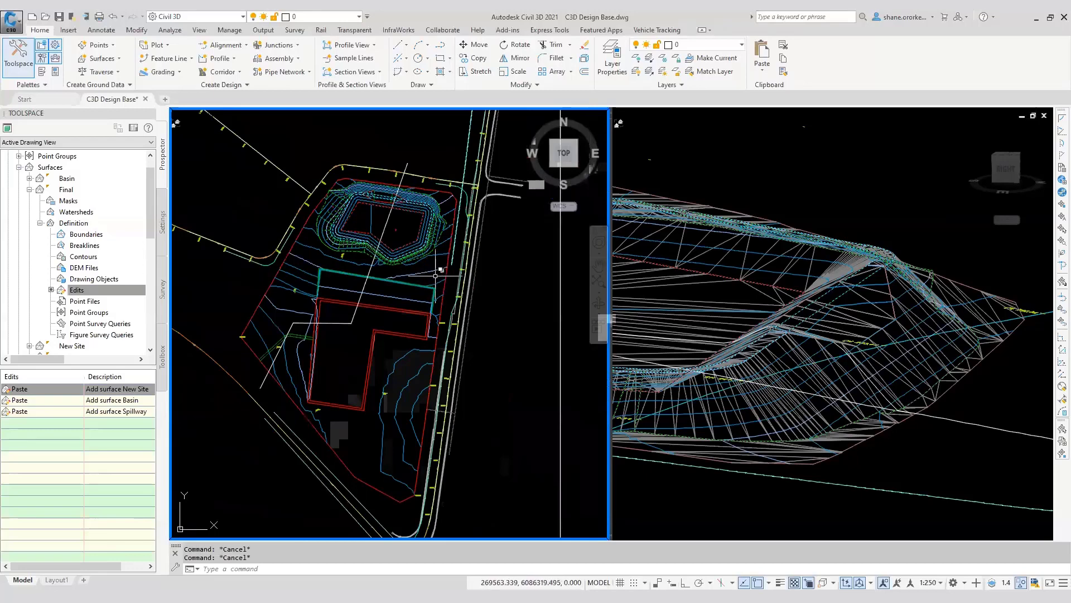
{"action": "left_click", "coordinate": [430, 270]}
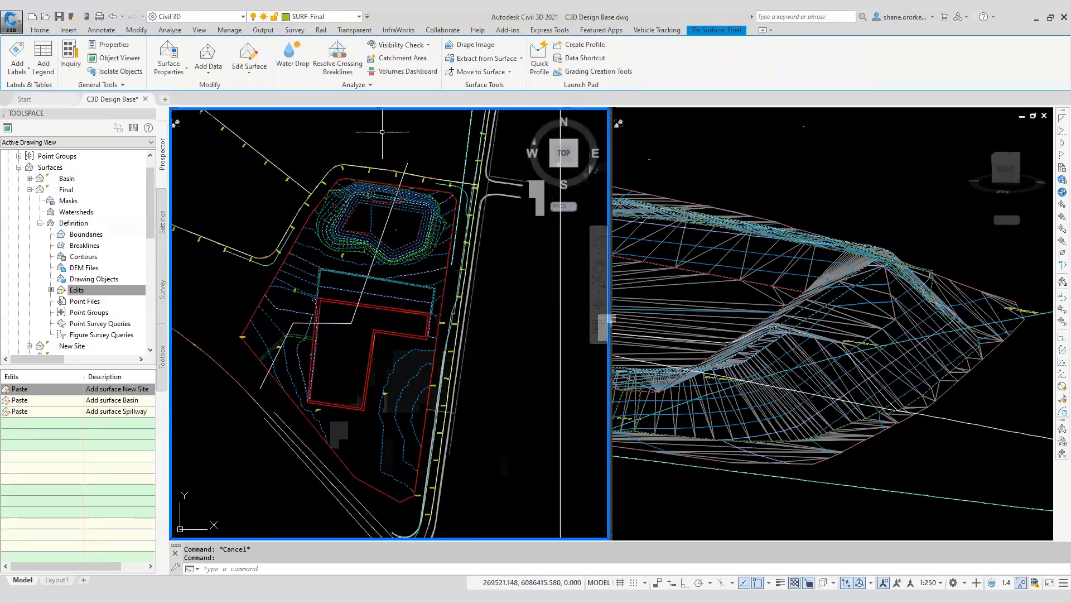
{"action": "left_click", "coordinate": [415, 73]}
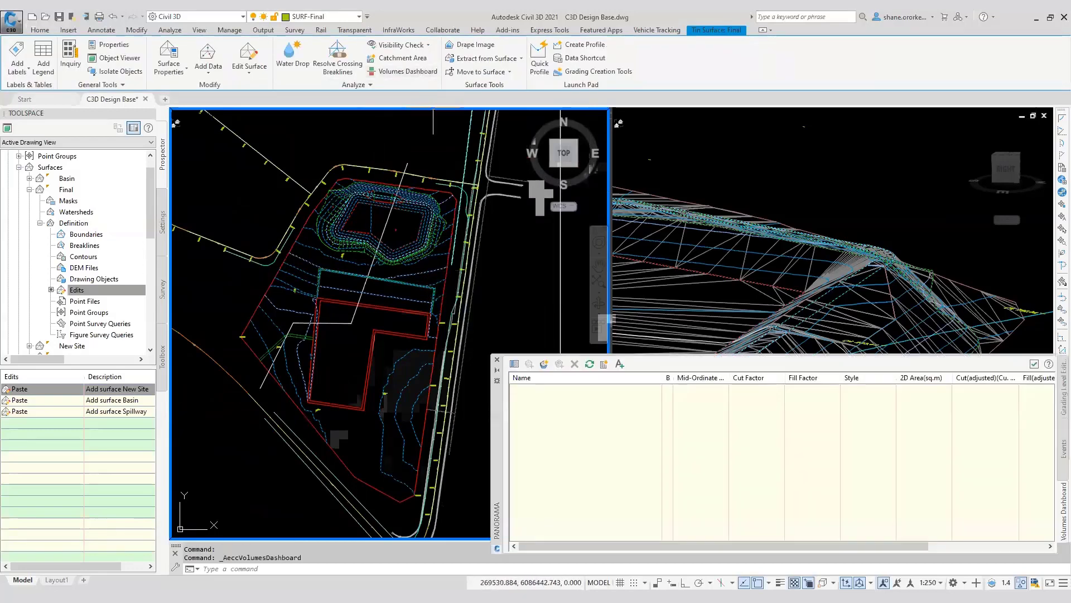
Create a triangulation volume surface with NS as the base surface and Final as the comparison surface
{"action": "left_click", "coordinate": [544, 364]}
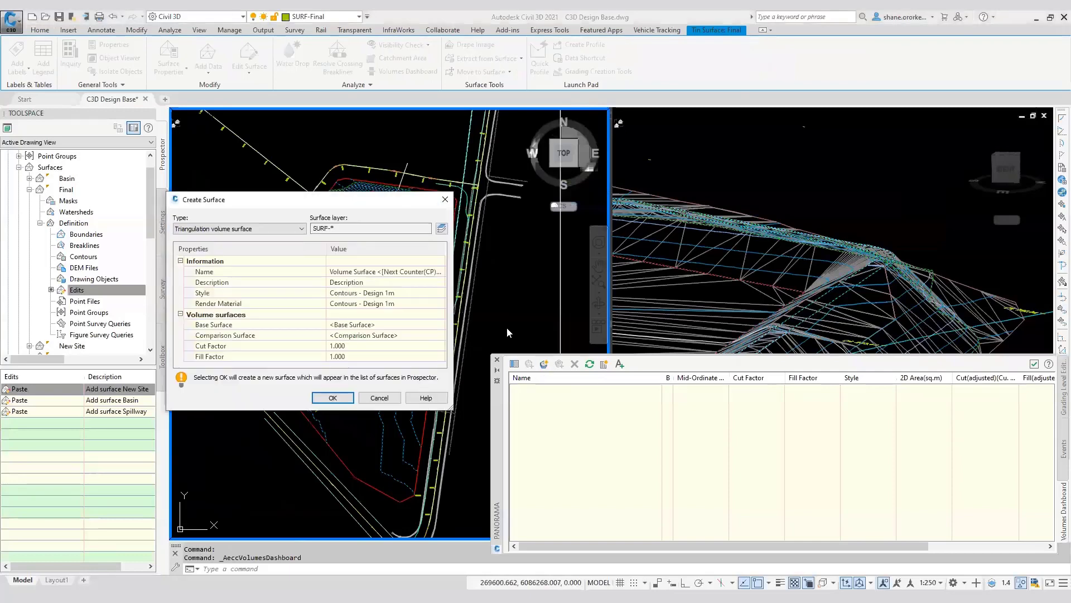
{"action": "left_click", "coordinate": [390, 324]}
{"action": "left_click", "coordinate": [440, 325]}
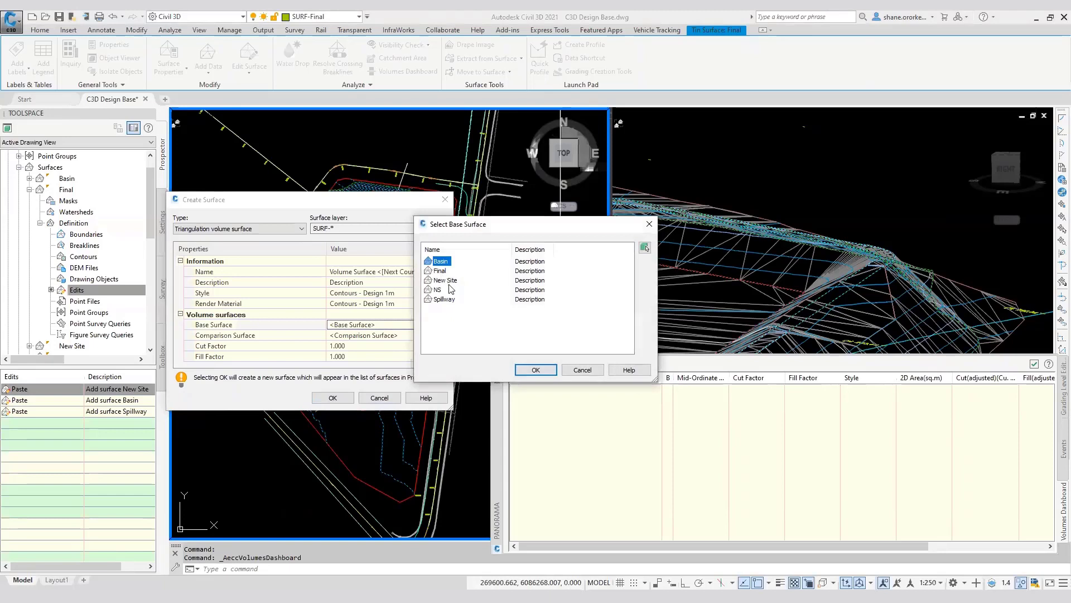
{"action": "left_click", "coordinate": [439, 291]}
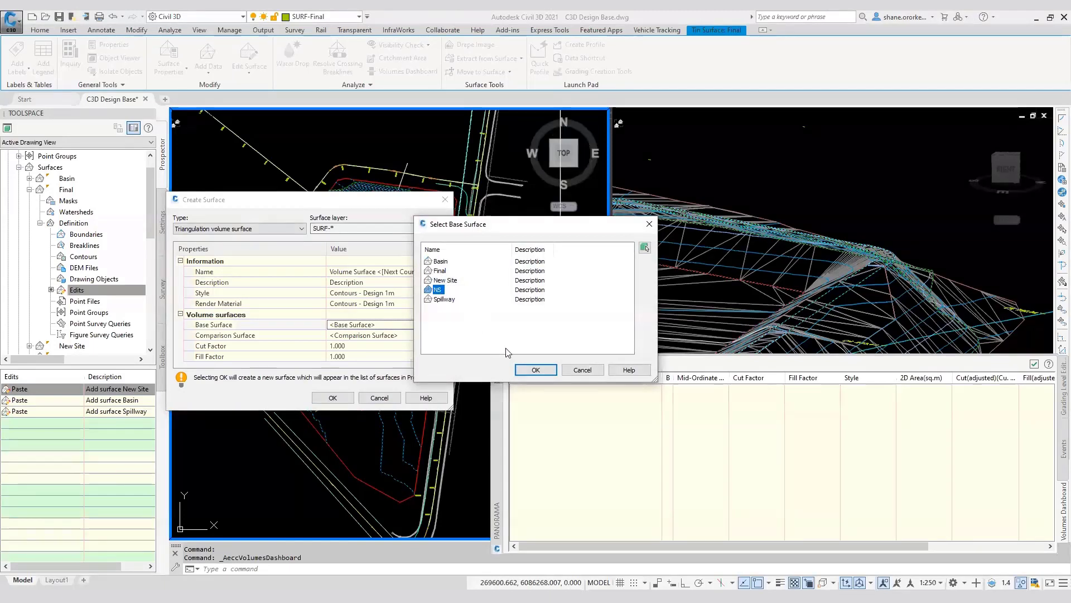
{"action": "left_click", "coordinate": [536, 370]}
{"action": "left_click", "coordinate": [434, 335]}
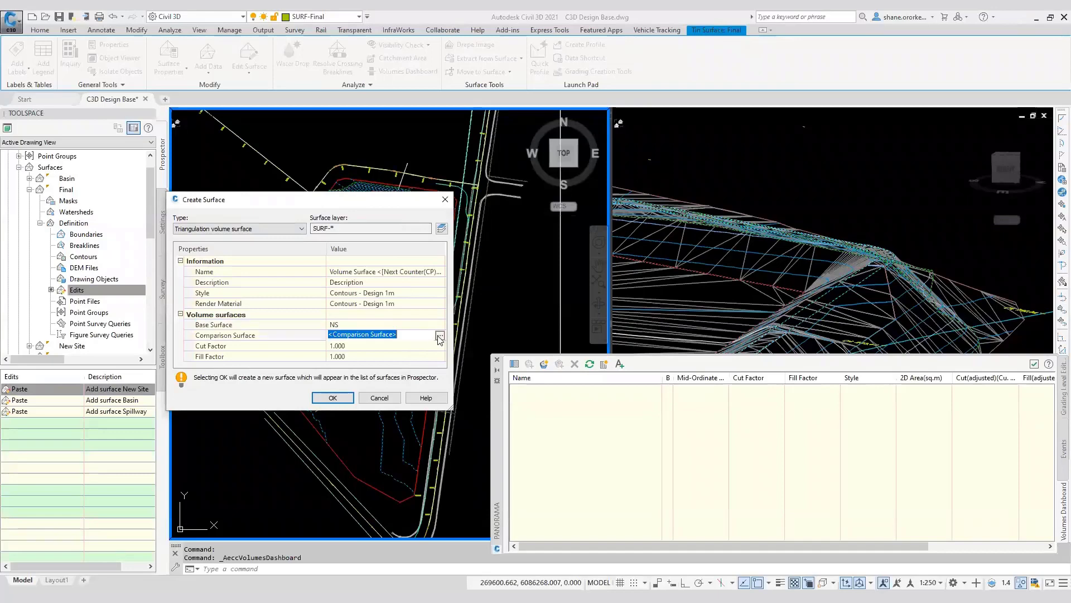
{"action": "left_click", "coordinate": [439, 335]}
{"action": "left_click", "coordinate": [443, 300]}
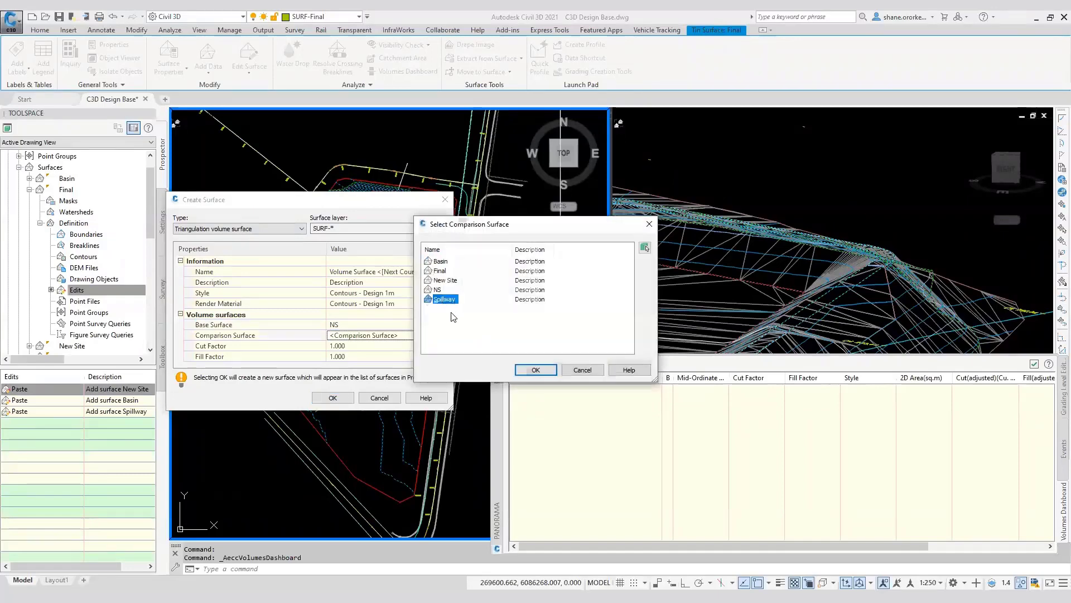
{"action": "left_click", "coordinate": [441, 271]}
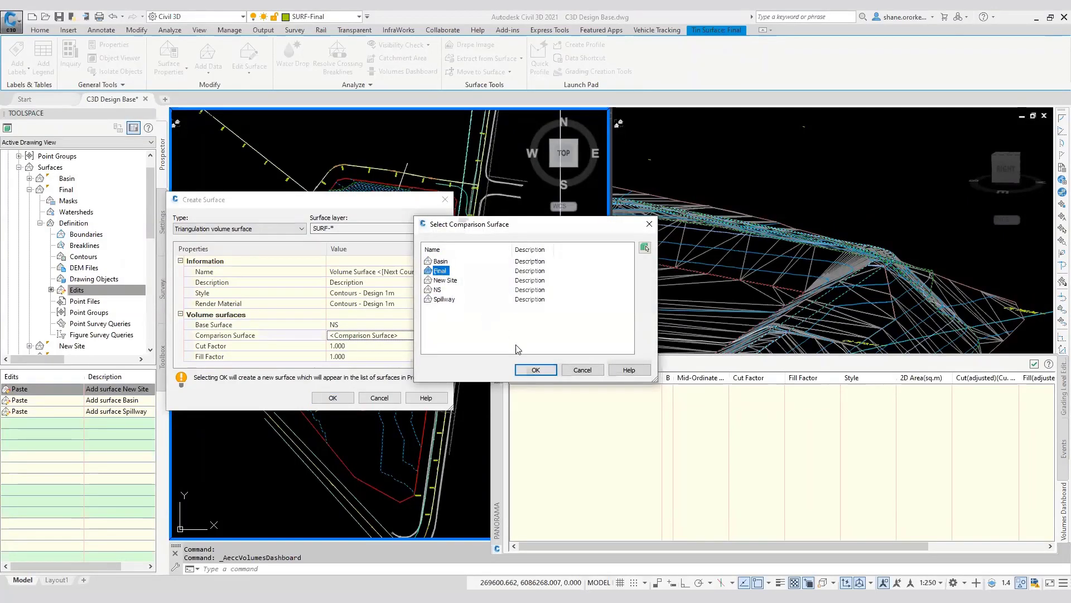
{"action": "left_click", "coordinate": [535, 369]}
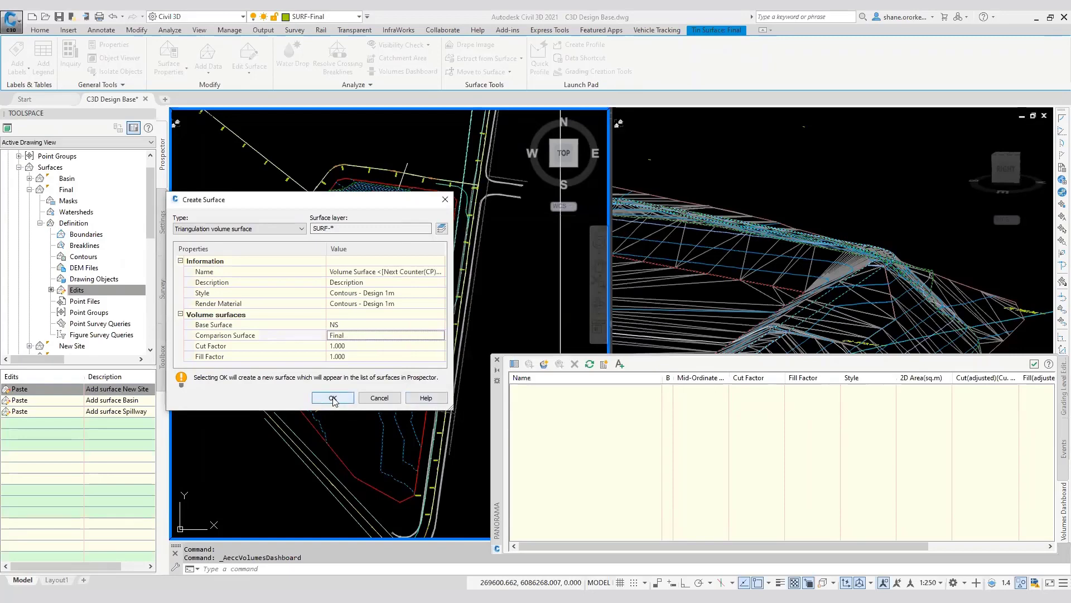
{"action": "left_click", "coordinate": [333, 398]}
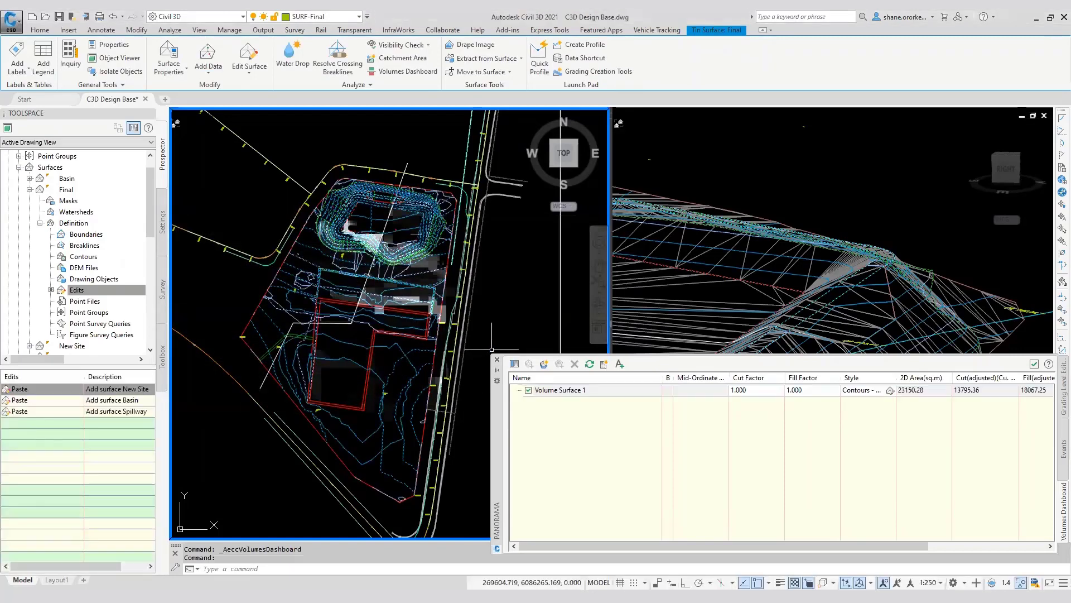
Set the new volume surface's style to No Display and close the Volumes Dashboard
{"action": "right_click", "coordinate": [578, 394]}
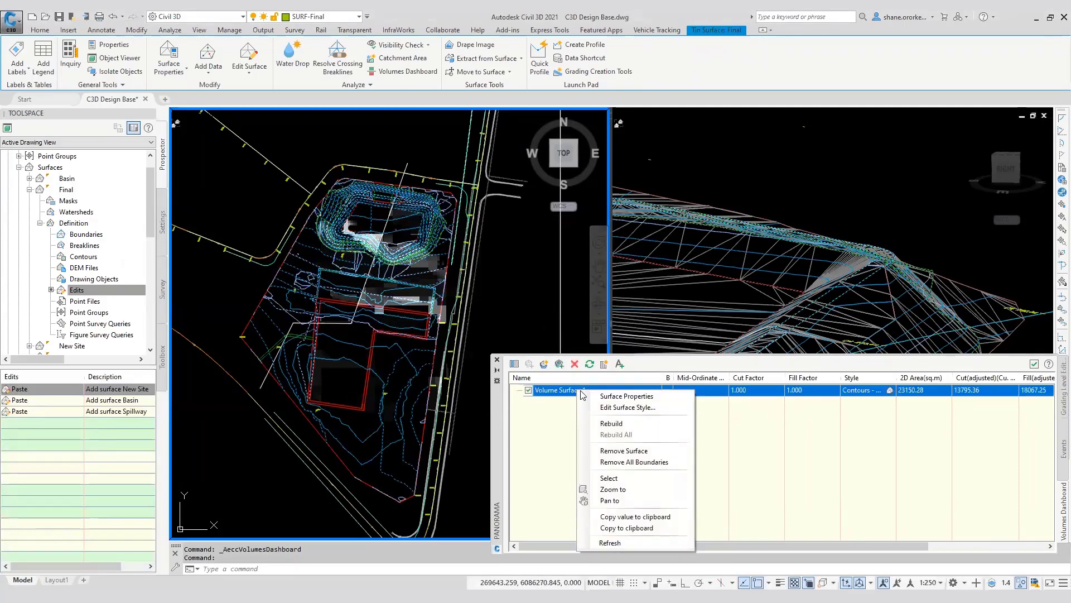
{"action": "left_click", "coordinate": [620, 396]}
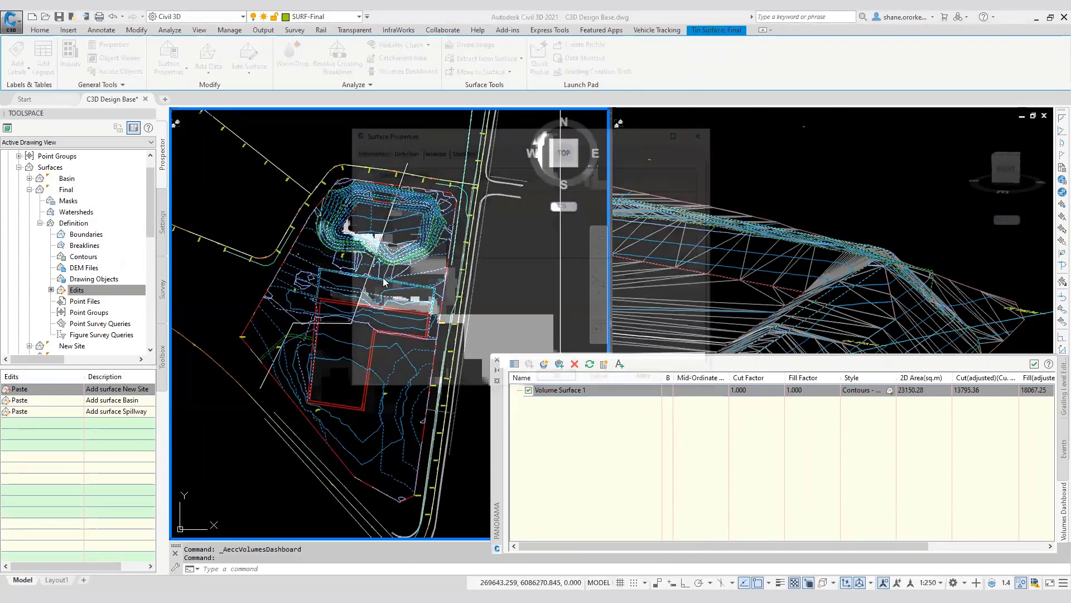
{"action": "left_click", "coordinate": [368, 150]}
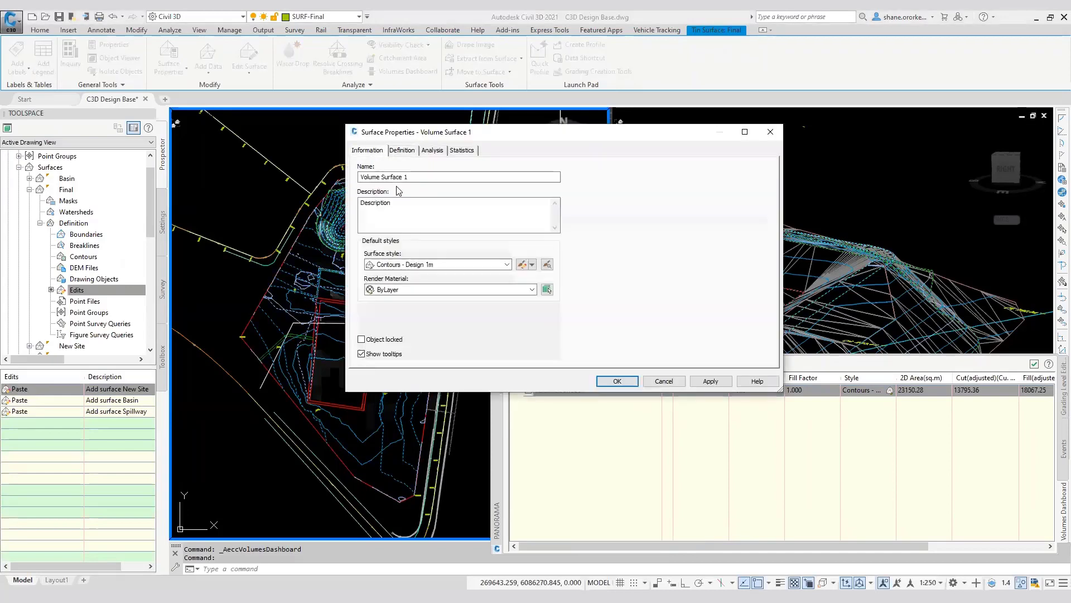
{"action": "left_click", "coordinate": [506, 264]}
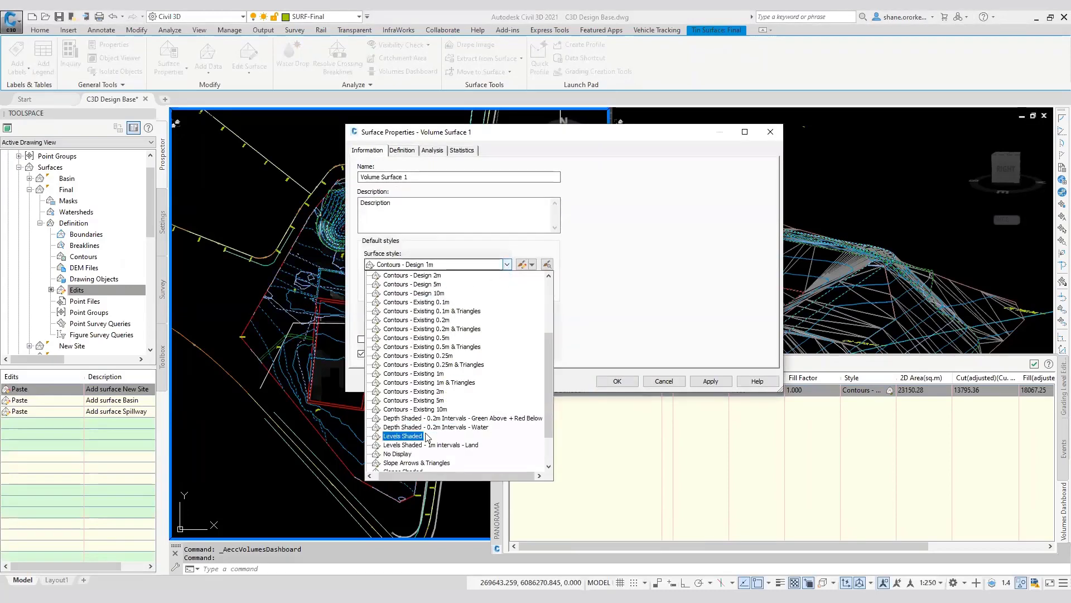
{"action": "left_click", "coordinate": [399, 453]}
{"action": "left_click", "coordinate": [617, 381]}
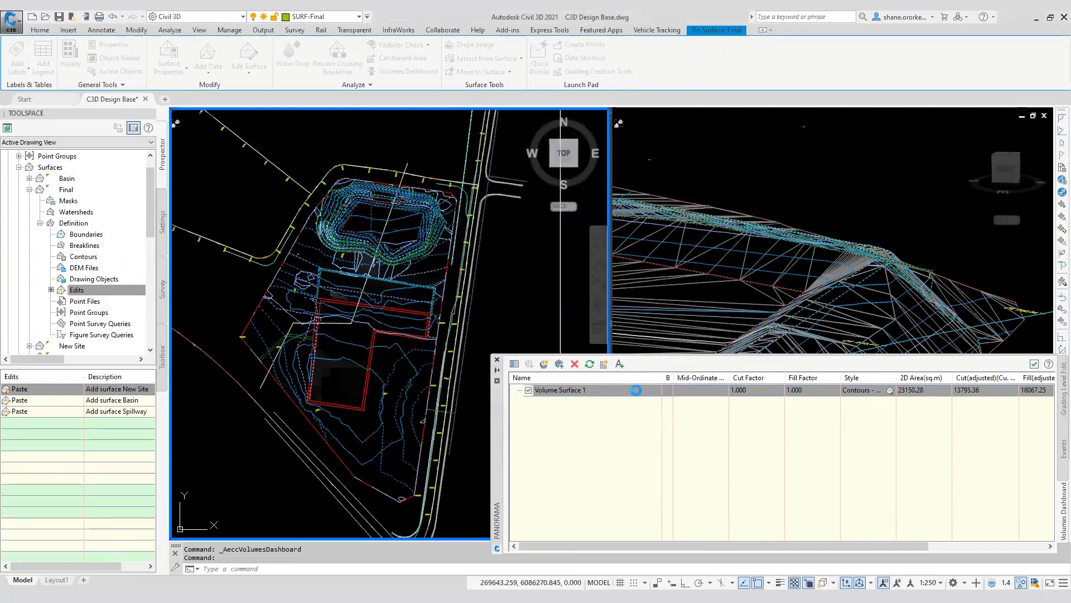
{"action": "left_click", "coordinate": [499, 361]}
{"action": "scroll", "coordinate": [388, 268], "scroll_direction": "up", "scroll_amount": 5}
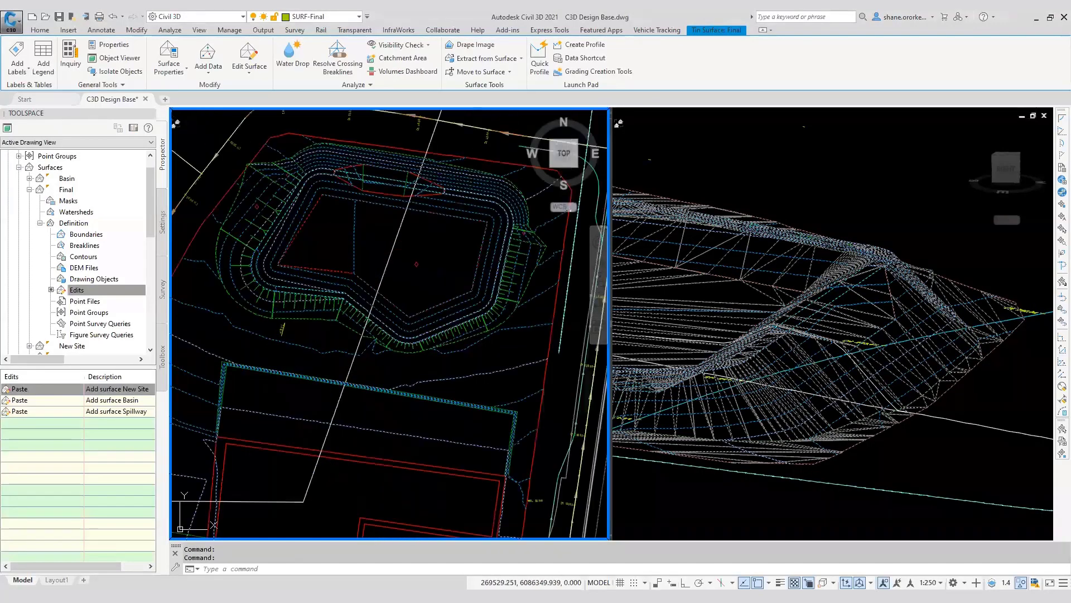
{"action": "key", "text": "Escape"}
{"action": "key", "text": "Escape"}
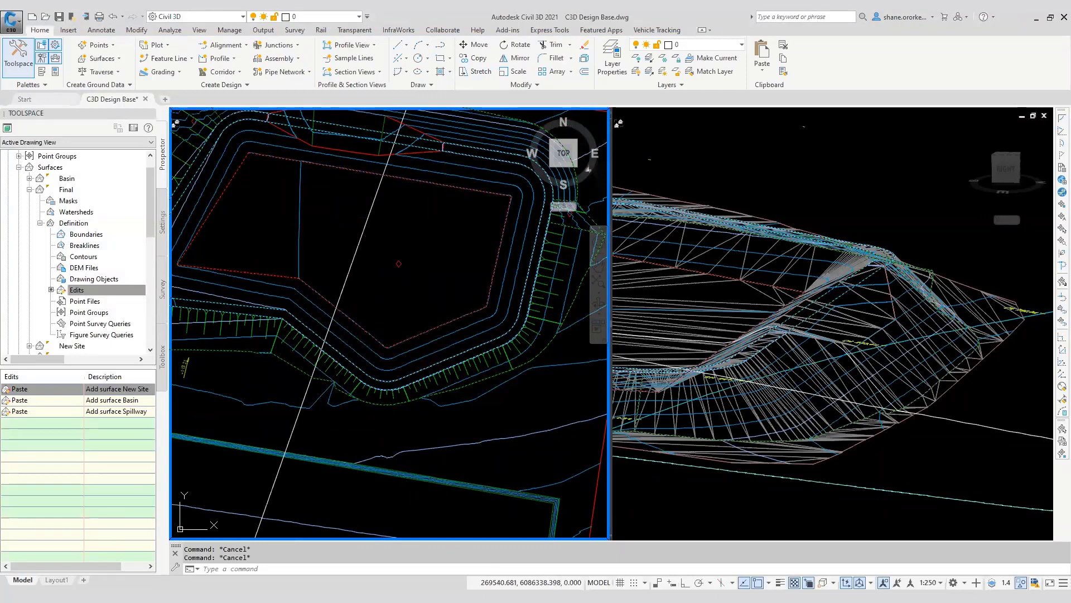
{"action": "mouse_move", "coordinate": [436, 350]}
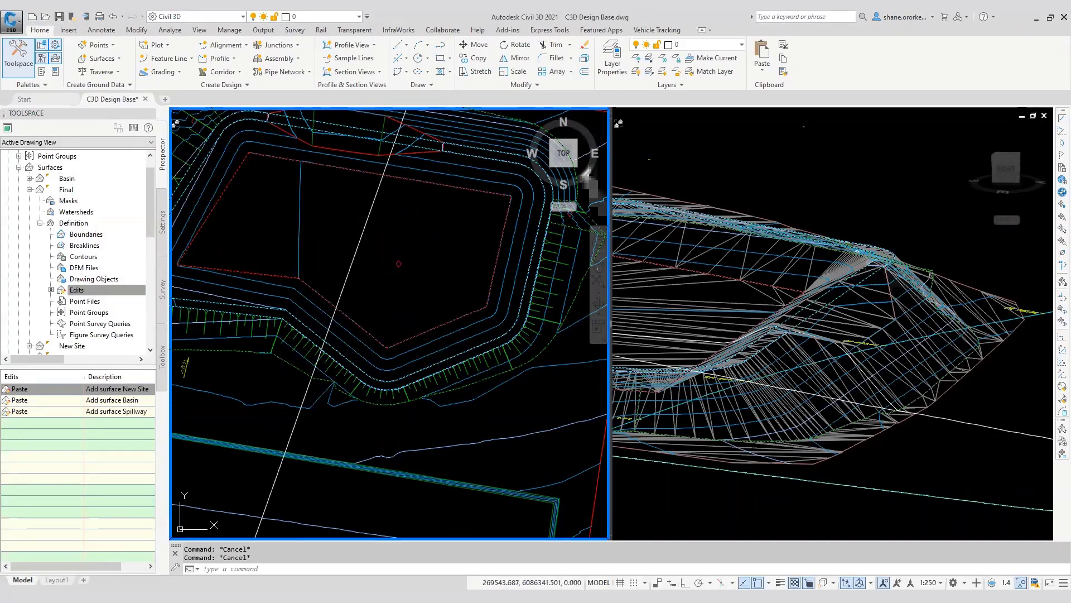
{"action": "left_click", "coordinate": [446, 335]}
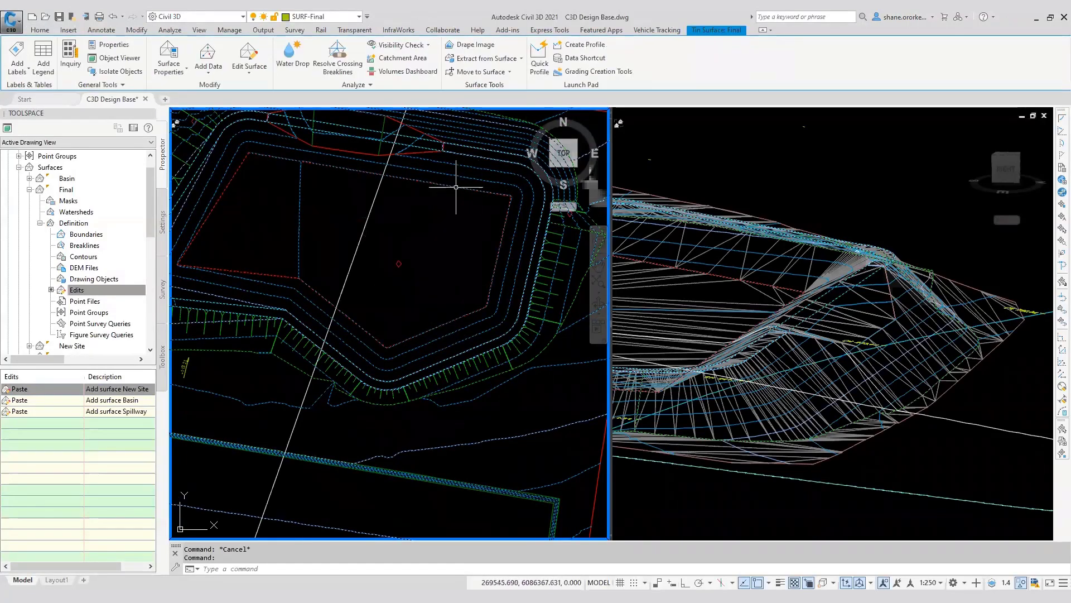
{"action": "key", "text": "Escape"}
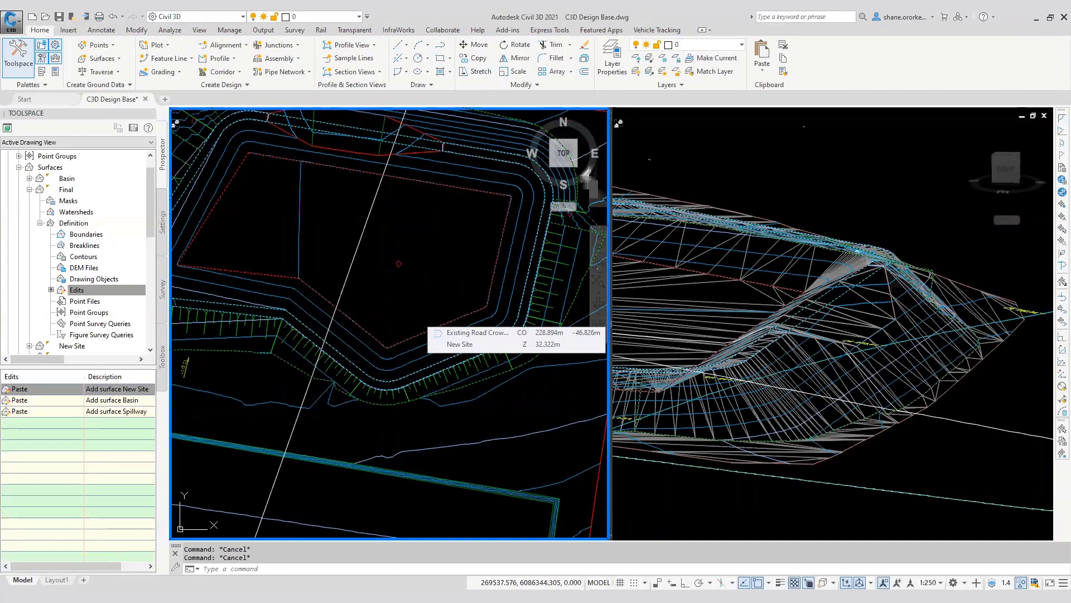
{"action": "type", "text": "datum"}
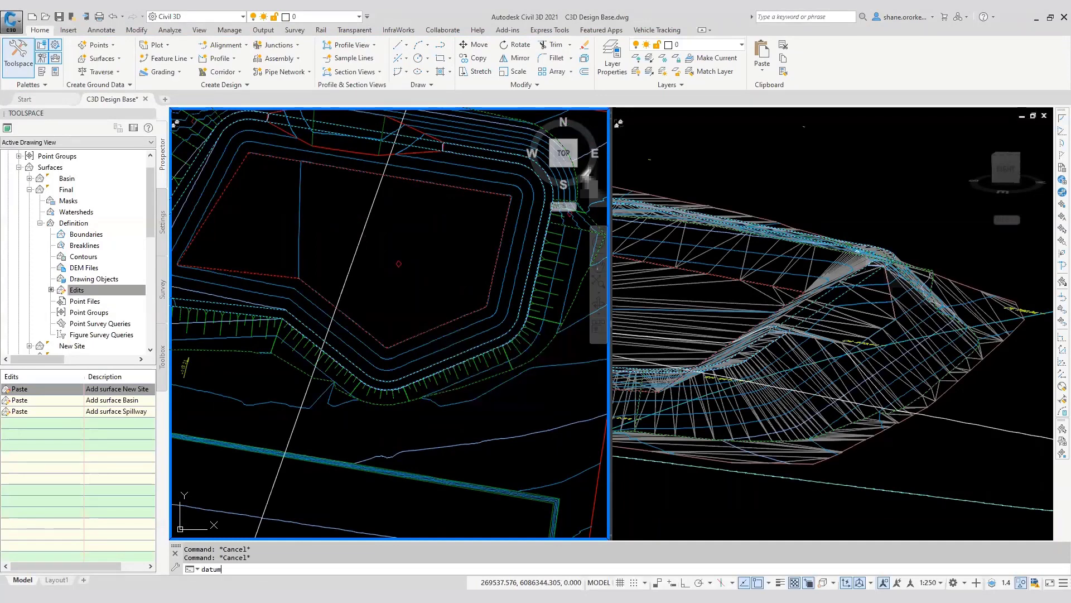
{"action": "type", "text": "v"}
{"action": "key", "text": "BackSpace"}
{"action": "type", "text": "re"}
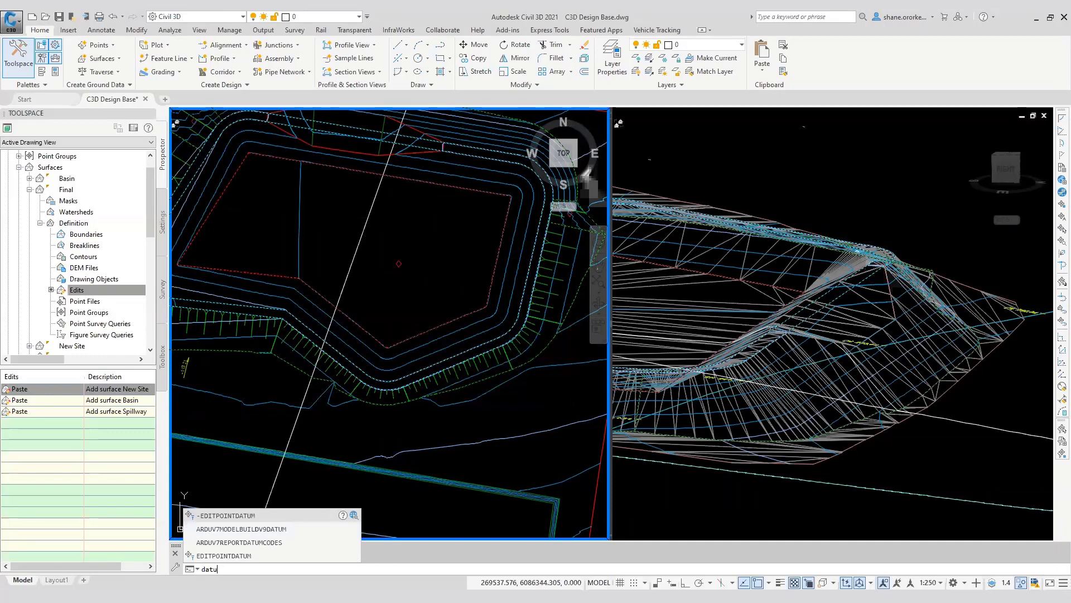
{"action": "key", "text": "Escape"}
{"action": "key", "text": "Escape"}
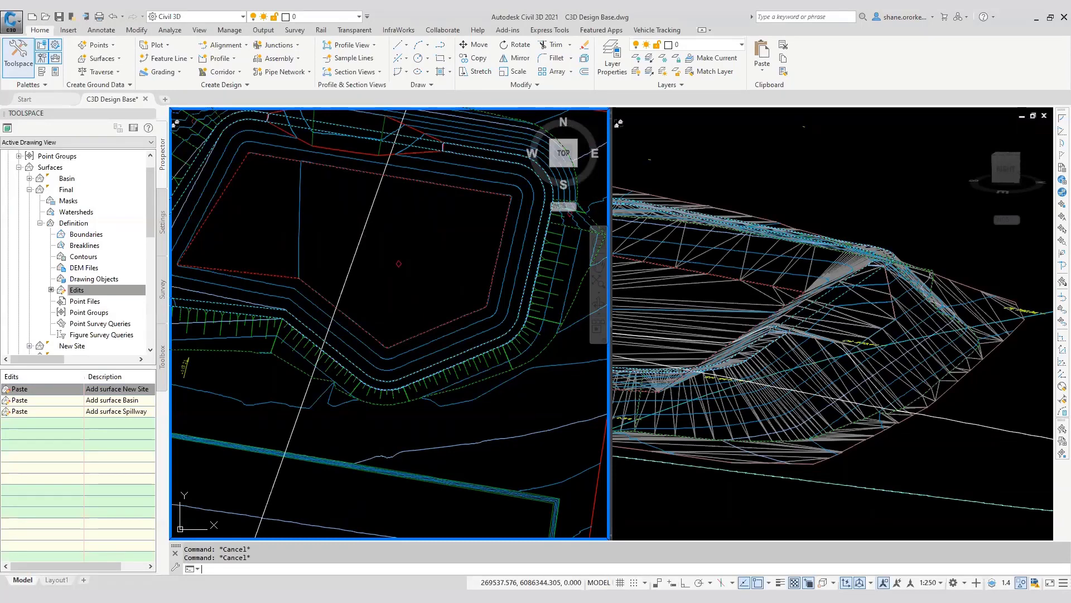
{"action": "type", "text": "volu"}
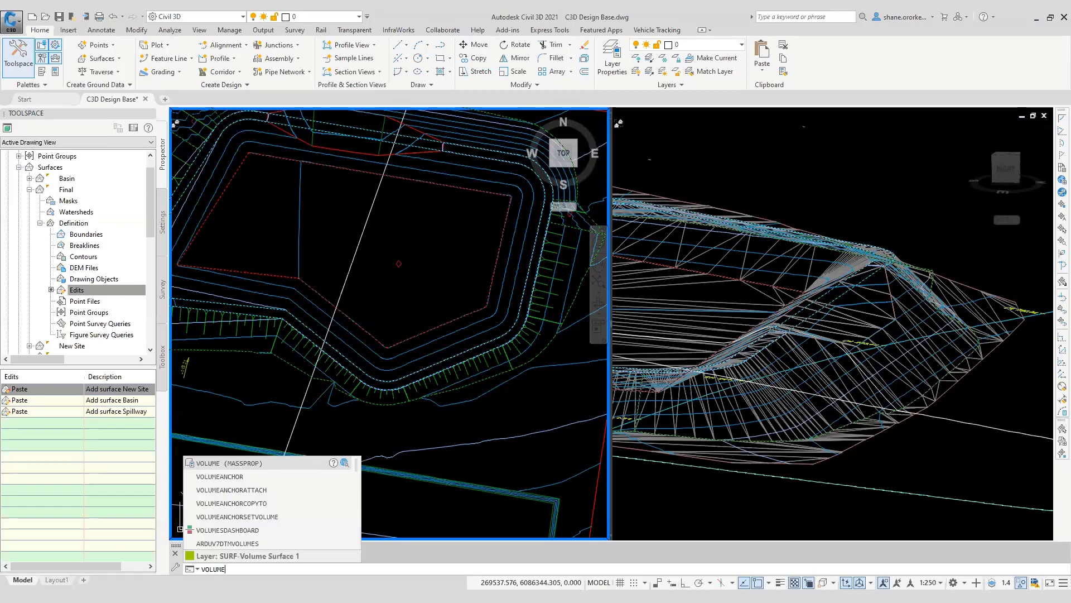
{"action": "key", "text": "Down"}
{"action": "key", "text": "Down"}
{"action": "key", "text": "Down"}
{"action": "key", "text": "Down"}
{"action": "key", "text": "Down"}
{"action": "key", "text": "Down"}
{"action": "key", "text": "Down"}
{"action": "key", "text": "Down"}
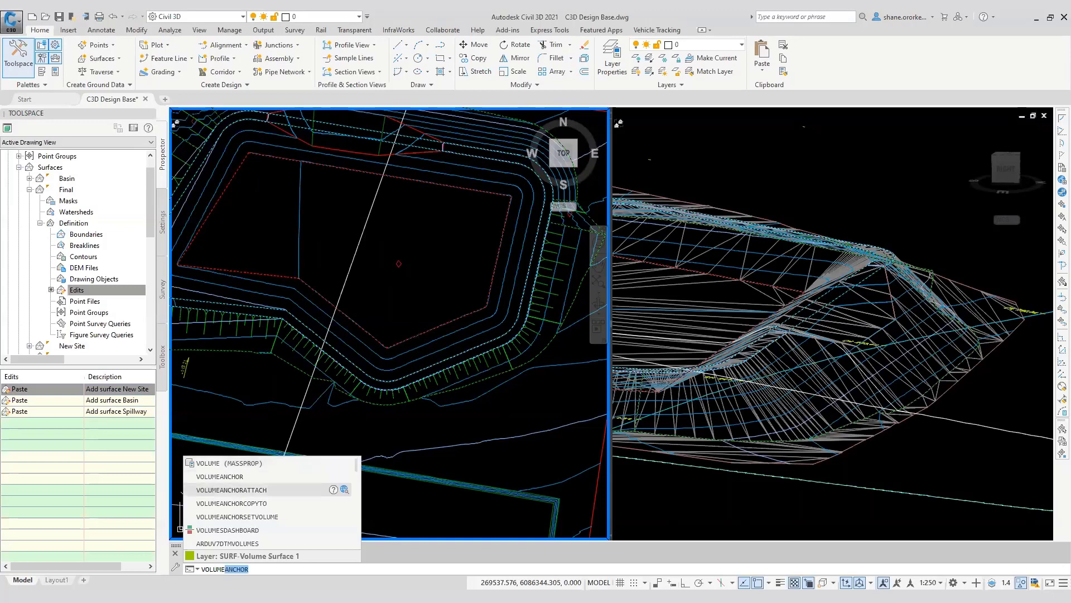
{"action": "key", "text": "Escape"}
{"action": "key", "text": "Escape"}
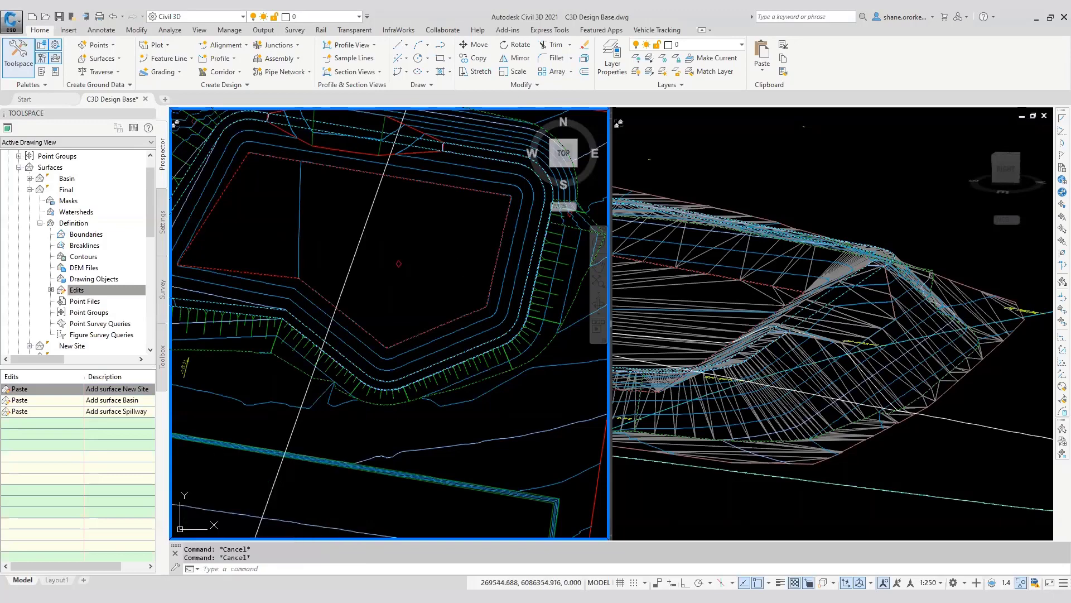
Select the Final surface in the plan view, look over its analysis tools, and clear the selection
{"action": "scroll", "coordinate": [416, 307], "scroll_direction": "down", "scroll_amount": 2}
{"action": "middle_click_drag", "start_coordinate": [377, 286], "coordinate": [421, 284]}
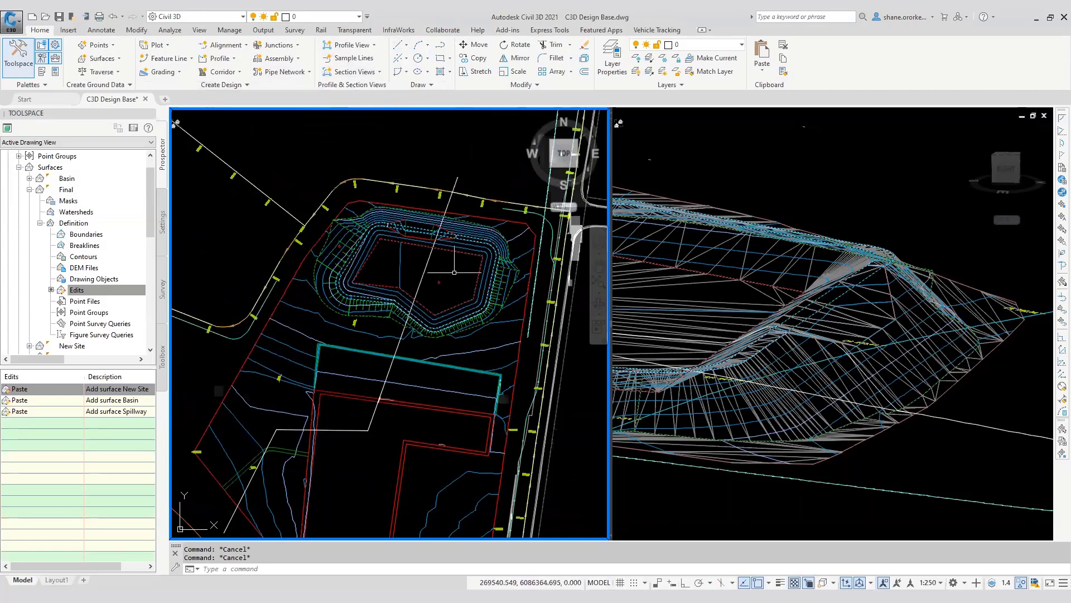
{"action": "left_click", "coordinate": [470, 241]}
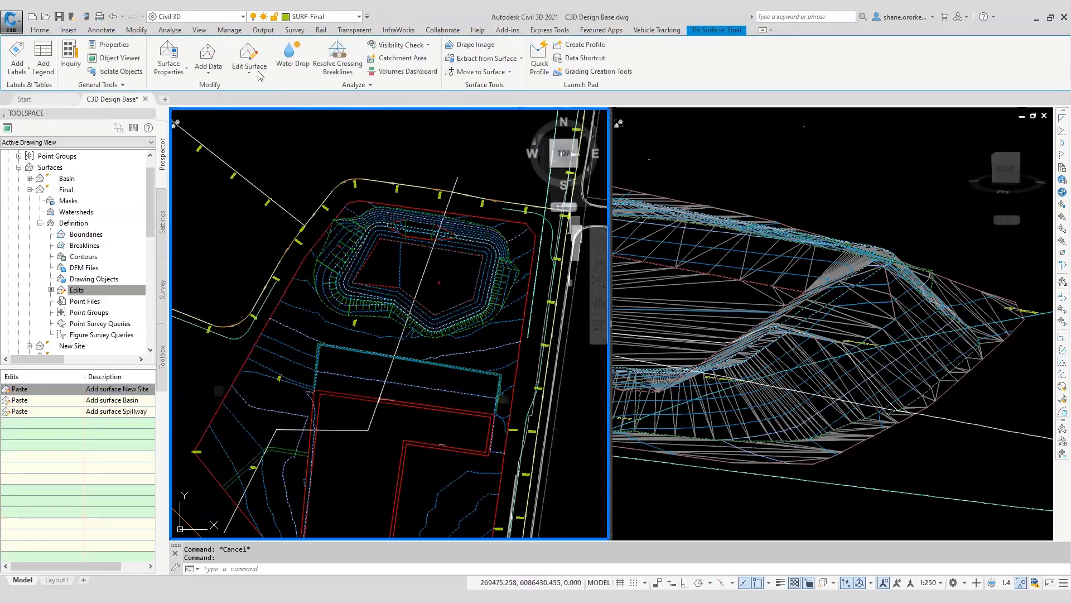
{"action": "left_click", "coordinate": [361, 85]}
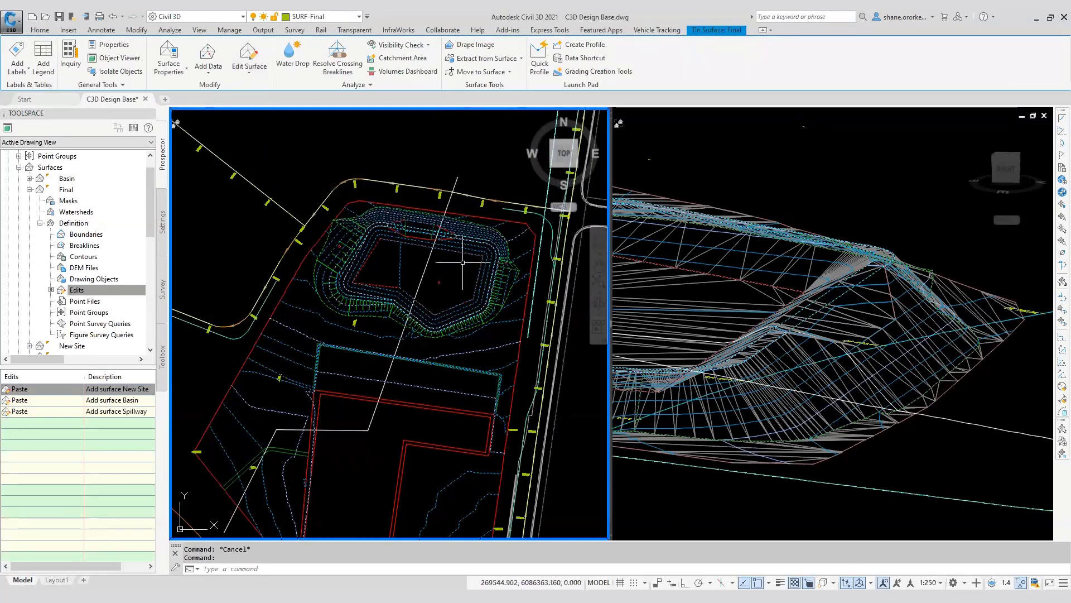
{"action": "middle_click_drag", "start_coordinate": [443, 243], "coordinate": [421, 231]}
{"action": "scroll", "coordinate": [422, 232], "scroll_direction": "up", "scroll_amount": 4}
{"action": "key", "text": "Escape"}
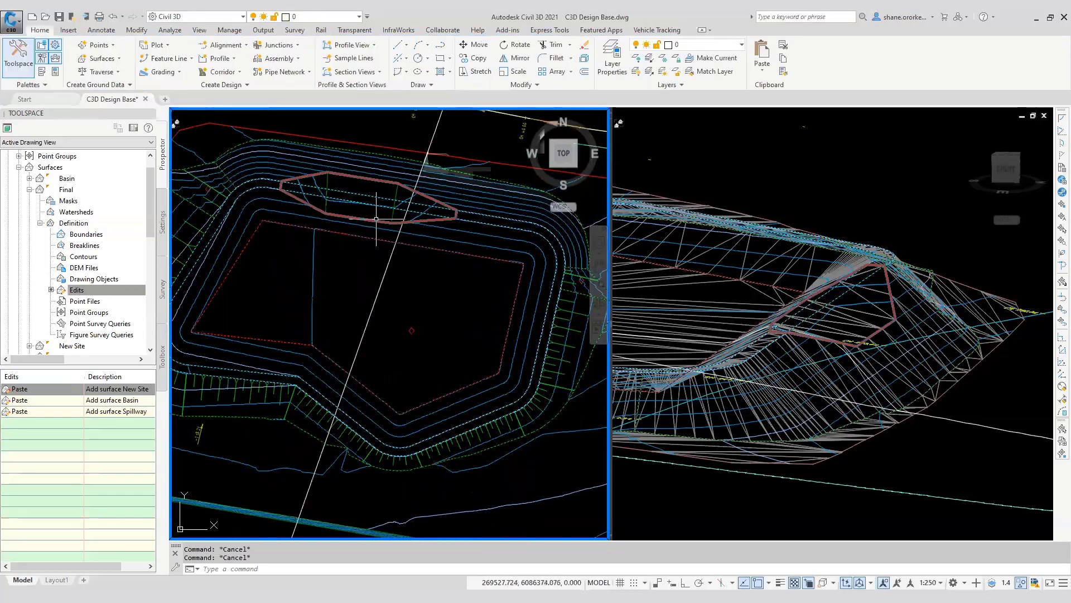
{"action": "left_click", "coordinate": [385, 222]}
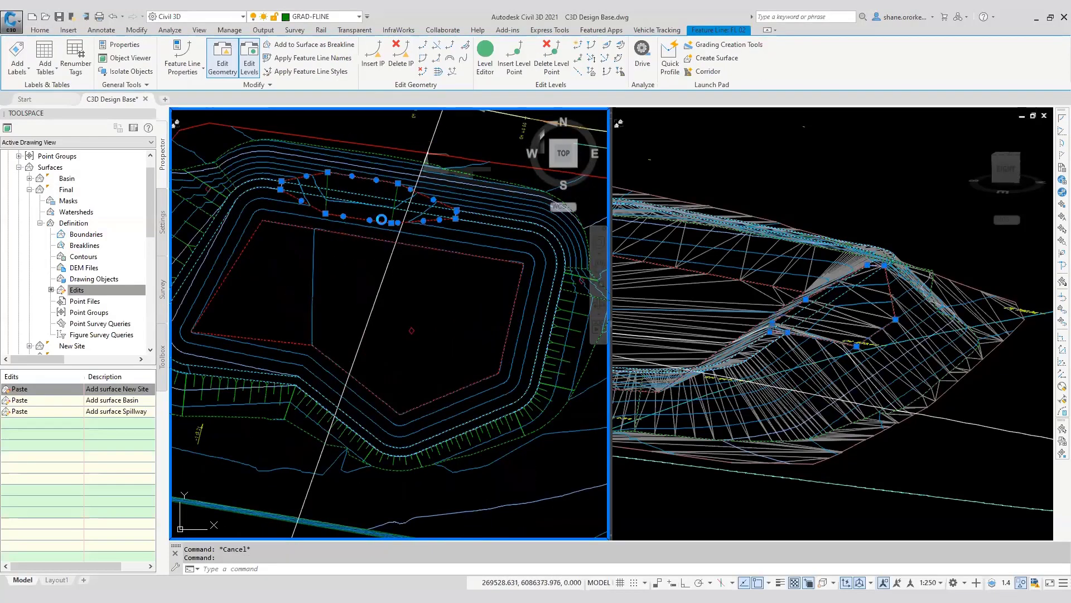
{"action": "scroll", "coordinate": [384, 240], "scroll_direction": "up", "scroll_amount": 3}
{"action": "left_click", "coordinate": [349, 223]}
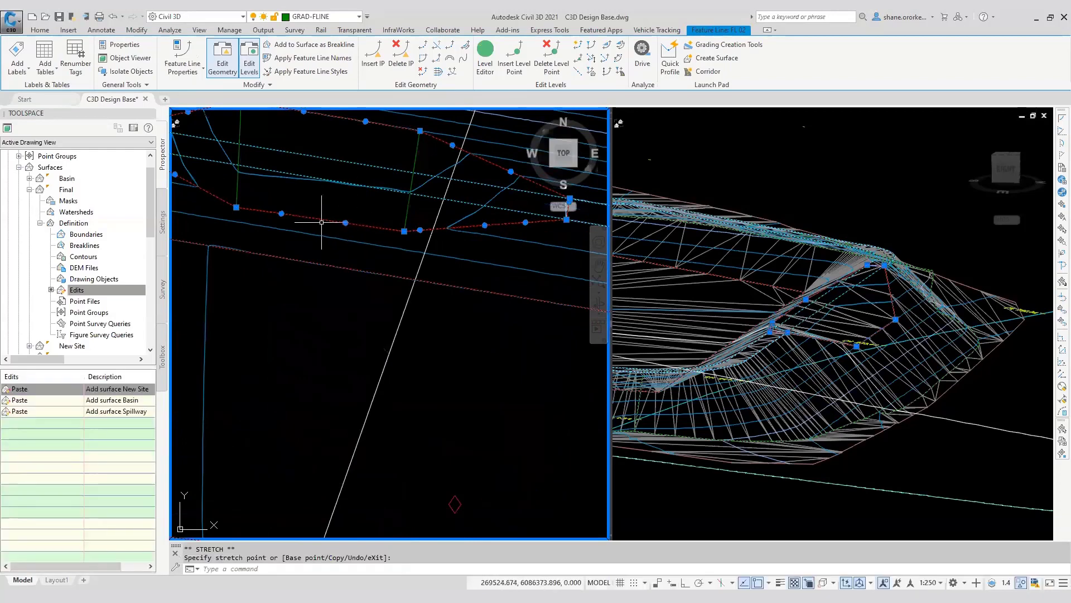
{"action": "key", "text": "Escape"}
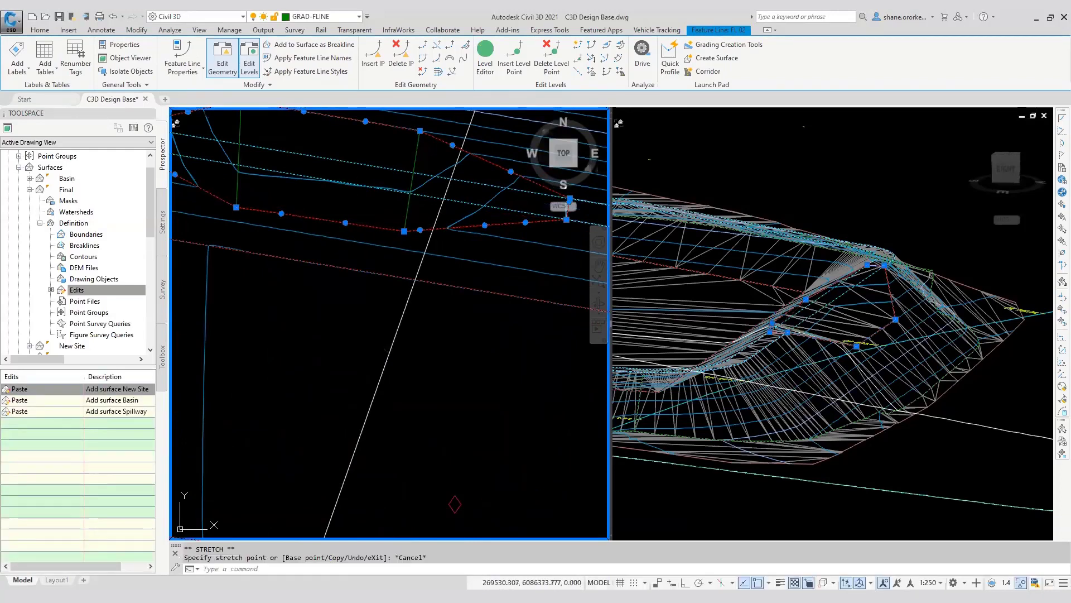
{"action": "key", "text": "Escape"}
Select the spillway outline with its two cross feature lines and stretch their two shared basin-side vertices toward the basin's crest
{"action": "left_click", "coordinate": [415, 235]}
{"action": "left_click", "coordinate": [379, 215]}
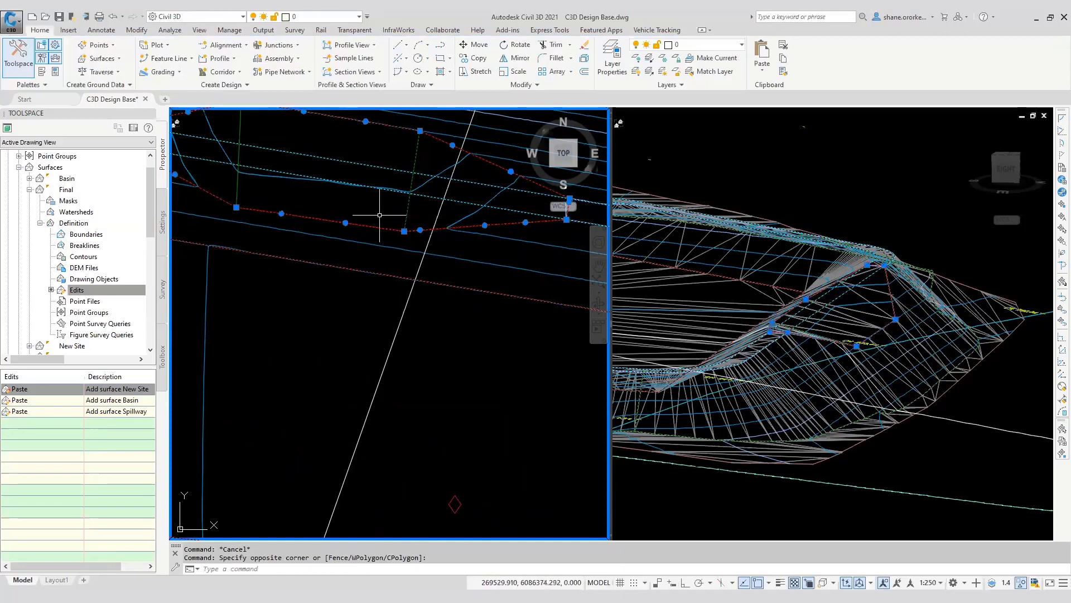
{"action": "left_click", "coordinate": [252, 216]}
{"action": "left_click", "coordinate": [232, 197]}
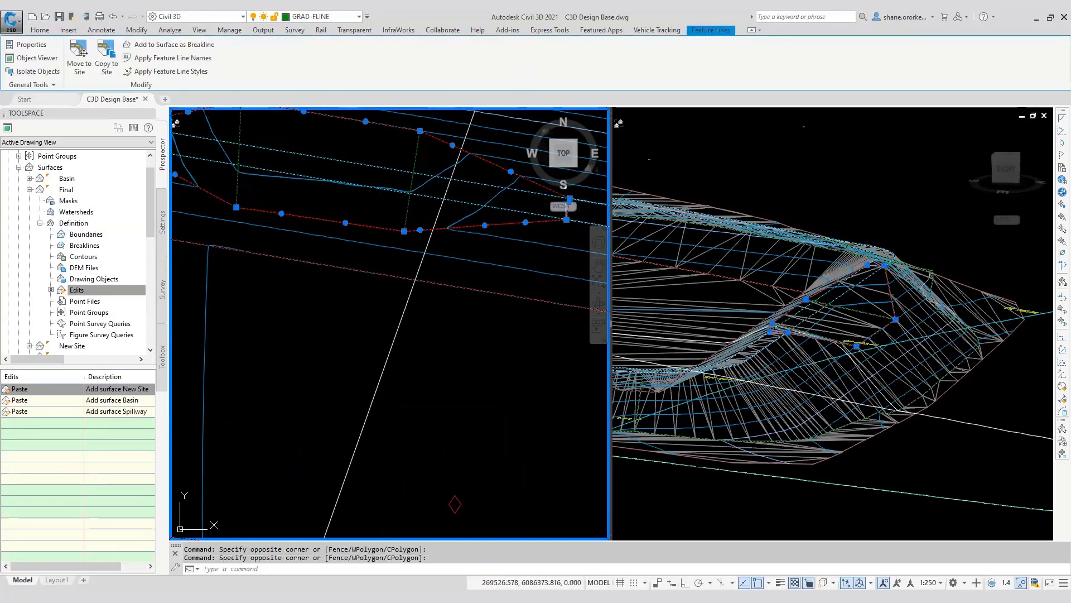
{"action": "left_click", "coordinate": [405, 230]}
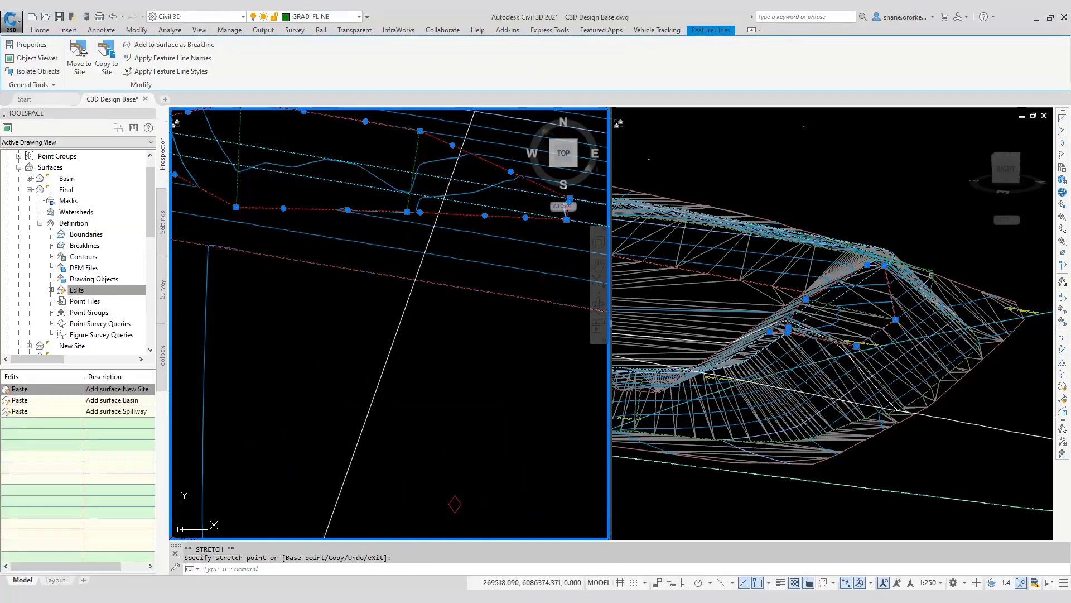
{"action": "left_click", "coordinate": [236, 207]}
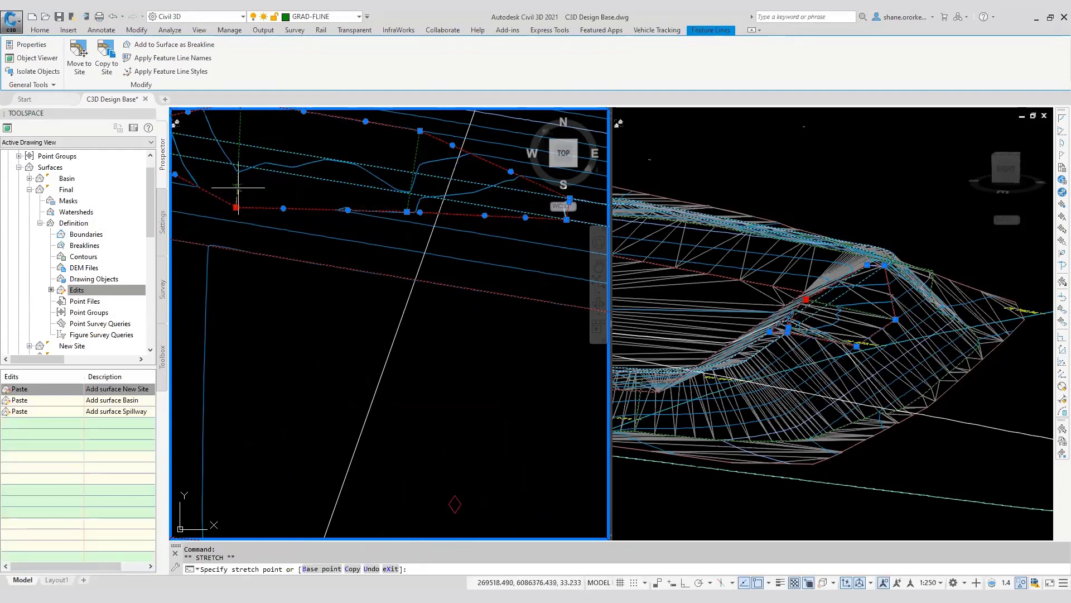
{"action": "key", "text": "Escape"}
{"action": "key", "text": "Escape"}
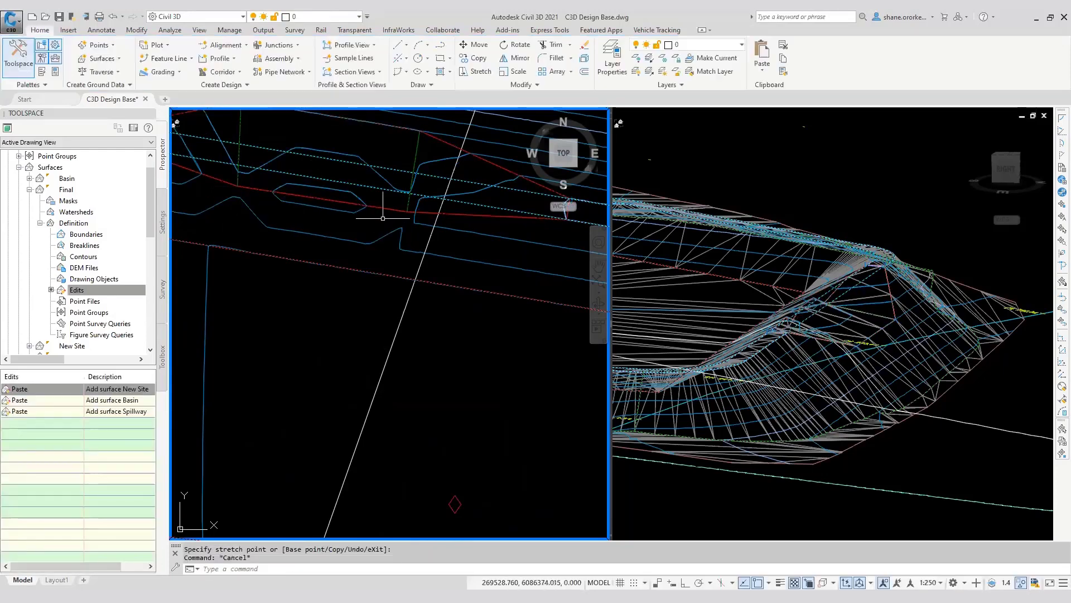
Open Weed Vertices for the spillway outline feature line, turn off the Angle factor and set the Gradient factor to 10.00%
{"action": "scroll", "coordinate": [383, 218], "scroll_direction": "down", "scroll_amount": 4}
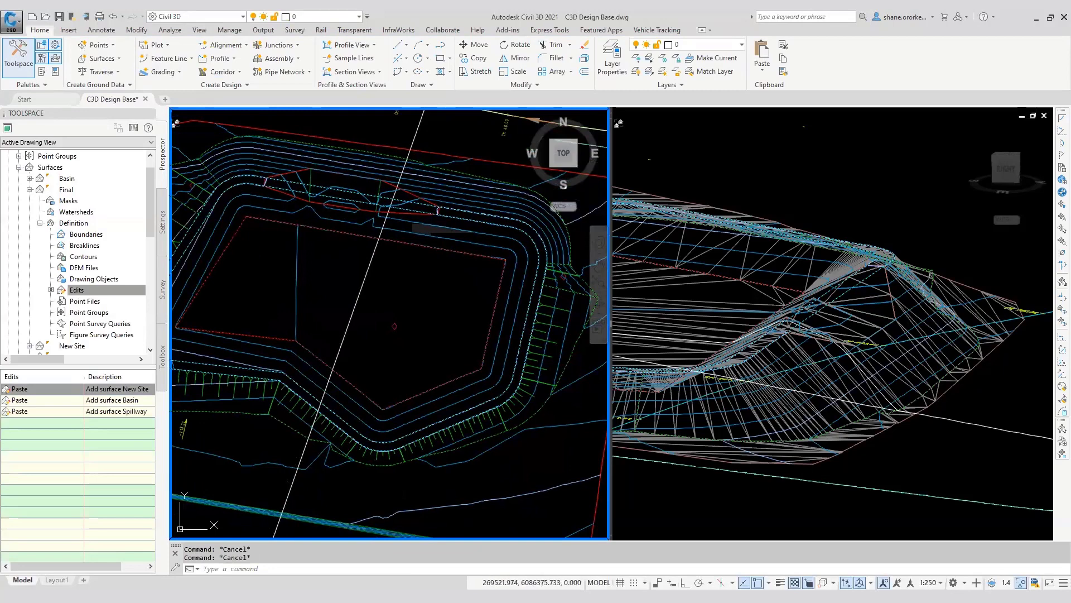
{"action": "scroll", "coordinate": [329, 206], "scroll_direction": "up", "scroll_amount": 2}
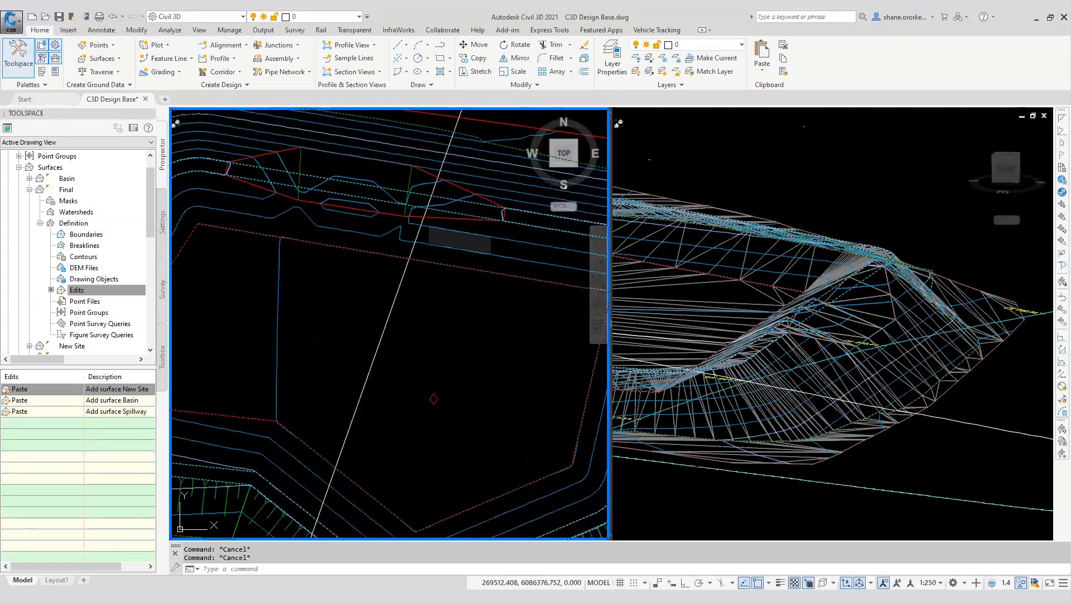
{"action": "left_click", "coordinate": [295, 196]}
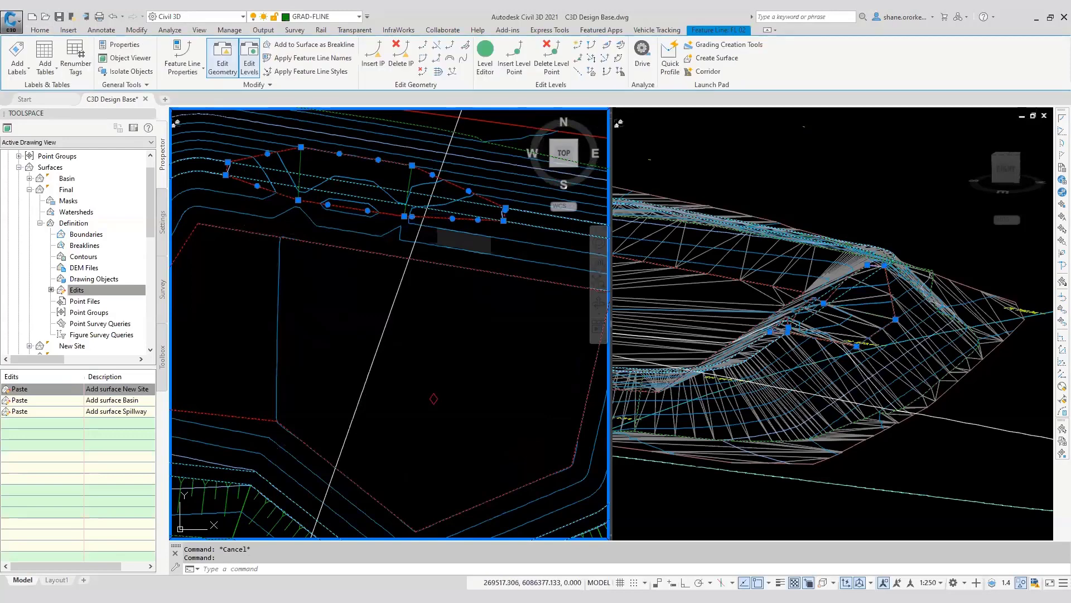
{"action": "left_click", "coordinate": [423, 72]}
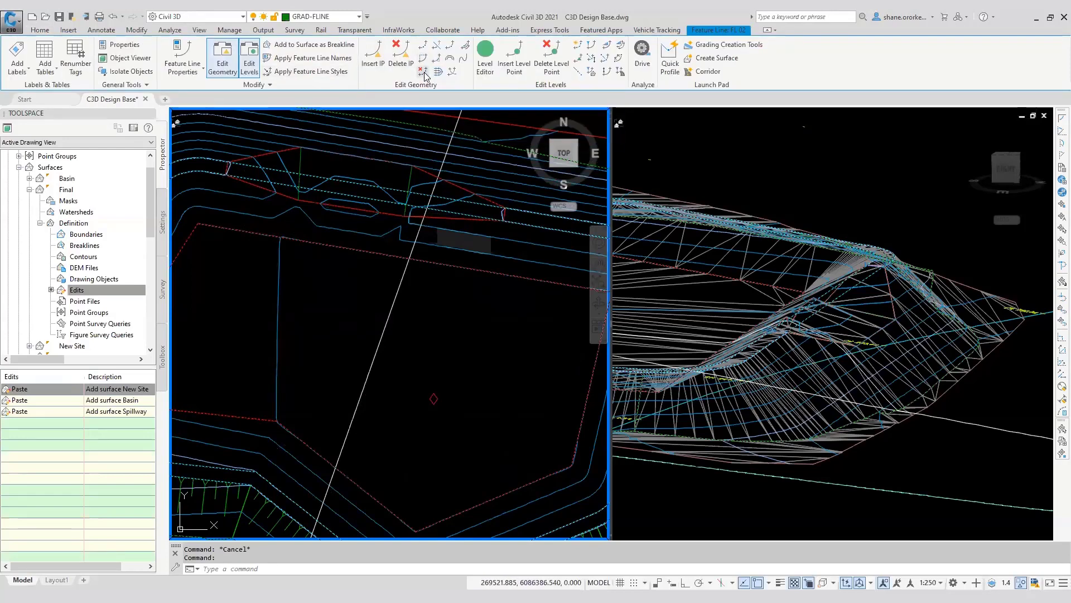
{"action": "left_click", "coordinate": [325, 207]}
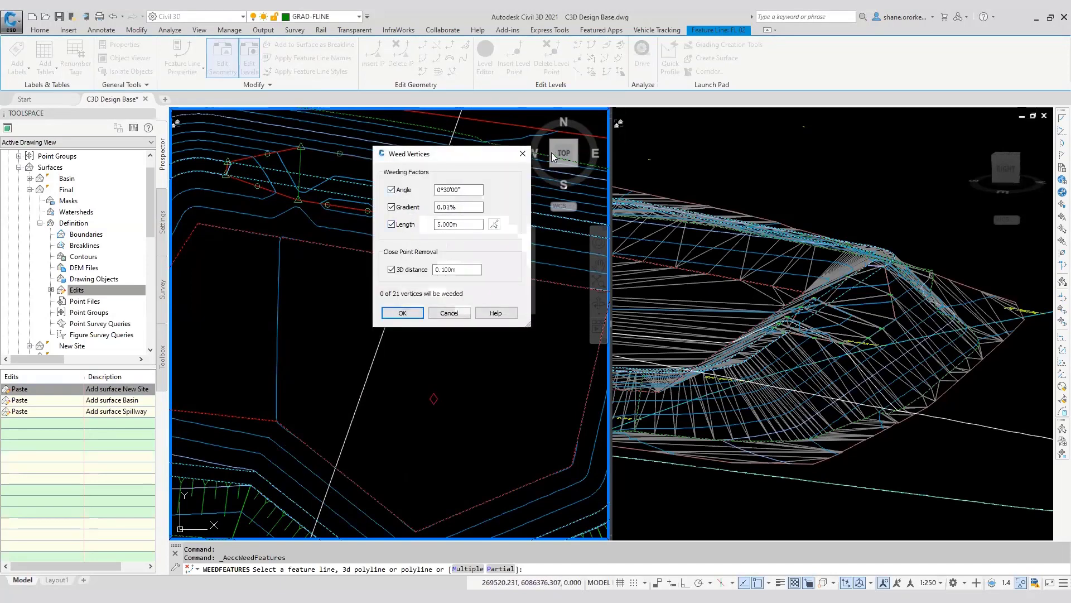
{"action": "left_click_drag", "start_coordinate": [551, 156], "coordinate": [552, 149]}
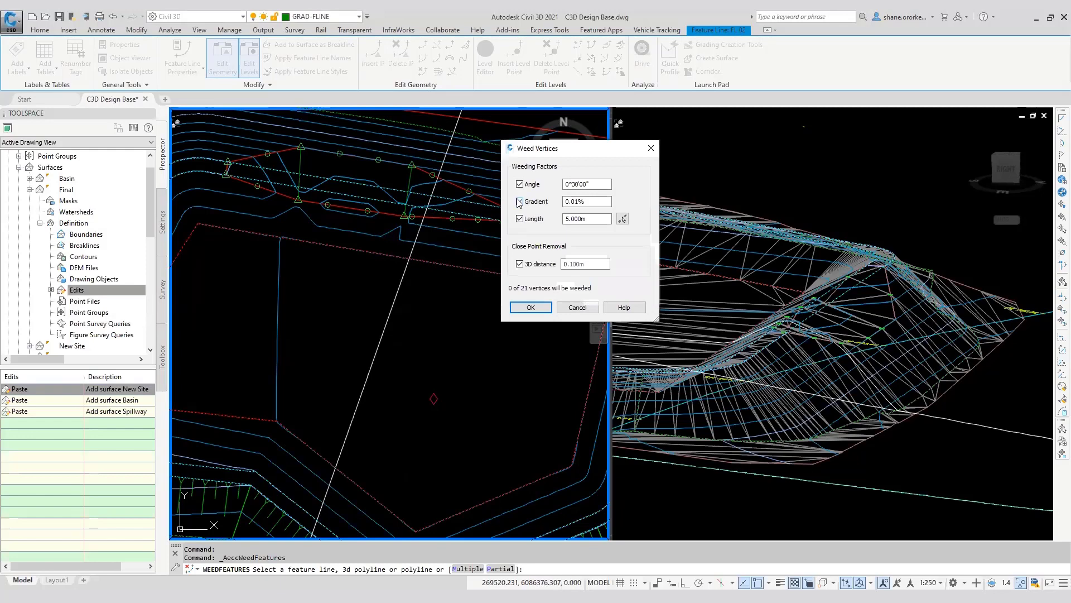
{"action": "left_click", "coordinate": [520, 202]}
{"action": "left_click", "coordinate": [521, 201]}
{"action": "left_click", "coordinate": [520, 184]}
{"action": "left_click_drag", "start_coordinate": [593, 203], "coordinate": [558, 205]}
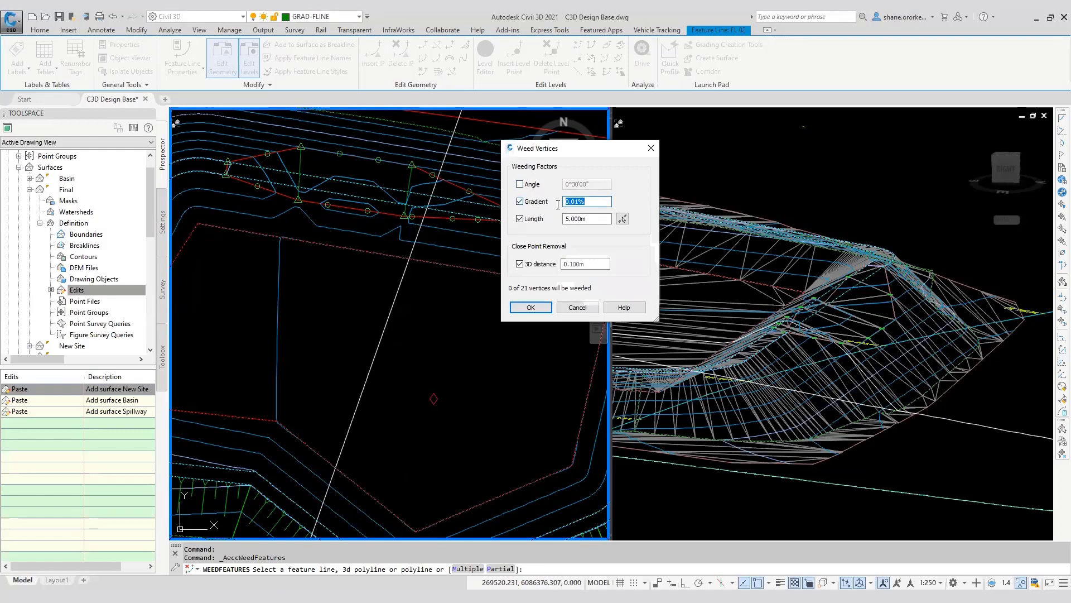
{"action": "left_click", "coordinate": [594, 218]}
Try the Gradient and Length weeding factors off and on for the spillway outline, and cancel Weed Vertices
{"action": "left_click", "coordinate": [520, 202]}
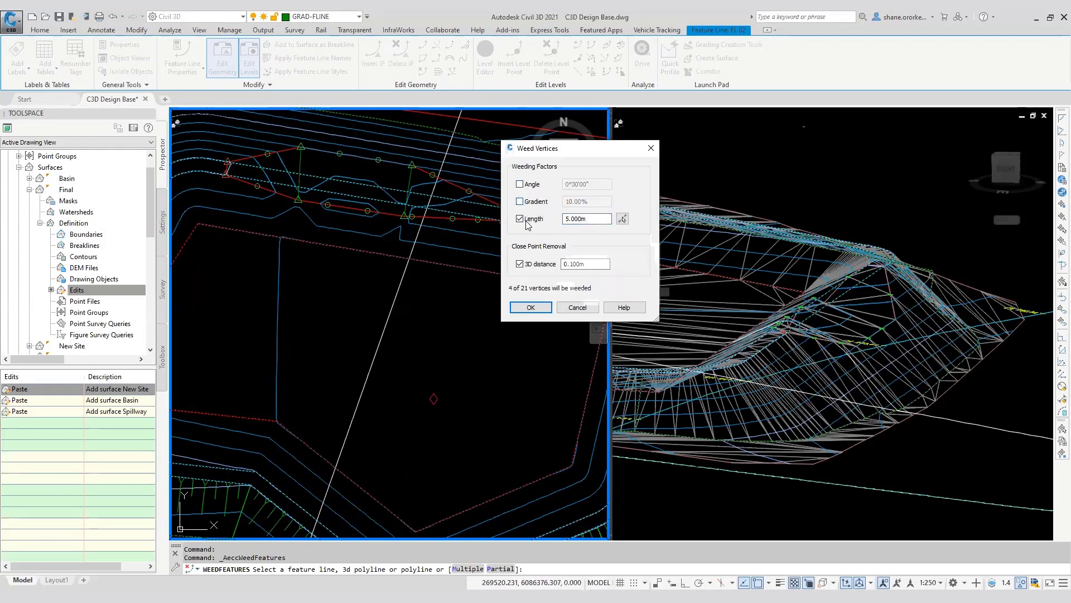
{"action": "left_click", "coordinate": [520, 219]}
{"action": "left_click", "coordinate": [520, 218]}
{"action": "left_click", "coordinate": [520, 202]}
{"action": "left_click", "coordinate": [575, 307]}
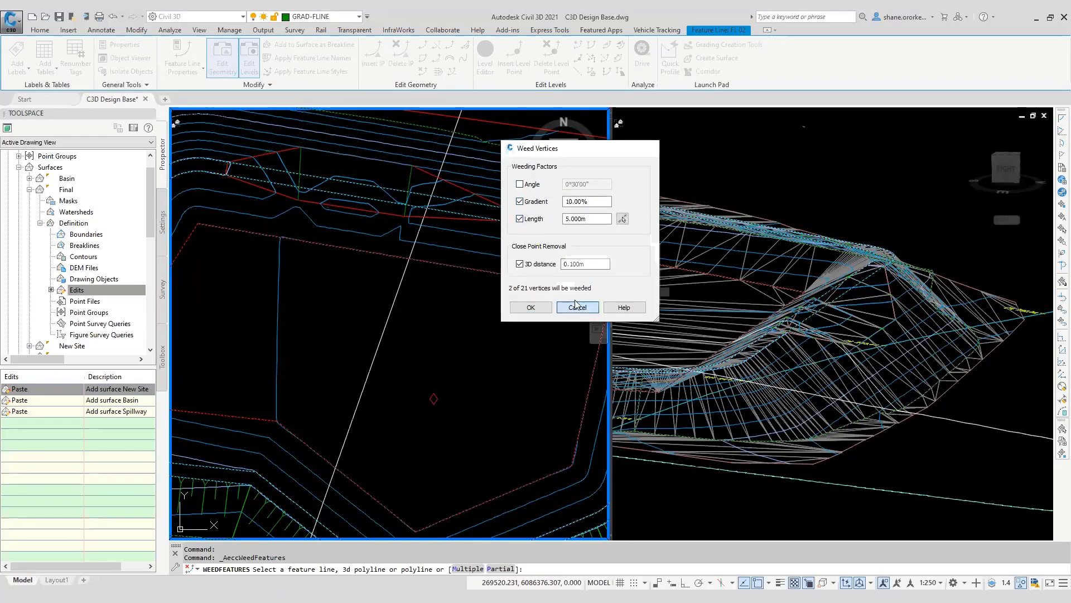
{"action": "key", "text": "Escape"}
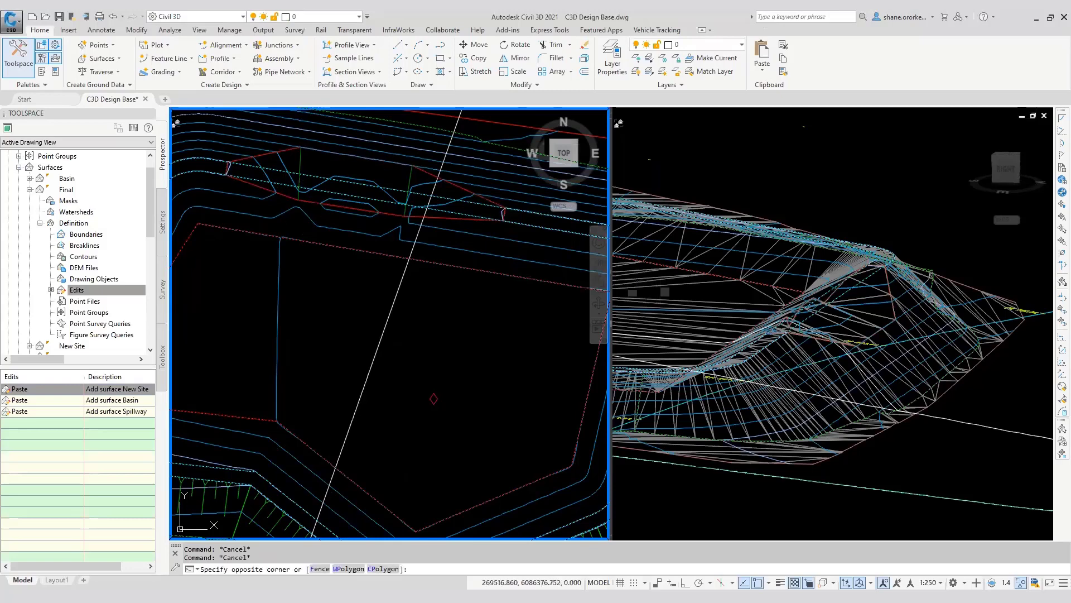
{"action": "key", "text": "Escape"}
{"action": "key", "text": "Escape"}
{"action": "key", "text": "Escape"}
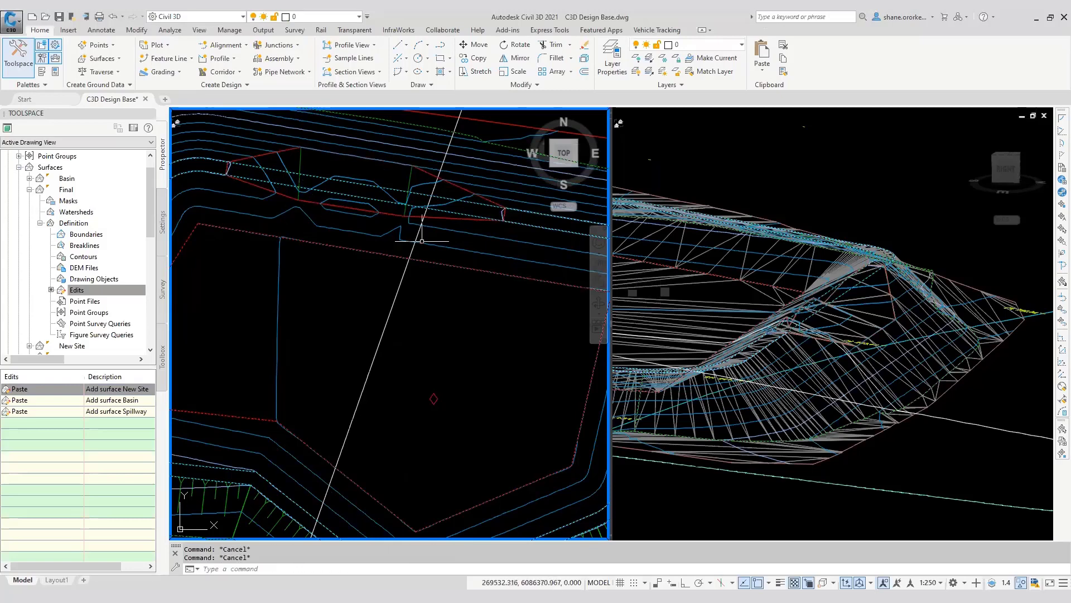
Draw a closed six-vertex polyline on the basin floor, just inside the red dashed base outline and roughly following its shape
{"action": "scroll", "coordinate": [434, 219], "scroll_direction": "down", "scroll_amount": 2}
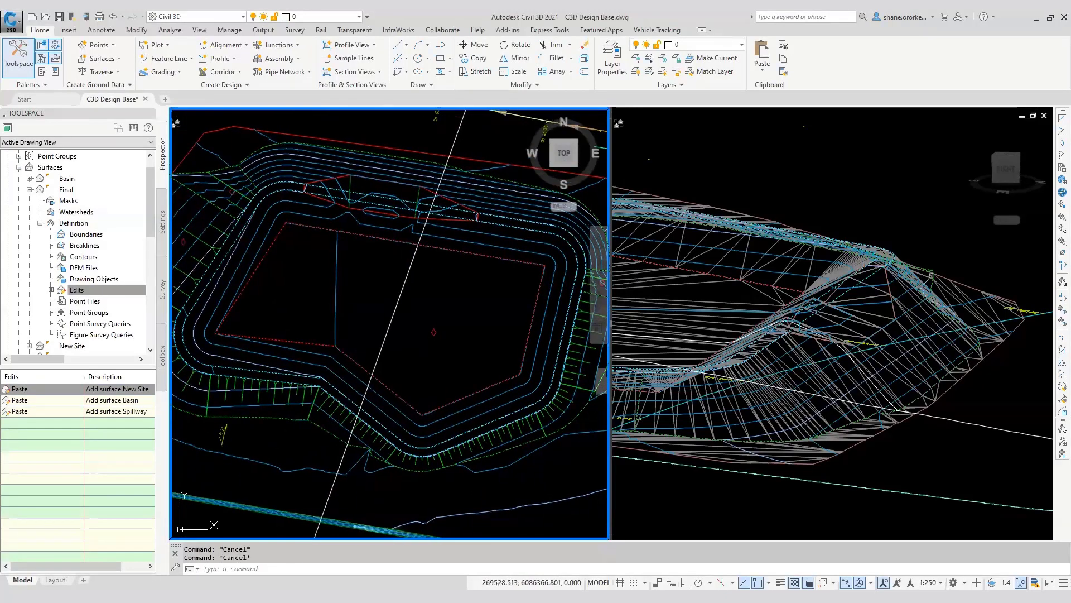
{"action": "type", "text": "pl"}
{"action": "key", "text": "Return"}
{"action": "left_click", "coordinate": [527, 274]}
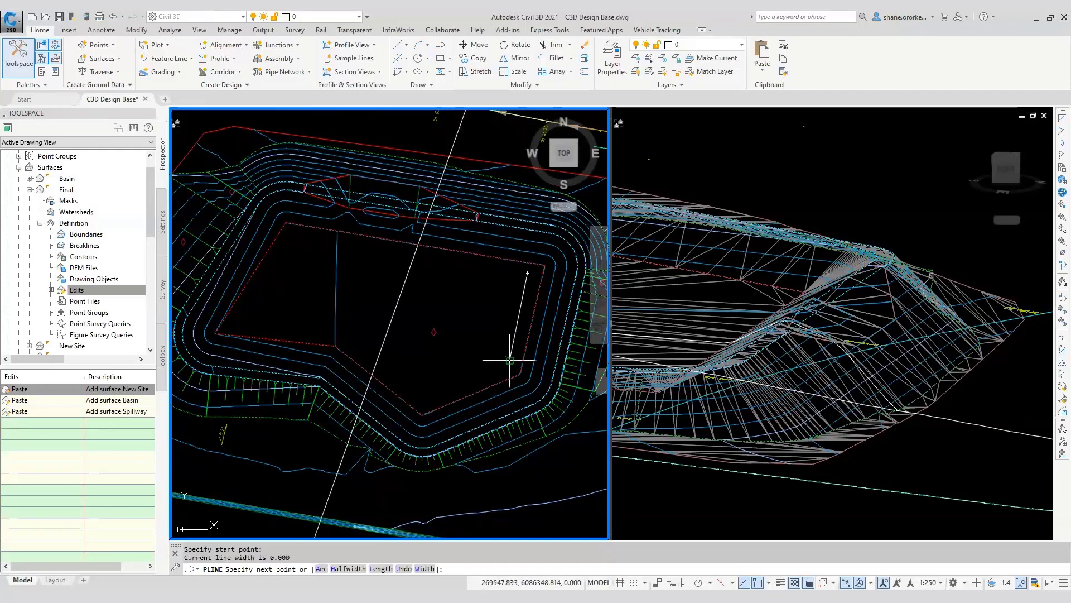
{"action": "left_click", "coordinate": [510, 360]}
{"action": "left_click", "coordinate": [436, 399]}
{"action": "left_click", "coordinate": [351, 337]}
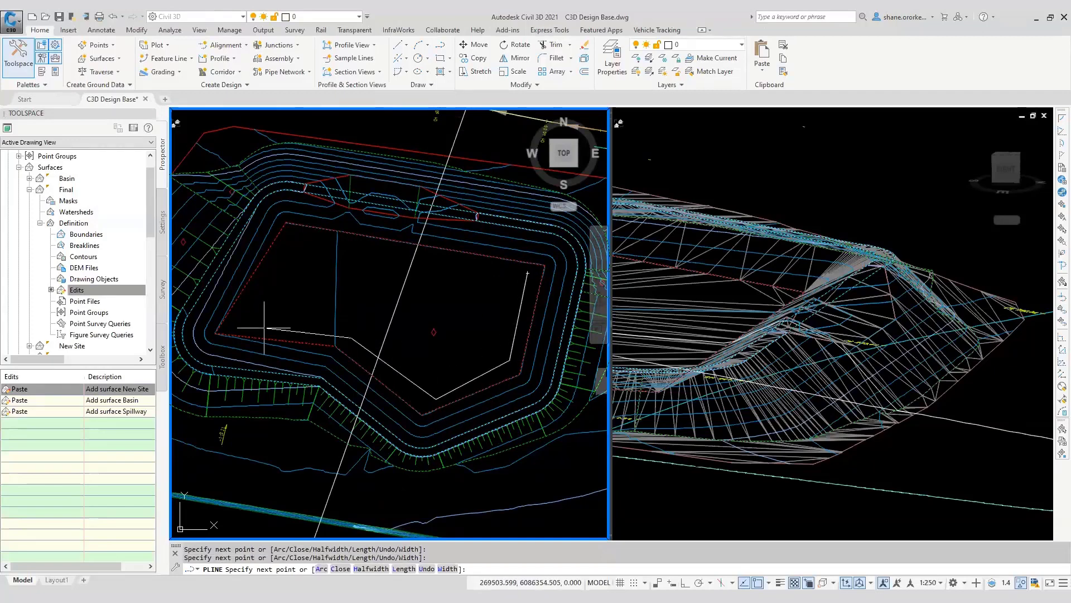
{"action": "left_click", "coordinate": [249, 328]}
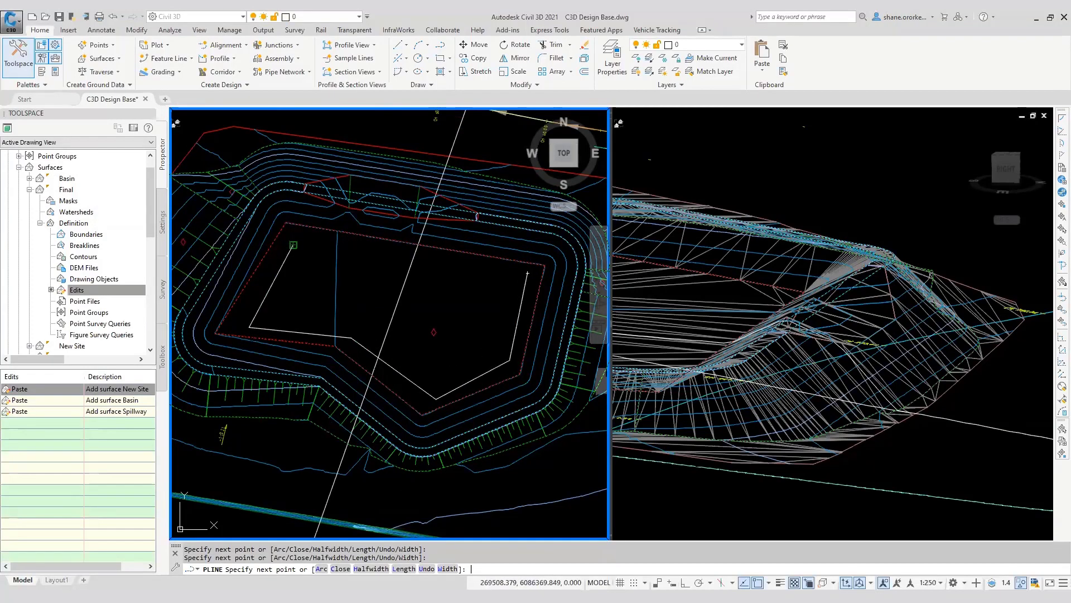
{"action": "type", "text": "cl"}
{"action": "key", "text": "Return"}
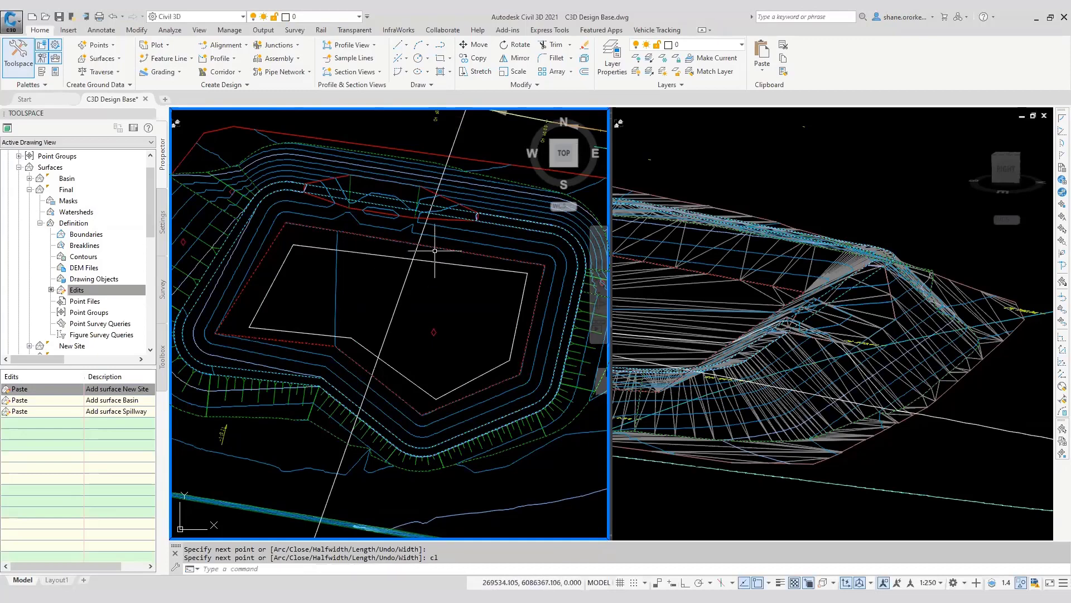
Fillet all corners of the closed polyline on the basin floor with a radius of 1
{"action": "key", "text": "Escape"}
{"action": "left_click", "coordinate": [410, 258]}
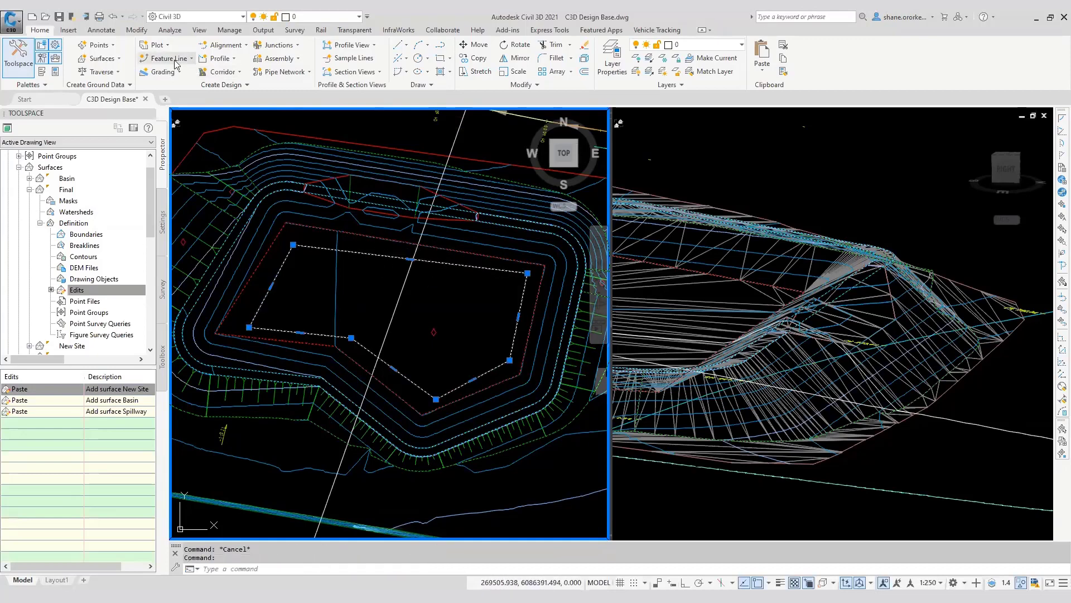
{"action": "type", "text": "f"}
{"action": "key", "text": "Return"}
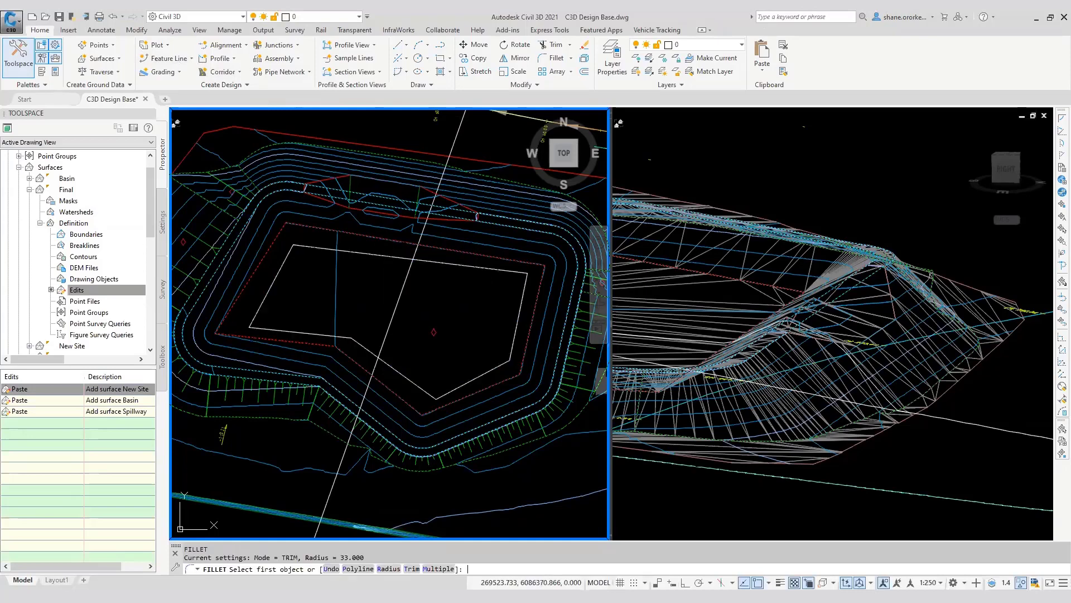
{"action": "type", "text": "r"}
{"action": "key", "text": "Return"}
{"action": "type", "text": "1"}
{"action": "key", "text": "Return"}
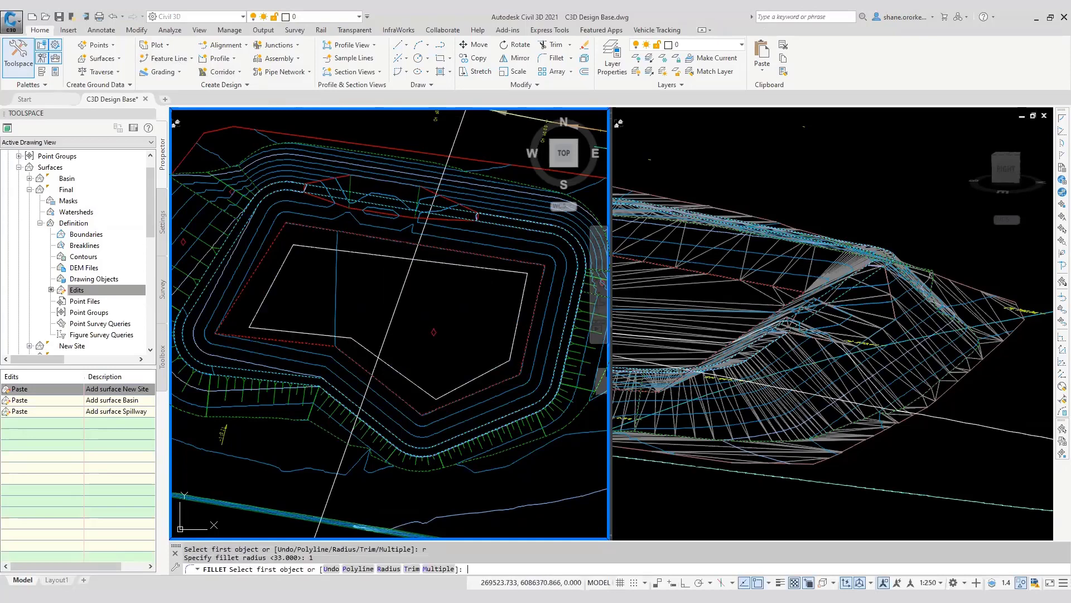
{"action": "type", "text": "p"}
{"action": "key", "text": "Return"}
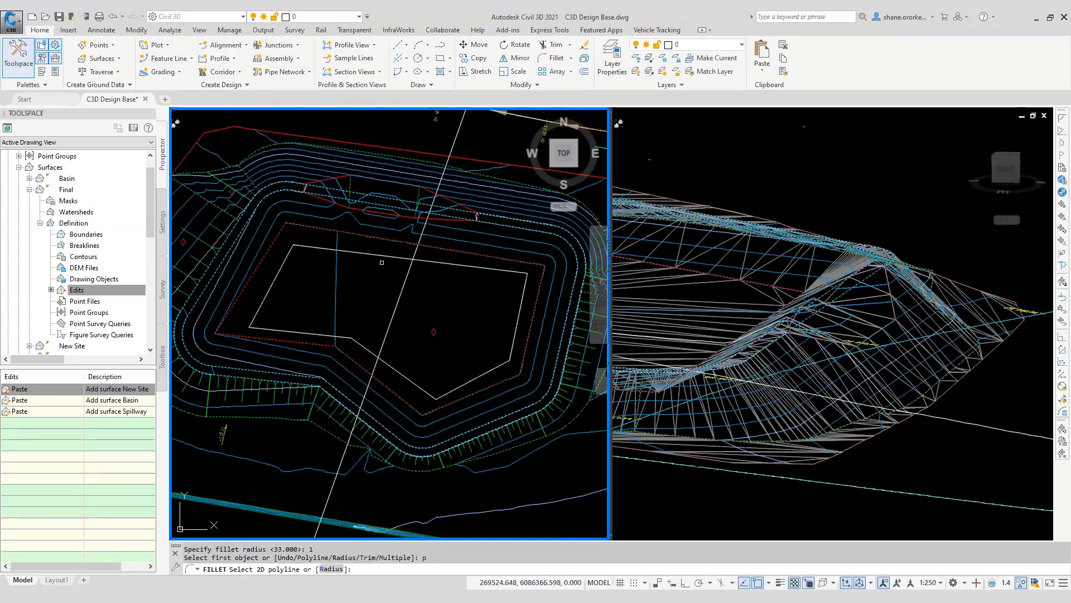
{"action": "left_click", "coordinate": [368, 254]}
{"action": "key", "text": "Escape"}
{"action": "key", "text": "Escape"}
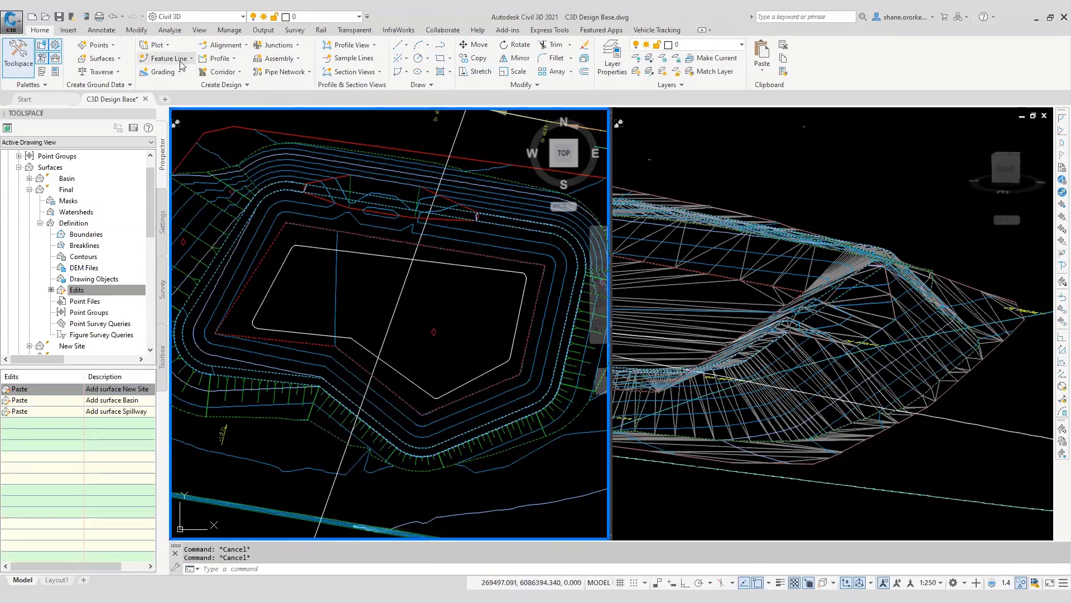
Start creating a feature line from the filleted polyline and assign it to a new site named water
{"action": "scroll", "coordinate": [275, 218], "scroll_direction": "up", "scroll_amount": 4}
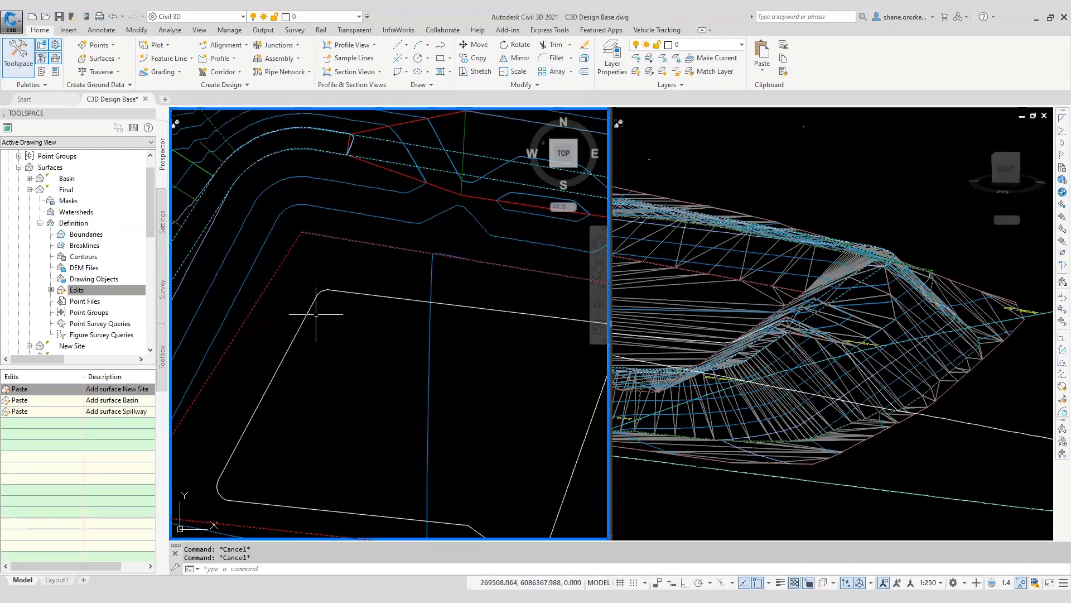
{"action": "scroll", "coordinate": [310, 311], "scroll_direction": "down", "scroll_amount": 3}
{"action": "left_click", "coordinate": [169, 58]}
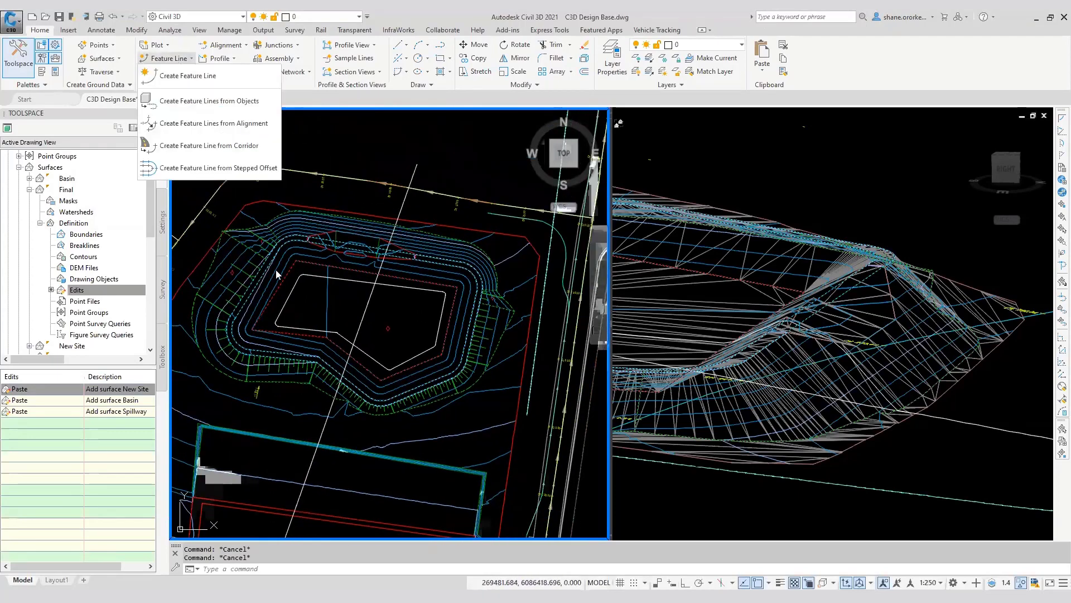
{"action": "left_click", "coordinate": [209, 101]}
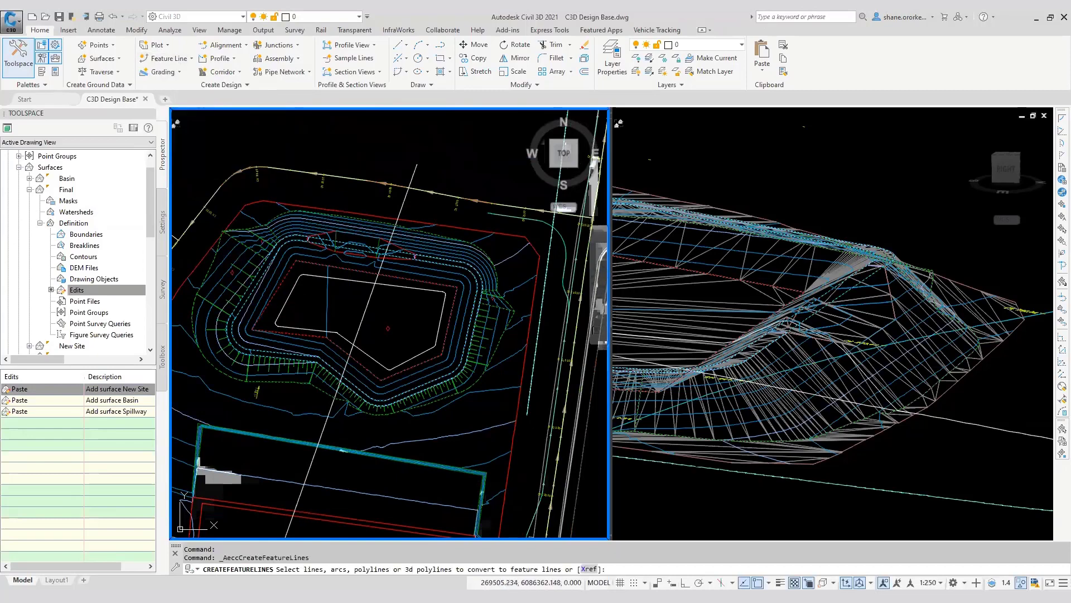
{"action": "left_click", "coordinate": [301, 285]}
{"action": "key", "text": "Return"}
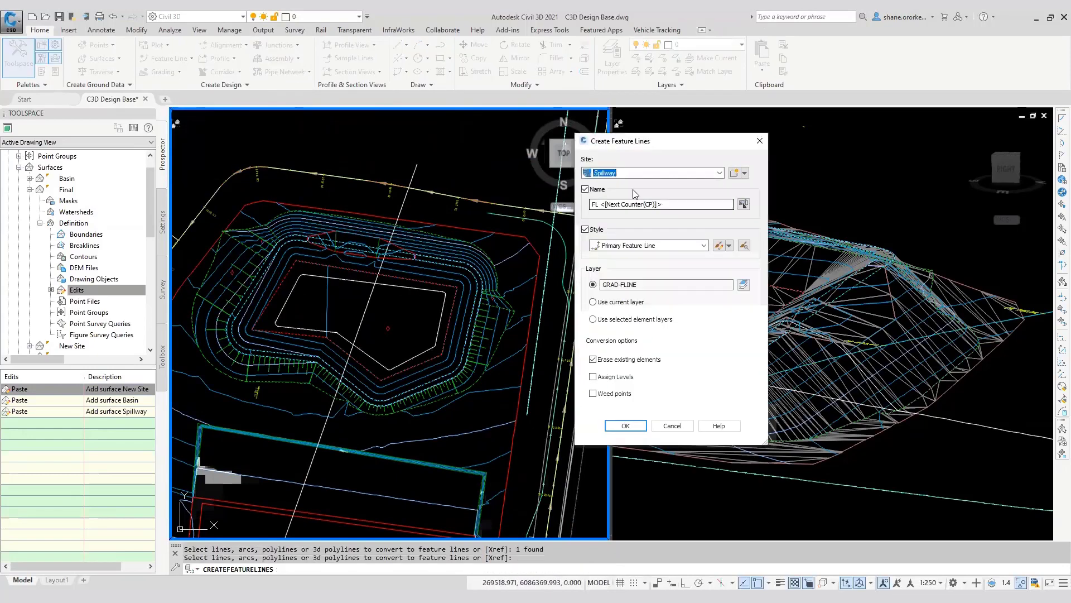
{"action": "left_click", "coordinate": [733, 172]}
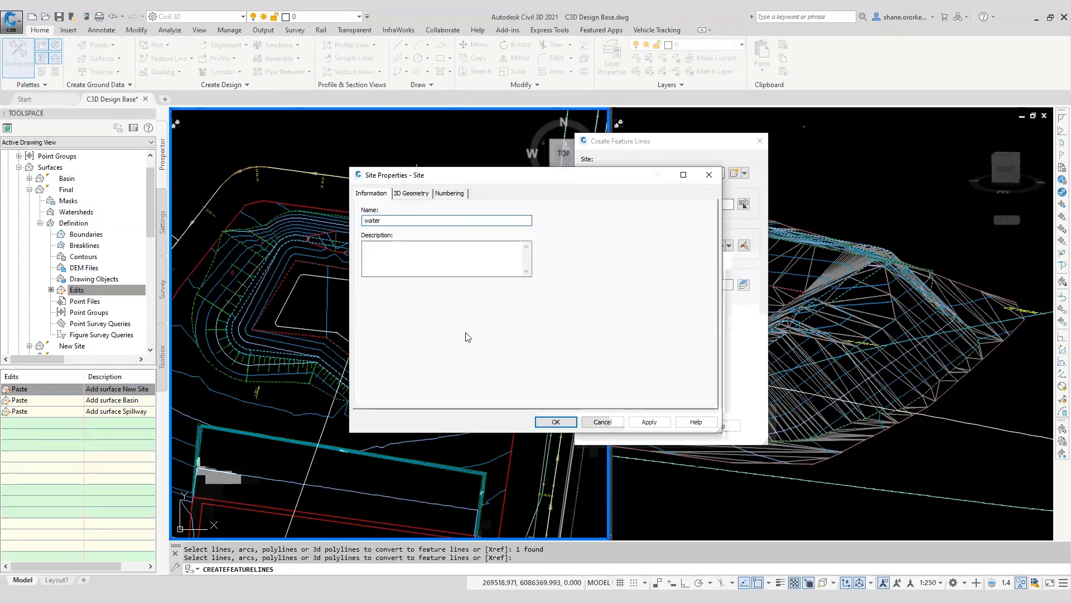
{"action": "left_click", "coordinate": [552, 422]}
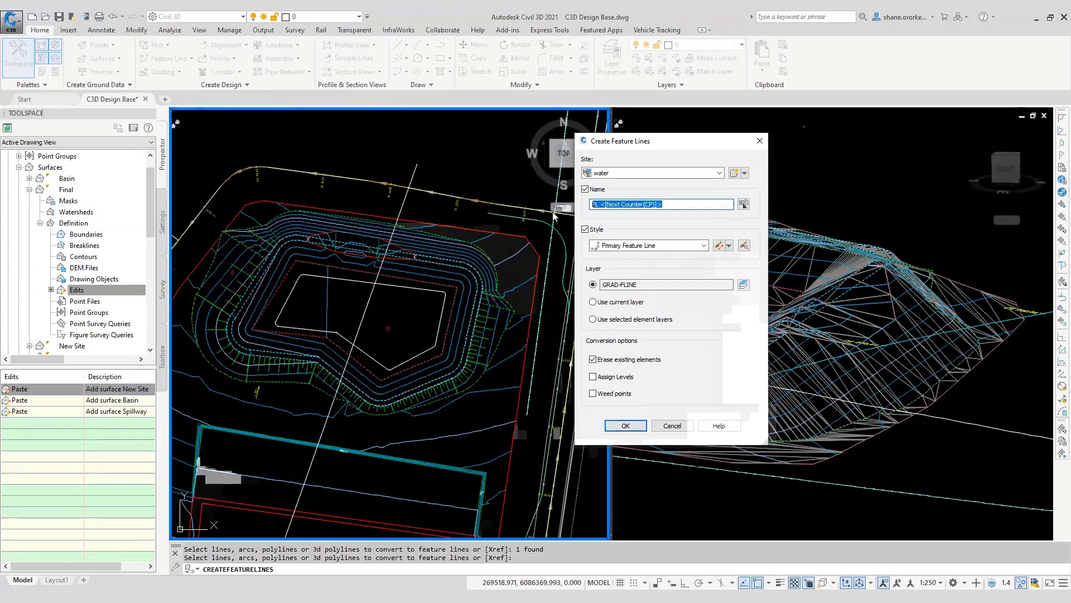
Name the feature line water, assign it a constant level of 33, and create it
{"action": "type", "text": "water"}
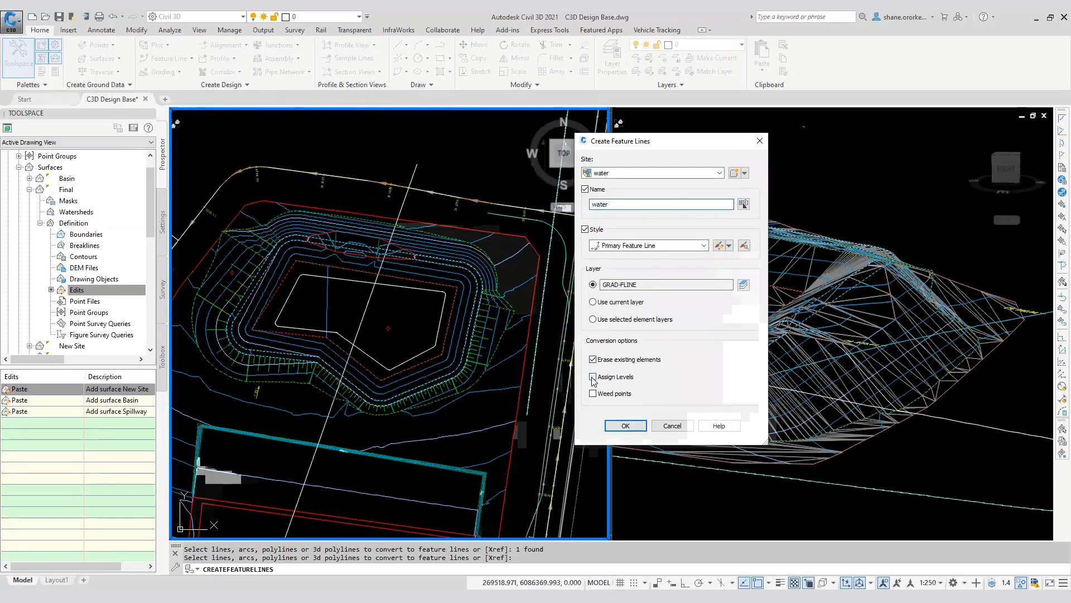
{"action": "left_click", "coordinate": [593, 378]}
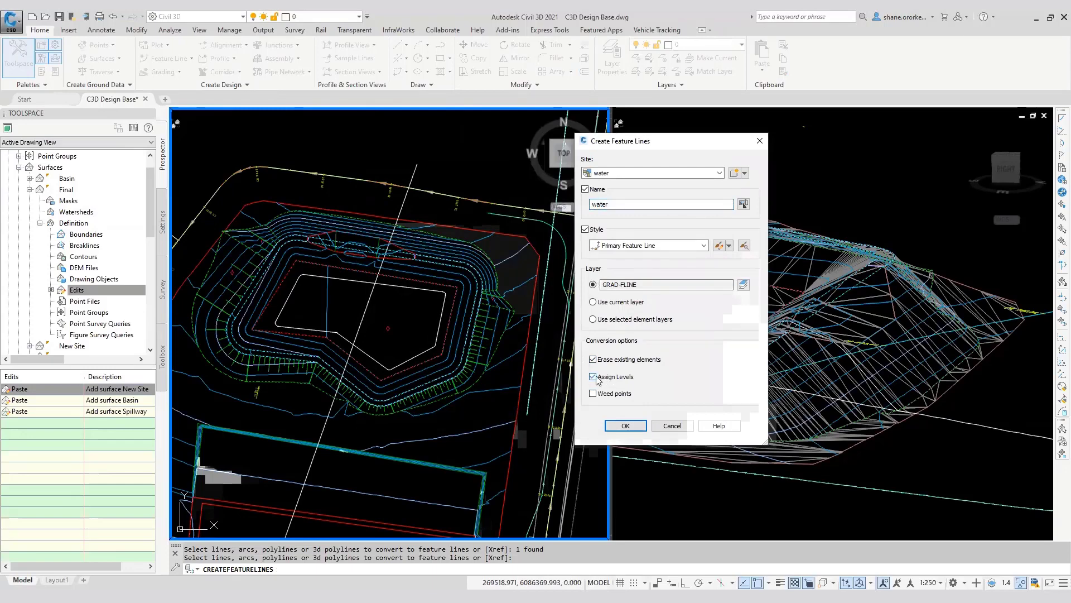
{"action": "left_click", "coordinate": [624, 426]}
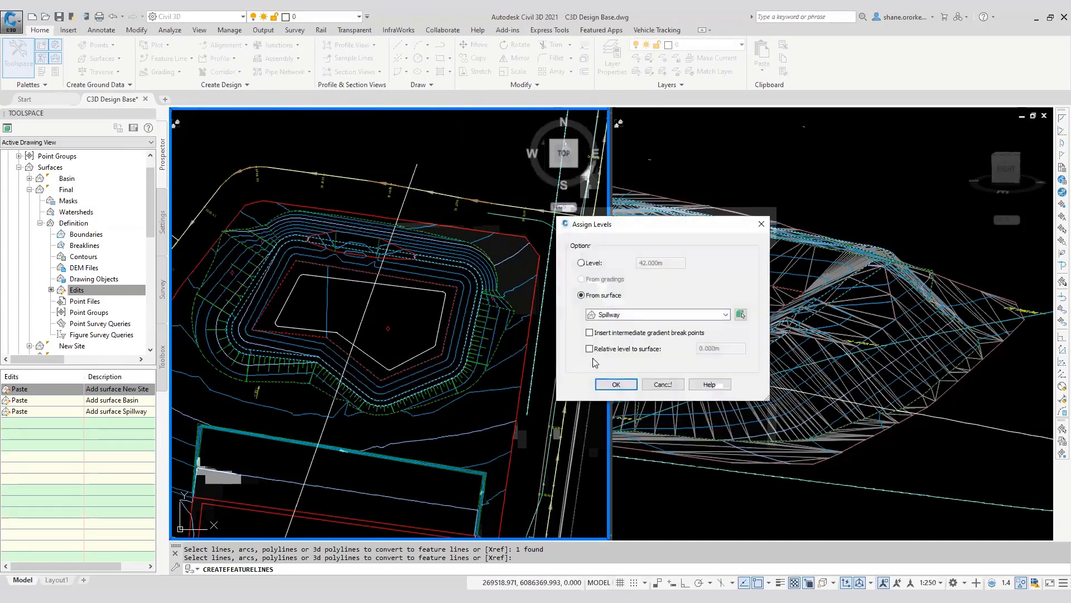
{"action": "left_click", "coordinate": [583, 263]}
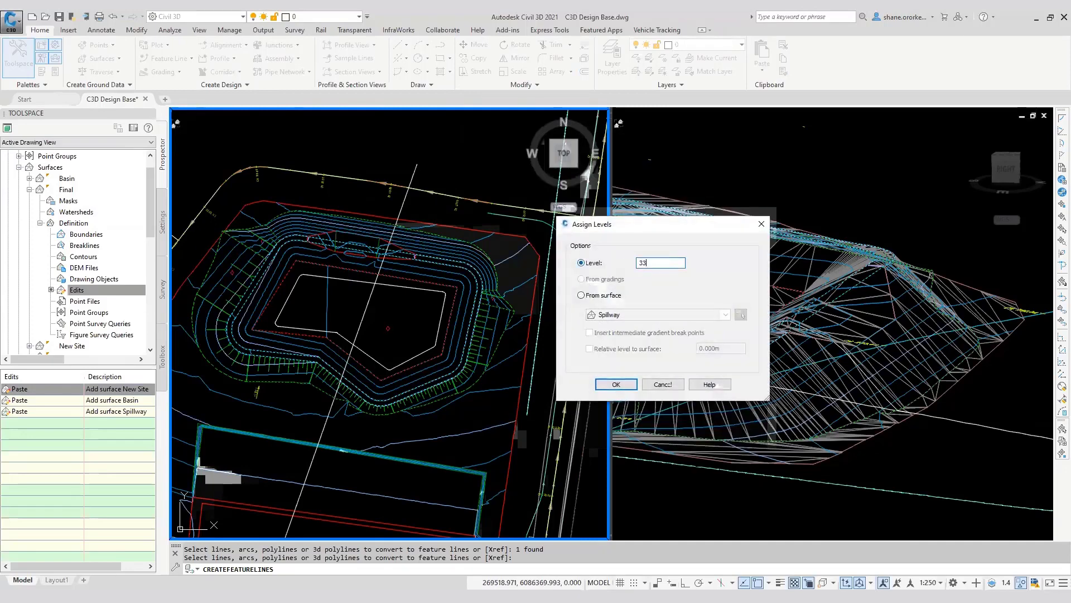
{"action": "left_click", "coordinate": [616, 384]}
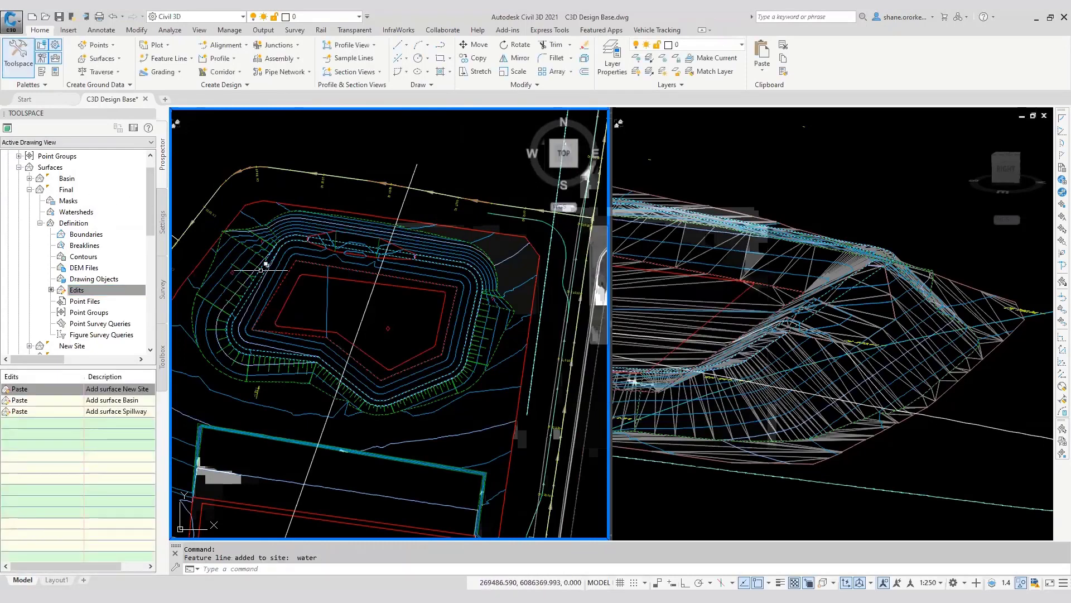
Open the Grading Creation Tools and choose the water site for the grading group
{"action": "left_click", "coordinate": [290, 294]}
{"action": "key", "text": "Escape"}
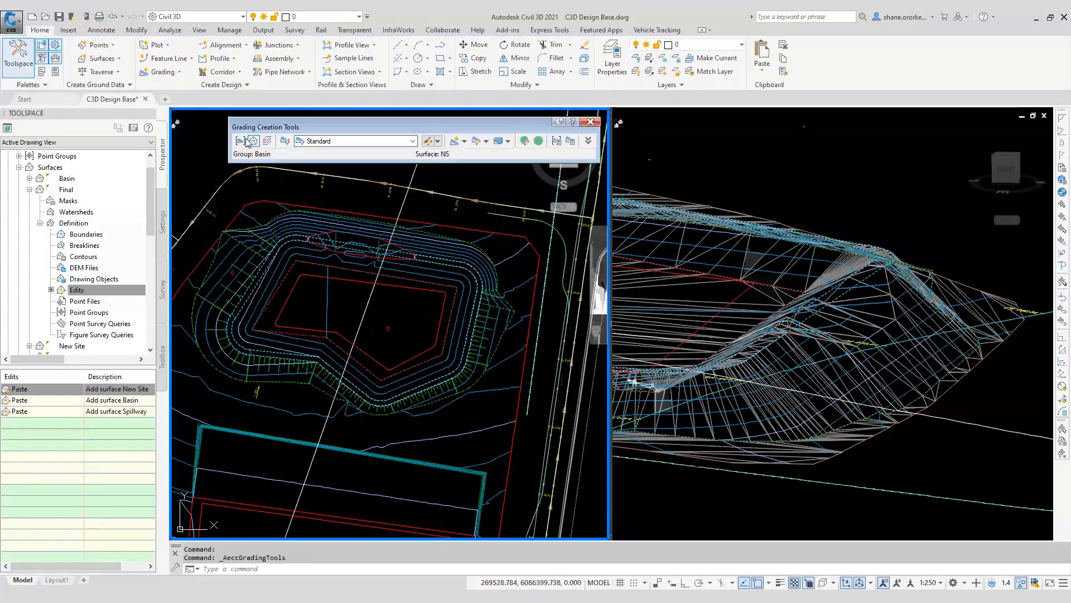
{"action": "left_click", "coordinate": [240, 140]}
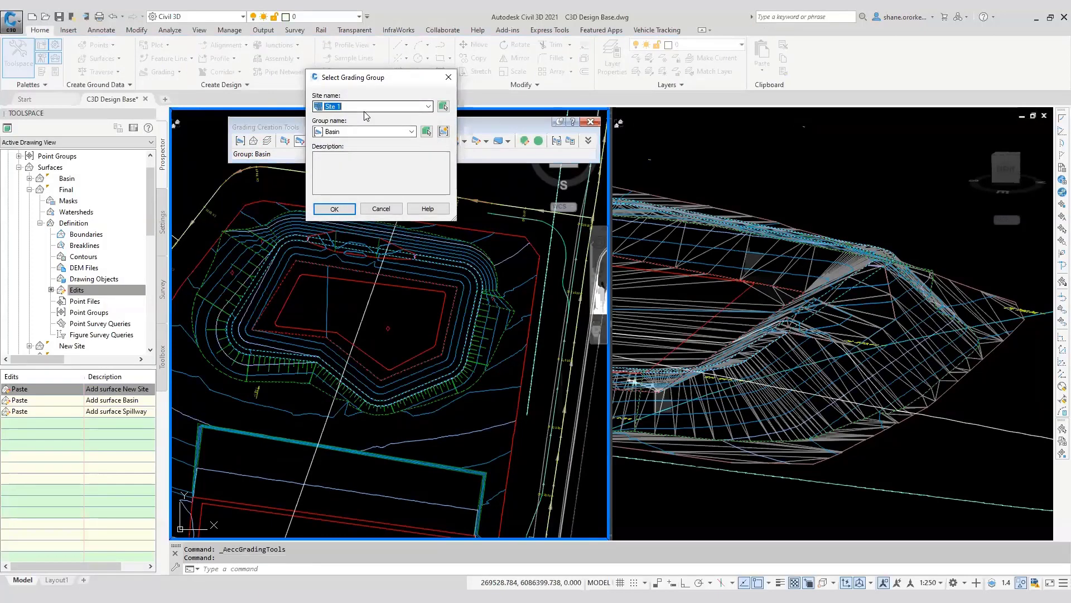
{"action": "left_click", "coordinate": [428, 106]}
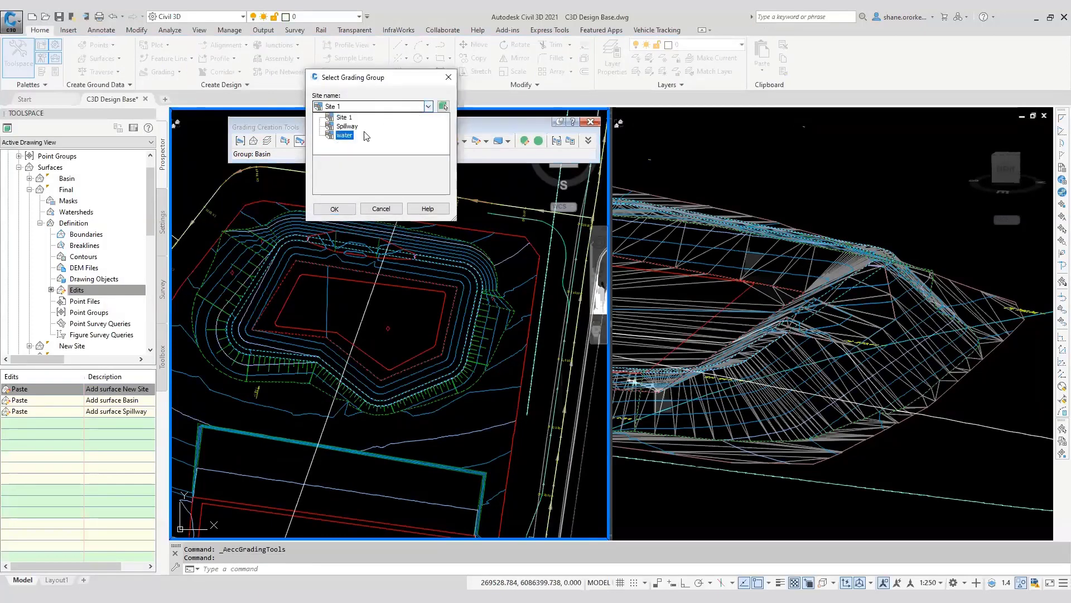
{"action": "left_click", "coordinate": [352, 133]}
{"action": "left_click", "coordinate": [352, 131]}
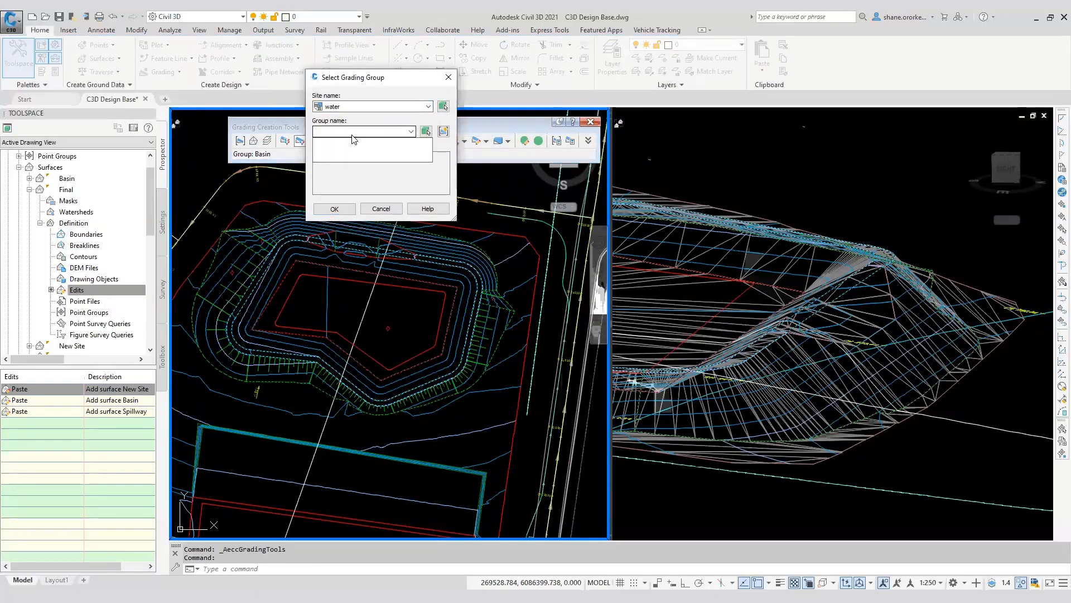
Define a new grading group named water with automatic surface creation in the Contours - Existing 1m & Triangles style
{"action": "left_click", "coordinate": [446, 156]}
{"action": "left_click", "coordinate": [425, 131]}
{"action": "type", "text": "wat"}
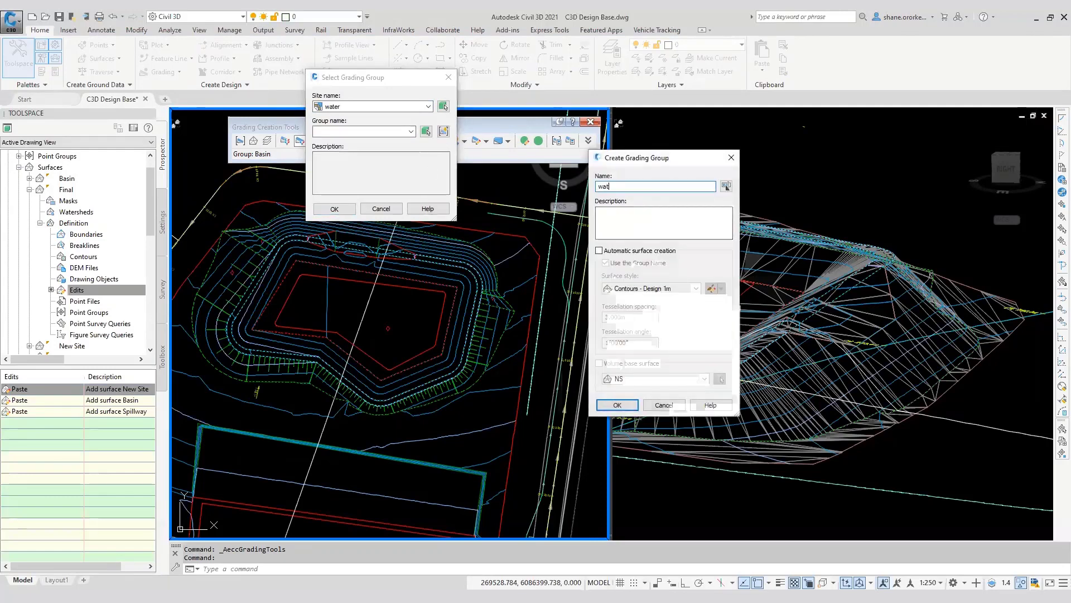
{"action": "type", "text": "er"}
{"action": "left_click", "coordinate": [598, 251]}
{"action": "left_click", "coordinate": [687, 288]}
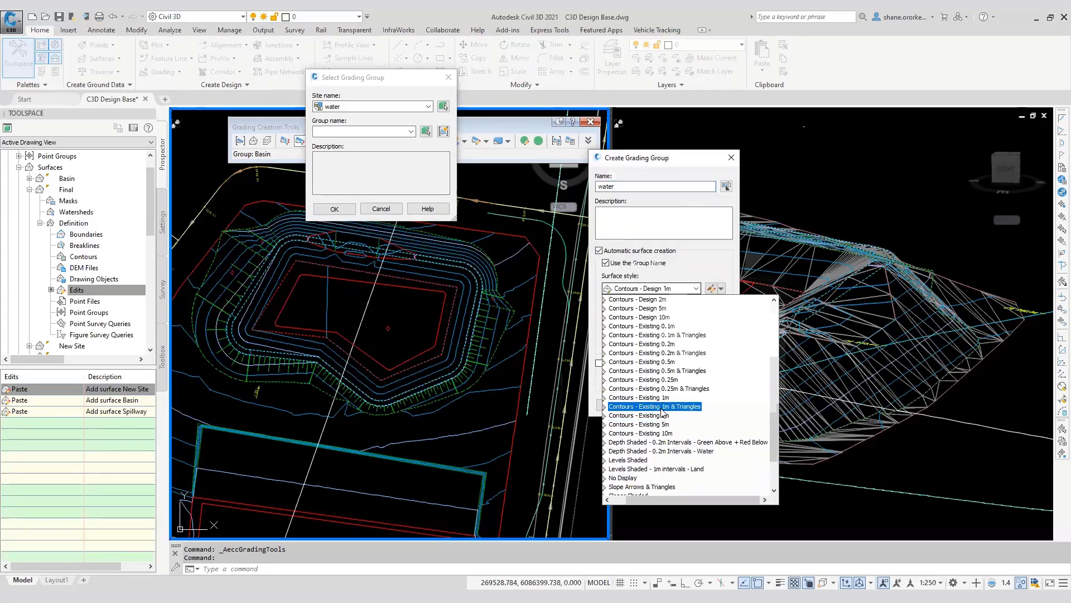
{"action": "left_click", "coordinate": [661, 408]}
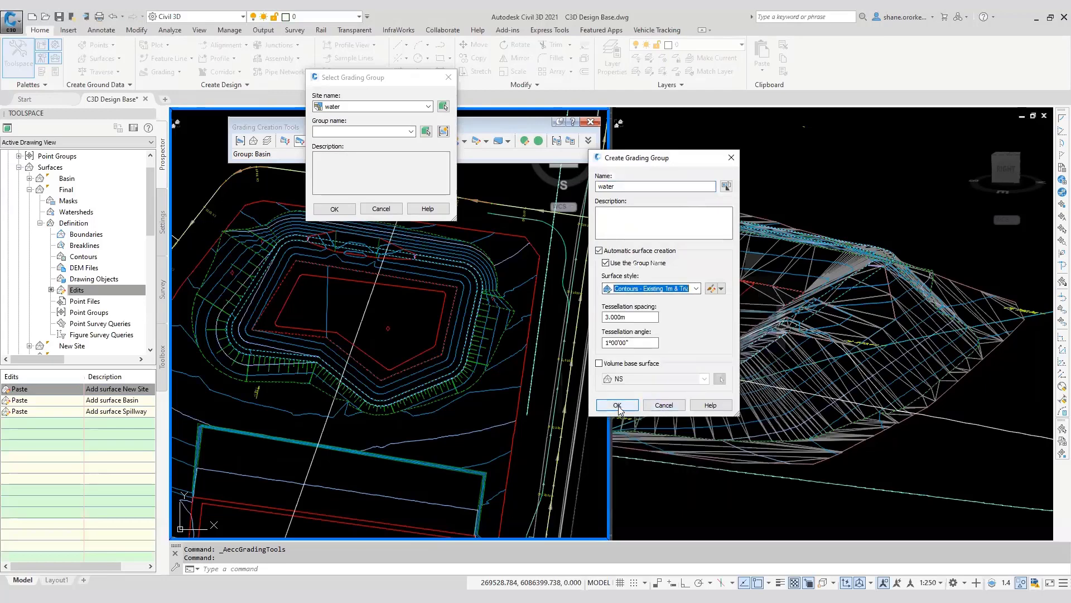
Set Basin as the group's volume base surface, then create the water grading group and its water surface
{"action": "left_click", "coordinate": [599, 364]}
{"action": "left_click", "coordinate": [704, 379]}
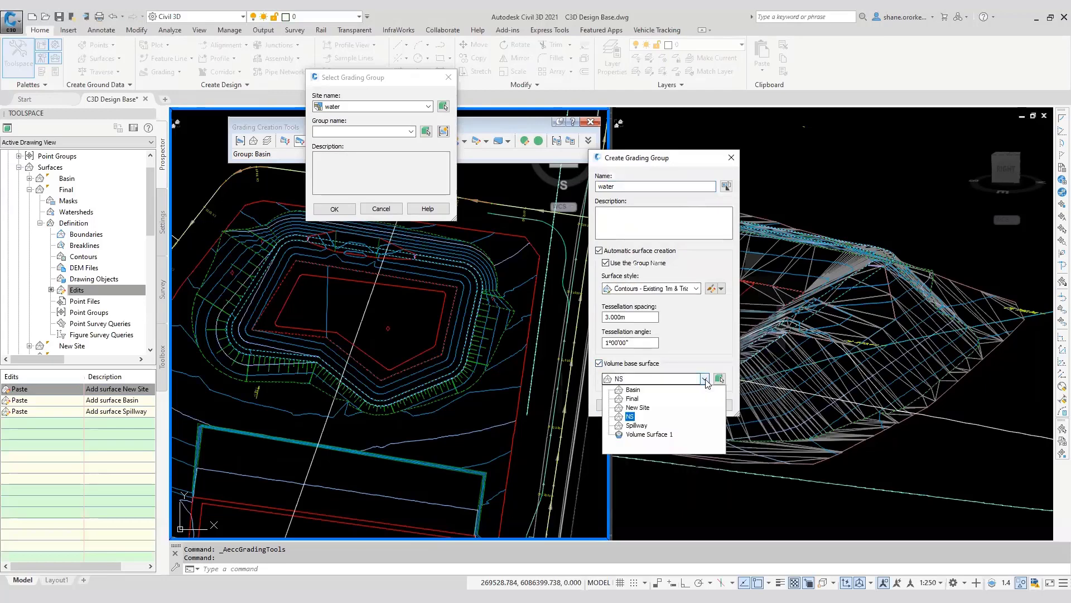
{"action": "left_click", "coordinate": [632, 389]}
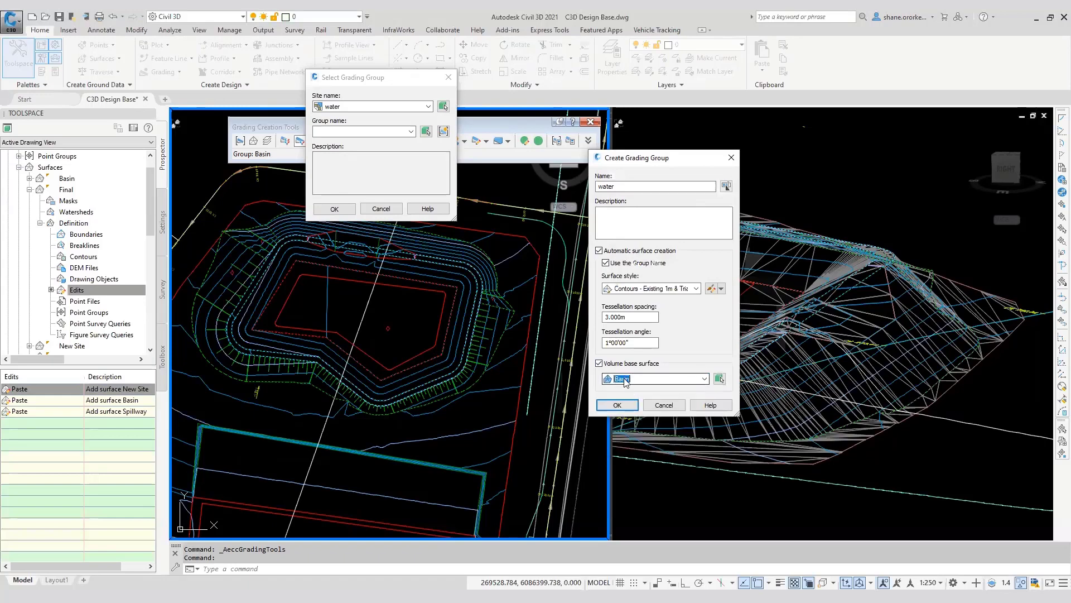
{"action": "left_click", "coordinate": [617, 406]}
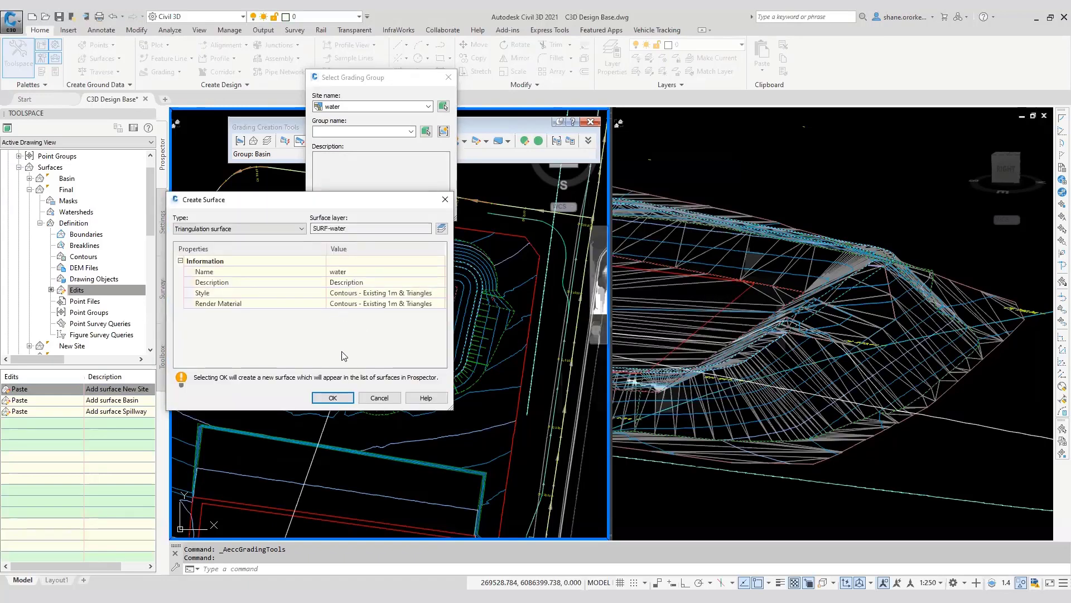
{"action": "left_click", "coordinate": [332, 397]}
{"action": "left_click", "coordinate": [334, 209]}
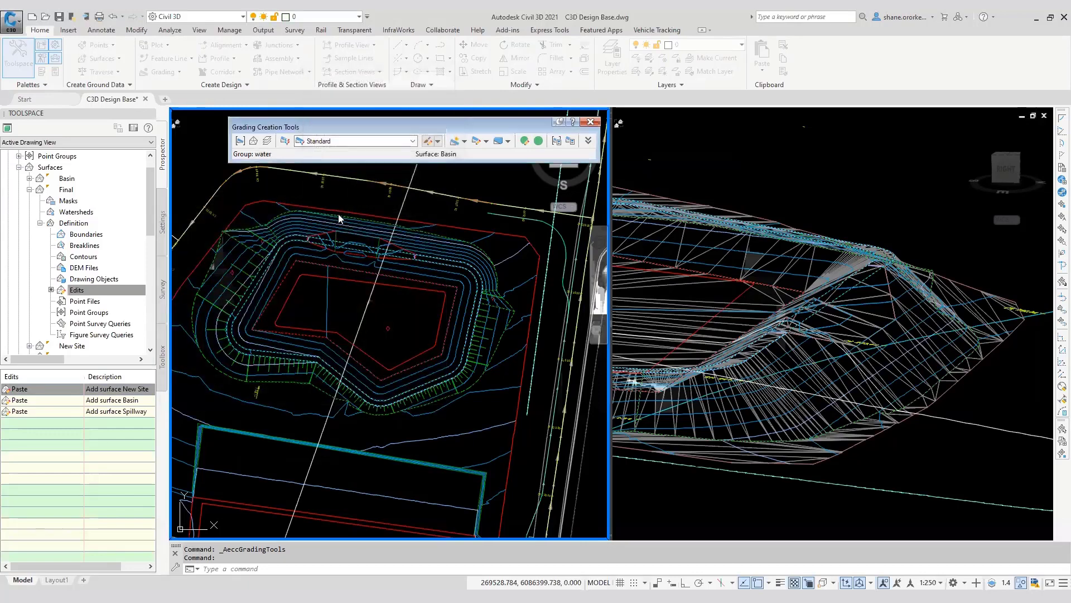
{"action": "left_click", "coordinate": [455, 141]}
{"action": "left_click", "coordinate": [397, 279]}
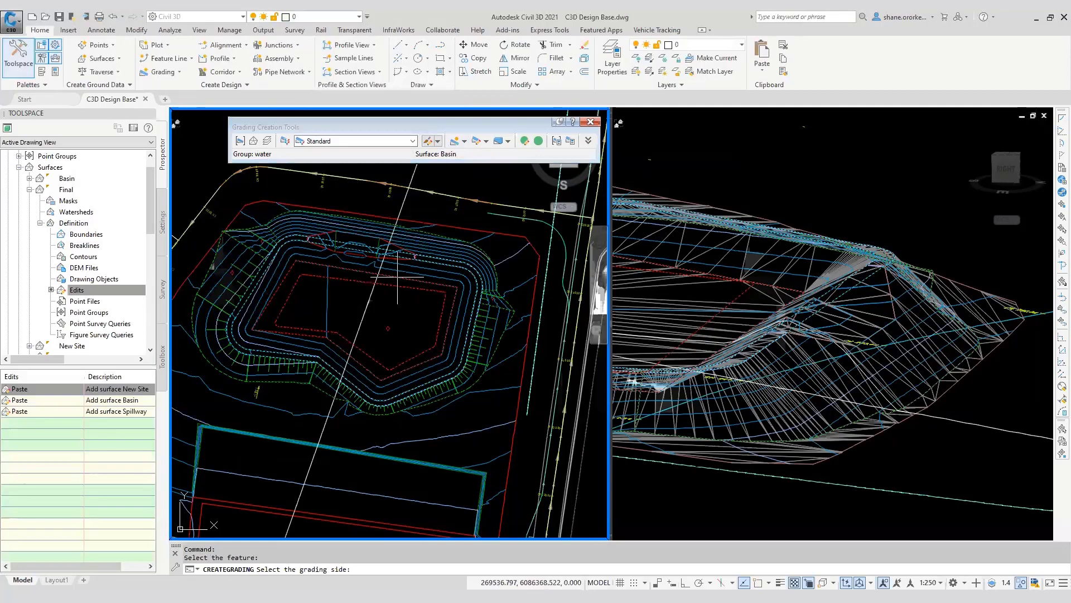
{"action": "left_click", "coordinate": [396, 274]}
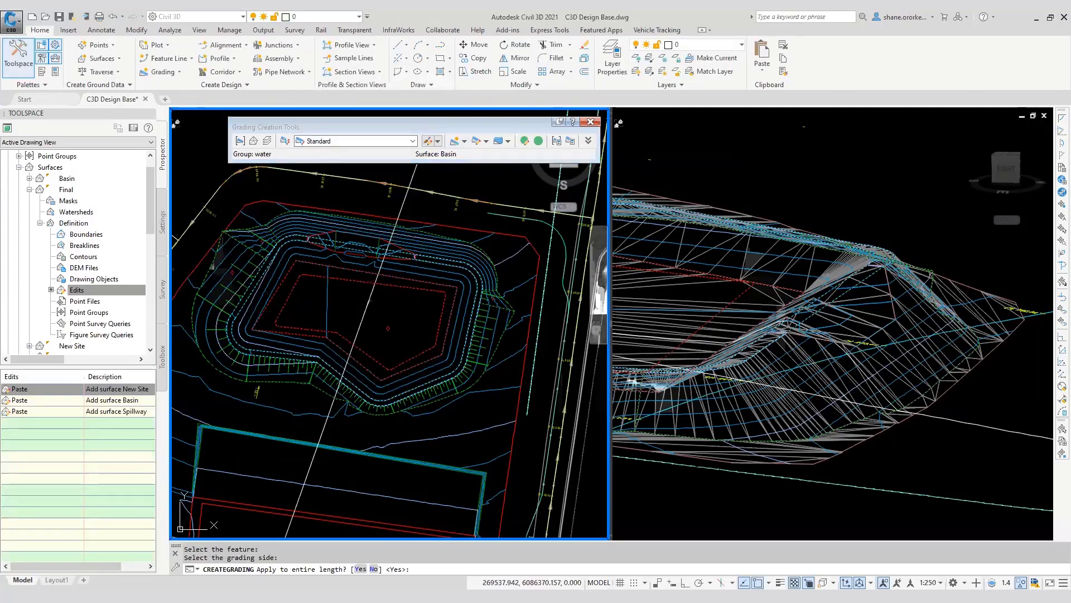
{"action": "key", "text": "Escape"}
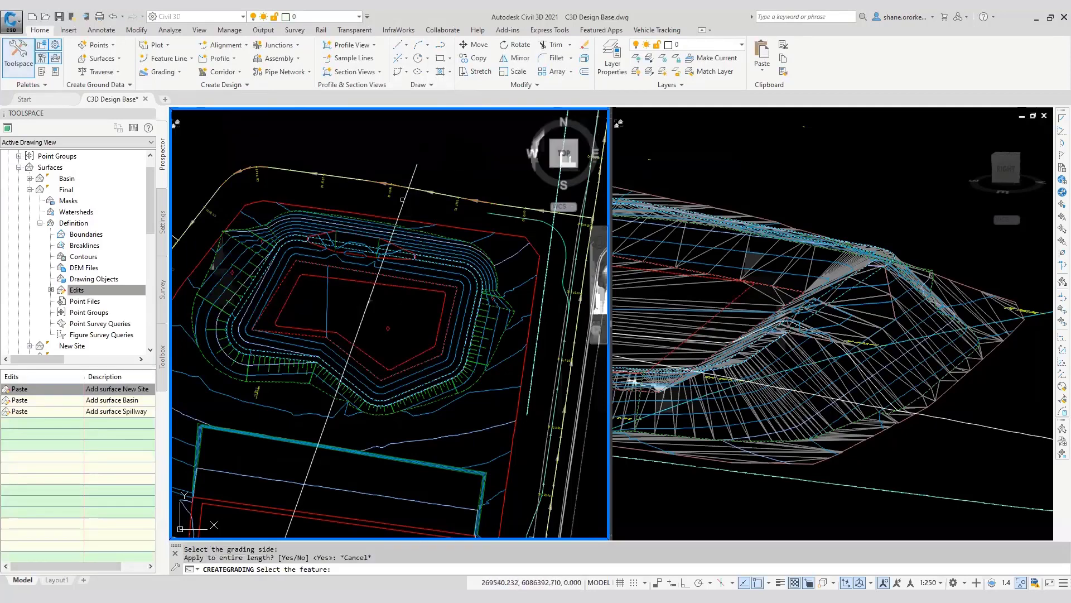
Reopen the Grading Creation Tools and set the grading criteria to Surface by Slope (Fill First)
{"action": "left_click", "coordinate": [163, 72]}
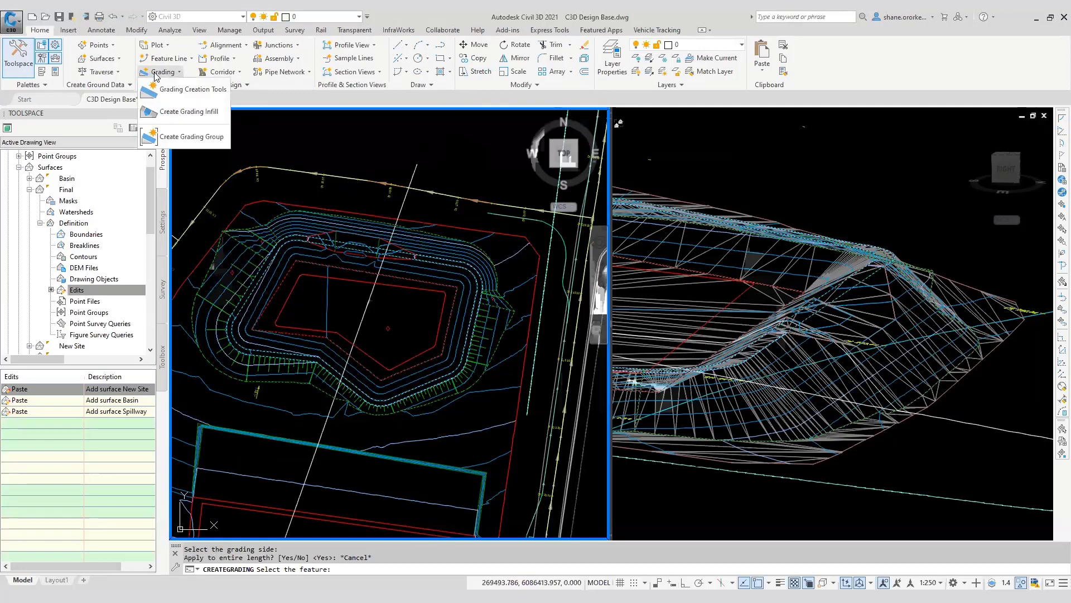
{"action": "left_click", "coordinate": [193, 89]}
{"action": "left_click", "coordinate": [413, 141]}
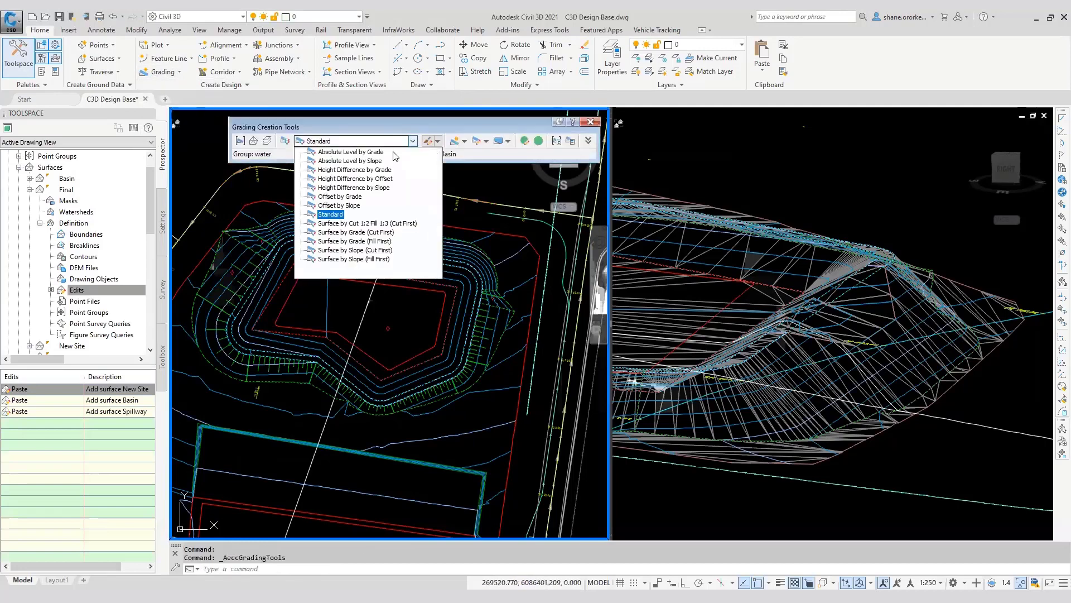
{"action": "left_click", "coordinate": [361, 260]}
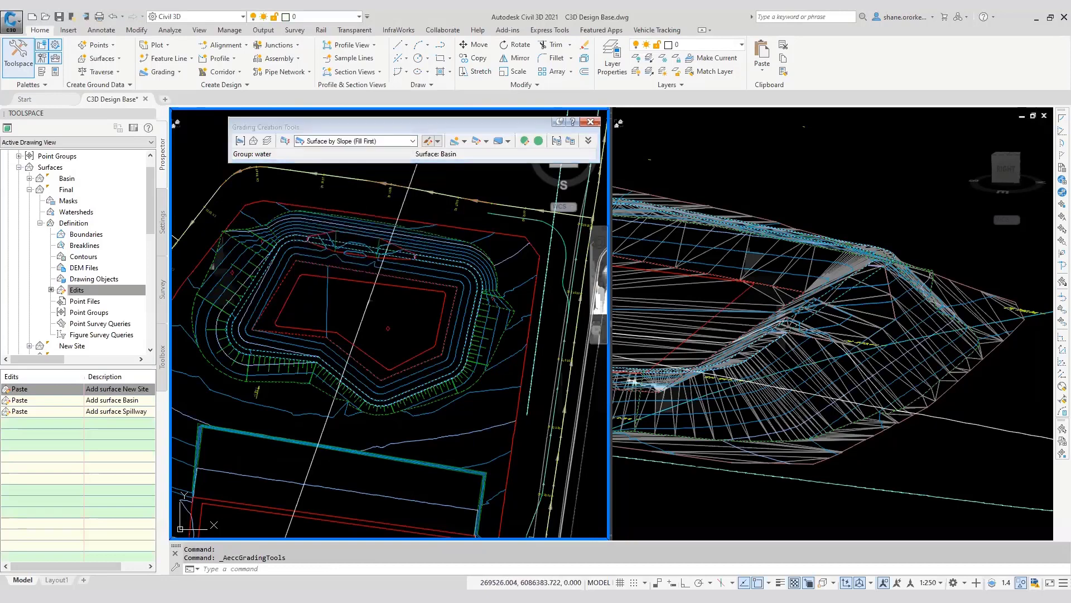
Grade the entire length of the water feature line to the Basin surface with cut and fill slopes of 1000
{"action": "left_click", "coordinate": [455, 141]}
{"action": "left_click", "coordinate": [422, 288]}
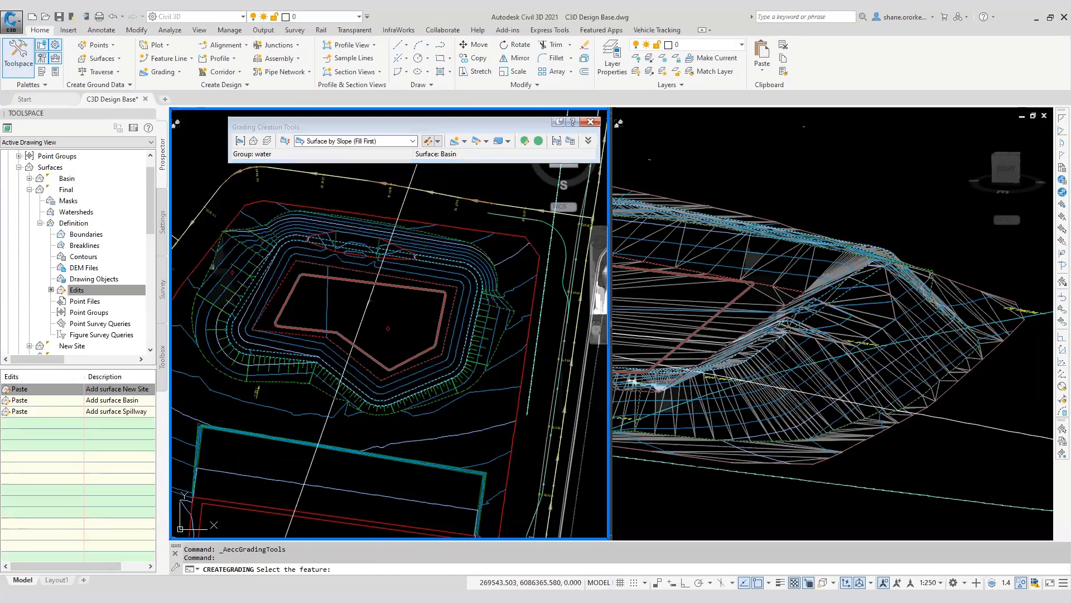
{"action": "left_click", "coordinate": [430, 274]}
{"action": "key", "text": "Return"}
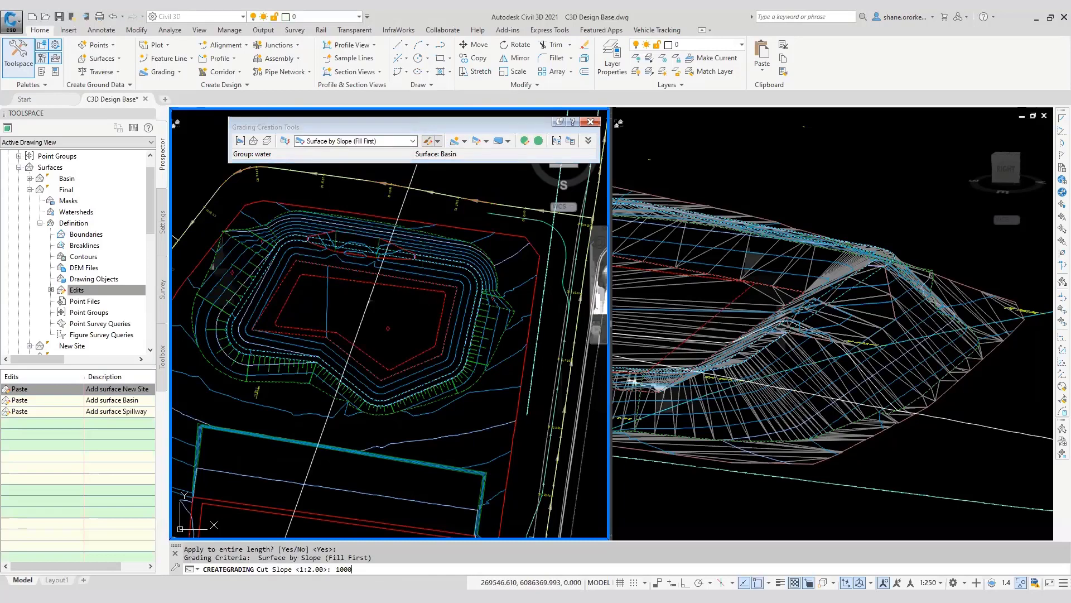
{"action": "key", "text": "Return"}
{"action": "type", "text": "1000"}
{"action": "key", "text": "Return"}
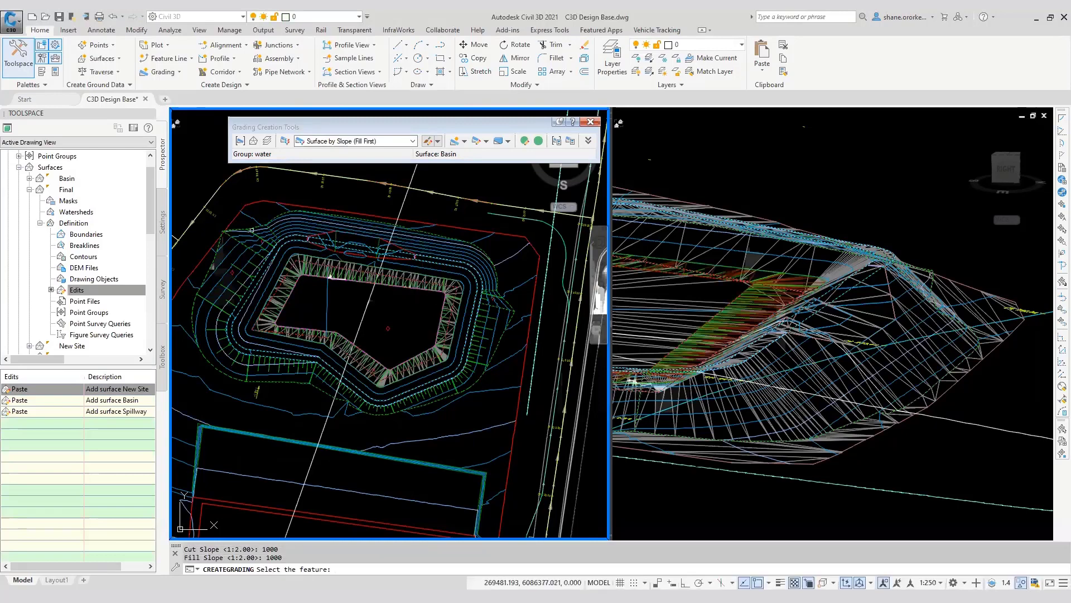
Infill the empty area enclosed by the water feature line with a grading infill
{"action": "scroll", "coordinate": [310, 269], "scroll_direction": "up", "scroll_amount": 4}
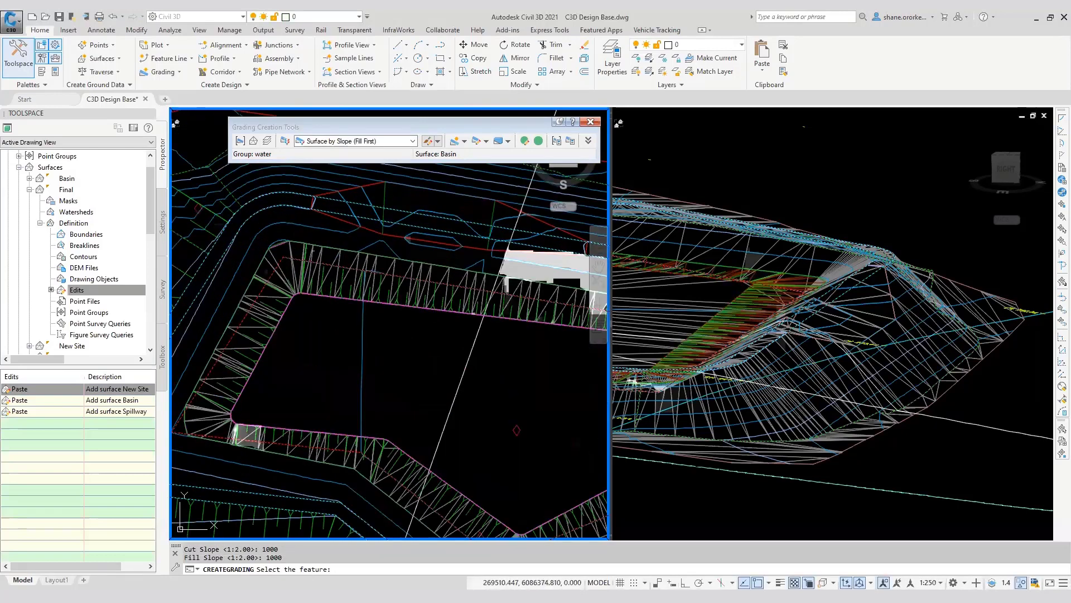
{"action": "scroll", "coordinate": [313, 375], "scroll_direction": "down", "scroll_amount": 2}
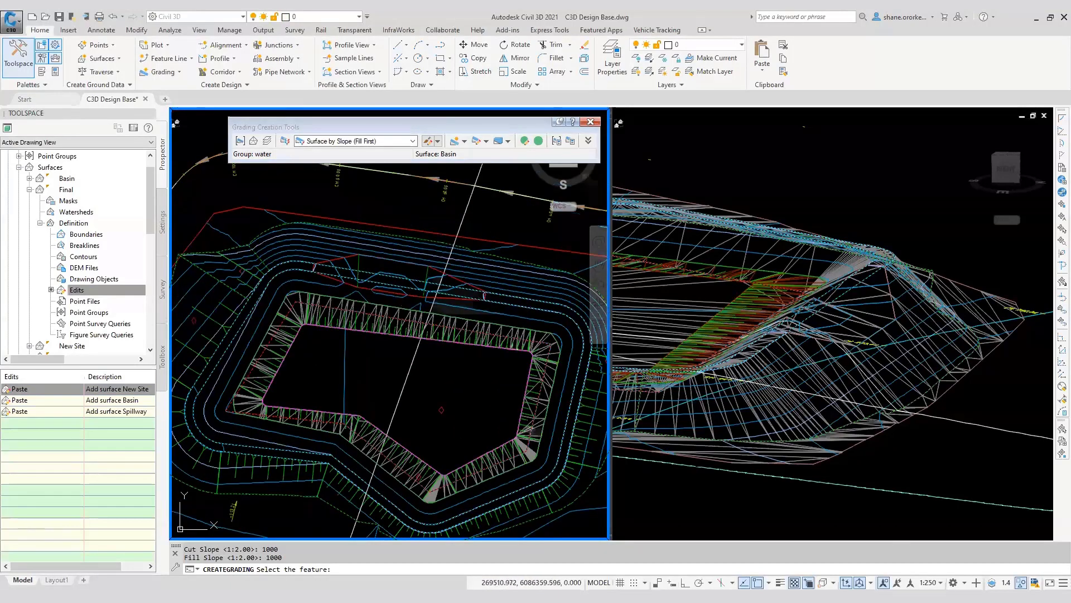
{"action": "middle_click_drag", "start_coordinate": [344, 387], "coordinate": [350, 355]}
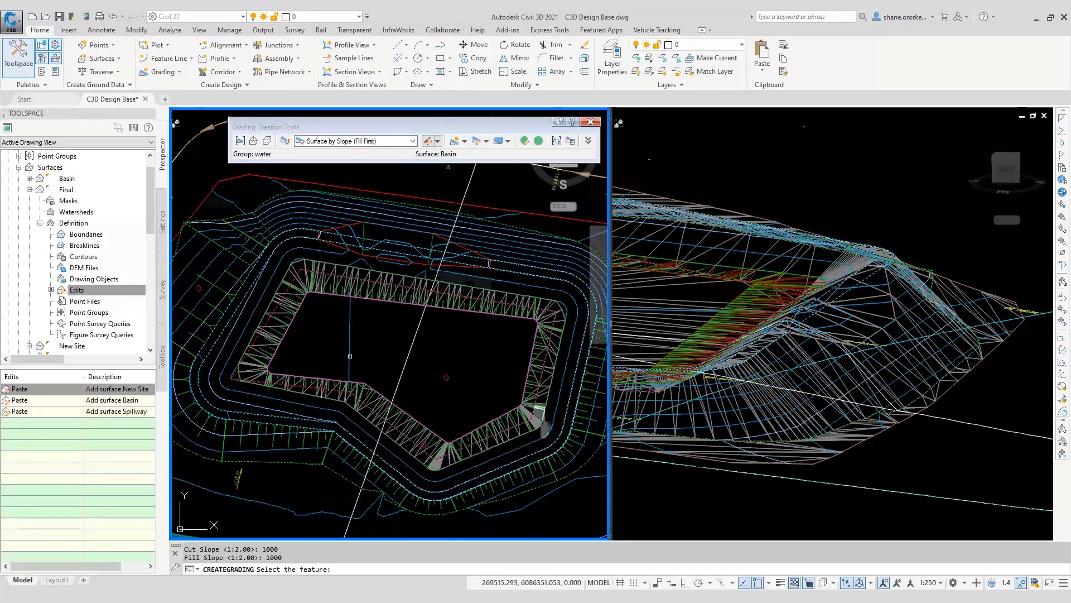
{"action": "left_click", "coordinate": [464, 141]}
{"action": "left_click", "coordinate": [490, 189]}
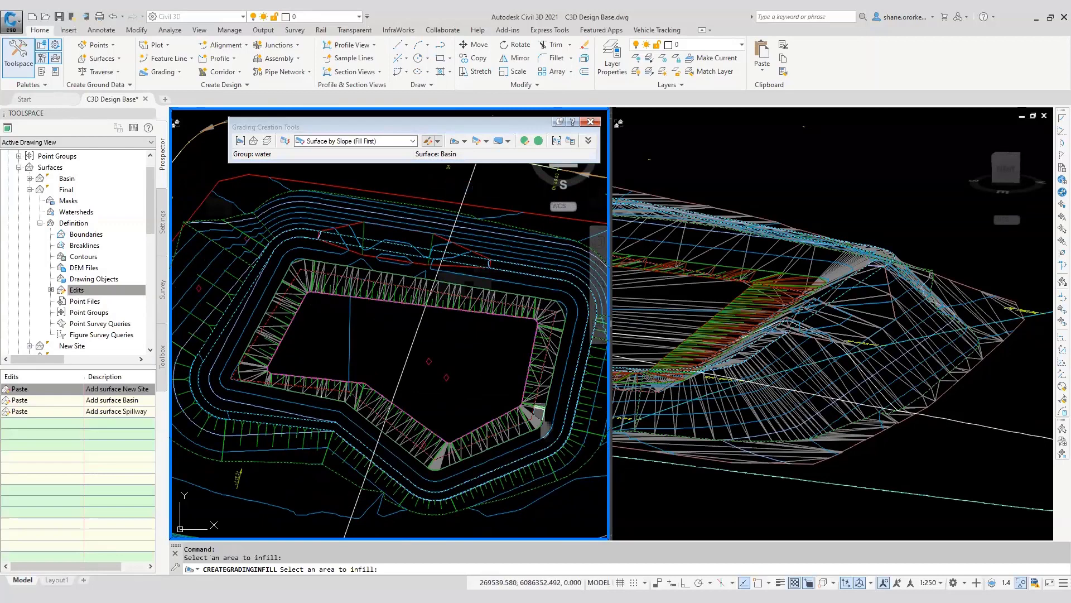
{"action": "key", "text": "Return"}
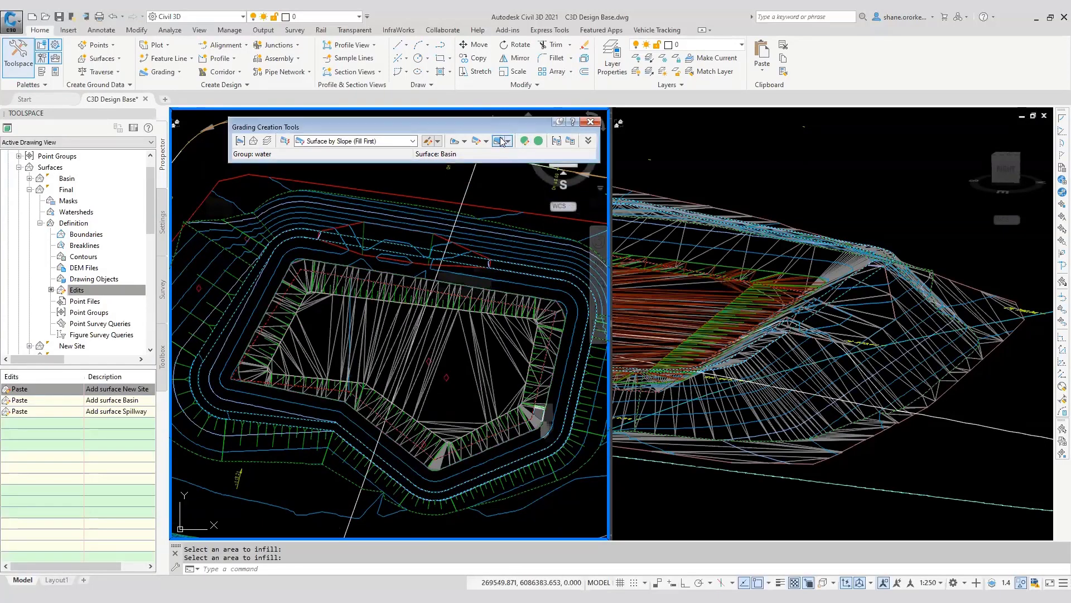
Open the Grading Volume Tools for the water group, show the volume history and lower the entire group three times by 0.2 m
{"action": "left_click", "coordinate": [500, 141]}
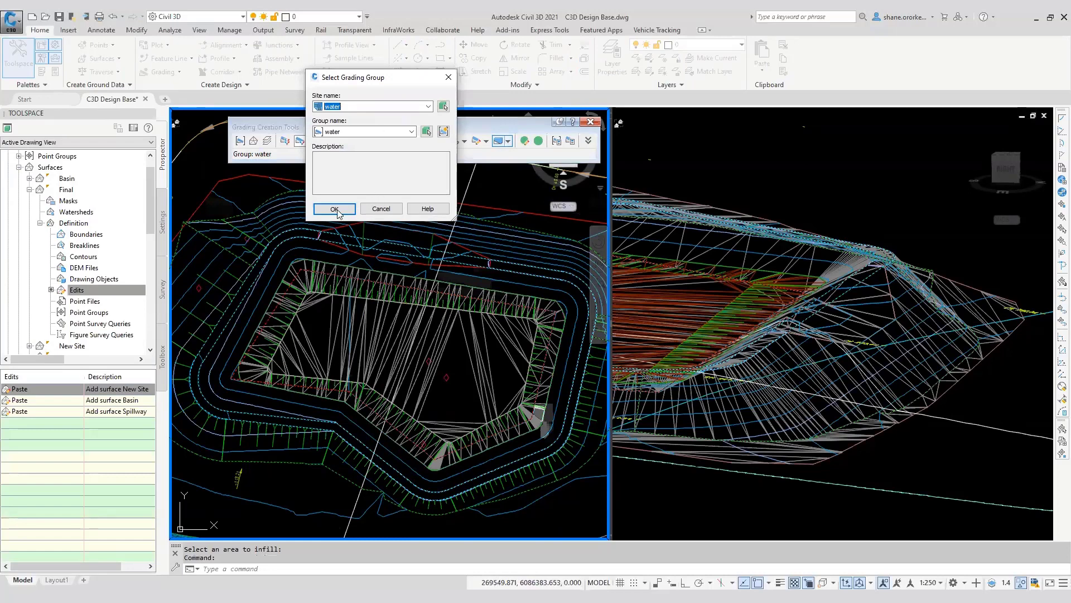
{"action": "left_click", "coordinate": [334, 208]}
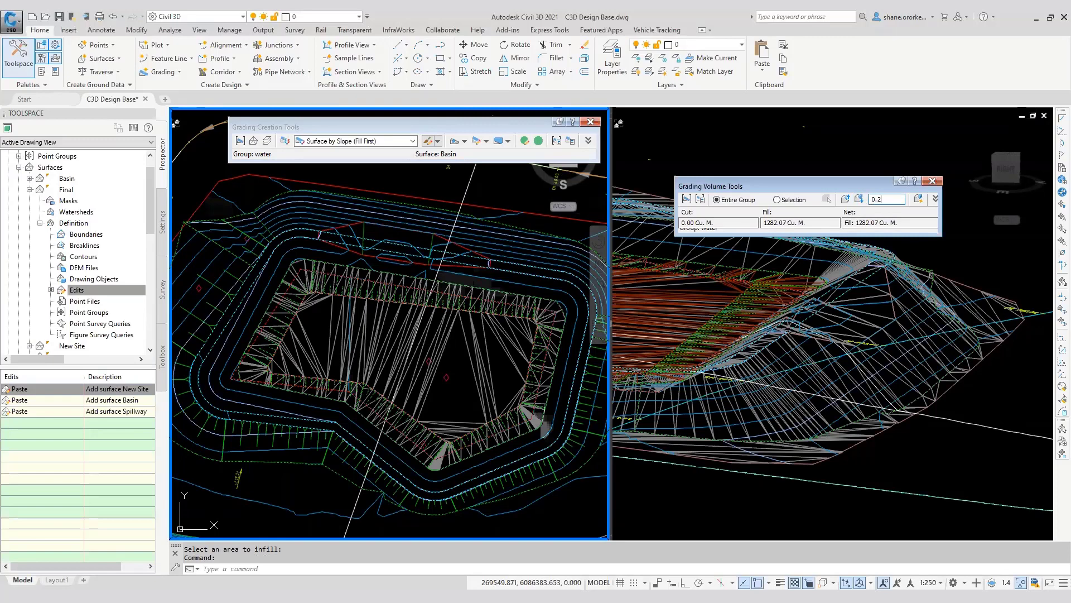
{"action": "left_click", "coordinate": [859, 200]}
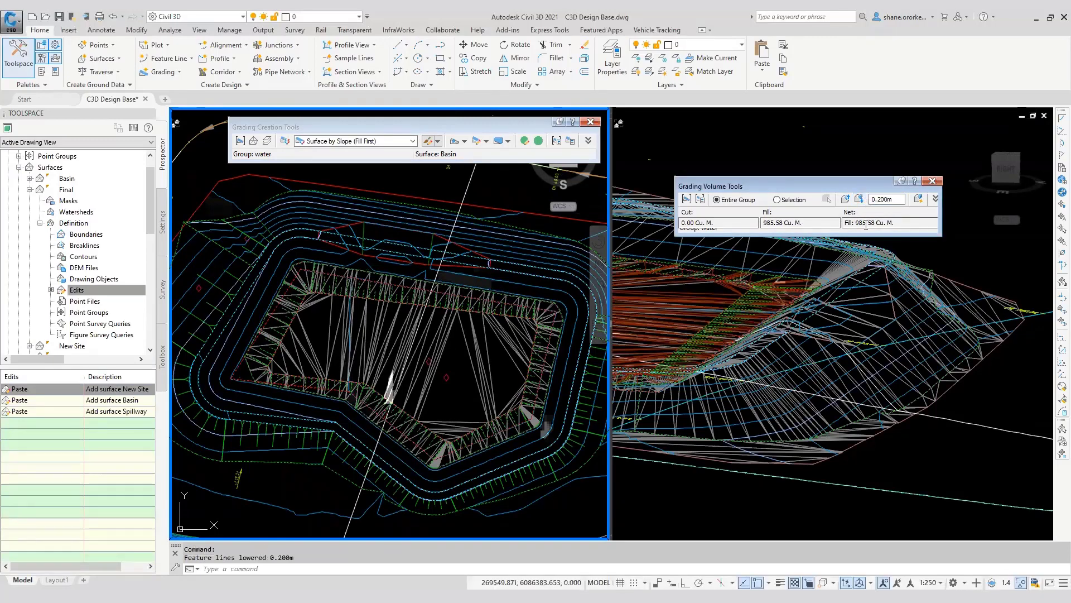
{"action": "left_click", "coordinate": [936, 199]}
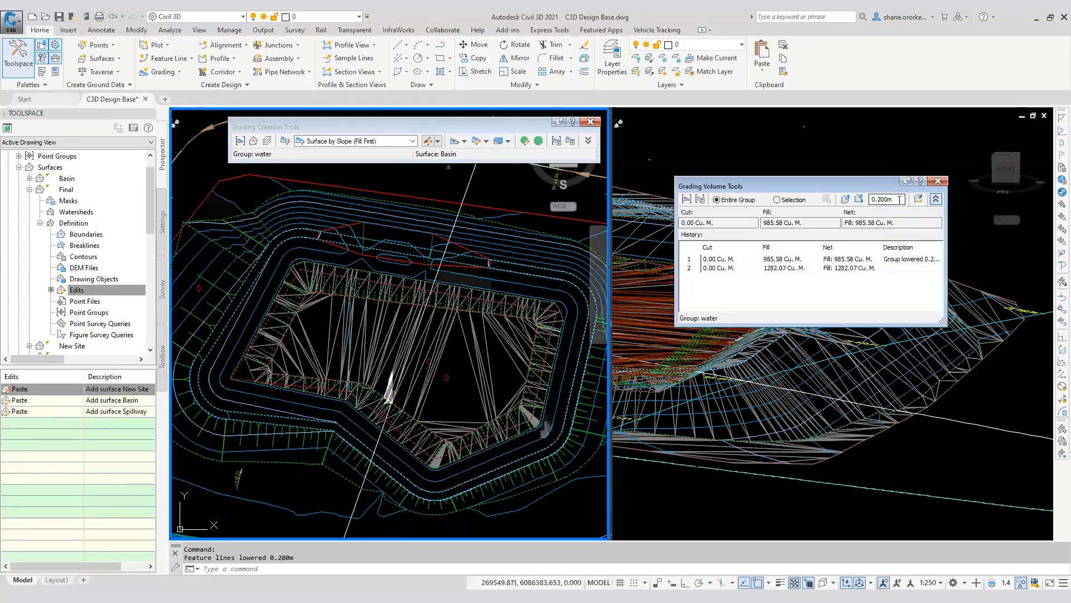
{"action": "left_click", "coordinate": [859, 199]}
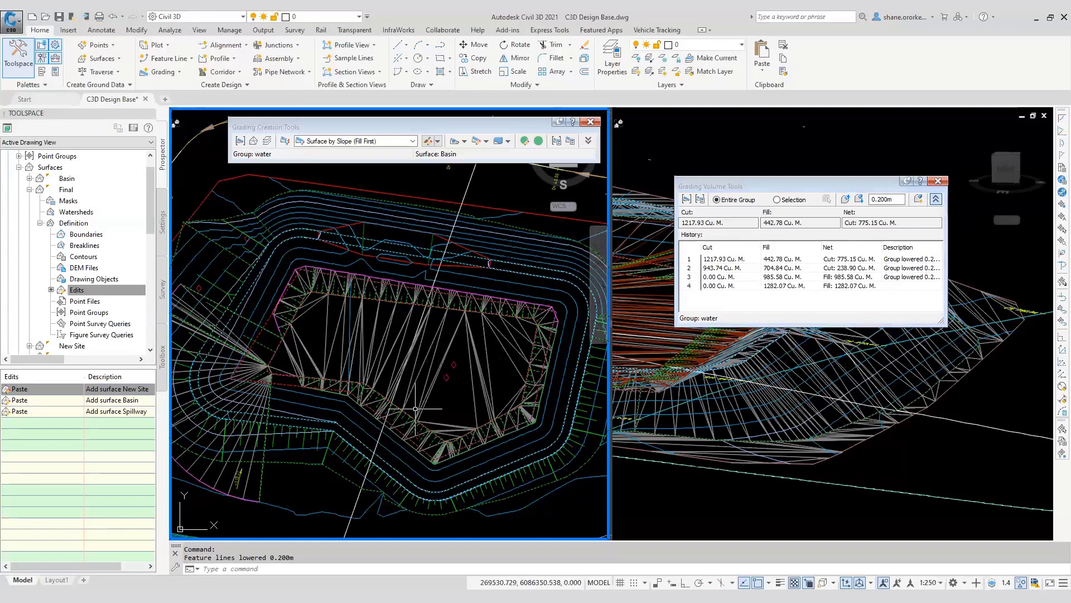
Stretch the inward-pointing corner vertex of the Basin Bottom feature line outward to enlarge the basin floor
{"action": "scroll", "coordinate": [415, 409], "scroll_direction": "up", "scroll_amount": 4}
{"action": "scroll", "coordinate": [390, 379], "scroll_direction": "up", "scroll_amount": 2}
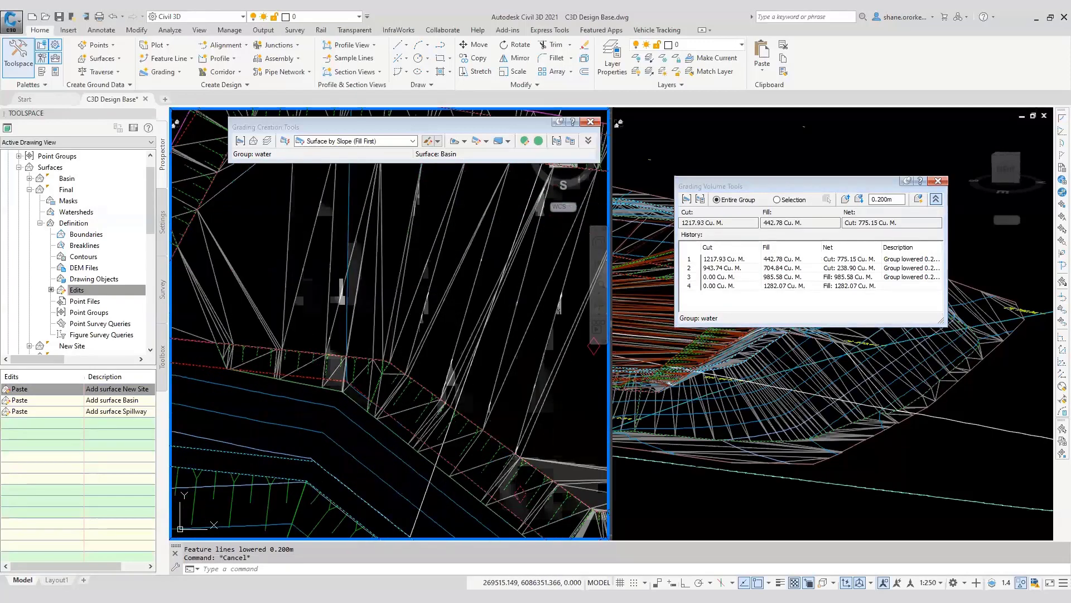
{"action": "key", "text": "Escape"}
{"action": "left_click", "coordinate": [335, 369]}
{"action": "scroll", "coordinate": [357, 346], "scroll_direction": "down", "scroll_amount": 5}
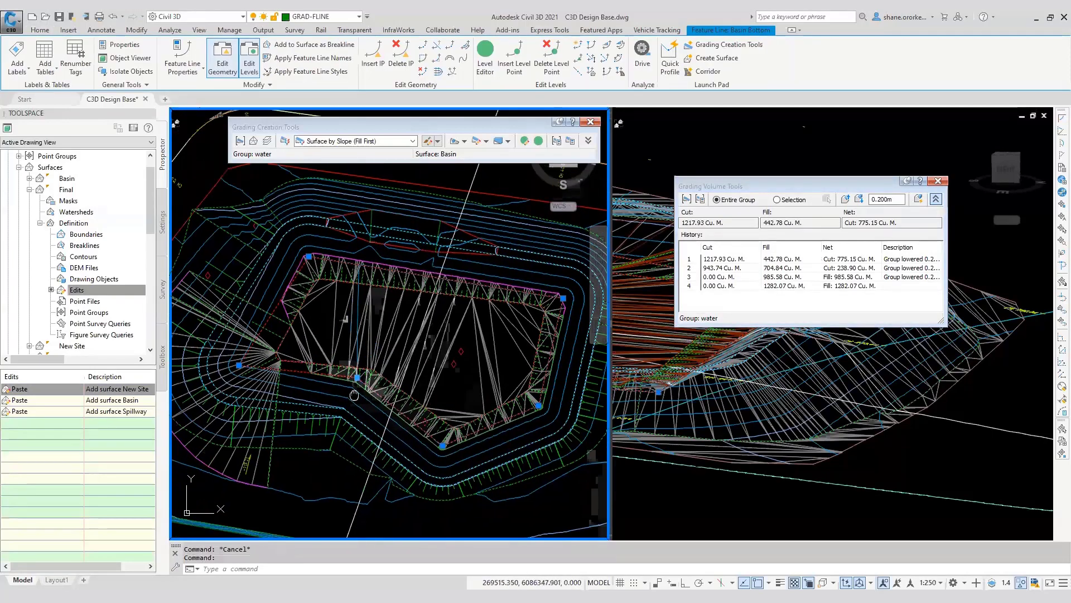
{"action": "left_click", "coordinate": [372, 342]}
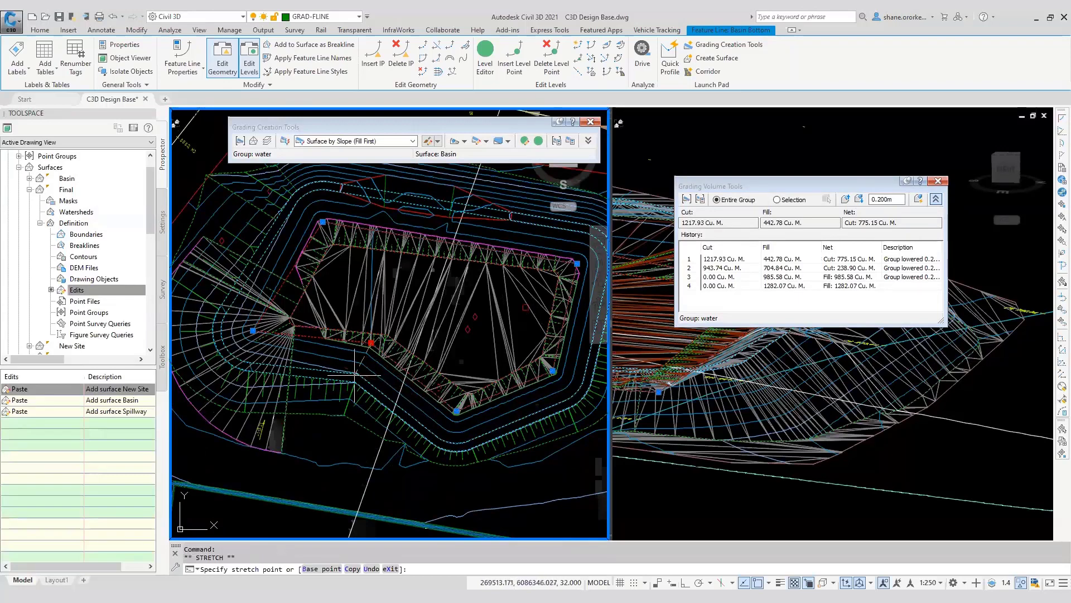
{"action": "left_click", "coordinate": [352, 414]}
{"action": "scroll", "coordinate": [335, 396], "scroll_direction": "down", "scroll_amount": 3}
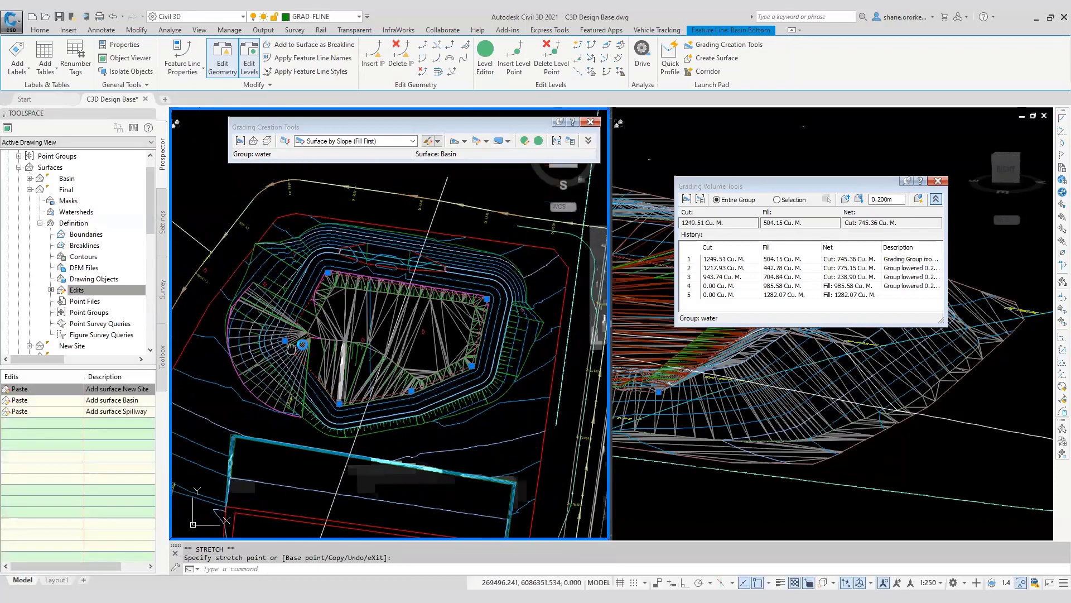
{"action": "scroll", "coordinate": [349, 349], "scroll_direction": "up", "scroll_amount": 5}
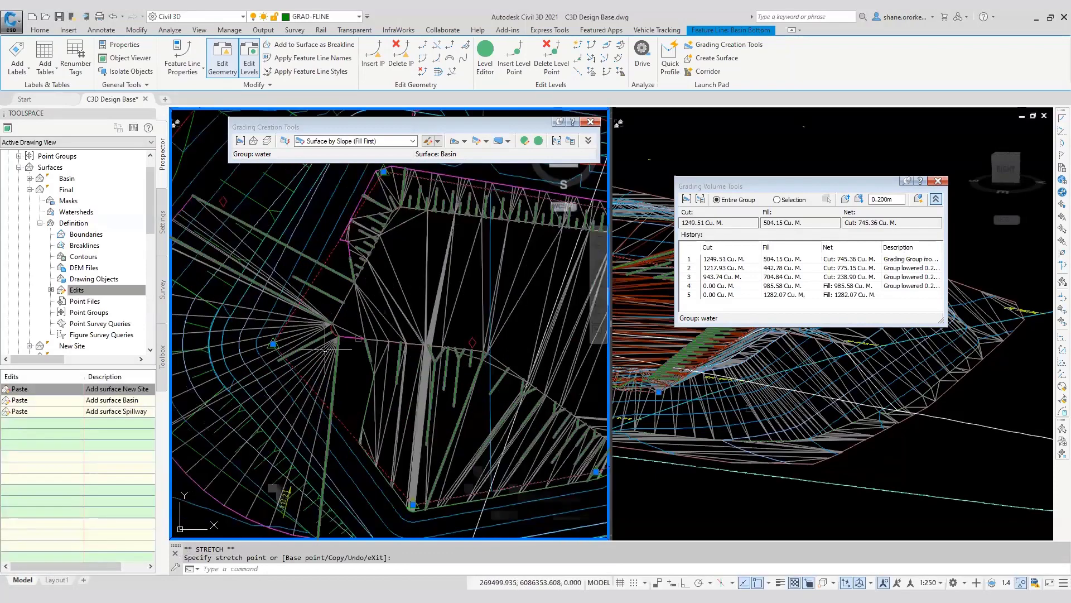
{"action": "key", "text": "Escape"}
Stretch the two neighbouring inner-corner vertices of the water feature line out to the reshaped basin corner, and close the Grading Volume Tools
{"action": "scroll", "coordinate": [350, 349], "scroll_direction": "down", "scroll_amount": 5}
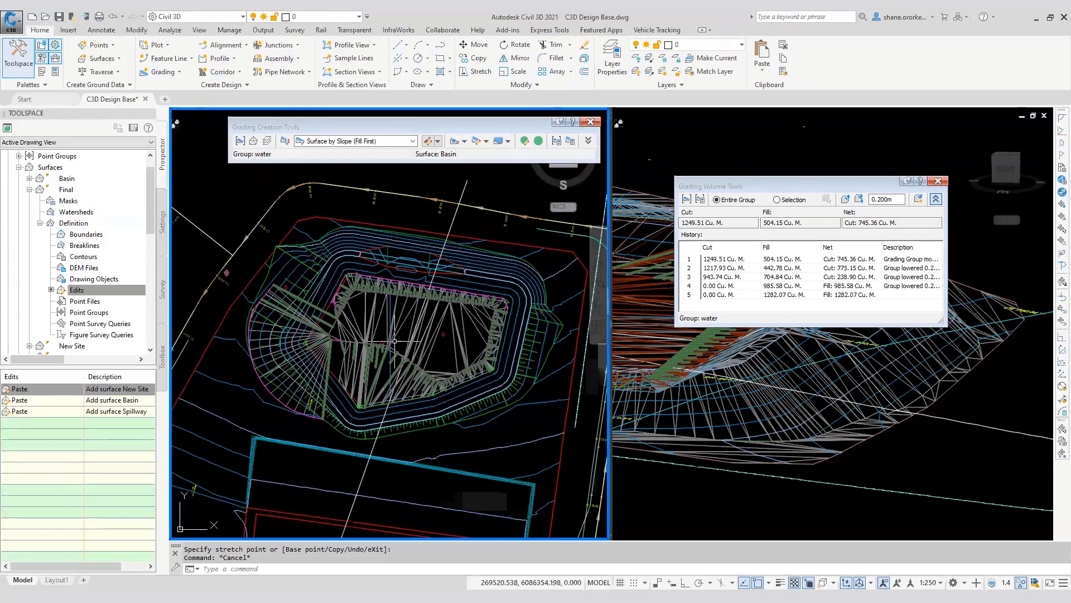
{"action": "scroll", "coordinate": [362, 363], "scroll_direction": "up", "scroll_amount": 3}
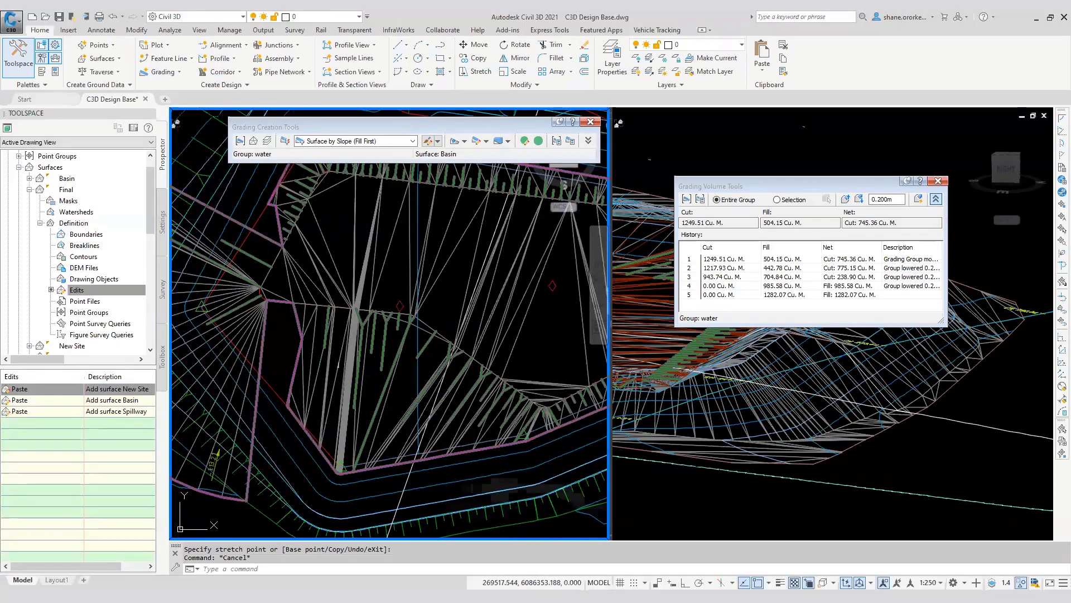
{"action": "left_click", "coordinate": [402, 312]}
{"action": "left_click", "coordinate": [455, 367]}
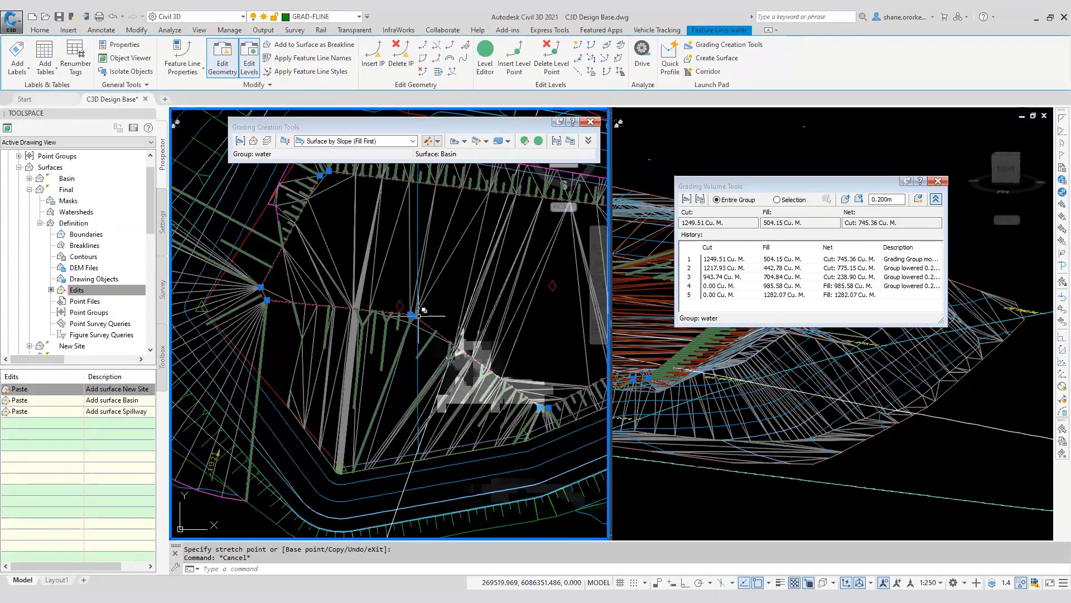
{"action": "left_click", "coordinate": [413, 314]}
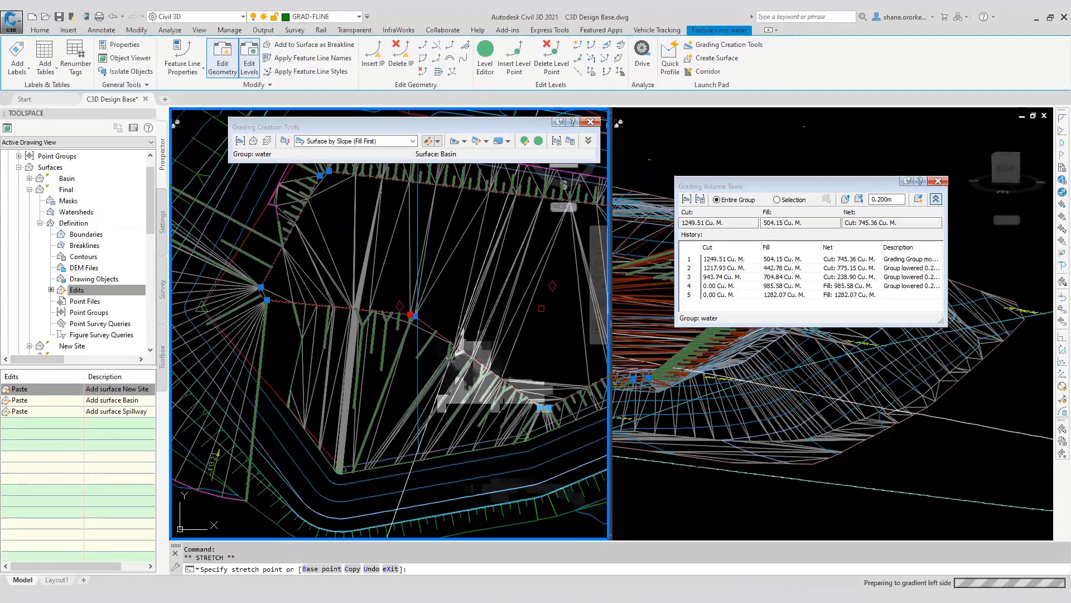
{"action": "left_click", "coordinate": [414, 316]}
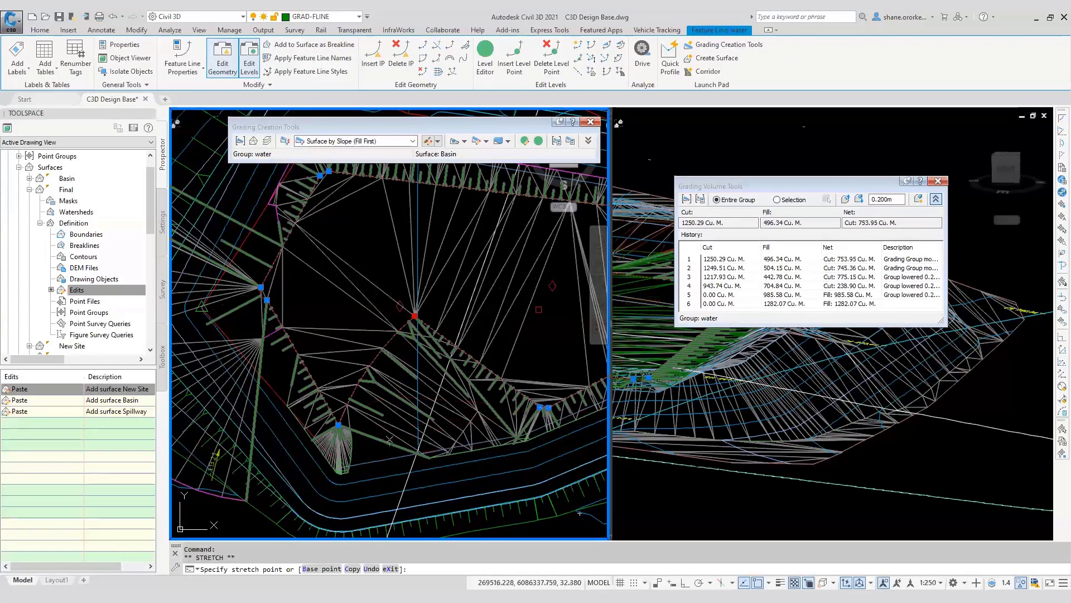
{"action": "left_click", "coordinate": [375, 455]}
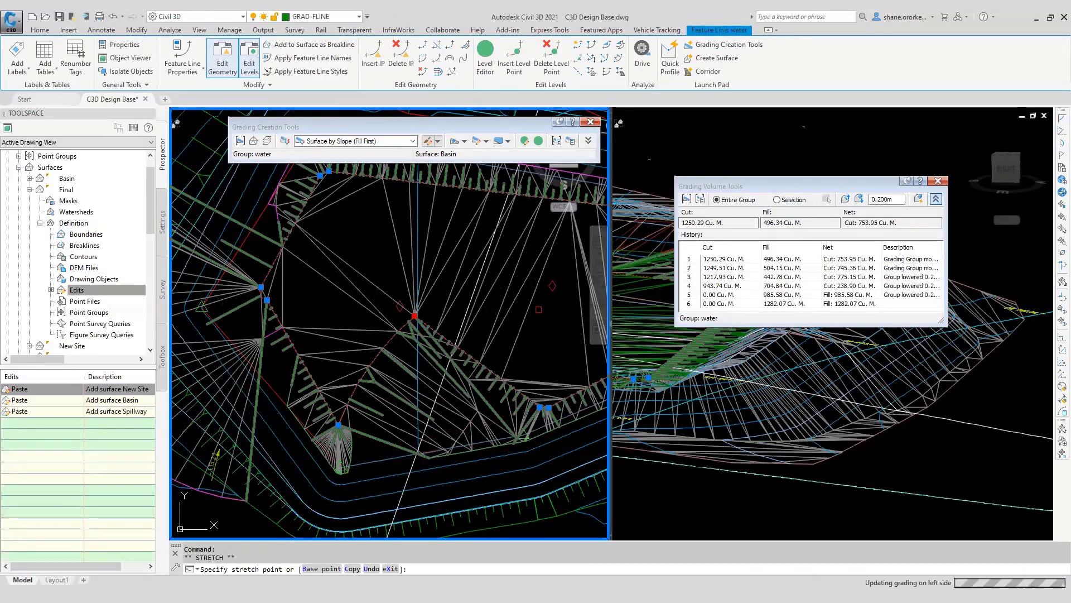
{"action": "scroll", "coordinate": [331, 318], "scroll_direction": "down", "scroll_amount": 2}
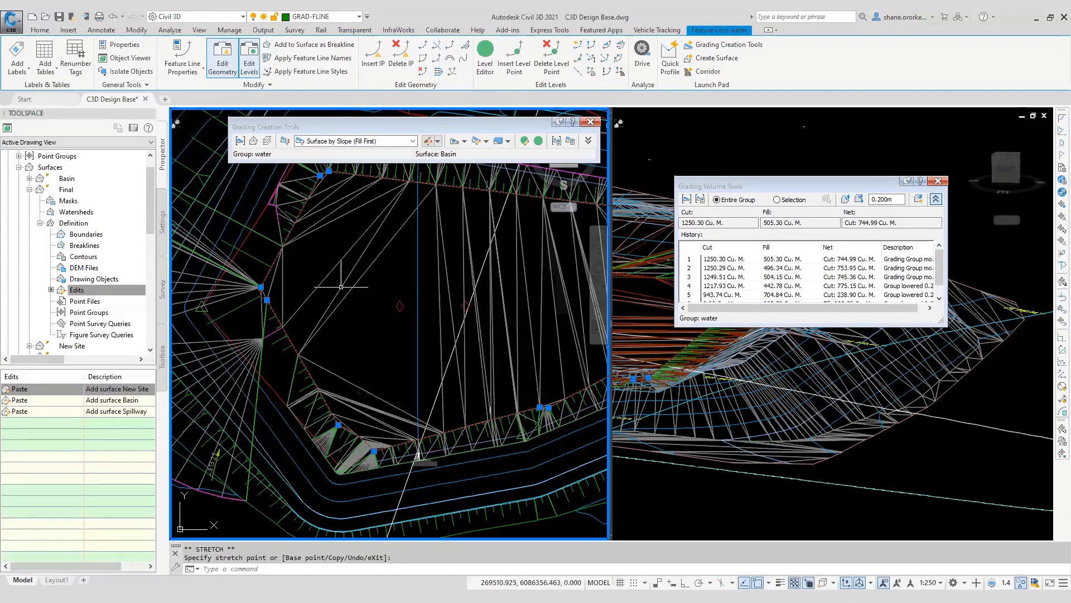
{"action": "scroll", "coordinate": [331, 318], "scroll_direction": "down", "scroll_amount": 2}
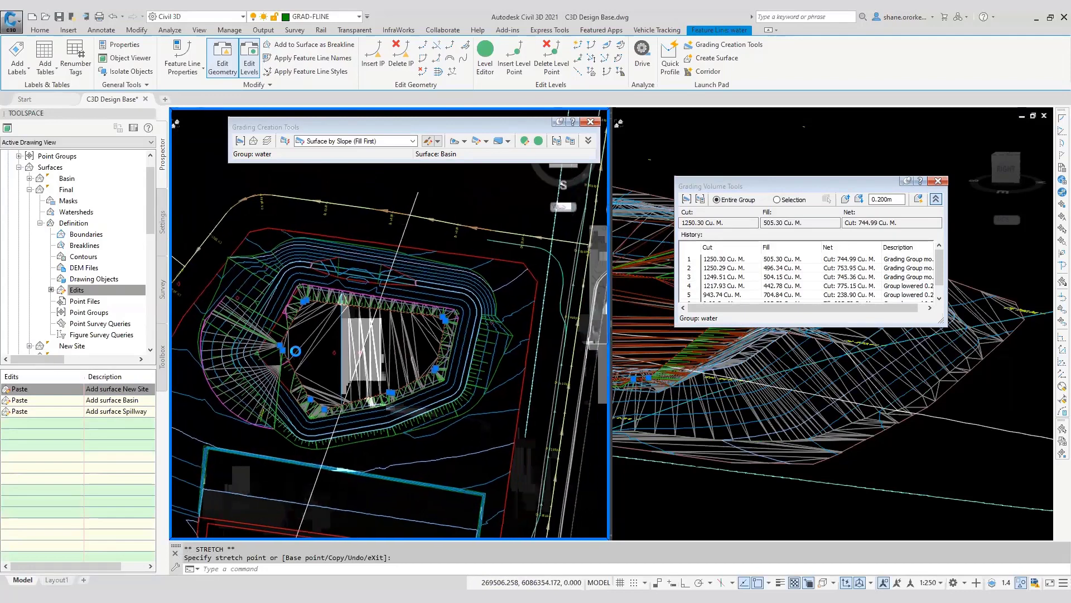
{"action": "key", "text": "Escape"}
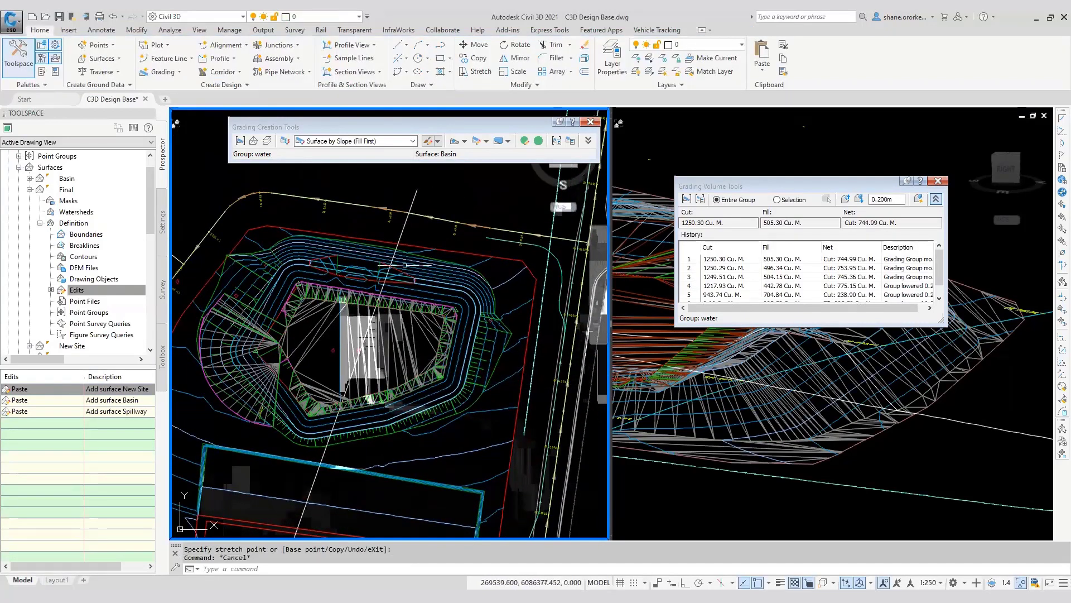
{"action": "left_click", "coordinate": [938, 180]}
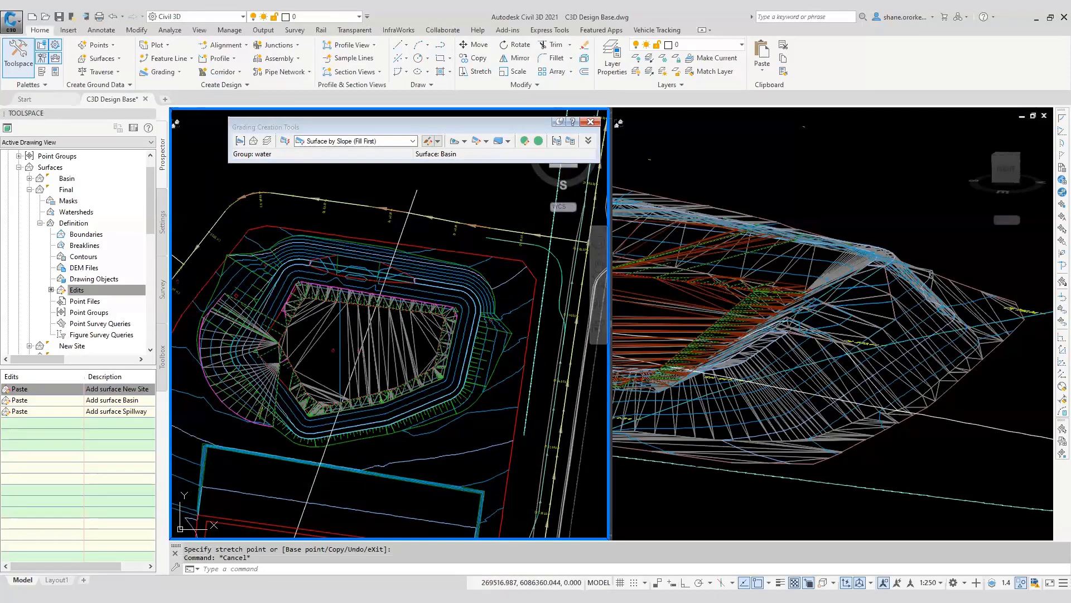
Stretch the water feature line vertex beside the fan-shaped grading spill inward, toward the basin interior
{"action": "scroll", "coordinate": [270, 350], "scroll_direction": "up", "scroll_amount": 5}
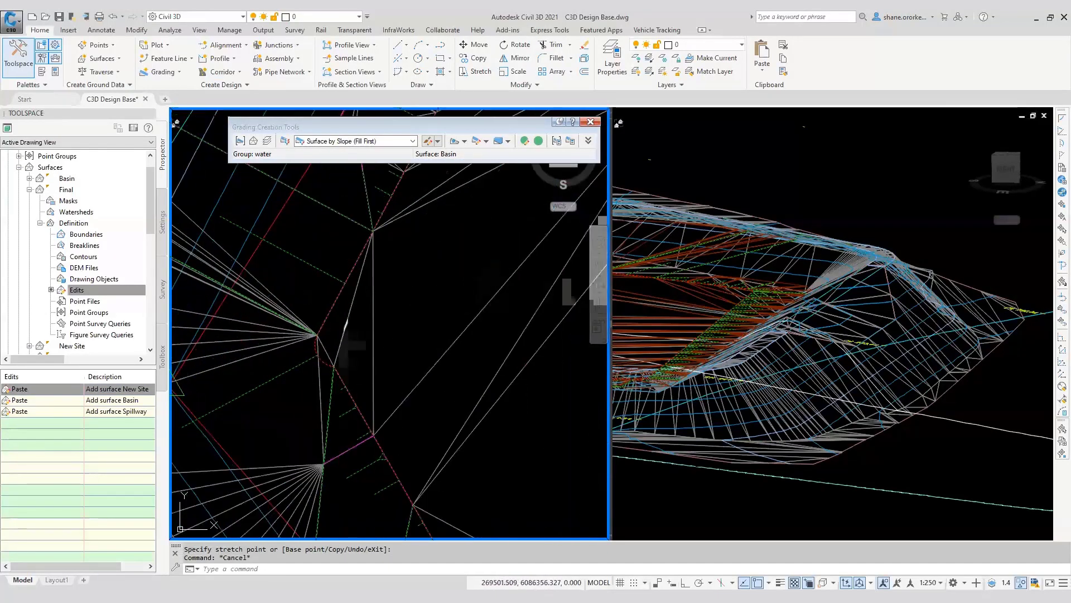
{"action": "scroll", "coordinate": [337, 313], "scroll_direction": "down", "scroll_amount": 5}
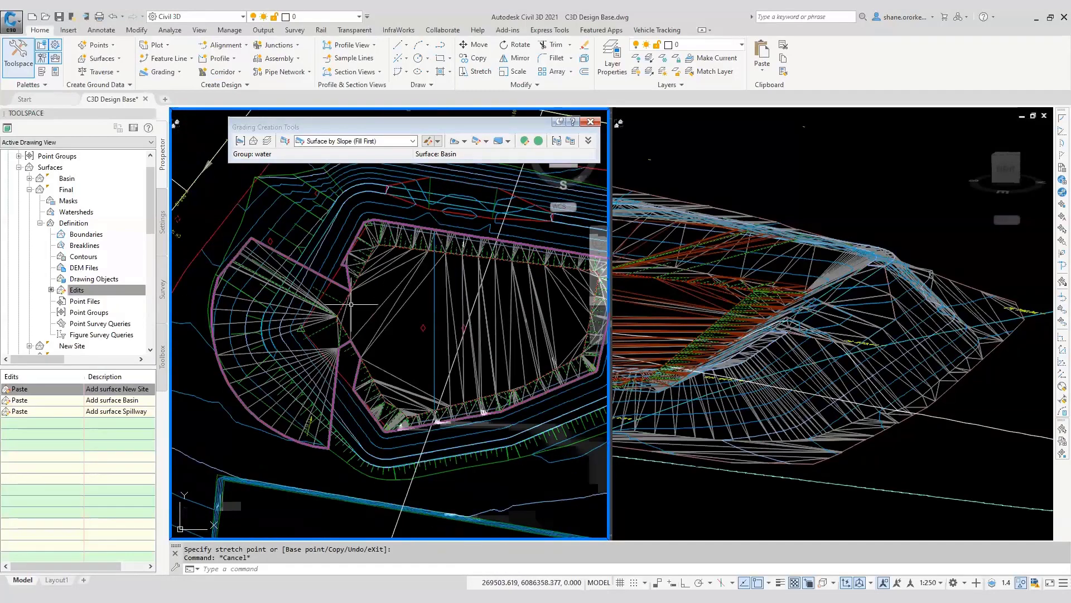
{"action": "scroll", "coordinate": [336, 303], "scroll_direction": "up", "scroll_amount": 5}
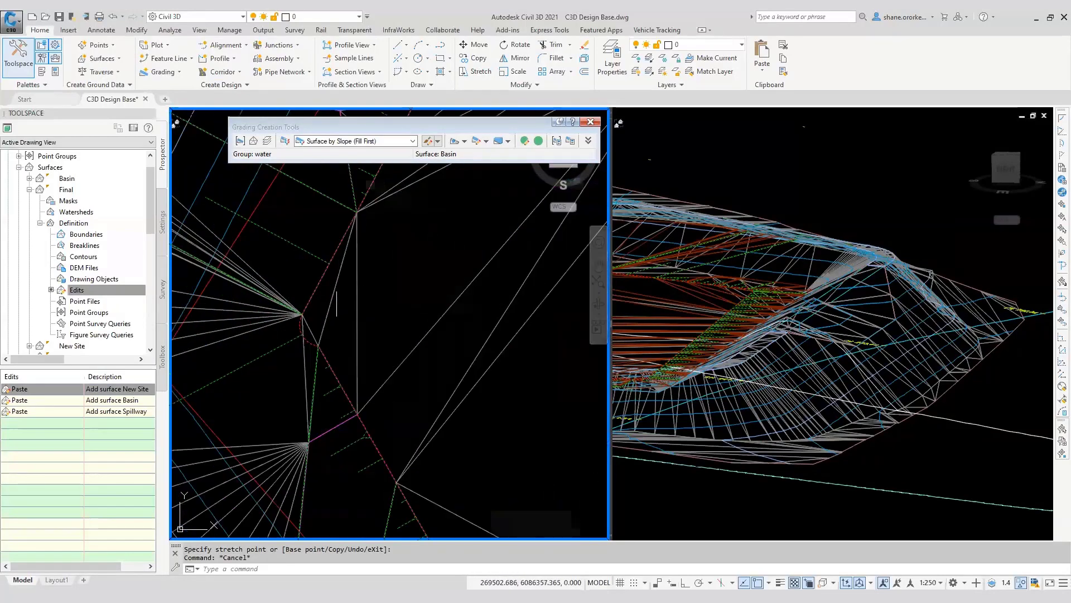
{"action": "left_click", "coordinate": [309, 296]}
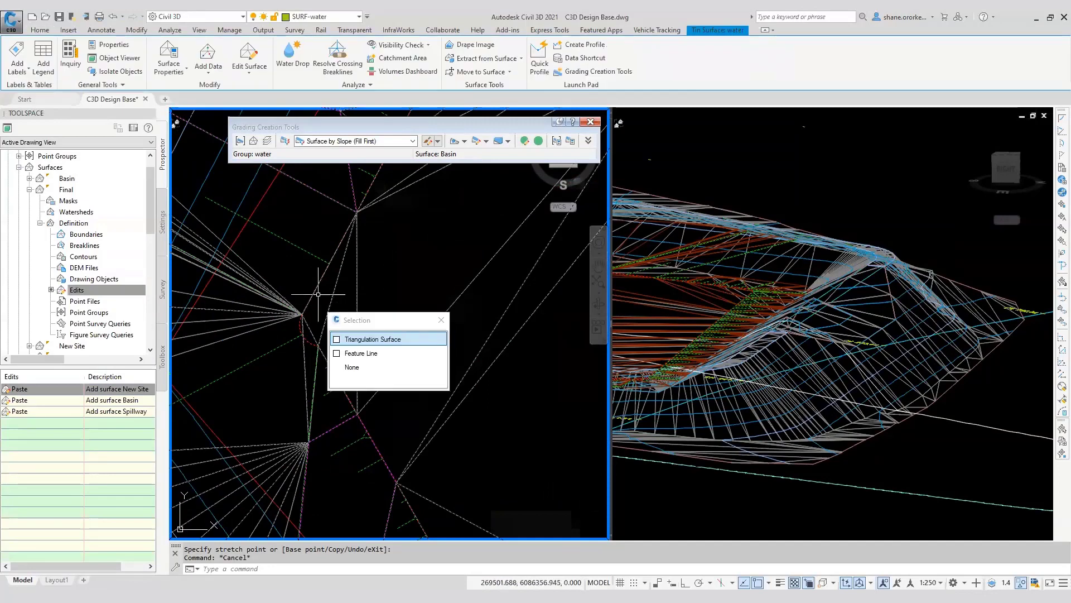
{"action": "key", "text": "Escape"}
{"action": "left_click", "coordinate": [300, 316]}
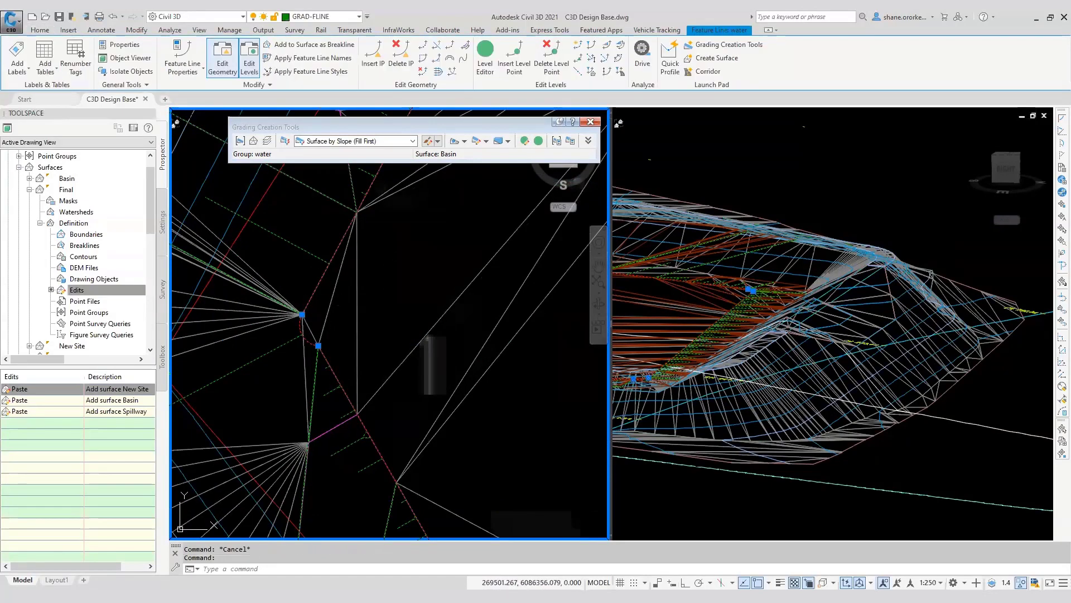
{"action": "left_click", "coordinate": [298, 316]}
{"action": "left_click", "coordinate": [301, 314]}
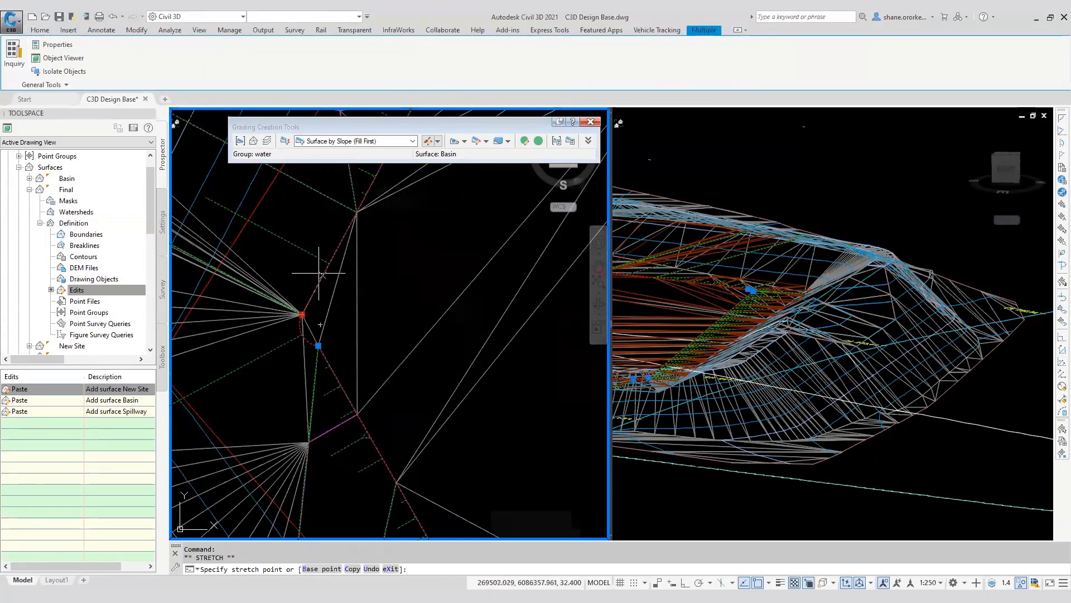
{"action": "left_click", "coordinate": [321, 324]}
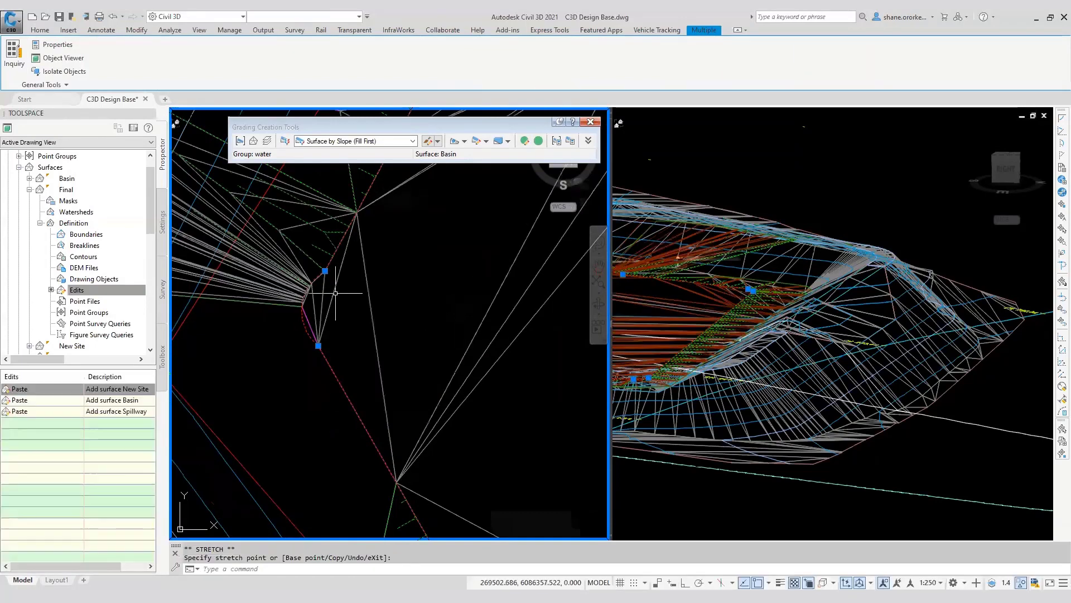
Delete the slope grading projected from the water feature line, including the fan-shaped spill beyond the basin corner
{"action": "scroll", "coordinate": [321, 281], "scroll_direction": "down", "scroll_amount": 5}
{"action": "scroll", "coordinate": [310, 299], "scroll_direction": "up", "scroll_amount": 2}
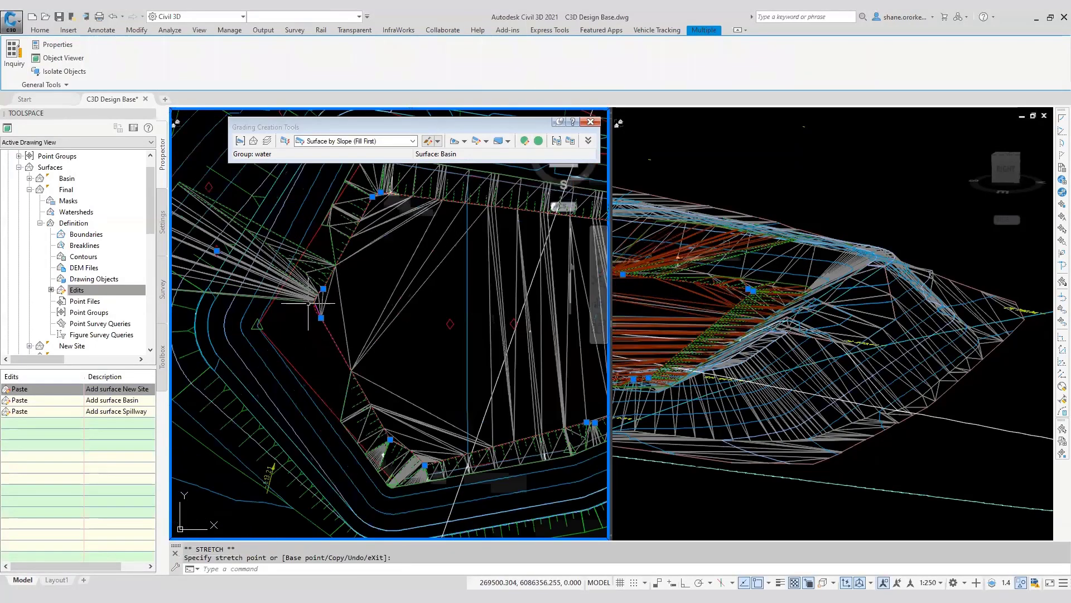
{"action": "scroll", "coordinate": [353, 341], "scroll_direction": "down", "scroll_amount": 2}
{"action": "middle_click_drag", "start_coordinate": [353, 342], "coordinate": [339, 291]}
{"action": "key", "text": "Escape"}
{"action": "key", "text": "Escape"}
{"action": "left_click", "coordinate": [337, 336]}
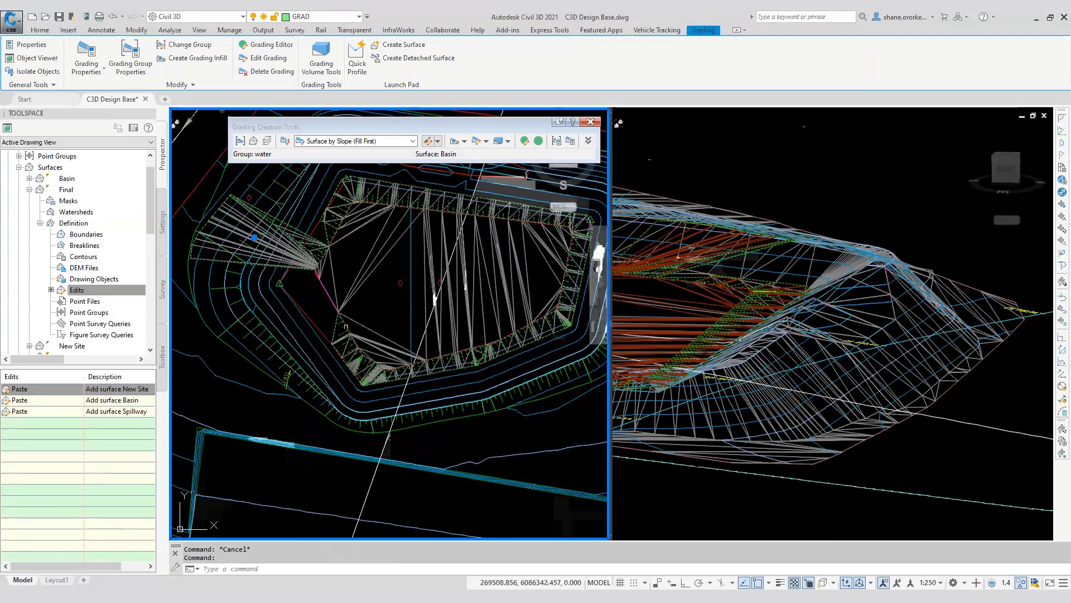
{"action": "left_click", "coordinate": [471, 129]}
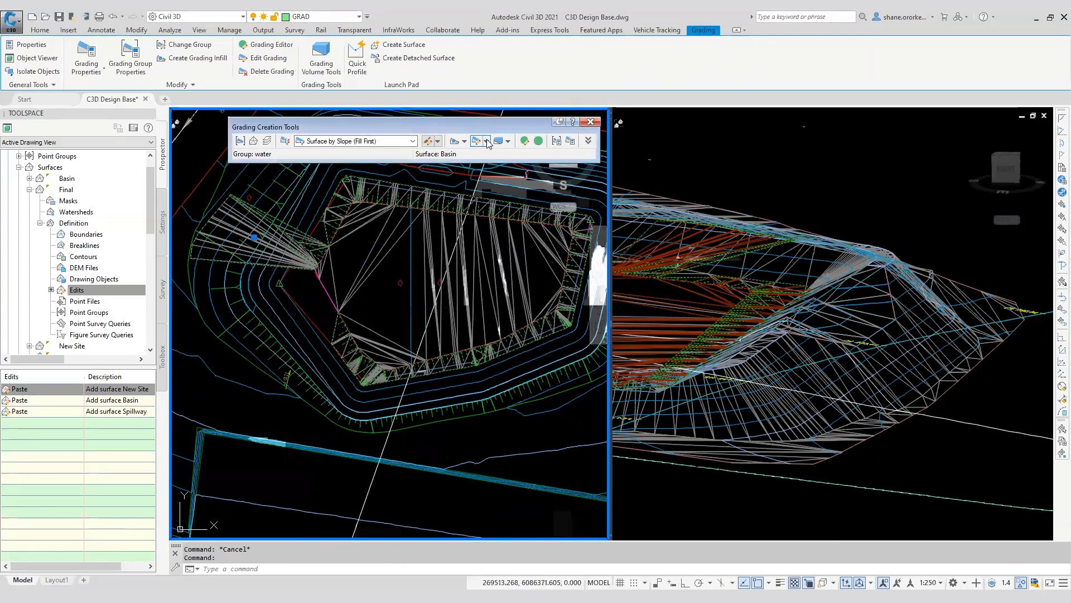
{"action": "key", "text": "Escape"}
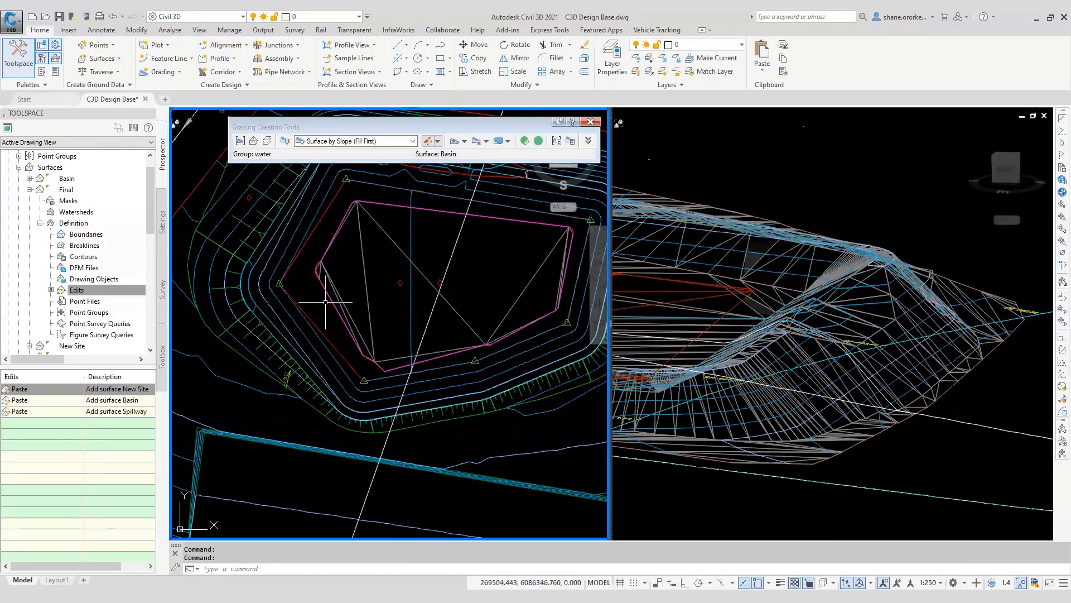
Examine the rounded corner of the water feature line and the elevation points along the site boundary feature line beside the basin
{"action": "scroll", "coordinate": [311, 279], "scroll_direction": "up", "scroll_amount": 5}
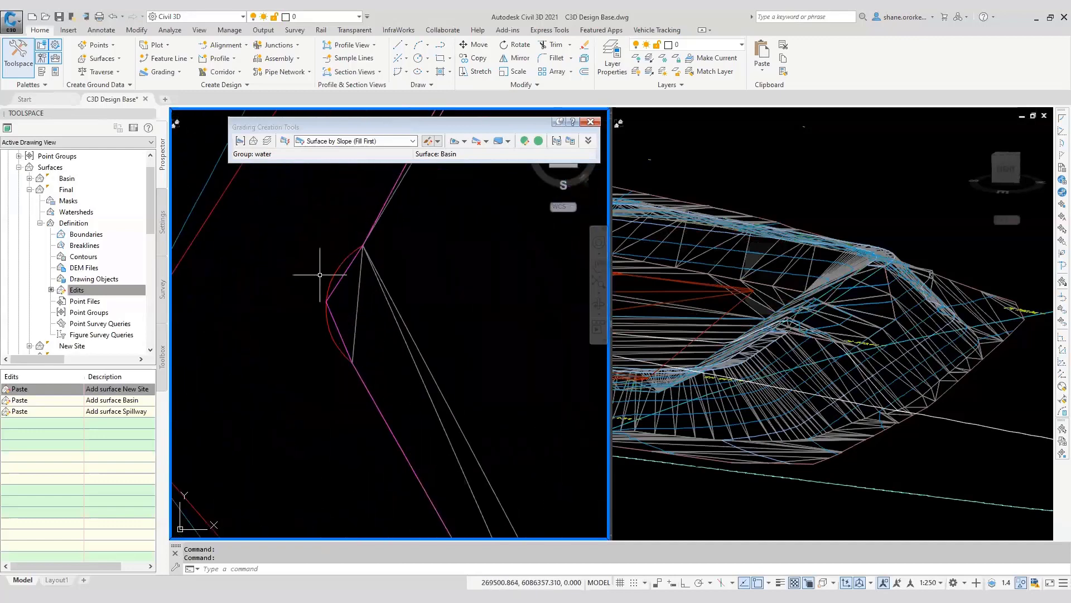
{"action": "middle_click_drag", "start_coordinate": [327, 319], "coordinate": [293, 299]}
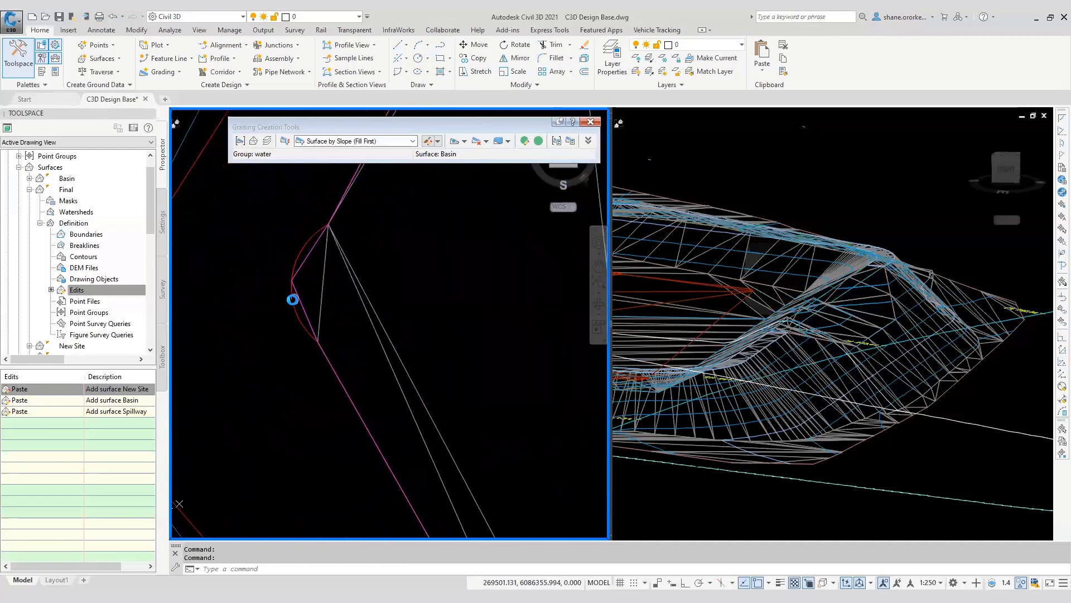
{"action": "scroll", "coordinate": [302, 293], "scroll_direction": "down", "scroll_amount": 5}
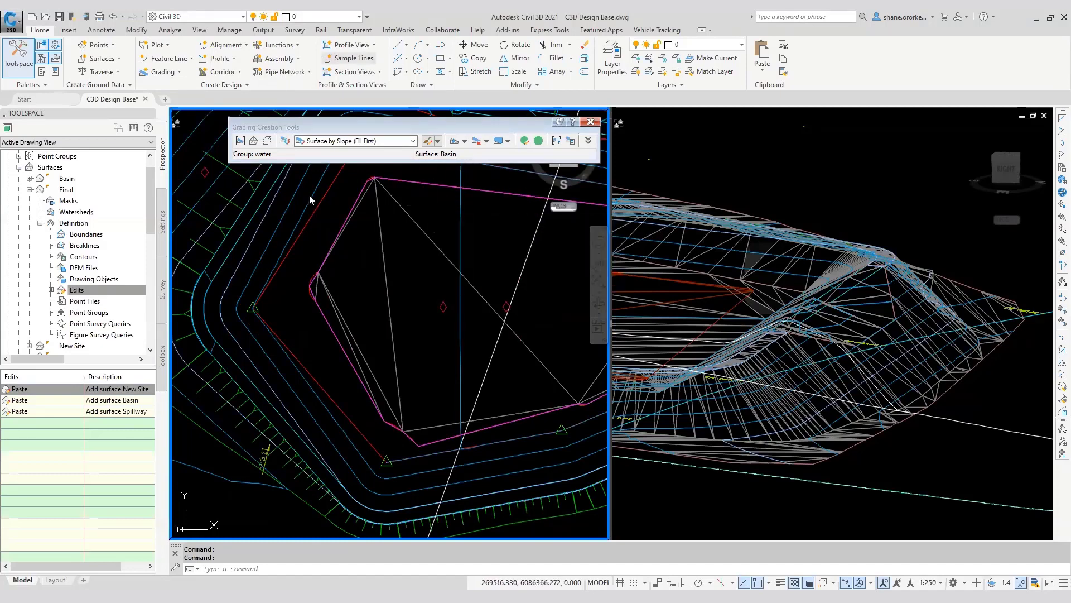
{"action": "scroll", "coordinate": [251, 264], "scroll_direction": "down", "scroll_amount": 2}
{"action": "middle_click_drag", "start_coordinate": [183, 247], "coordinate": [425, 308]}
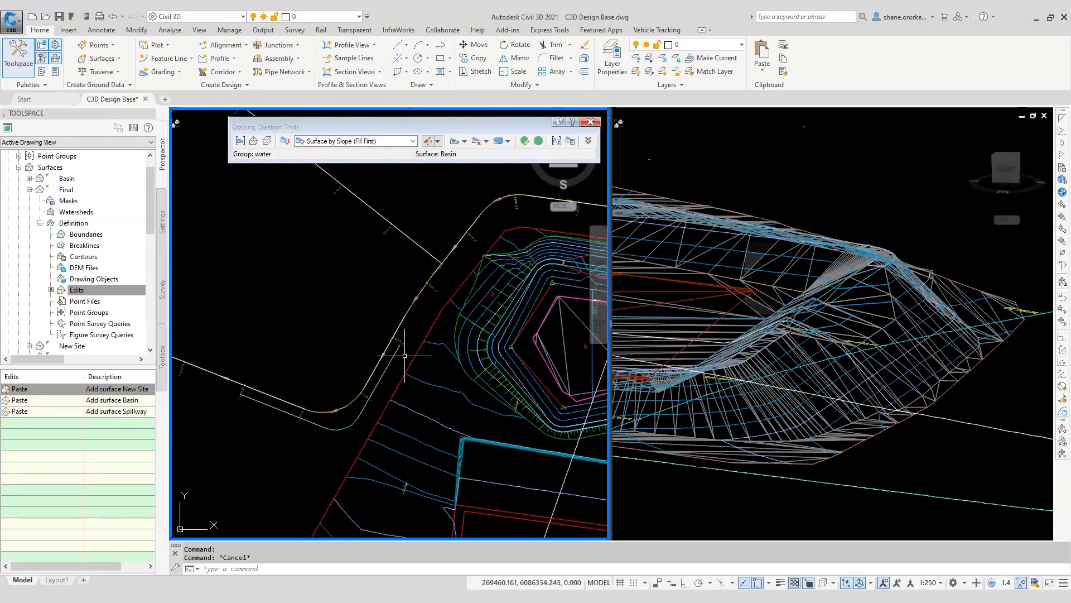
{"action": "left_click", "coordinate": [442, 313]}
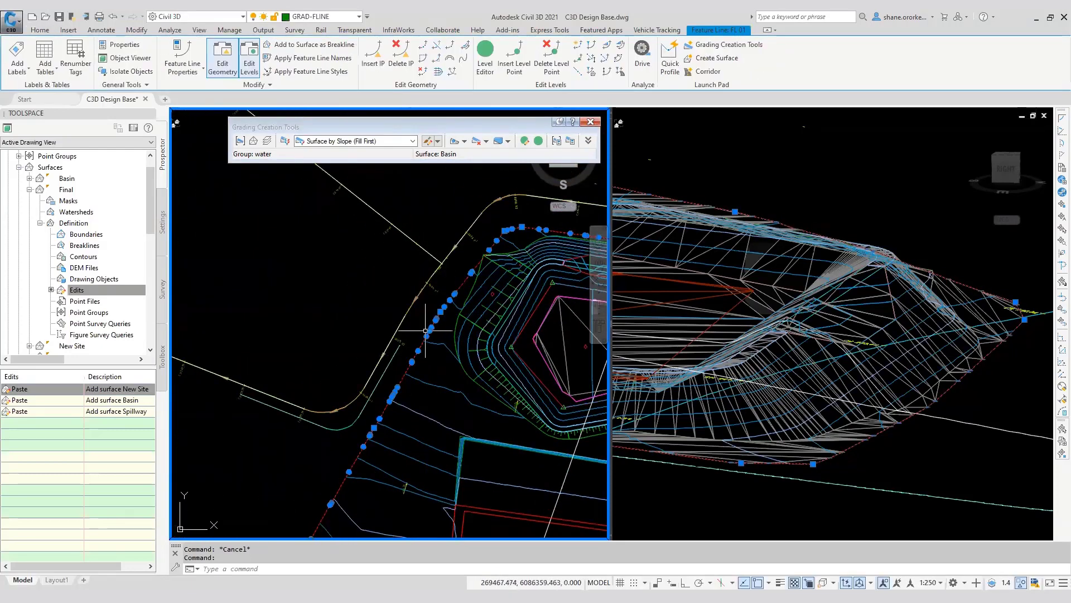
{"action": "scroll", "coordinate": [427, 329], "scroll_direction": "up", "scroll_amount": 3}
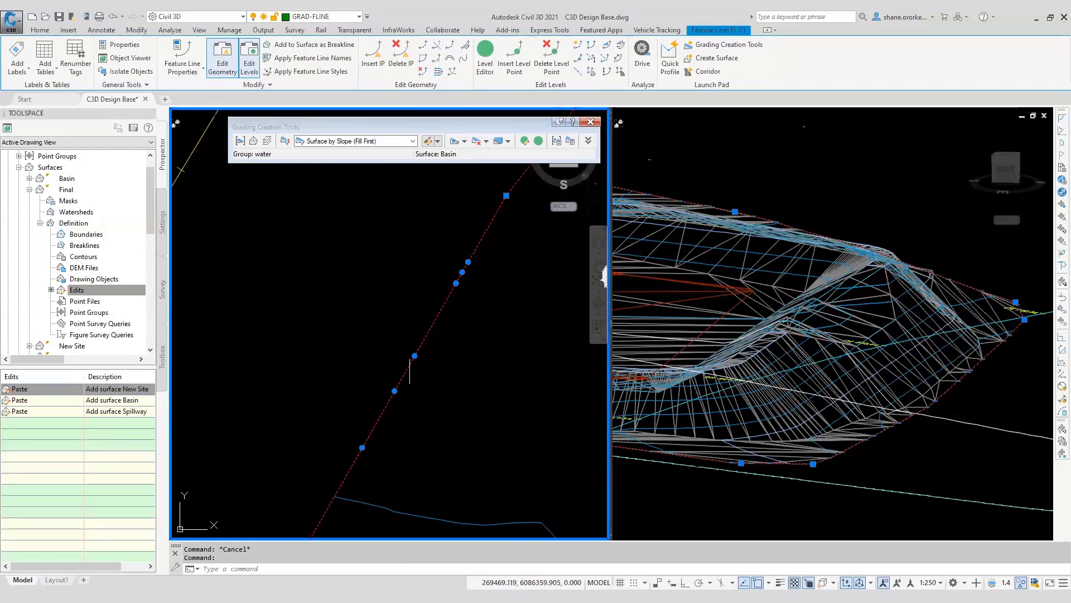
{"action": "scroll", "coordinate": [442, 298], "scroll_direction": "down", "scroll_amount": 3}
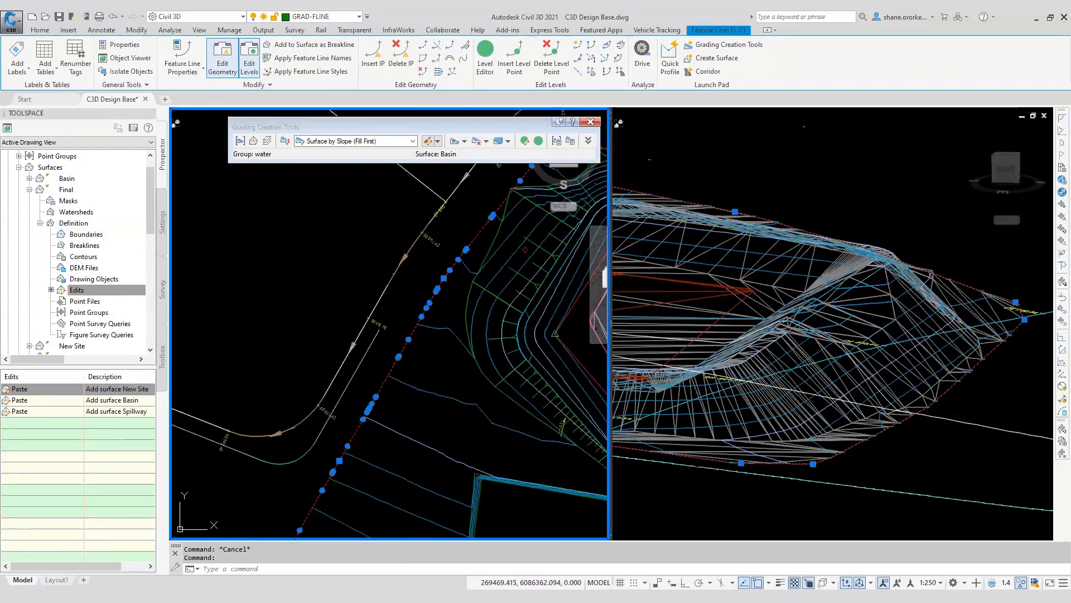
{"action": "middle_click_drag", "start_coordinate": [379, 362], "coordinate": [244, 258]}
{"action": "scroll", "coordinate": [430, 270], "scroll_direction": "up", "scroll_amount": 4}
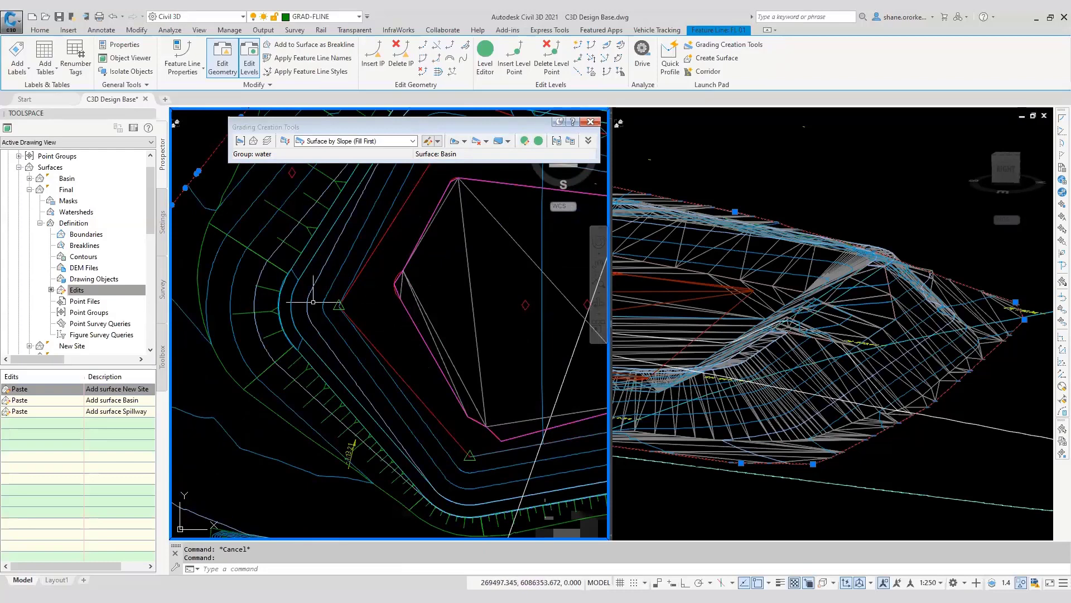
{"action": "scroll", "coordinate": [386, 308], "scroll_direction": "down", "scroll_amount": 2}
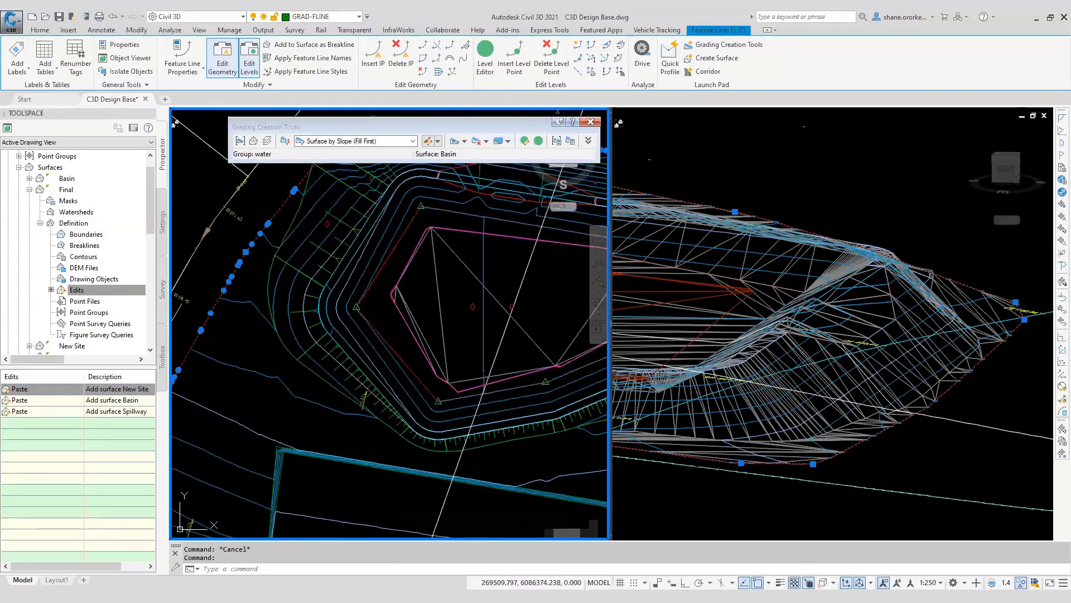
{"action": "left_click", "coordinate": [466, 142]}
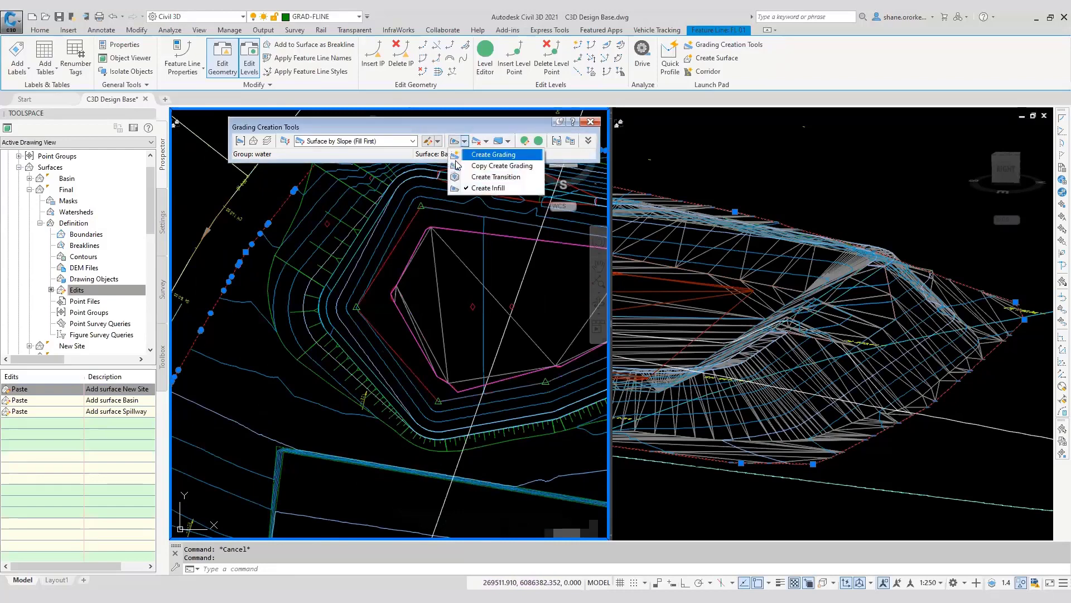
{"action": "left_click", "coordinate": [487, 156]}
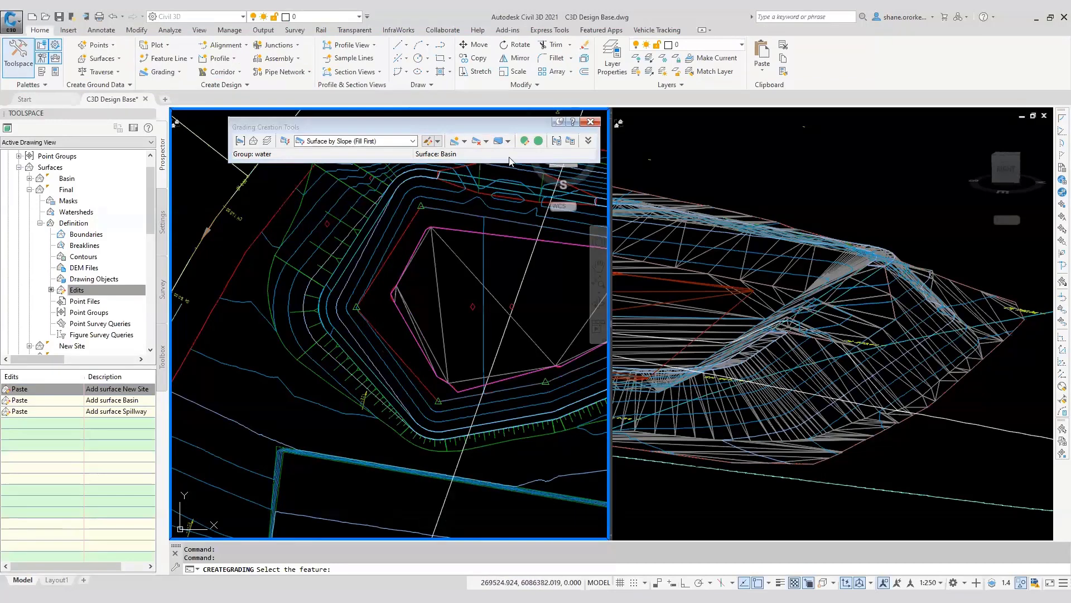
{"action": "key", "text": "Escape"}
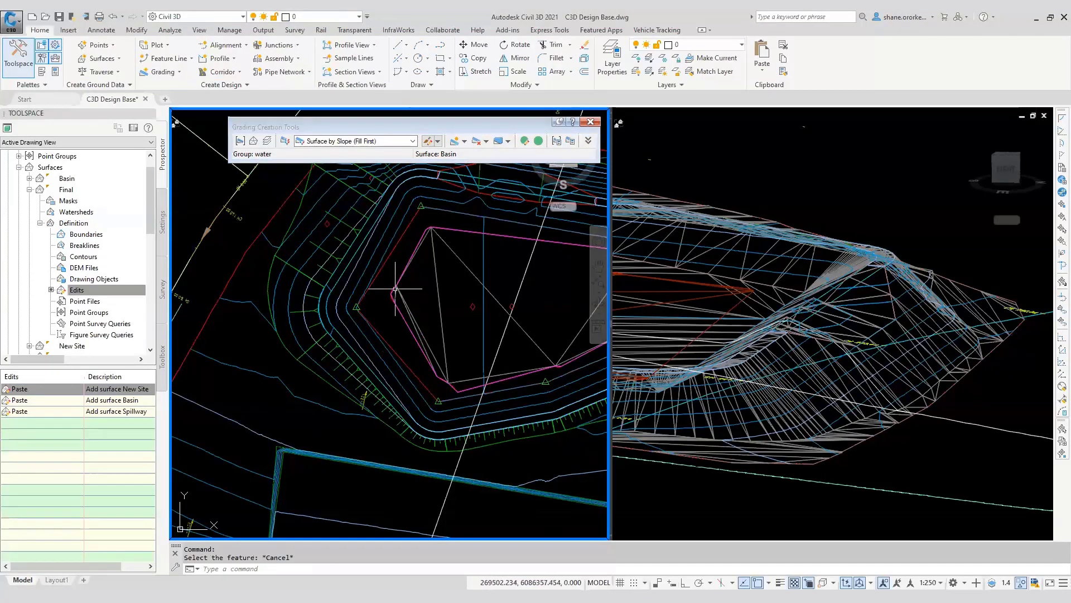
Raise the whole water feature line inside the basin by 0.5 m
{"action": "scroll", "coordinate": [399, 289], "scroll_direction": "up", "scroll_amount": 5}
{"action": "left_click", "coordinate": [403, 293]}
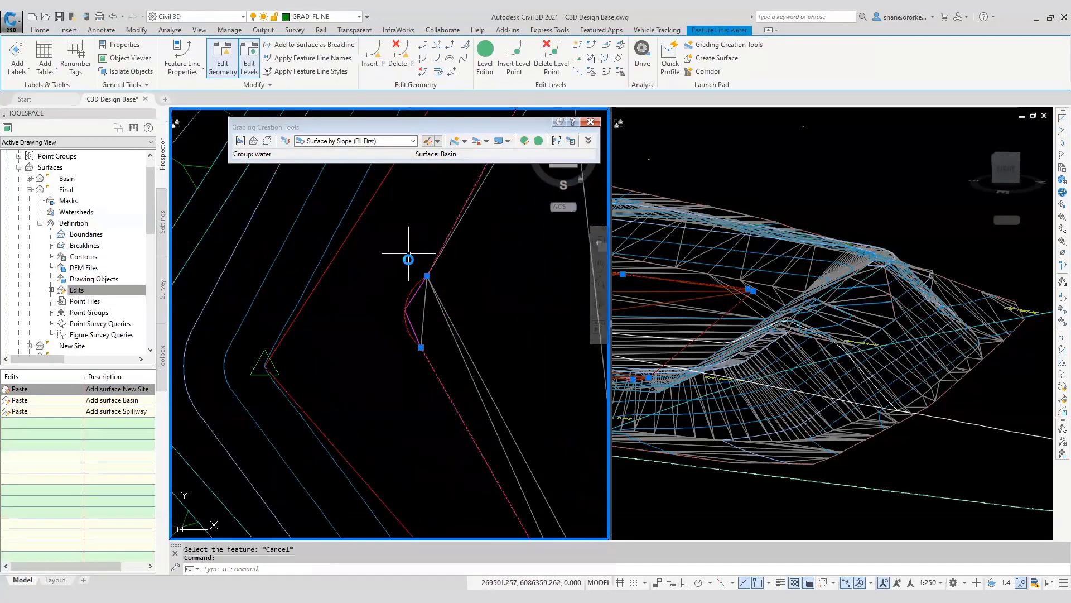
{"action": "scroll", "coordinate": [408, 266], "scroll_direction": "down", "scroll_amount": 6}
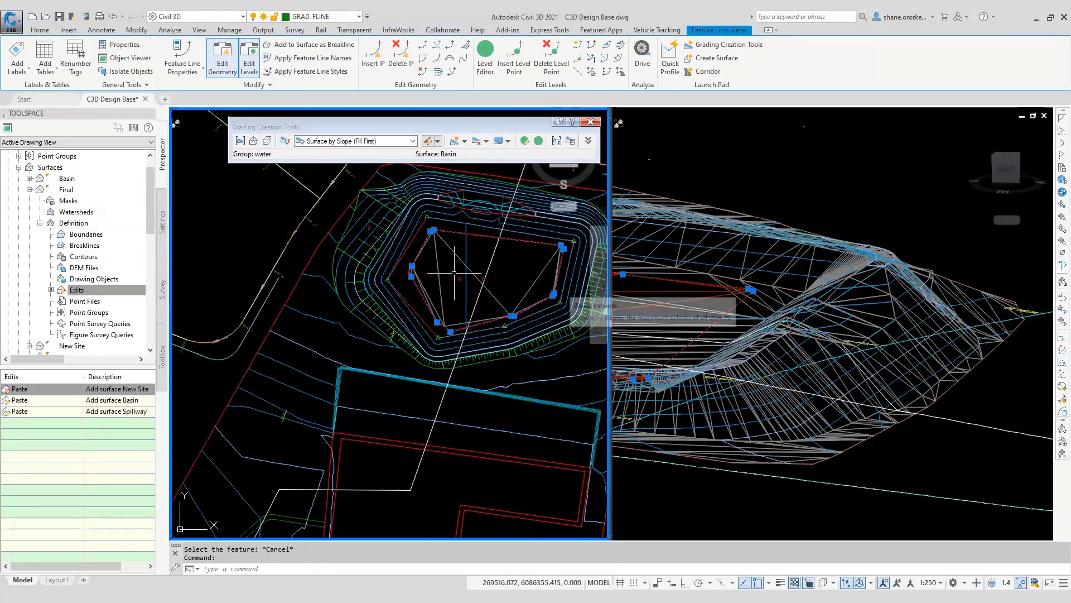
{"action": "scroll", "coordinate": [411, 265], "scroll_direction": "up", "scroll_amount": 2}
{"action": "scroll", "coordinate": [406, 270], "scroll_direction": "up", "scroll_amount": 6}
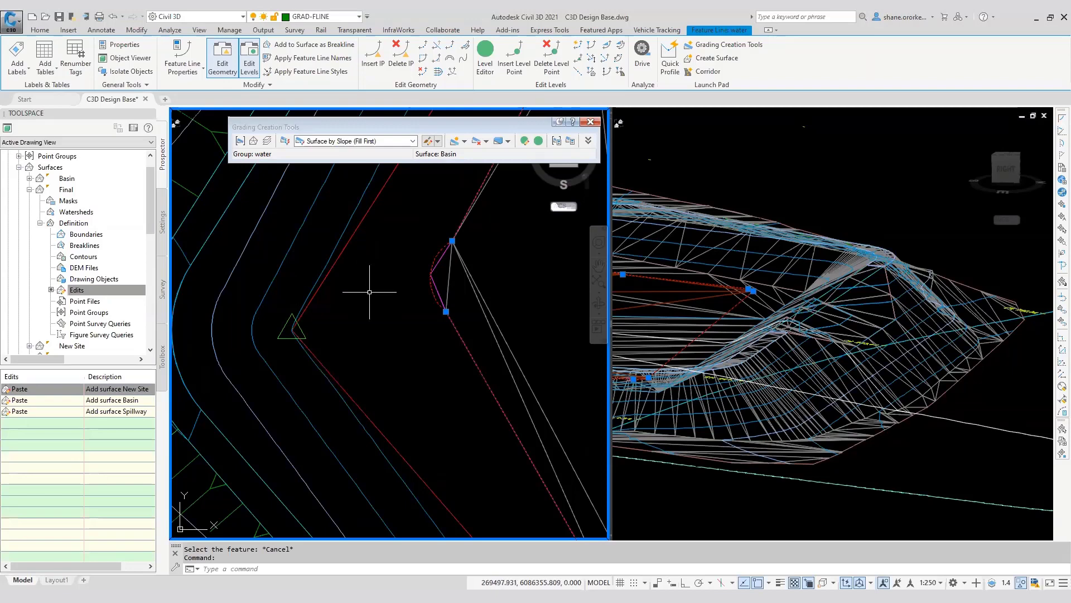
{"action": "scroll", "coordinate": [380, 310], "scroll_direction": "down", "scroll_amount": 5}
{"action": "scroll", "coordinate": [380, 310], "scroll_direction": "down", "scroll_amount": 3}
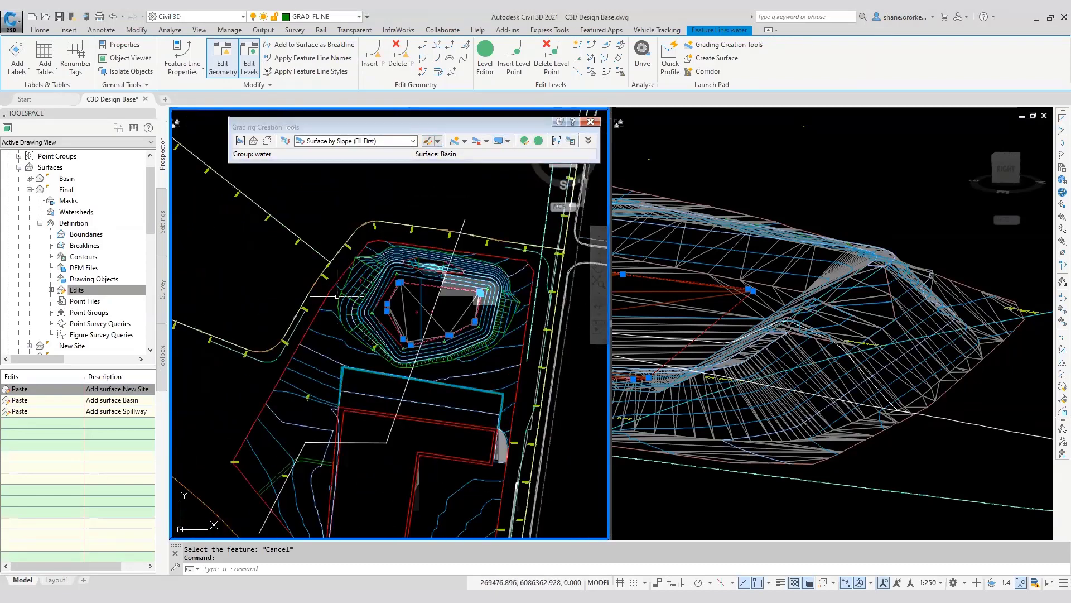
{"action": "scroll", "coordinate": [382, 305], "scroll_direction": "up", "scroll_amount": 8}
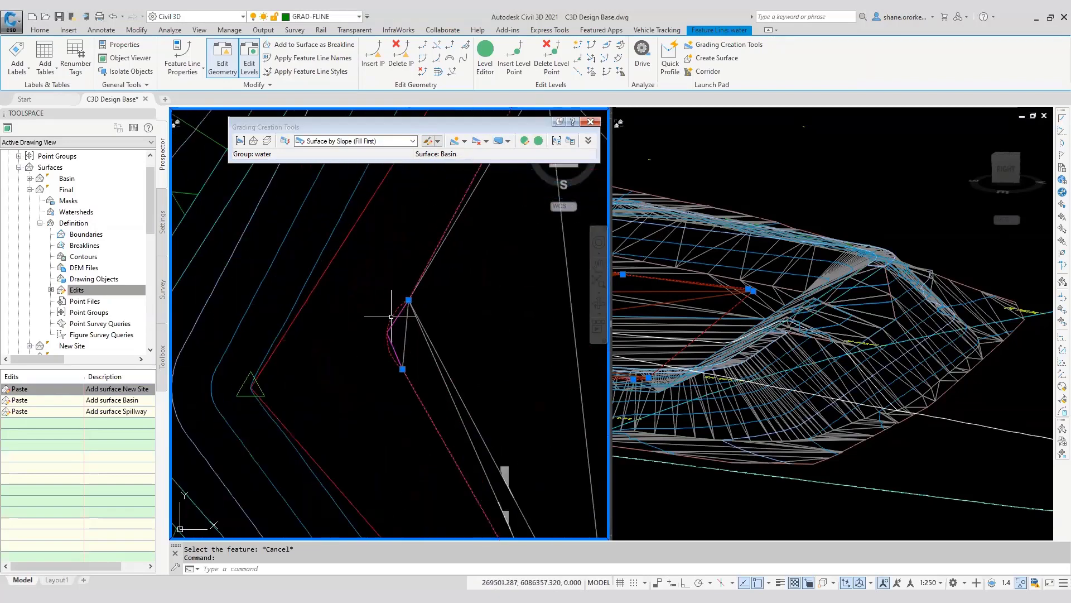
{"action": "scroll", "coordinate": [383, 311], "scroll_direction": "down", "scroll_amount": 7}
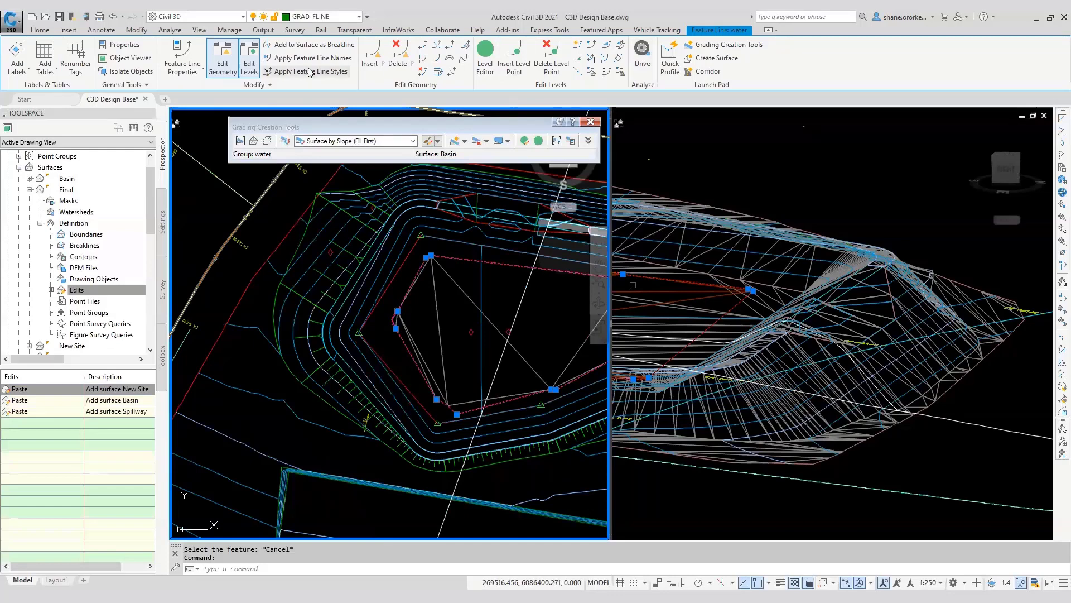
{"action": "left_click", "coordinate": [606, 71]}
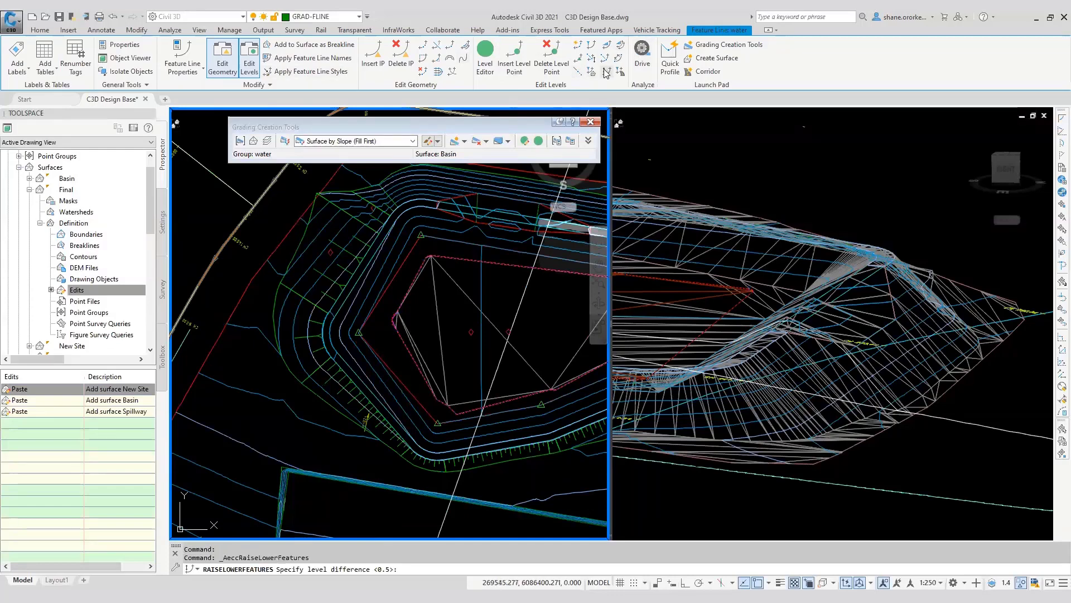
{"action": "type", "text": ".5"}
{"action": "key", "text": "Return"}
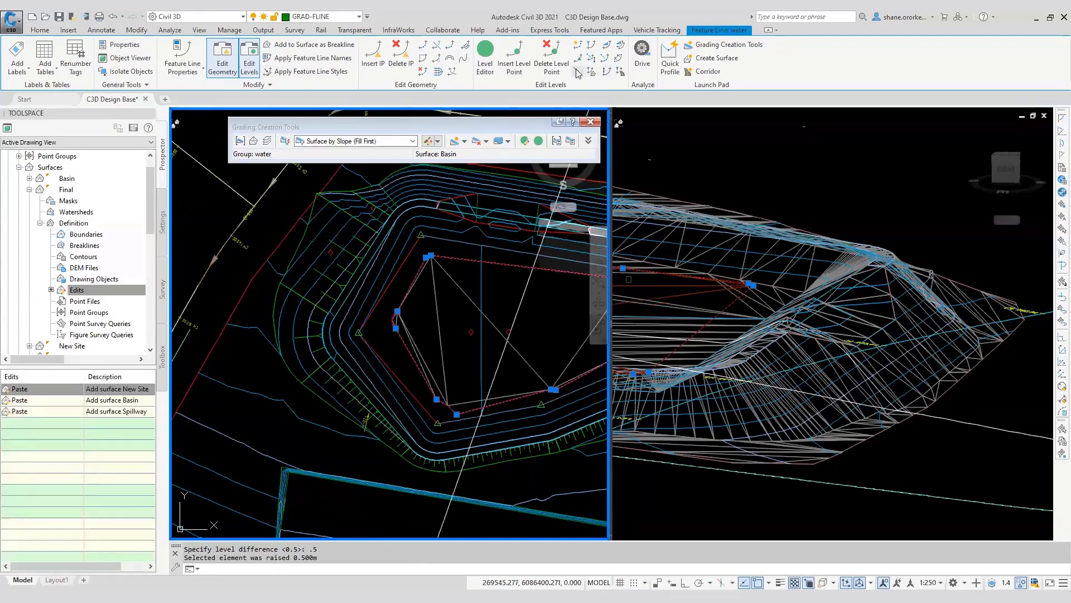
Grade the water feature line outward along its entire length to the Basin surface, with cut and fill slopes of 1:1000
{"action": "left_click", "coordinate": [459, 144]}
{"action": "scroll", "coordinate": [401, 313], "scroll_direction": "up", "scroll_amount": 5}
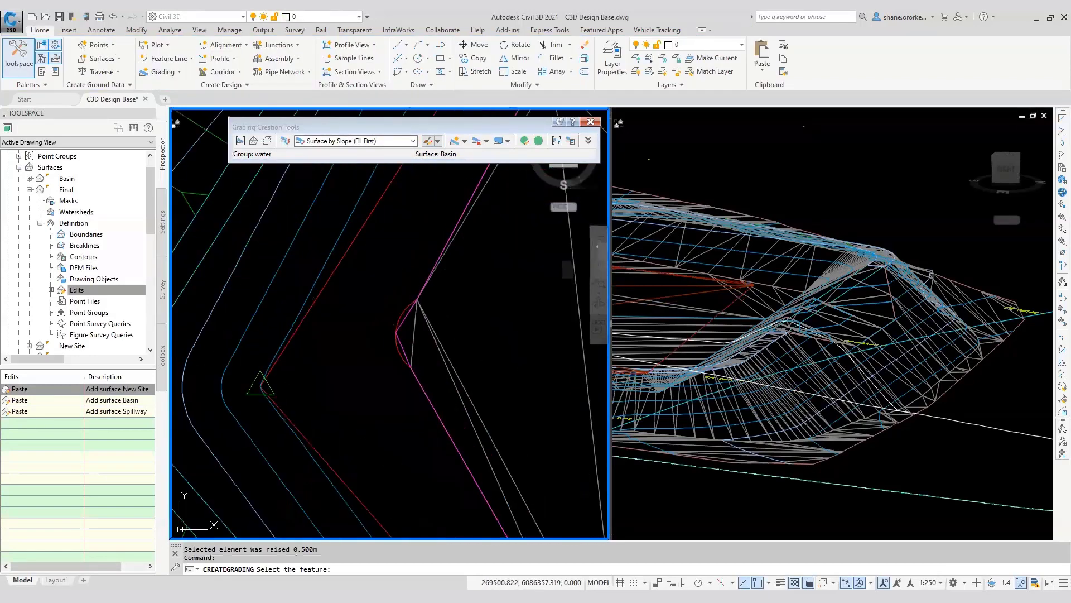
{"action": "left_click", "coordinate": [354, 299]}
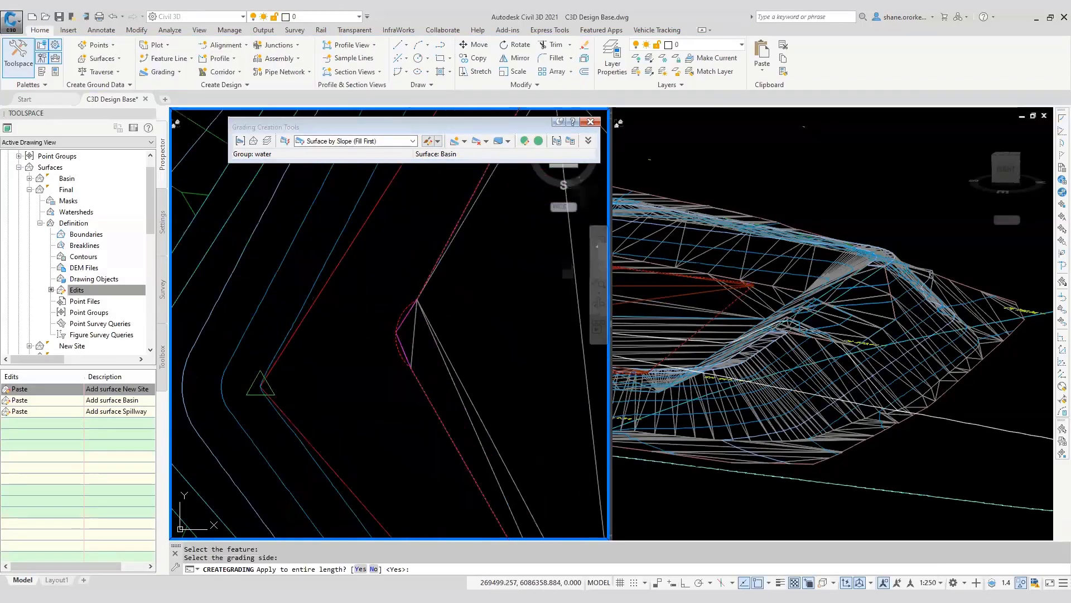
{"action": "key", "text": "Return"}
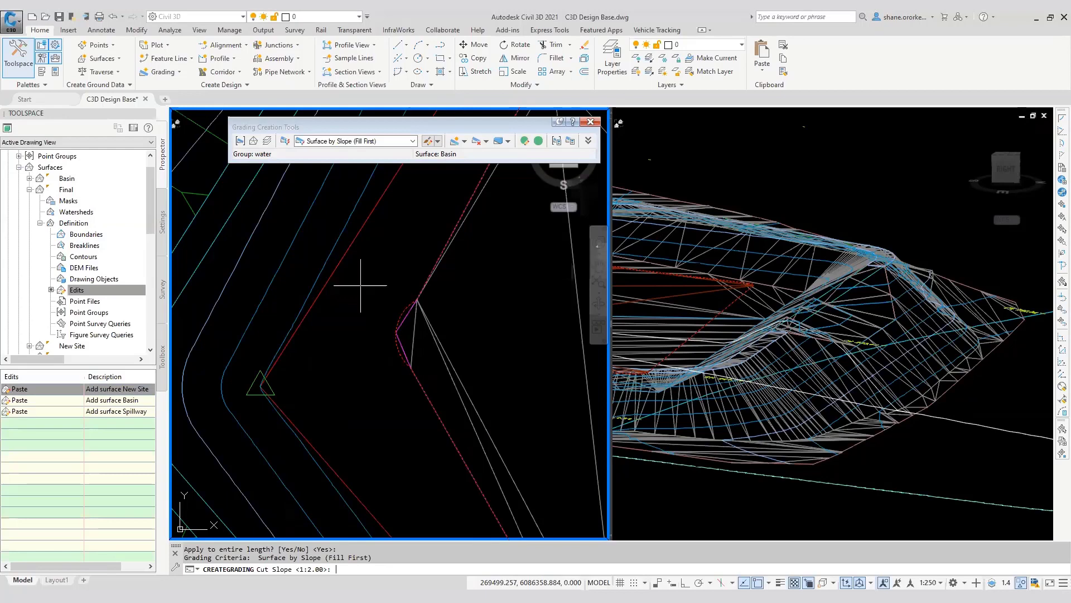
{"action": "type", "text": "1000"}
{"action": "key", "text": "Return"}
{"action": "type", "text": "1000"}
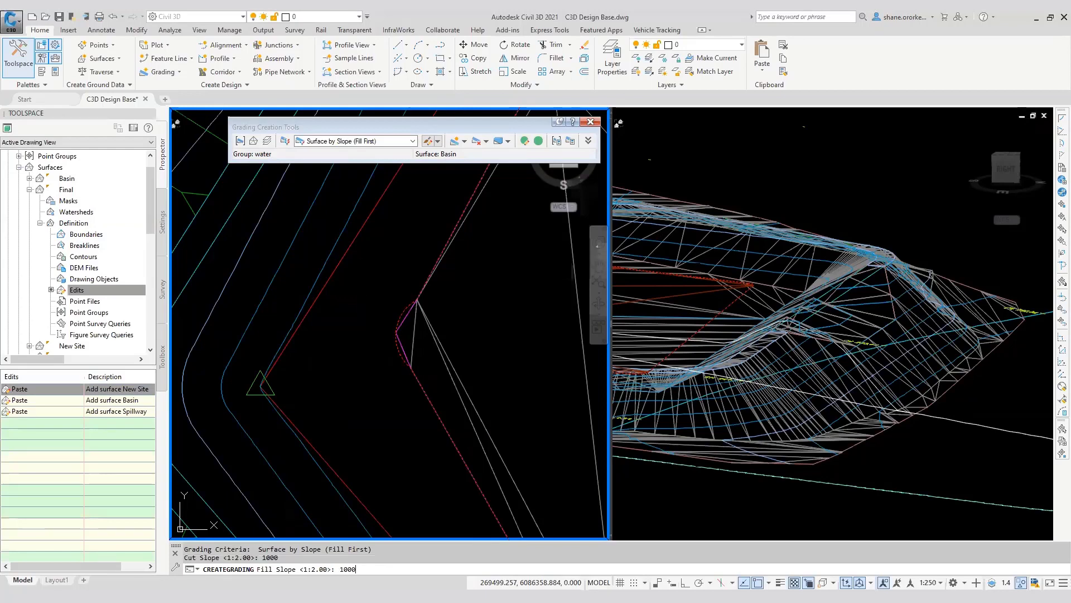
{"action": "key", "text": "Return"}
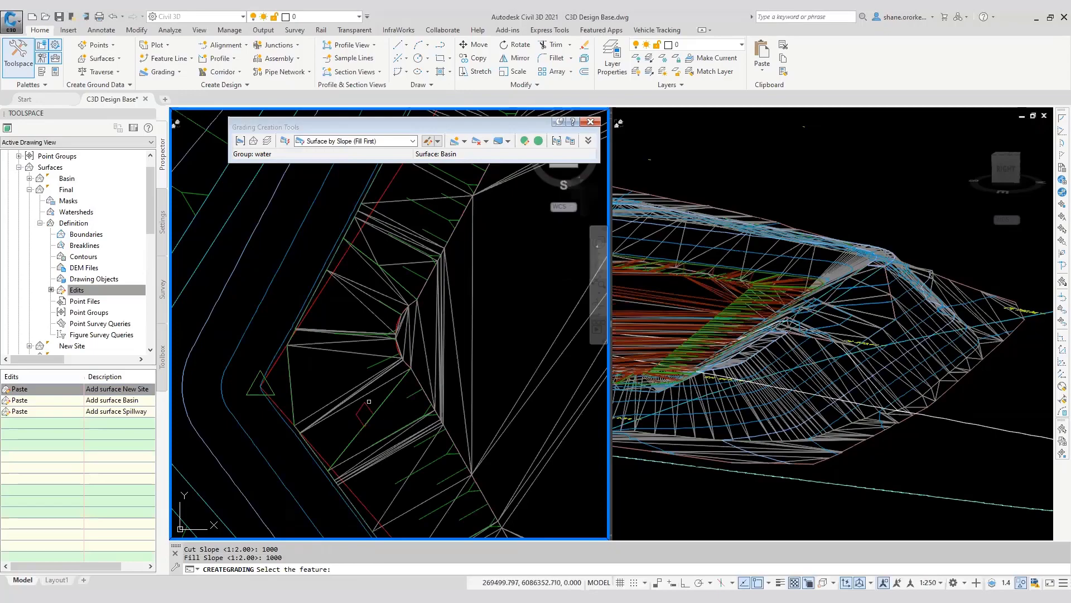
{"action": "scroll", "coordinate": [387, 361], "scroll_direction": "down", "scroll_amount": 2}
{"action": "middle_click_drag", "start_coordinate": [387, 362], "coordinate": [342, 311]}
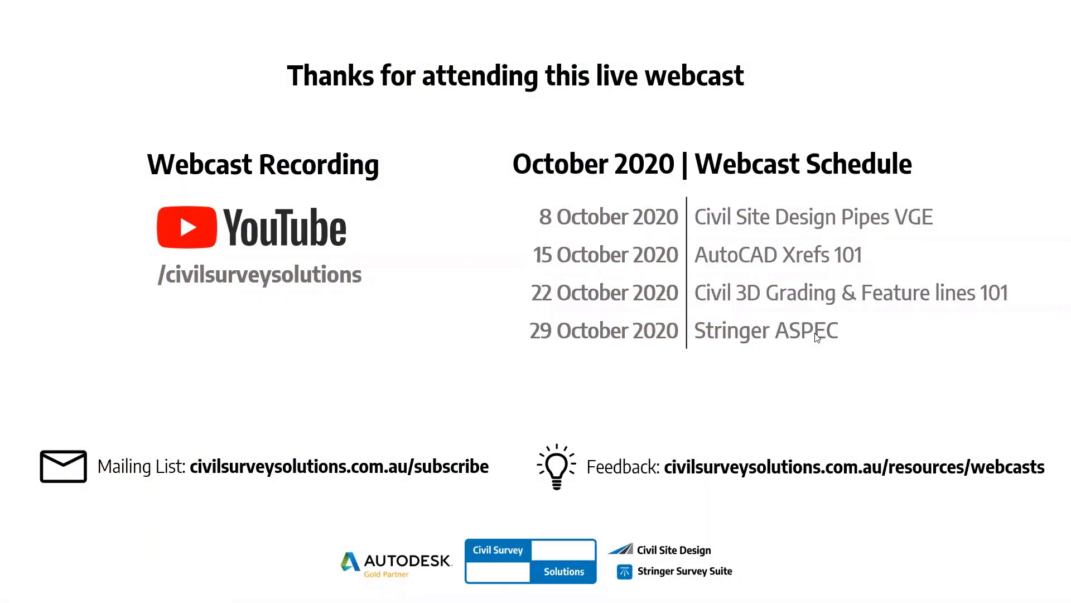